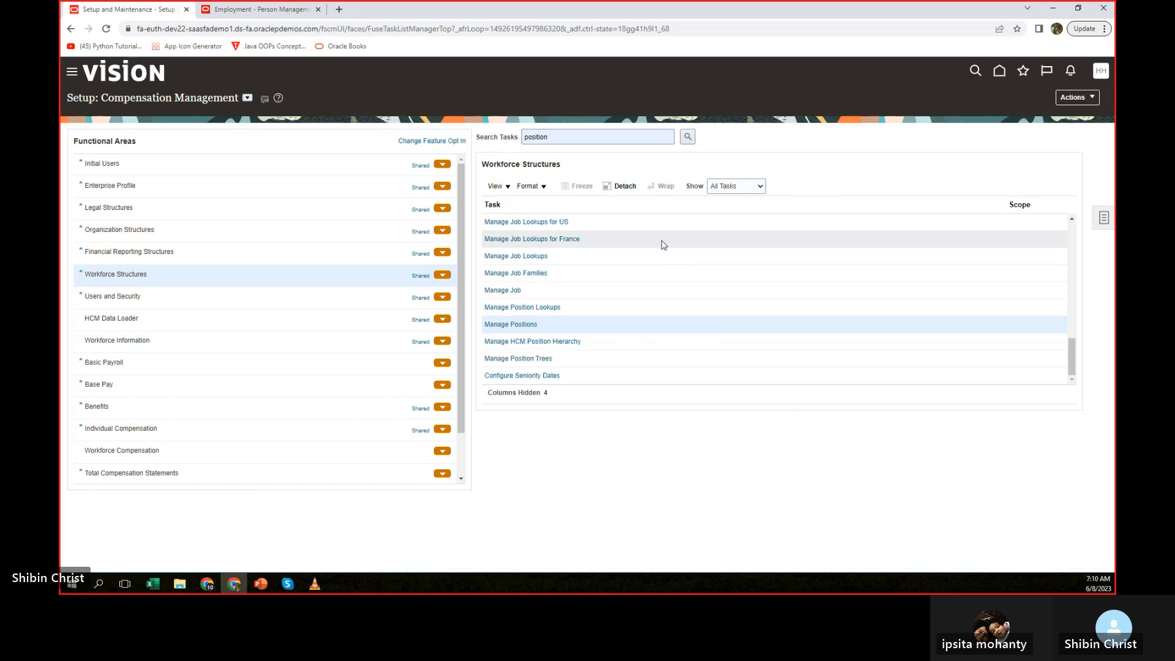
Open the Manage Positions task and search for active positions with the name "amazon".
left_click(500, 323)
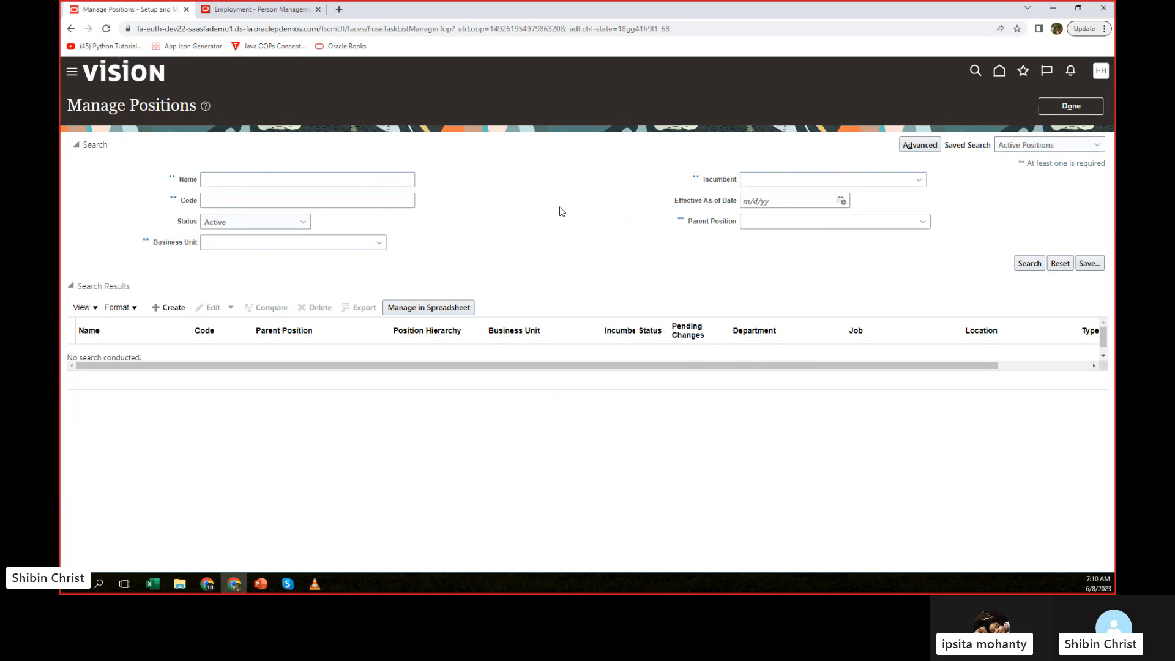
left_click(264, 177)
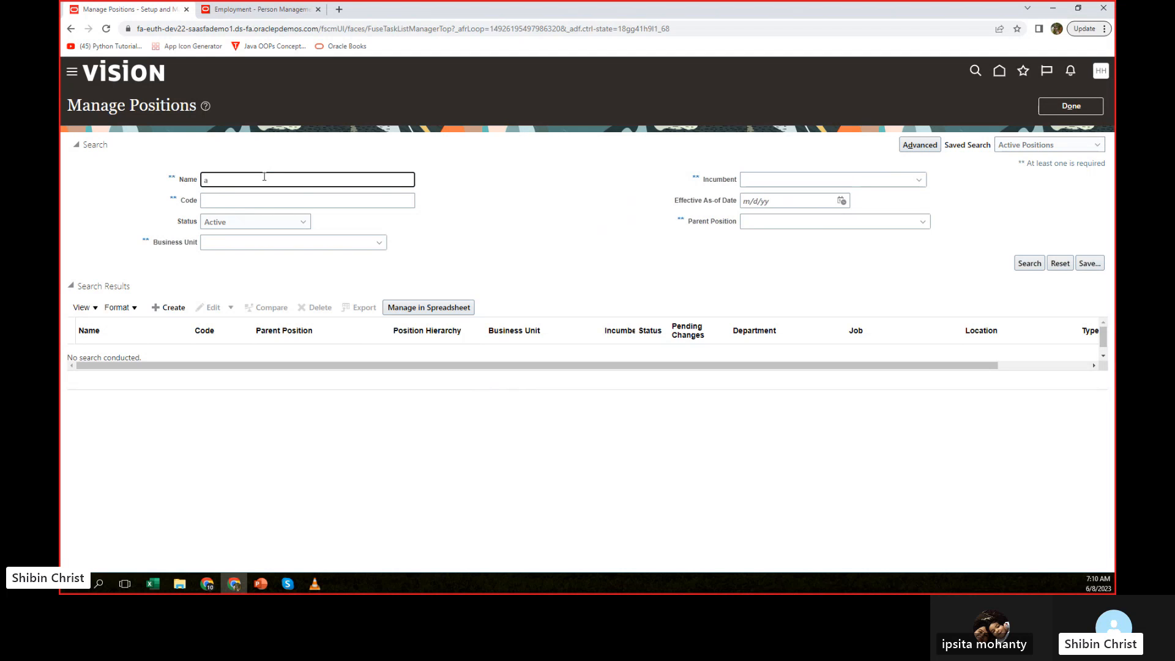
type("amazon")
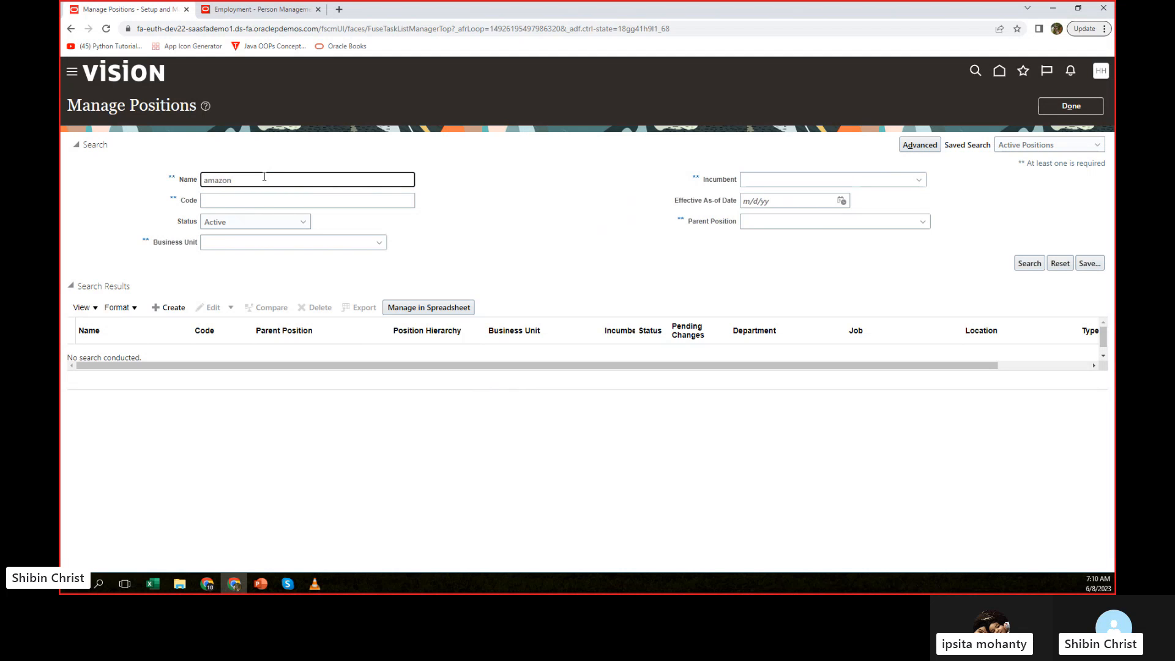
left_click(1029, 265)
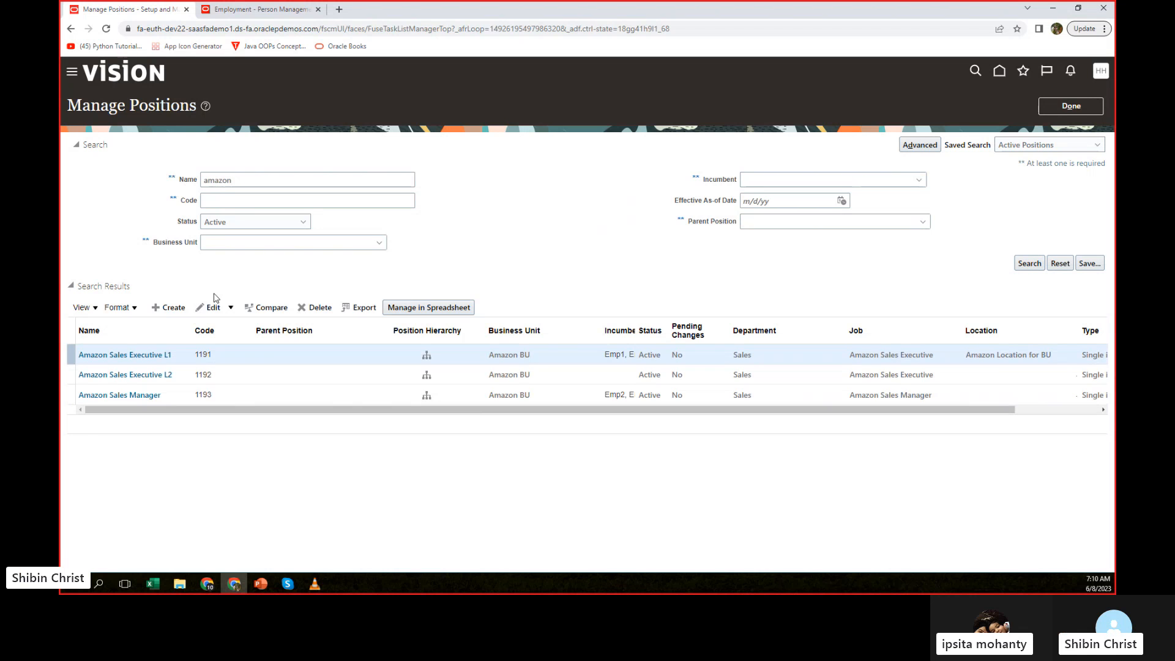
Start a new position with business unit Amazon BU and name Amazon HR Manager, and continue to the position details.
left_click(169, 309)
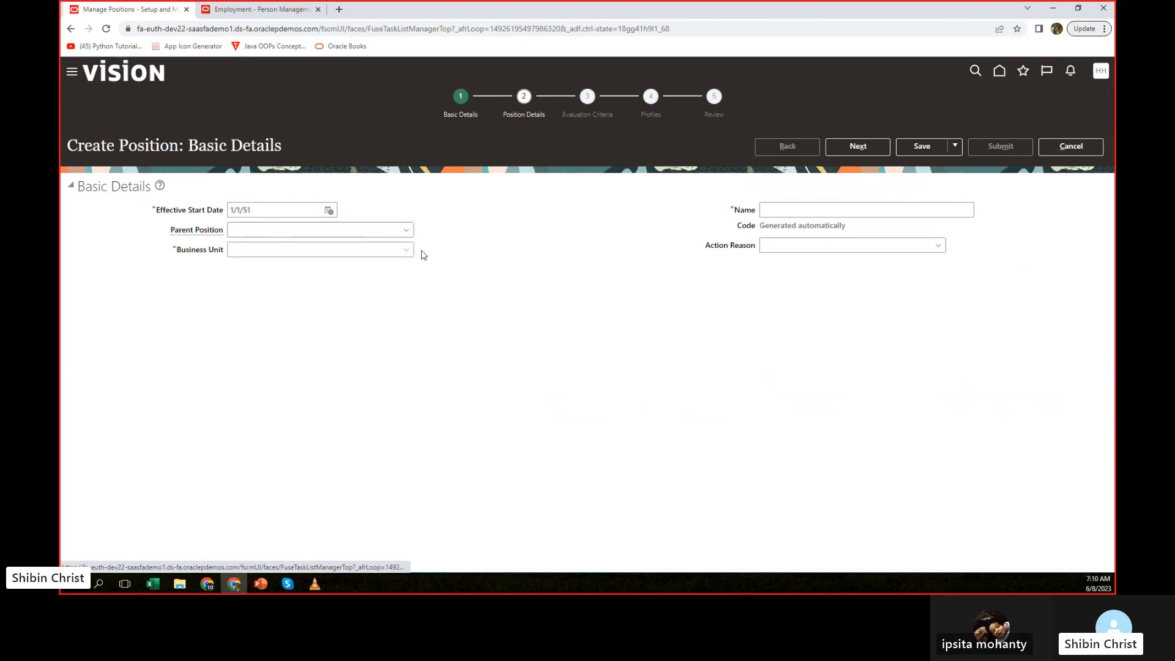
left_click(262, 230)
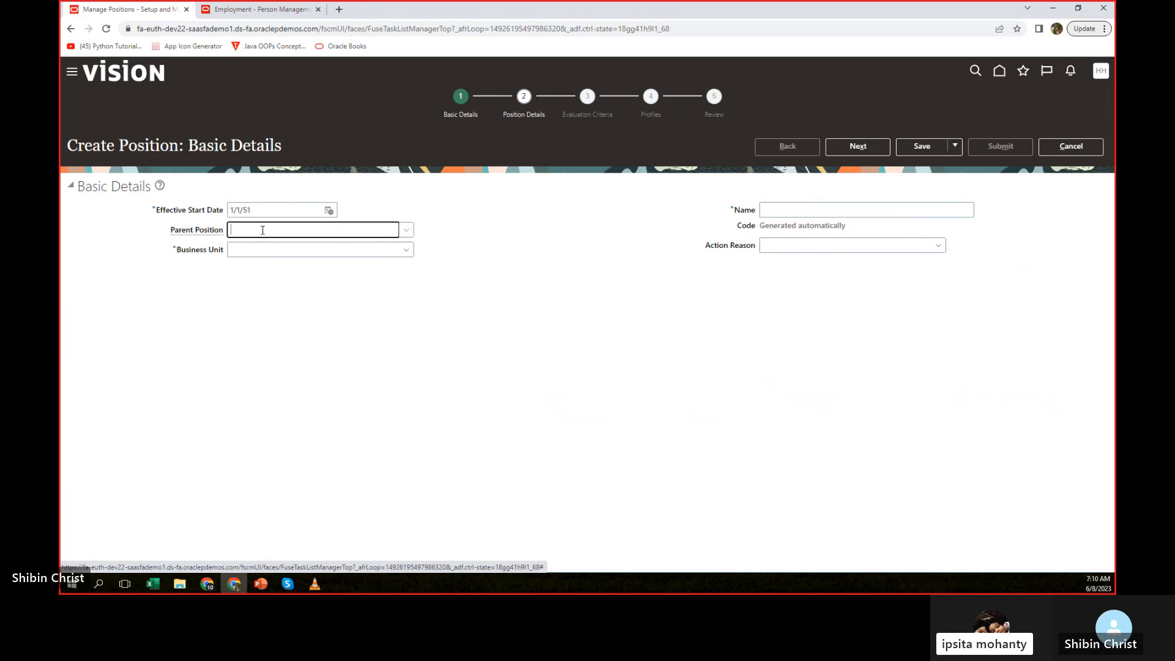
left_click(340, 250)
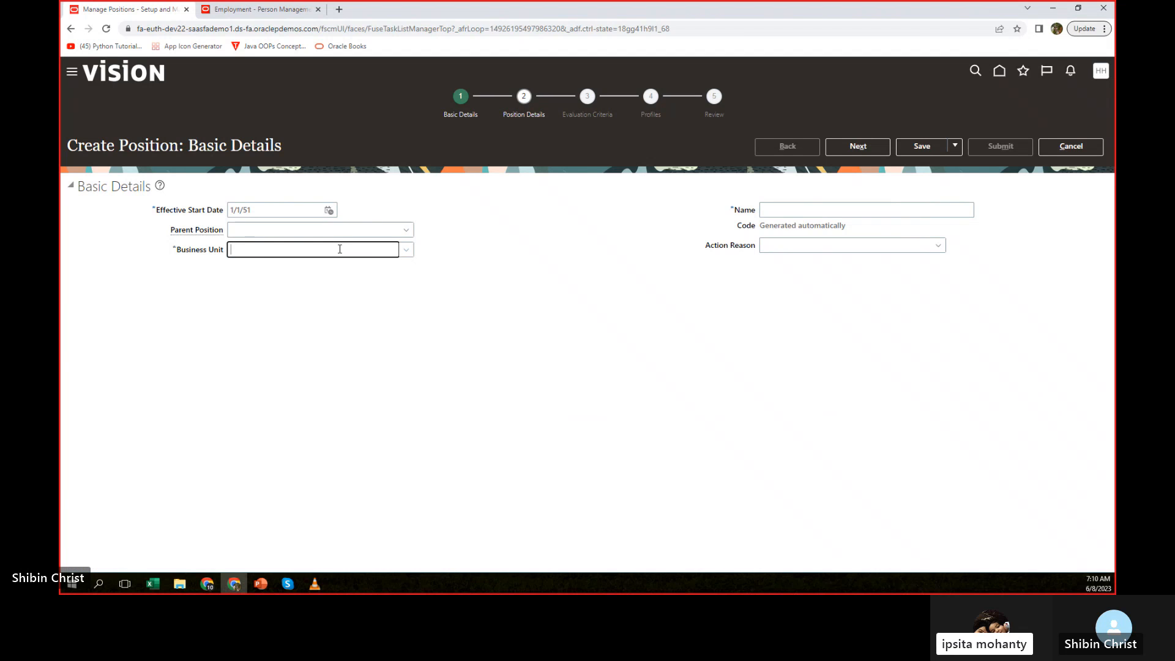
type("amaz")
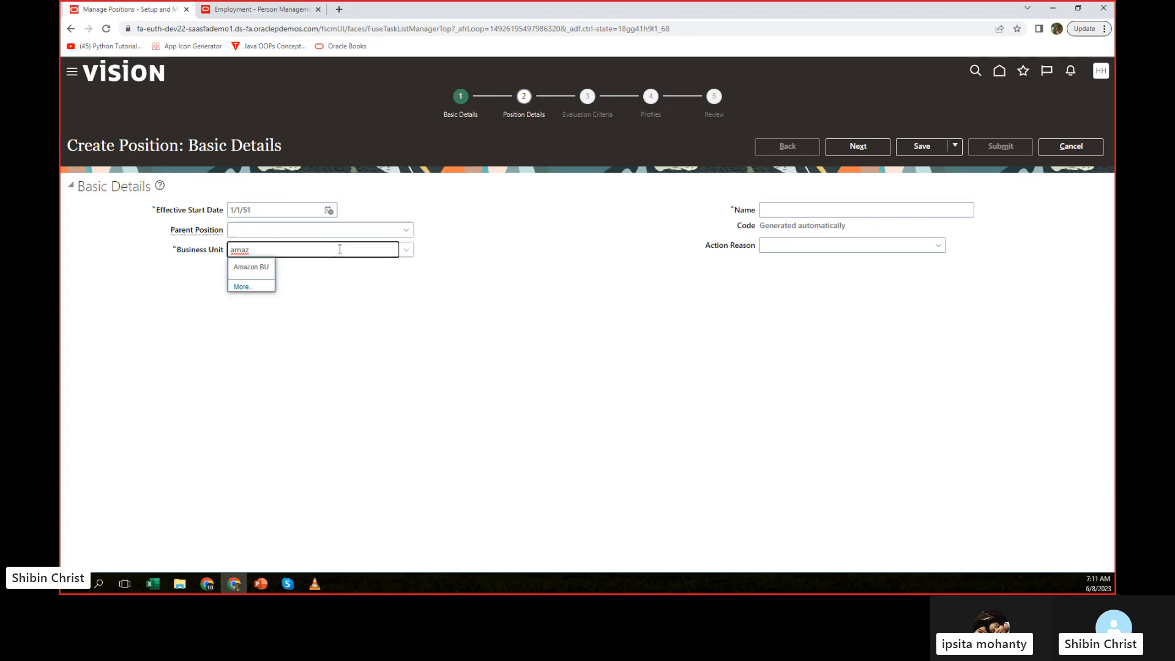
left_click(238, 269)
left_click(814, 208)
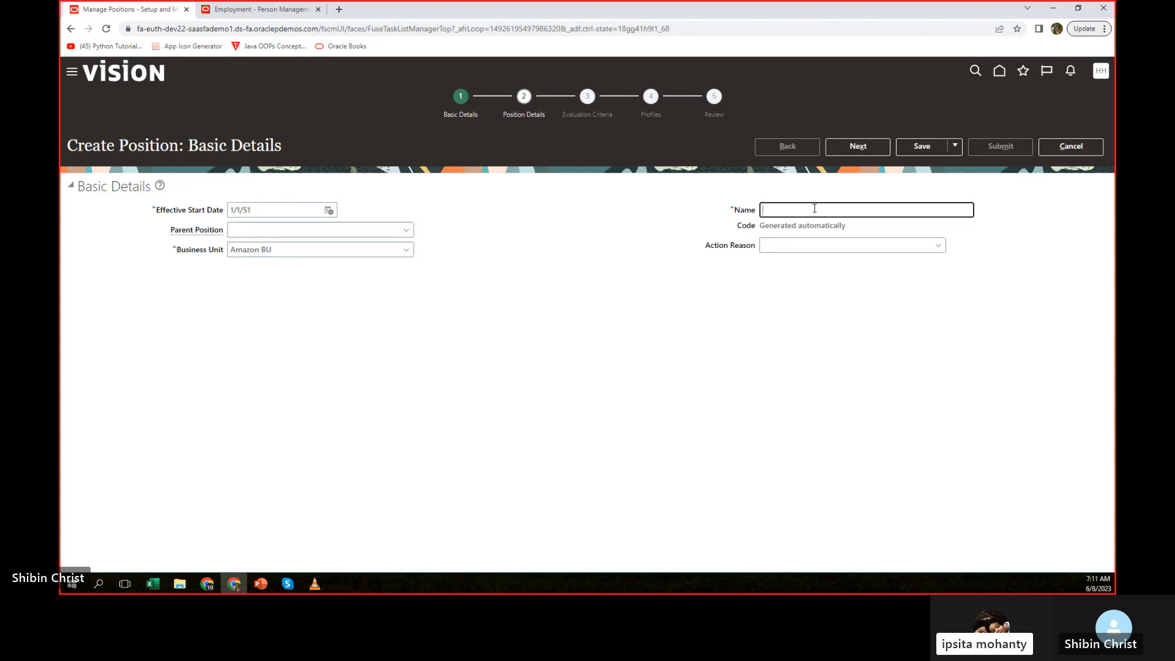
type("Amazon ")
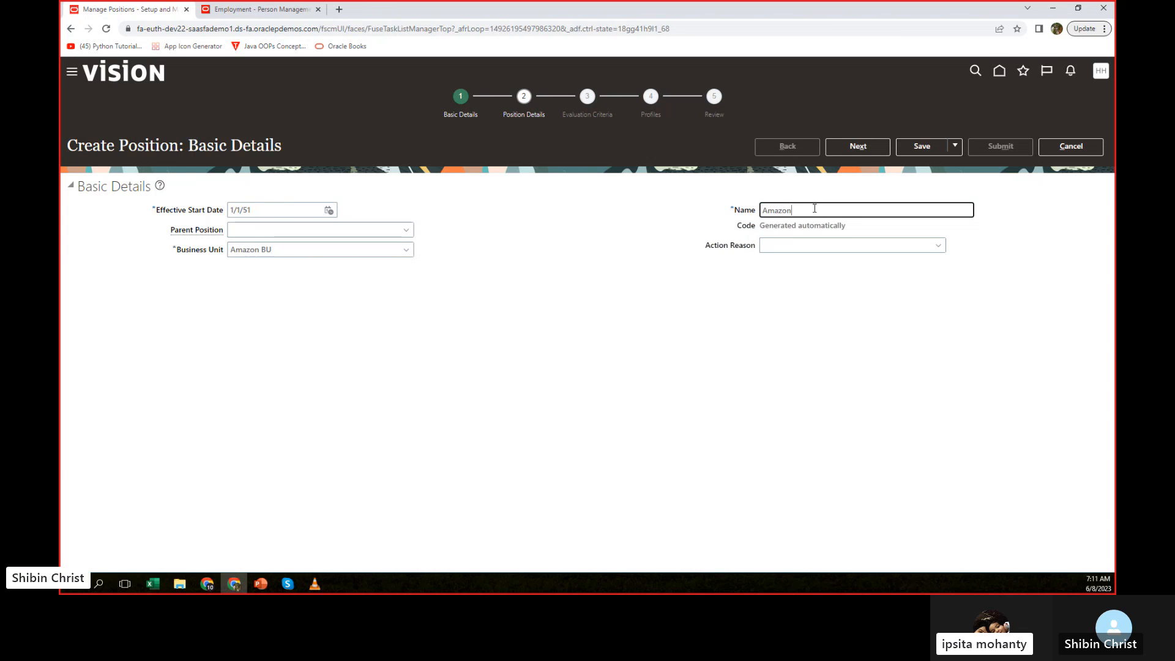
type("HR M")
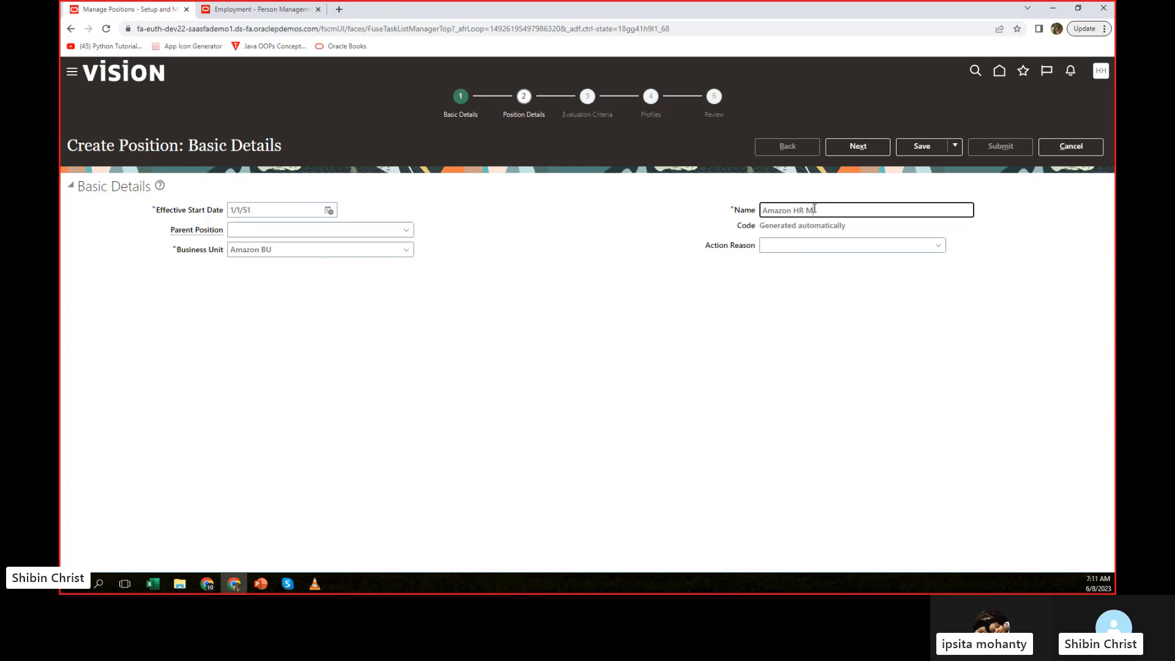
type("anager")
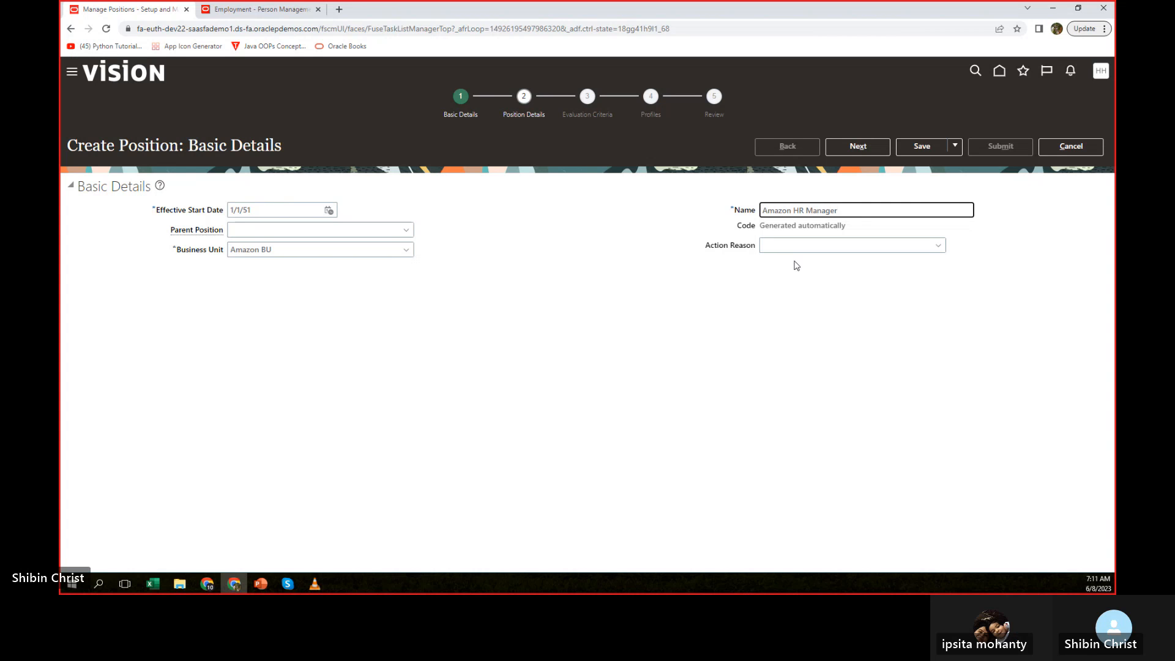
left_click(852, 144)
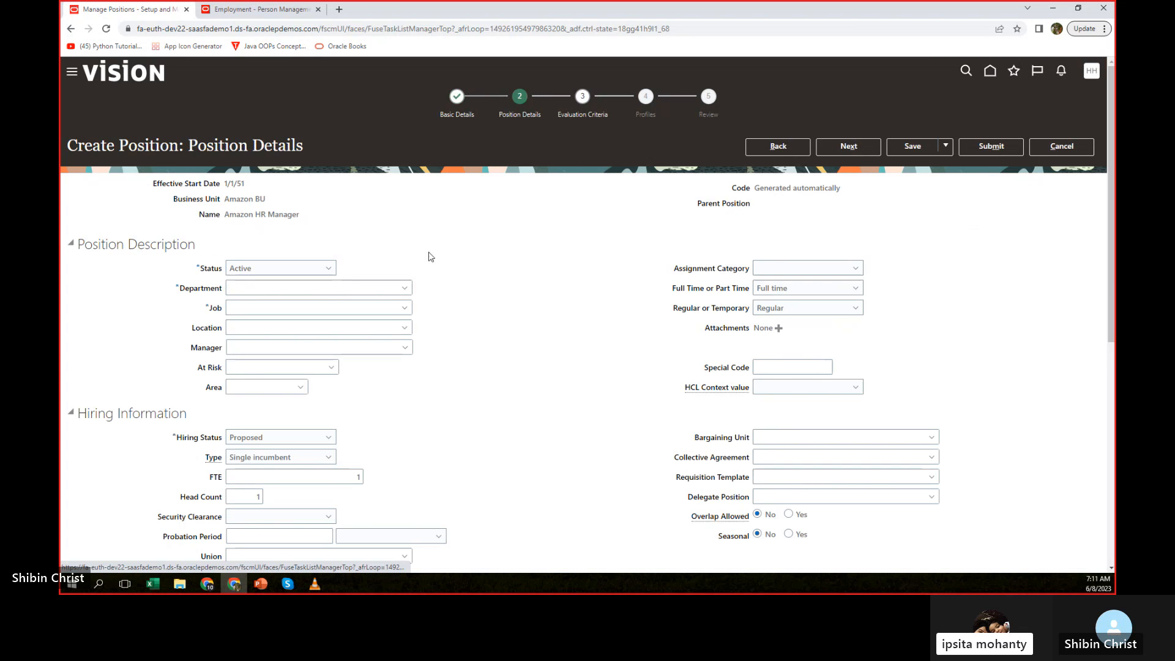
Set the position's department to Human Resource and its job to Amazon HR Manager.
left_click(381, 286)
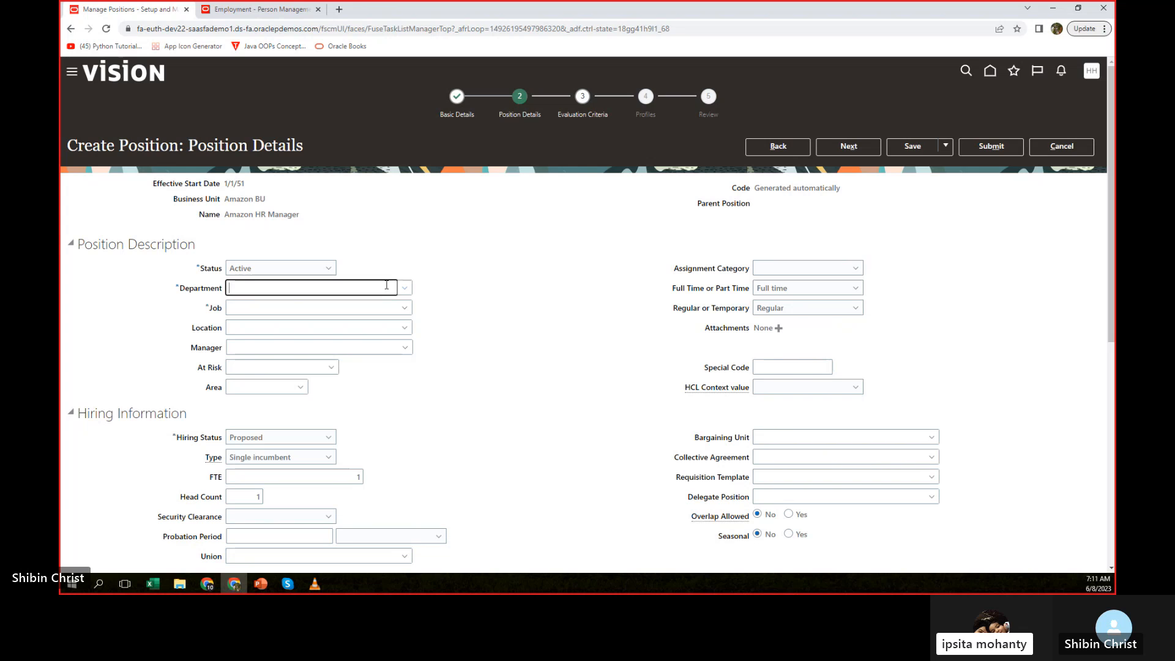
type("hr")
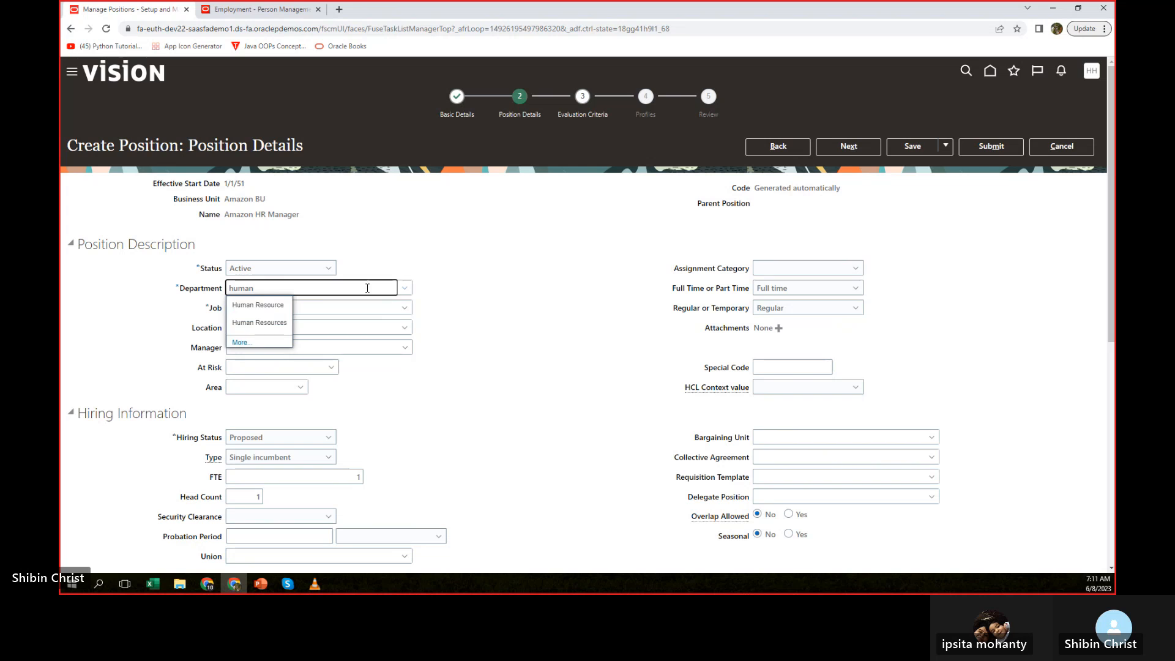
left_click(251, 308)
left_click(282, 308)
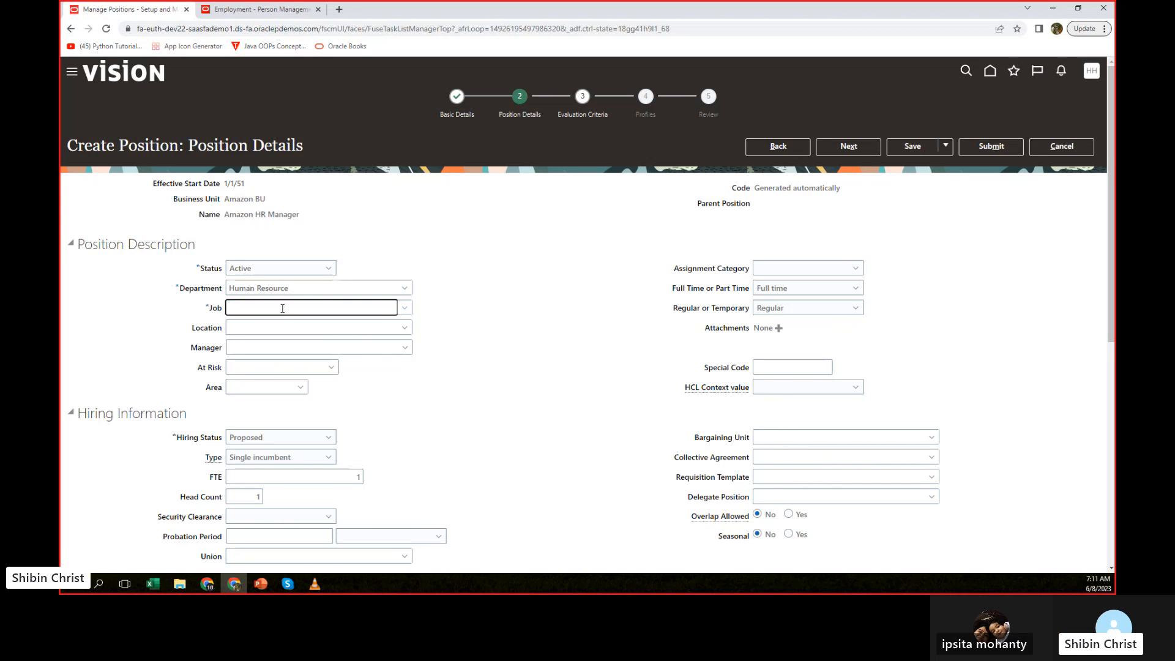
type("amazon")
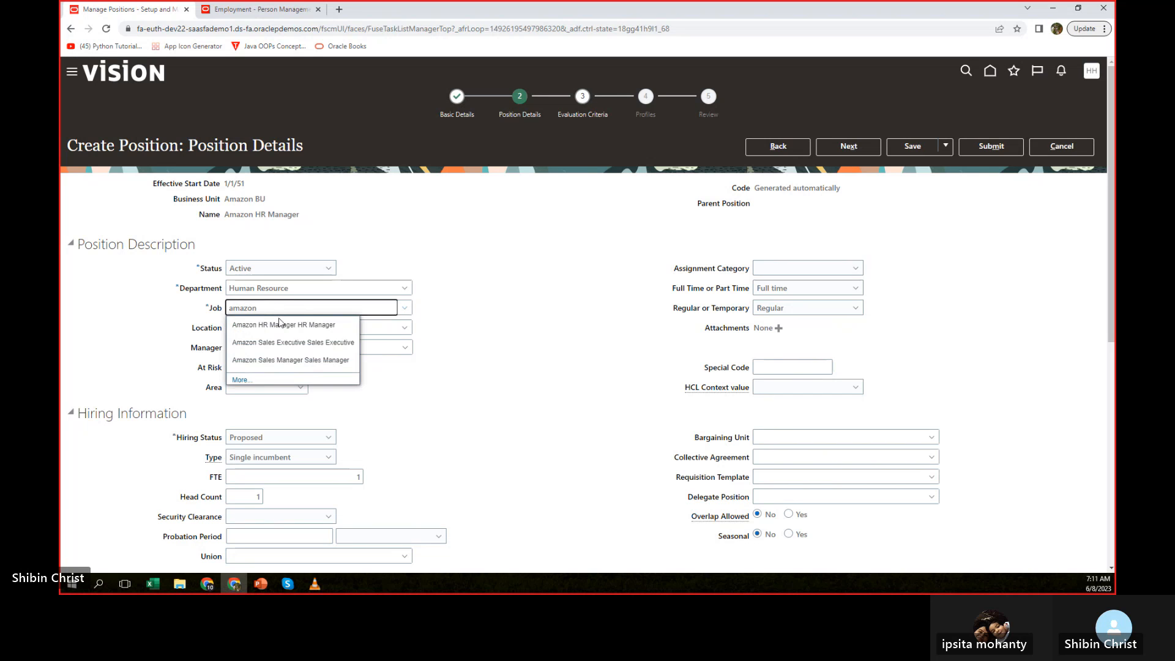
left_click(279, 325)
Set the position's location to Amazon Location for BU.
left_click(342, 327)
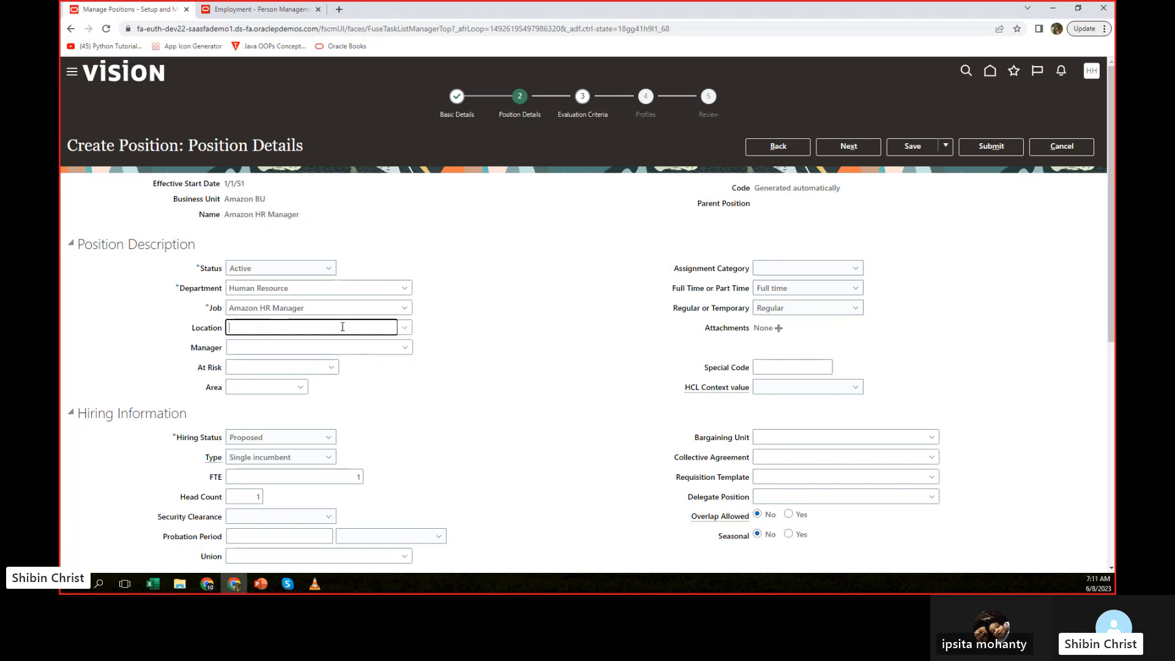
left_click(403, 329)
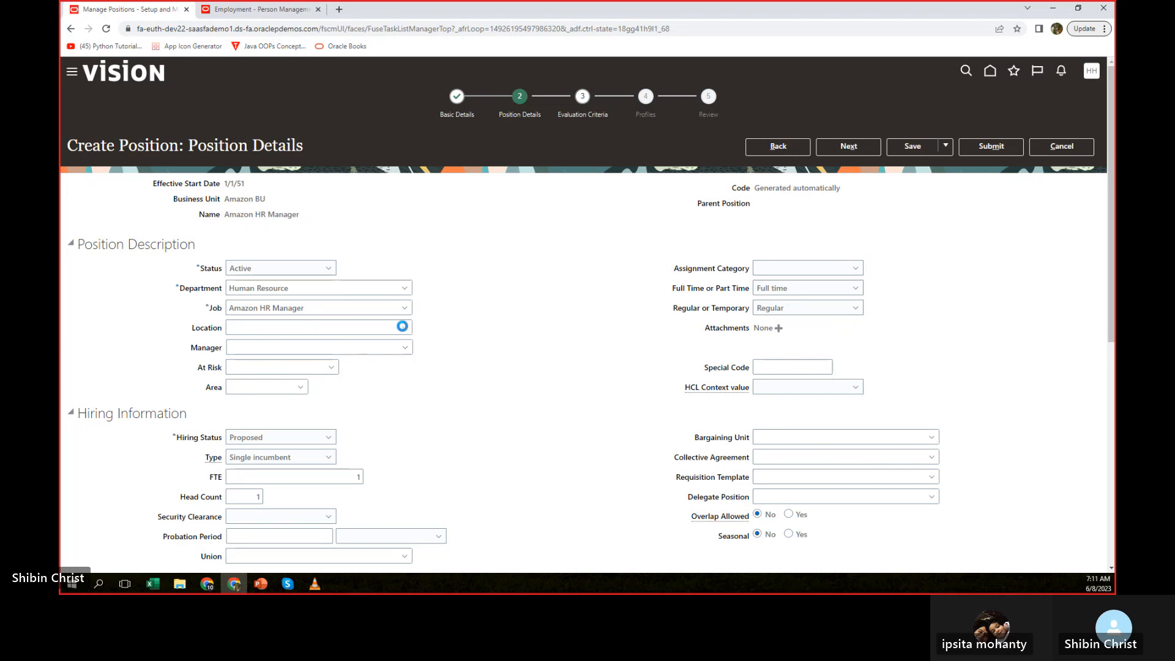
left_click(276, 330)
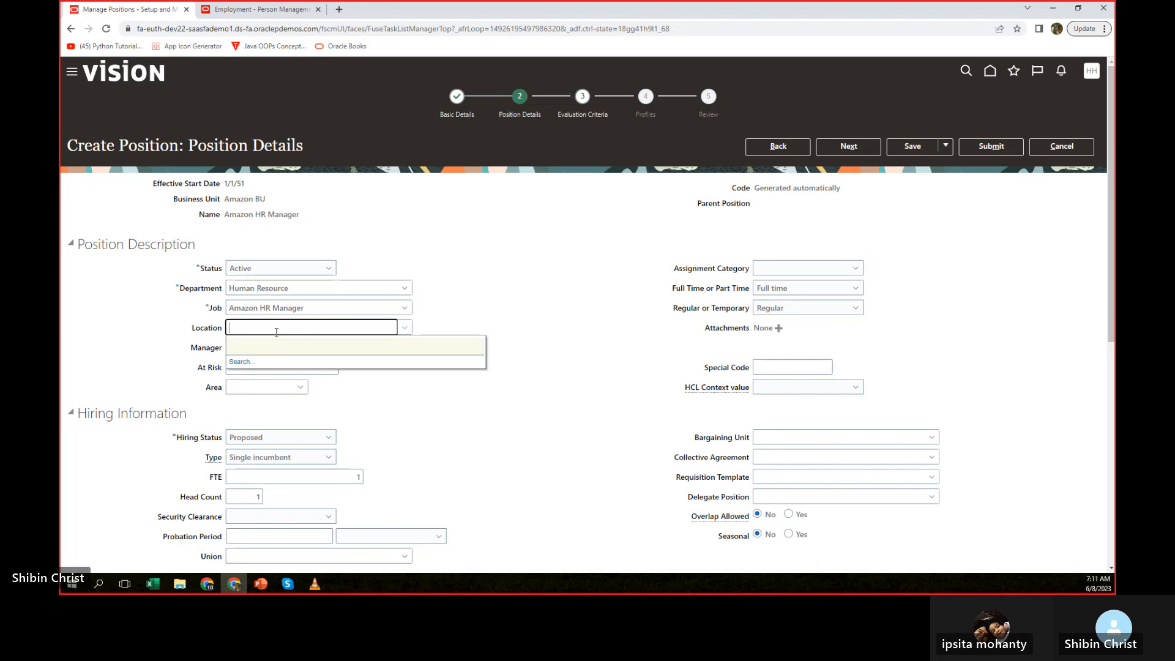
type("amazon")
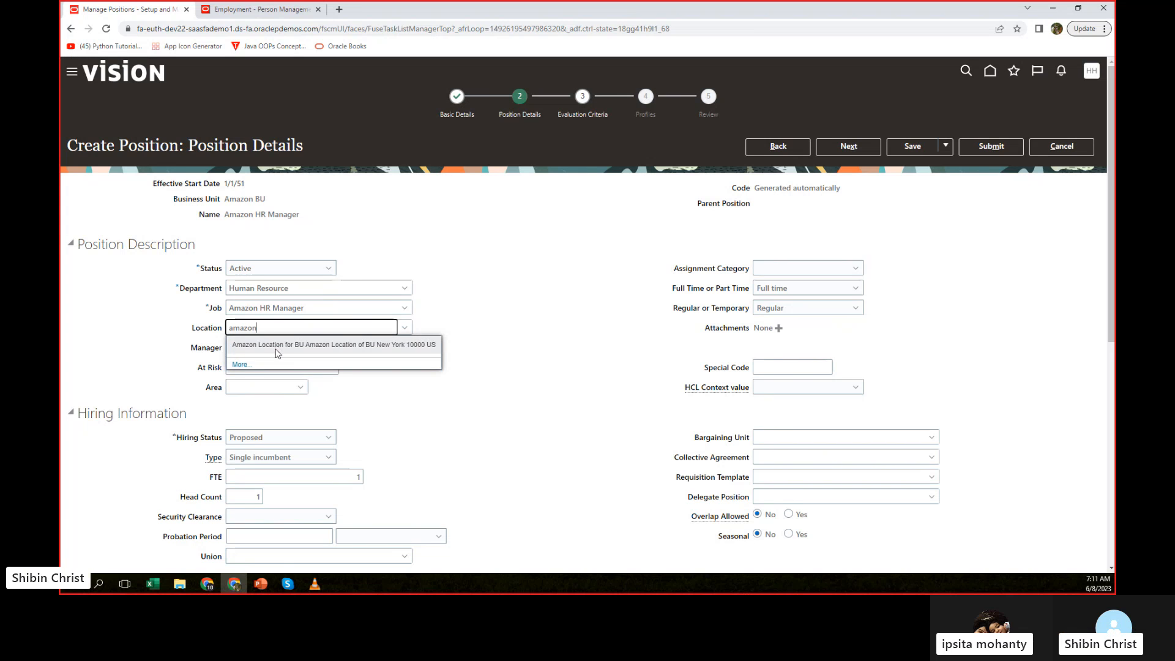
left_click(278, 346)
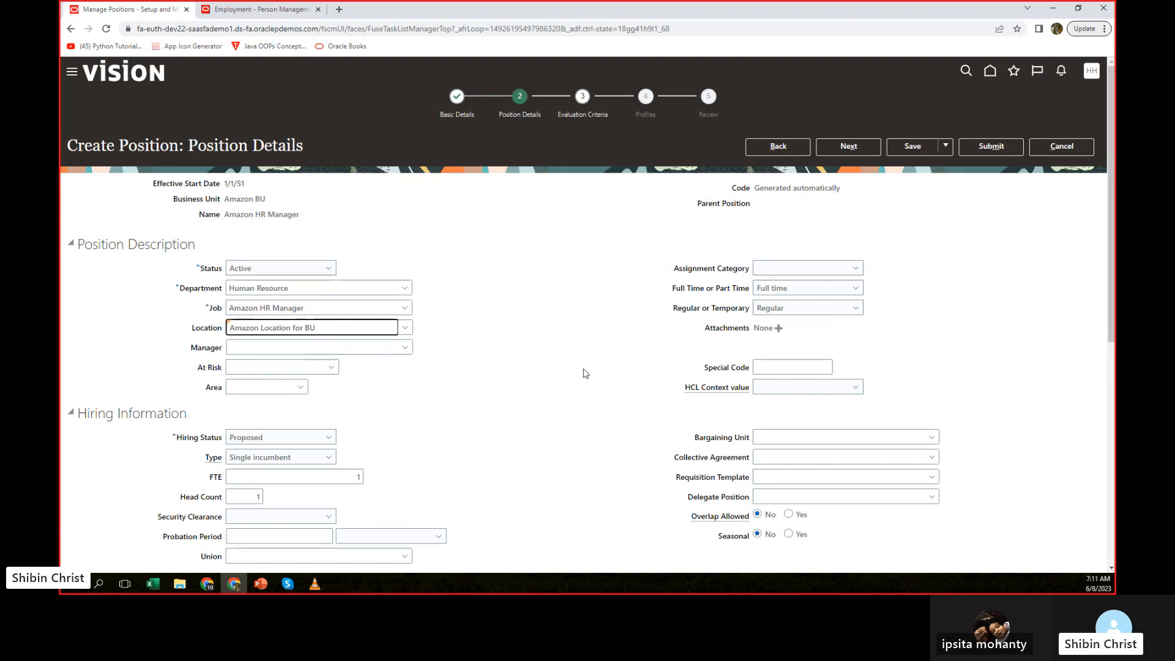
Review the remaining position details, continue to the evaluation criteria, and submit the new position.
scroll(583, 373, "down", 1)
scroll(575, 329, "down", 3)
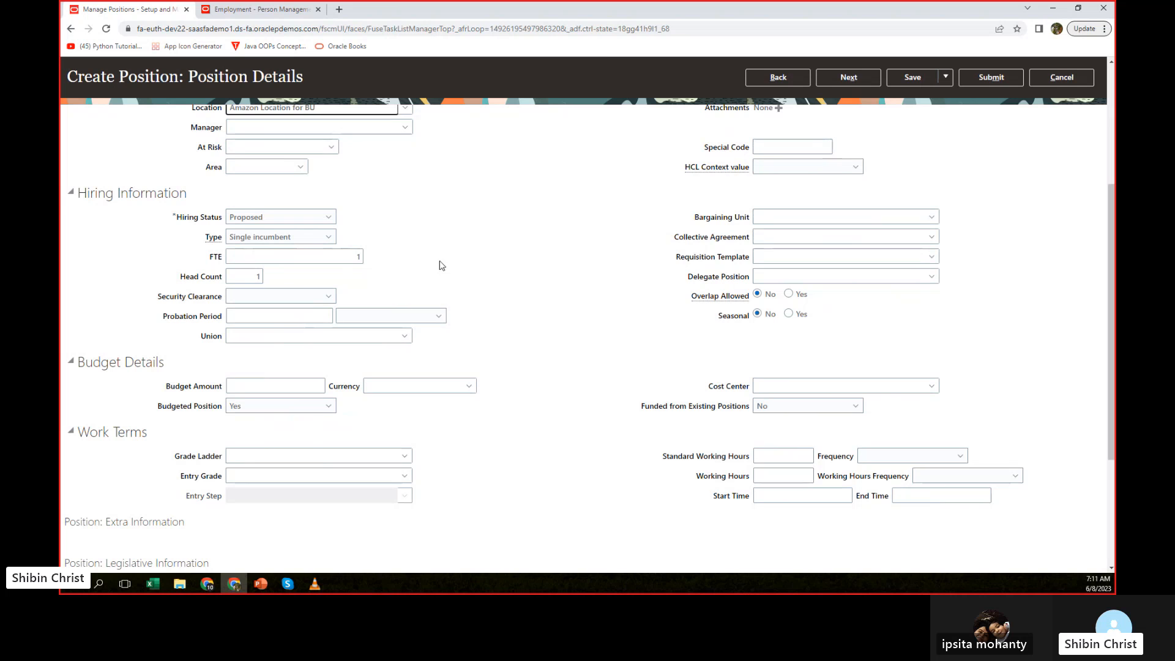
scroll(586, 287, "down", 2)
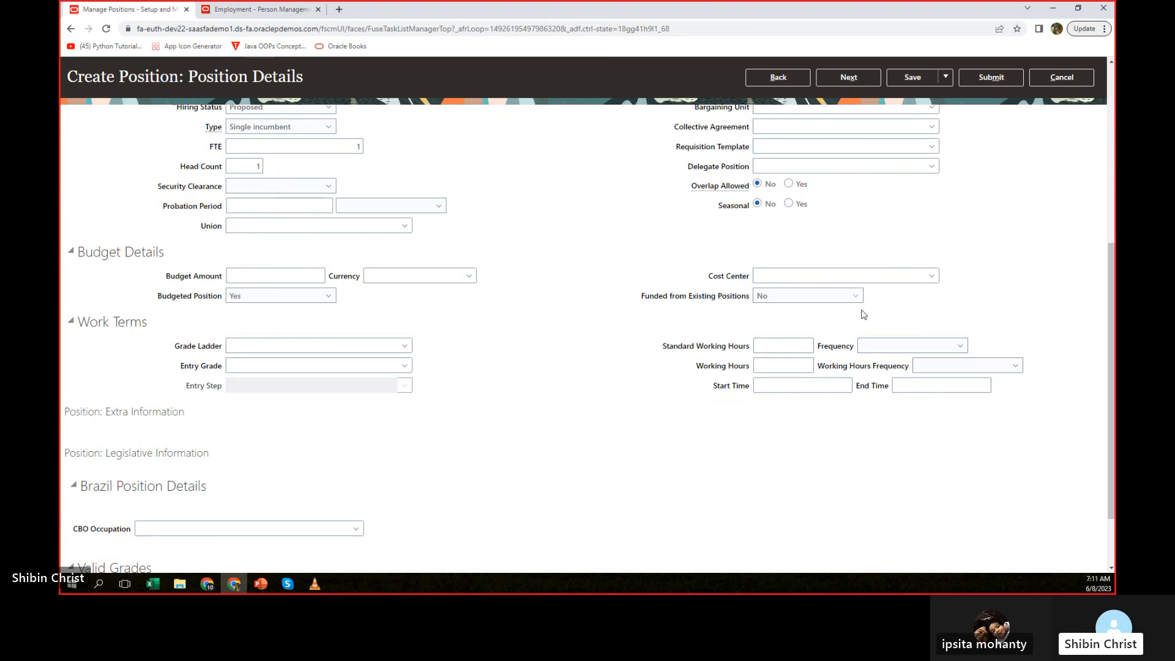
scroll(538, 338, "down", 2)
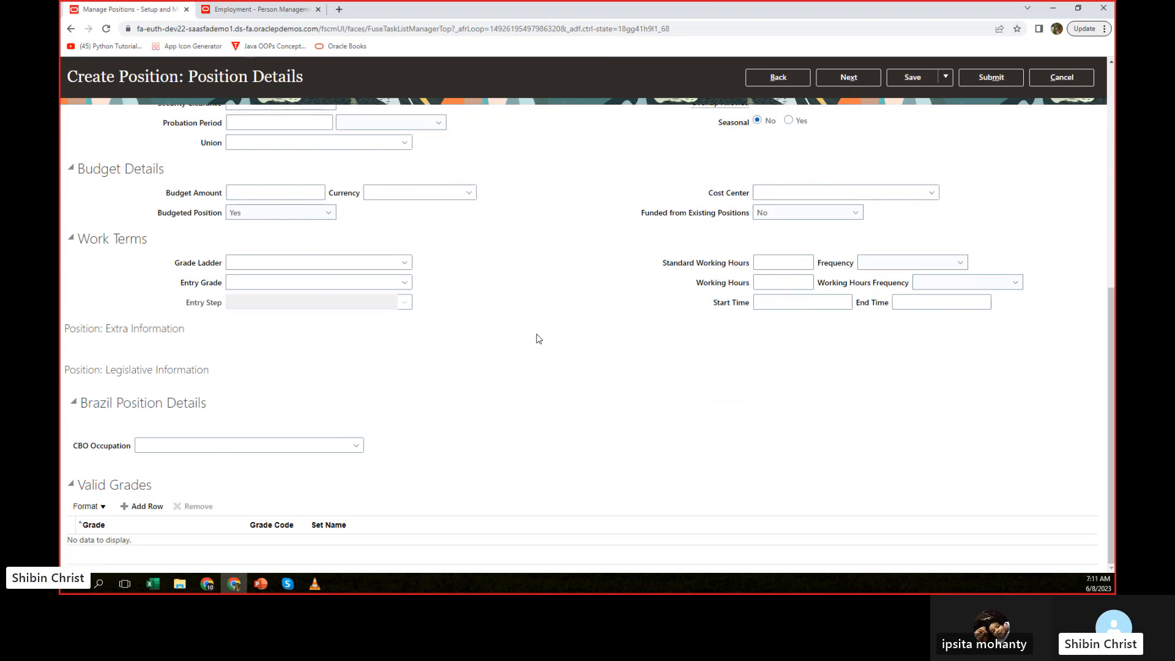
scroll(539, 338, "up", 6)
left_click(865, 150)
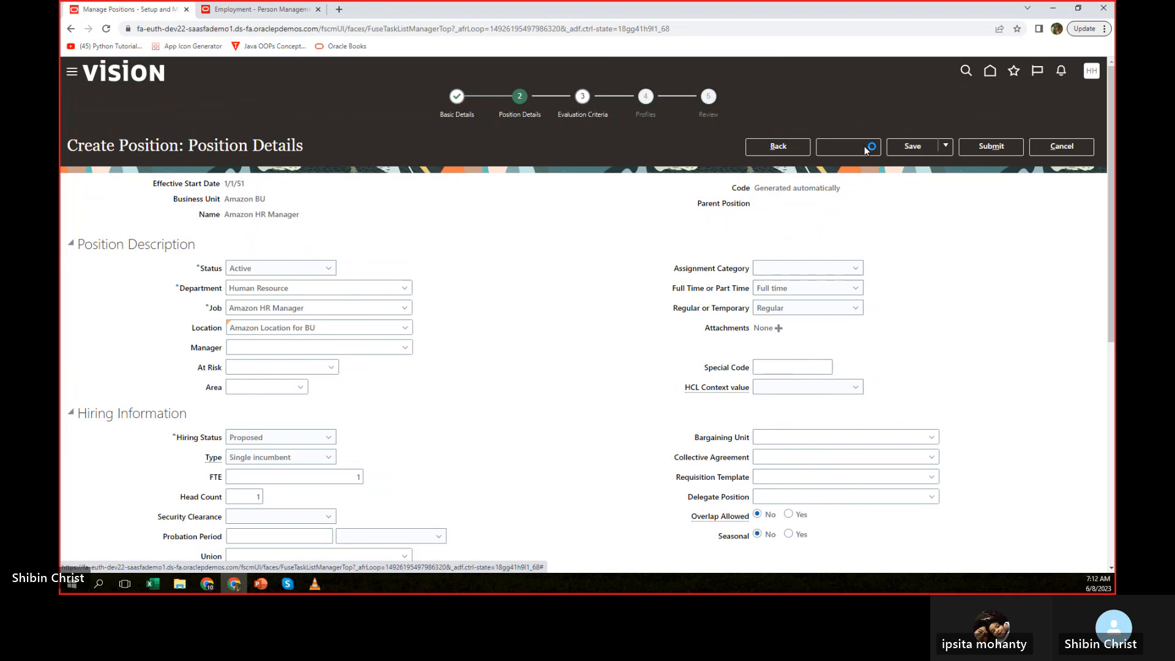
left_click(1000, 147)
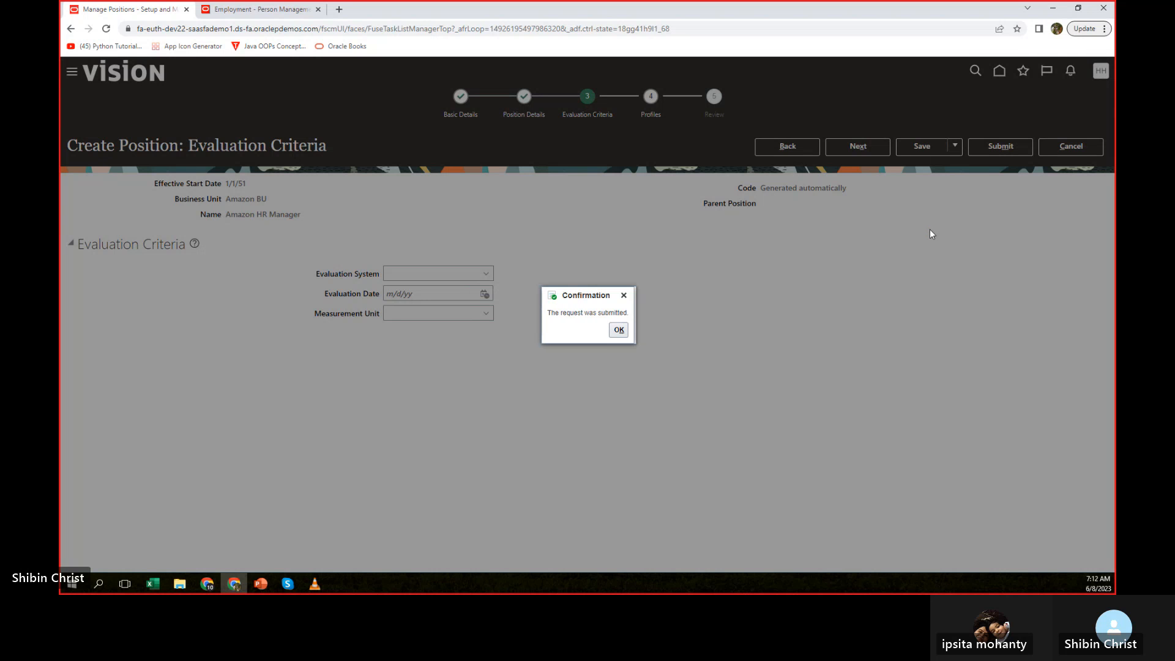
left_click(619, 329)
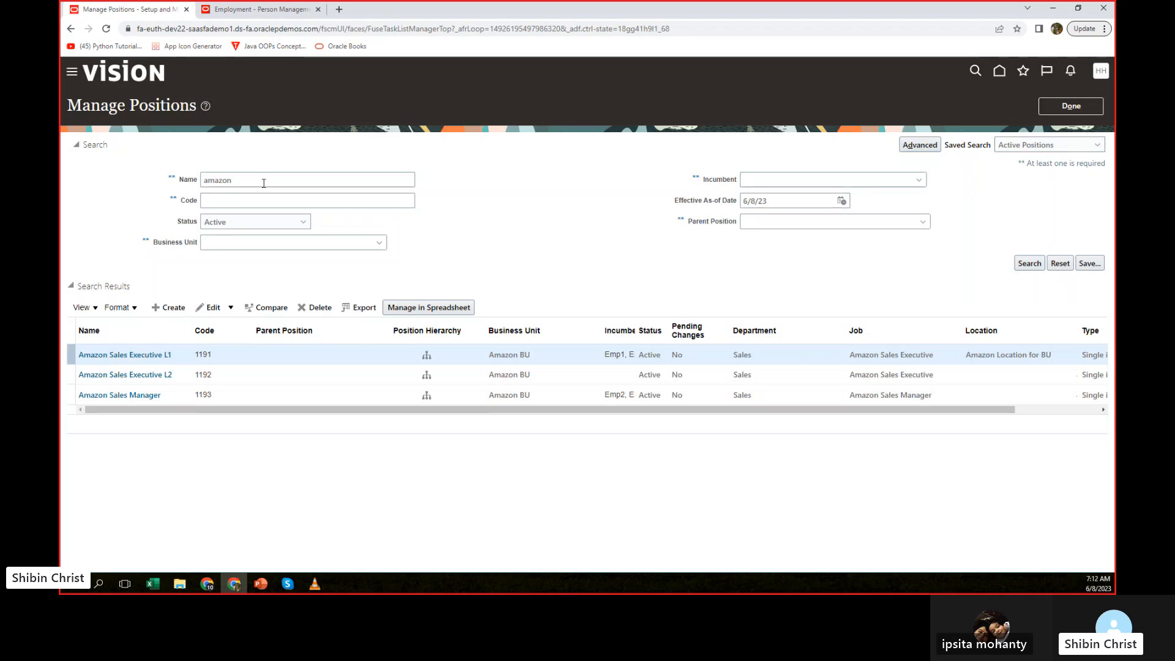
Rerun the "amazon" position search and widen the Incumbent column in the results.
left_click(1023, 264)
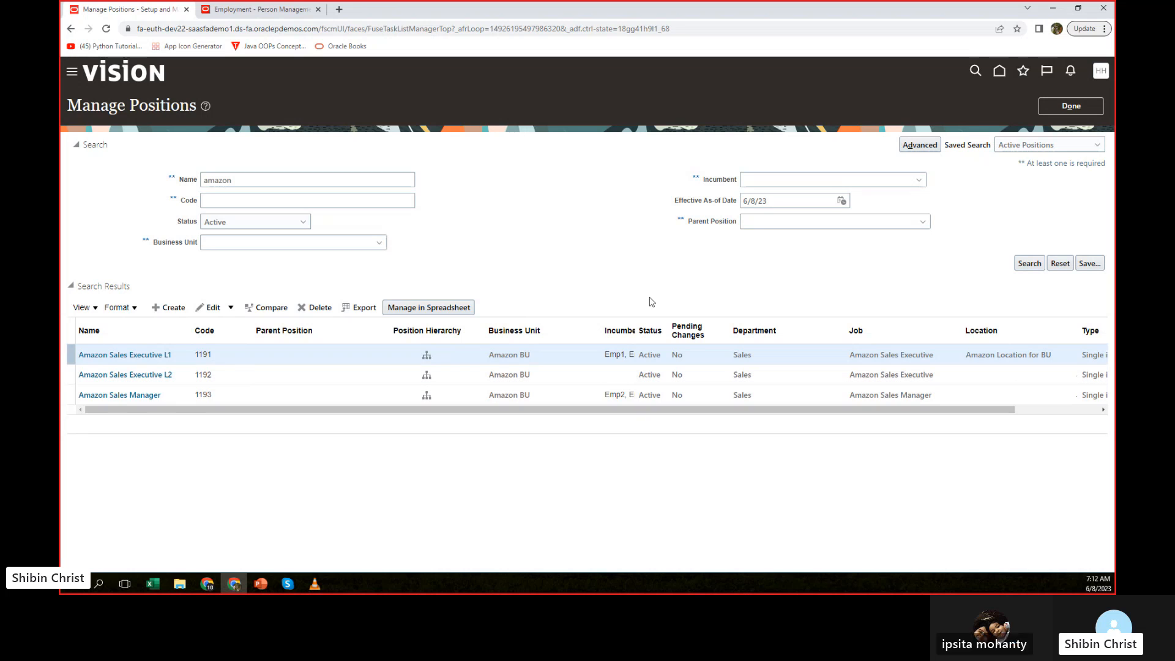
left_click_drag(641, 332, 674, 333)
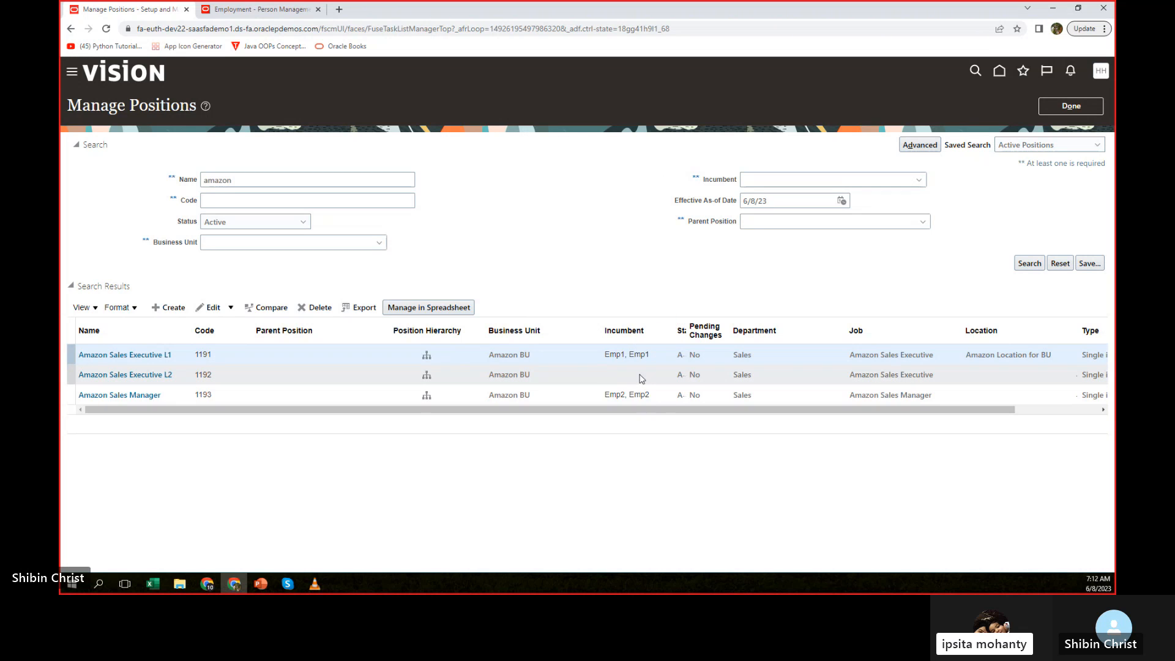
left_click(1029, 269)
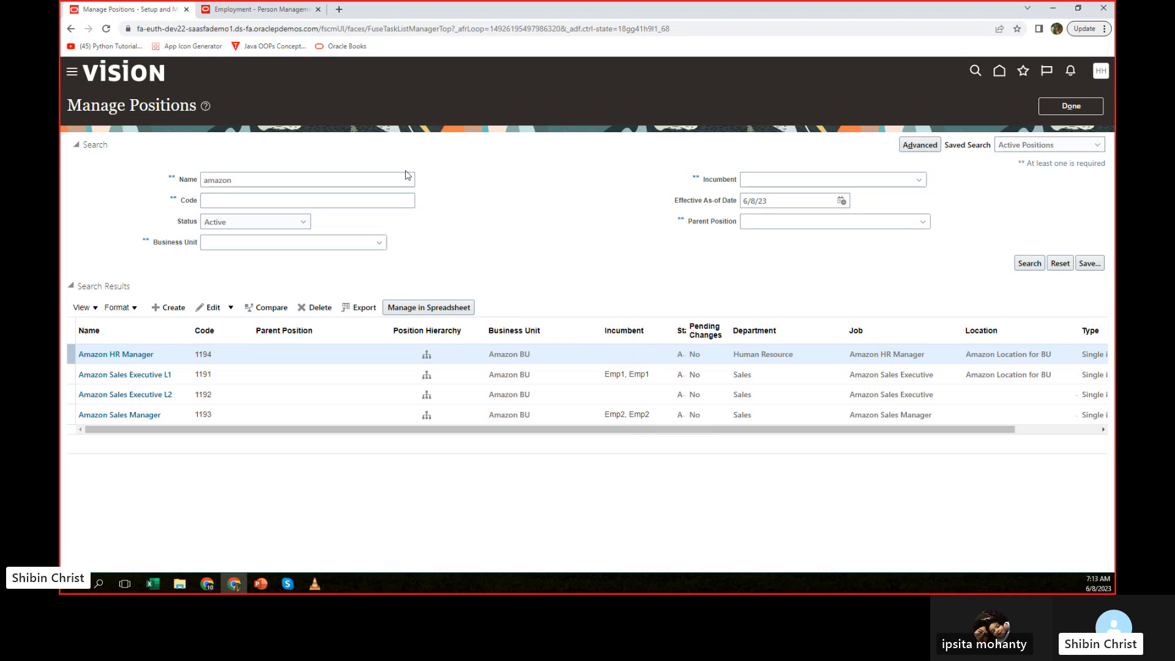
Return to the sales executive employee's employment record.
left_click(257, 9)
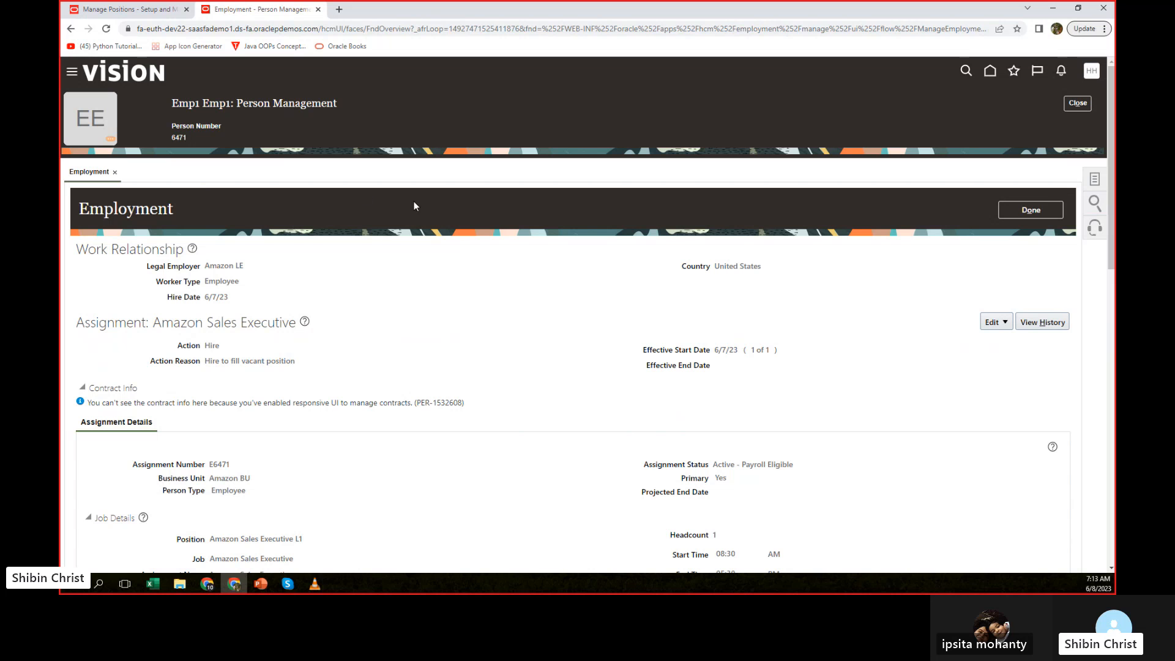
left_click(76, 73)
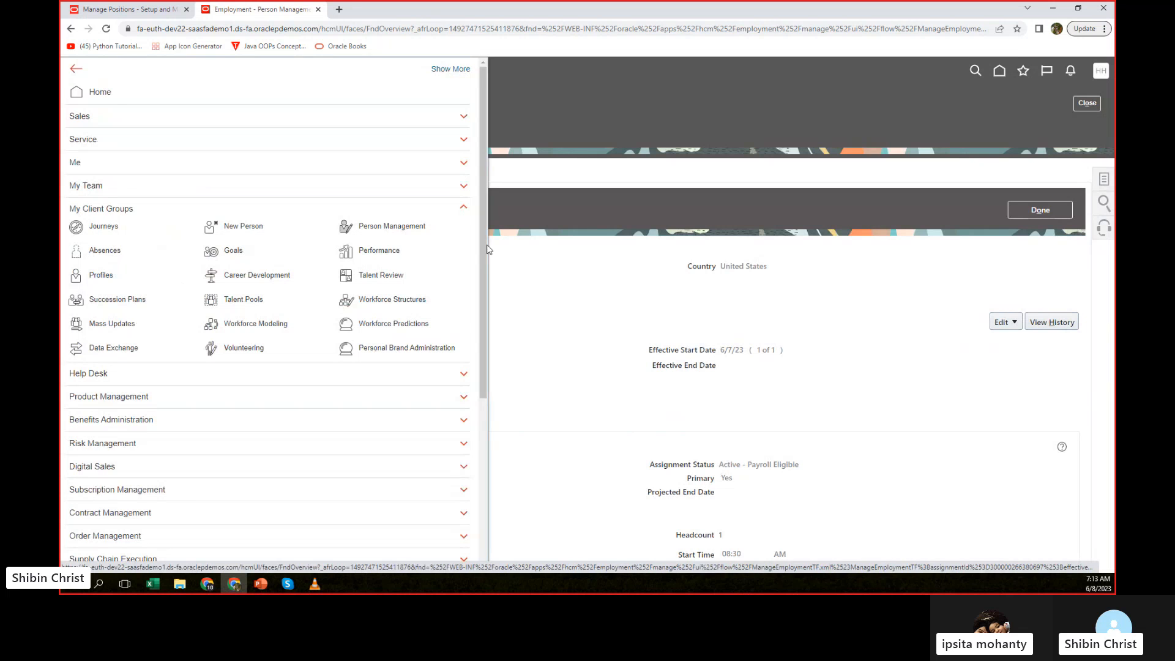
left_click(634, 285)
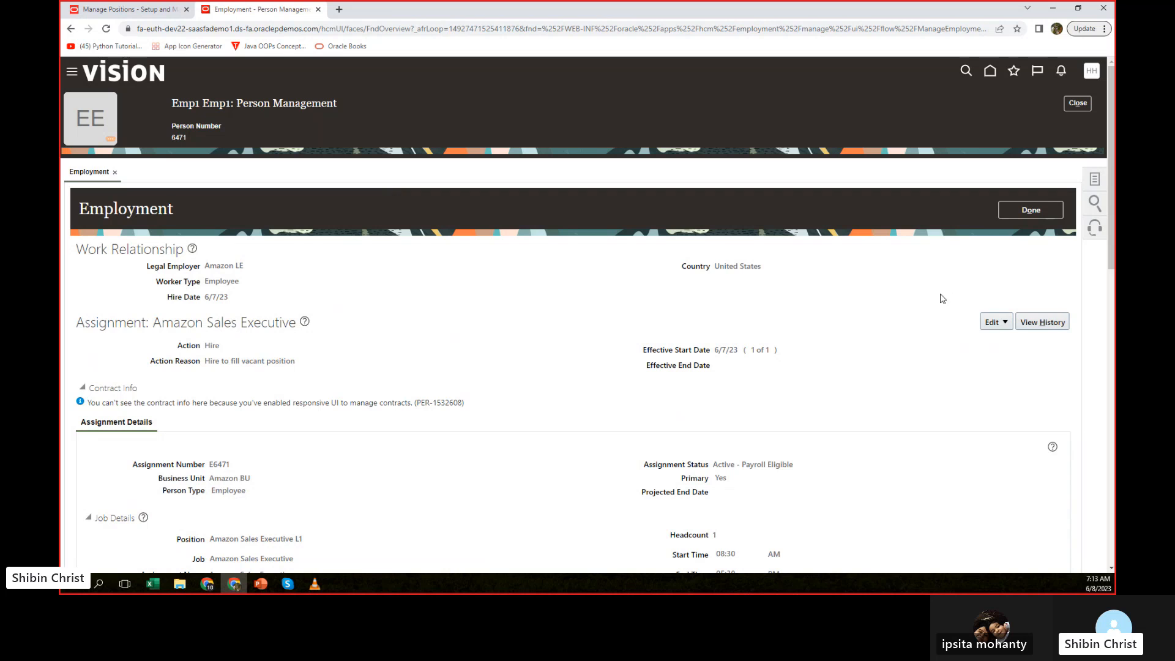
left_click(998, 323)
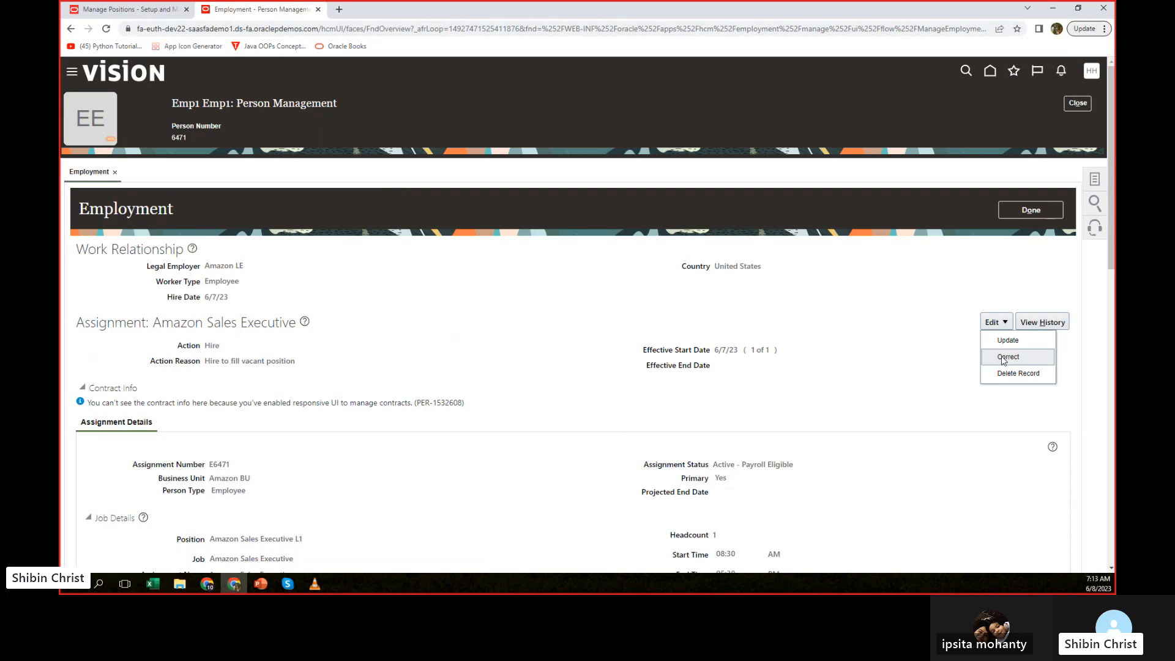
left_click(1007, 357)
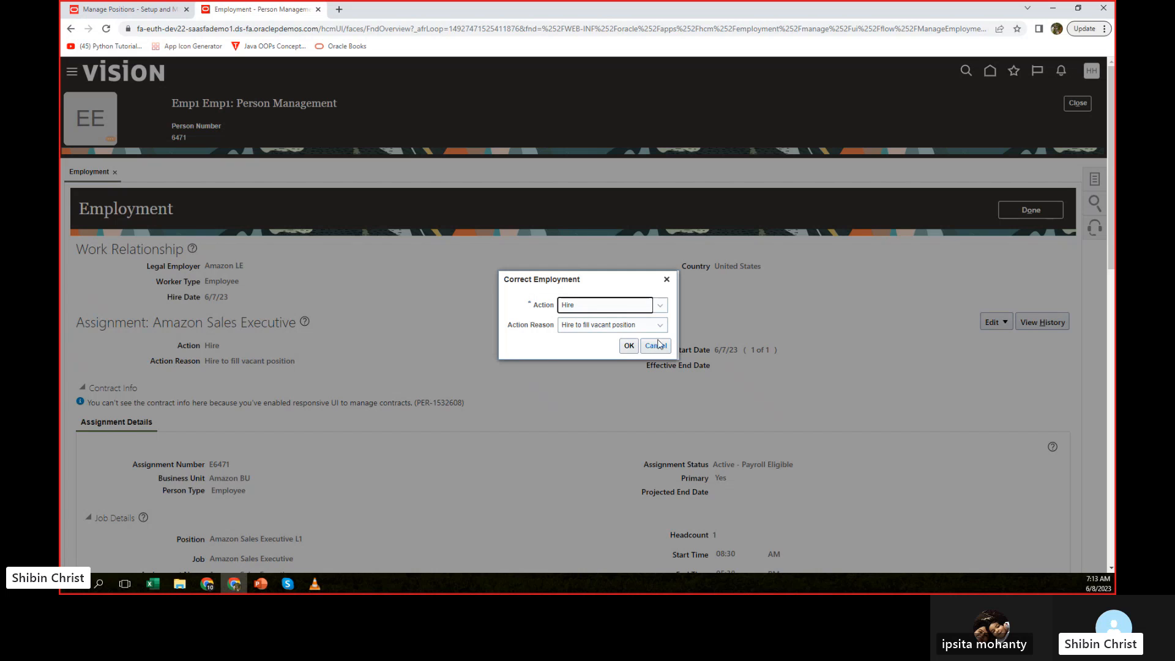
left_click(655, 346)
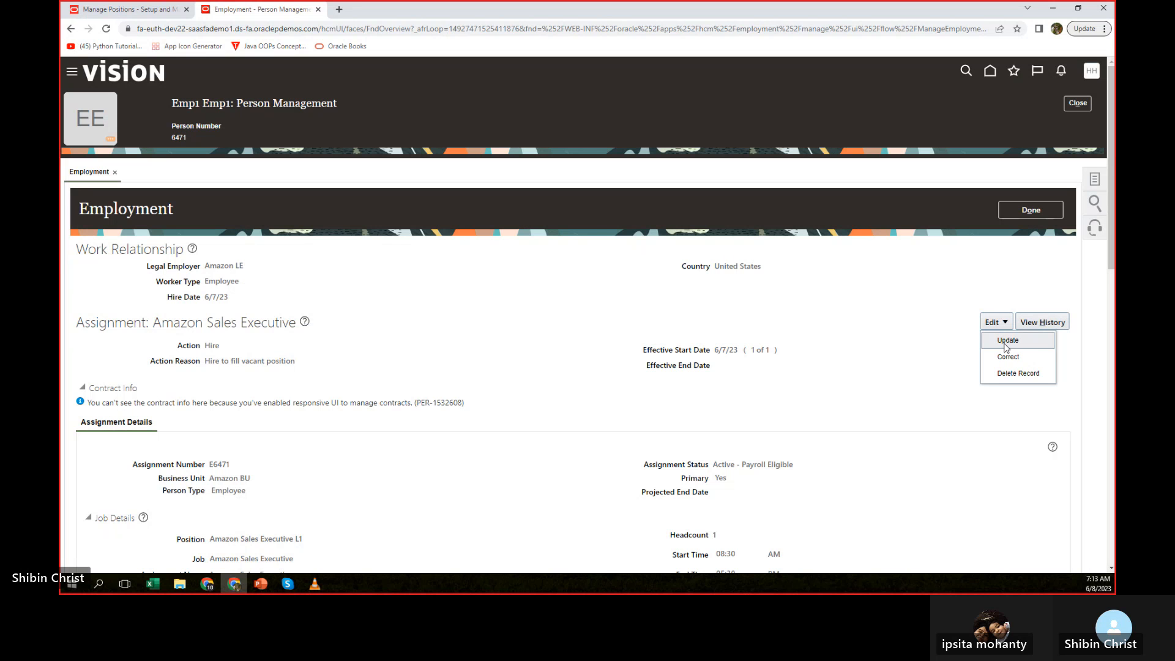
Start an update of the employee's employment effective 6/21/23 with the Transfer action.
left_click(1007, 340)
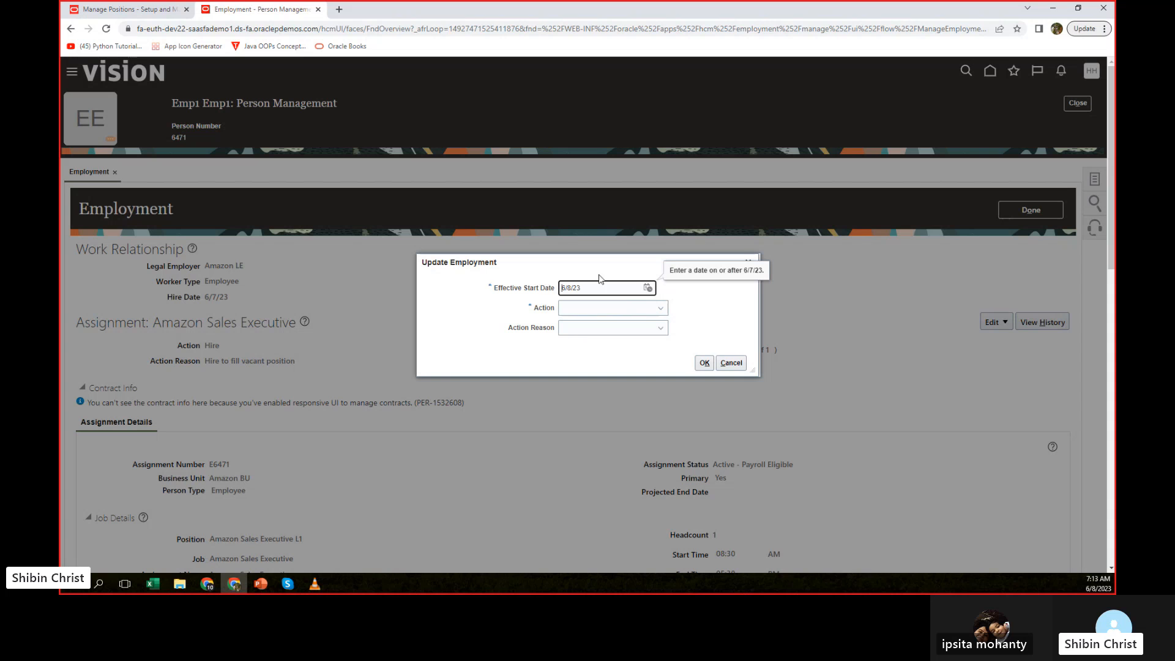
left_click(647, 287)
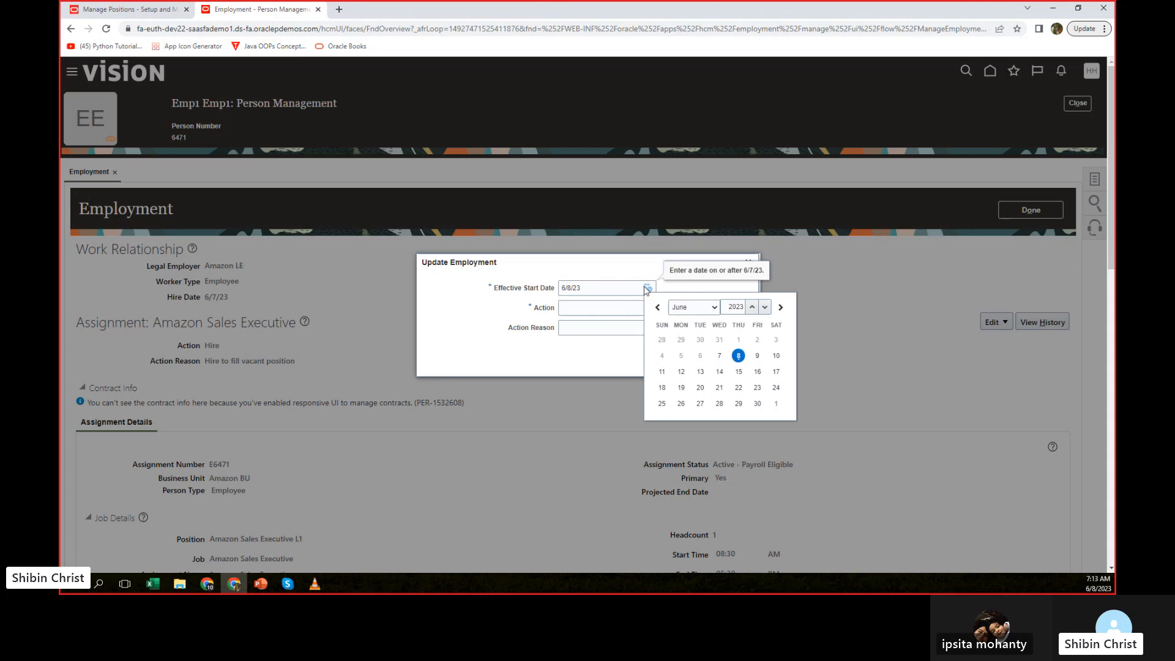
left_click(720, 388)
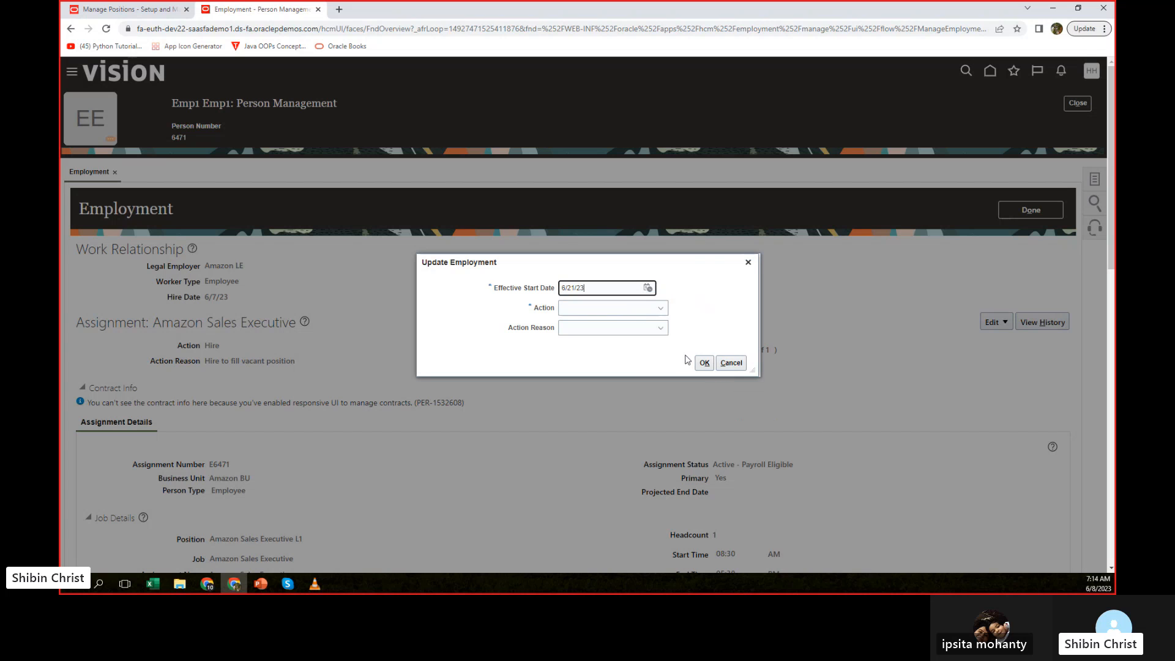
left_click(661, 309)
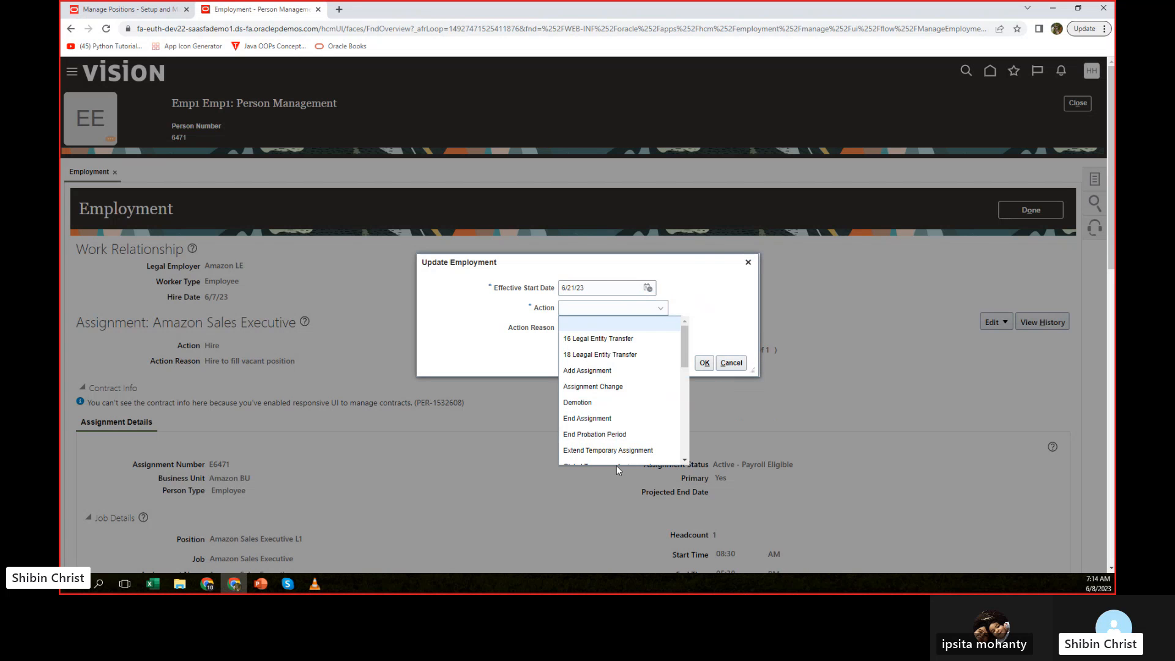
scroll(624, 412, "down", 3)
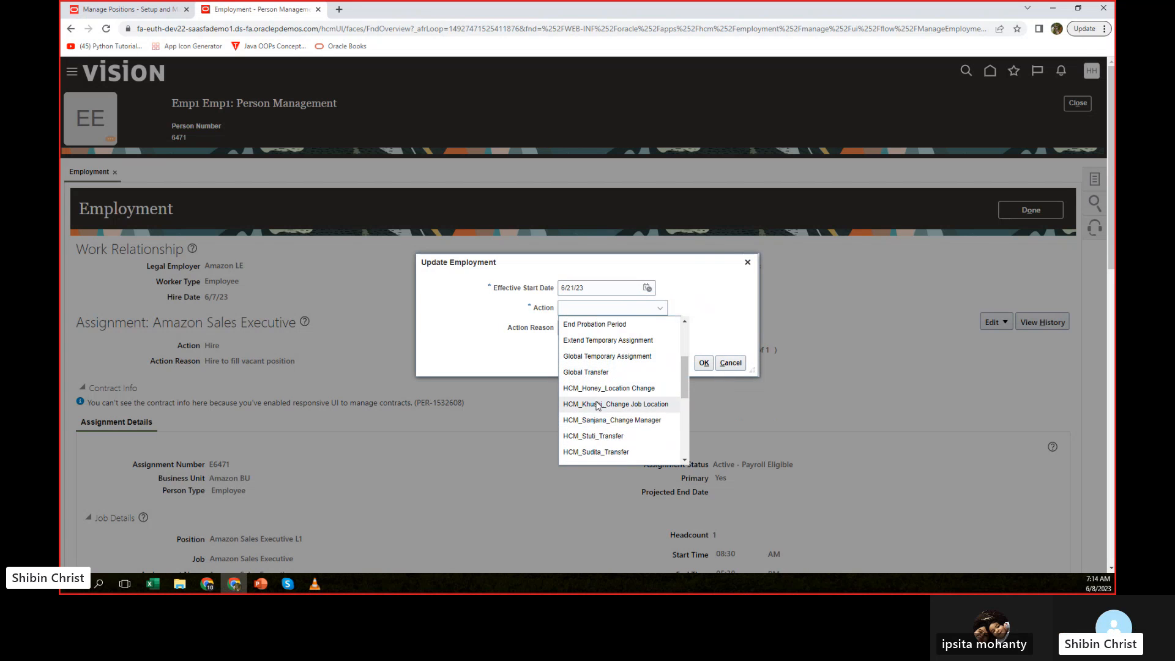
scroll(596, 392, "down", 3)
scroll(623, 398, "down", 3)
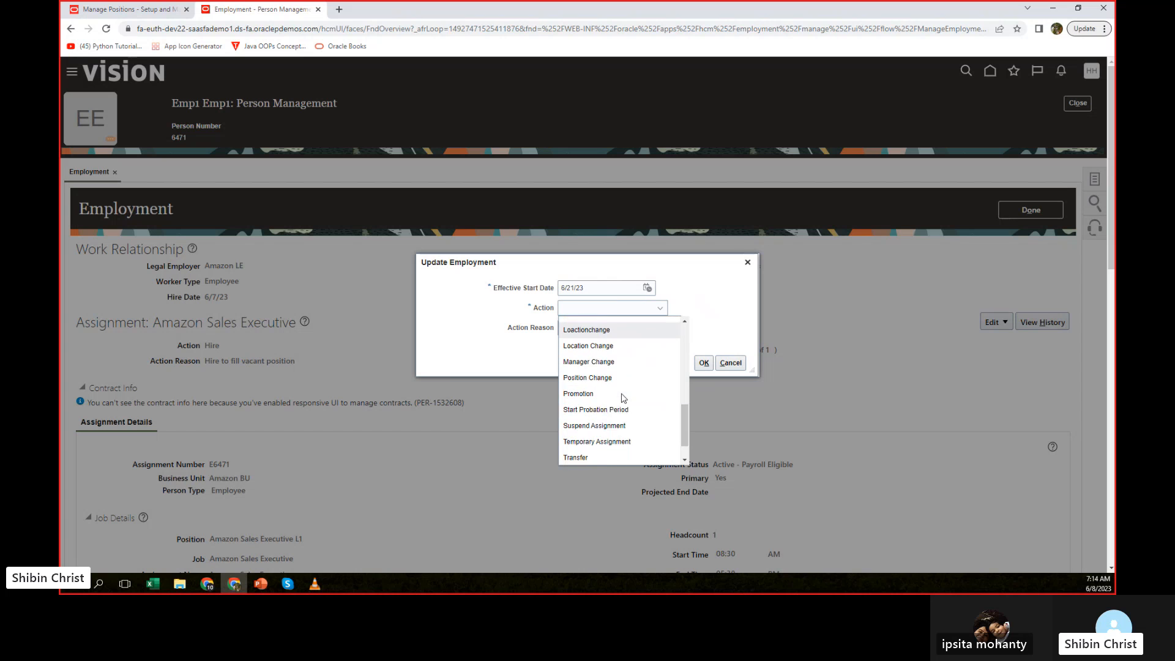
left_click(569, 425)
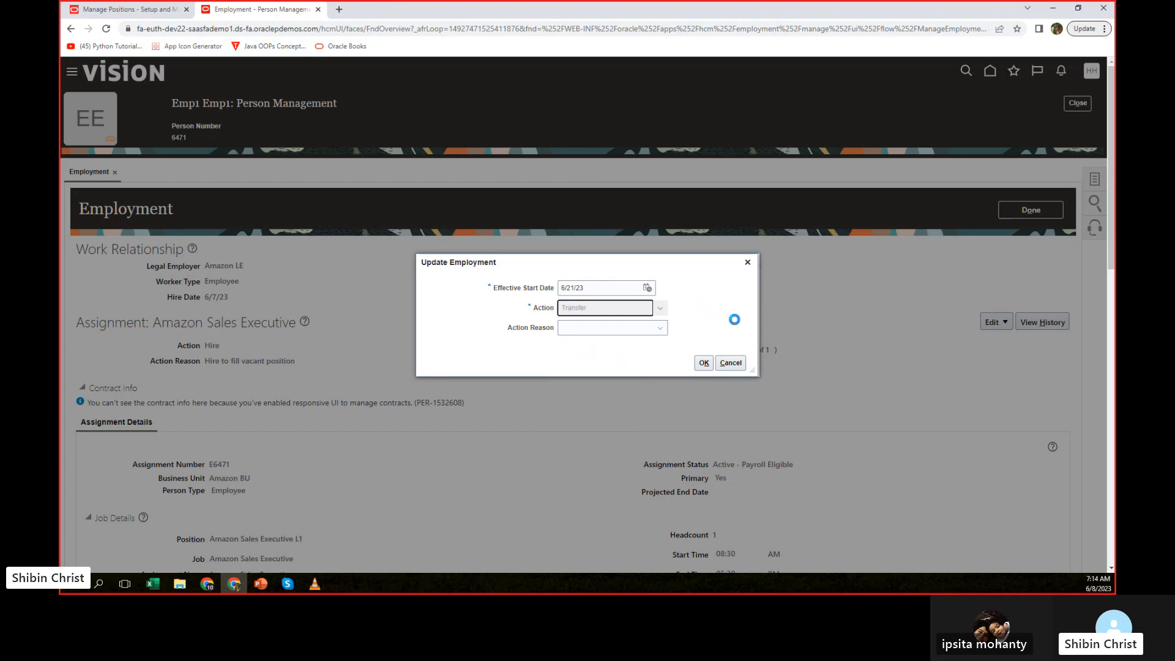
left_click(703, 363)
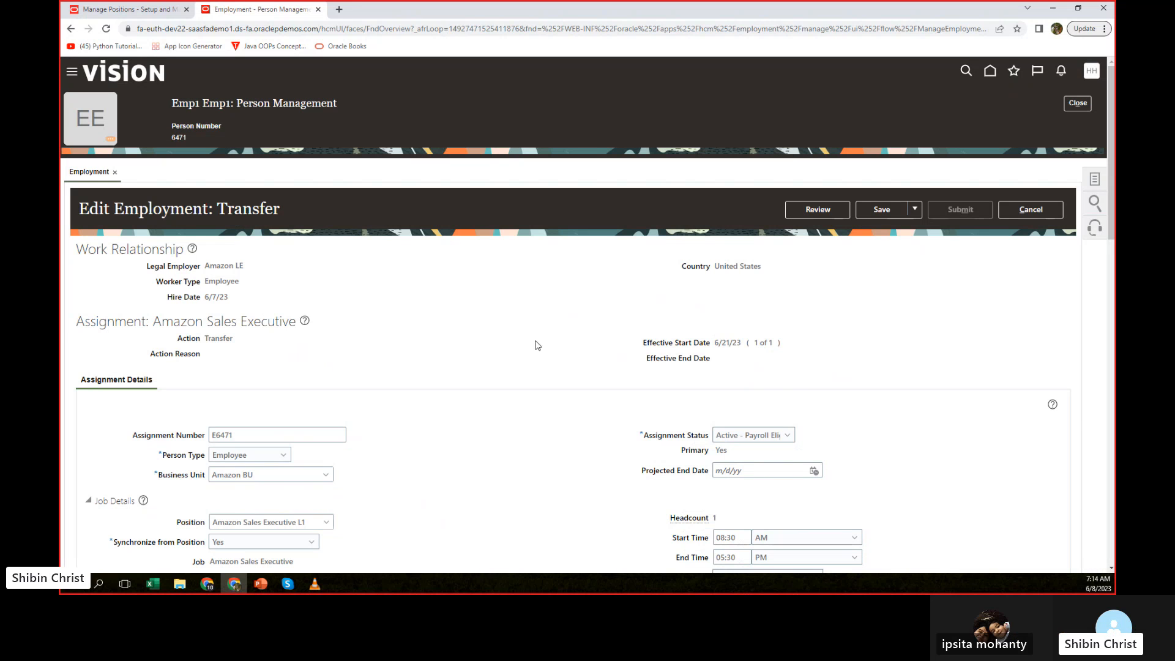
Shorten the assignment's position entry to "Amazon" and check the hiring statuses of the matching positions.
scroll(433, 358, "down", 5)
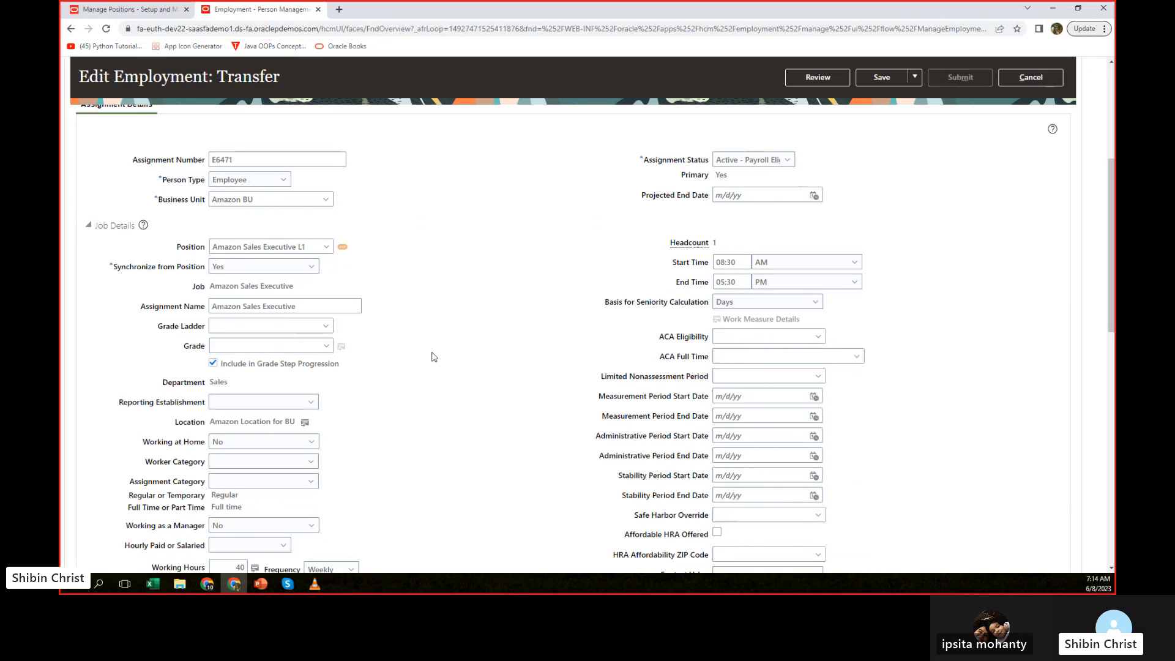
left_click(312, 245)
left_click_drag(311, 244, 244, 246)
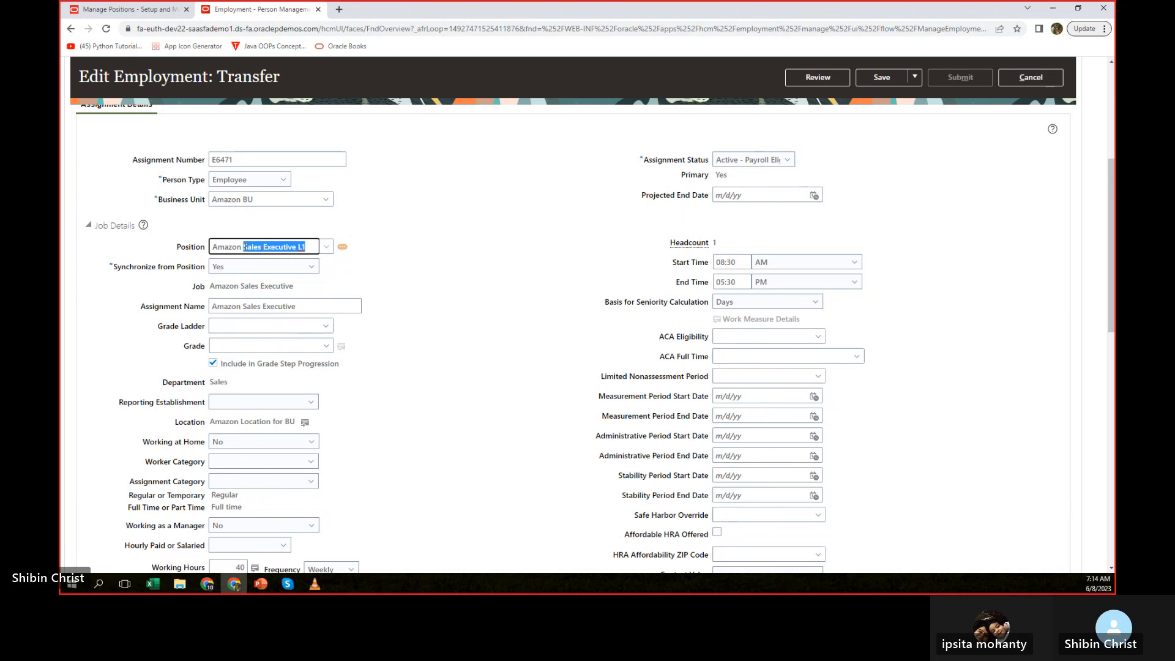
key("BackSpace")
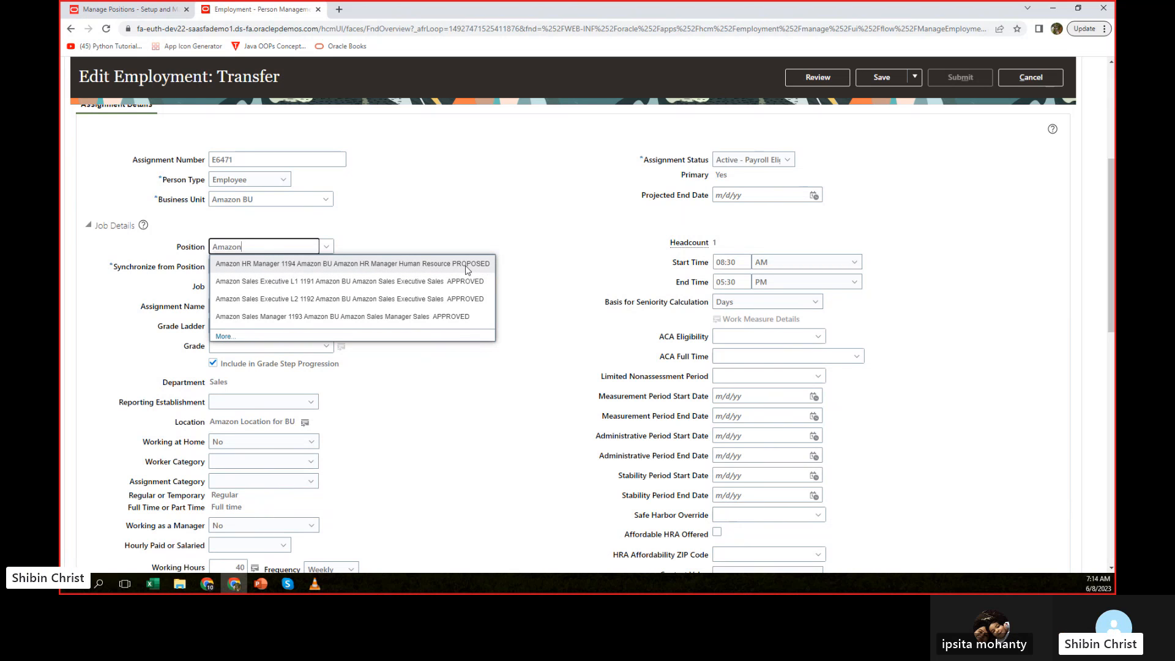
left_click(597, 263)
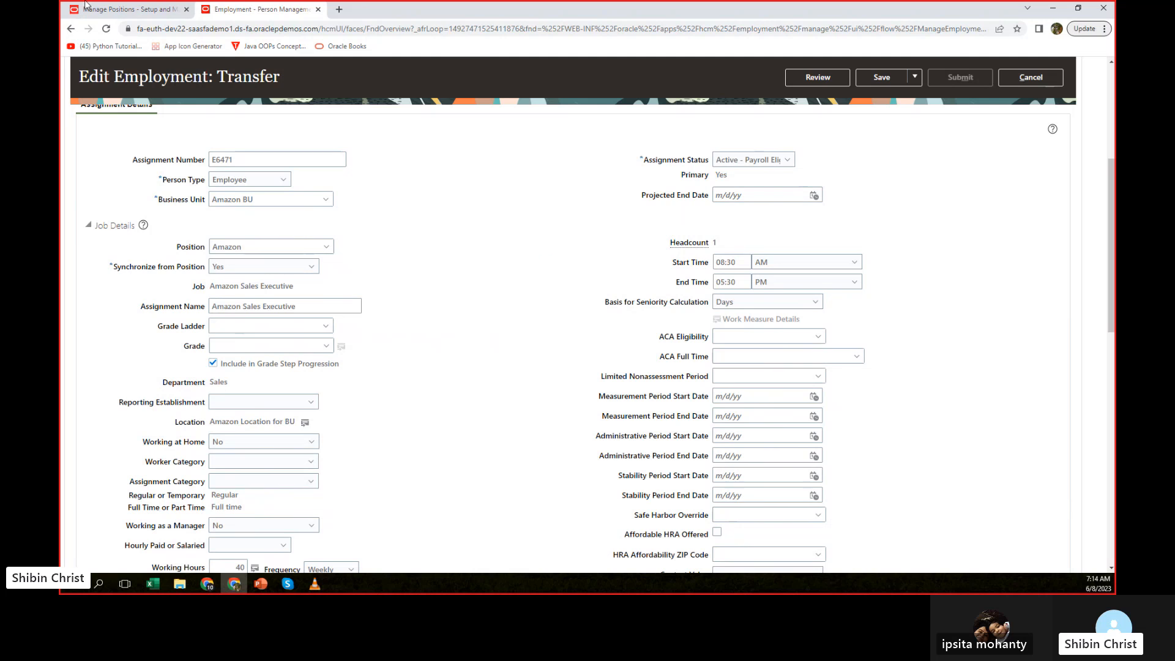
Open the Amazon HR Manager position for correction and set its hiring status to Approved.
left_click(124, 9)
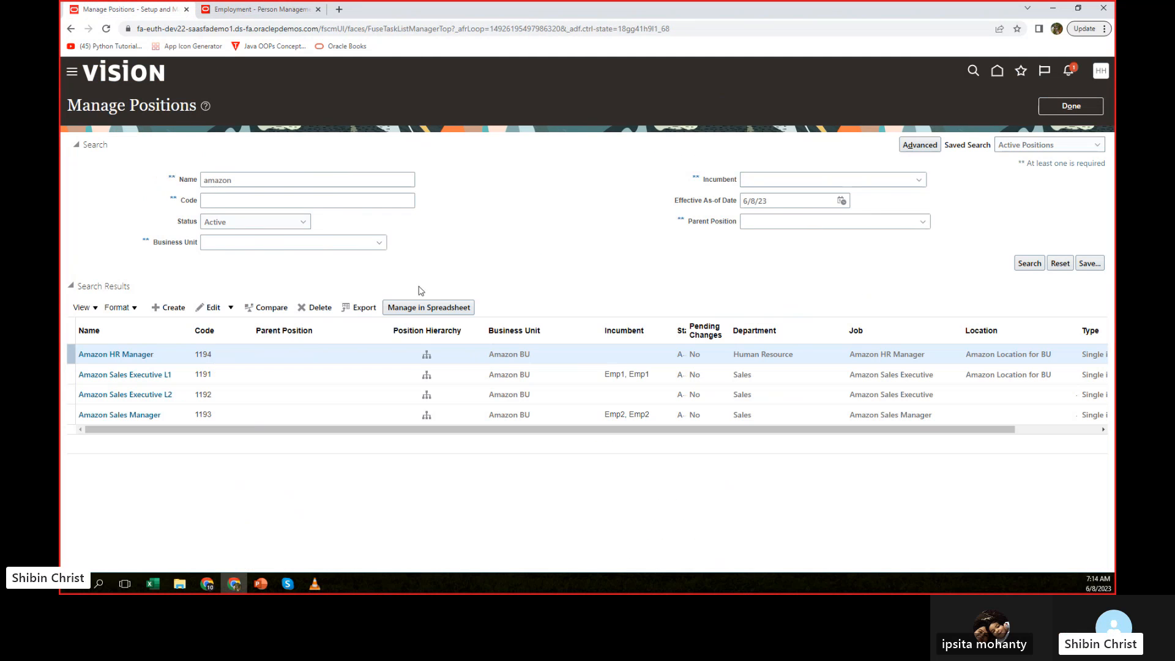
left_click(119, 355)
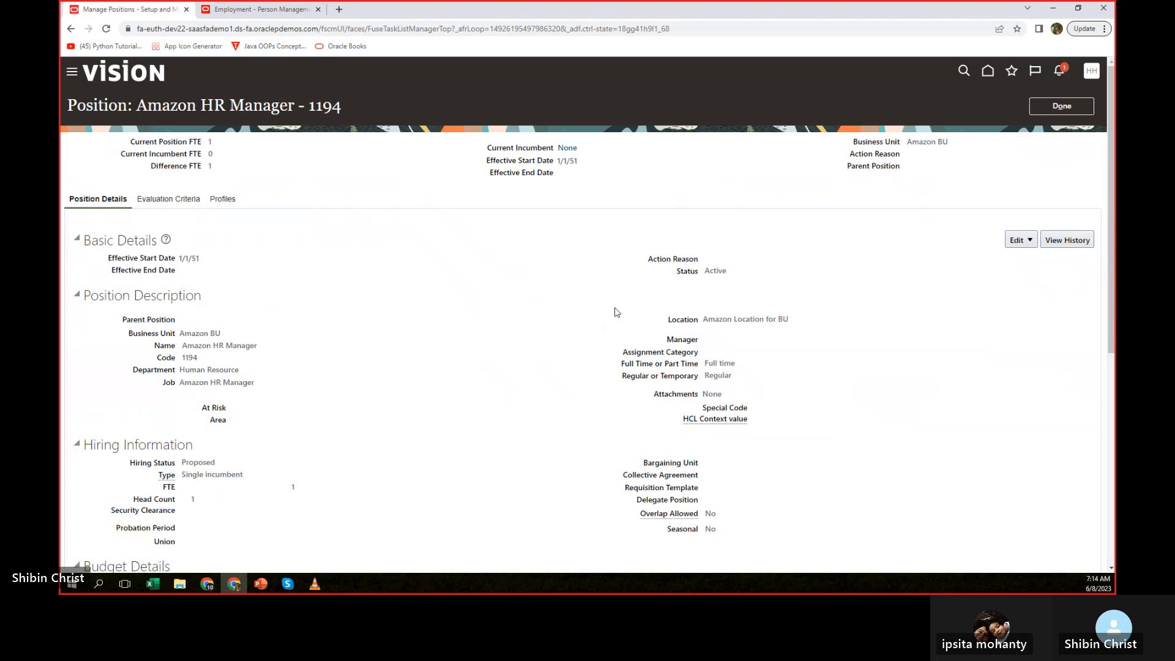
left_click(1021, 240)
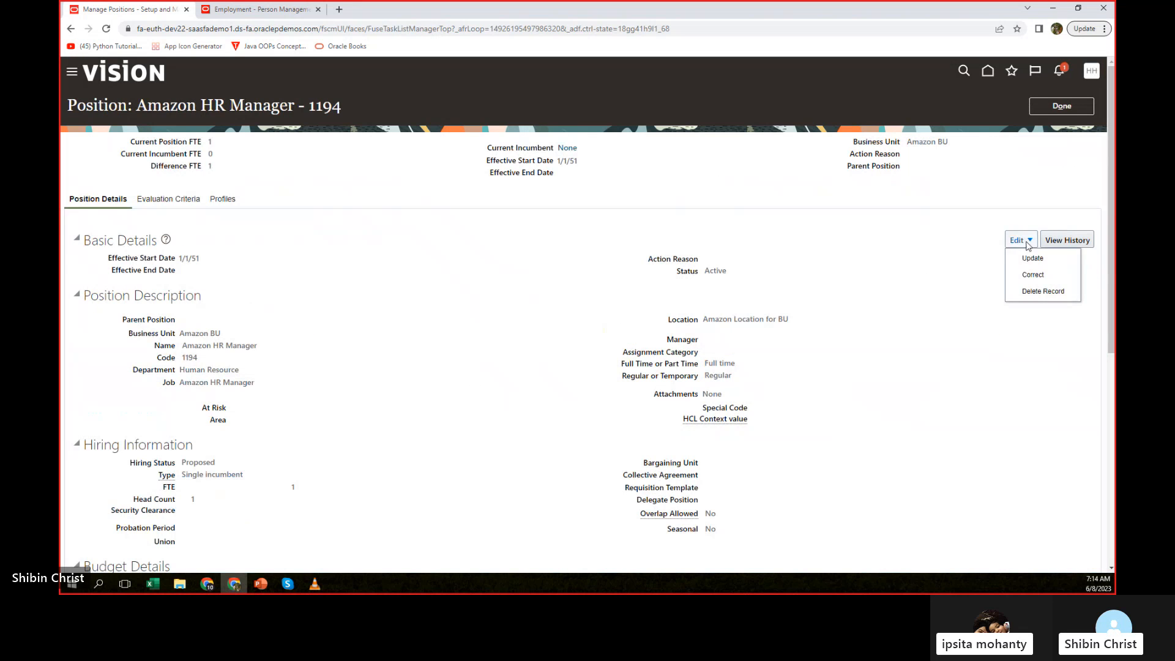
left_click(1032, 273)
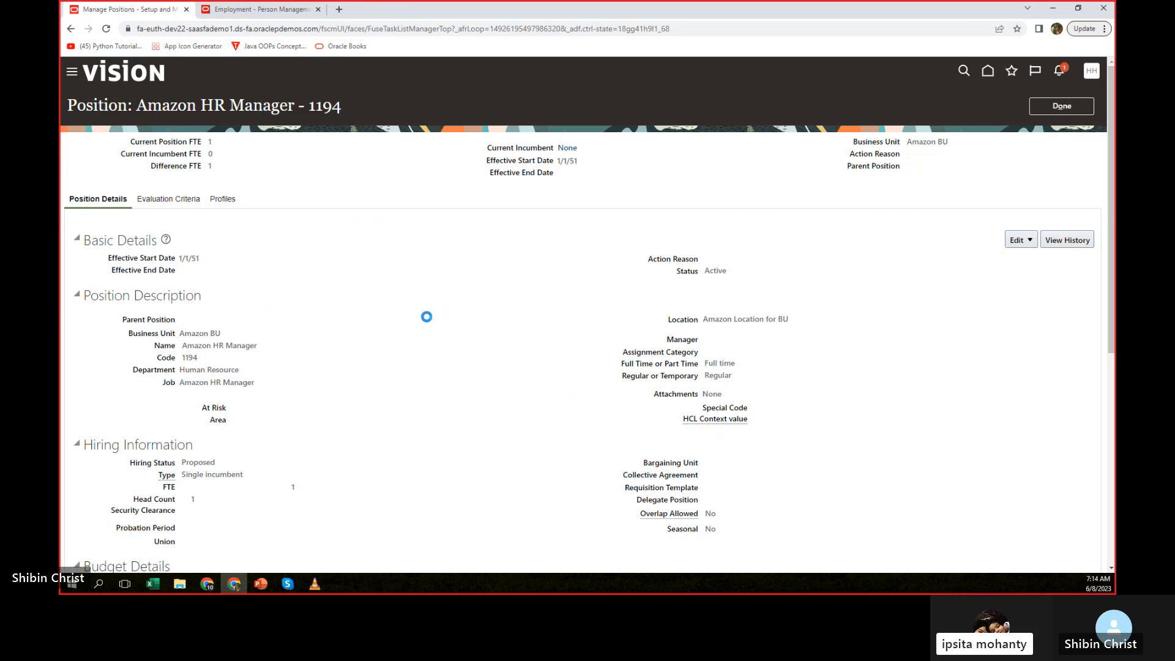
scroll(445, 305, "down", 3)
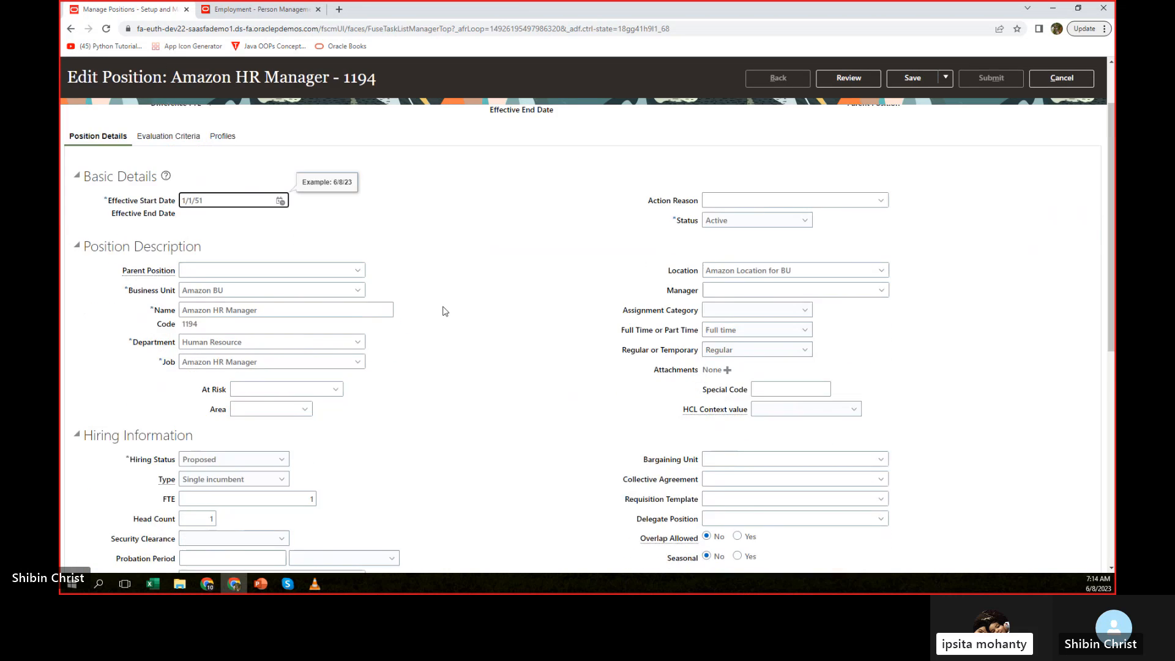
left_click(219, 364)
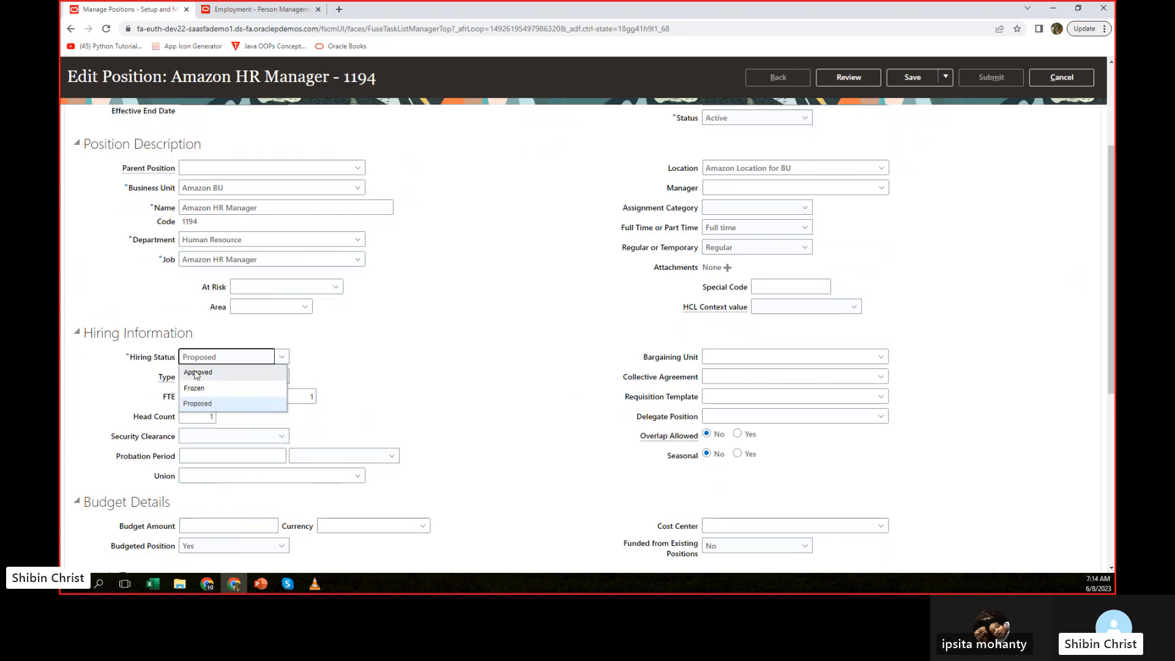
left_click(197, 372)
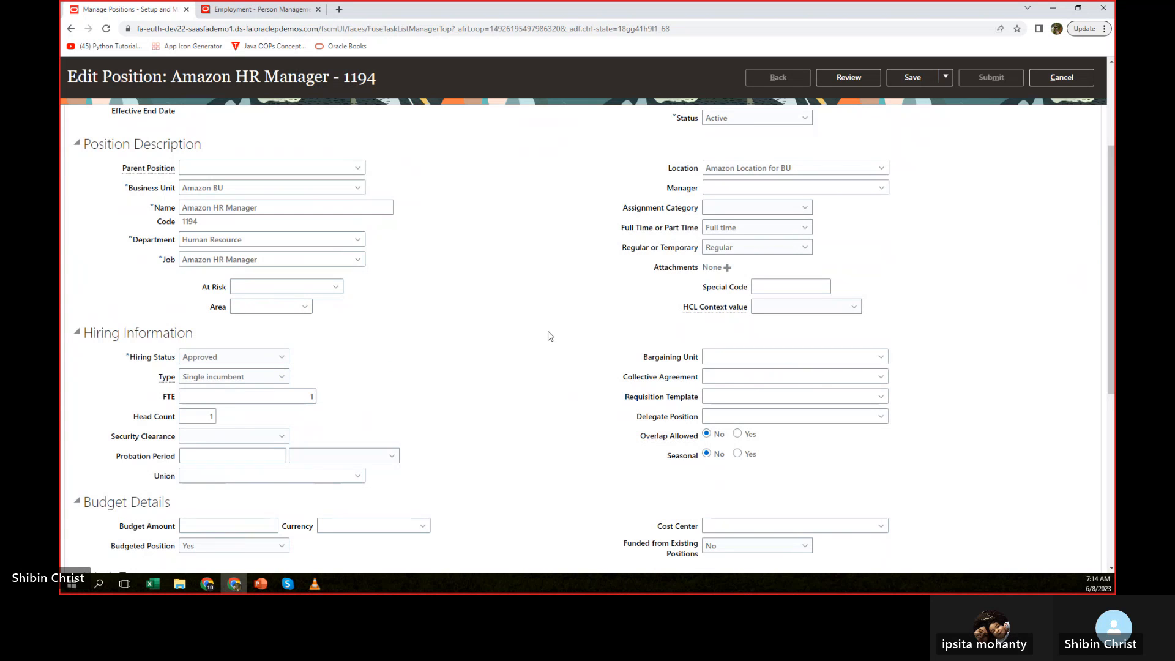
Switch the position's type to None and back to Single incumbent.
left_click(279, 378)
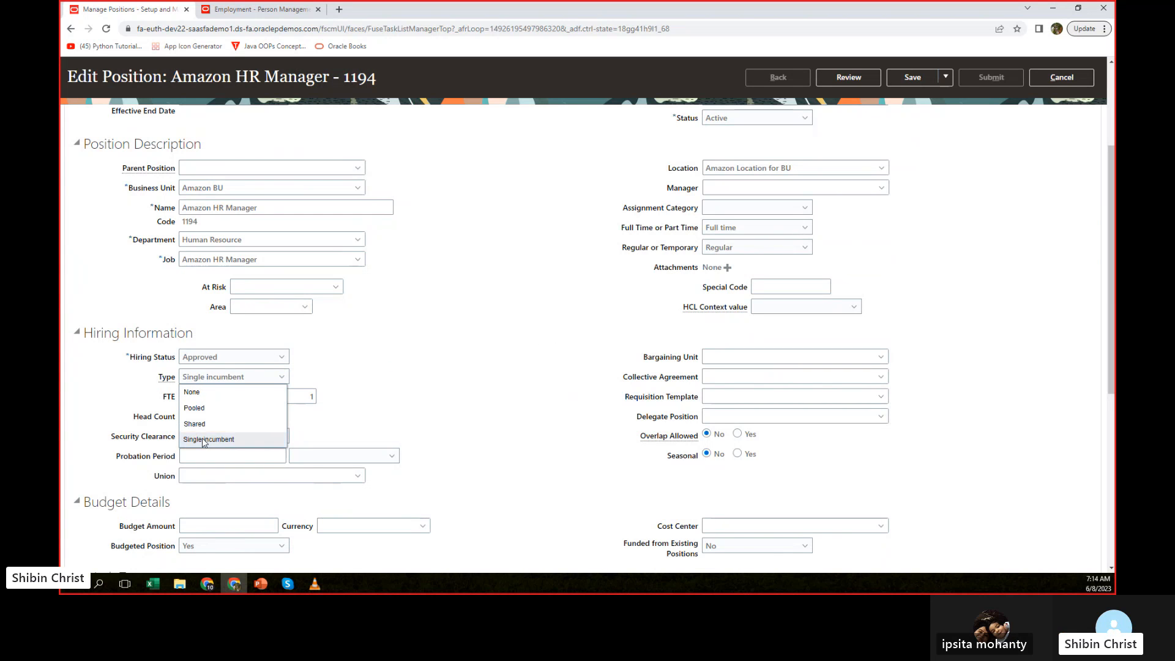
left_click(196, 393)
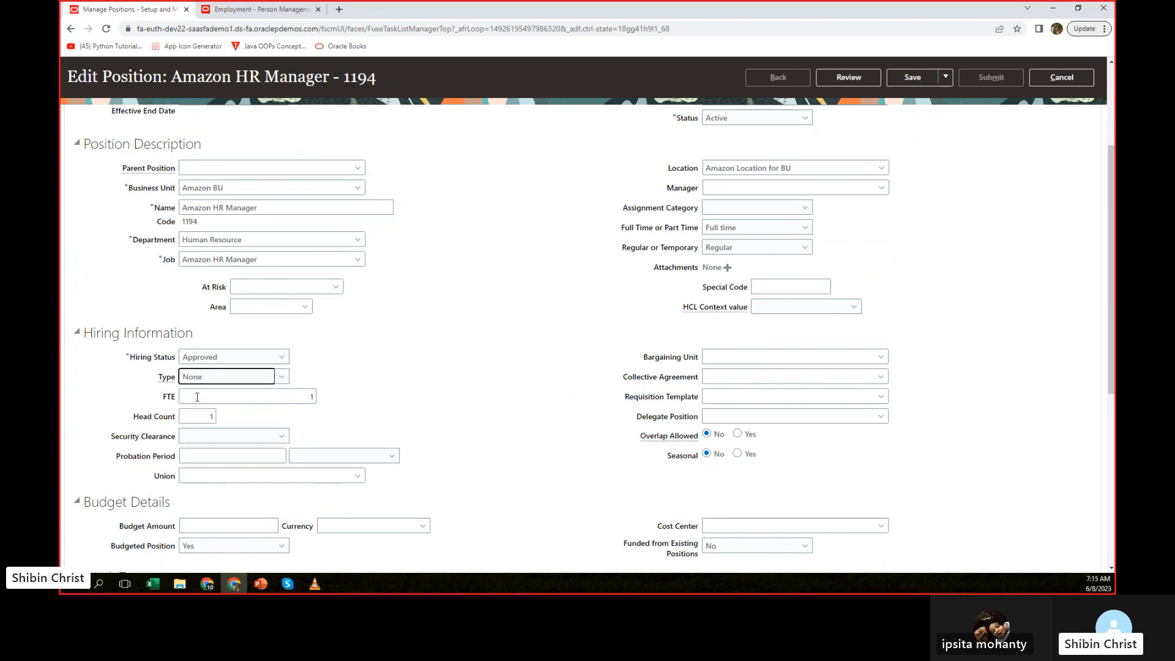
left_click(281, 378)
left_click(208, 439)
Save the corrected Amazon HR Manager position, review the change, and submit it.
scroll(500, 331, "up", 3)
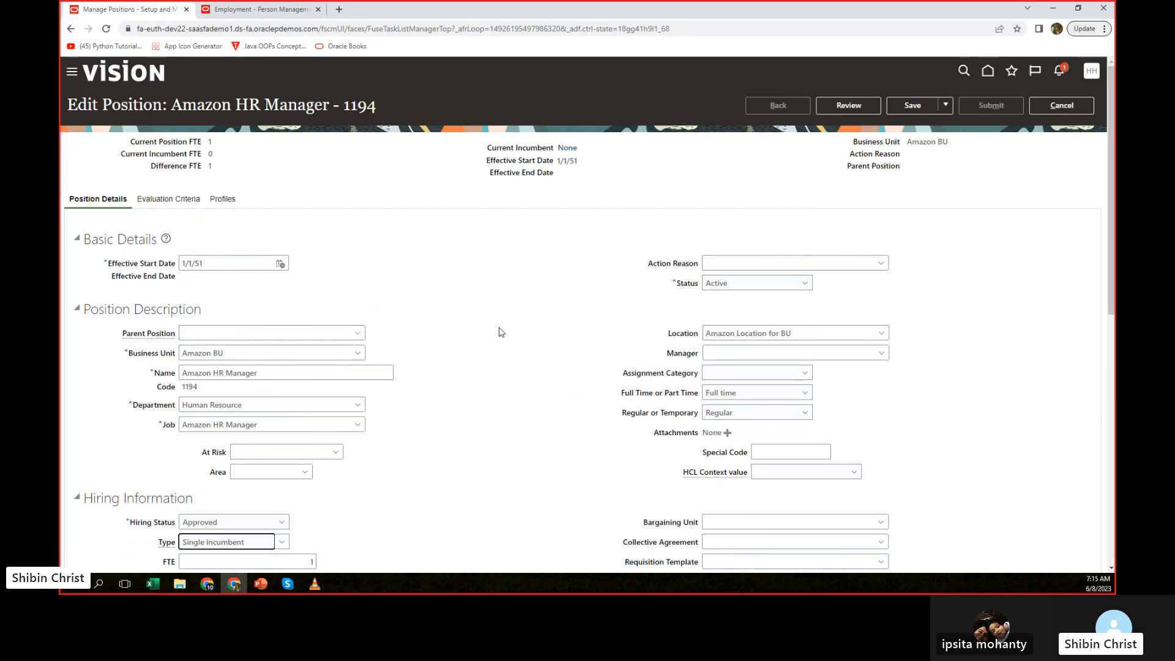
left_click(918, 107)
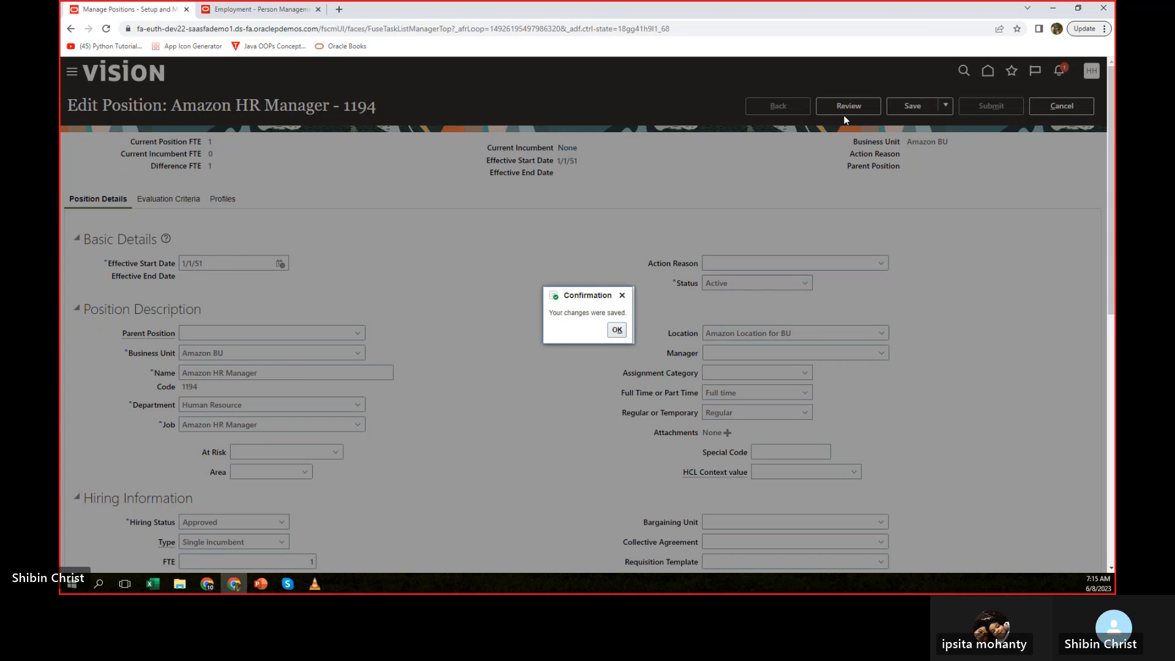
left_click(620, 331)
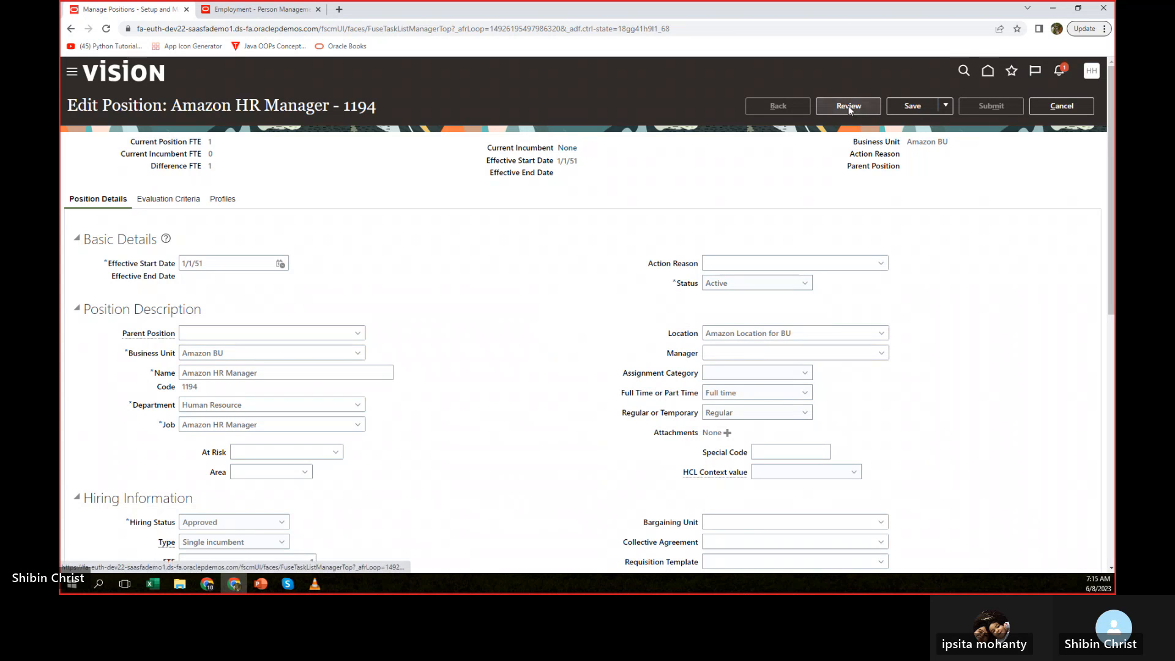
left_click(848, 106)
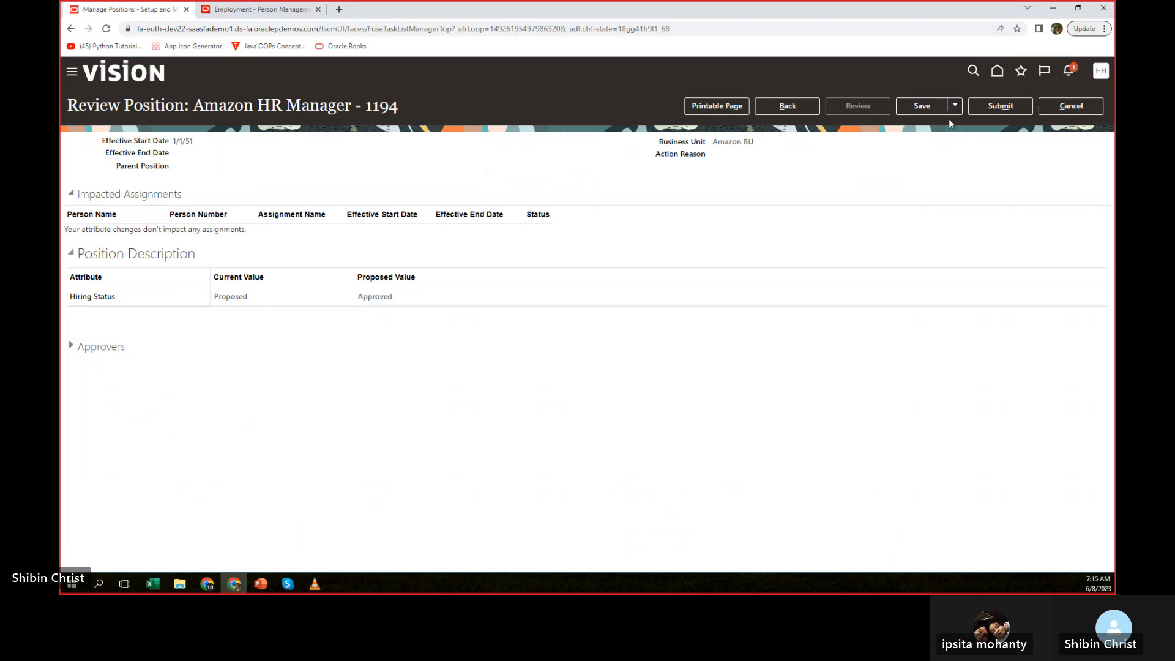
left_click(1007, 109)
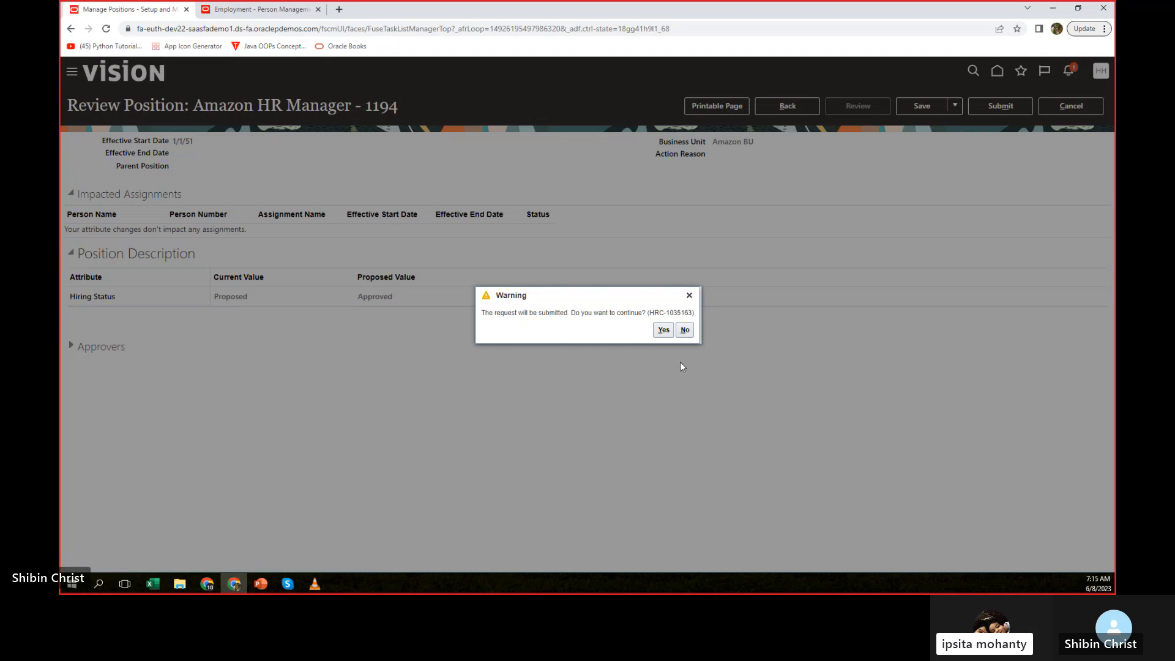
left_click(663, 330)
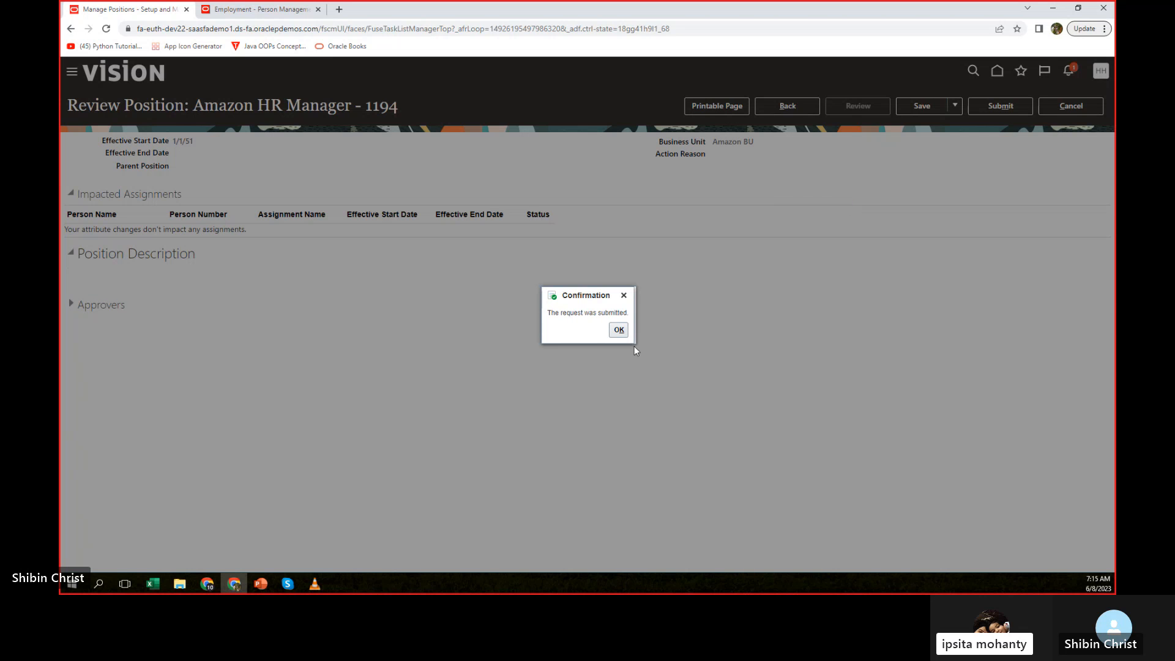
left_click(620, 329)
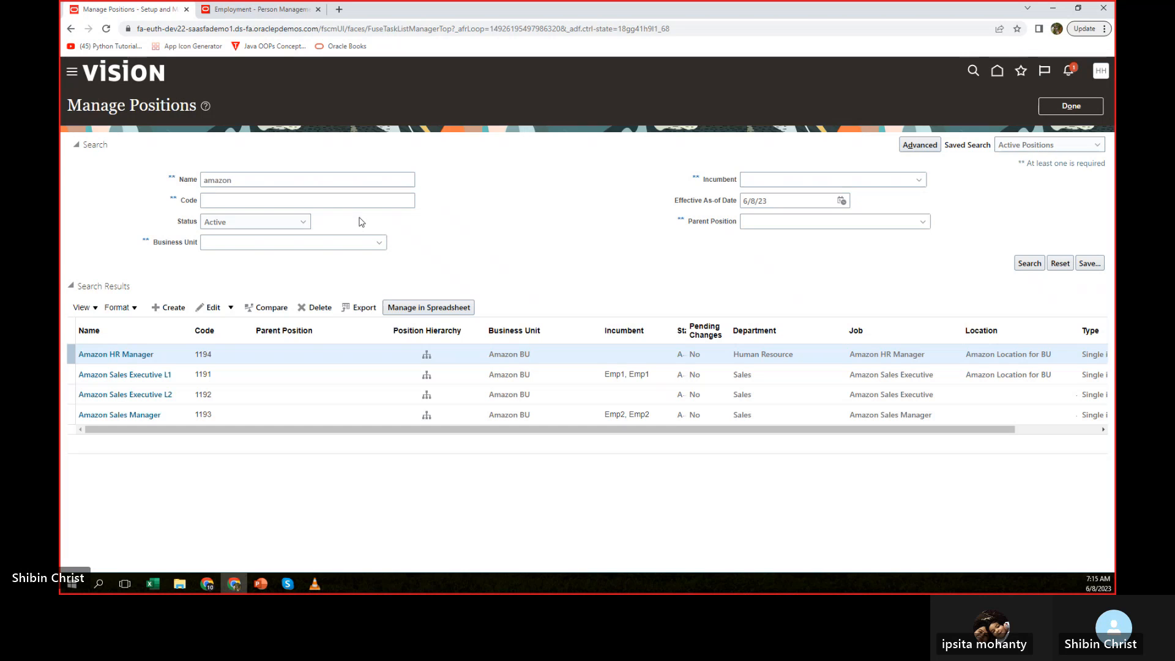
Return to the employee's transfer and set the assignment's position to Amazon HR Manager.
left_click(263, 11)
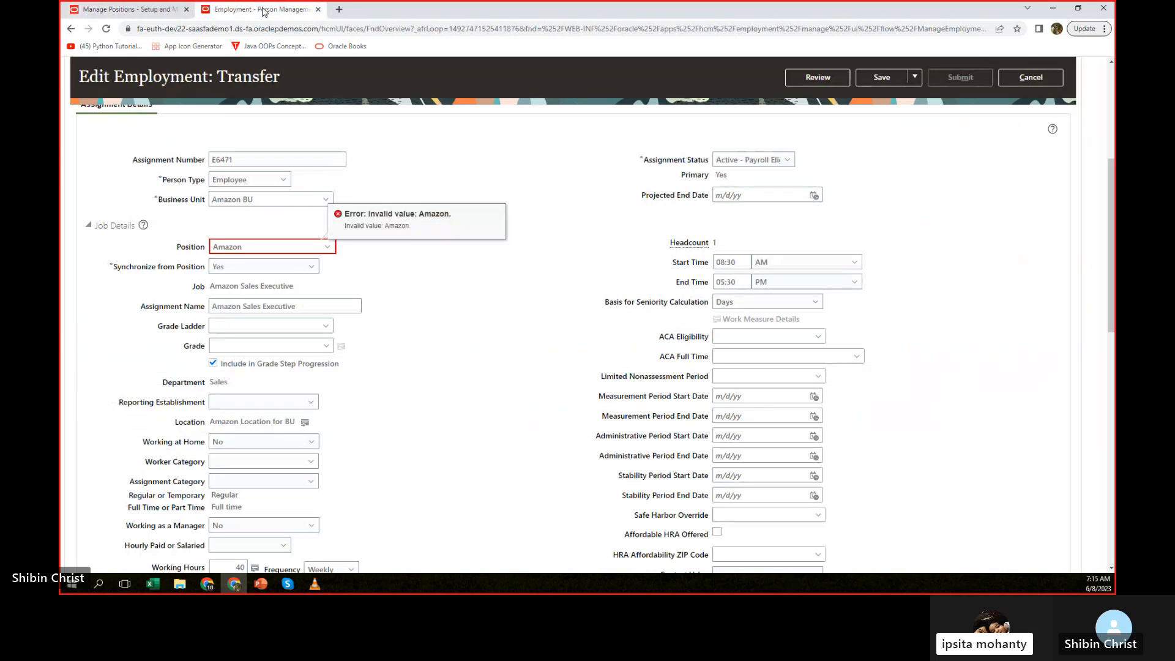
left_click(252, 248)
left_click(328, 247)
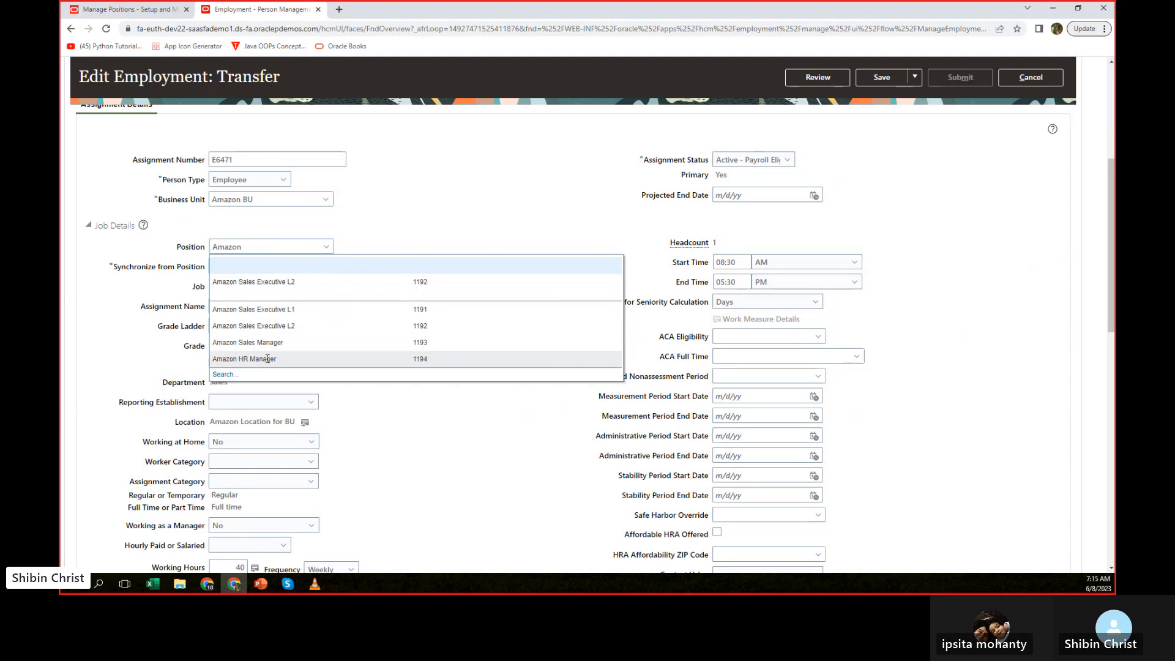
left_click(268, 359)
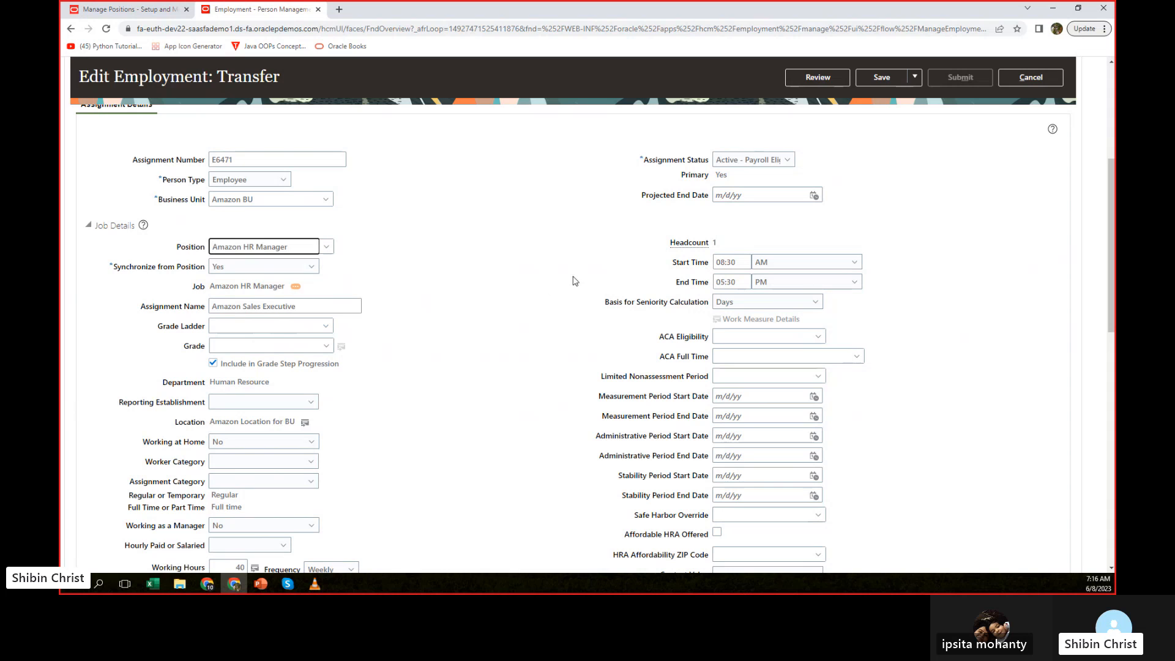
Open the transfer's review and check the proposed job, position and department changes and the effective start date.
left_click(820, 81)
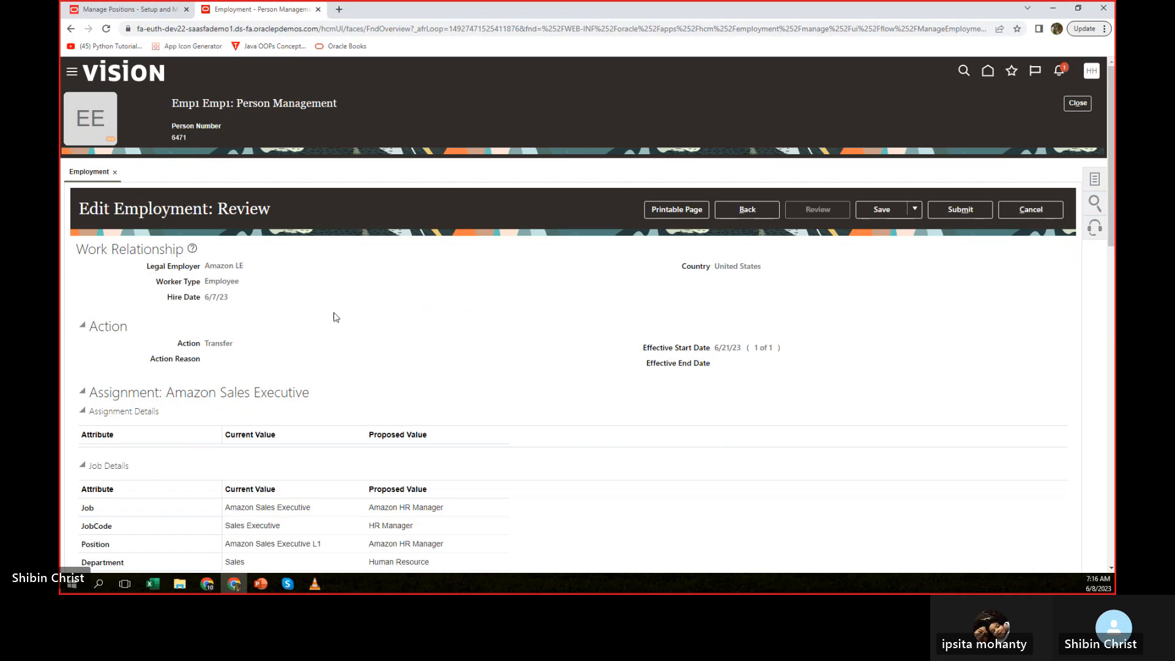
scroll(534, 329, "down", 3)
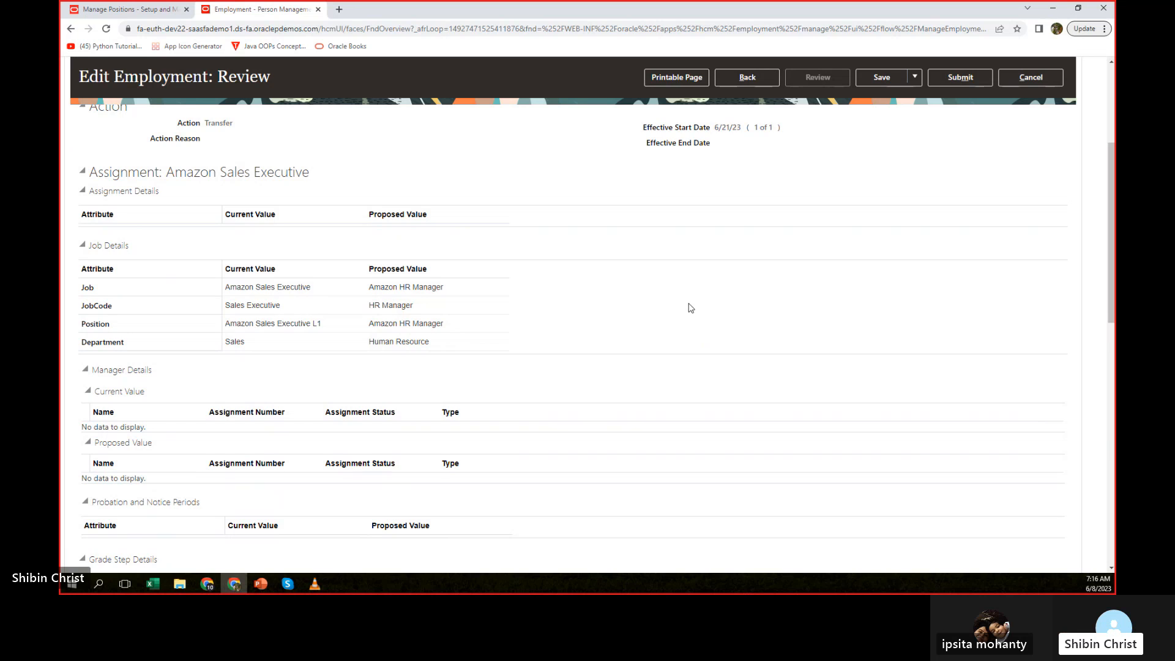
scroll(690, 307, "up", 1)
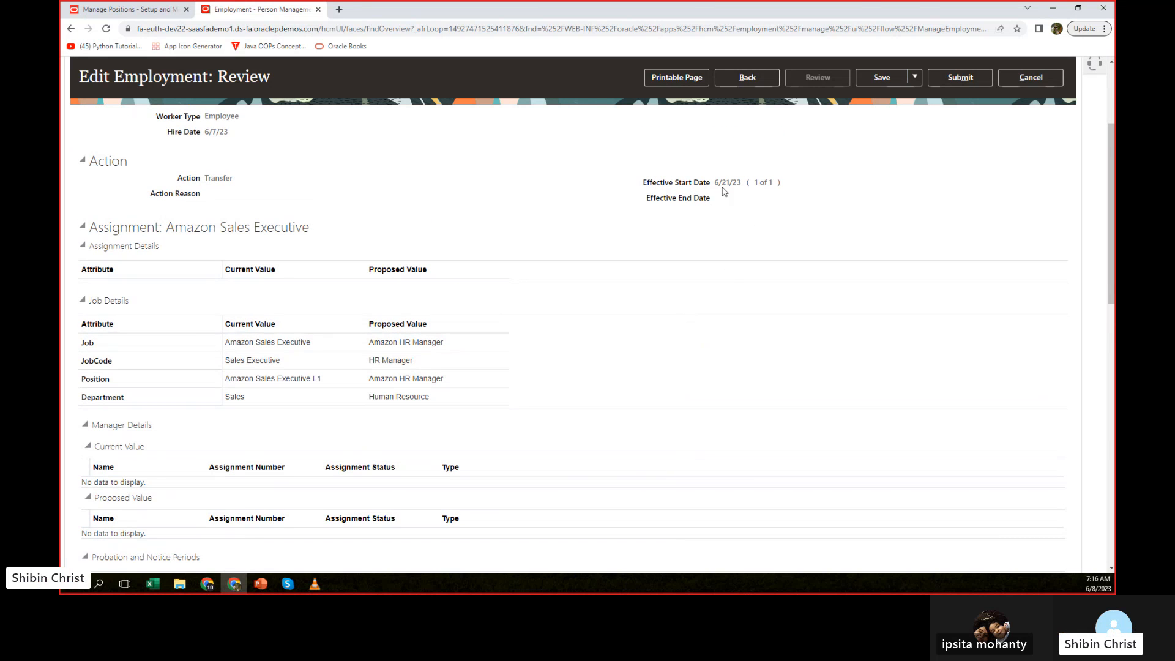
mouse_move(726, 183)
left_mouse_down()
mouse_move(741, 183)
mouse_move(714, 183)
left_mouse_up()
left_click(692, 198)
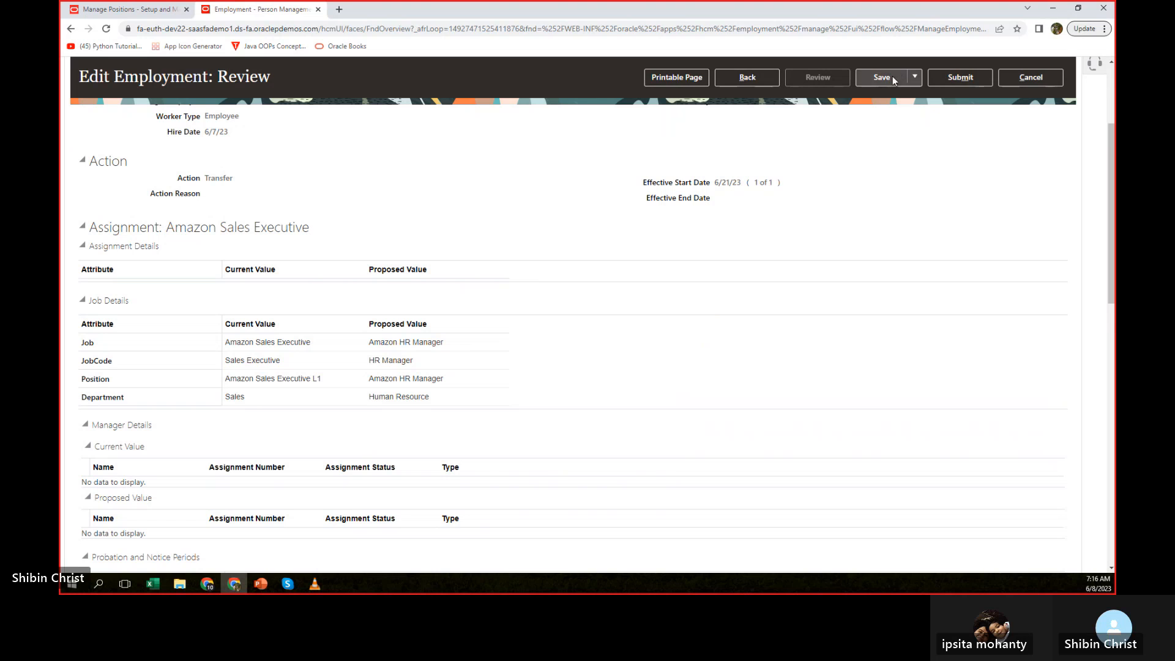
Submit the employee's transfer request and confirm the submission.
left_click(952, 82)
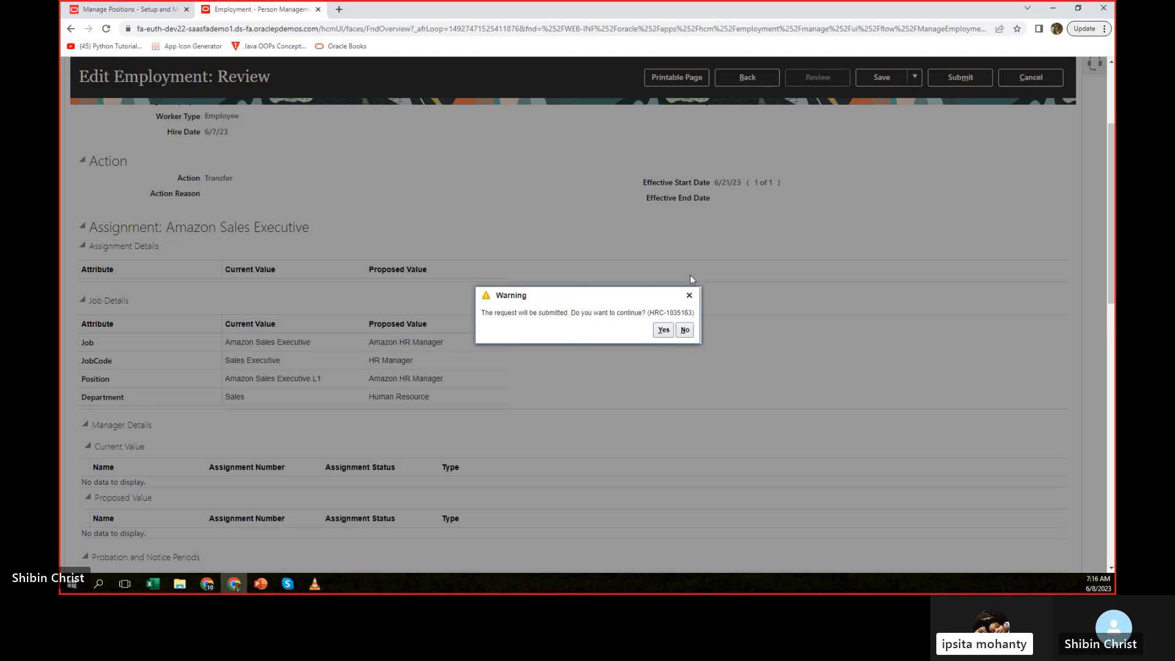
left_click(666, 337)
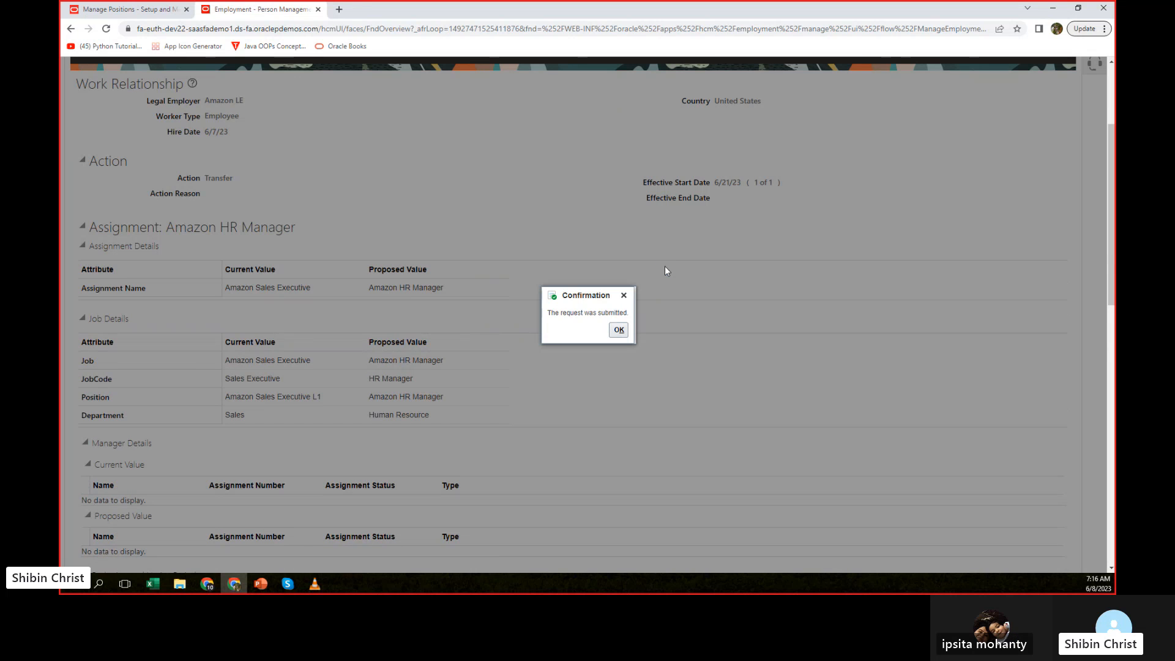
left_click(618, 330)
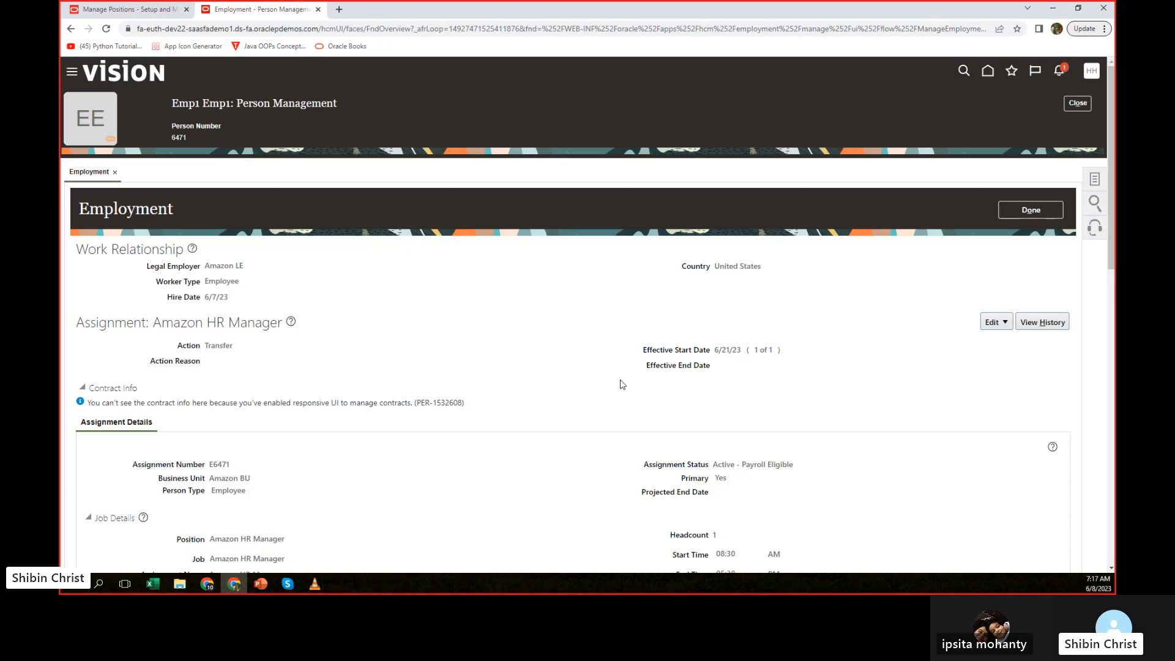
Switch to the PowerPoint training deck and highlight the Temporary Assignment and Global Transfer entries on the transfer types slide.
key("alt+Tab")
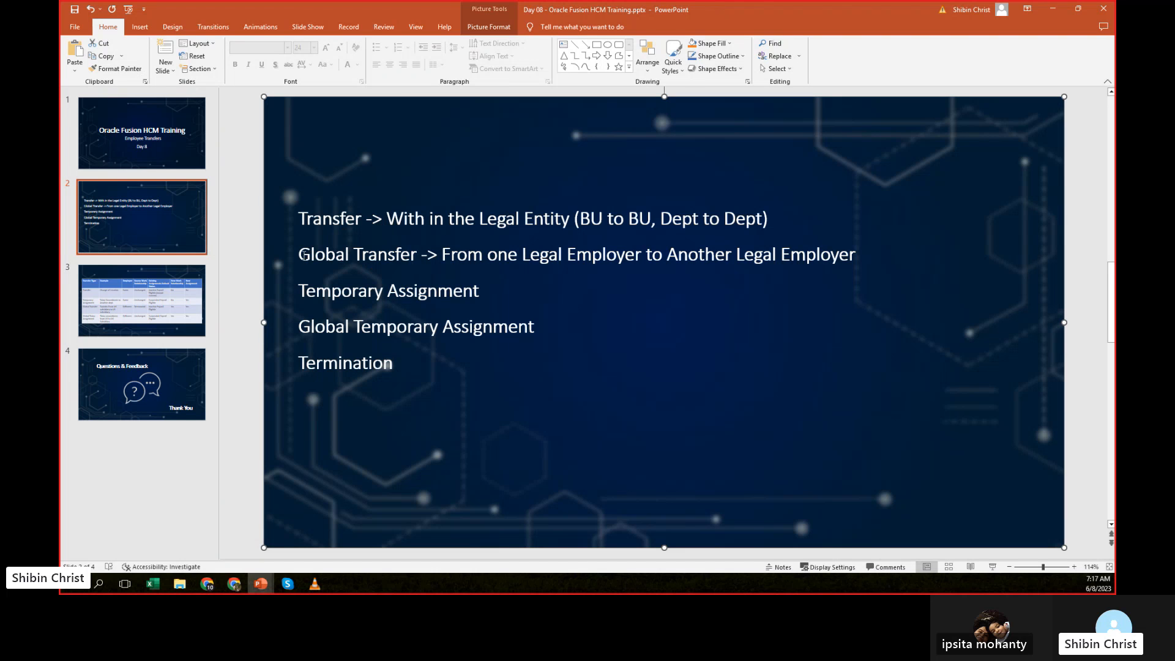
left_click(303, 256)
left_click_drag(298, 255, 418, 255)
left_click(340, 291)
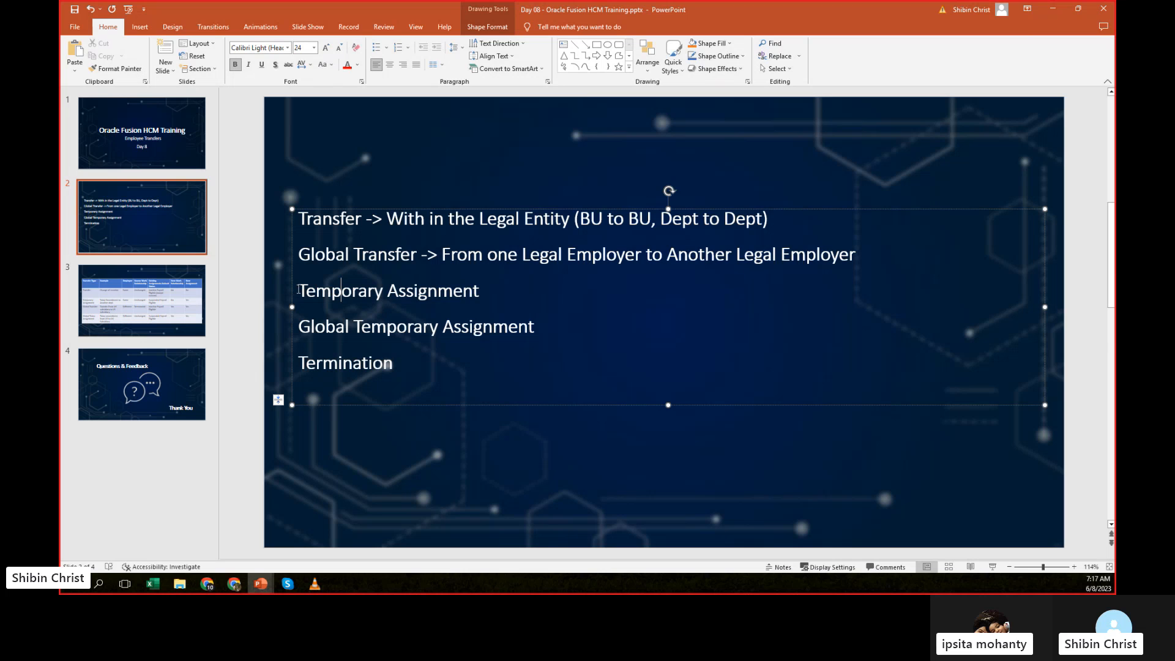
left_click_drag(299, 290, 478, 291)
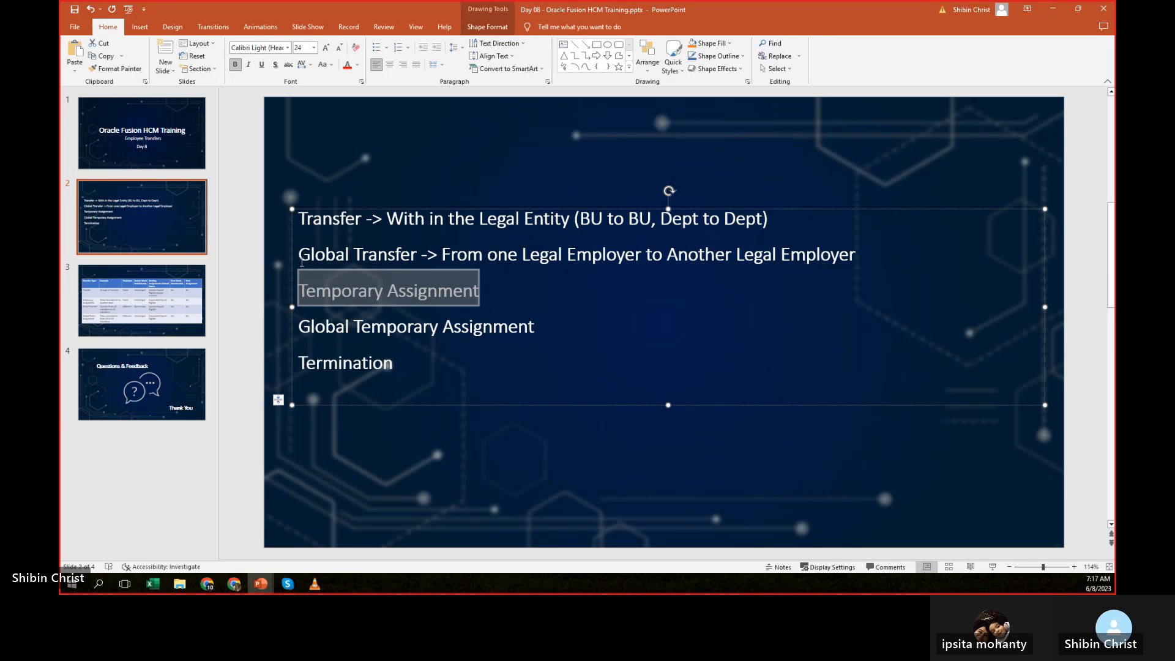
left_click_drag(299, 254, 416, 257)
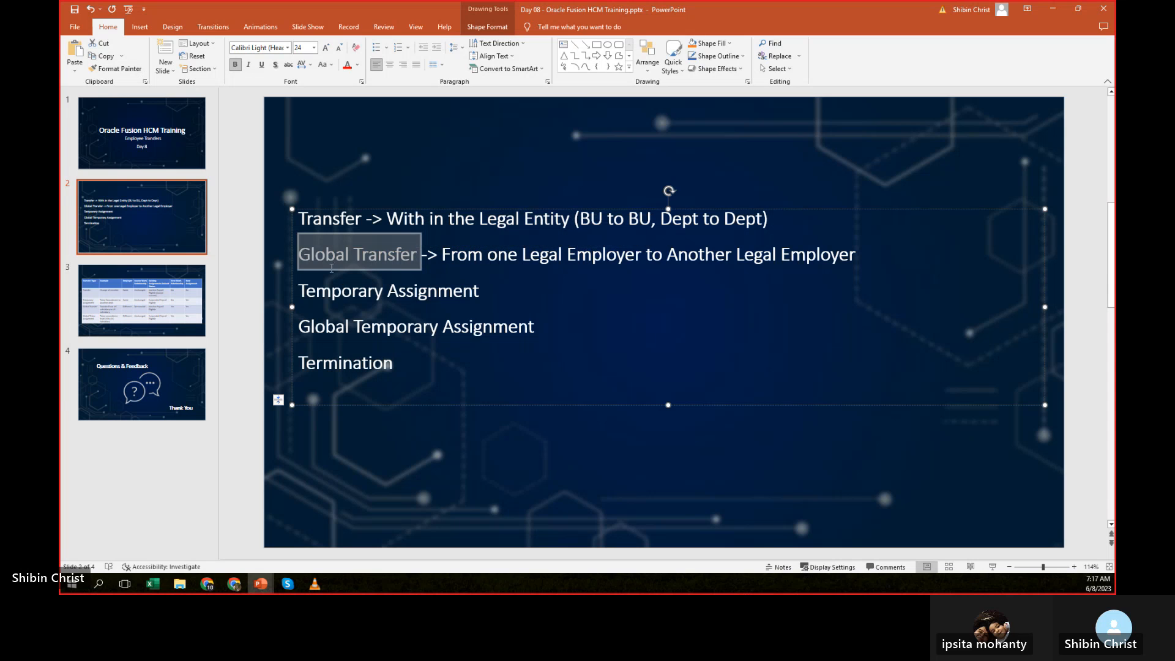
left_click(332, 218)
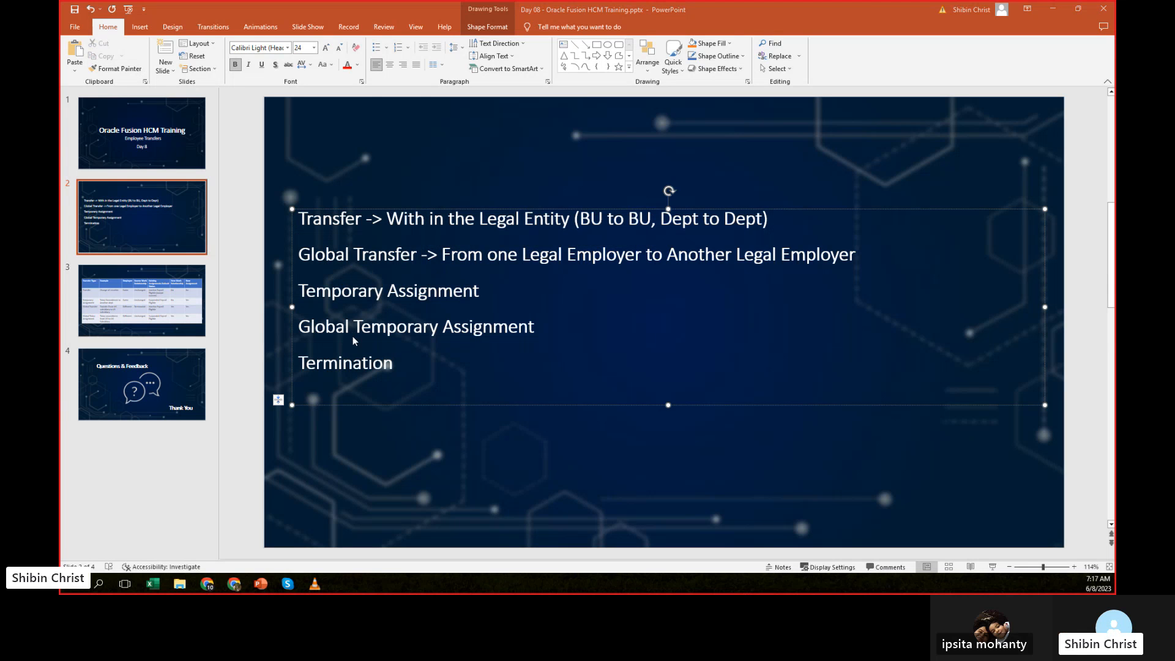
Return to the employment record in the browser and examine the Transfer and Hire entries in its assignment history.
key("alt+Tab")
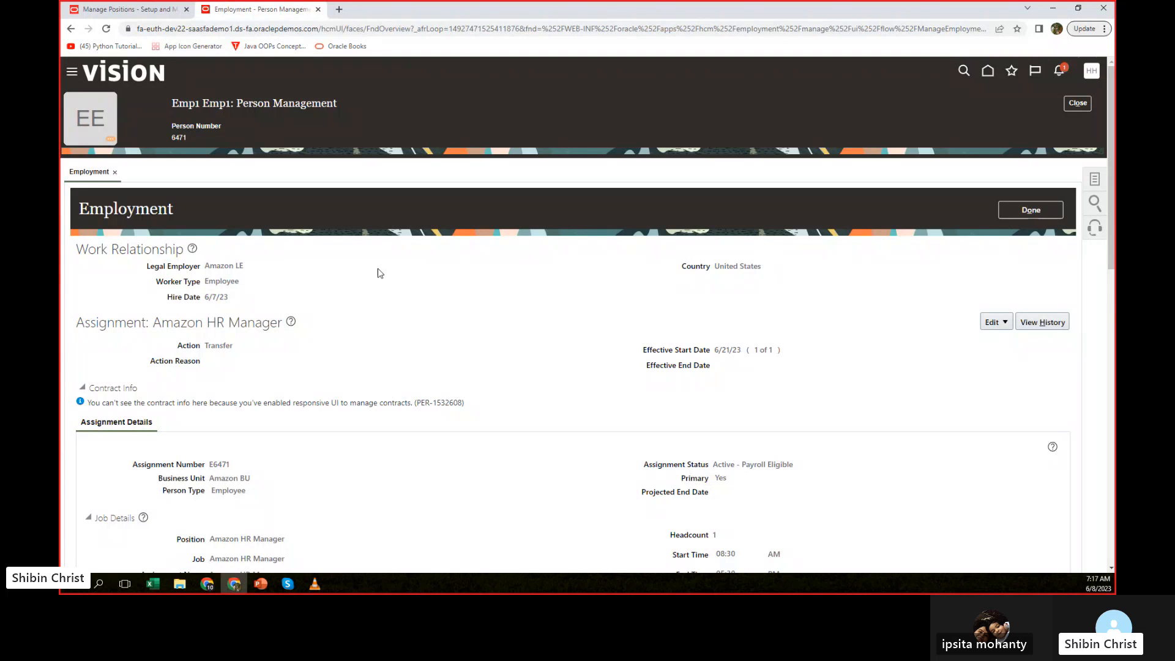
scroll(591, 276, "down", 1)
scroll(592, 275, "down", 2)
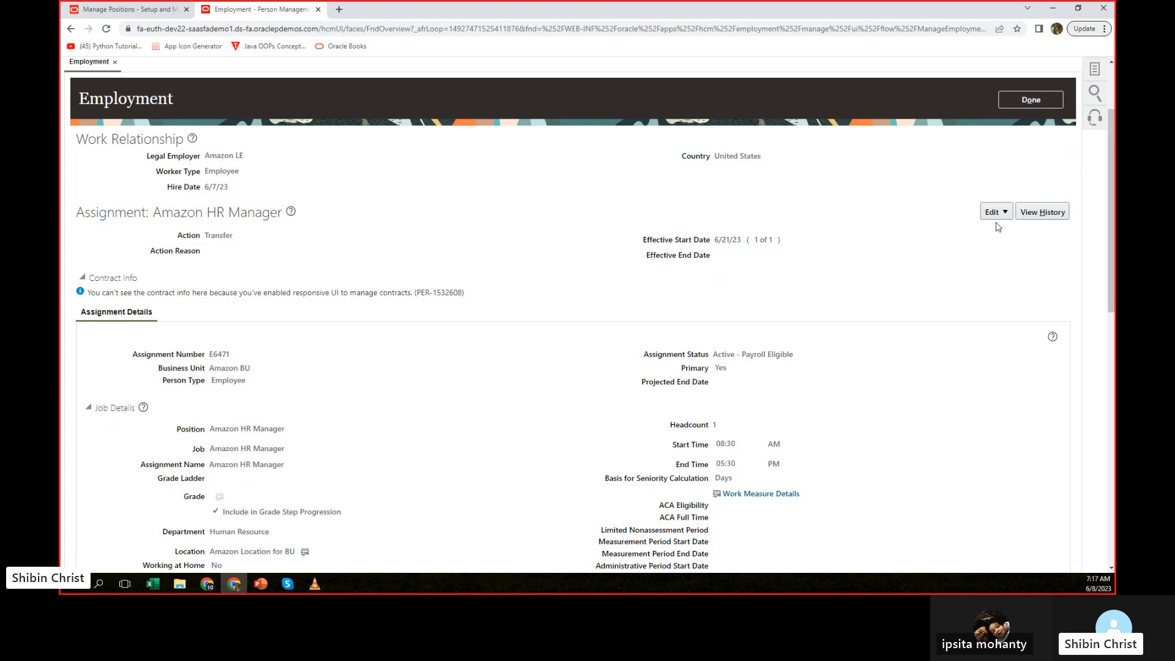
left_click(1049, 214)
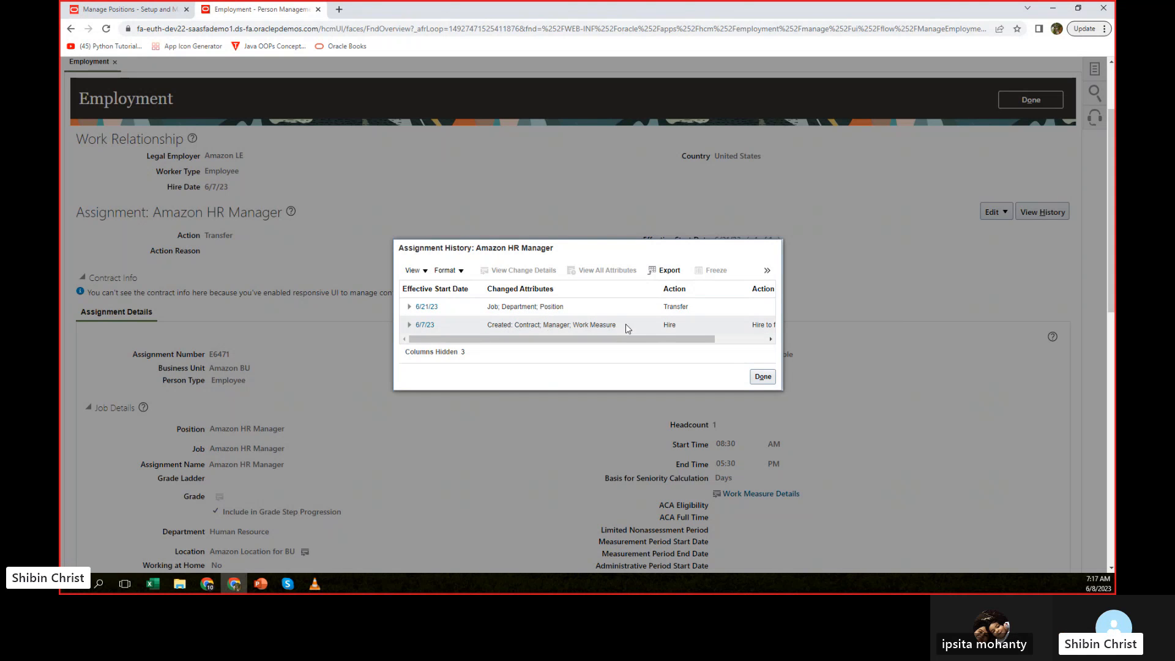
left_click(672, 304)
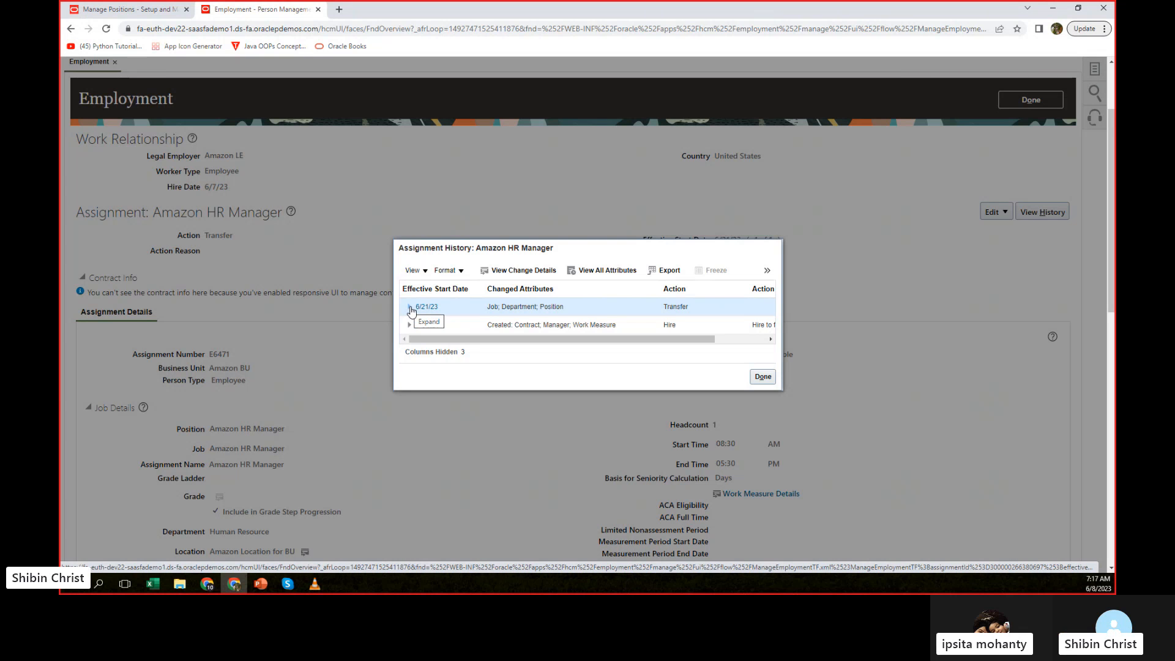
scroll(480, 317, "down", 2)
scroll(566, 273, "up", 2)
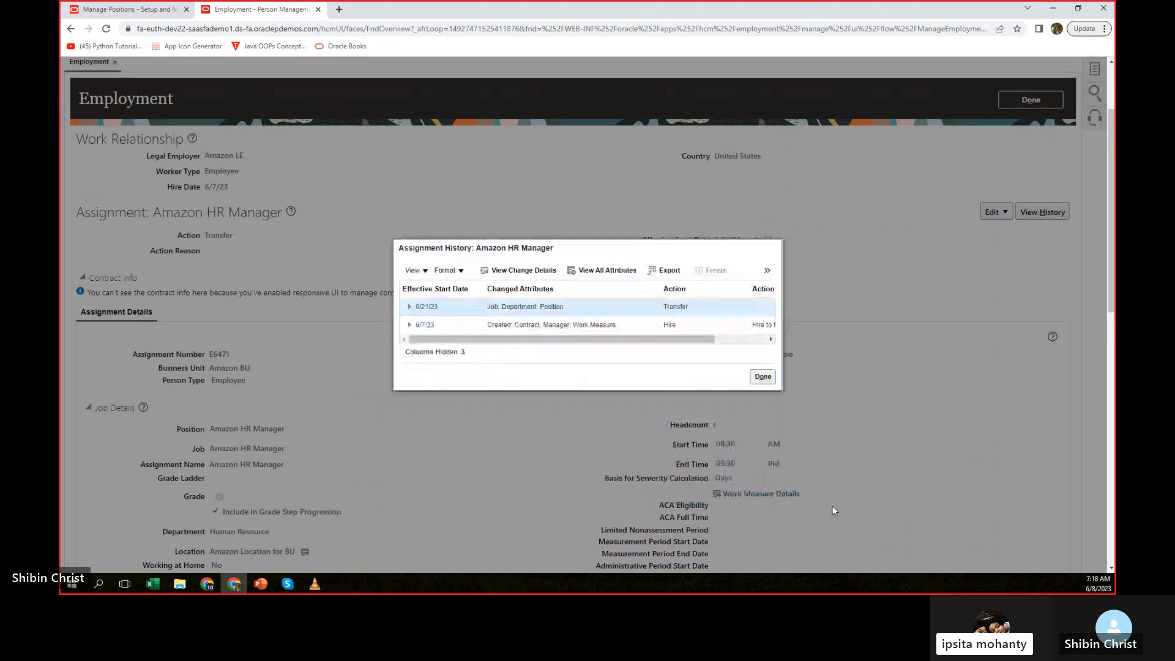
left_click(668, 325)
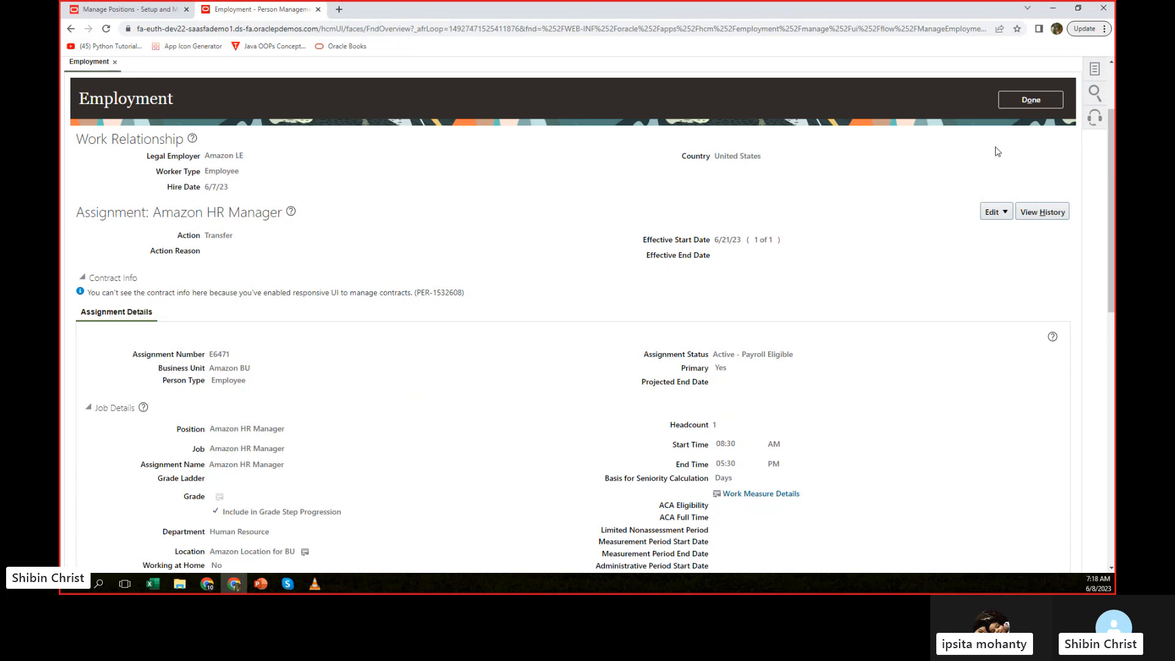
Open the employee's Work Relationship page and examine its details and employment tree.
left_click(1094, 72)
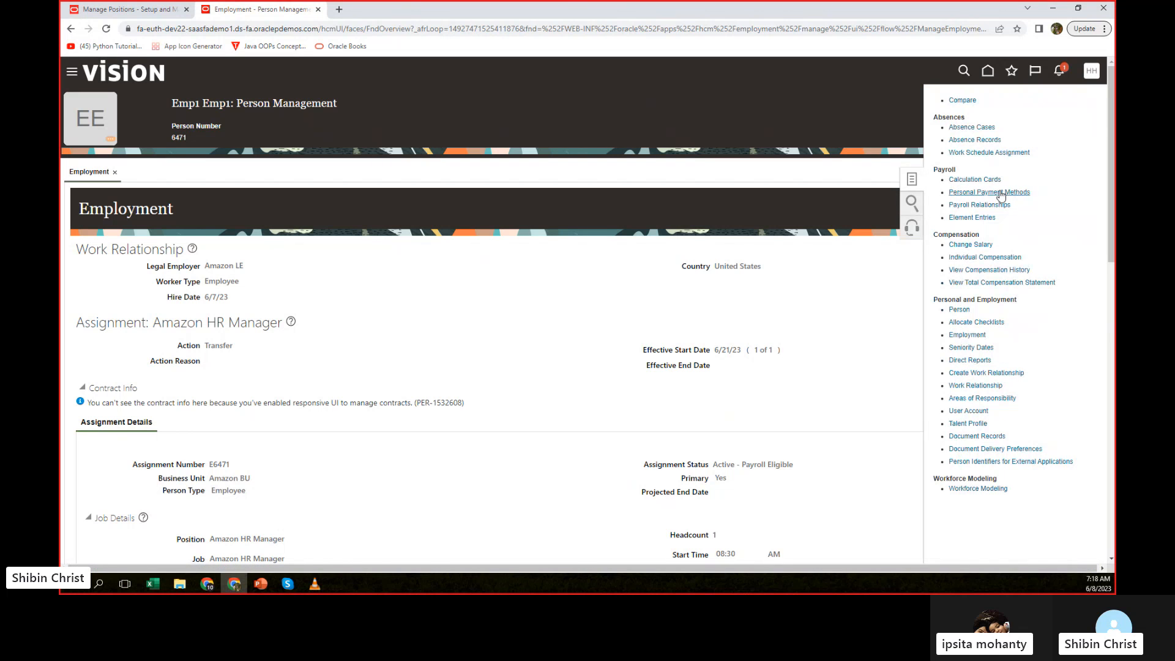
left_click(988, 385)
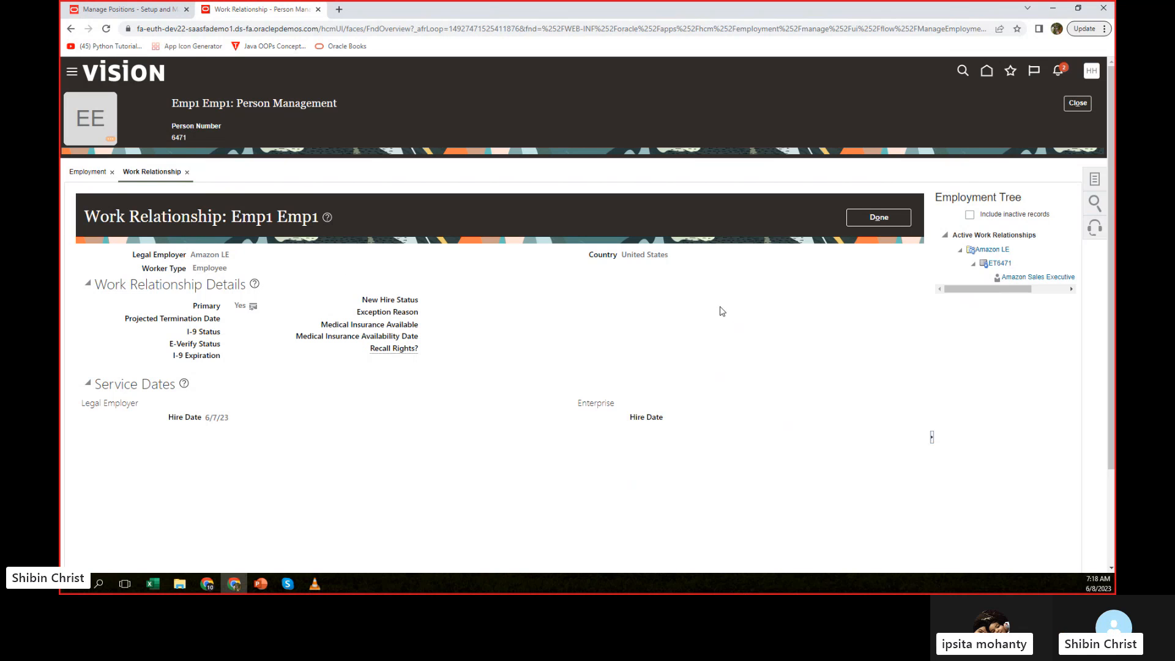
left_click(1097, 182)
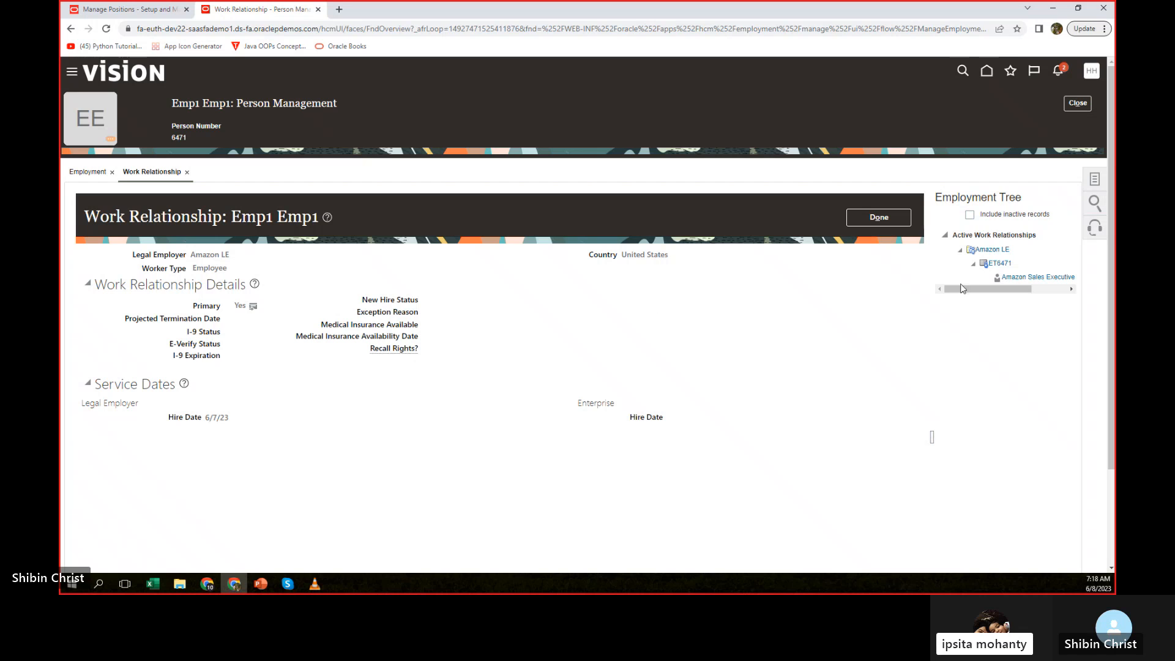
scroll(1012, 232, "down", 2)
scroll(1014, 231, "up", 1)
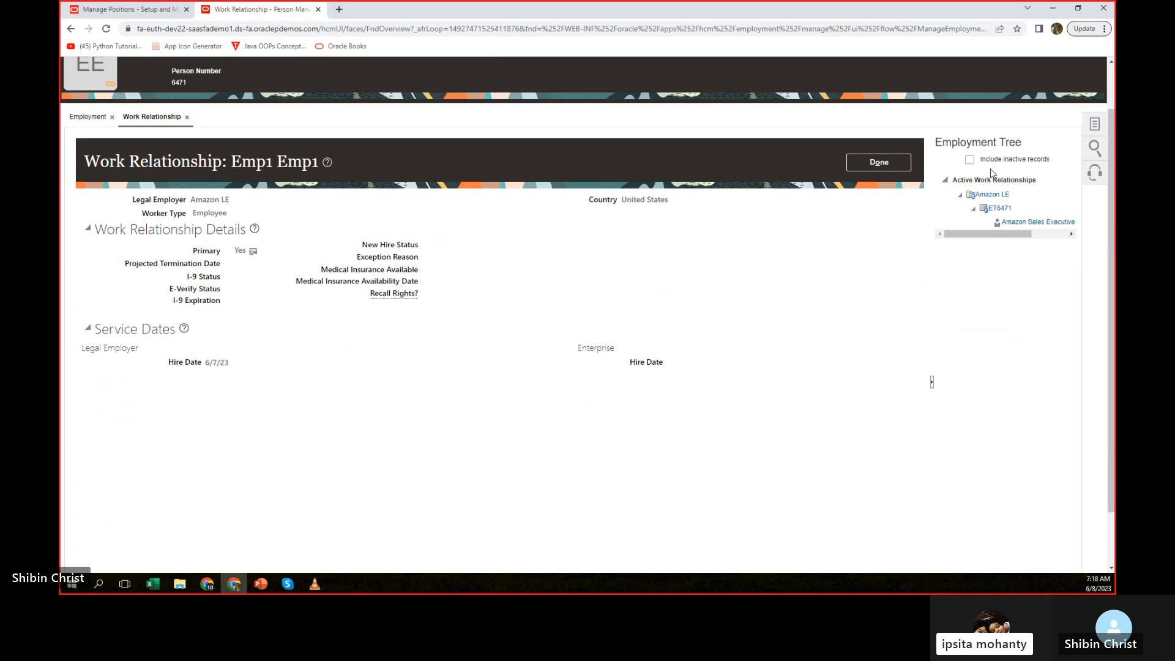
left_click(1094, 126)
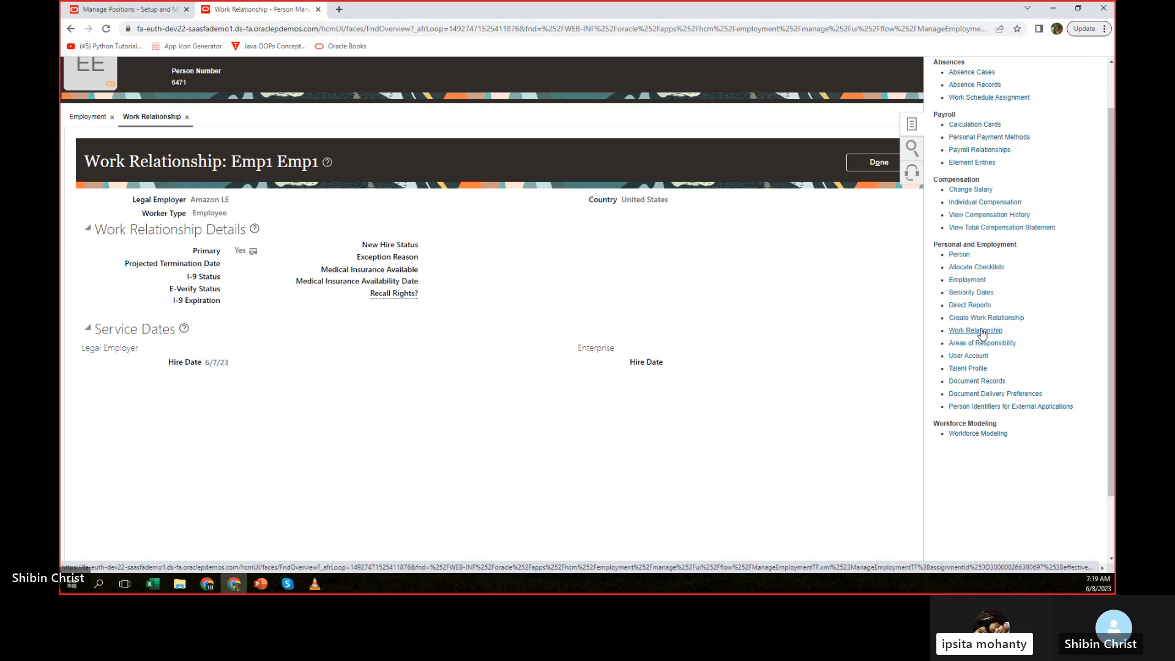
left_click(979, 331)
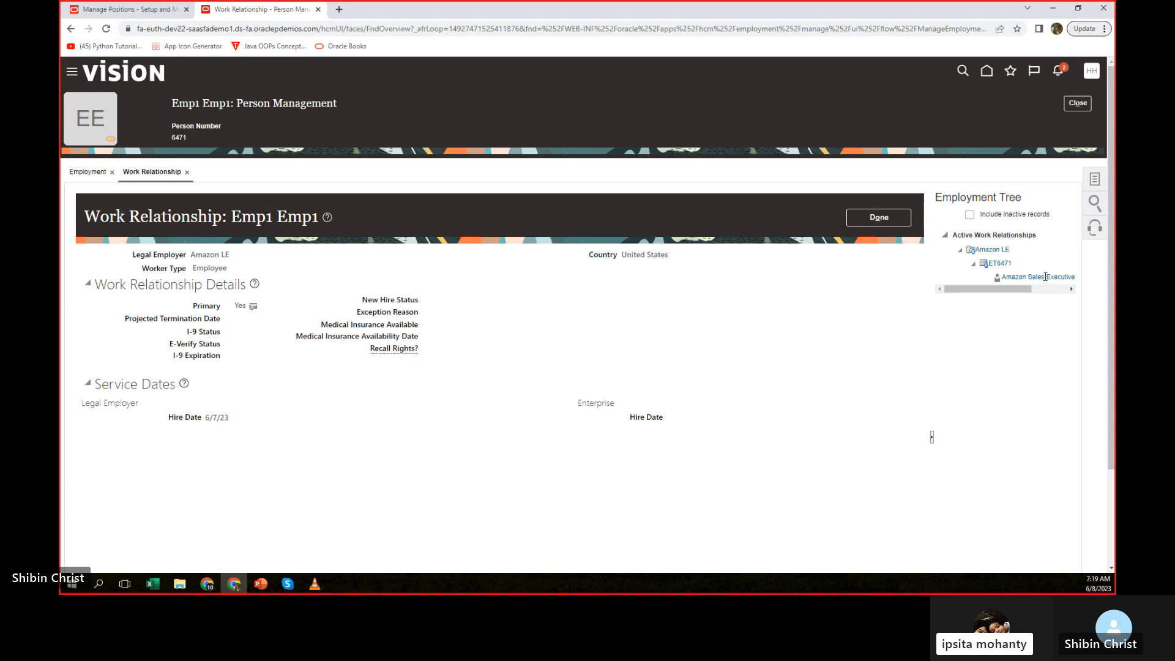
Include inactive records in the employment tree, check its assignment and Amazon LE entries, and close the employee's record.
left_click(1025, 277)
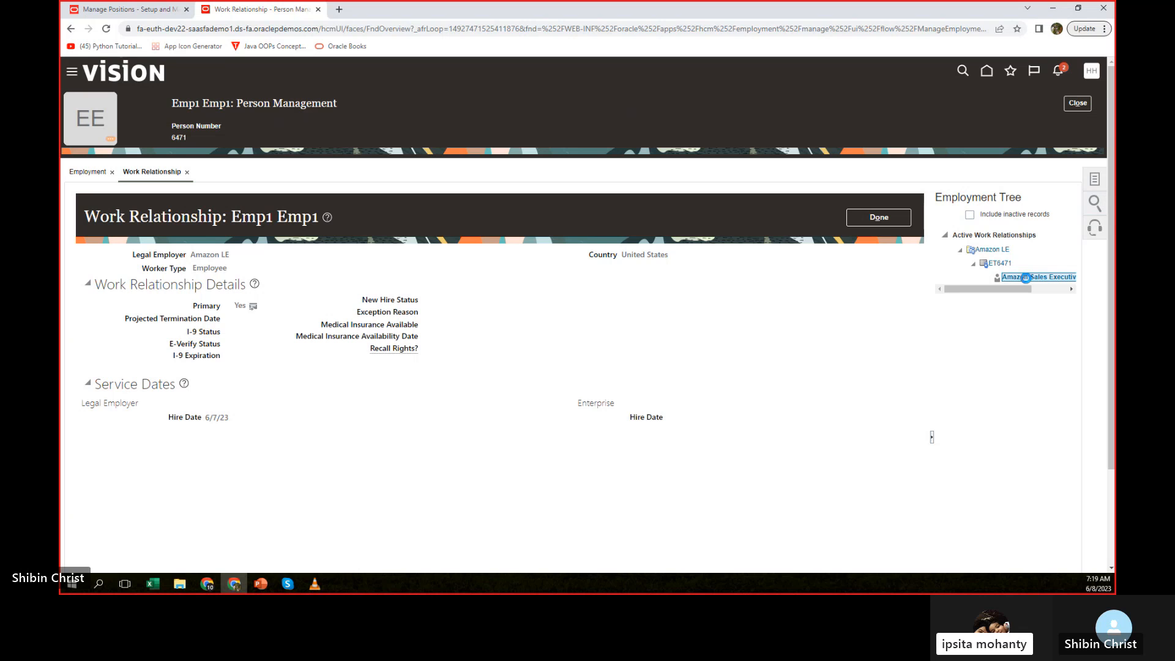
mouse_move(1025, 277)
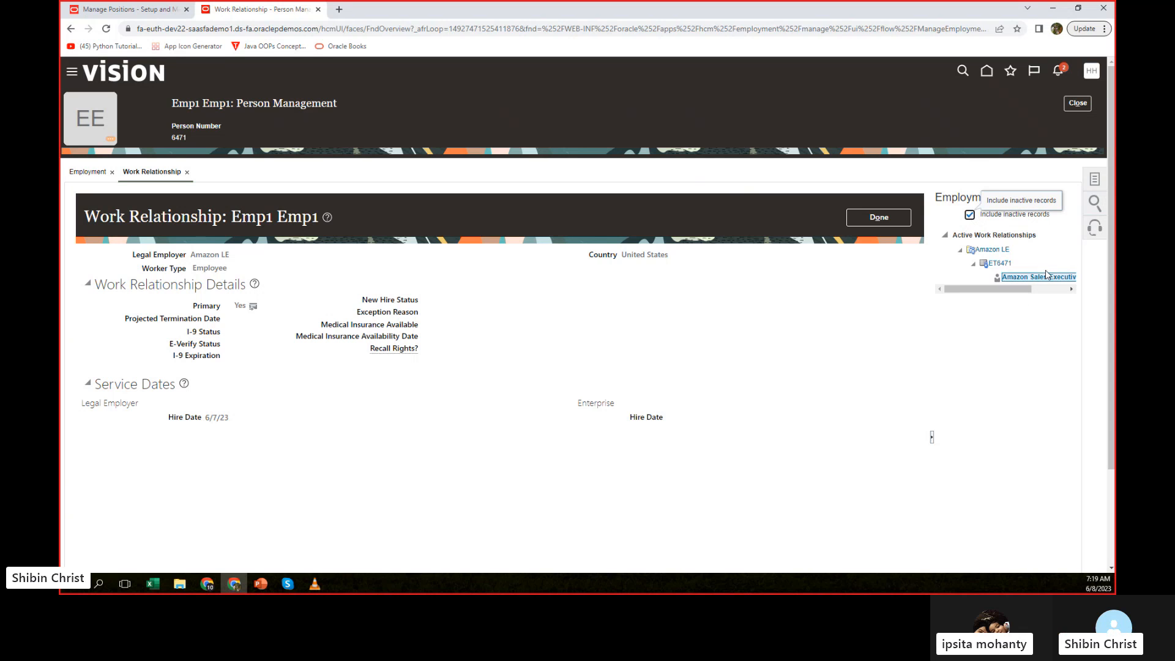
left_click(989, 250)
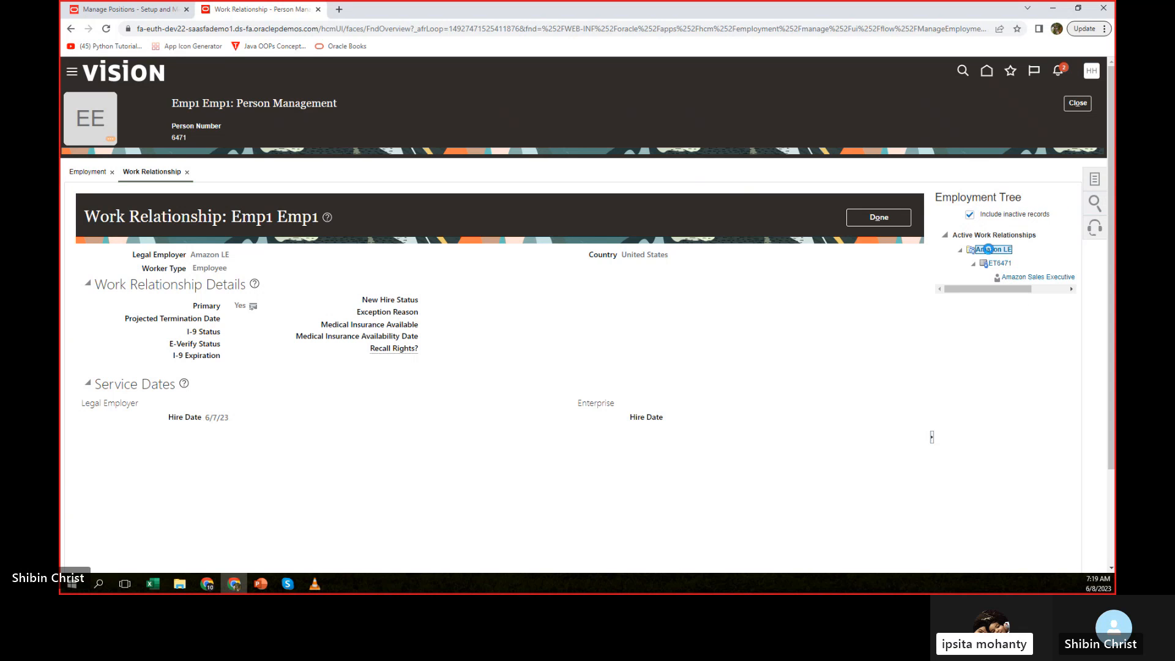
left_click(875, 219)
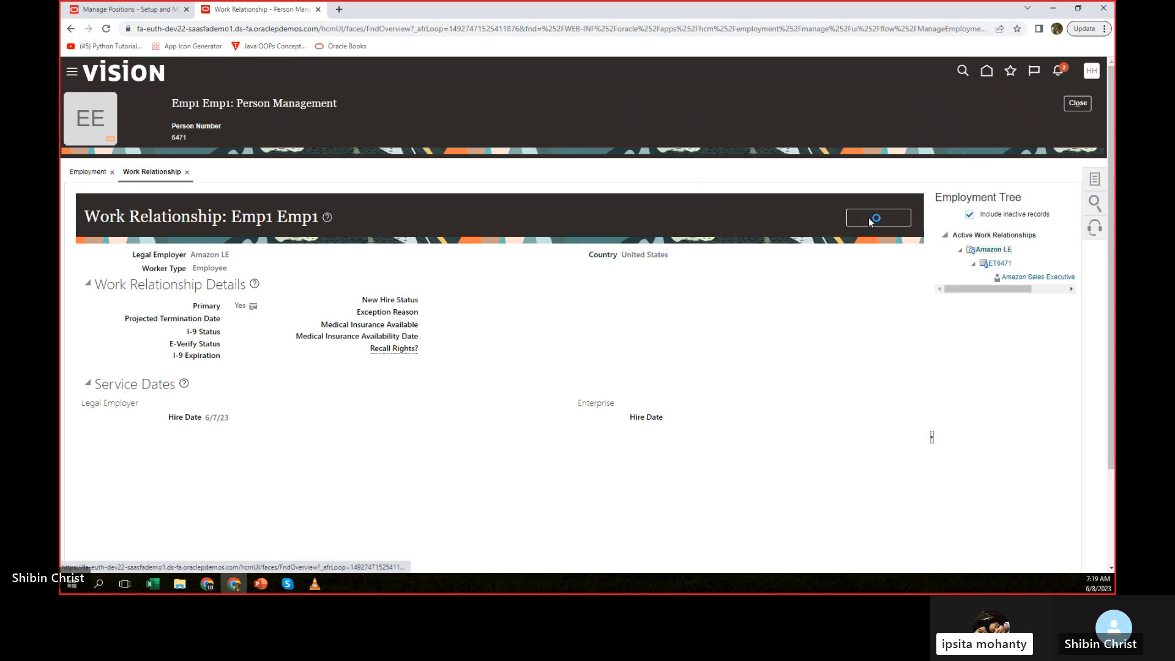
left_click(114, 173)
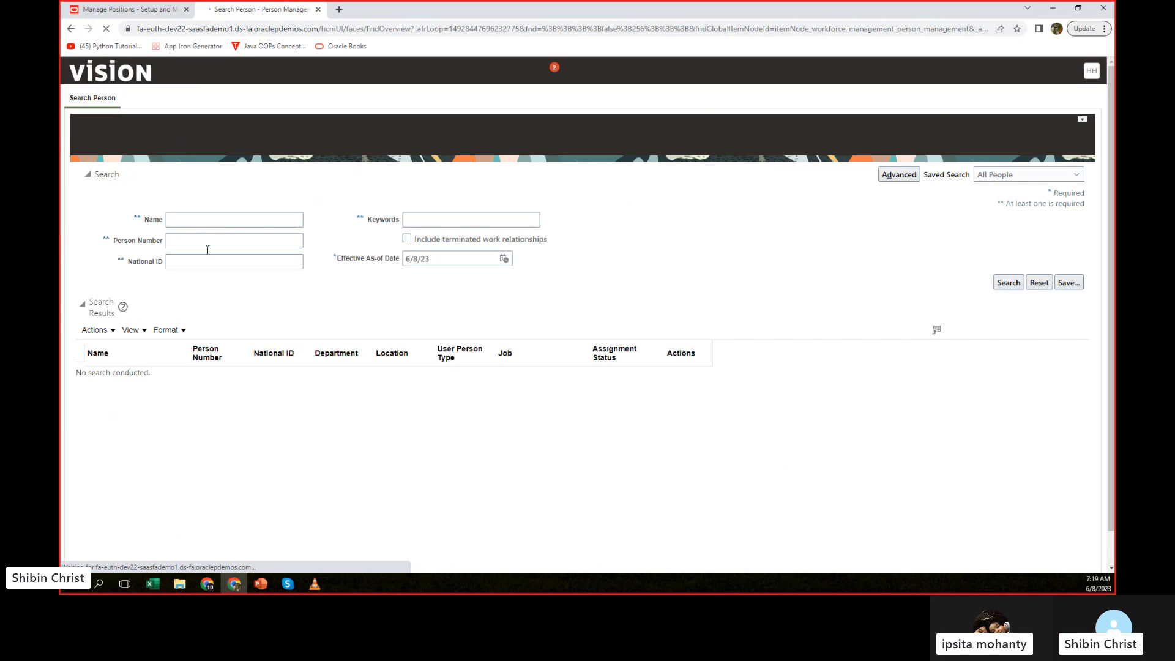
Search for the transferred employee by name and open the matching employment record.
left_click(207, 223)
left_click(240, 245)
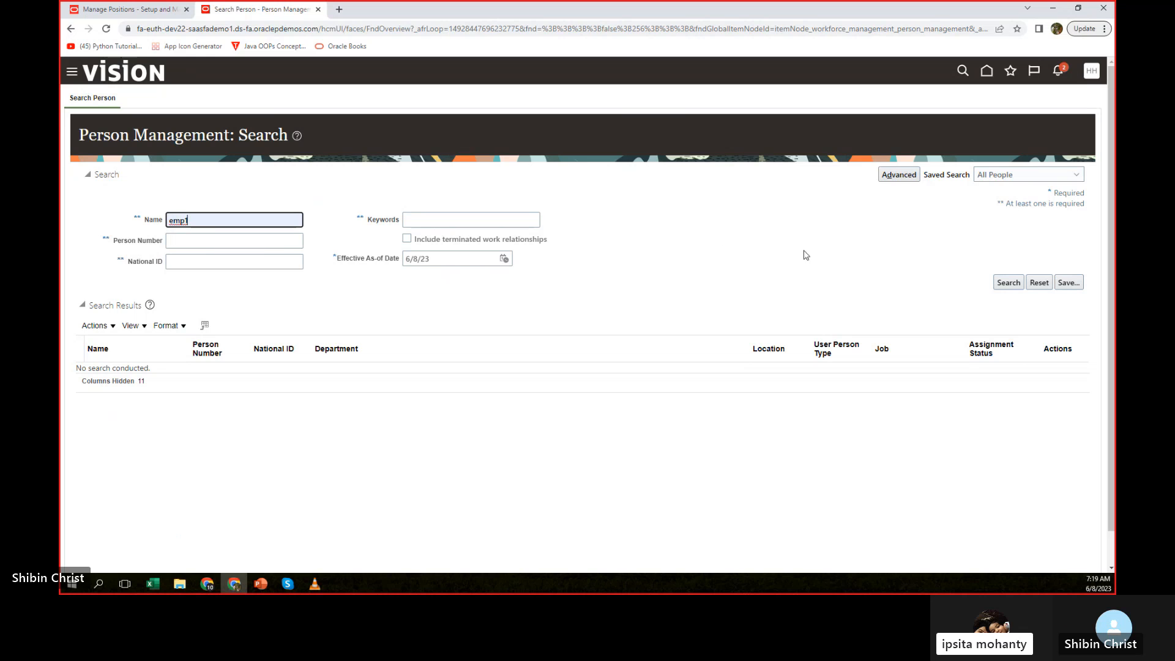
left_click(1007, 282)
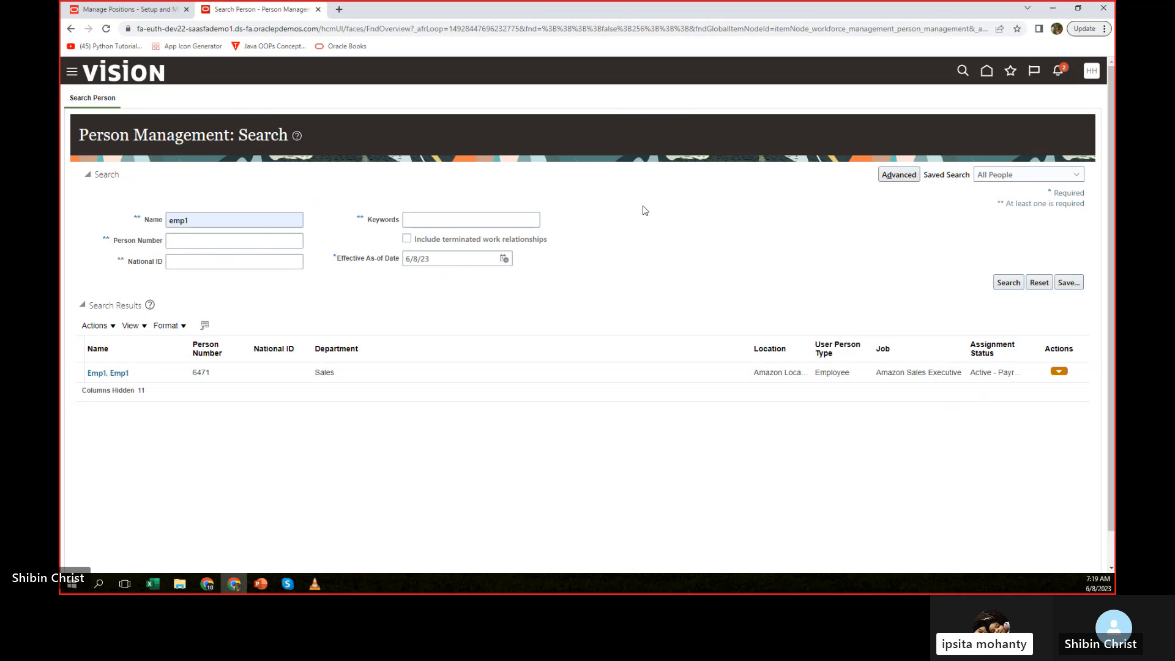
left_click(101, 373)
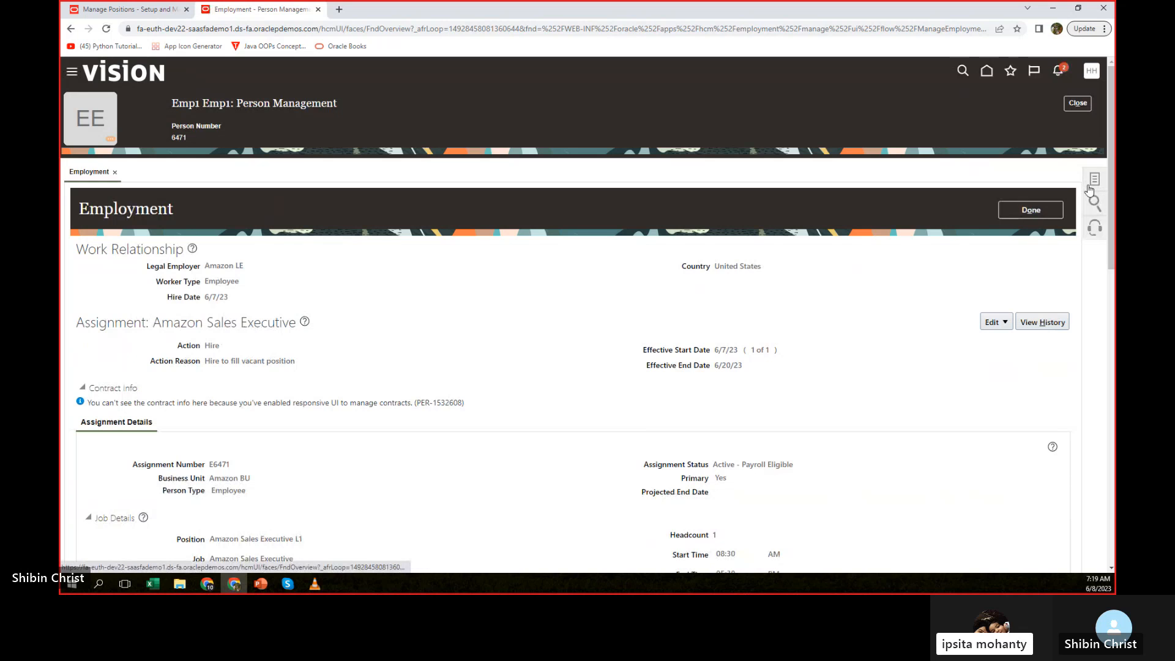
Open the employee's Work Relationship page from the available person tasks.
left_click(1092, 183)
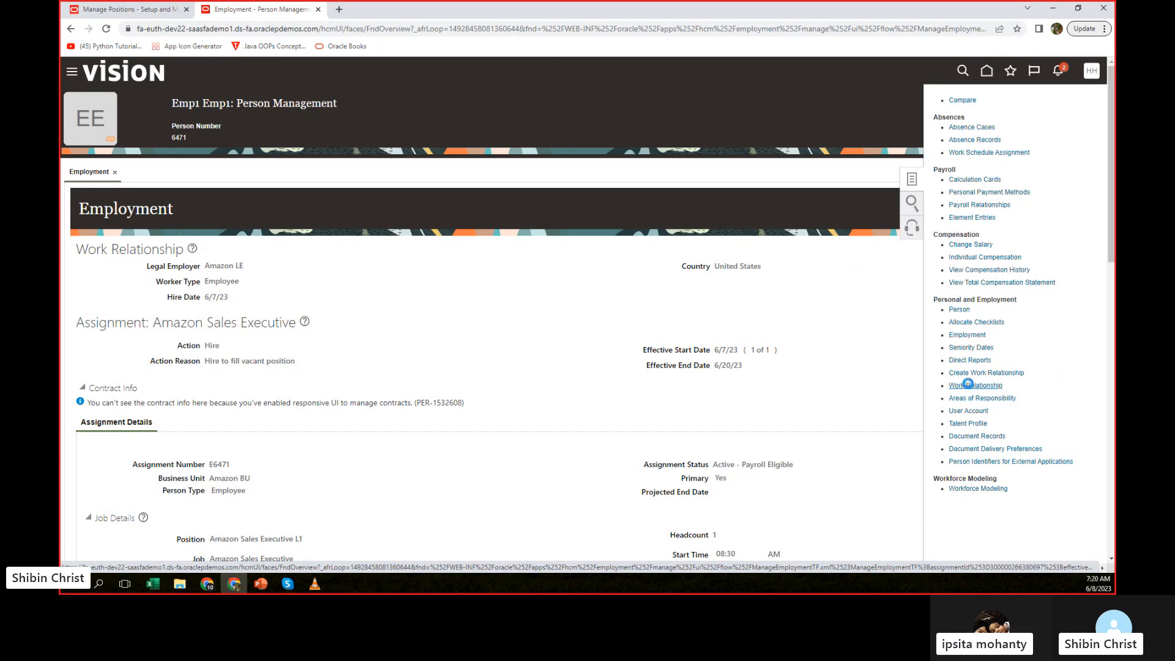
left_click(968, 385)
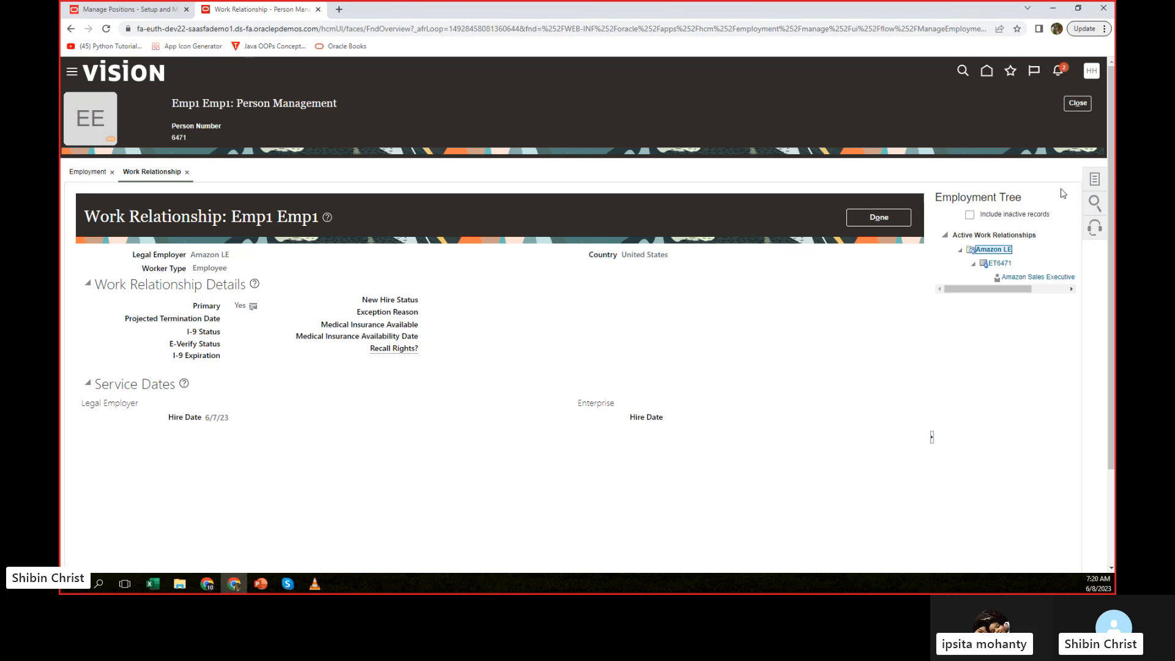
Try searching for "termination" in the person search, and clear the keyword.
left_click(1093, 203)
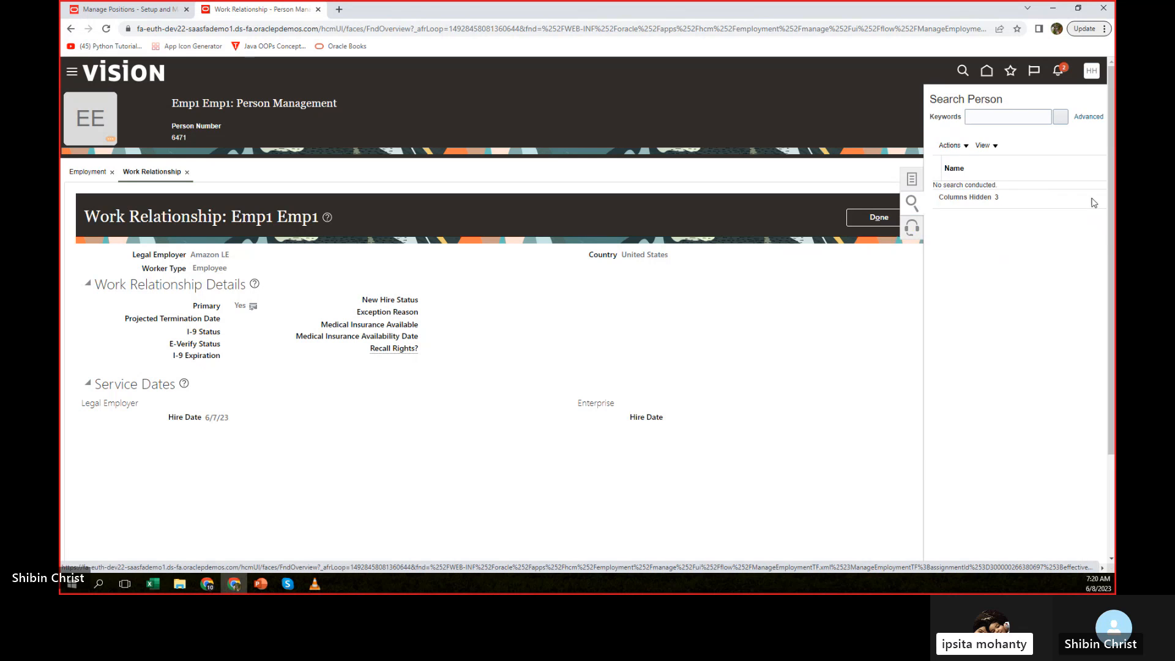
left_click(986, 115)
type("te")
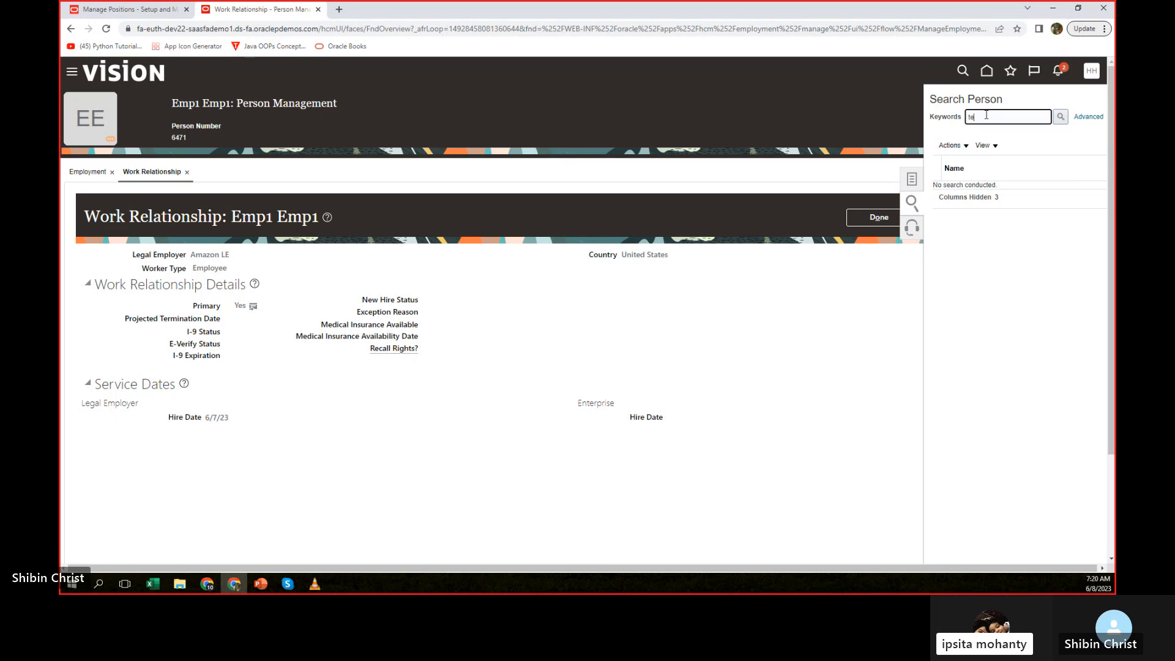
type("rmination")
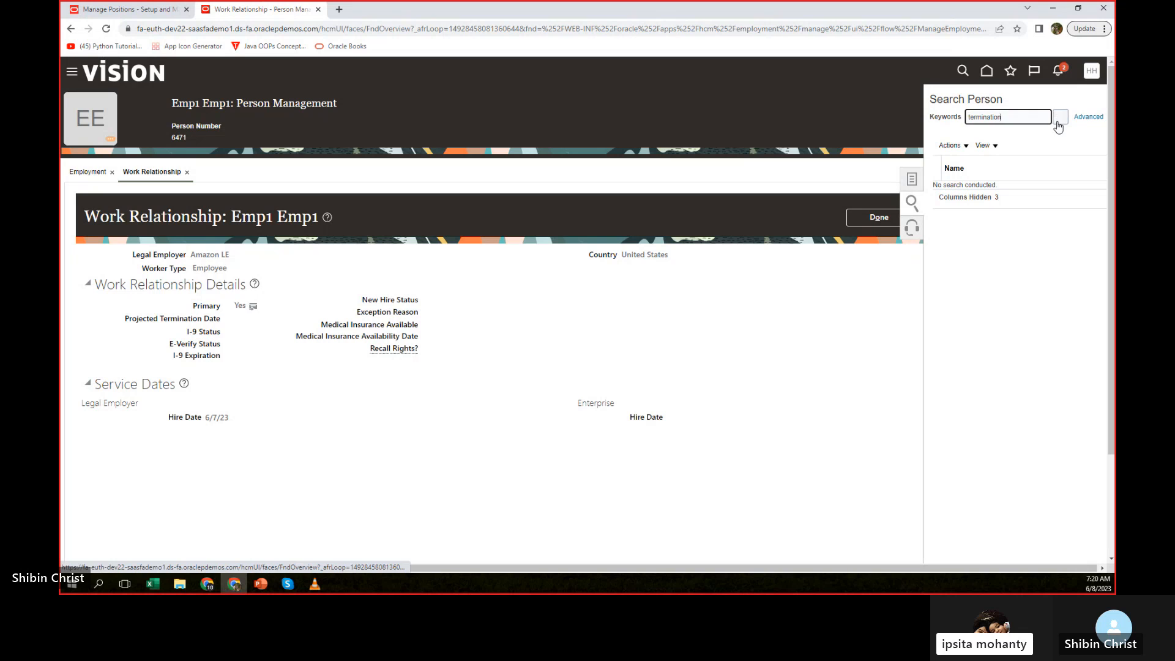
left_click(1060, 118)
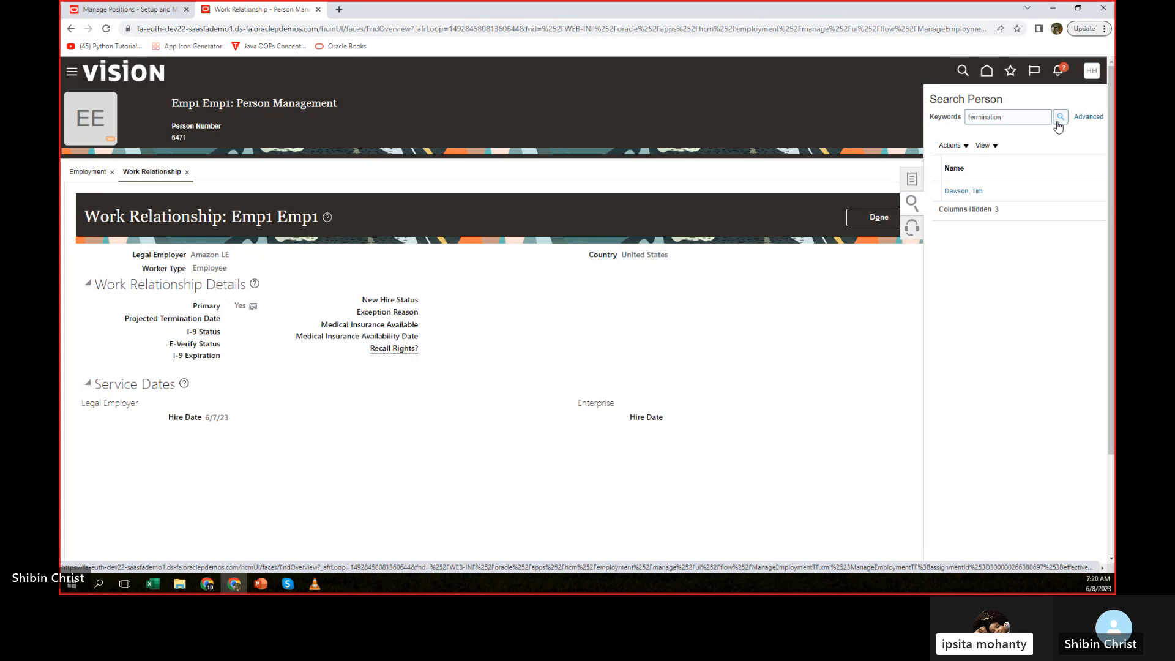
double_click(1010, 116)
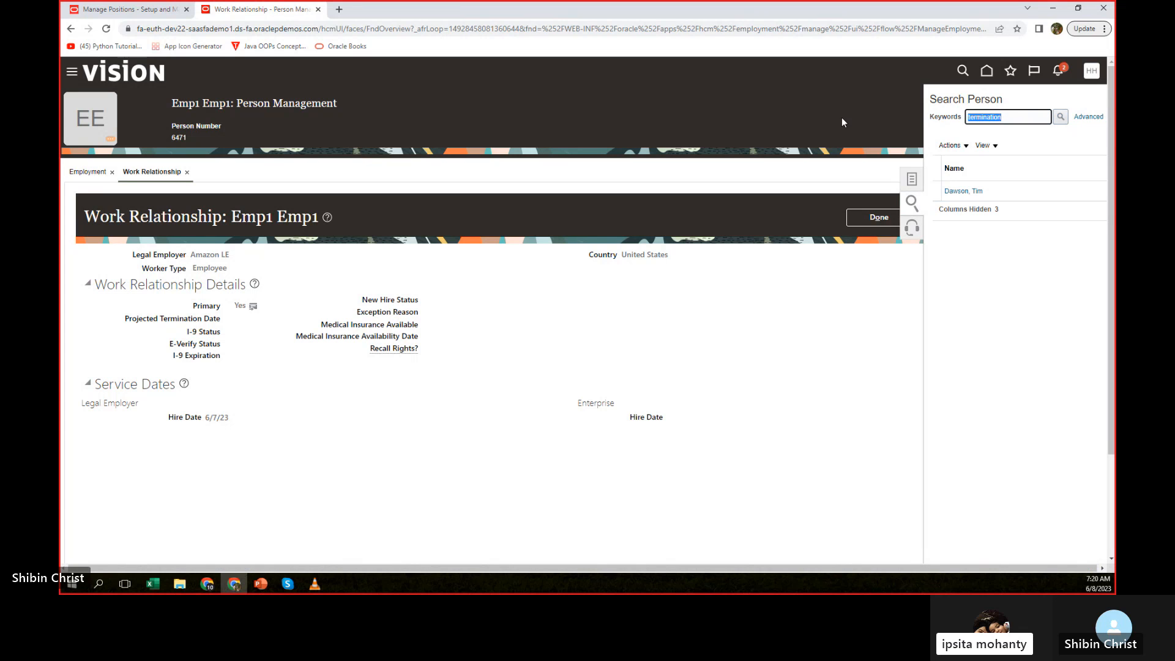
key("BackSpace")
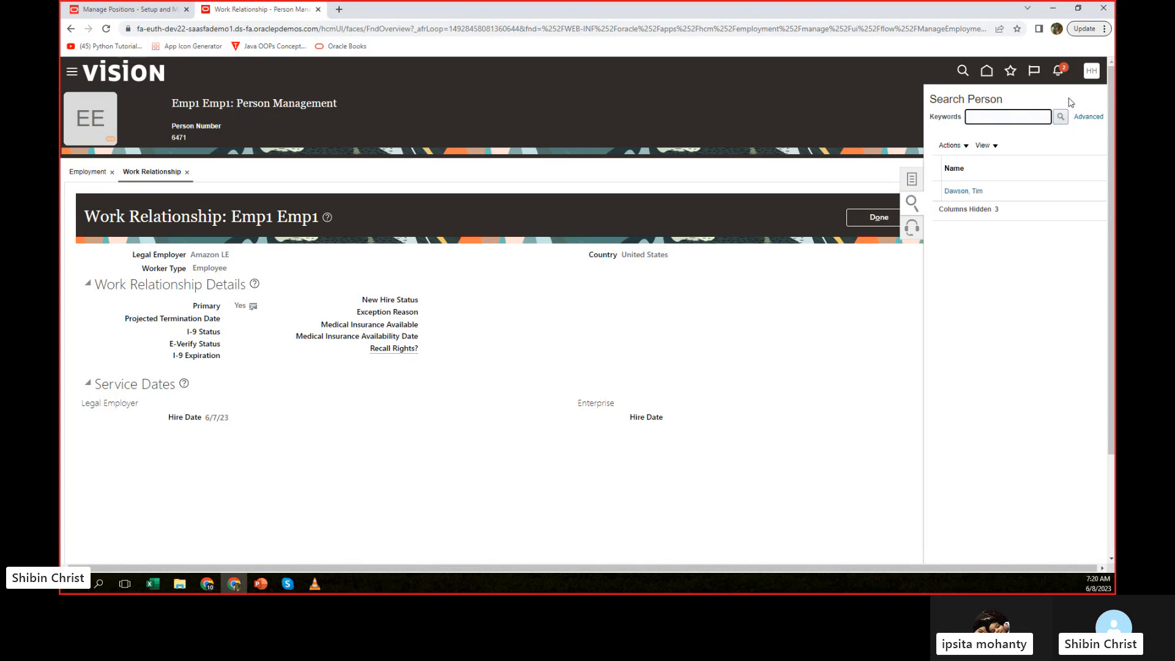
left_click(811, 439)
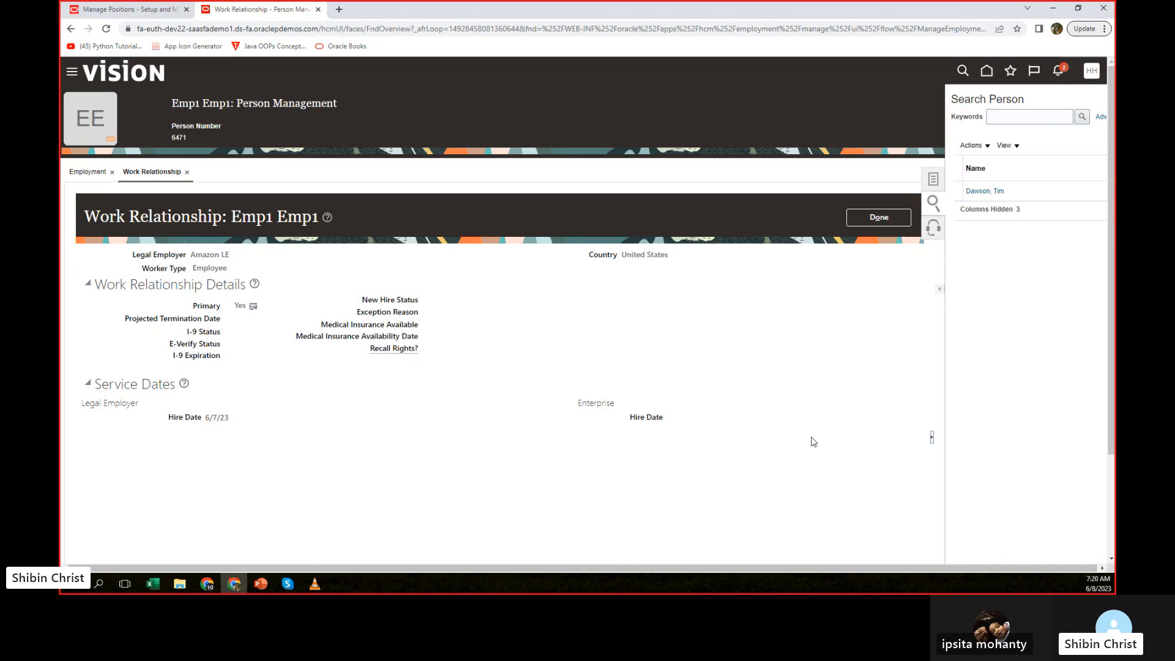
Look through the employee's available tasks, open Employment, and return to the Work Relationship page.
left_click(1094, 180)
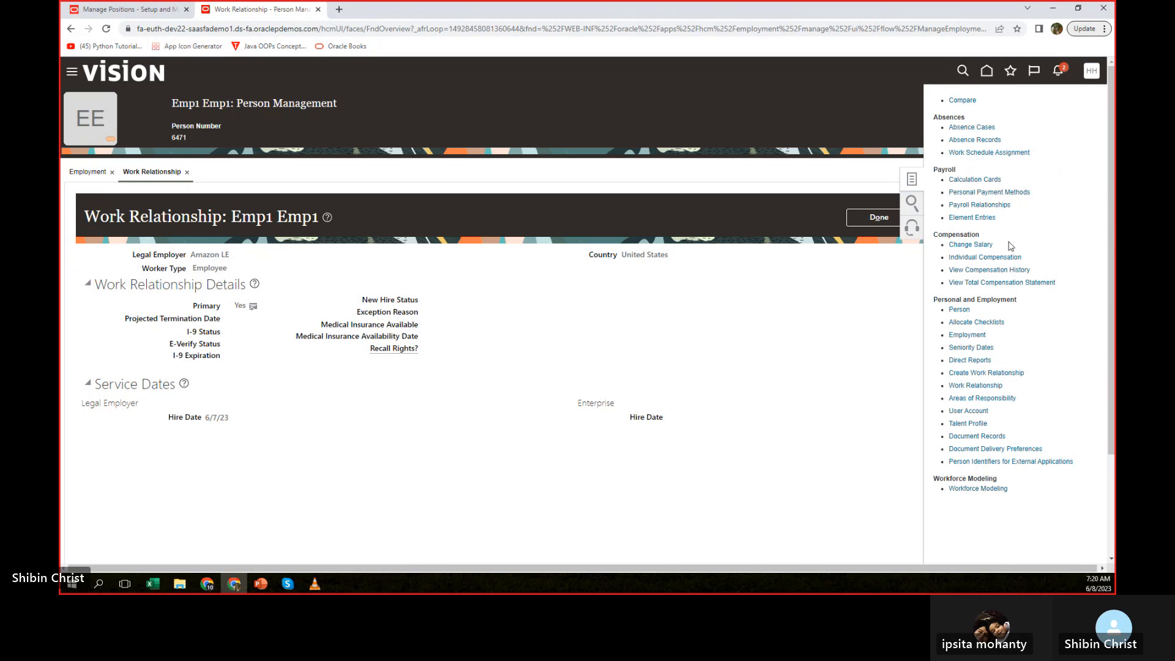
scroll(1009, 244, "down", 2)
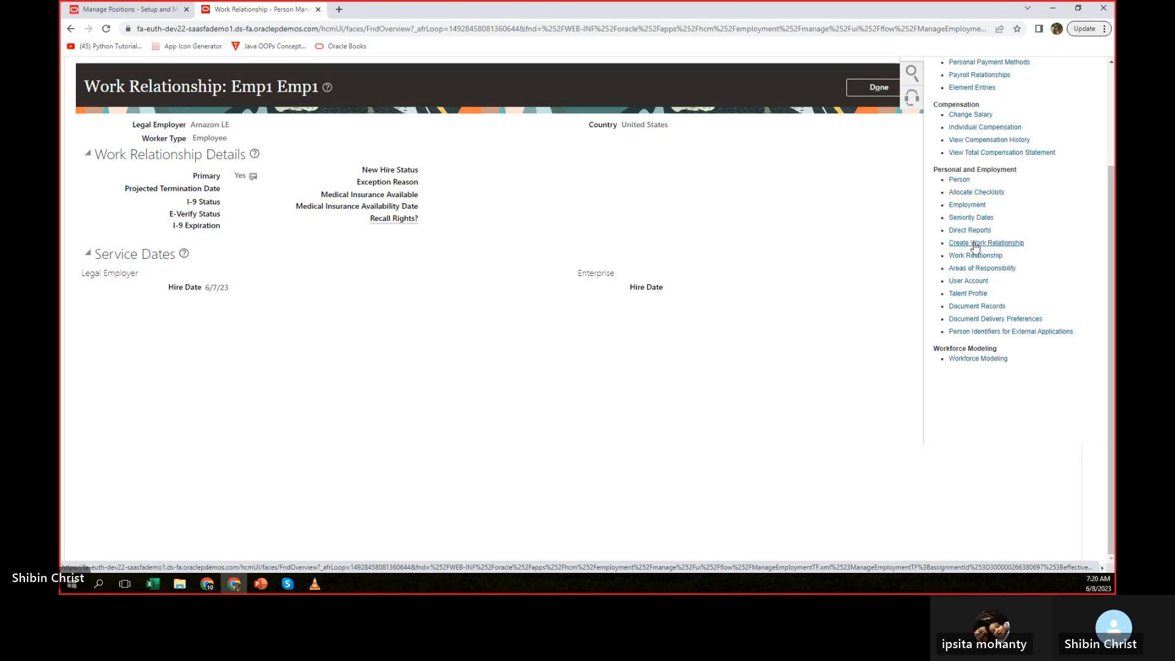
left_click(959, 206)
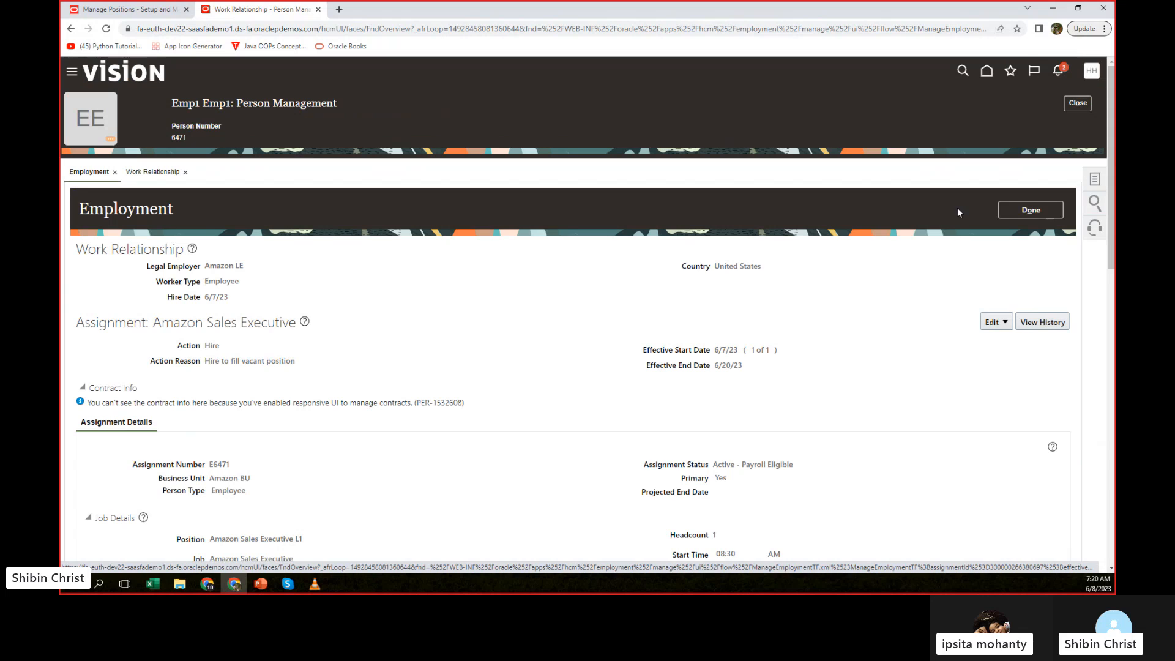
left_click(145, 174)
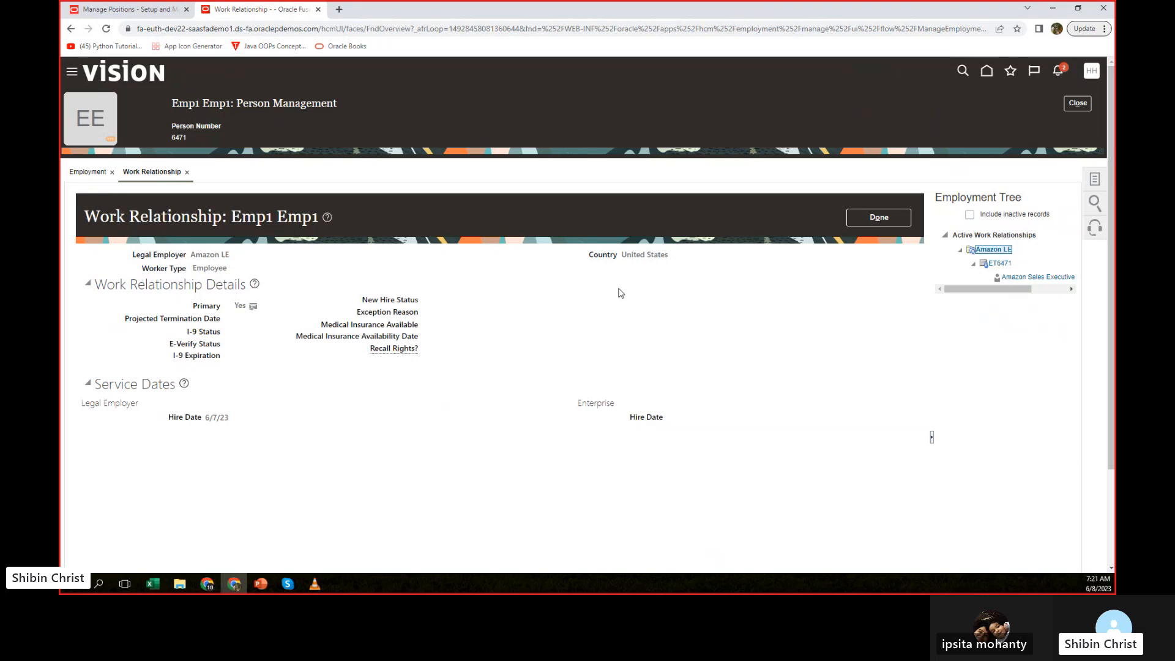
Examine the work relationship details and the Amazon LE and Amazon Sales Executive entries in the employment tree.
scroll(591, 356, "down", 1)
scroll(591, 357, "down", 2)
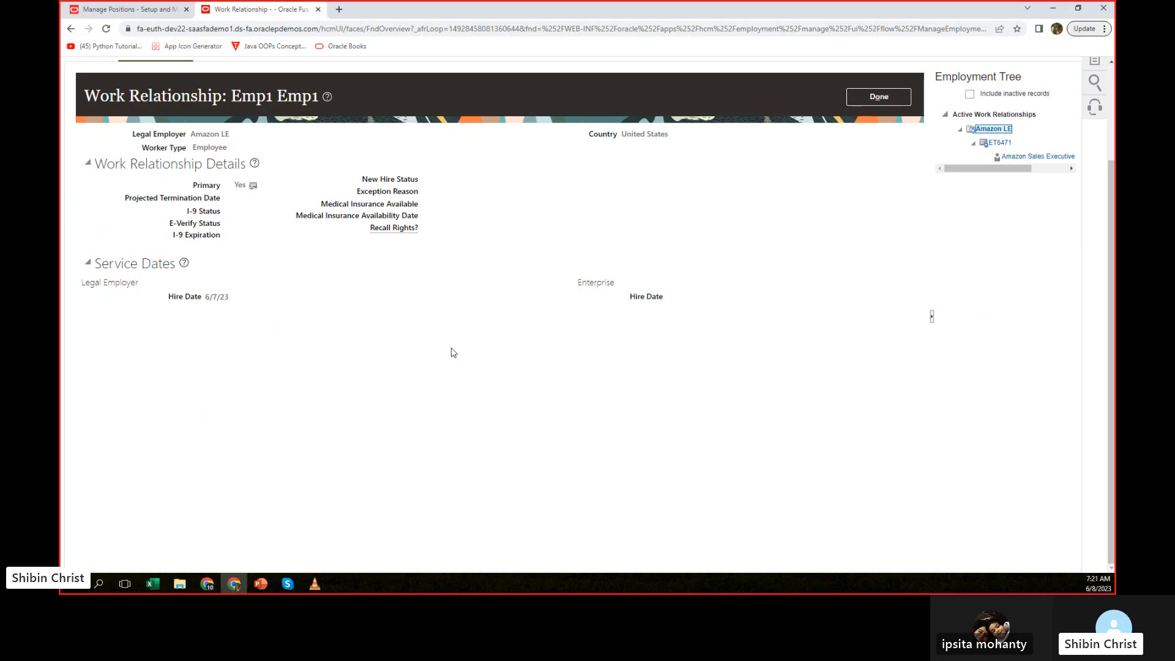
scroll(453, 352, "up", 2)
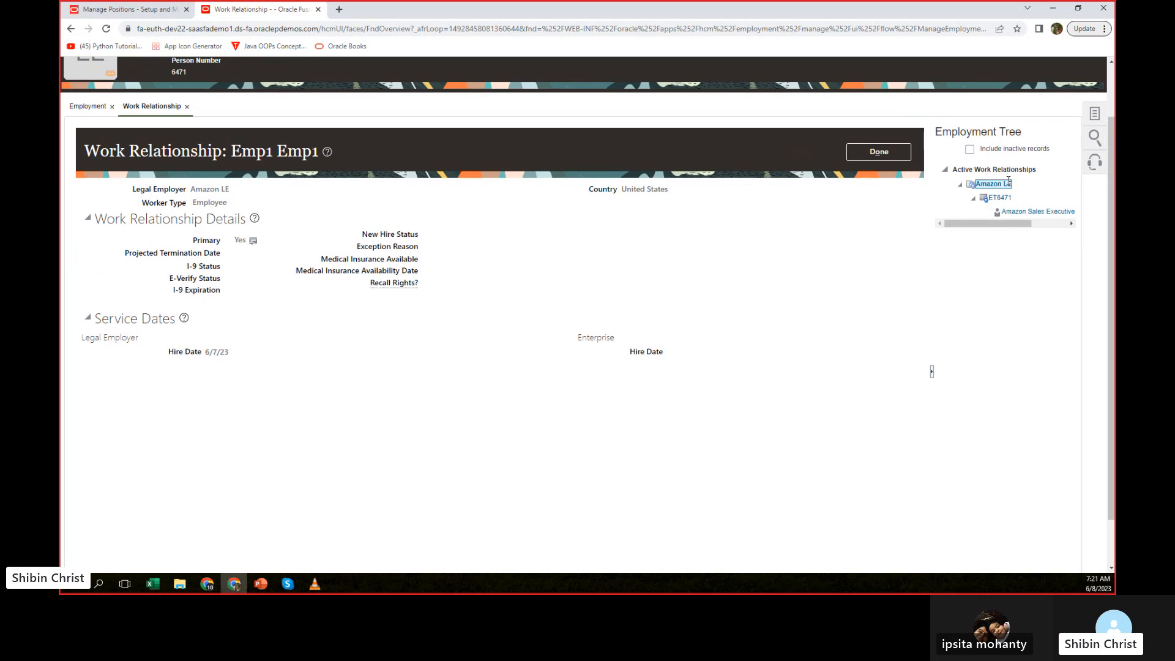
mouse_move(1017, 223)
left_mouse_down()
mouse_move(1059, 223)
mouse_move(1038, 224)
left_mouse_up()
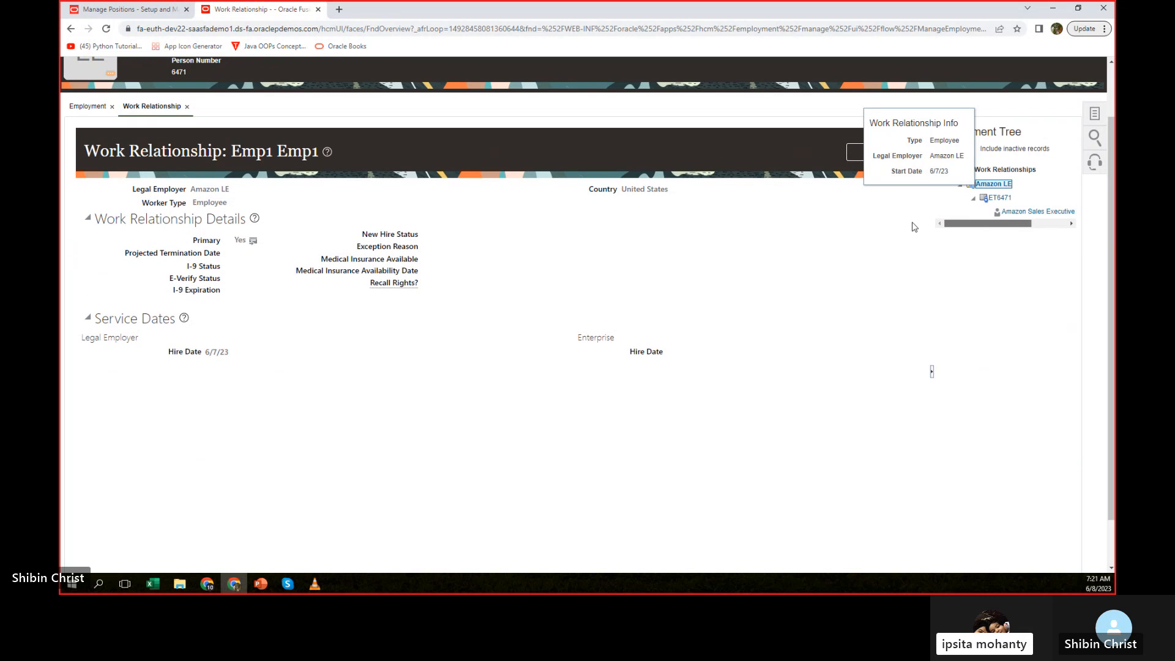
left_click(1036, 211)
mouse_move(1035, 212)
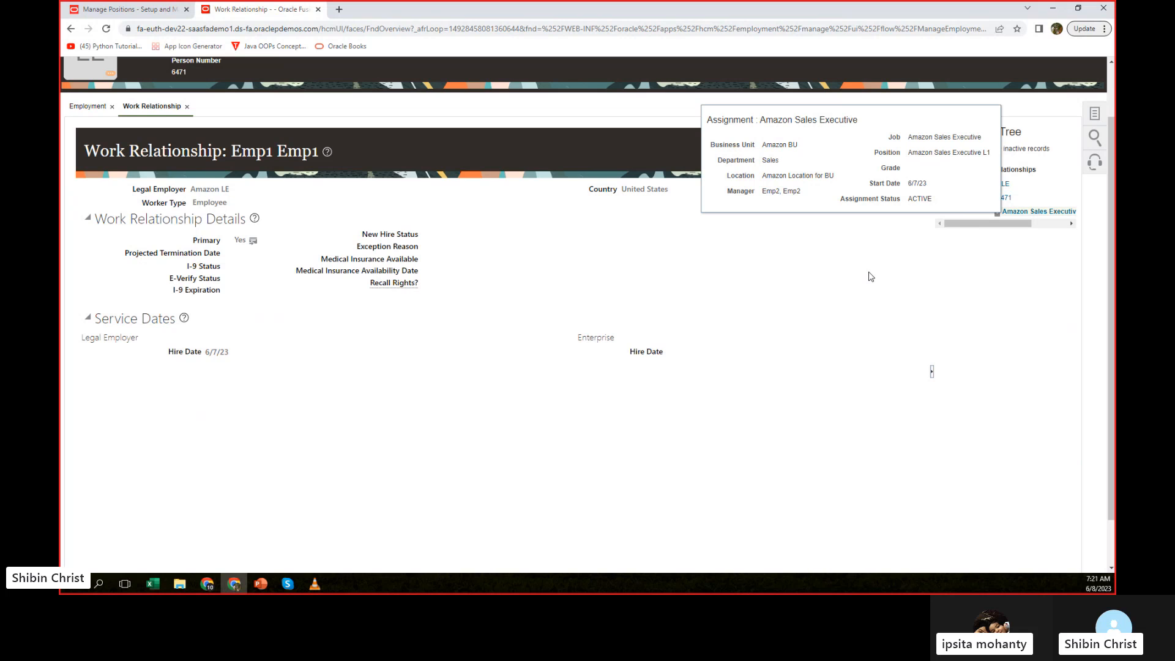
left_click(813, 263)
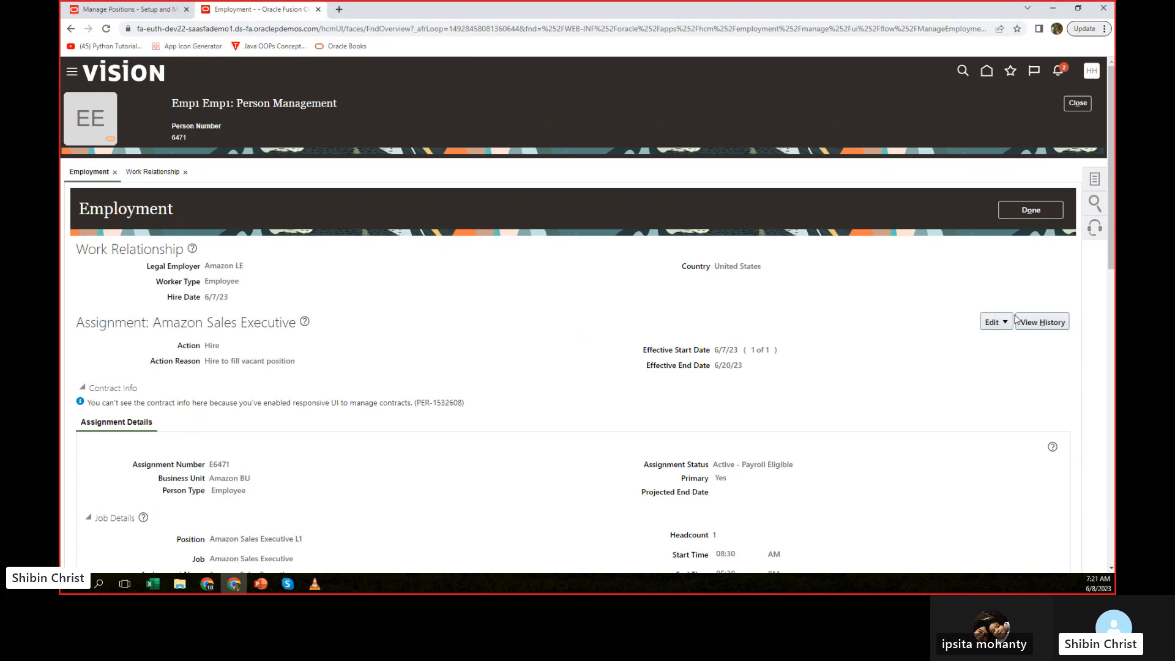
Start an employment update for the Amazon Sales Executive assignment with Temporary Assignment as the action, and check the other available actions.
left_click(1006, 322)
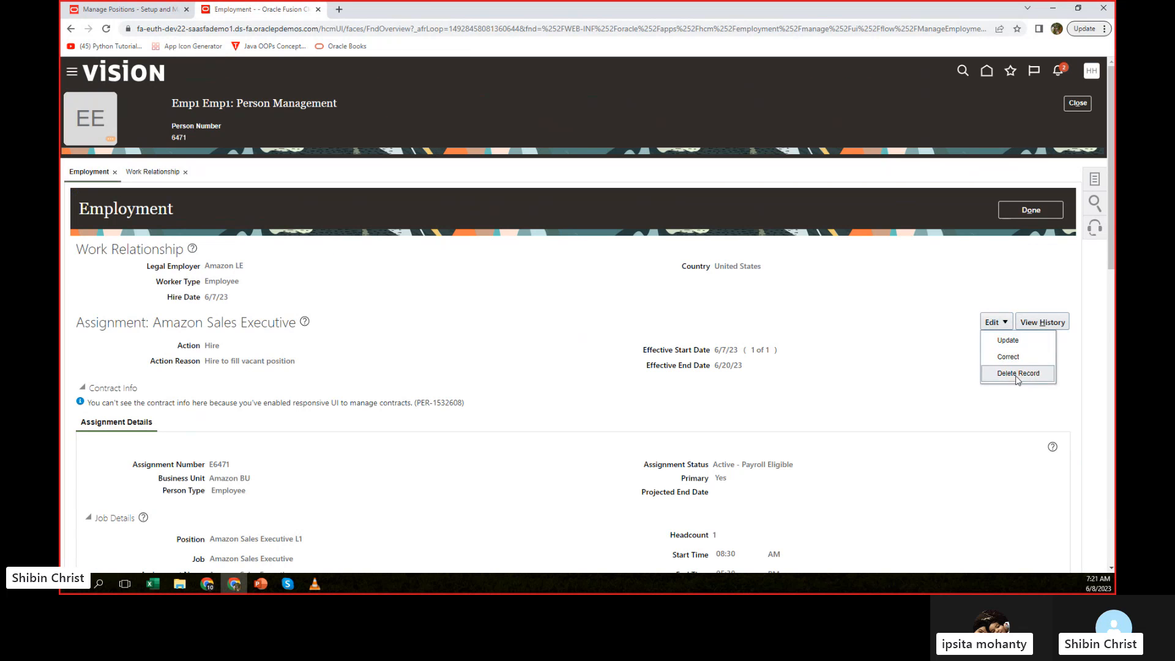
left_click(1009, 341)
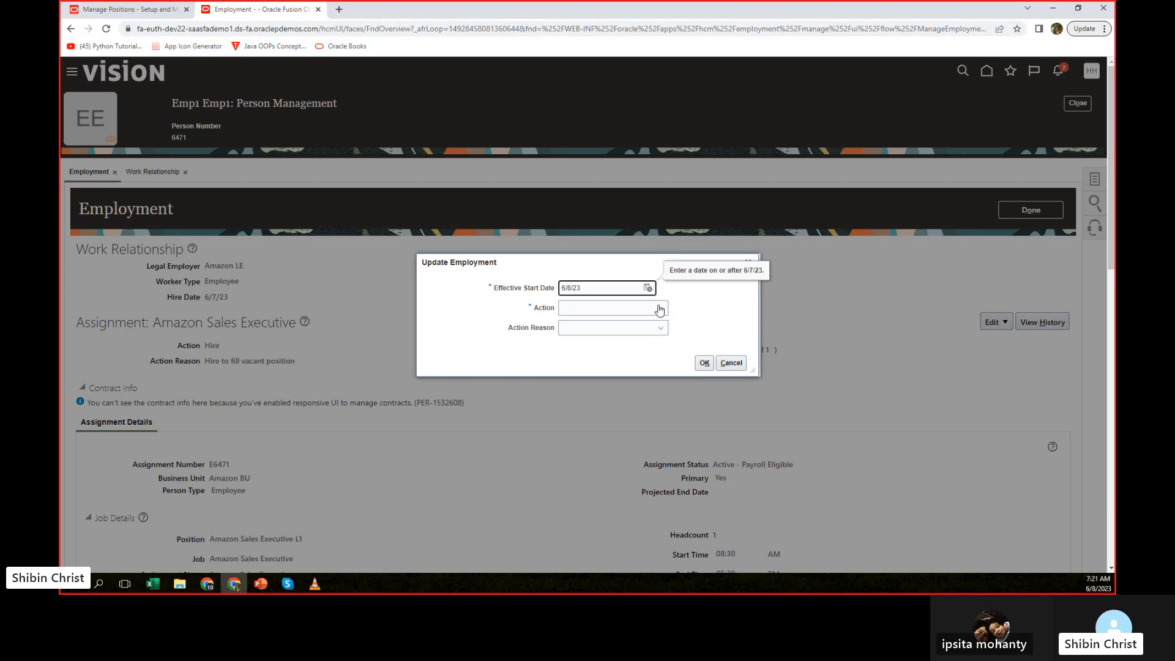
left_click(659, 308)
key("t")
key("e")
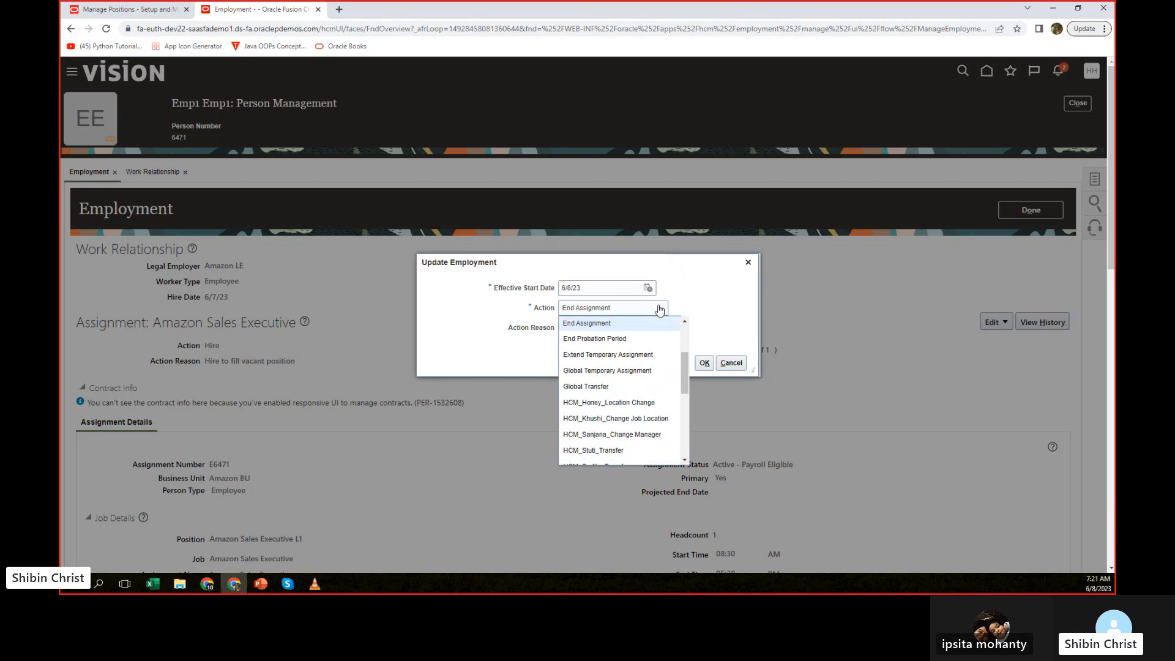
key("t")
scroll(634, 439, "down", 1)
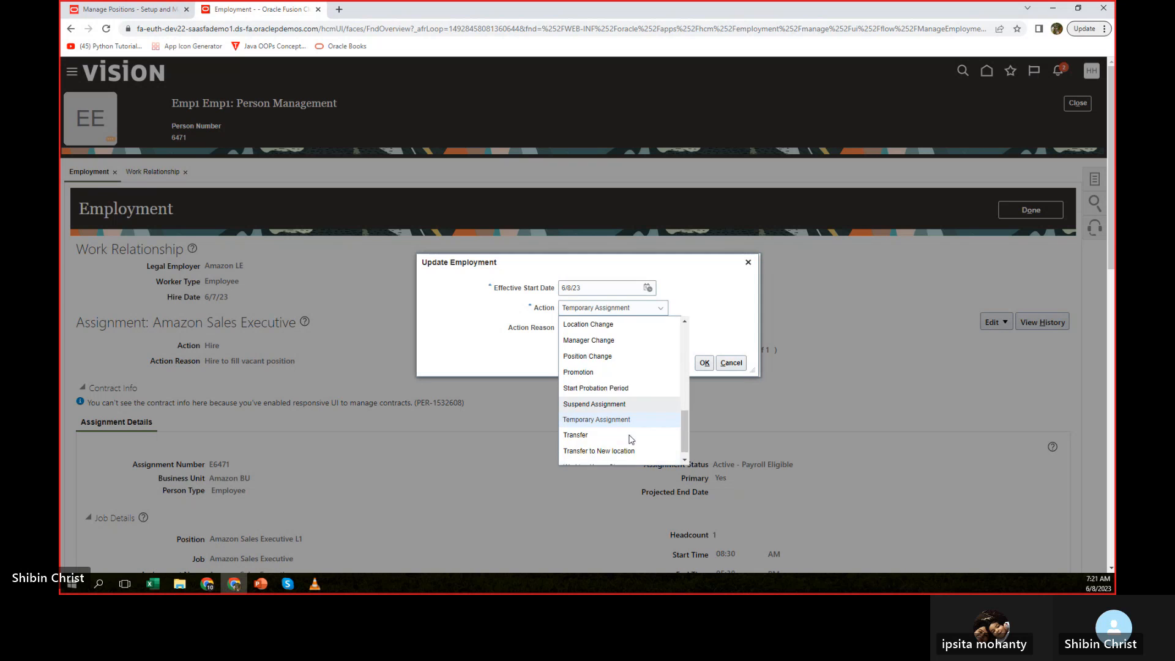
scroll(633, 407, "down", 1)
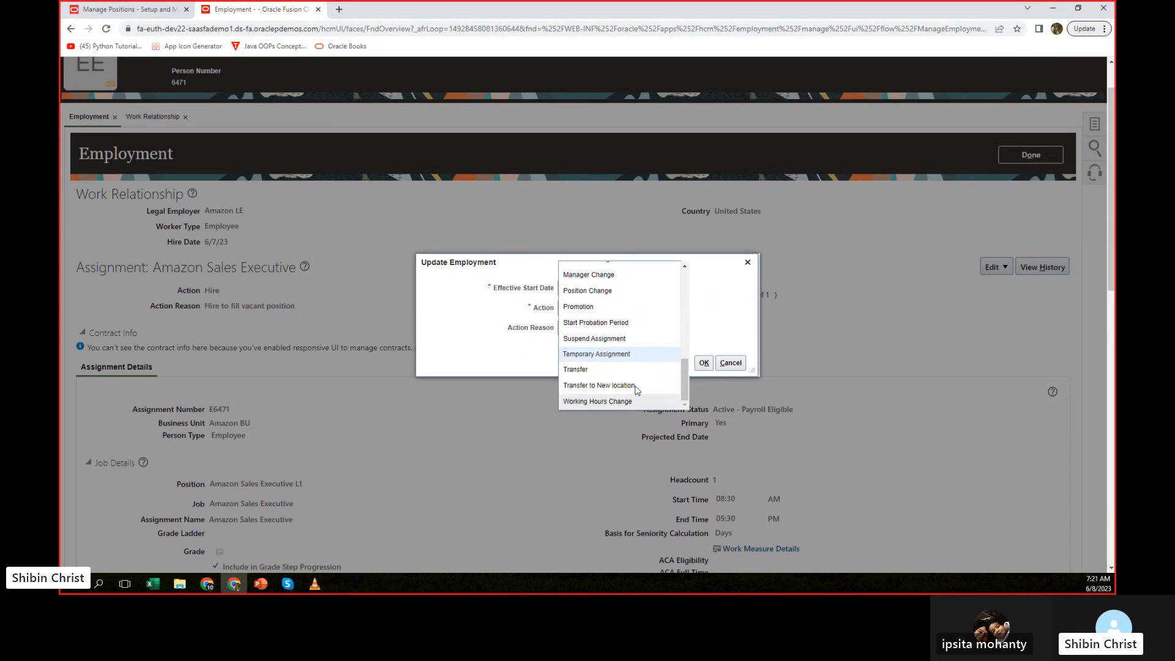
left_click(734, 296)
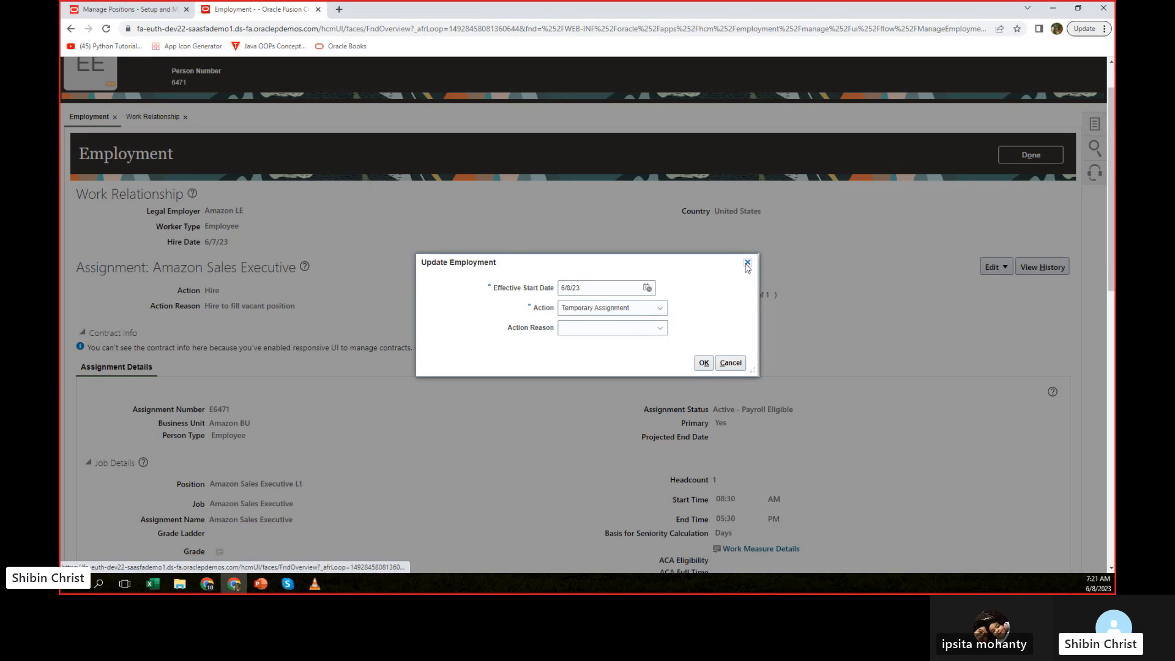
Change the update's action to Global Transfer and open the choices for the destination legal employer.
left_click(661, 310)
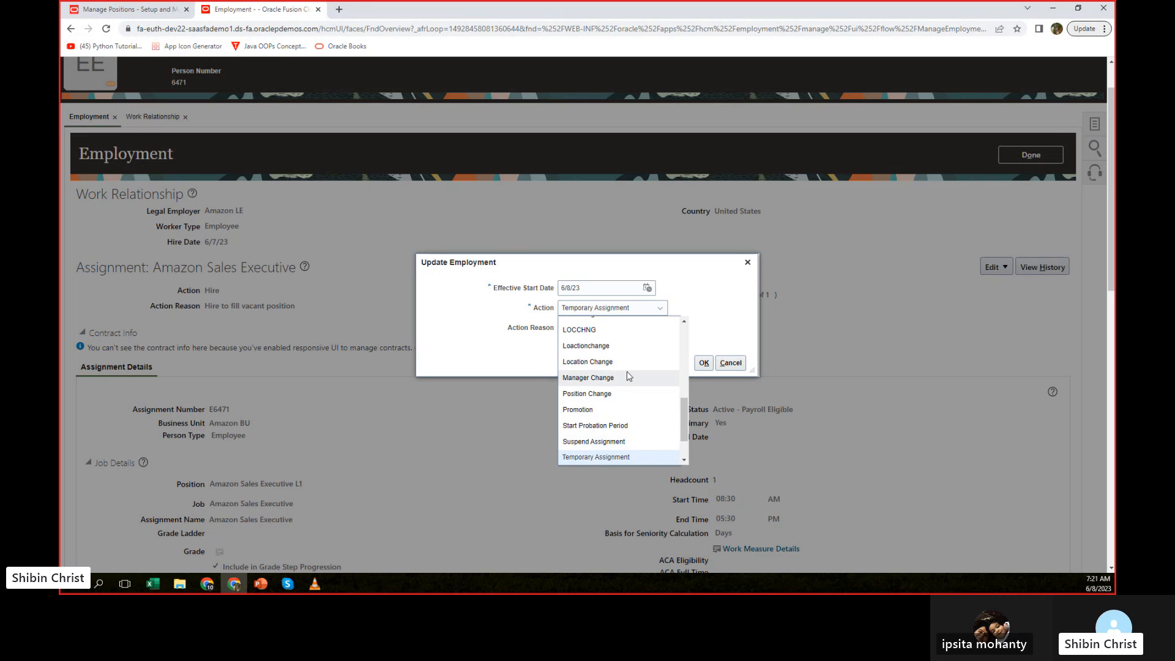
scroll(629, 373, "up", 5)
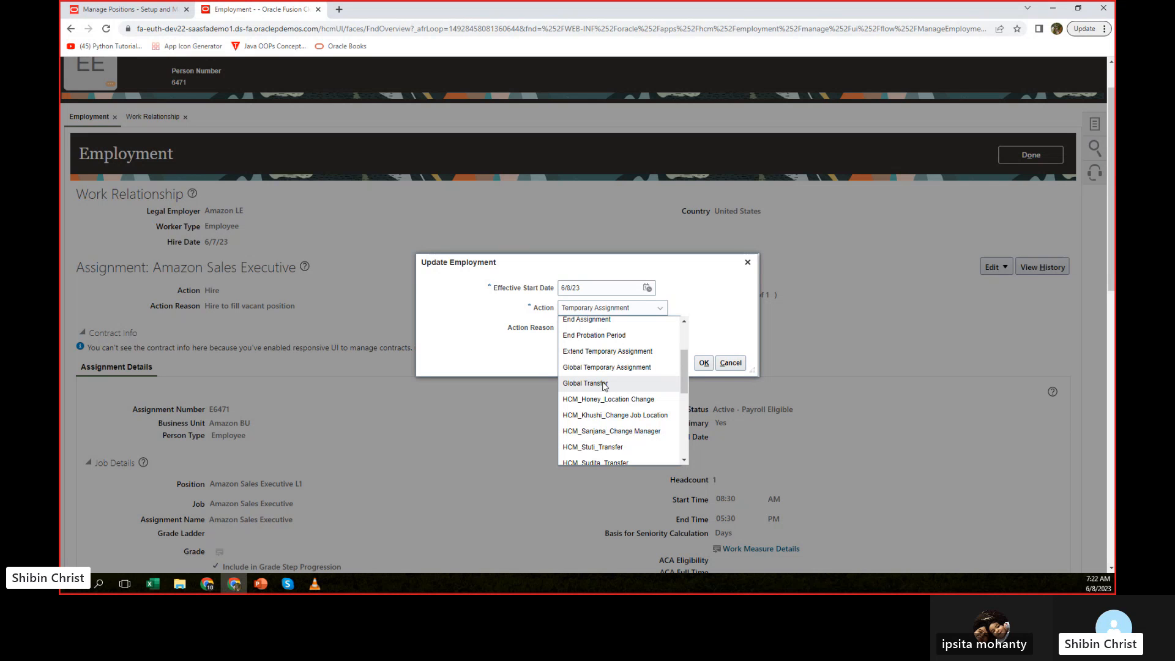
left_click(604, 384)
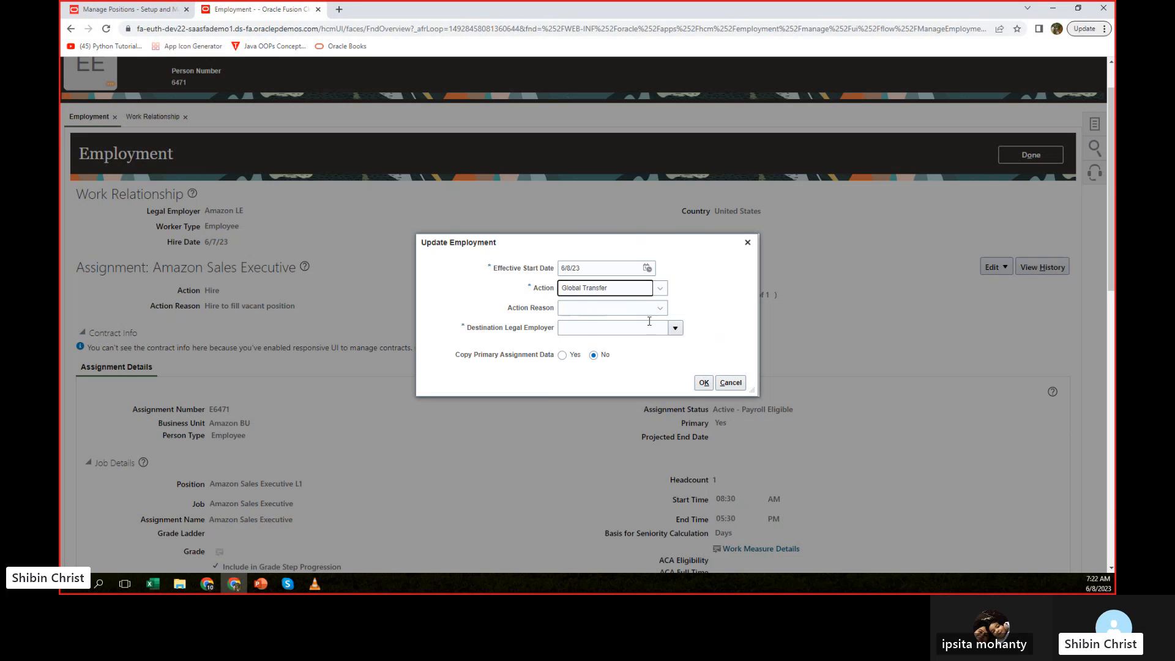
left_click(596, 326)
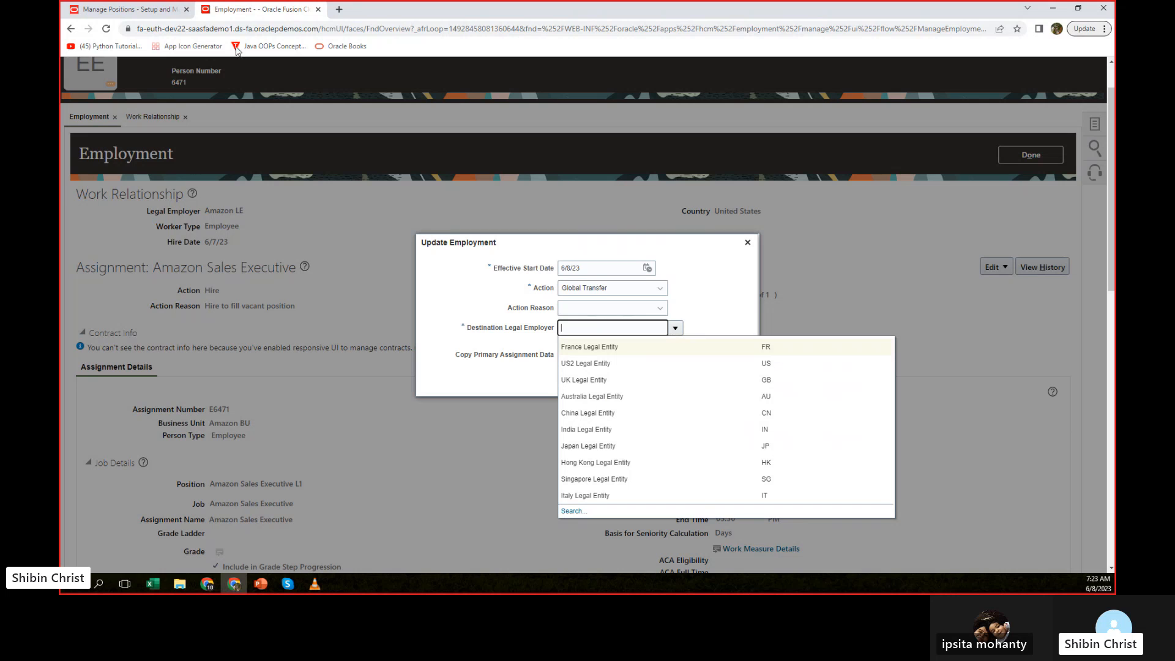
Leave Manage Positions in the other browser tab, search the setup tasks for "legal", and select Manage Legal Entity.
left_click(126, 10)
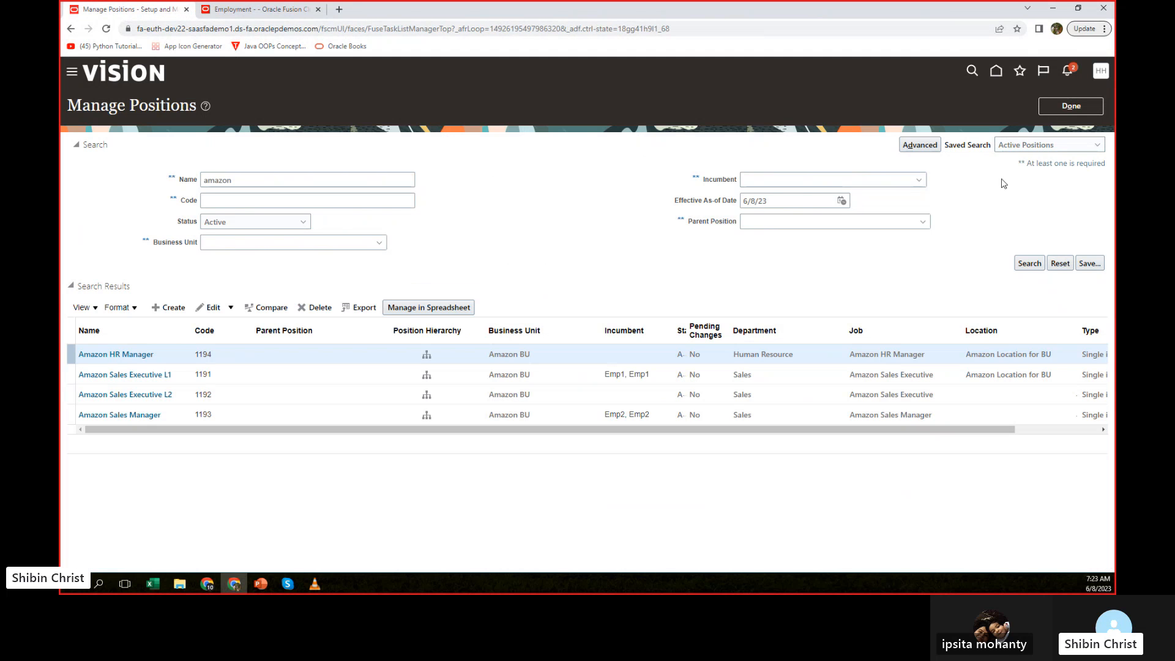
left_click(1072, 105)
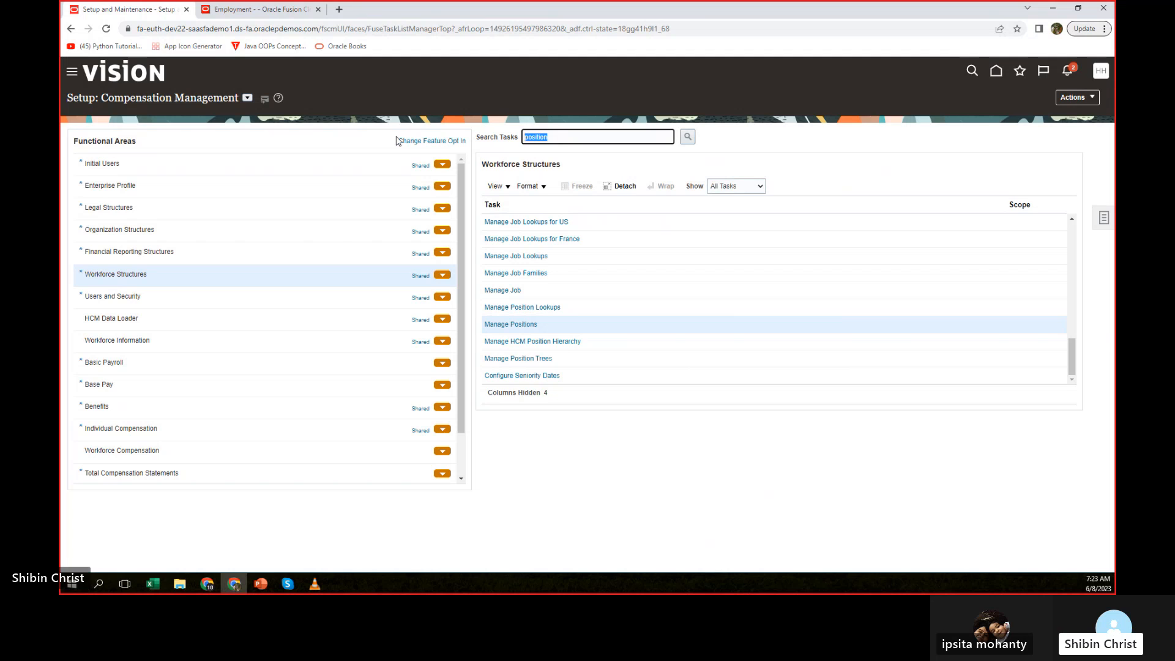
type("legal")
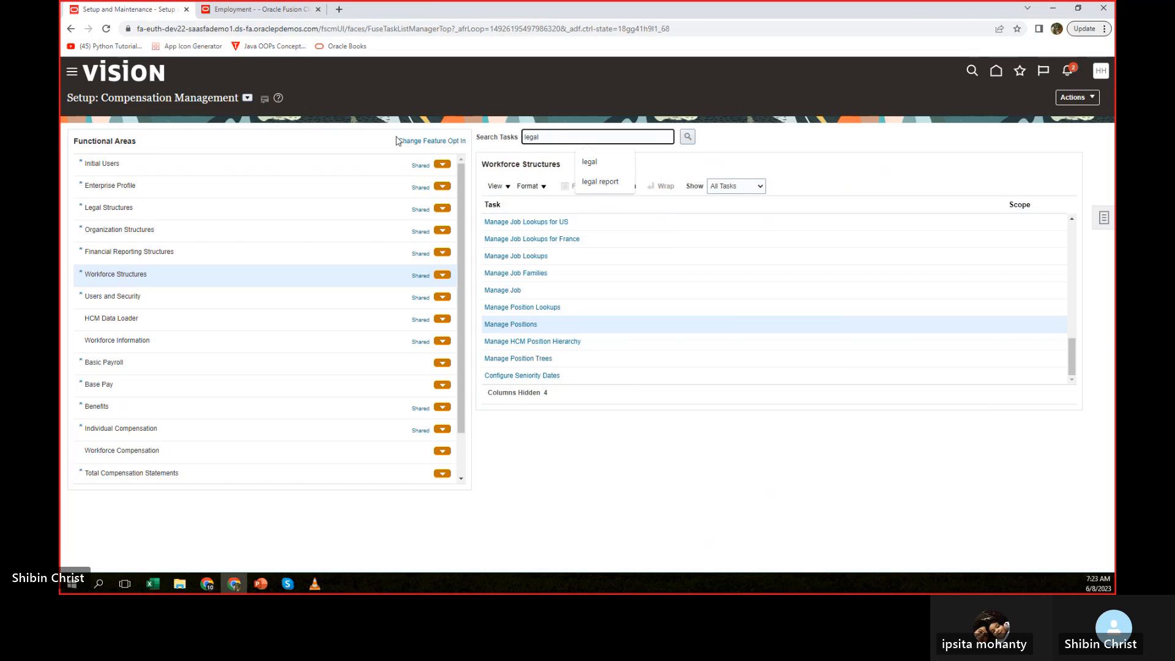
left_click(589, 162)
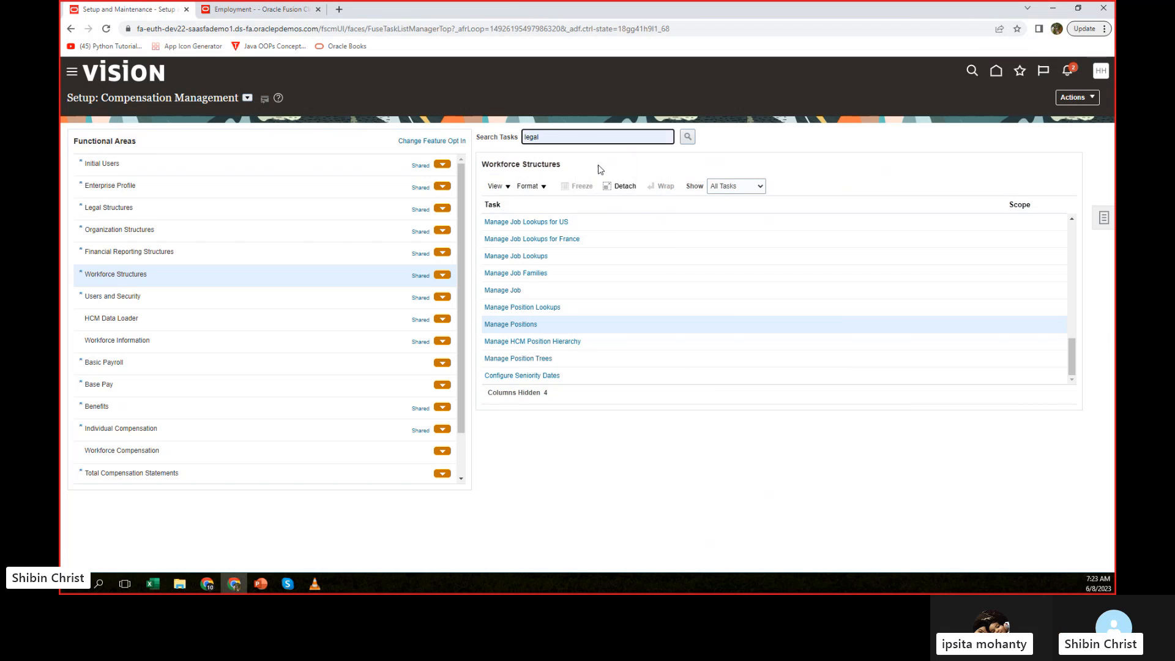
left_click(691, 137)
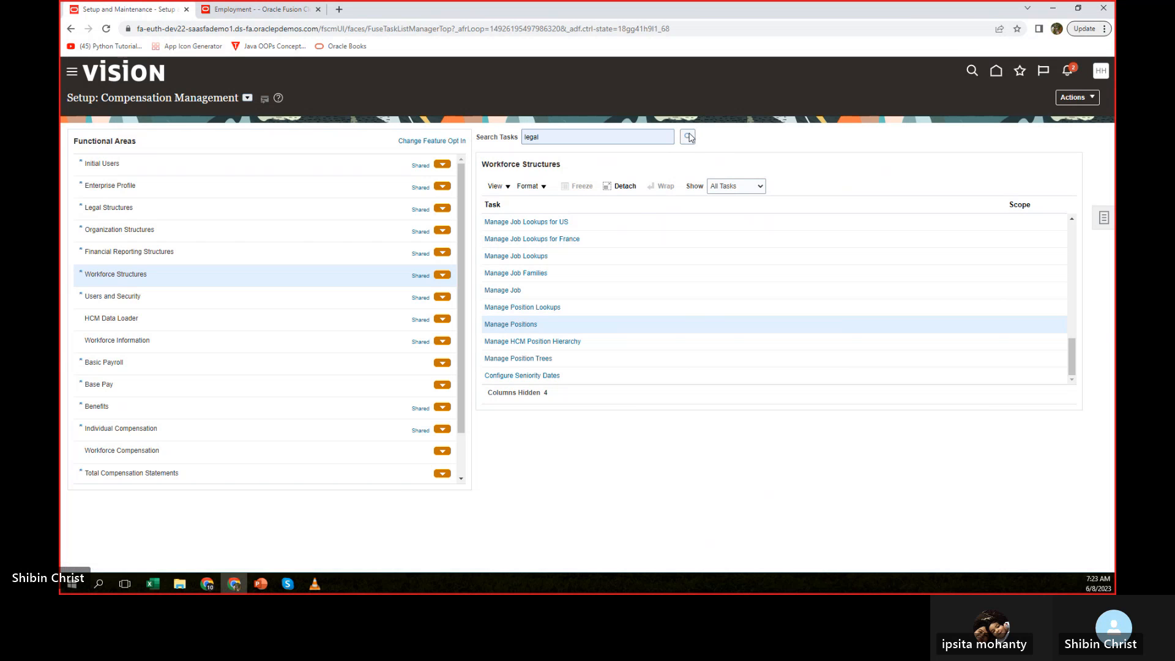
left_click(689, 137)
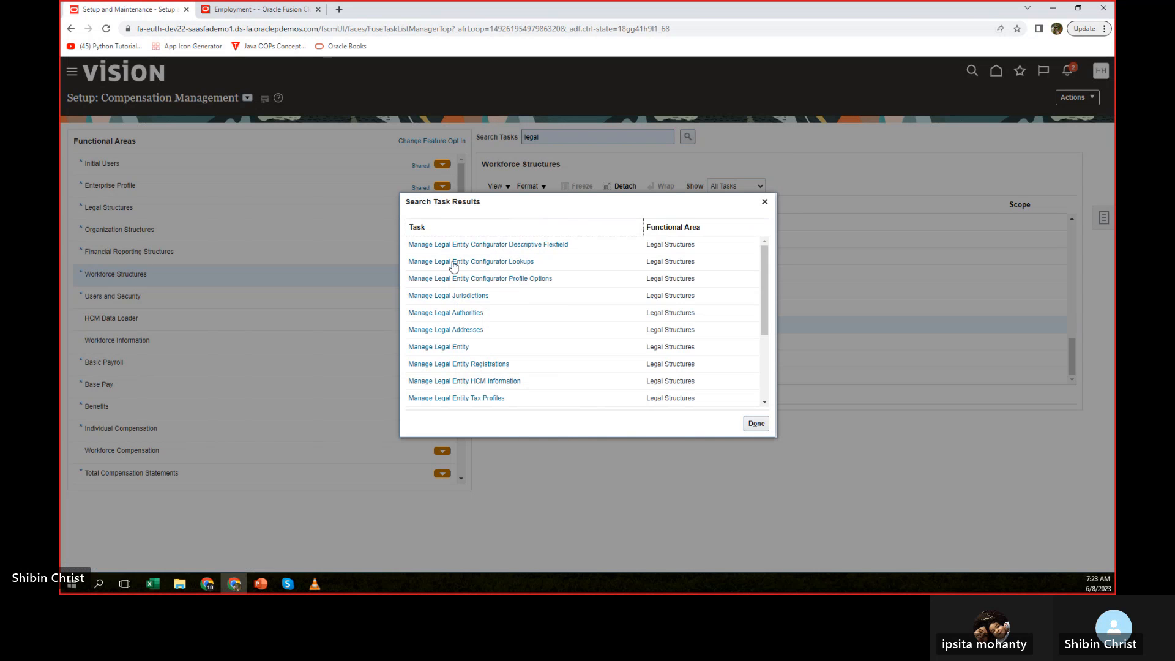
left_click(441, 347)
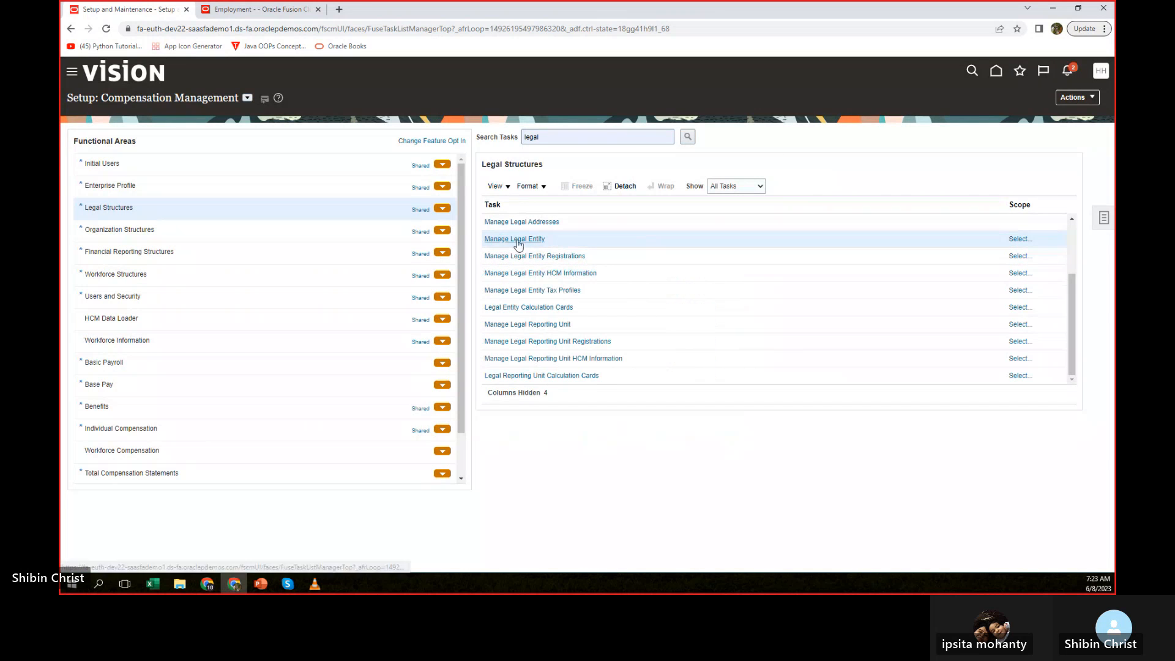
Open the Manage Legal Entity task and start creating a new legal entity.
left_click(518, 244)
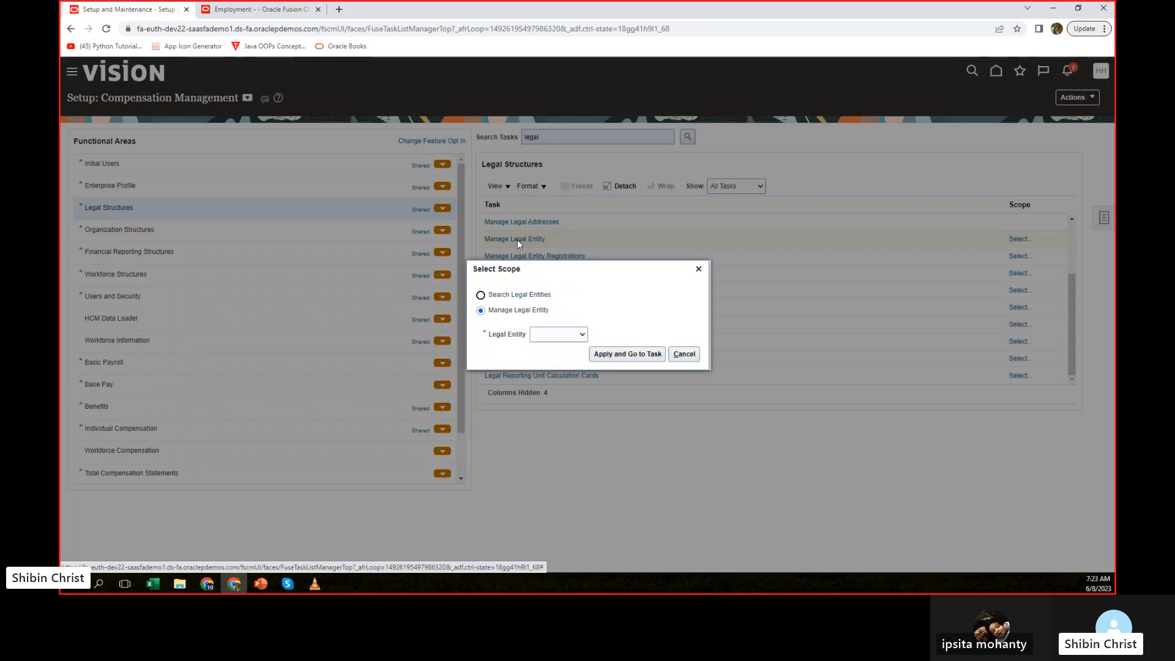
left_click(584, 337)
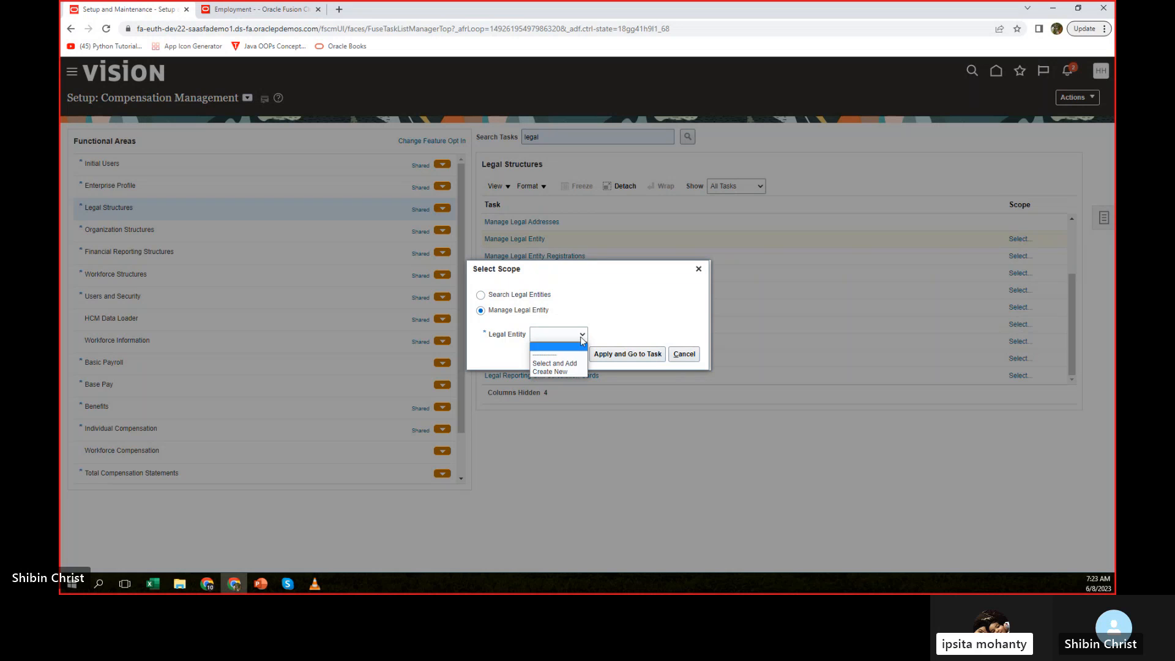
left_click(558, 371)
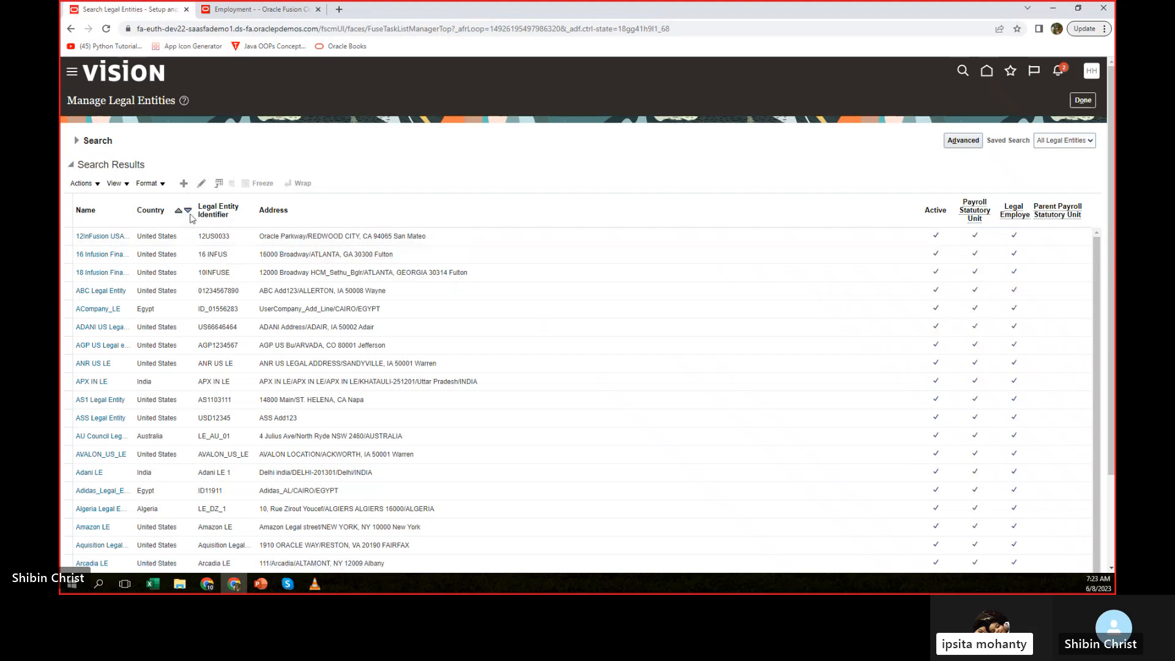
left_click(182, 185)
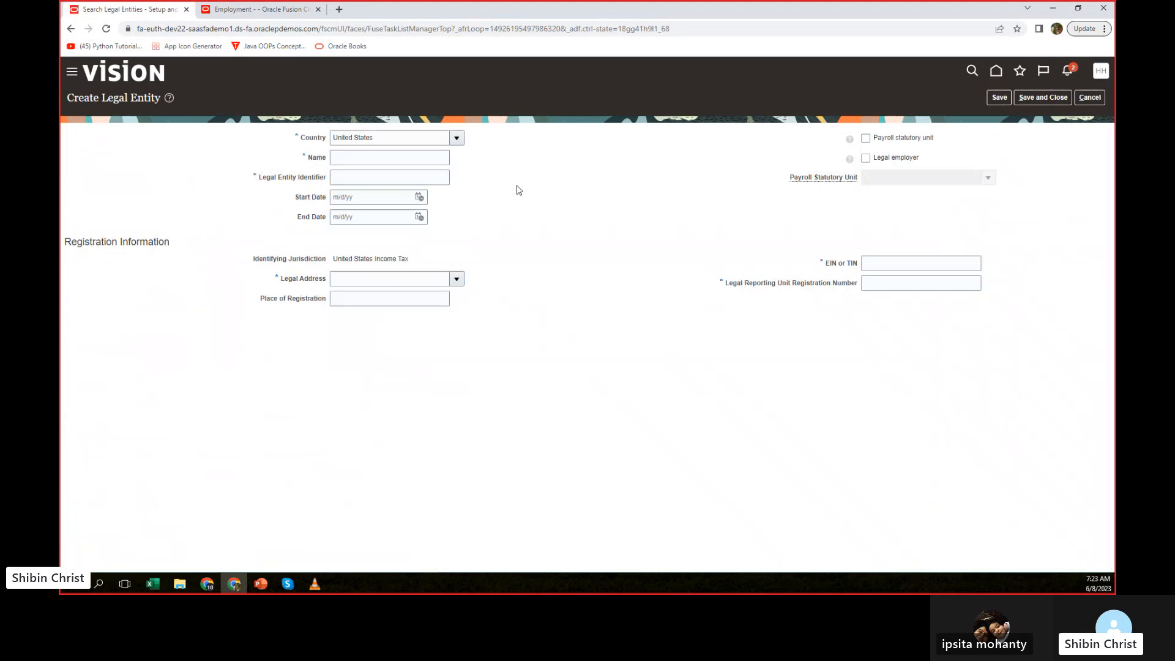
Enter Amazon LE US2 as both the name and the legal entity identifier of the new legal entity.
left_click(366, 158)
type("Amaz")
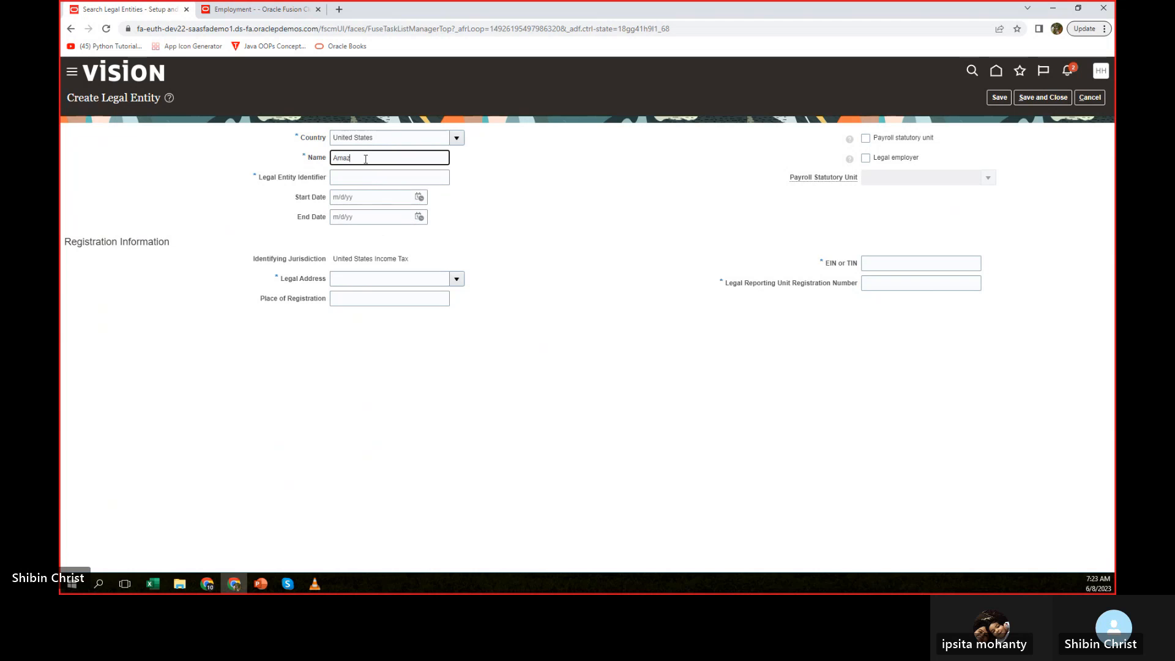
type("on LL")
type(" 2")
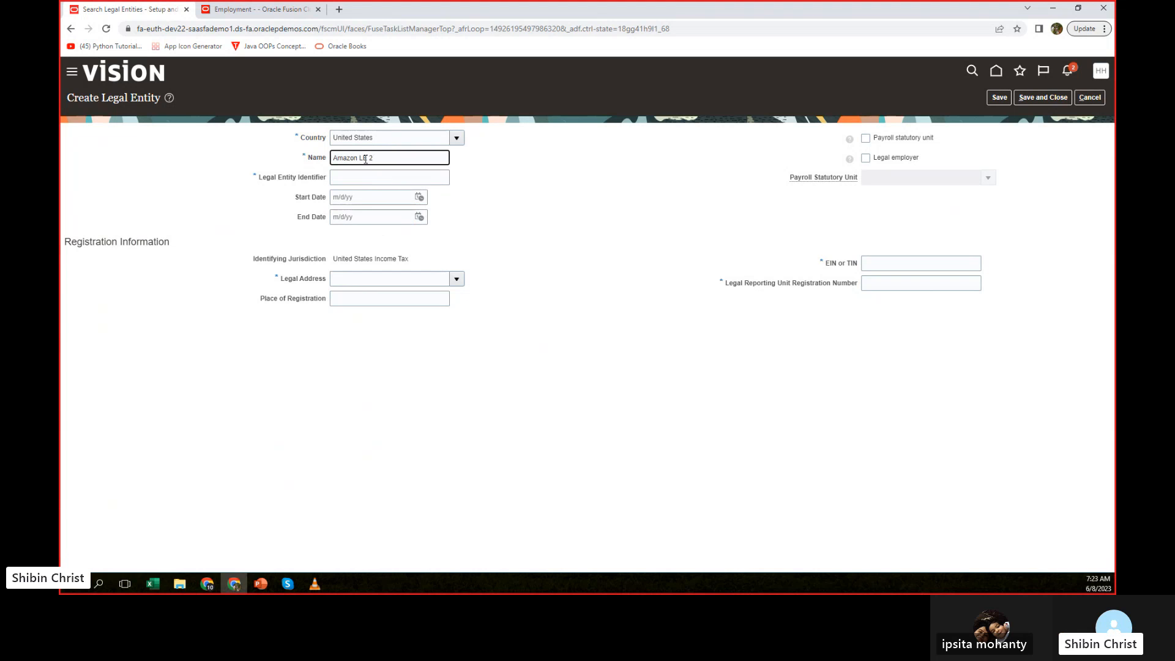
key("BackSpace")
type("US2")
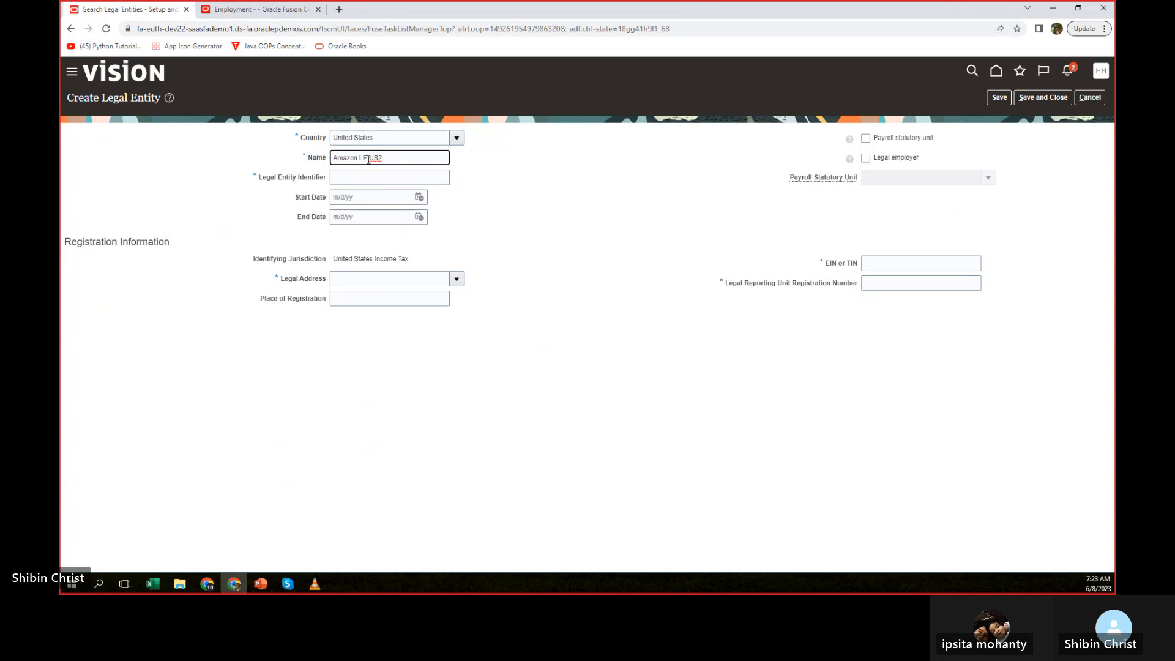
left_click_drag(383, 159, 222, 164)
key("ctrl+c")
left_click(359, 176)
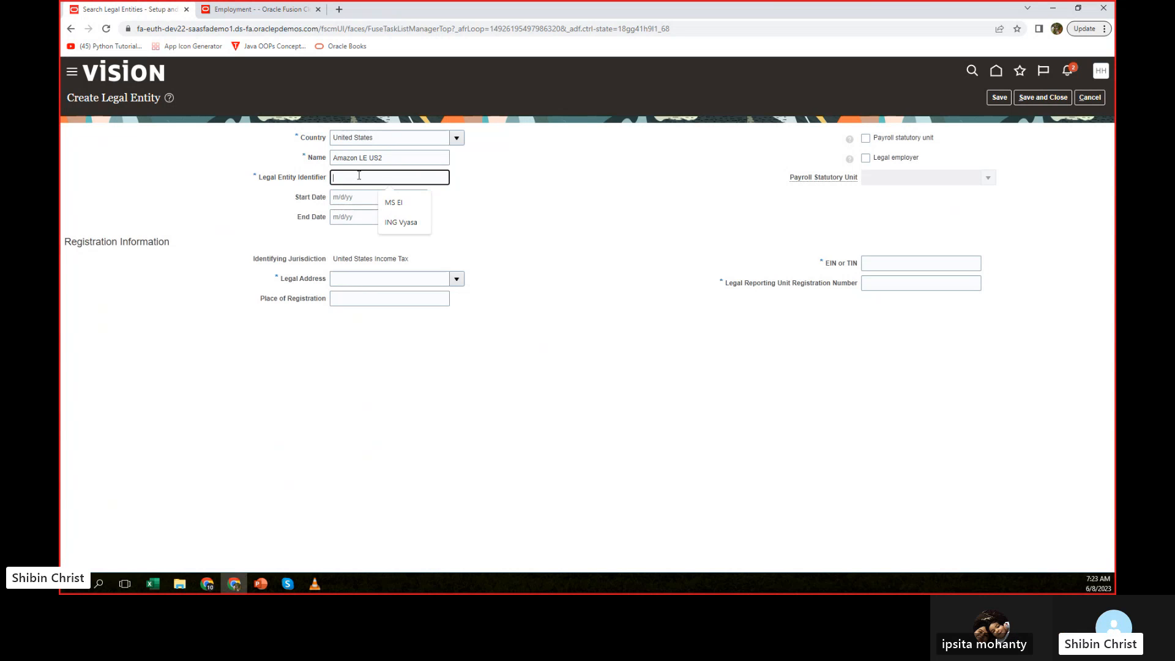
key("ctrl+v")
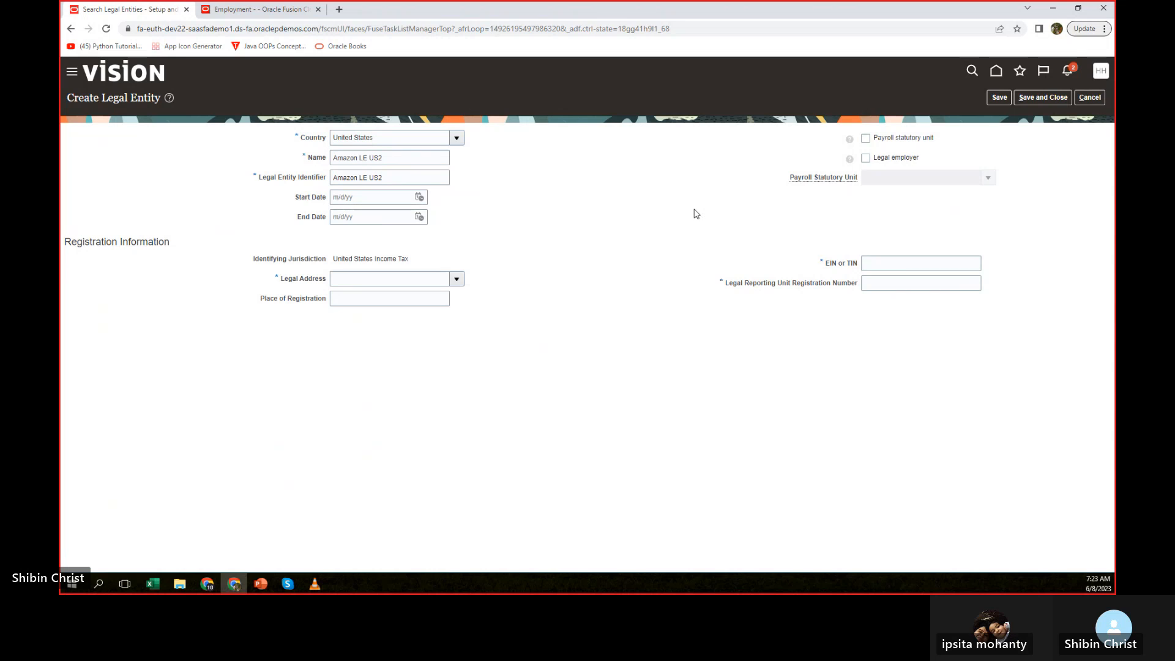
Make the new entity a payroll statutory unit and legal employer, and assign it the existing Amazon legal address.
left_click(865, 158)
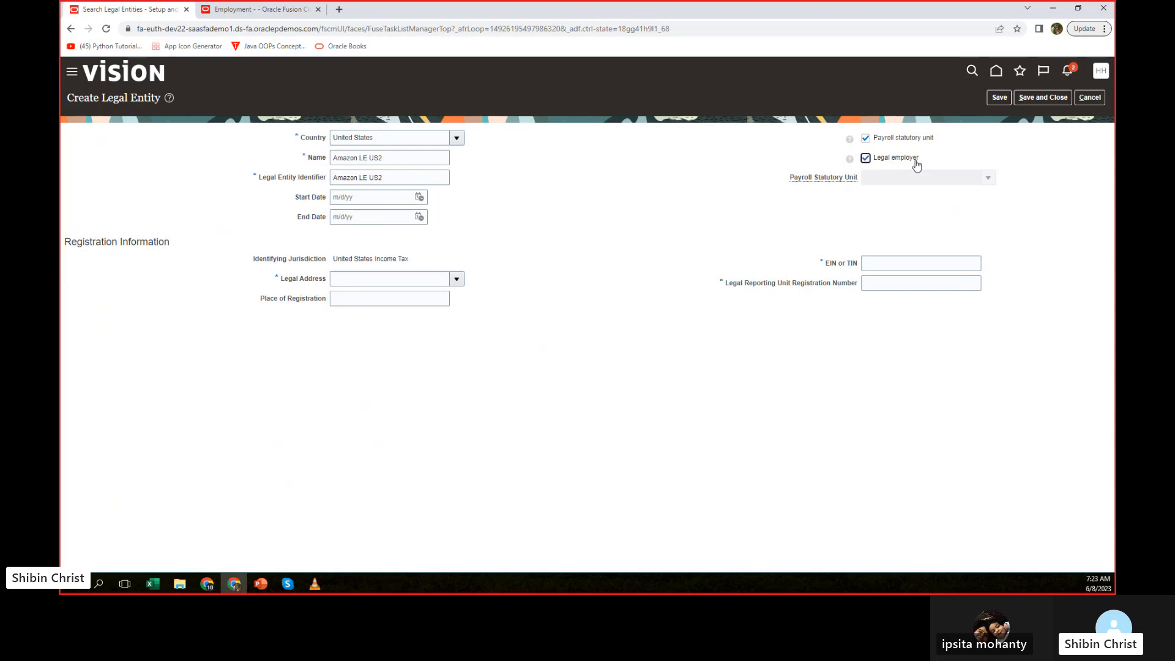
left_click(380, 278)
type("am")
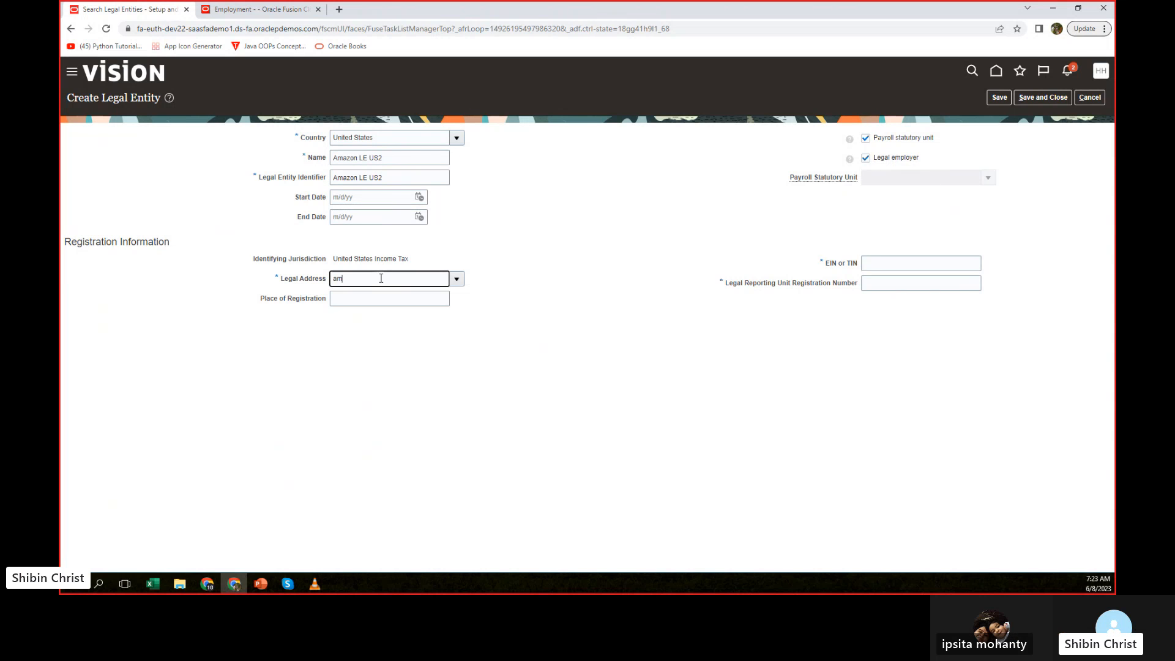
type("azon")
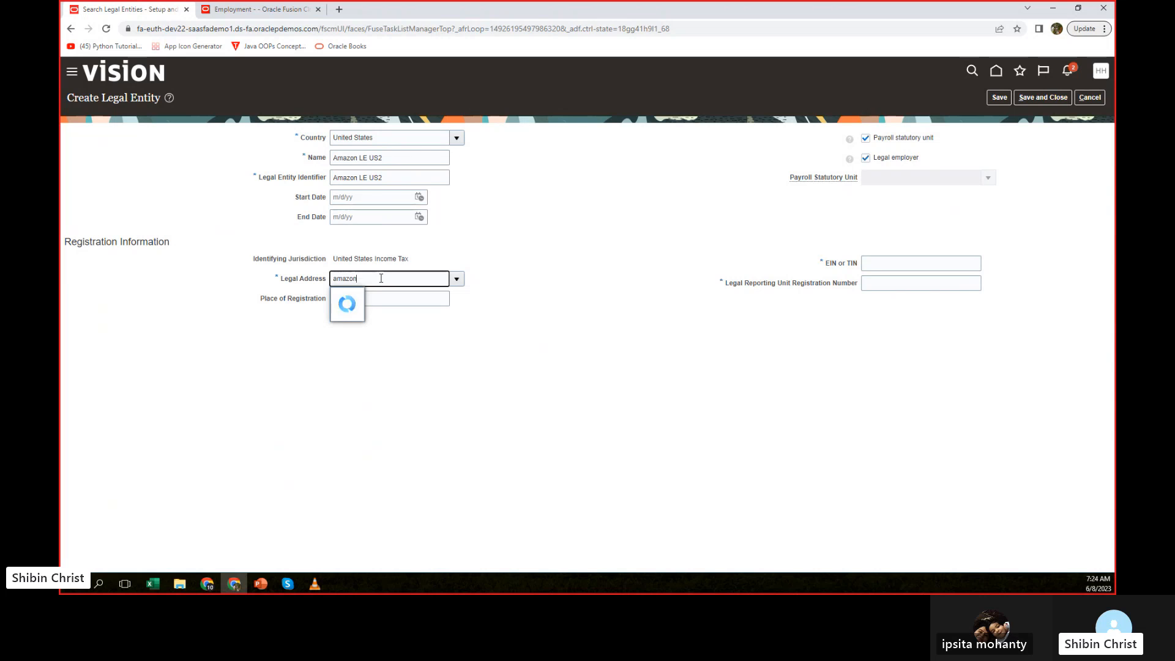
left_click(377, 295)
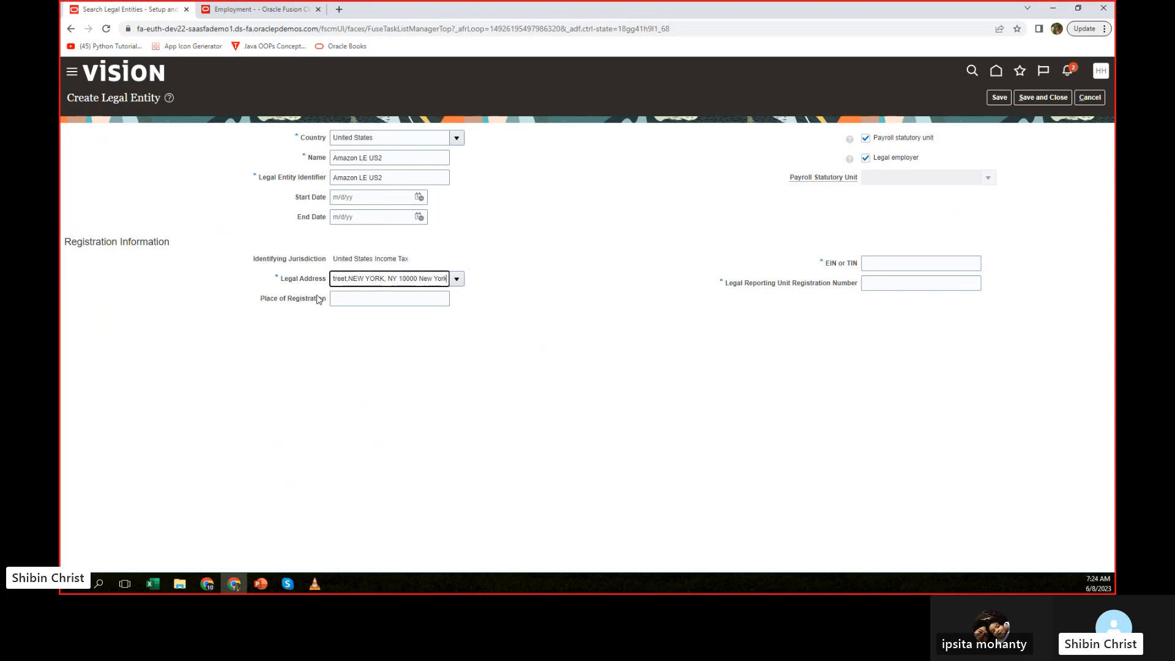
Enter Amazon LE US2 as the EIN or TIN and the legal reporting unit registration number, and save and close the legal entity.
left_click(875, 265)
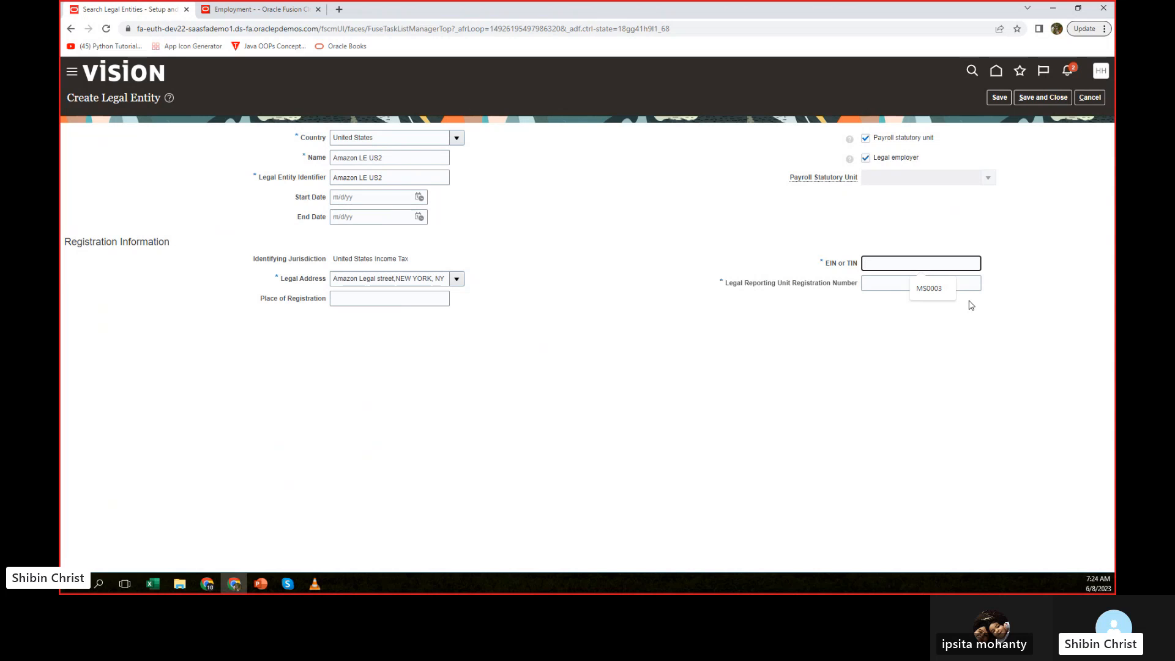
type("a")
key("BackSpace")
key("ctrl+v")
left_click(921, 285)
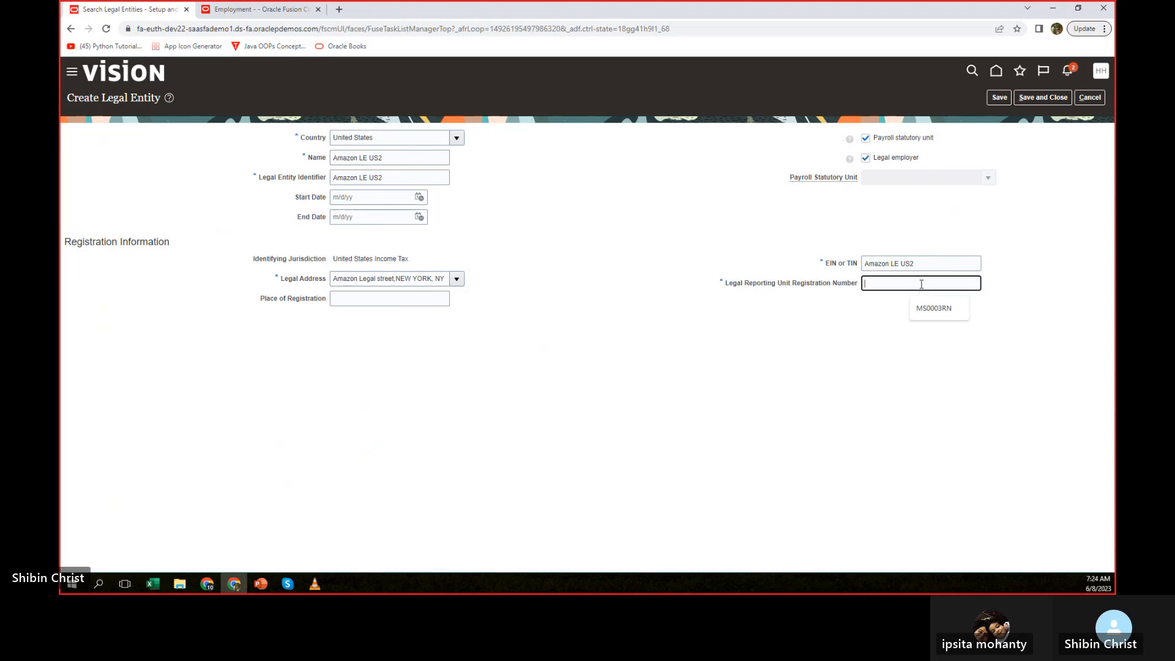
key("ctrl+v")
left_click(889, 347)
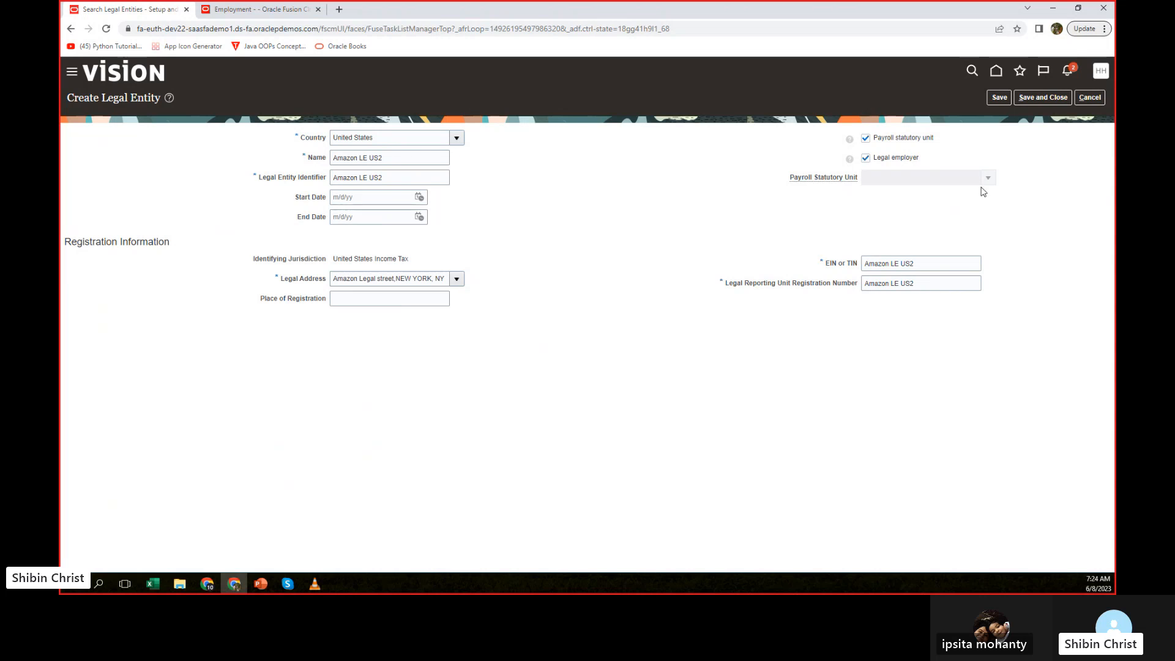
left_click(1048, 99)
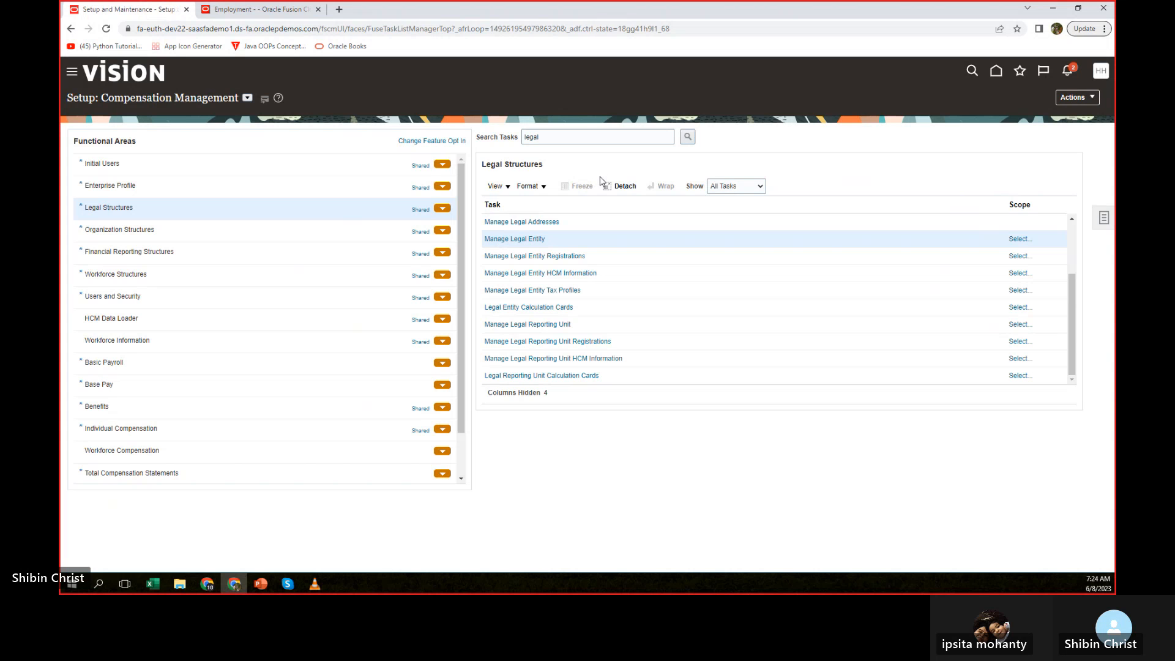
Search the legal entities for "ama" in the Manage Legal Entity scope selection, and close it without choosing one.
left_click(522, 239)
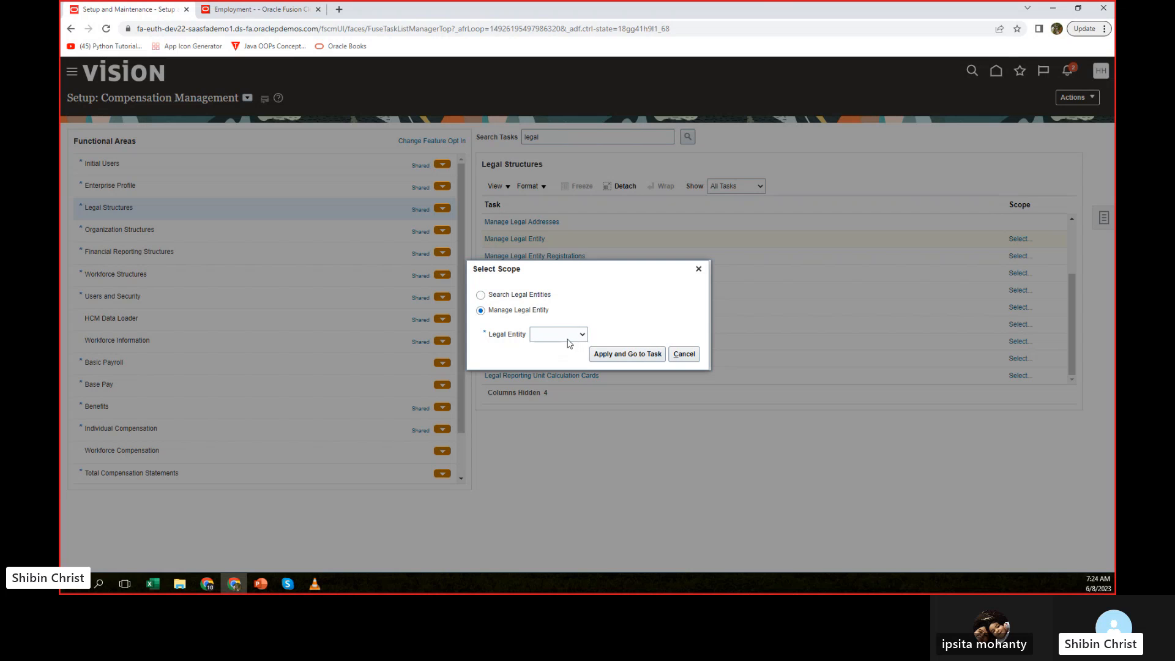
left_click(570, 336)
left_click(557, 364)
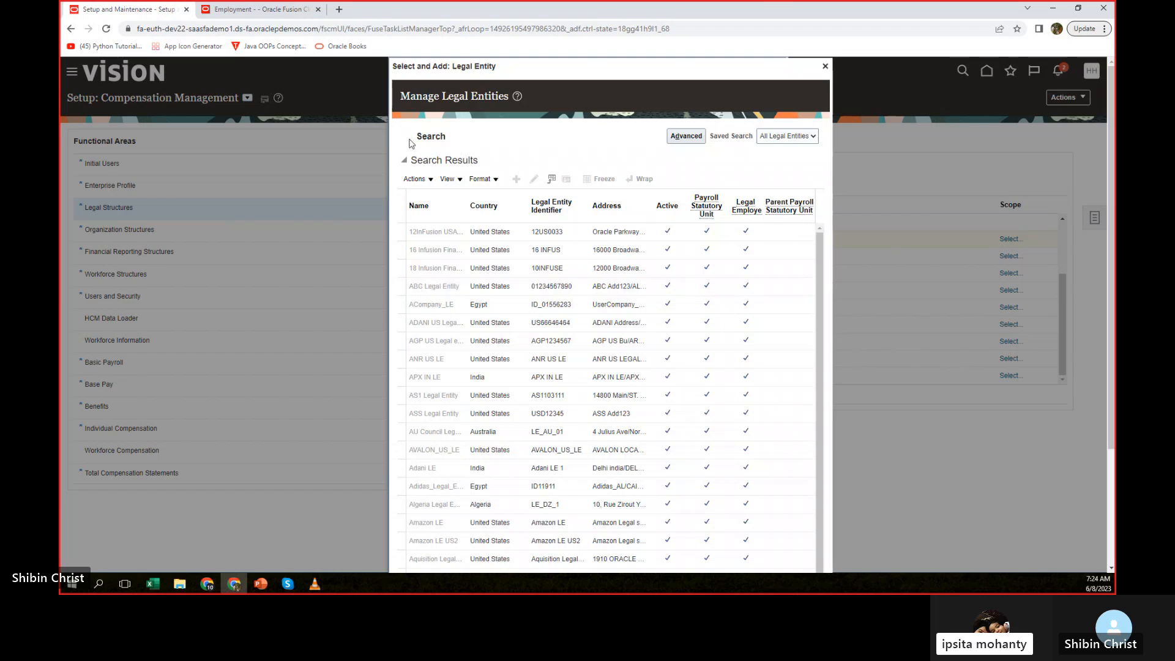
left_click(409, 137)
left_click(453, 156)
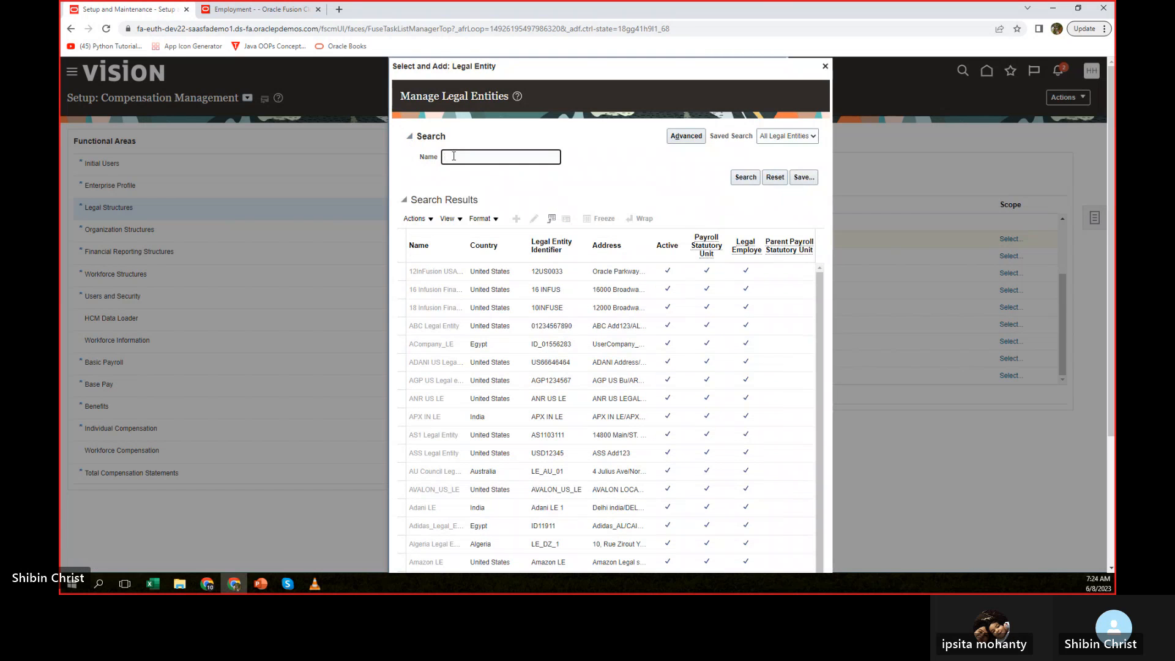
type("amazon")
left_click(745, 178)
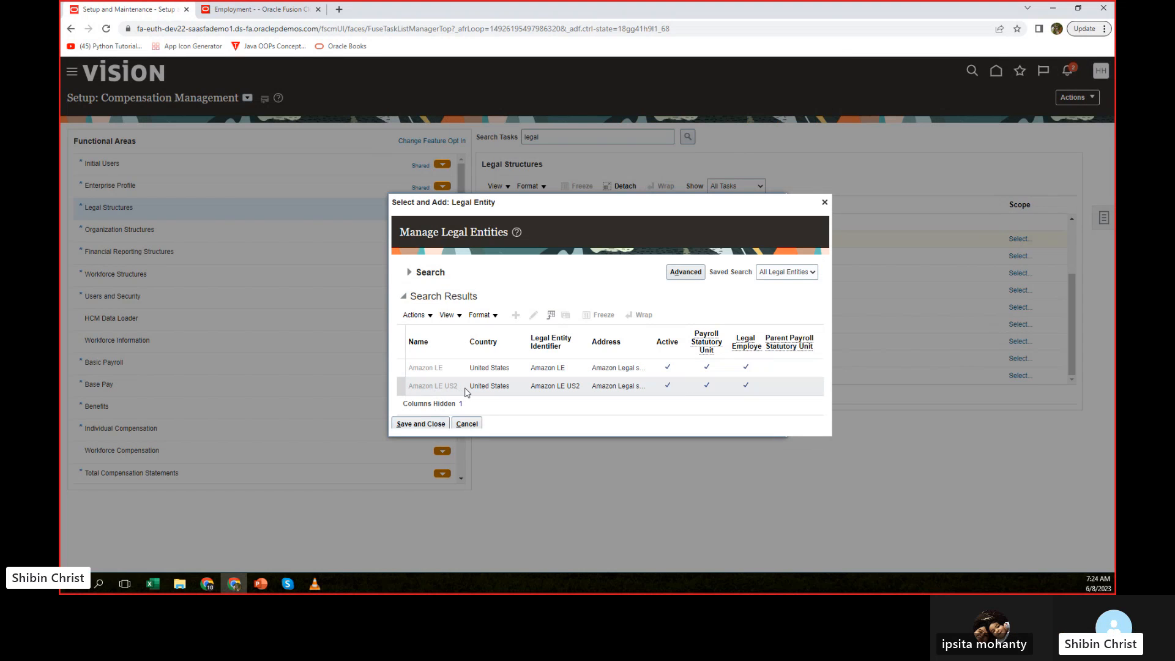
left_click(824, 202)
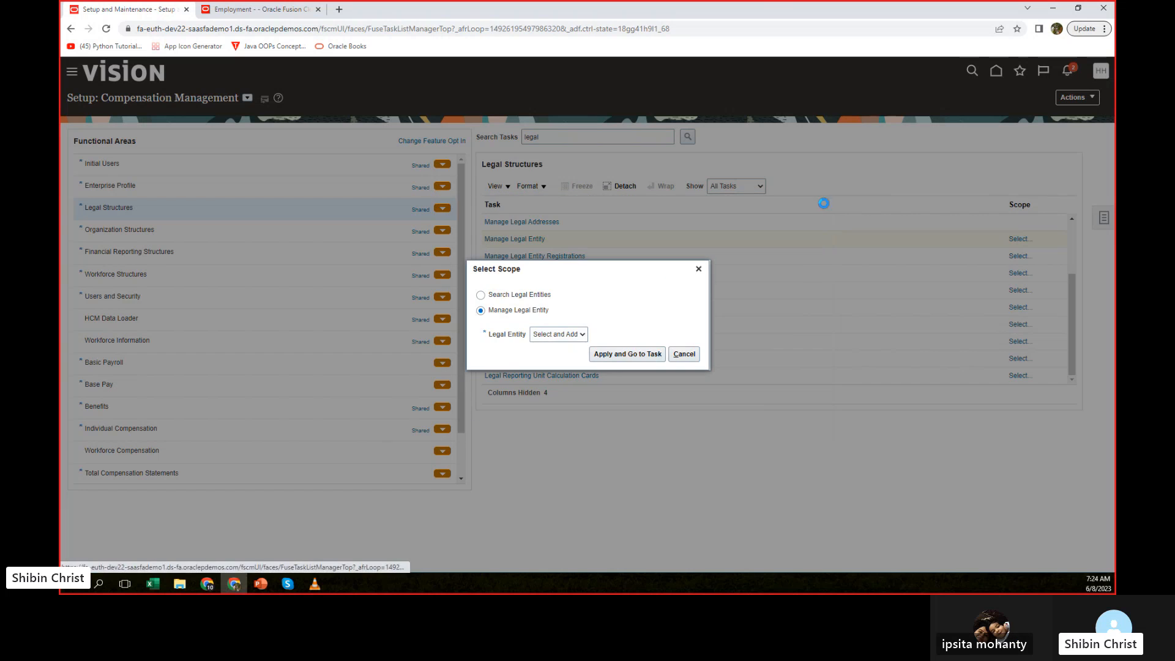
left_click(698, 269)
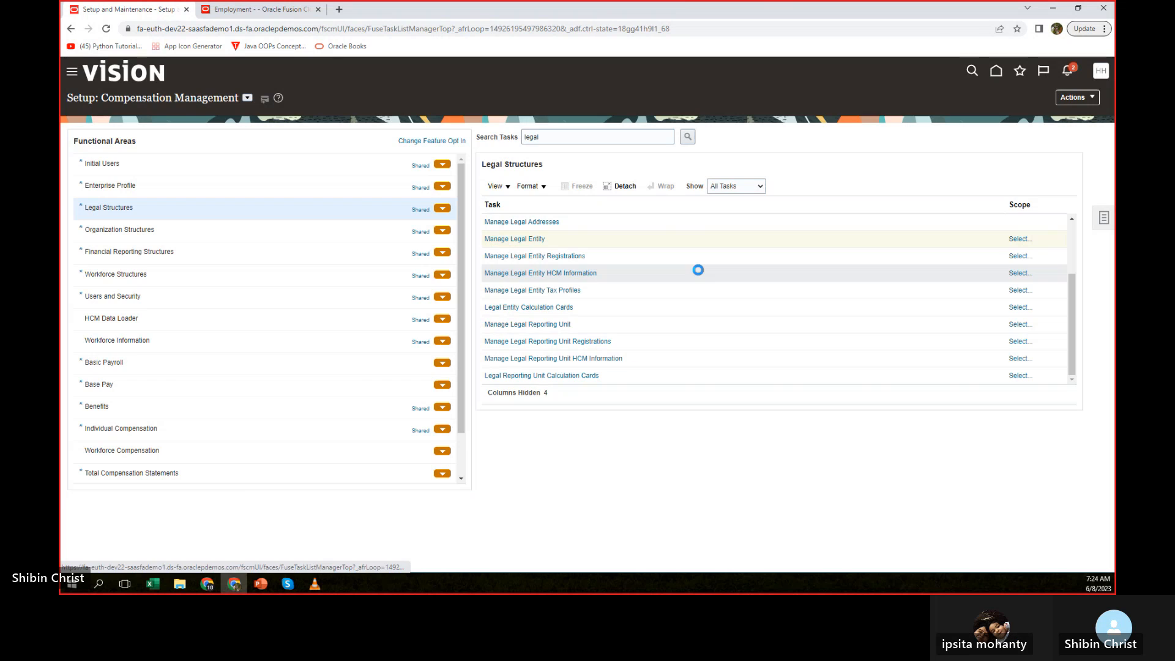
Return to the employment update in the other browser tab and choose Amazon LE US2 as the destination legal employer.
left_click(257, 9)
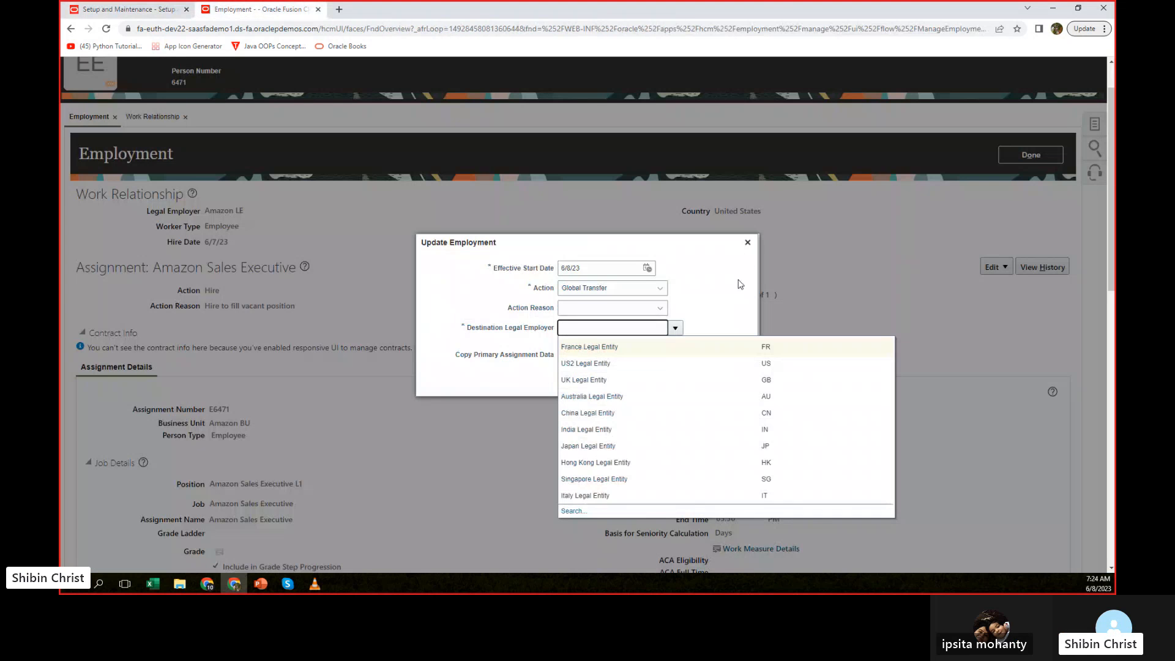
left_click(740, 284)
left_click(574, 328)
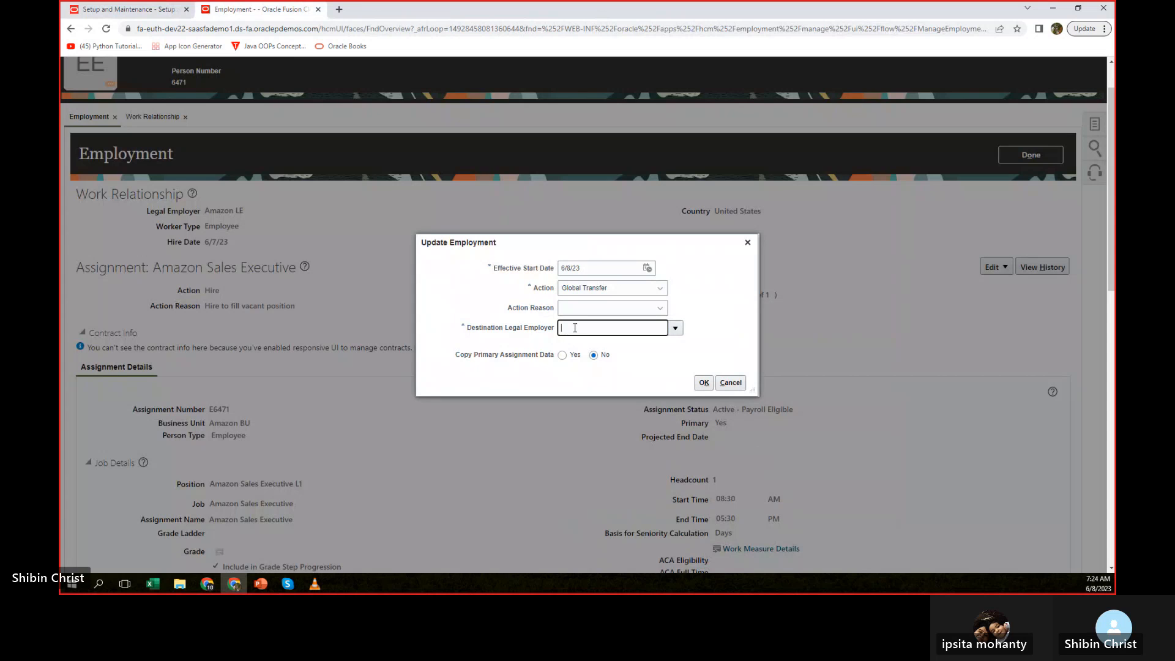
type("amazon")
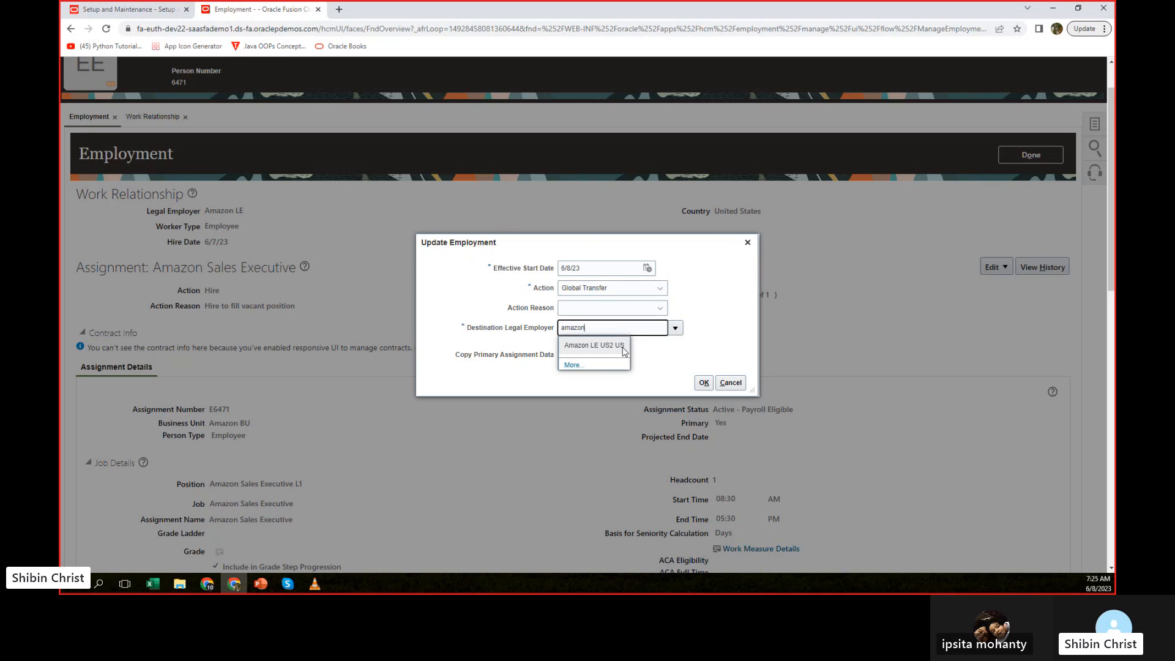
left_click(580, 346)
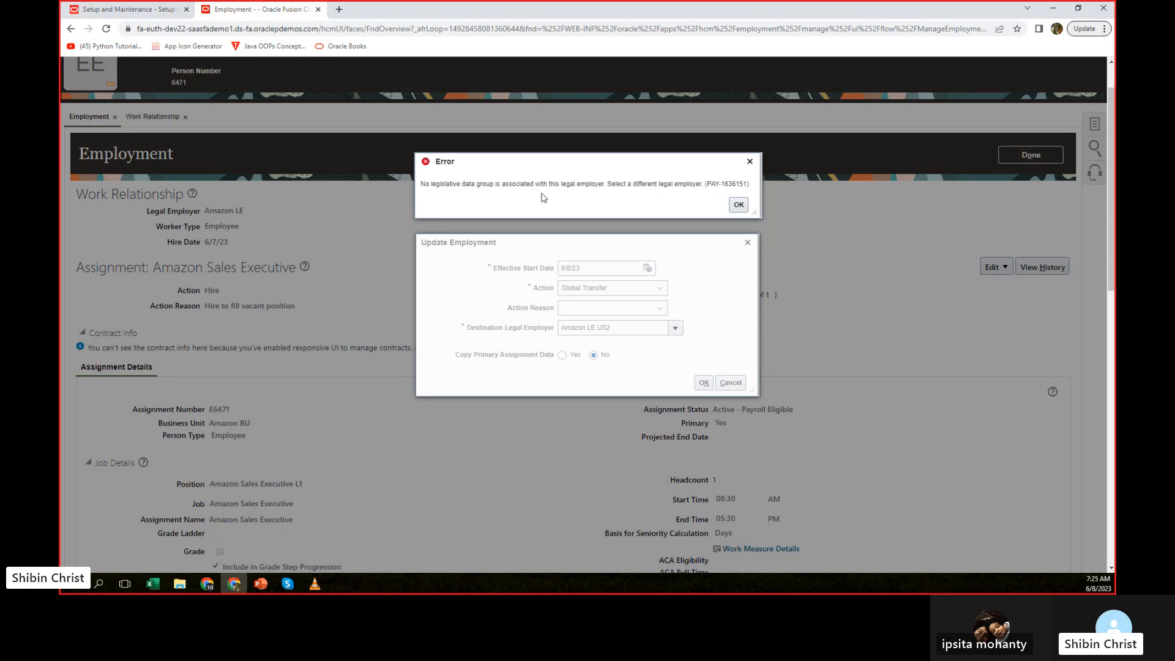
left_click(737, 206)
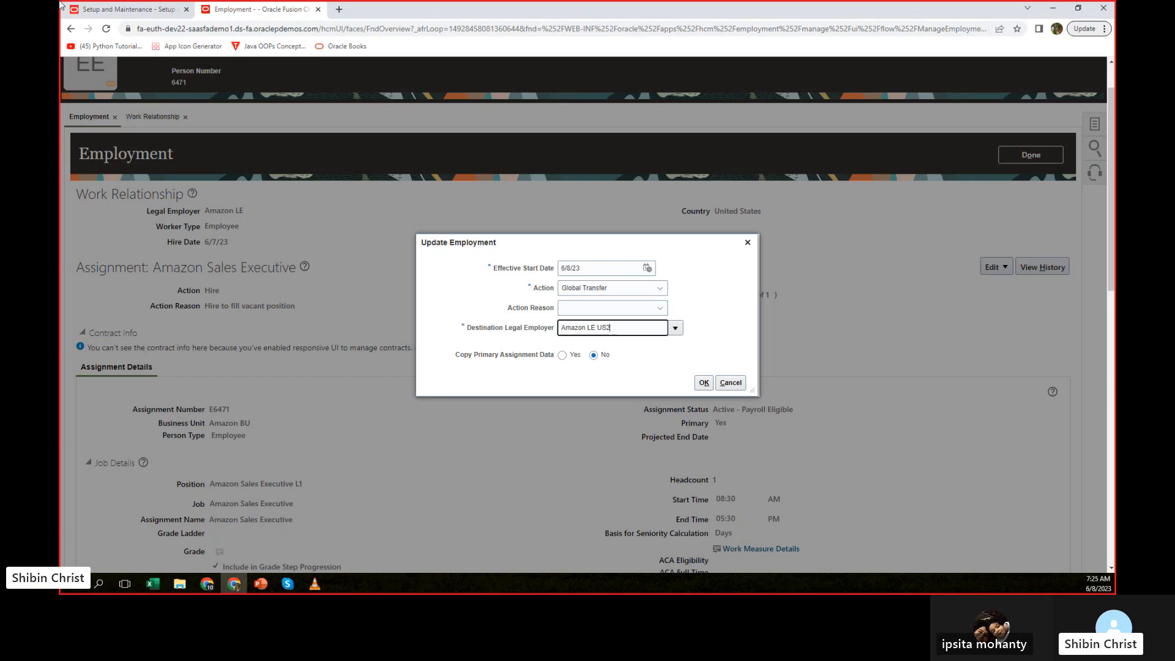
Go back to the setup browser tab and search the tasks for "assign le".
left_click(156, 11)
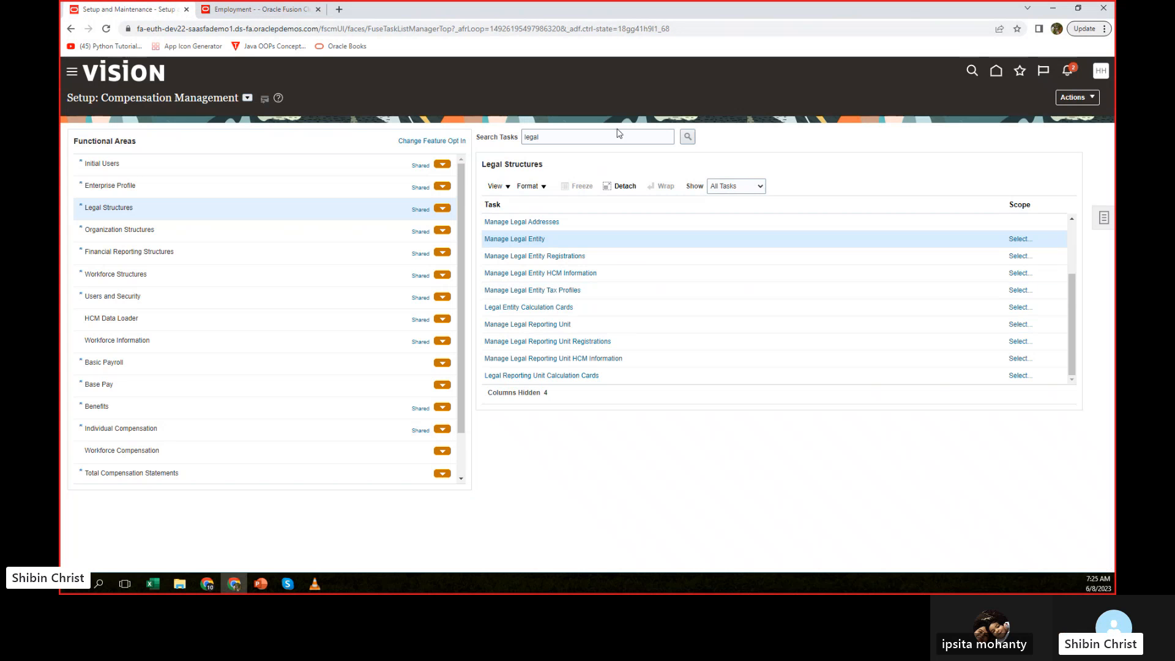
double_click(547, 140)
type("as")
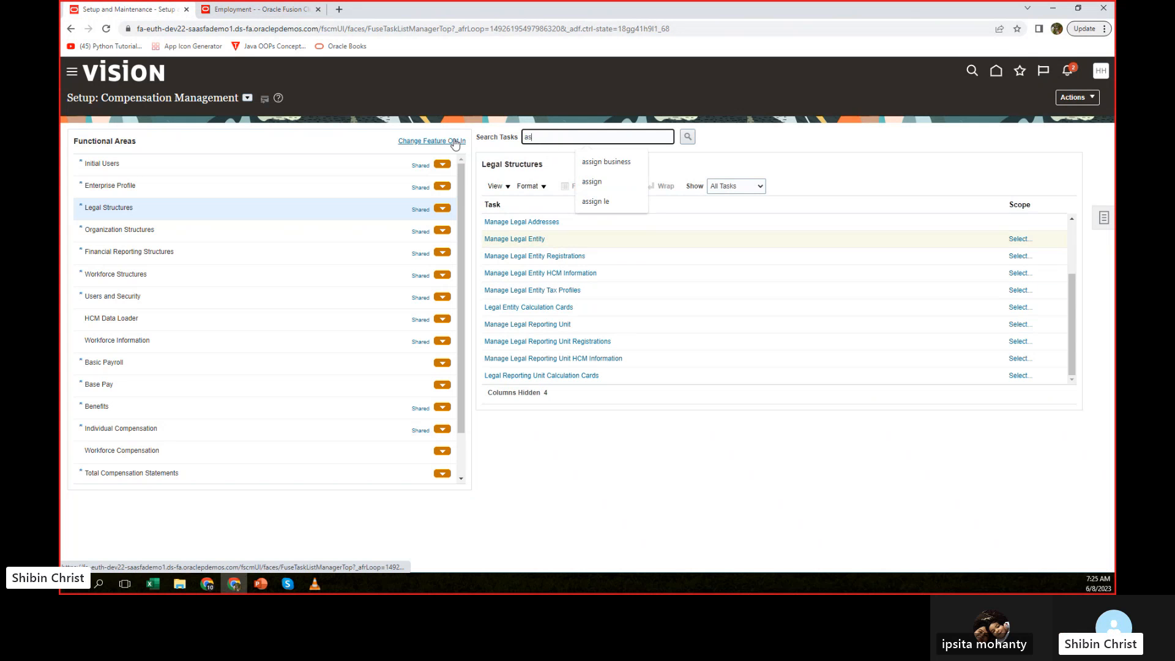
type("sign")
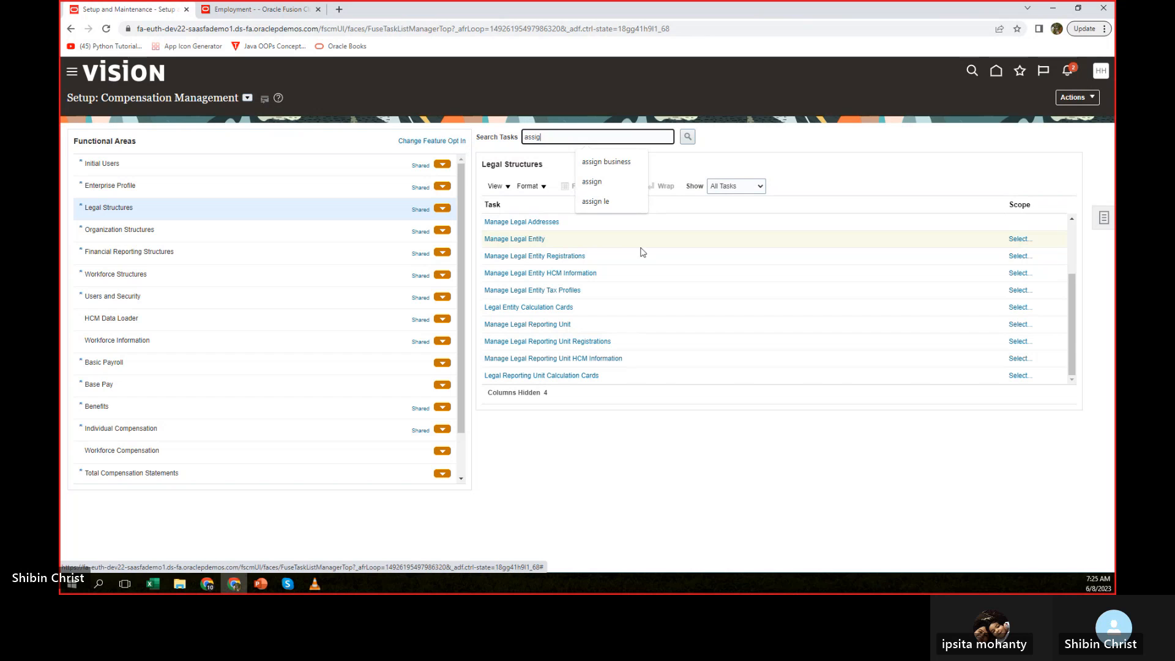
left_click(595, 202)
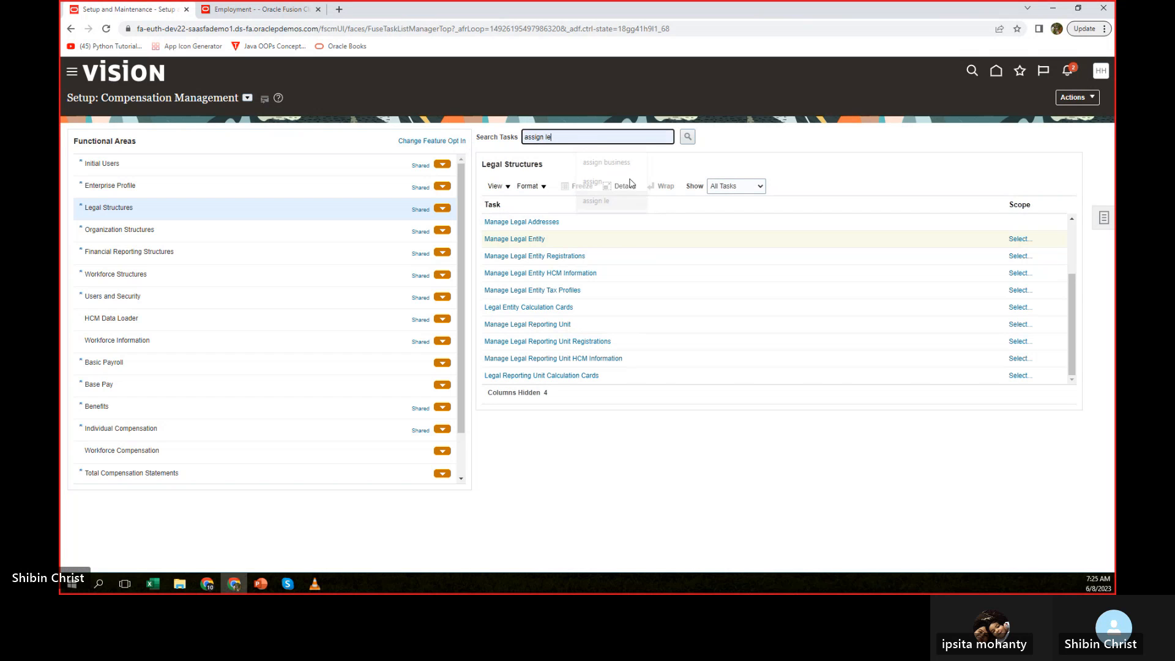
left_click(687, 137)
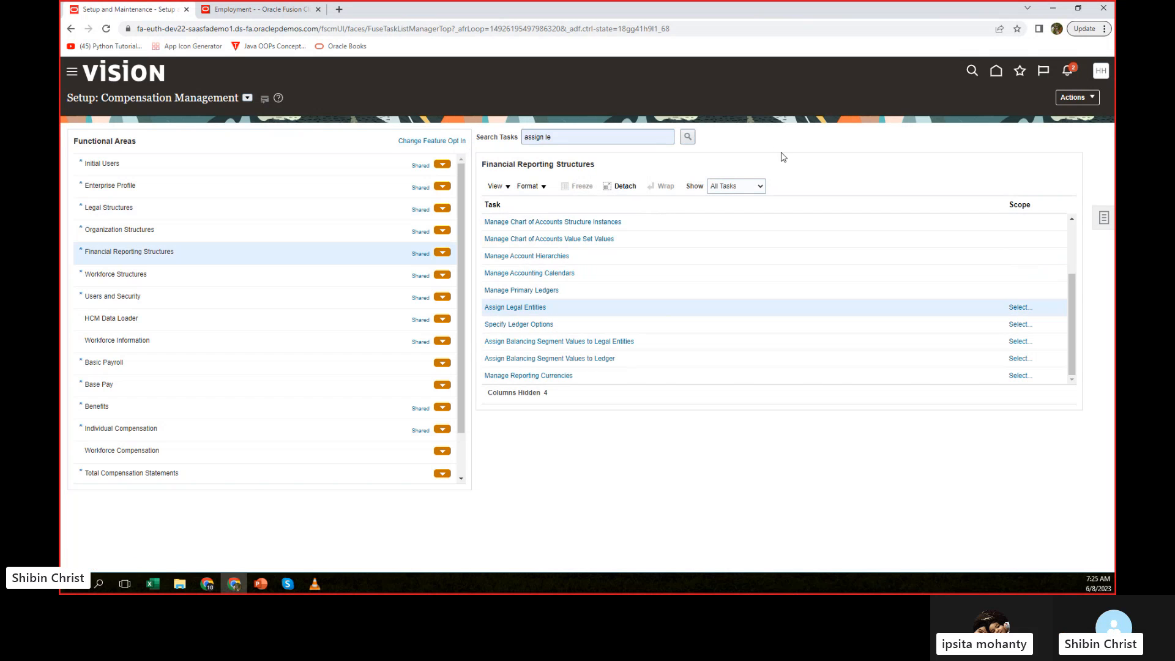
left_click(530, 308)
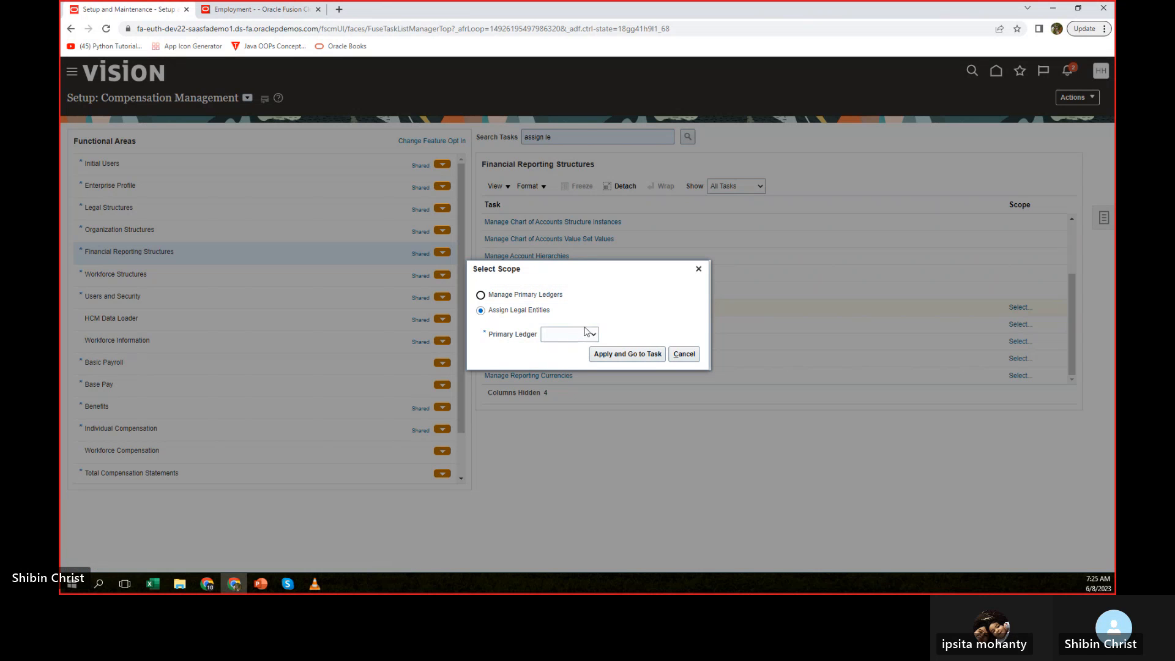
left_click(593, 333)
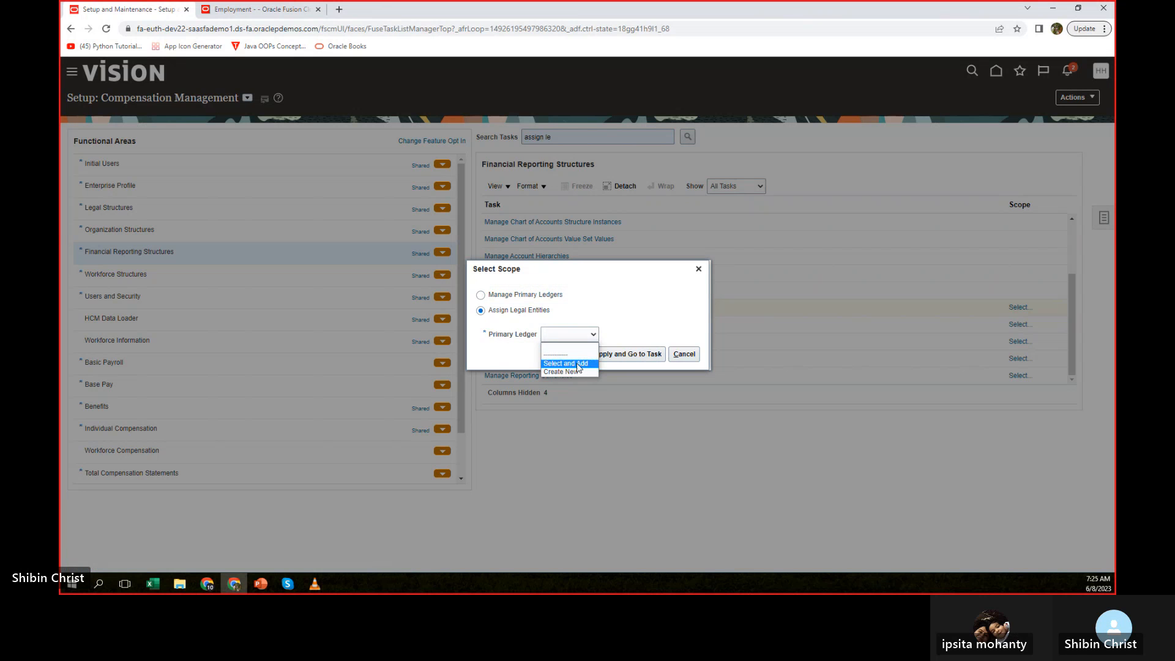
left_click(540, 372)
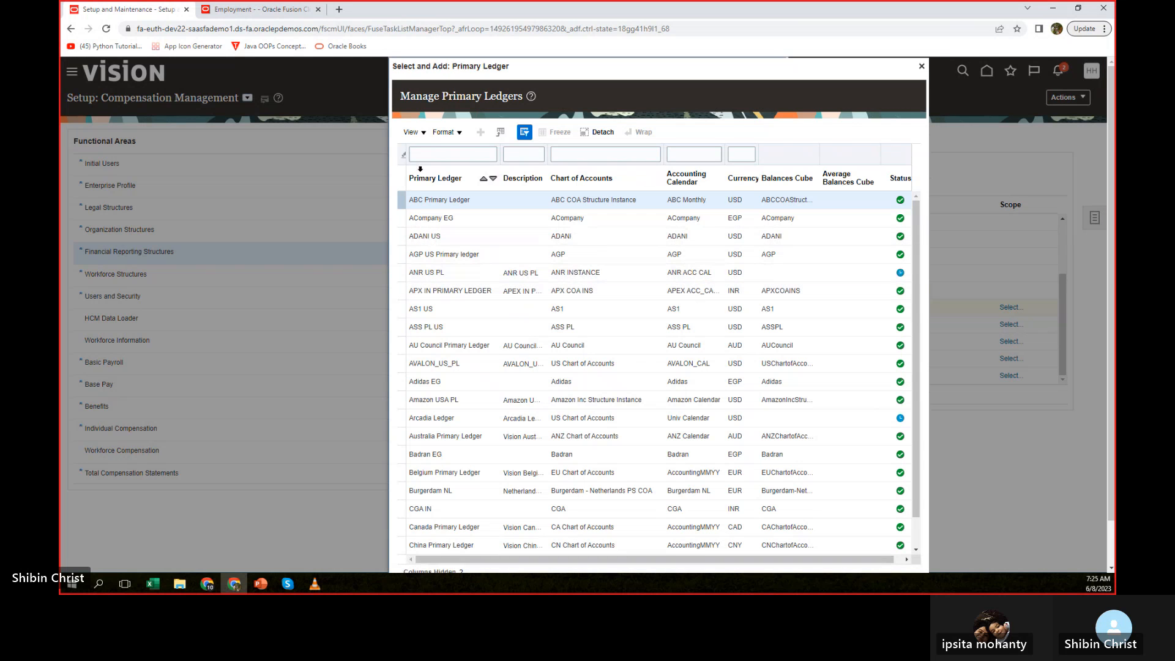
left_click(439, 155)
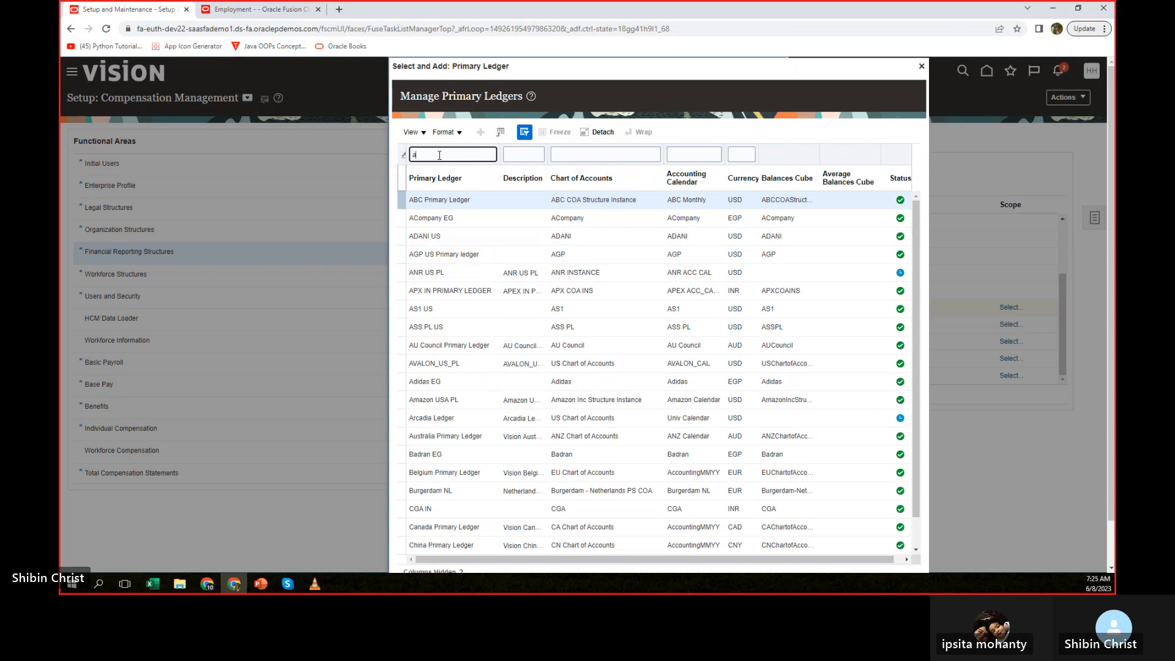
type("amazon")
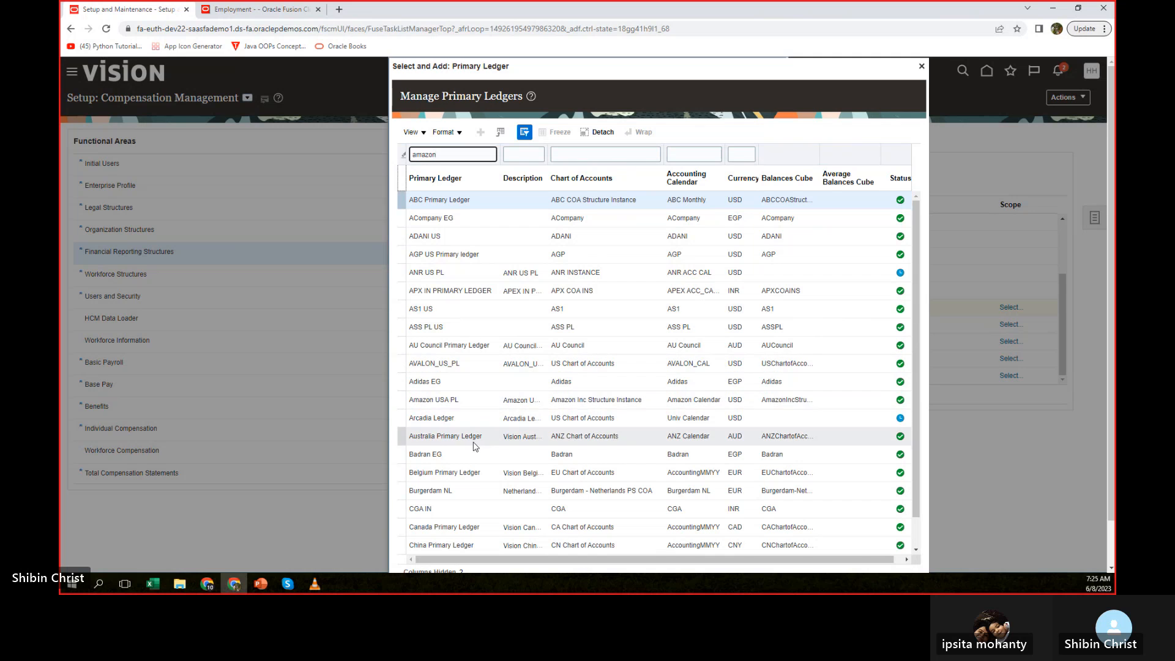
scroll(489, 392, "down", 3)
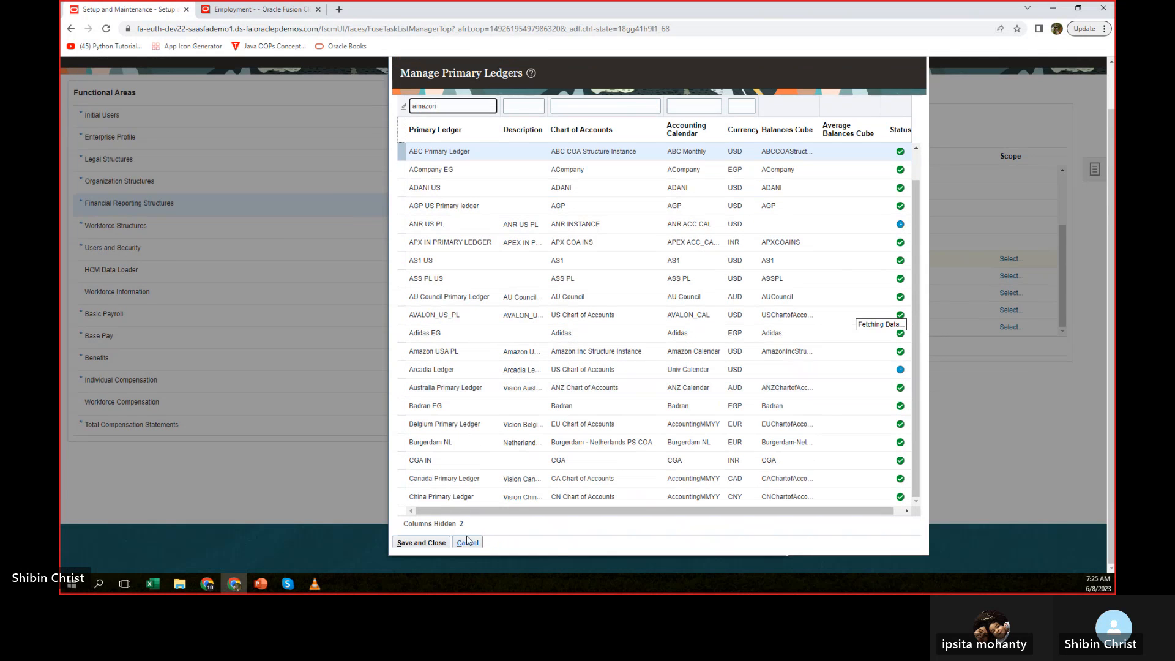
scroll(468, 538, "up", 2)
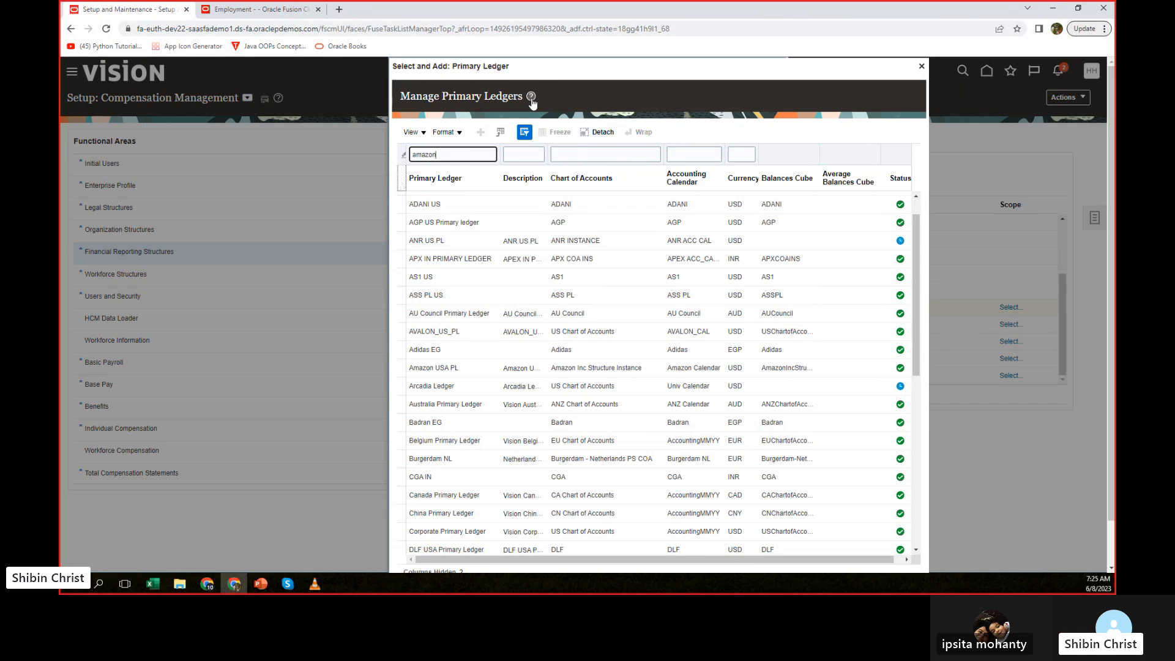
left_click(921, 66)
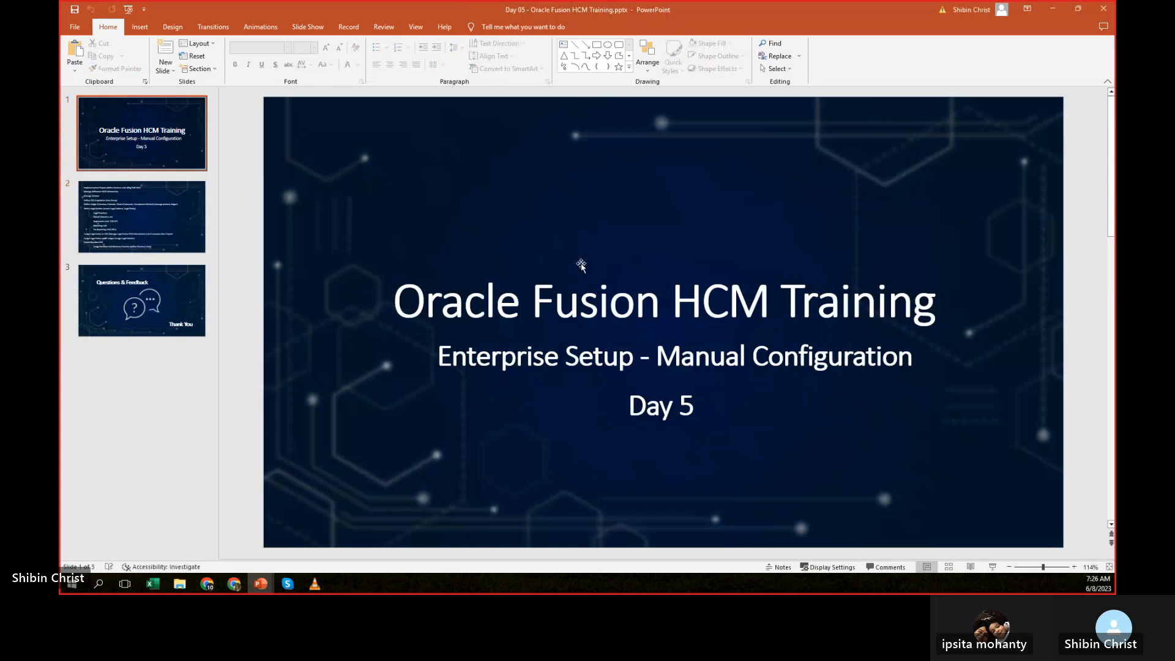
Consult the enterprise setup checklist on the second slide of the Day 05 PowerPoint deck, and return to the setup page in the browser.
left_click(142, 216)
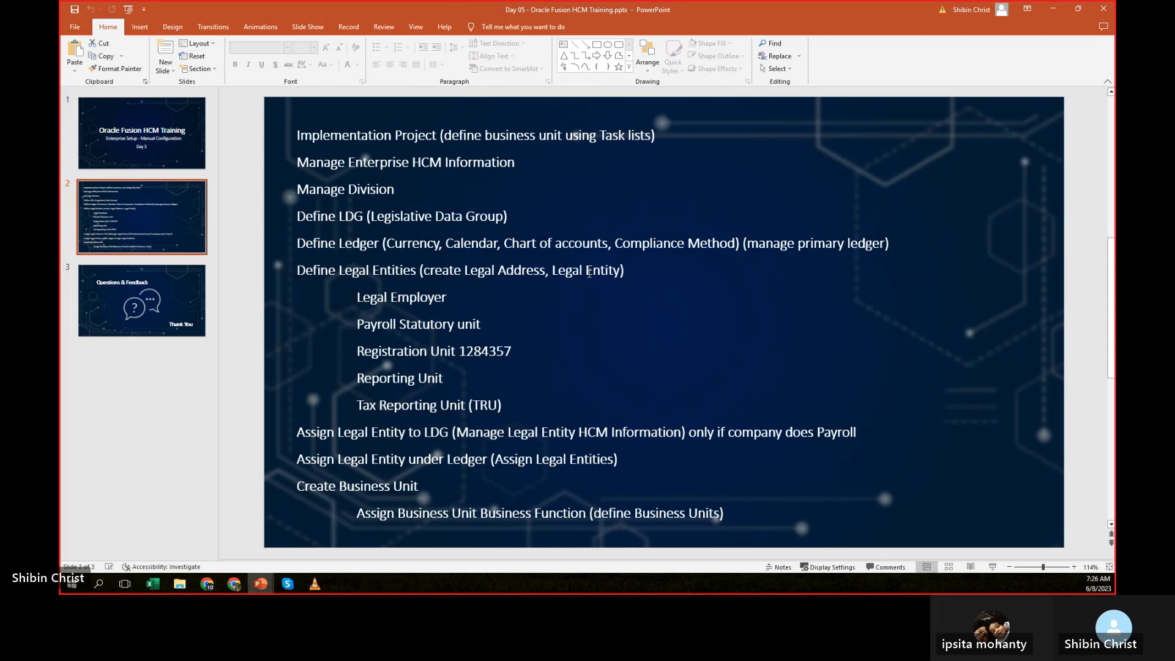
left_click(585, 272)
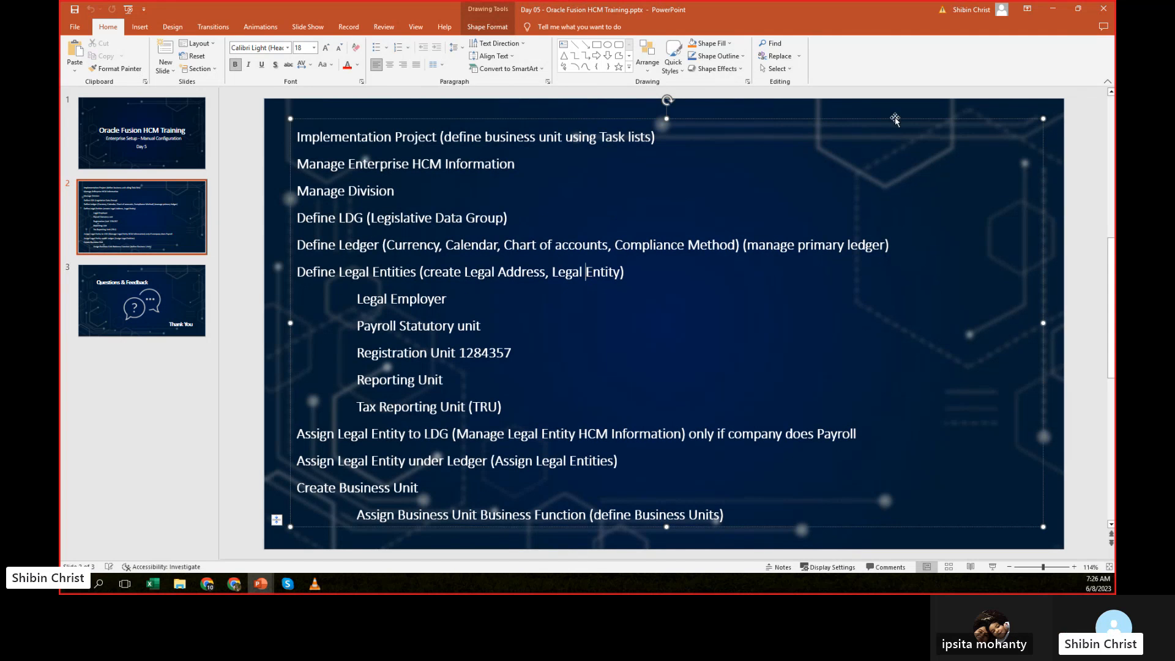
left_click(1052, 9)
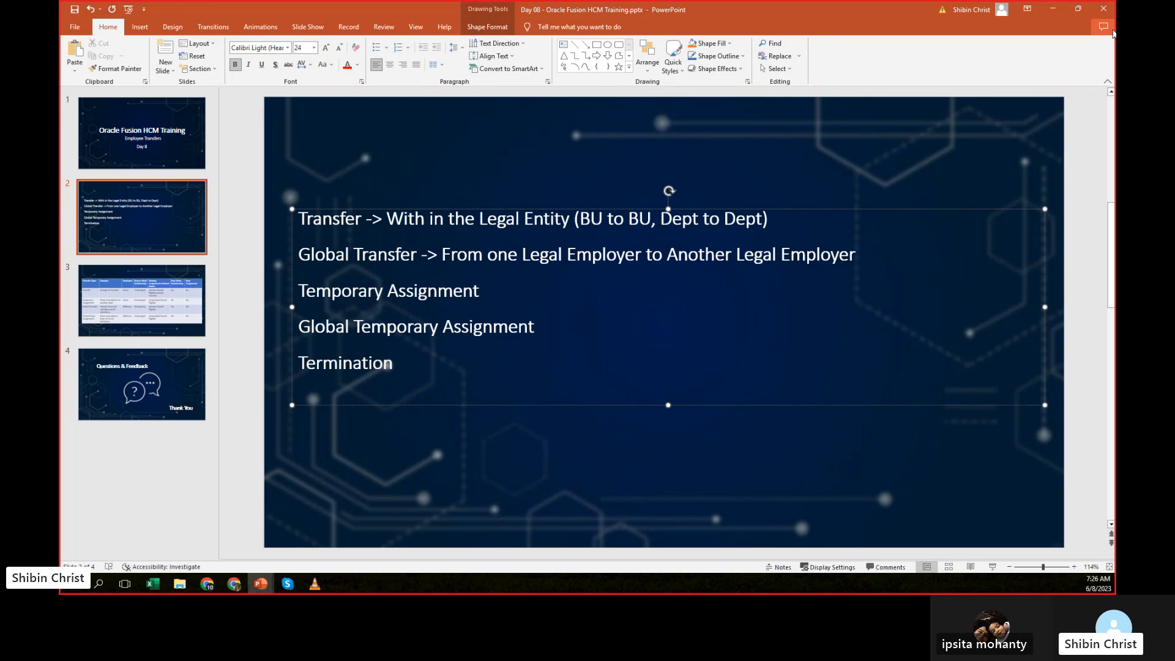
key("alt+Tab")
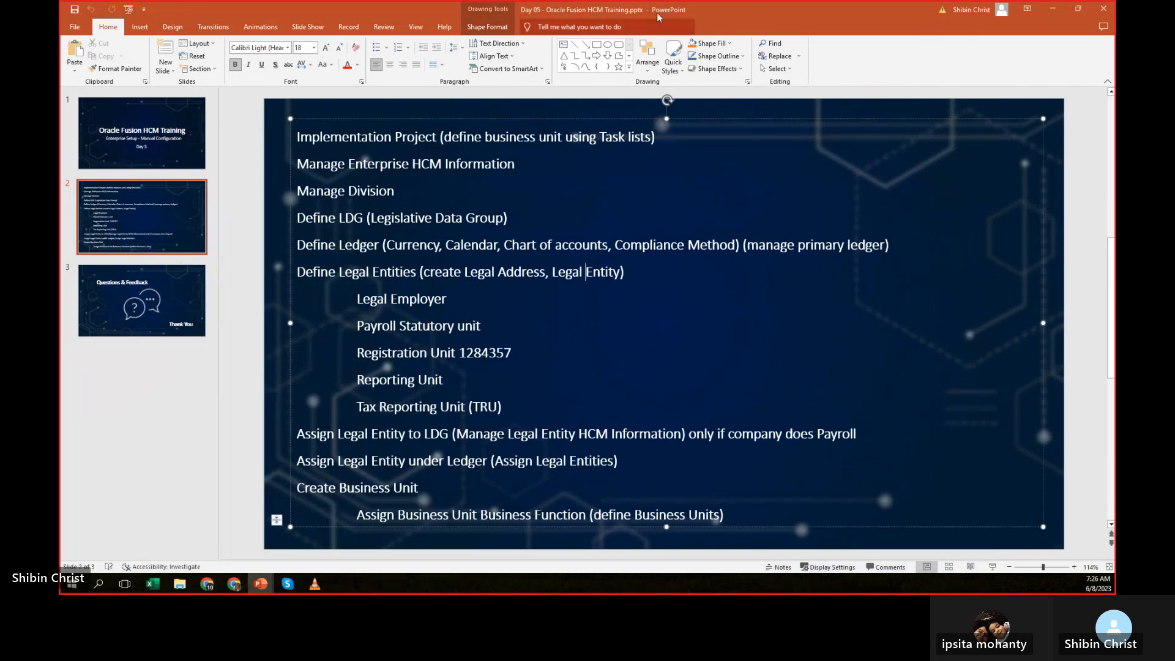
left_click_drag(661, 12, 819, 591)
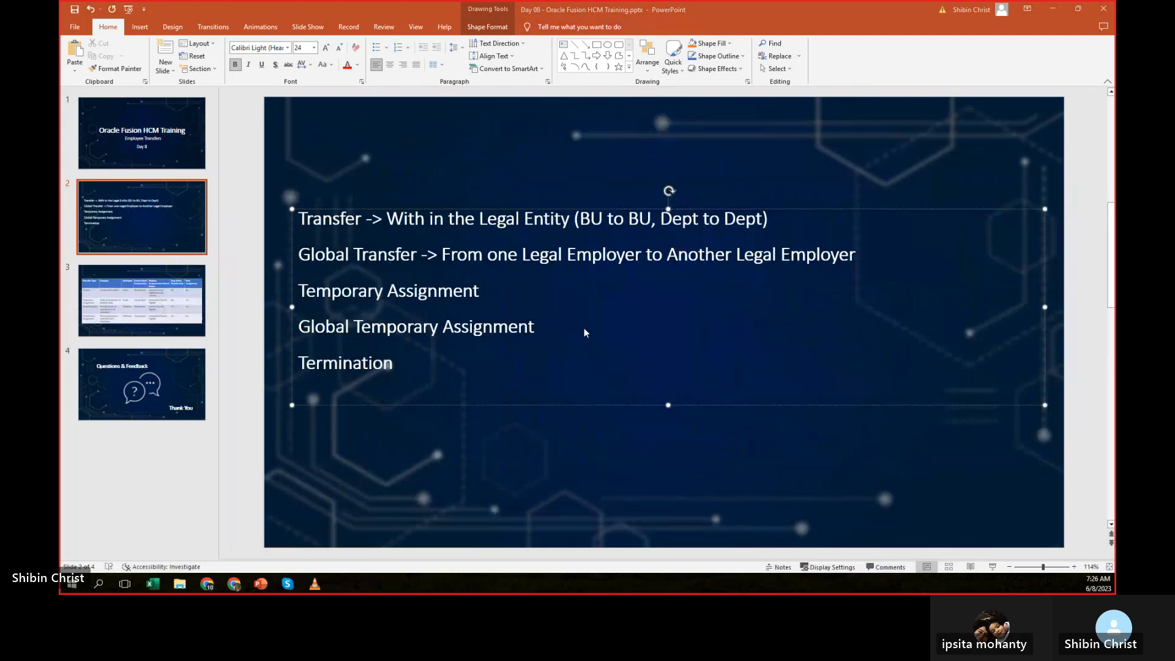
key("alt+Tab")
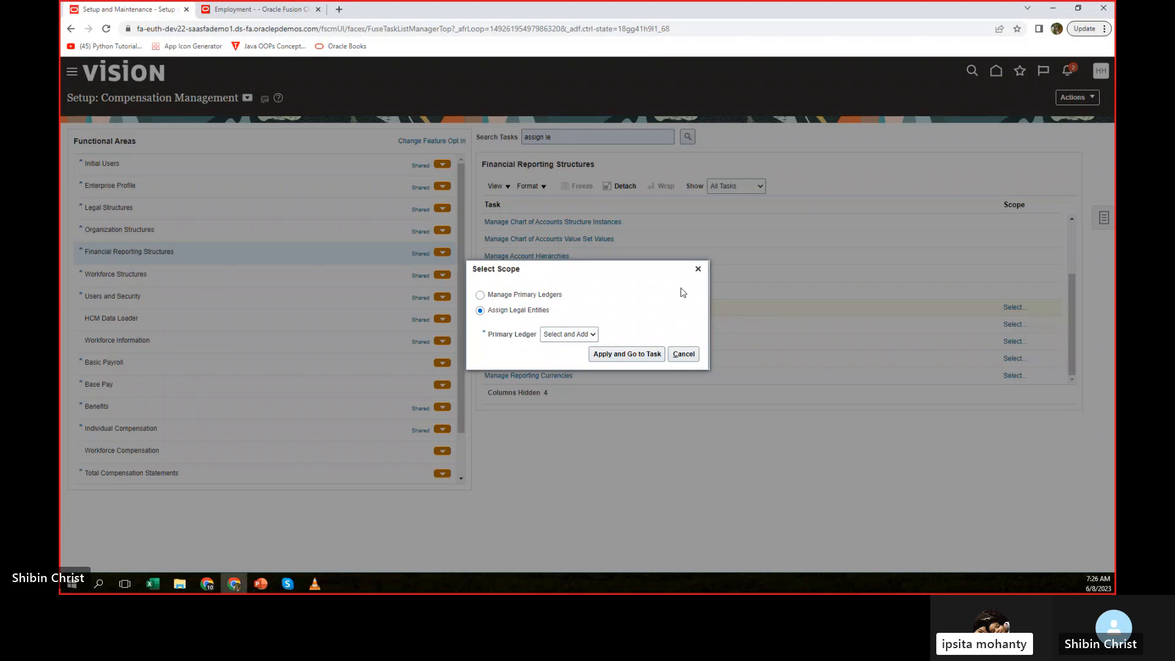
Cancel the Assign Legal Entities scope selection and search the setup tasks for "manage legal".
left_click(680, 354)
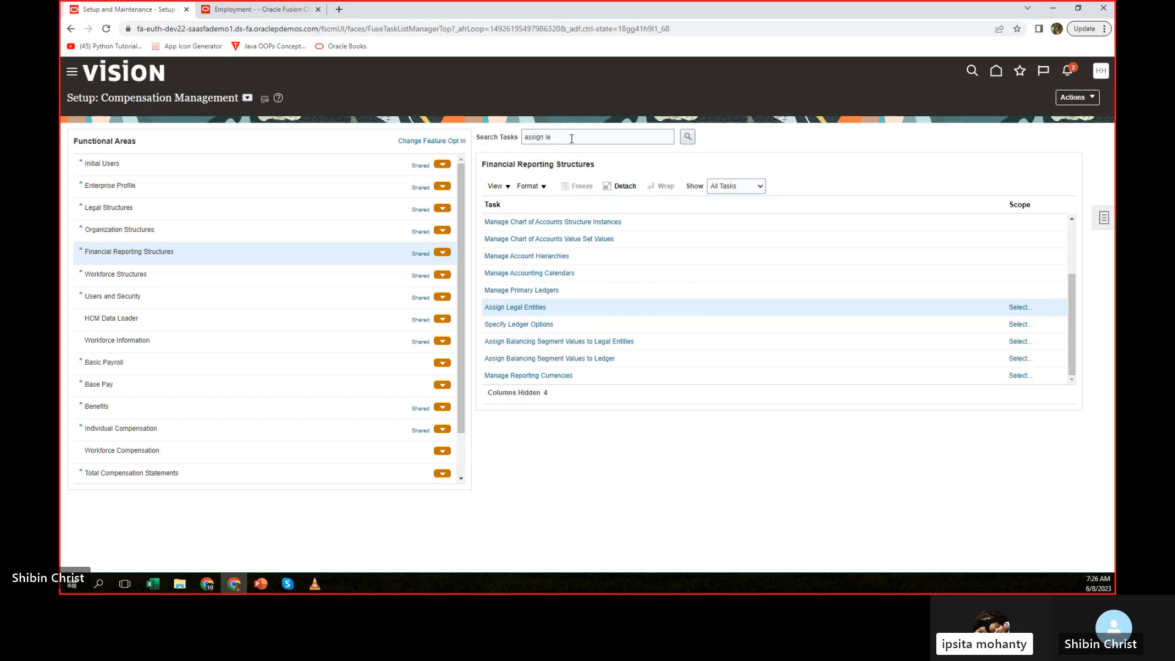
left_click(571, 138)
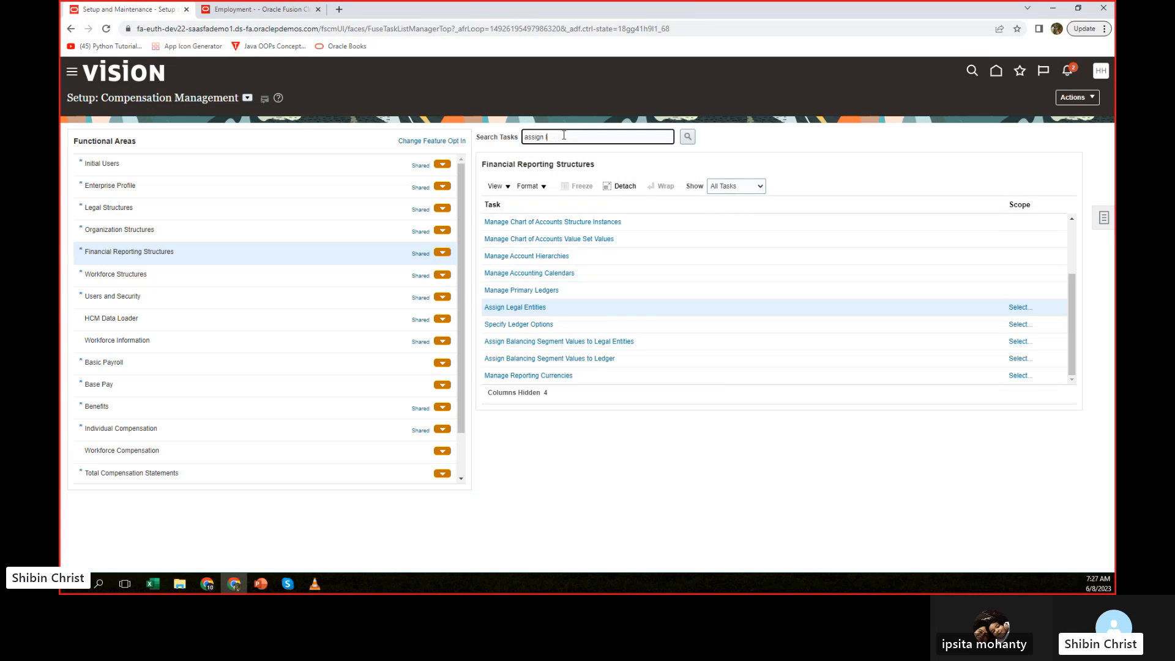
key("BackSpace")
key("BackSpace")
key("BackSpace")
key("BackSpace")
key("BackSpace")
key("BackSpace")
key("BackSpace")
key("BackSpace")
type("ma")
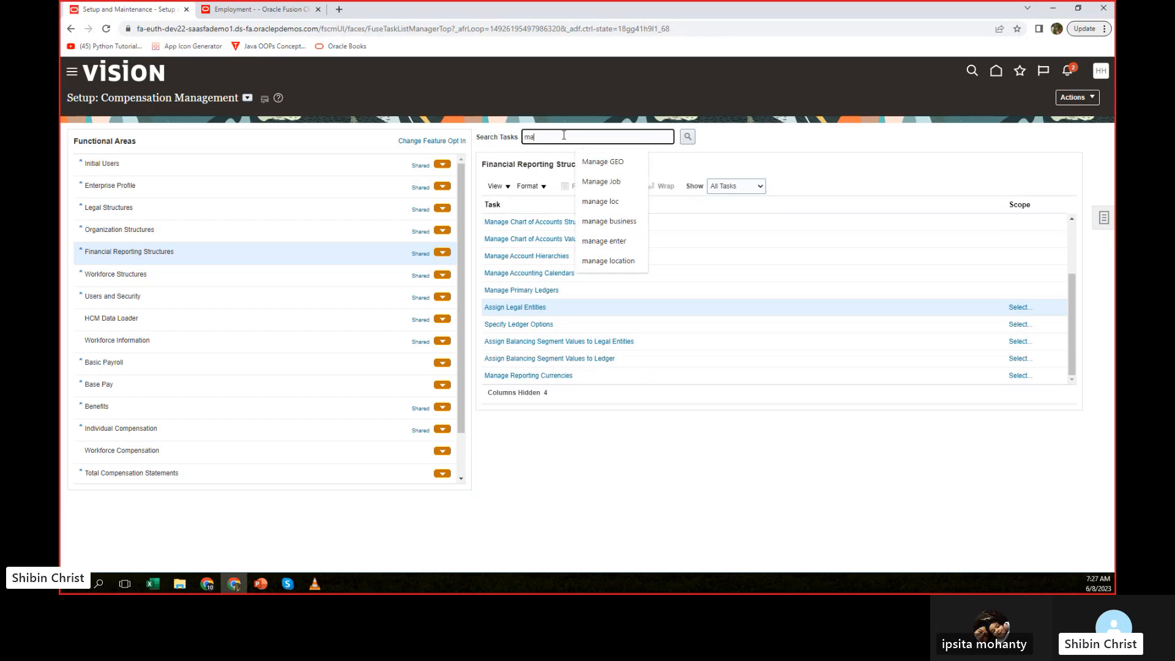
type("mage")
key("BackSpace")
key("BackSpace")
key("BackSpace")
key("BackSpace")
key("BackSpace")
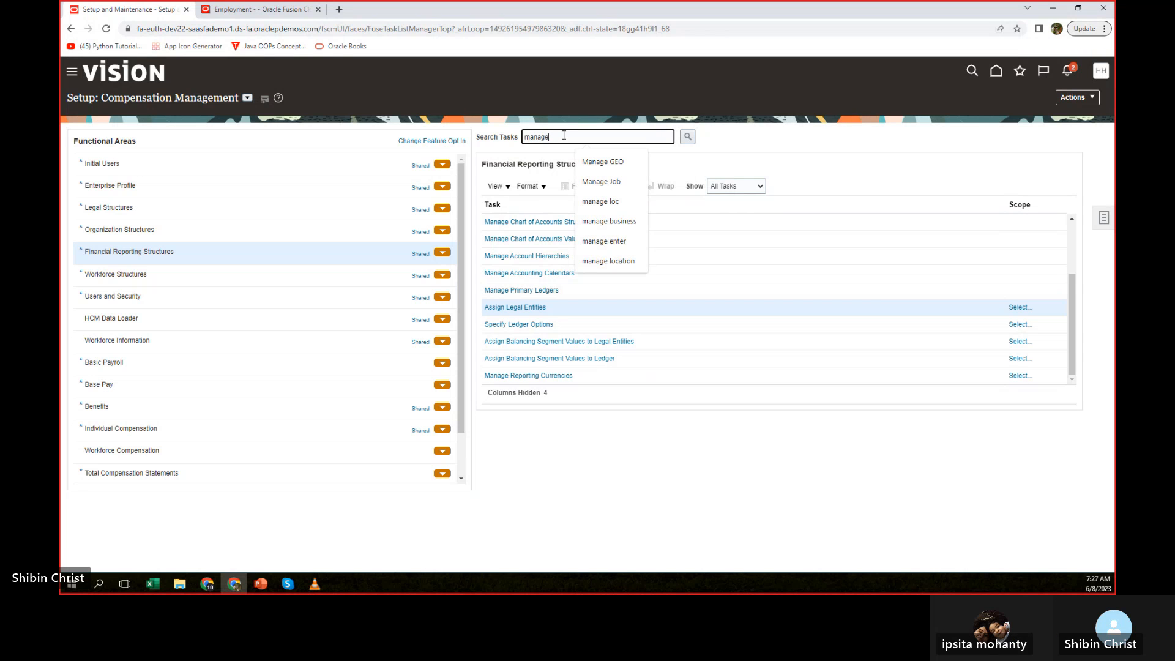
type("le")
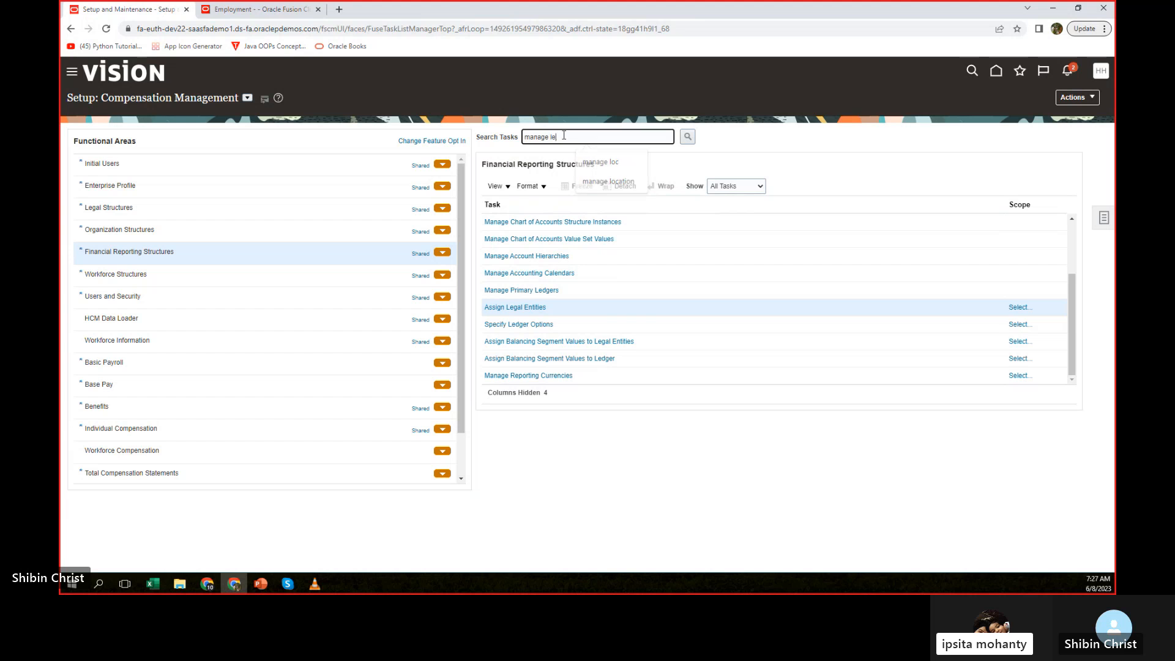
type("gal")
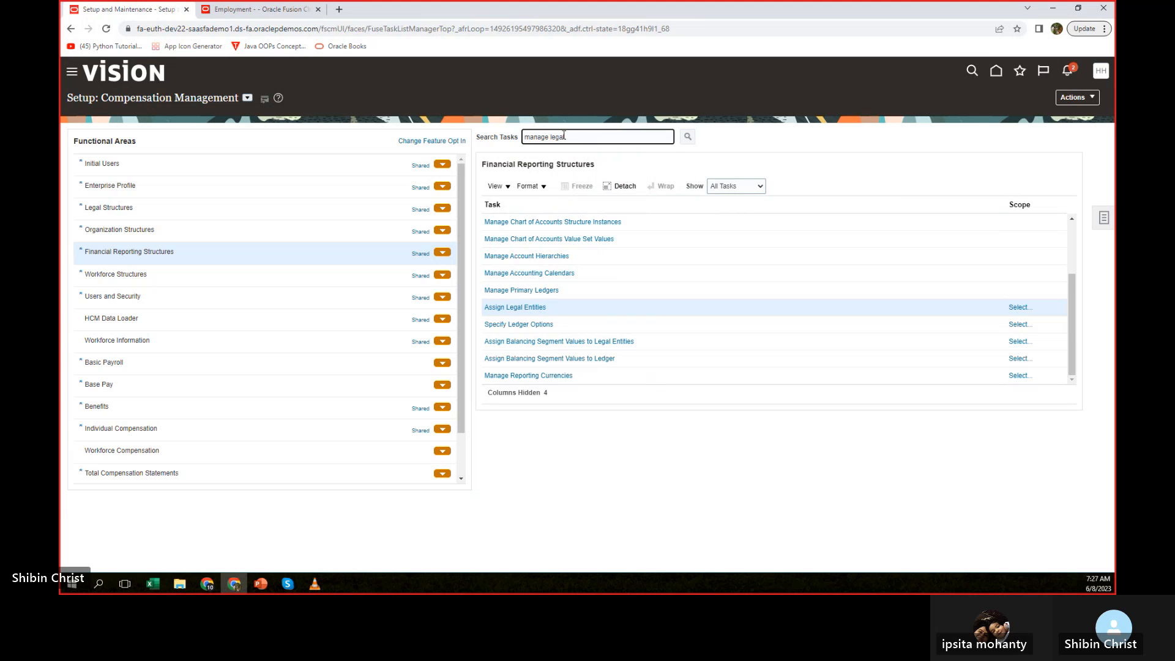
key("Return")
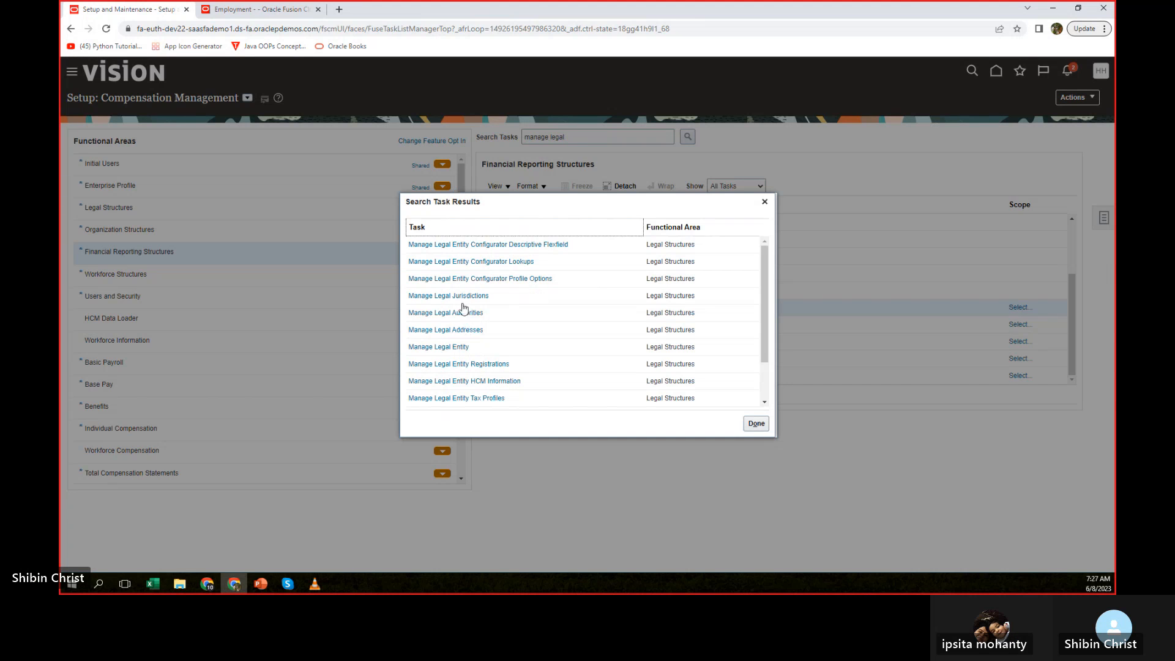
Open Manage Legal Entity HCM Information with Amazon LE US2 as its scope, finding the entity by searching for "amazon".
left_click(456, 382)
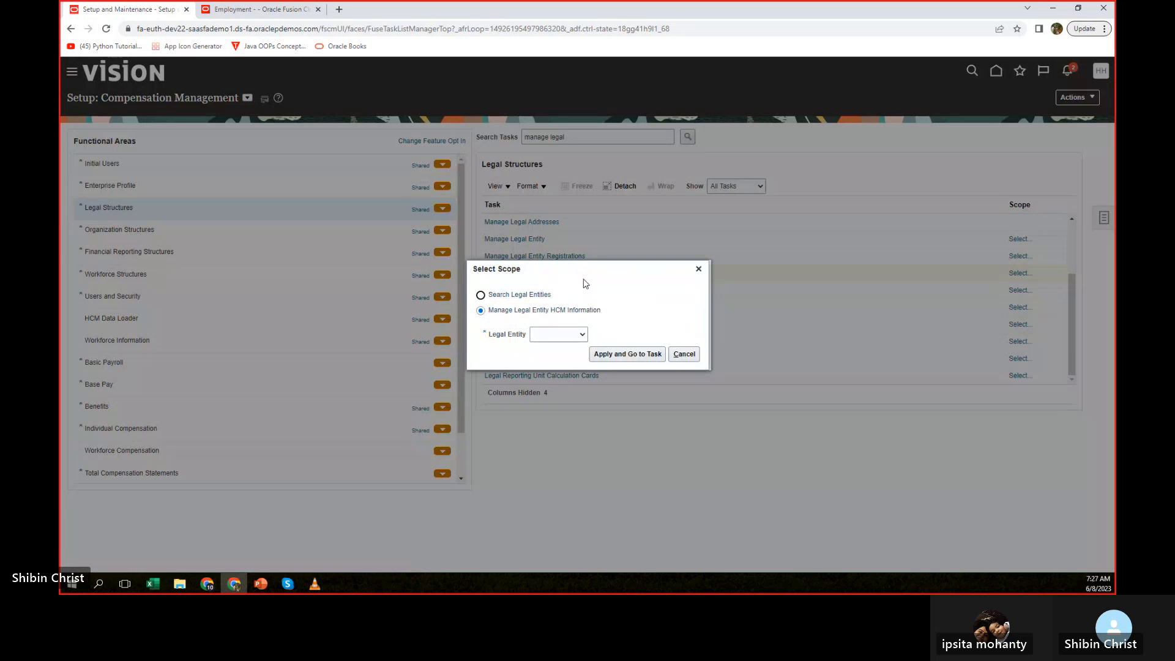
left_click(583, 336)
left_click(554, 363)
left_click(629, 355)
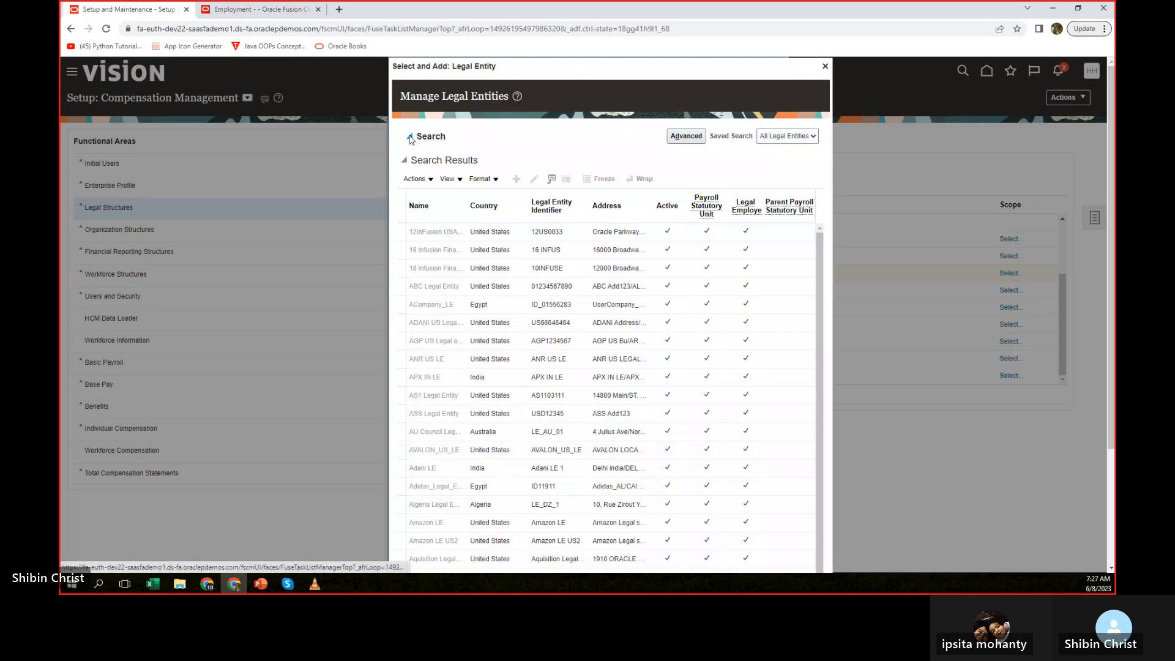
left_click(419, 137)
left_click(476, 155)
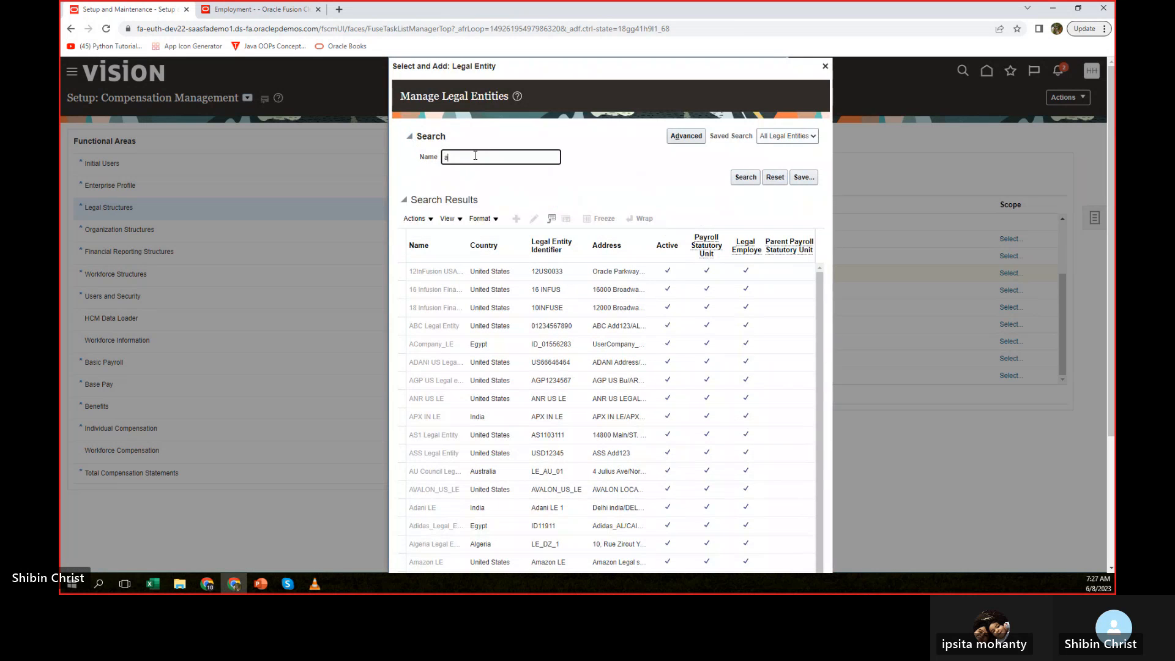
left_click(745, 178)
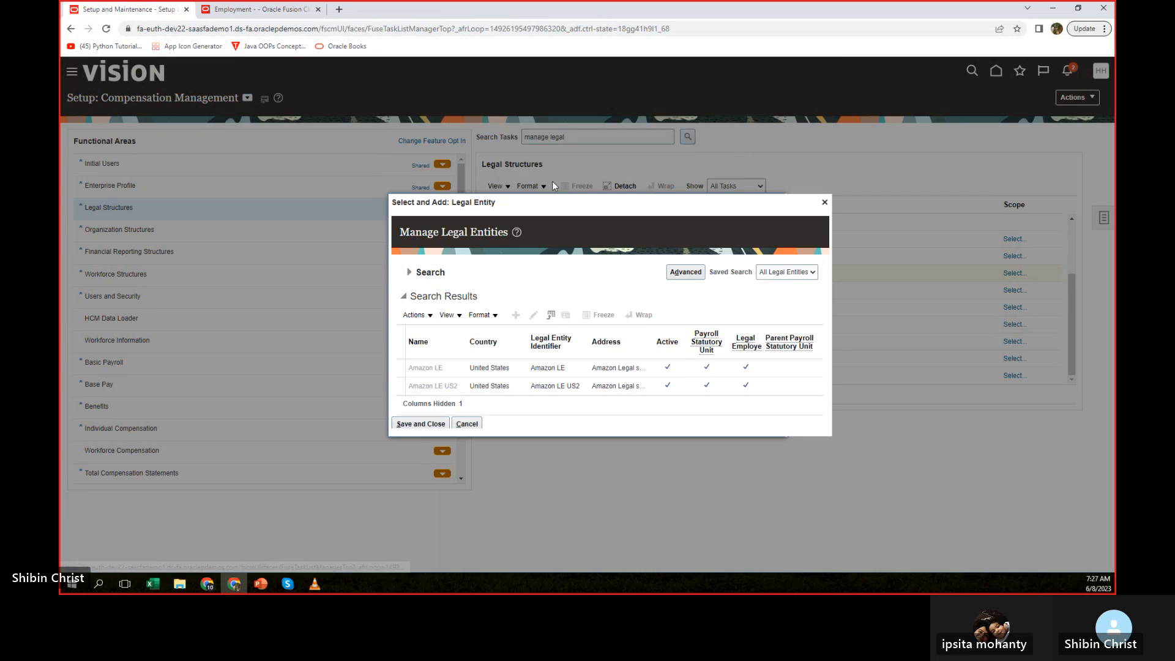
left_click(481, 385)
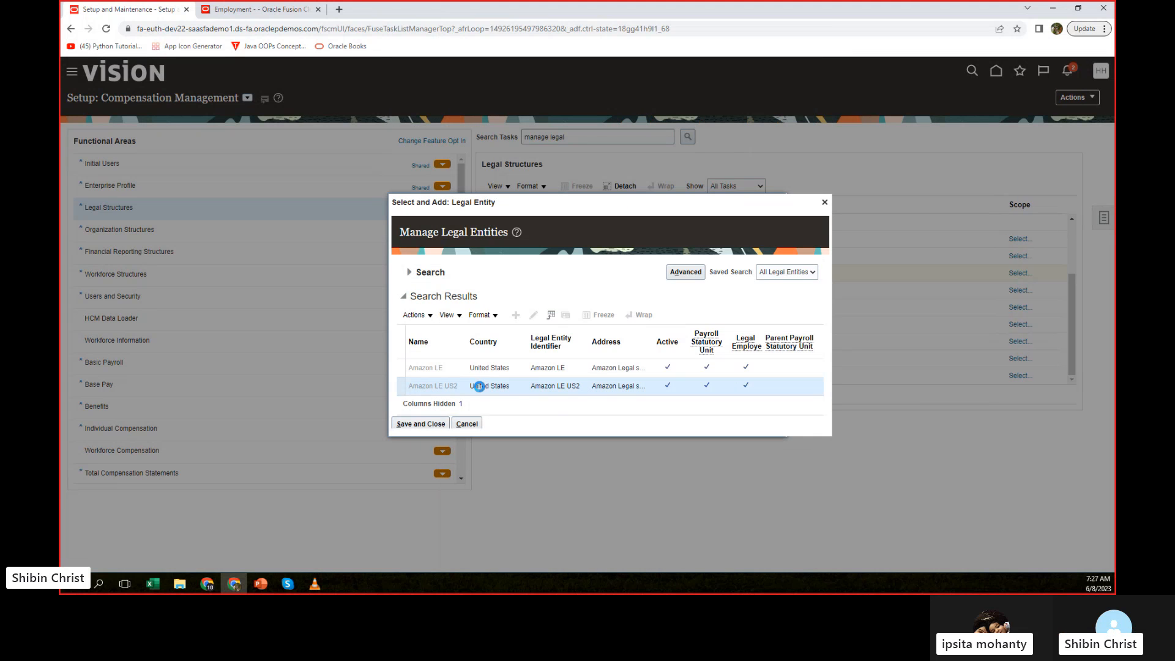
left_click(421, 423)
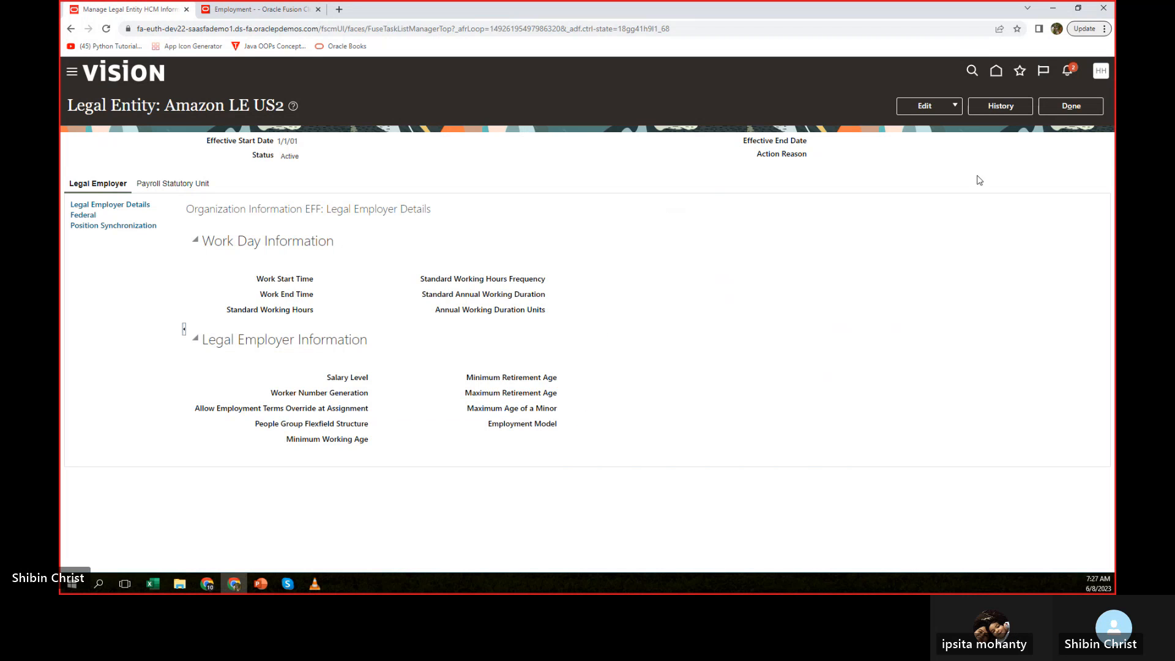
Start an update of the Payroll Statutory Unit details for Amazon LE US2 with effective start date 1/1/01 and no action reason.
left_click(148, 184)
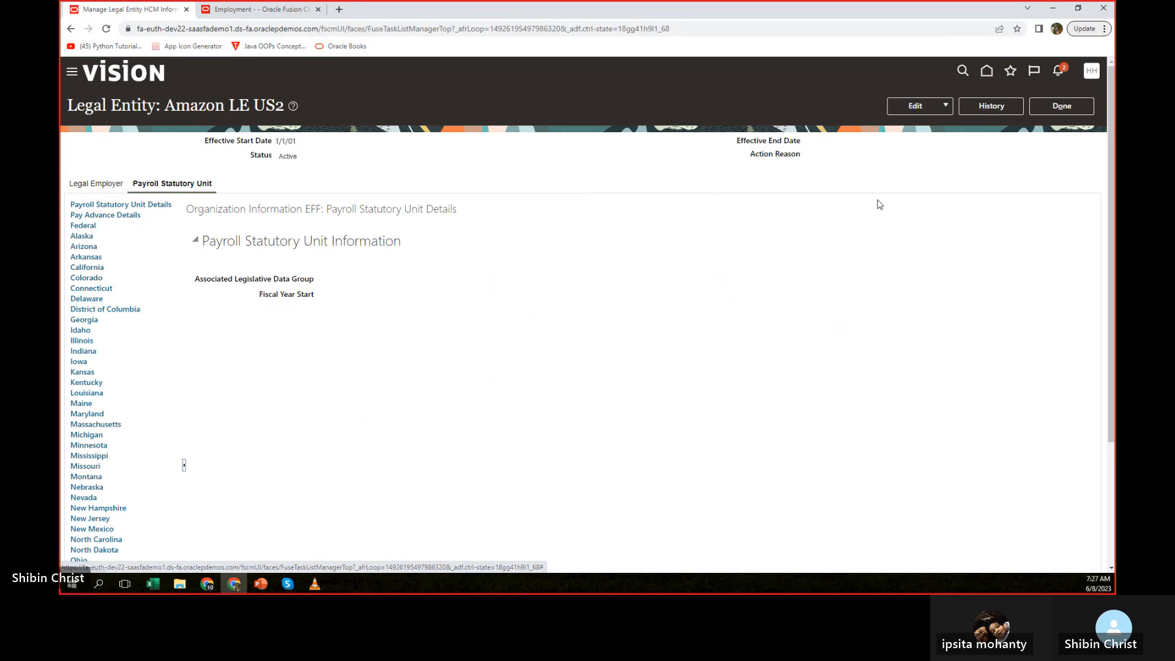
left_click(944, 105)
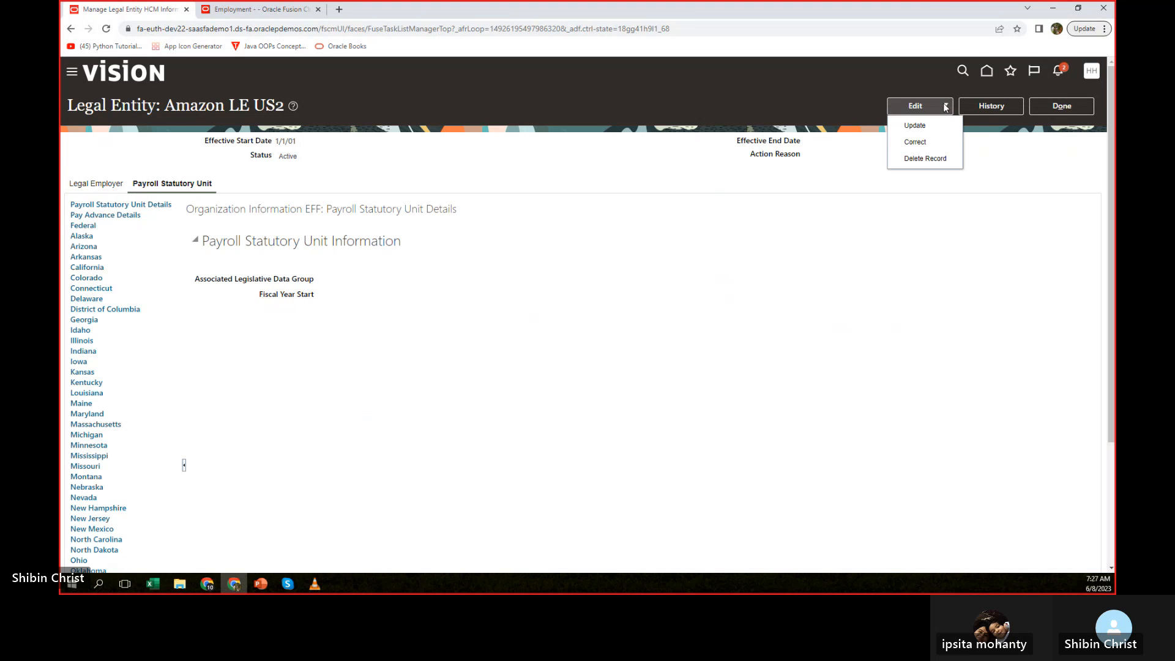
left_click(915, 125)
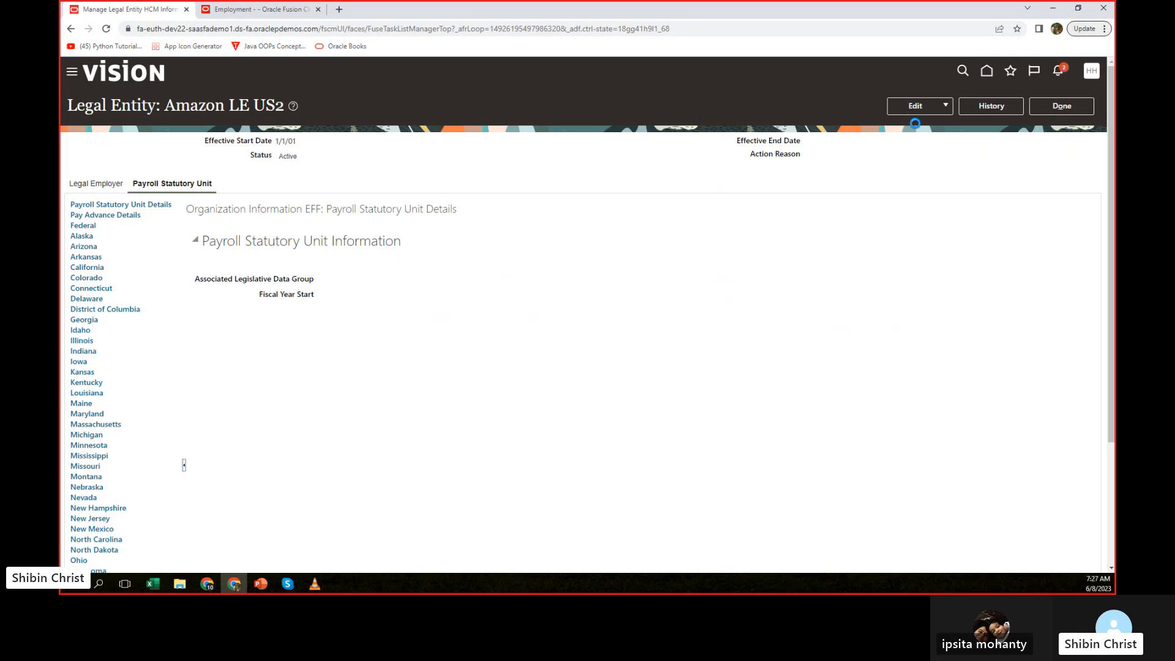
left_click(944, 106)
left_click(944, 107)
left_click(944, 106)
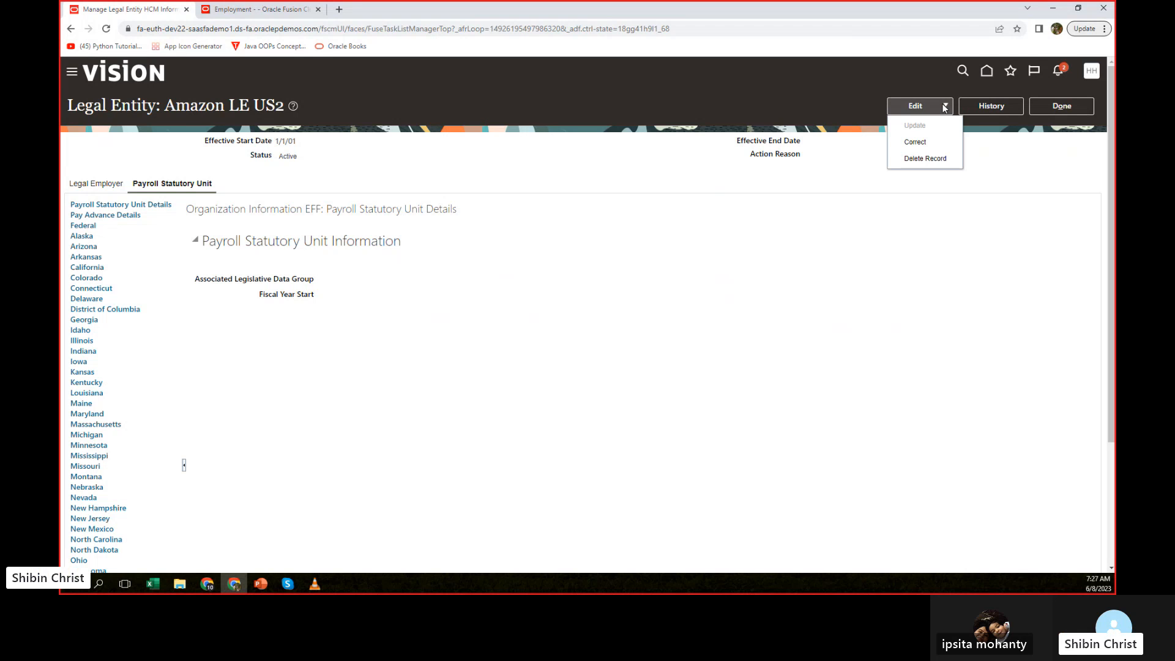
left_click(654, 271)
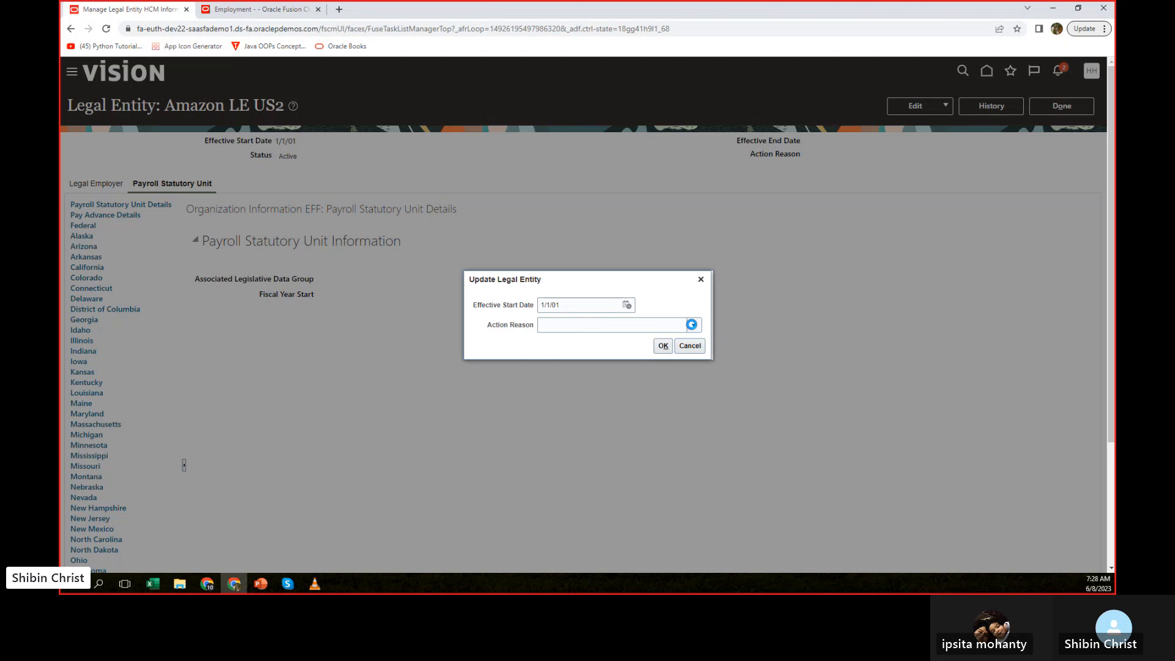
left_click(693, 326)
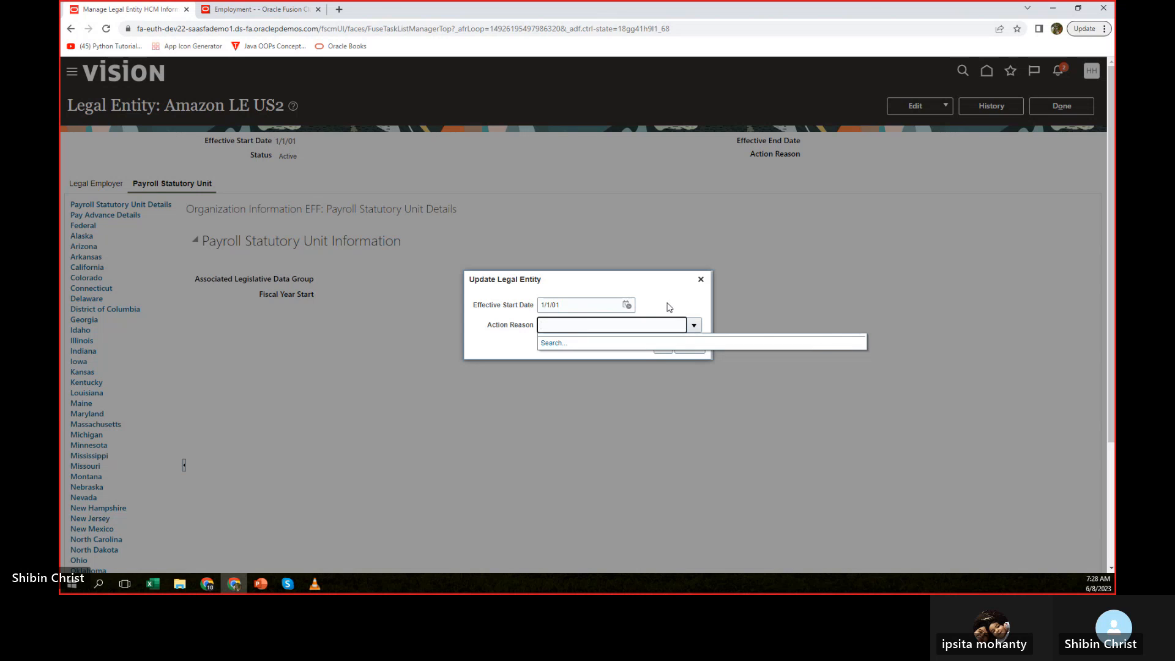
left_click(670, 307)
left_click(659, 346)
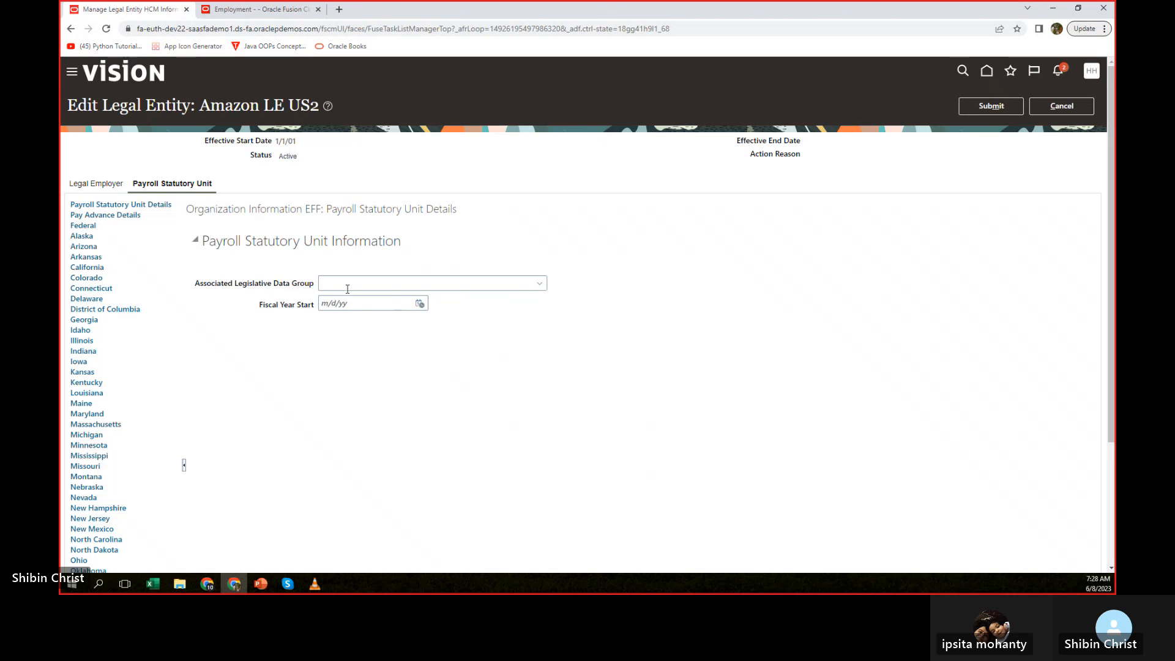
Set the Associated Legislative Data Group to Amazon LDG, finding it by searching for "amazon".
left_click(540, 284)
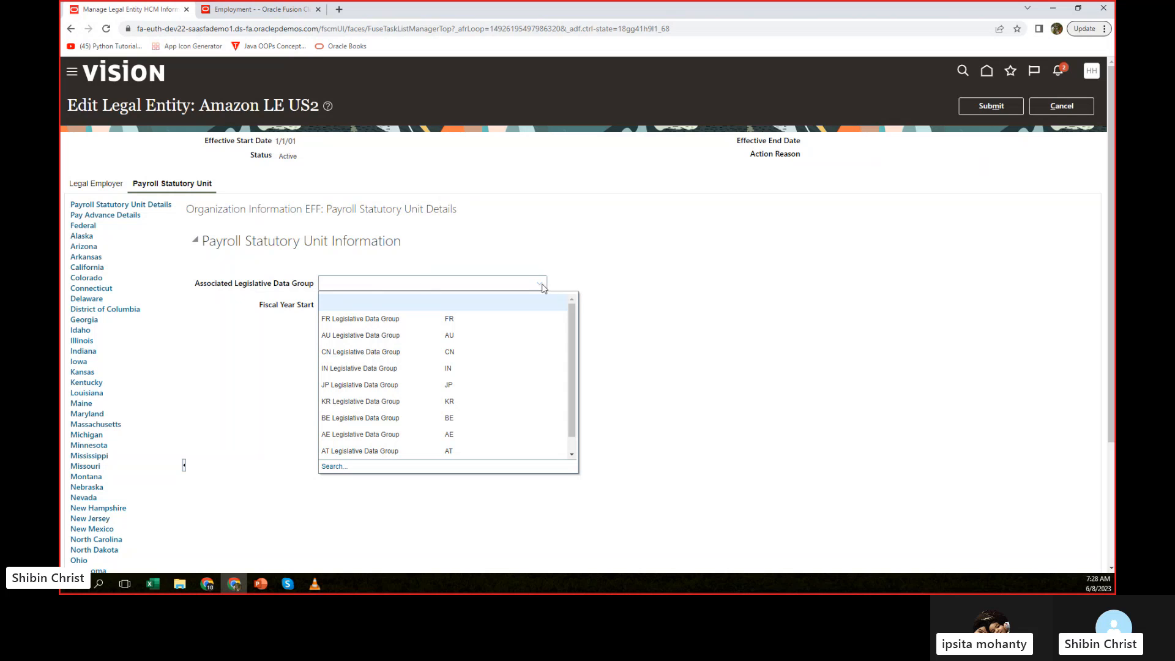
left_click(423, 285)
type("amaz")
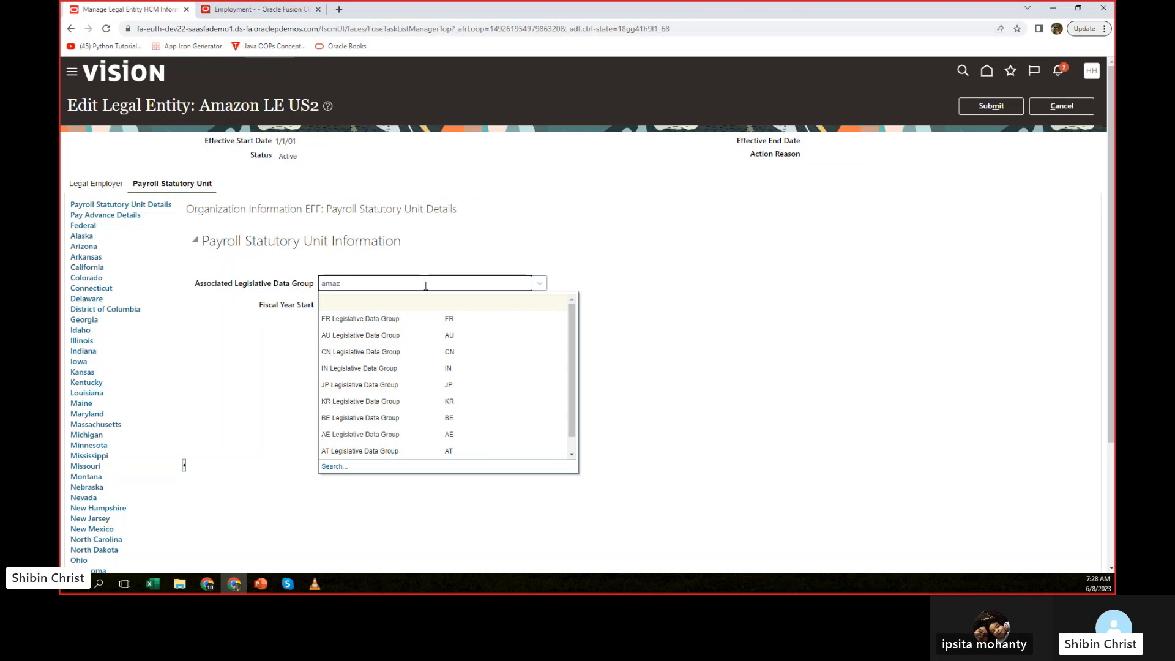
type("on")
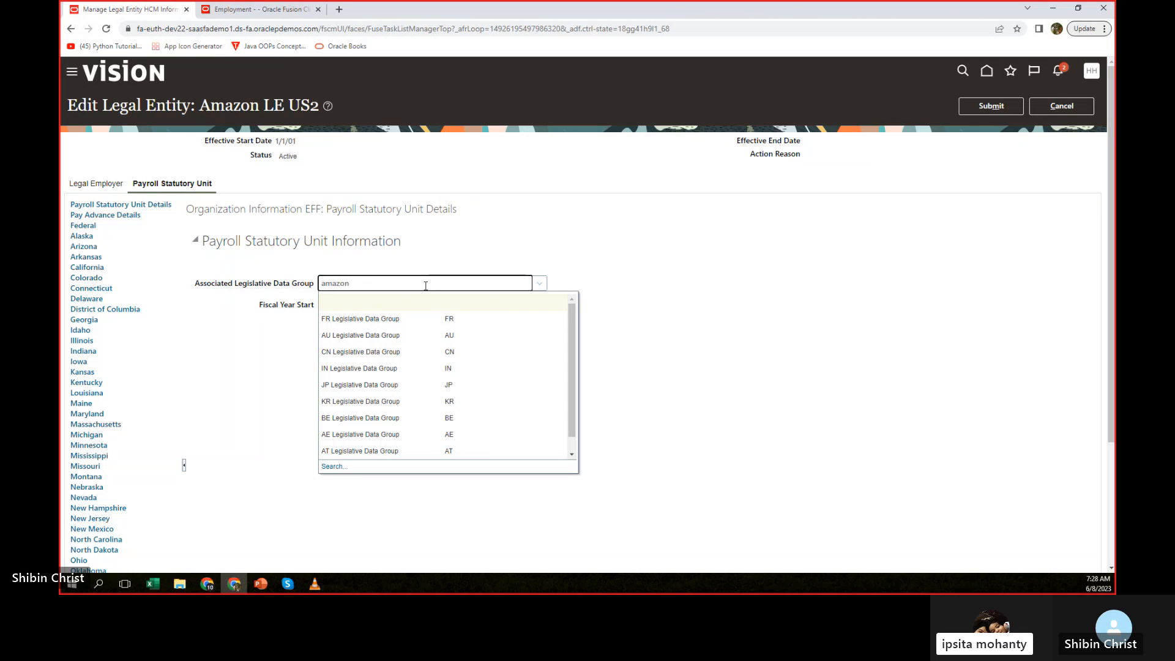
left_click(336, 466)
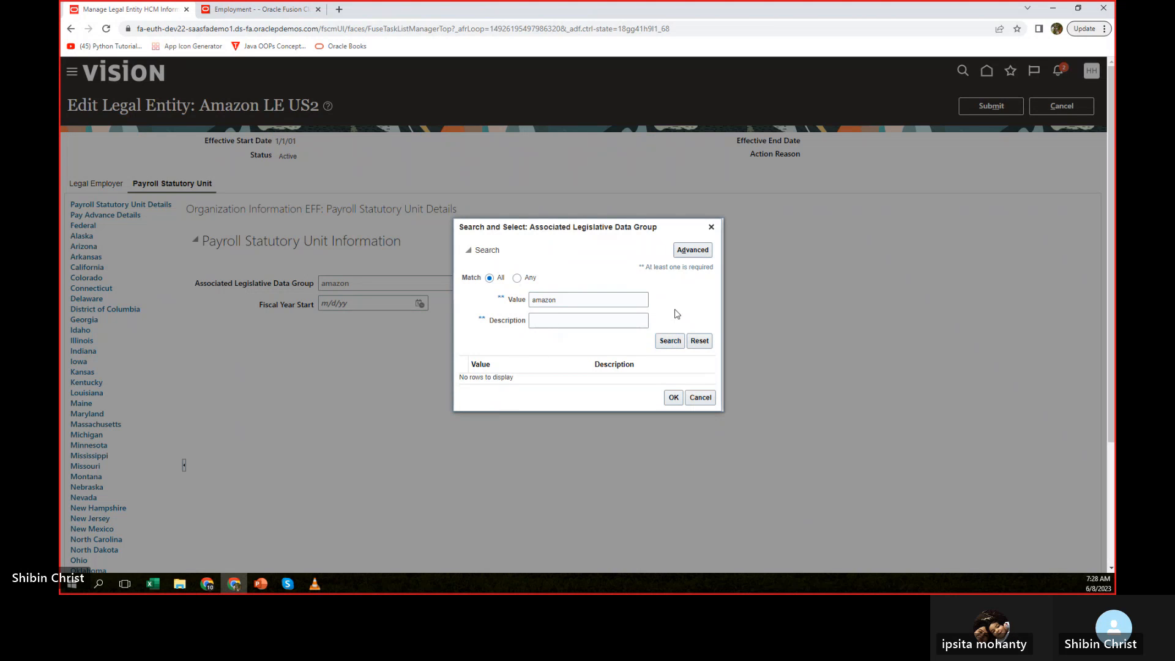
left_click(509, 377)
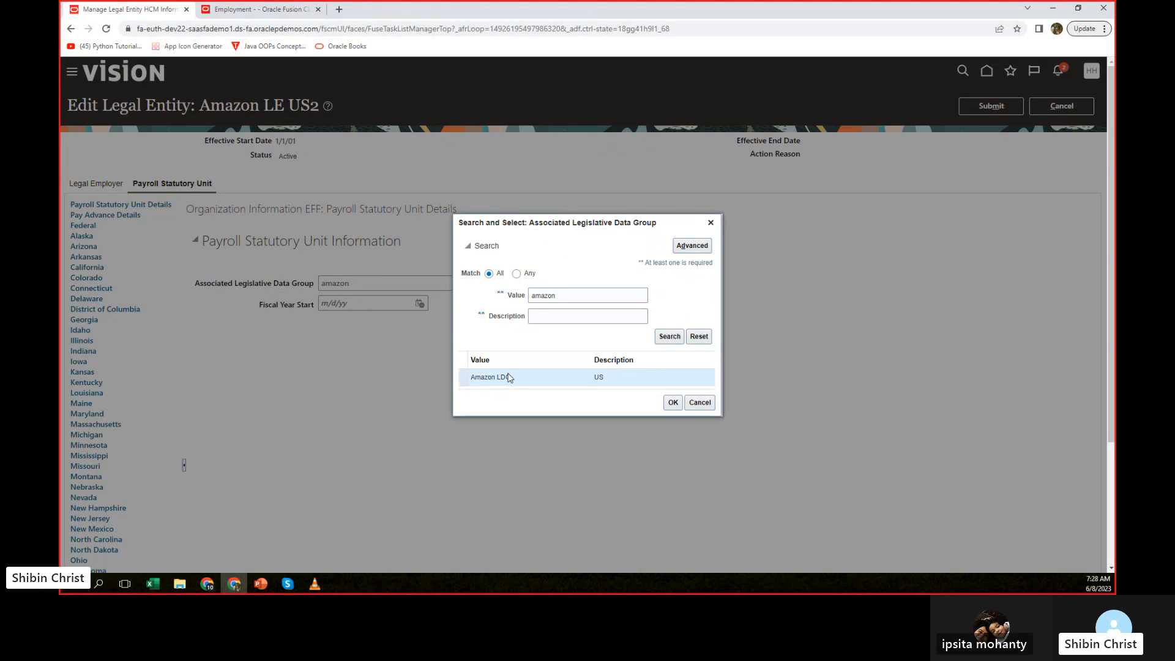
left_click(671, 401)
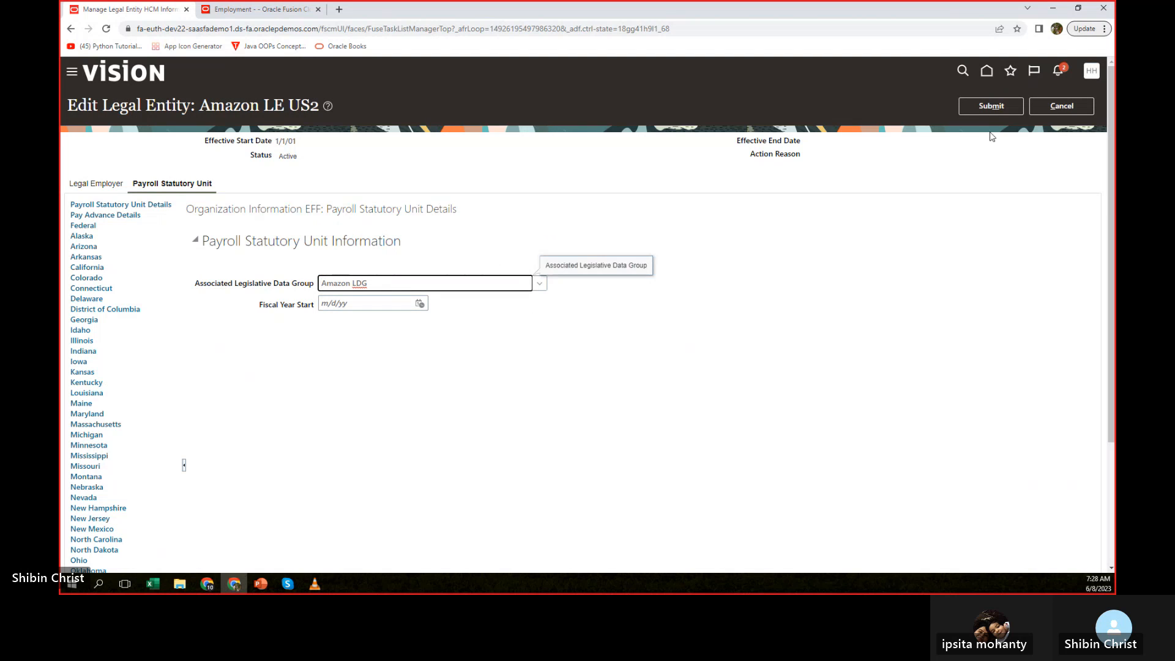
Submit the Payroll Statutory Unit update for Amazon LE US2 and acknowledge the confirmation.
left_click(991, 113)
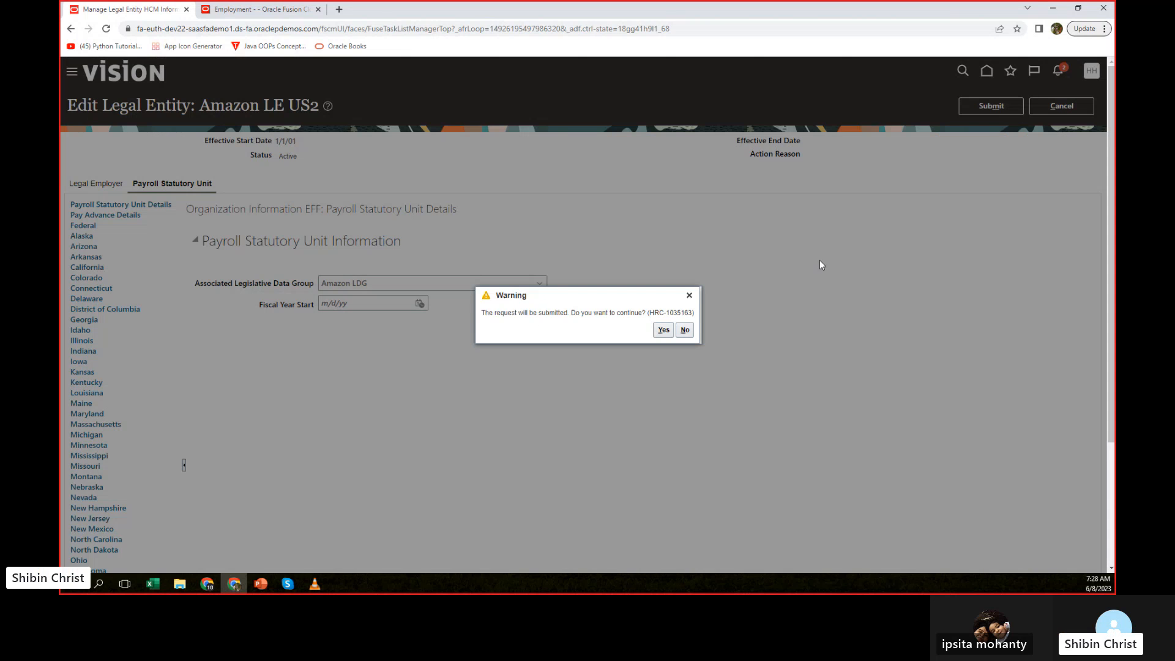
left_click(660, 331)
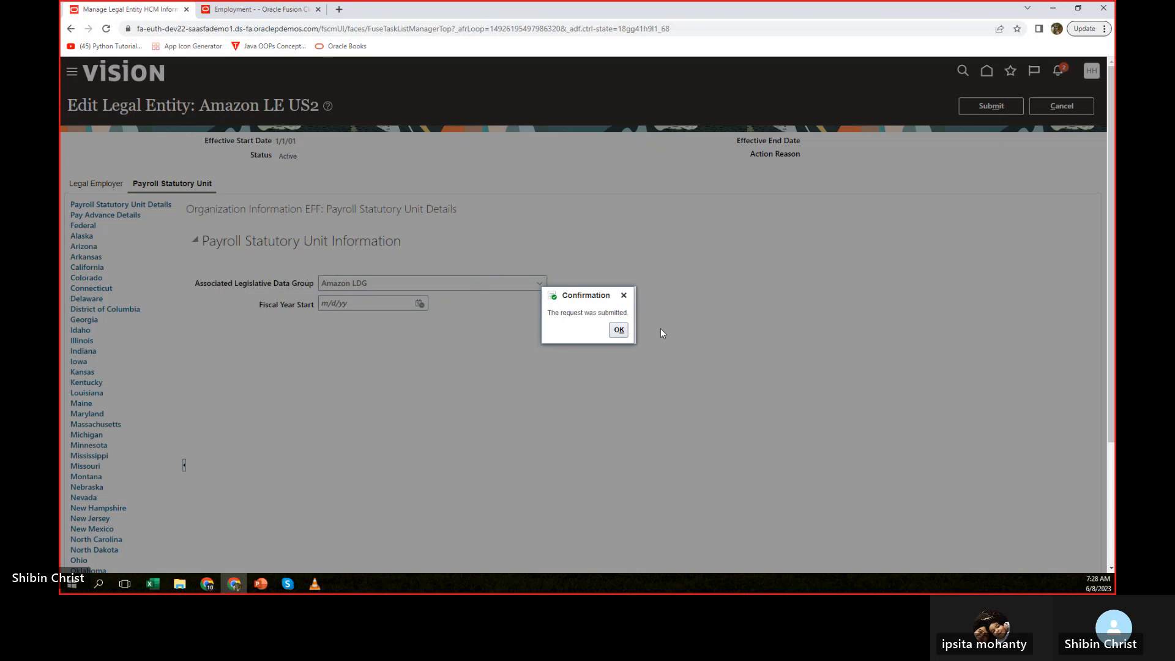
left_click(618, 331)
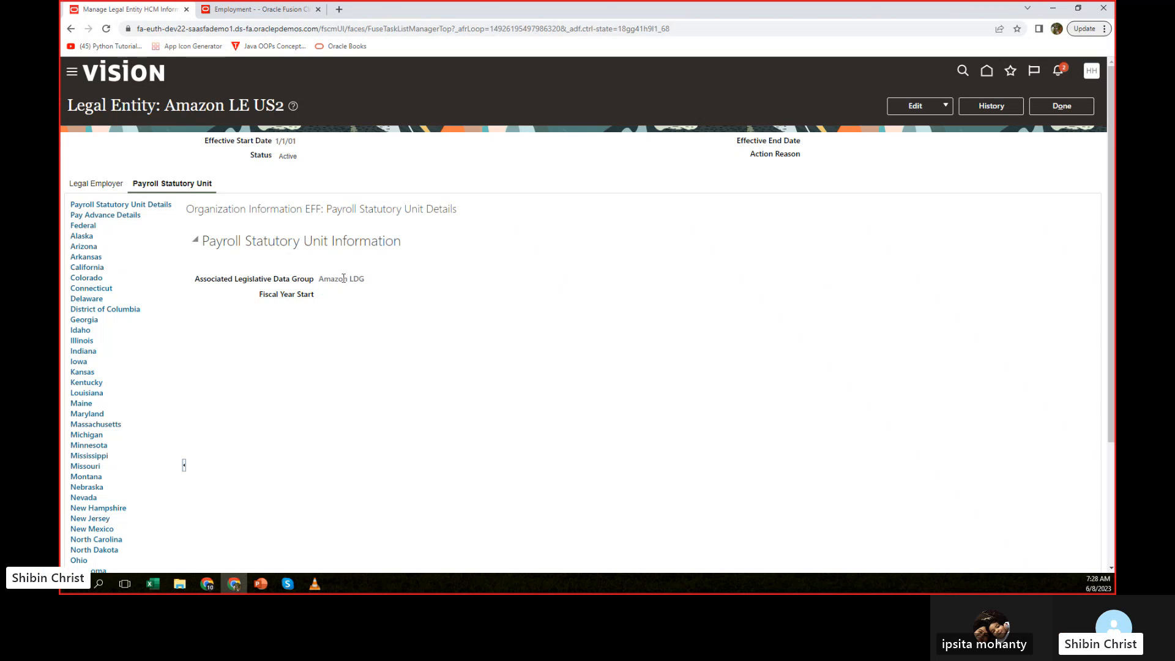
Return to the employee's Global Transfer update and apply Amazon LE US2 as destination legal employer with Copy Primary Assignment Data set to Yes.
left_click(286, 11)
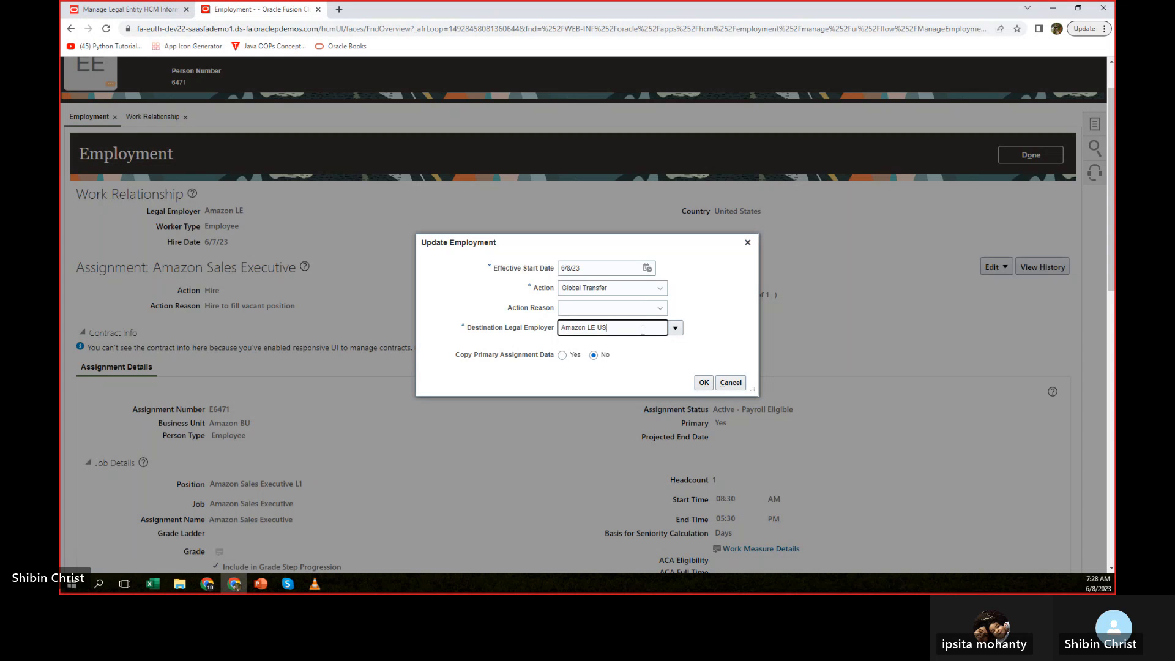
key("BackSpace")
key("BackSpace")
key("BackSpace")
key("BackSpace")
key("BackSpace")
key("BackSpace")
key("BackSpace")
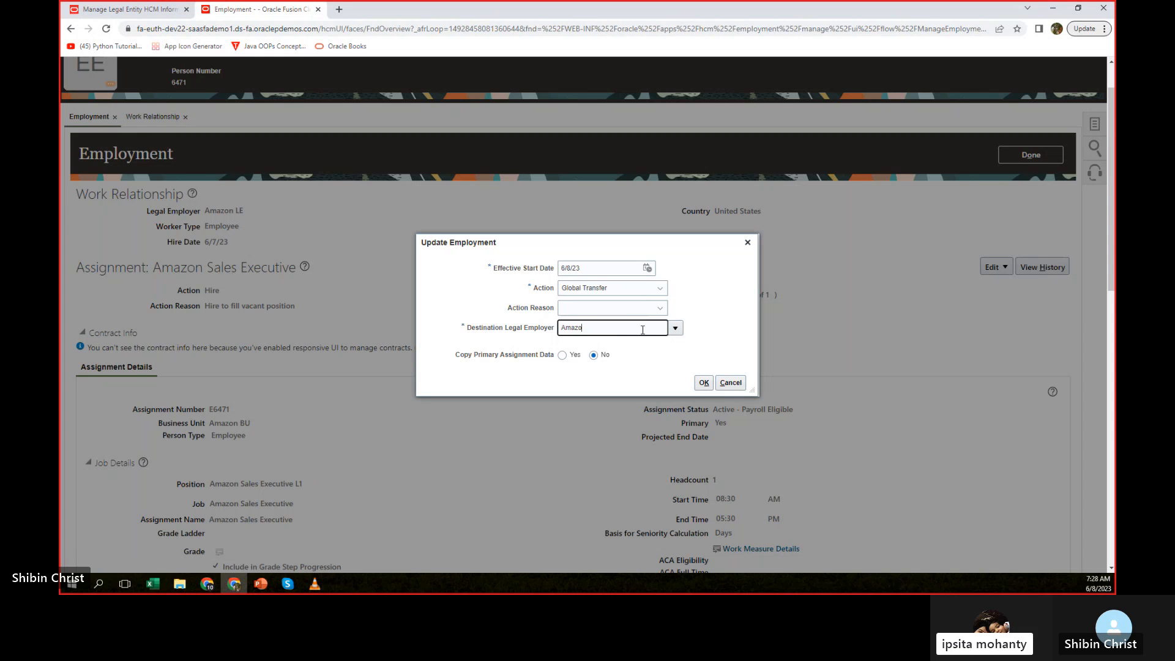
type("n")
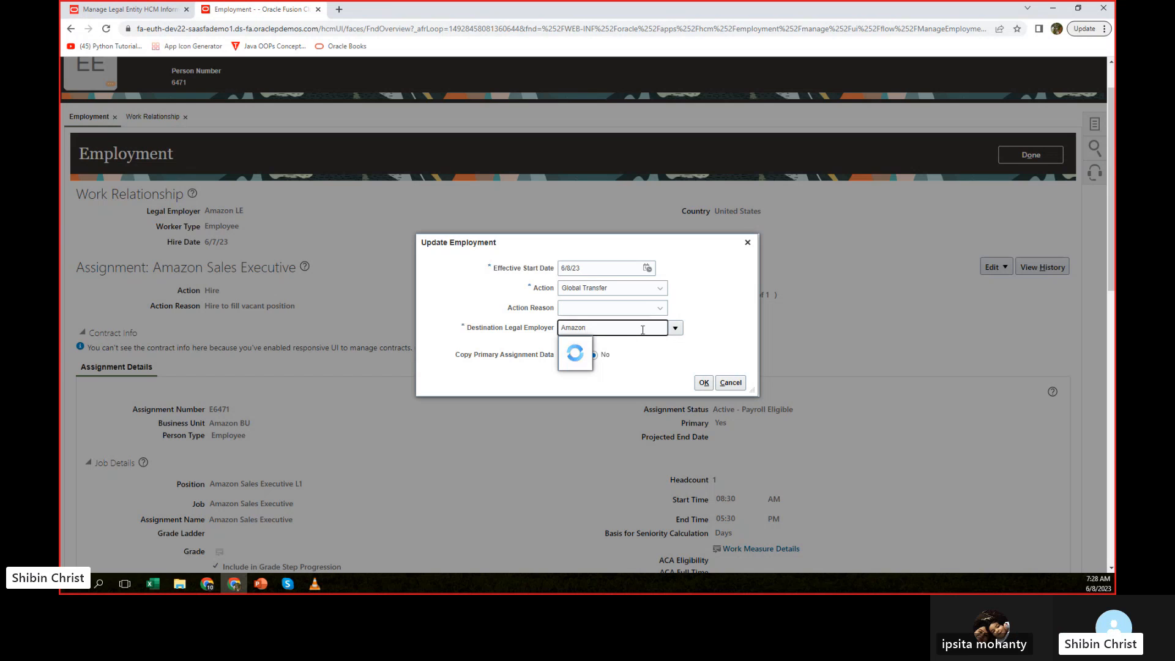
left_click(602, 340)
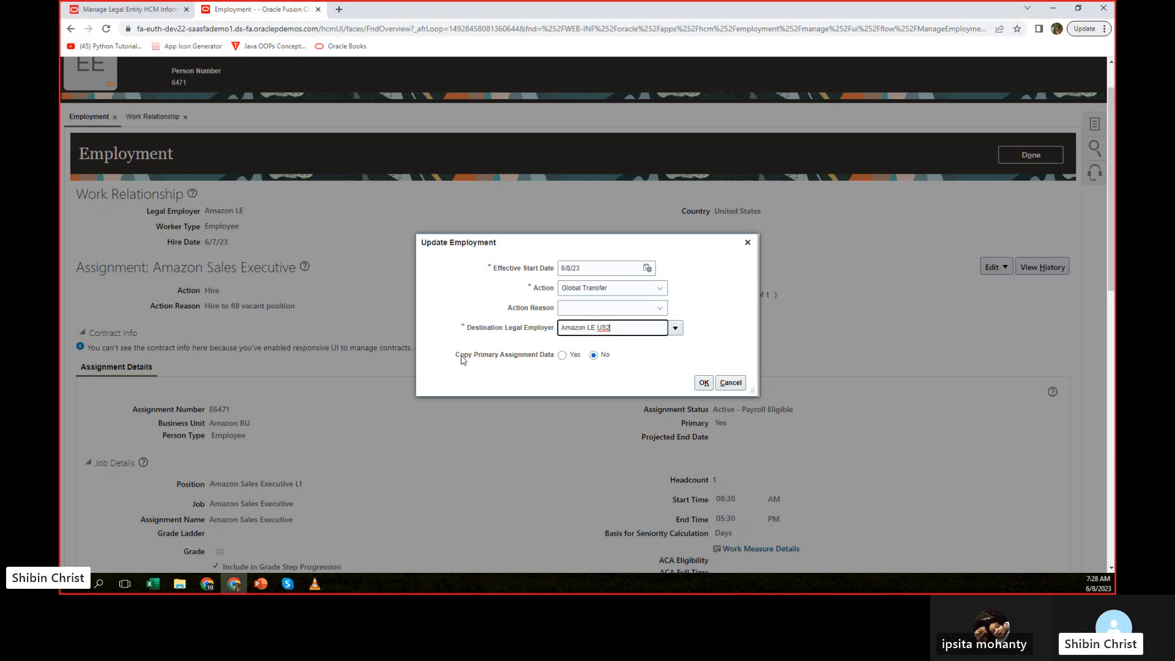
left_click(561, 356)
left_click(703, 382)
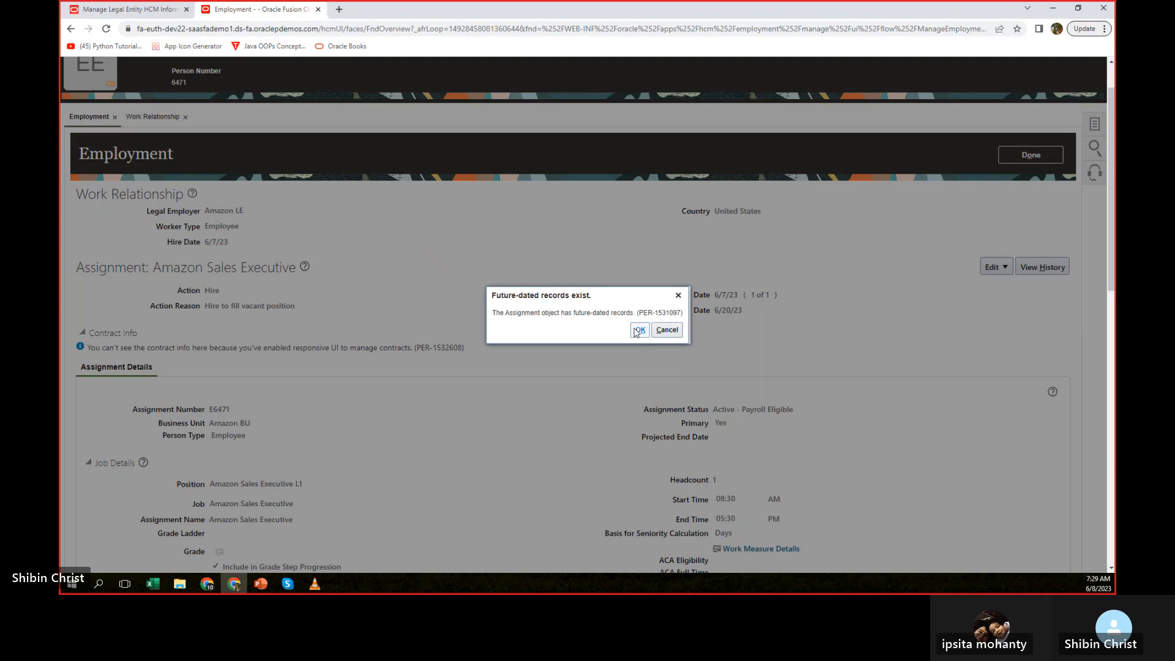
Proceed with the transfer despite the future-dated records and open the assignment status choices for the existing Amazon Sales Executive assignment.
left_click(638, 331)
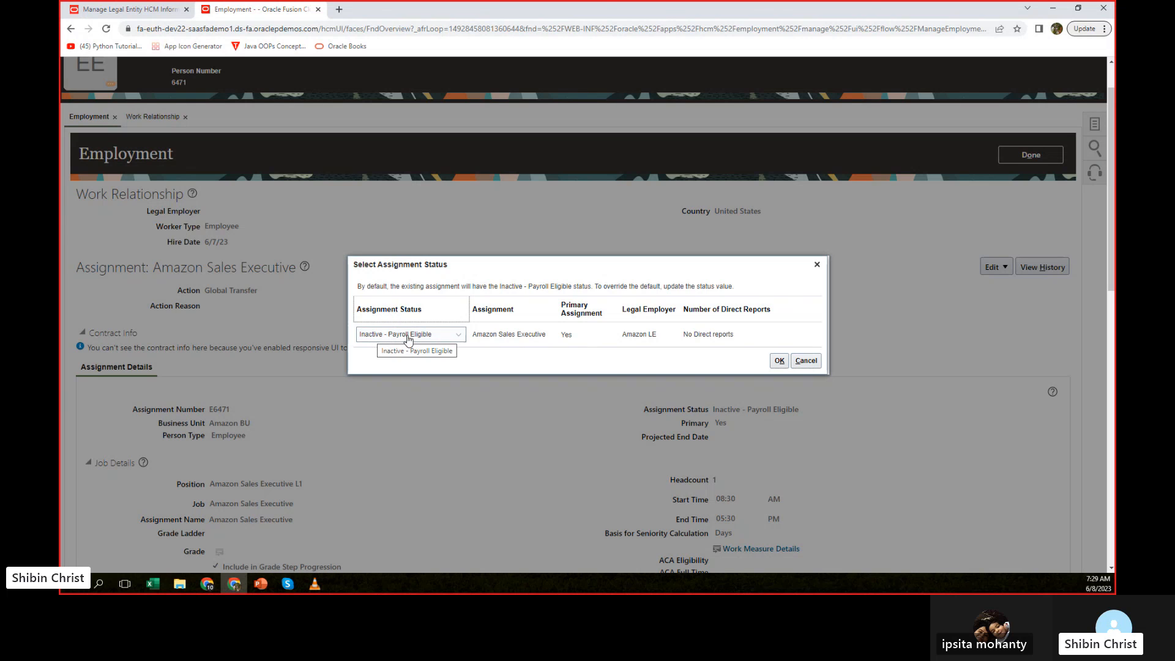
left_click(458, 336)
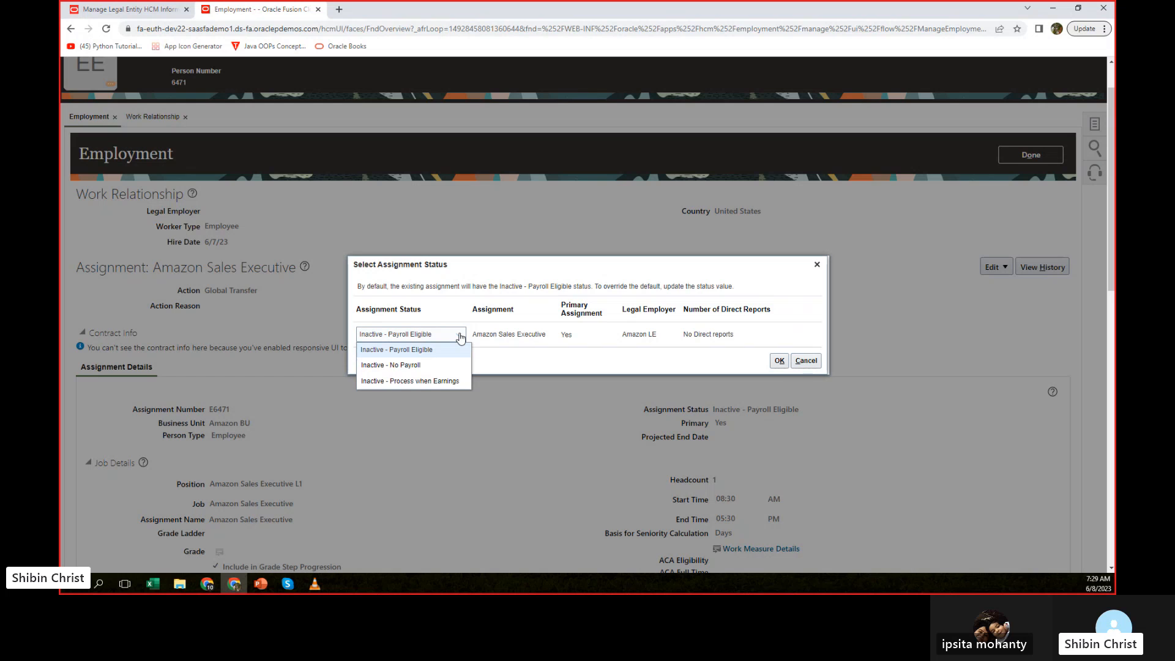
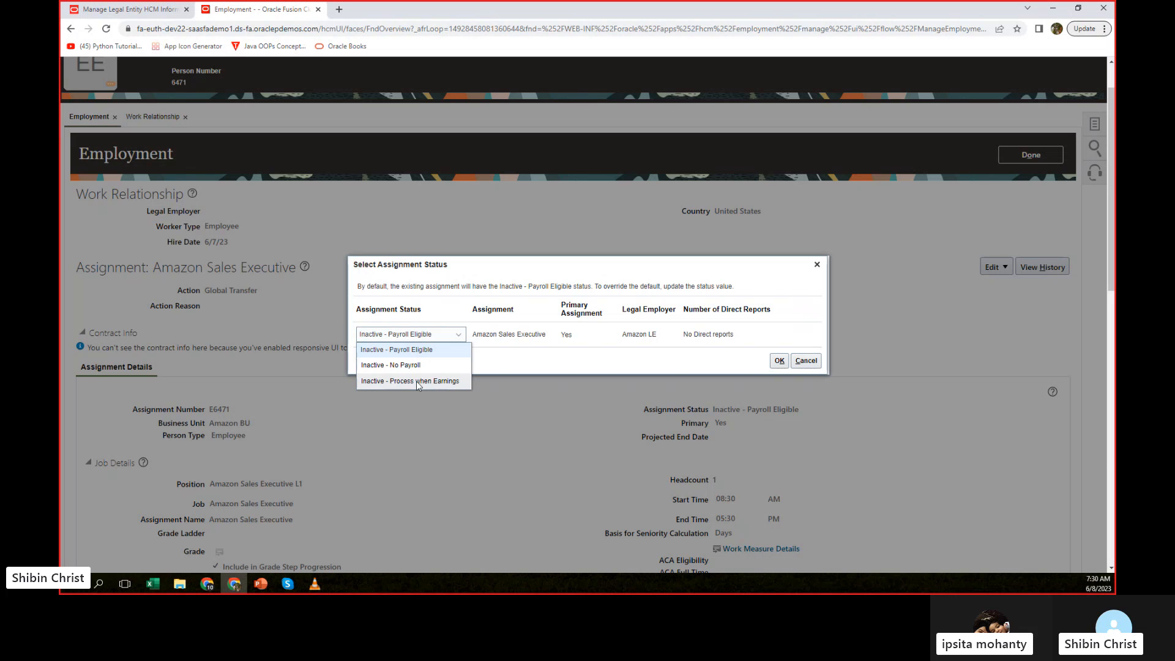
Give the existing Amazon Sales Executive assignment the Inactive - Payroll Eligible status and acknowledge the tab conflict warning.
left_click(449, 350)
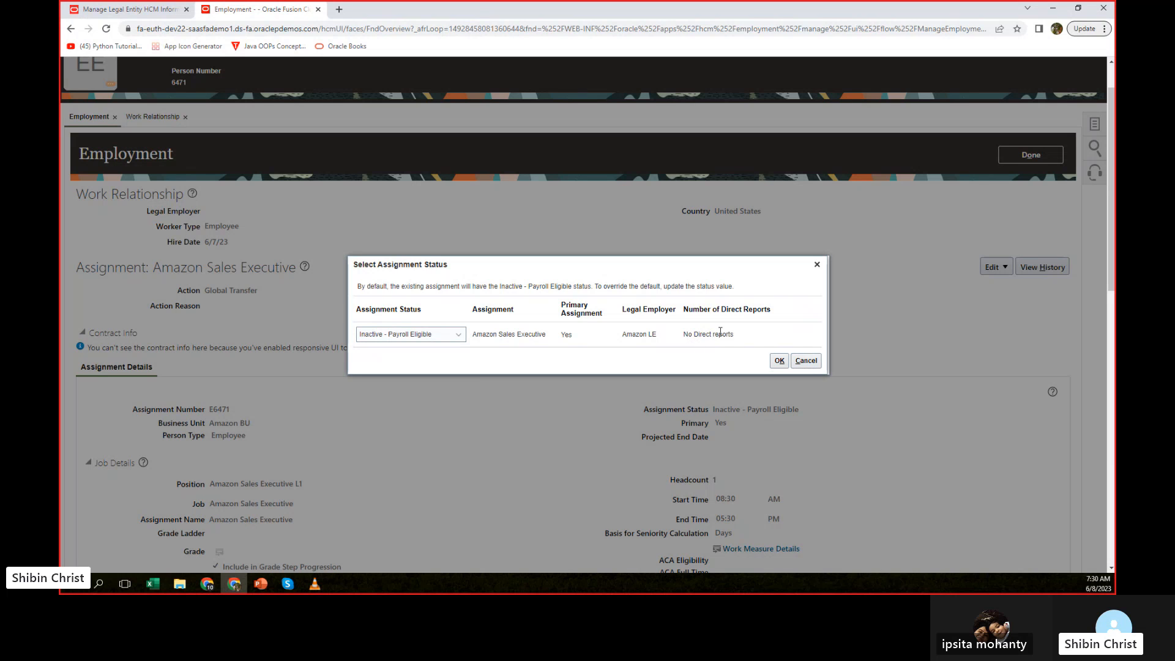
left_click(778, 361)
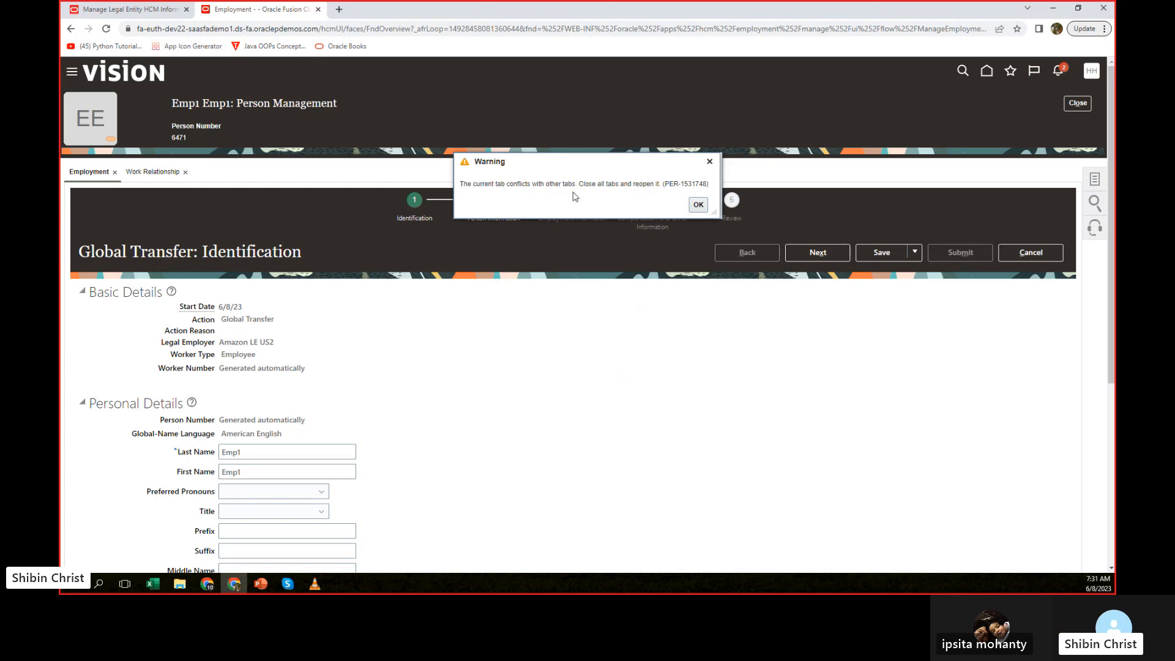
left_click(698, 205)
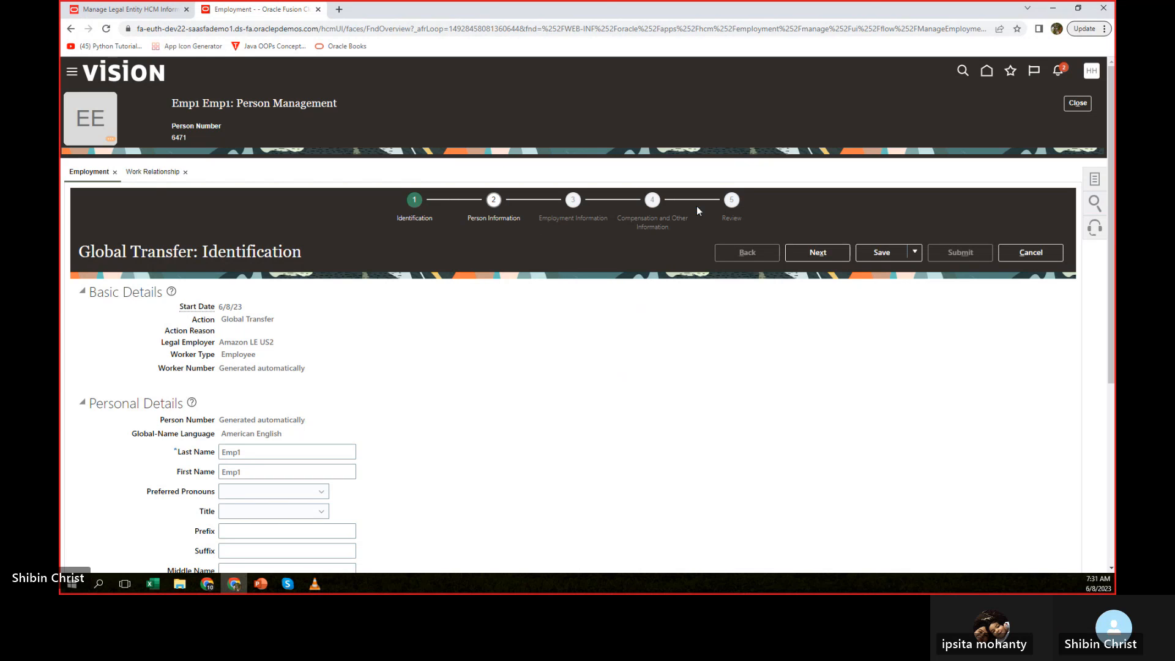
Close the Work Relationship page so that only the employee's Employment page stays open.
left_click(185, 172)
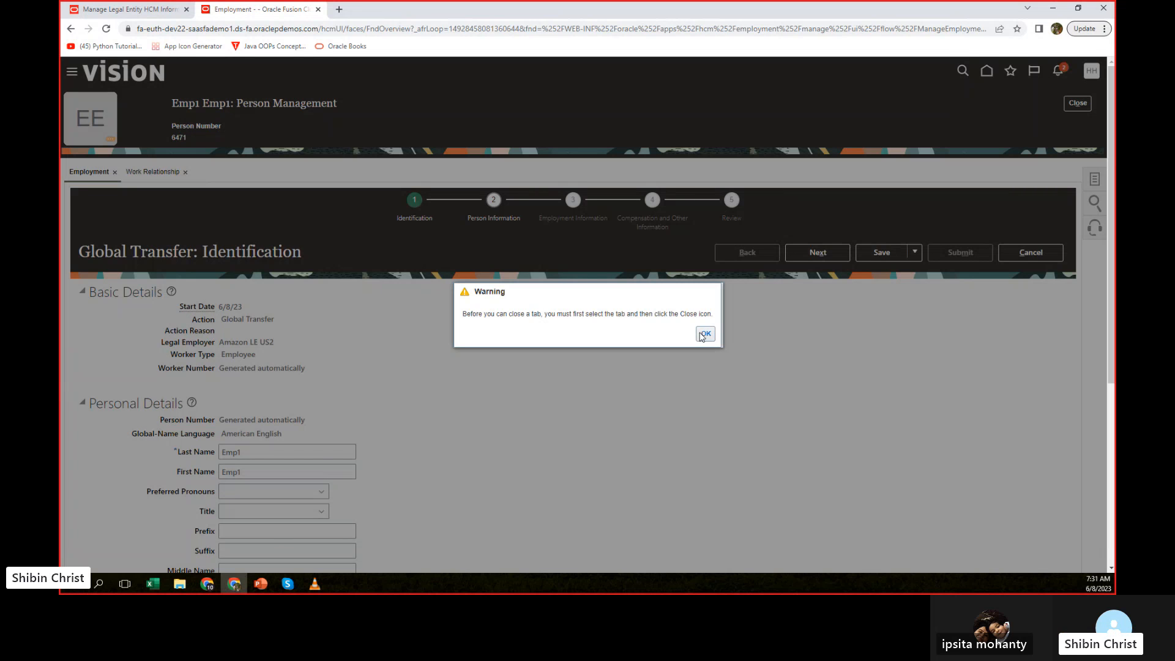
left_click(703, 334)
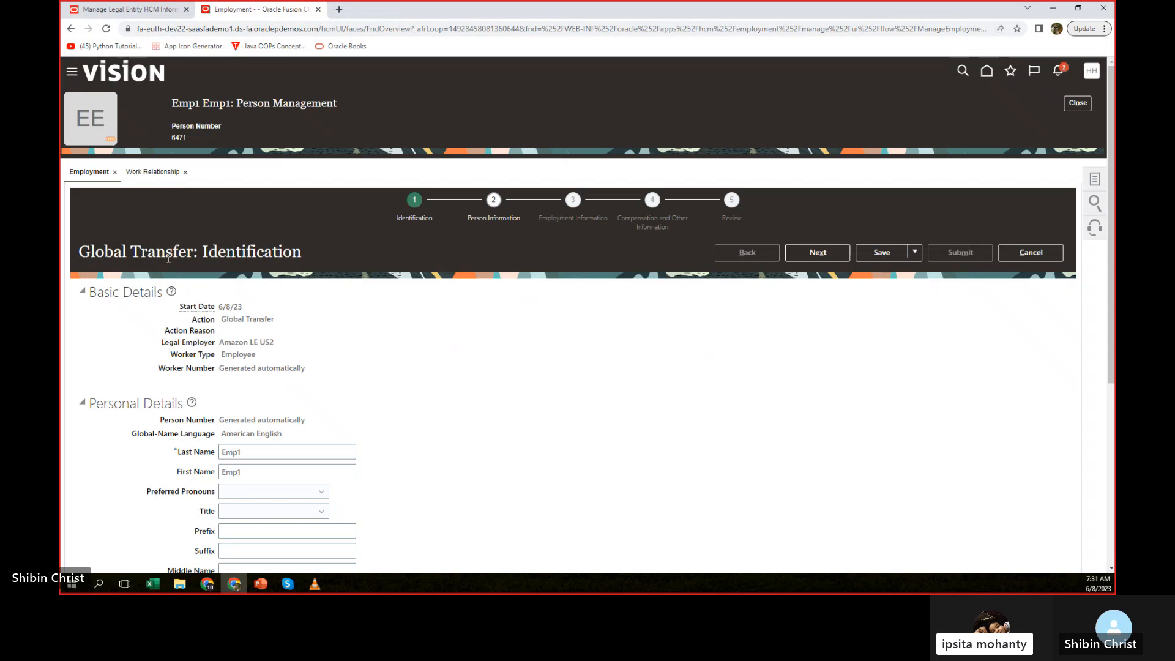
left_click(161, 173)
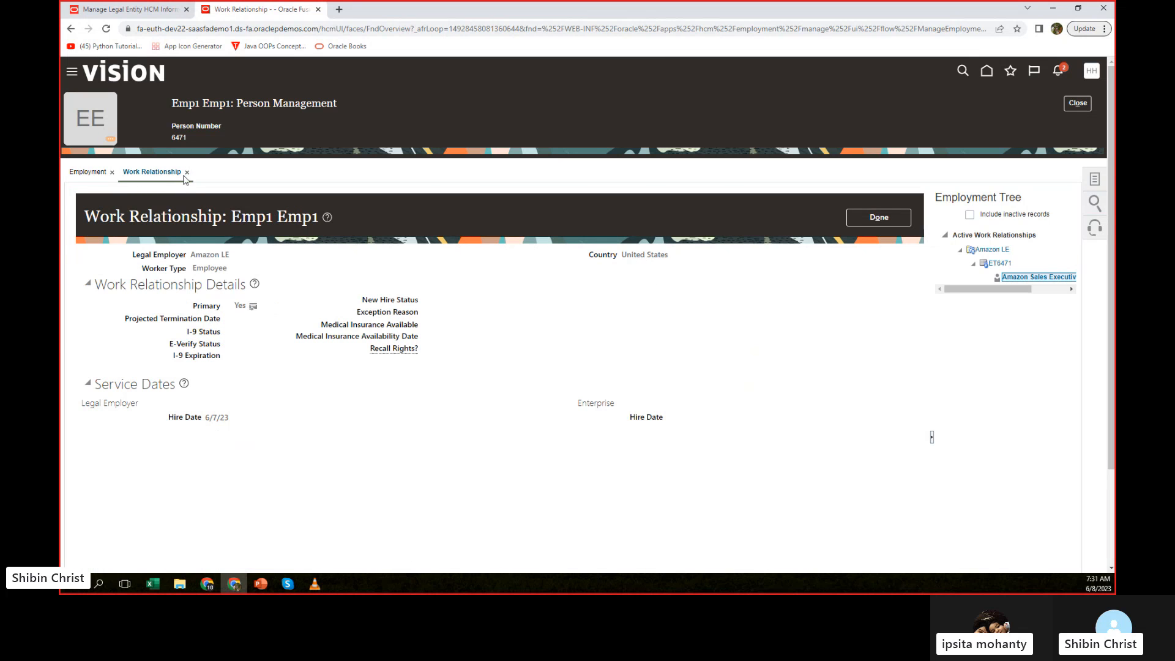
left_click(187, 172)
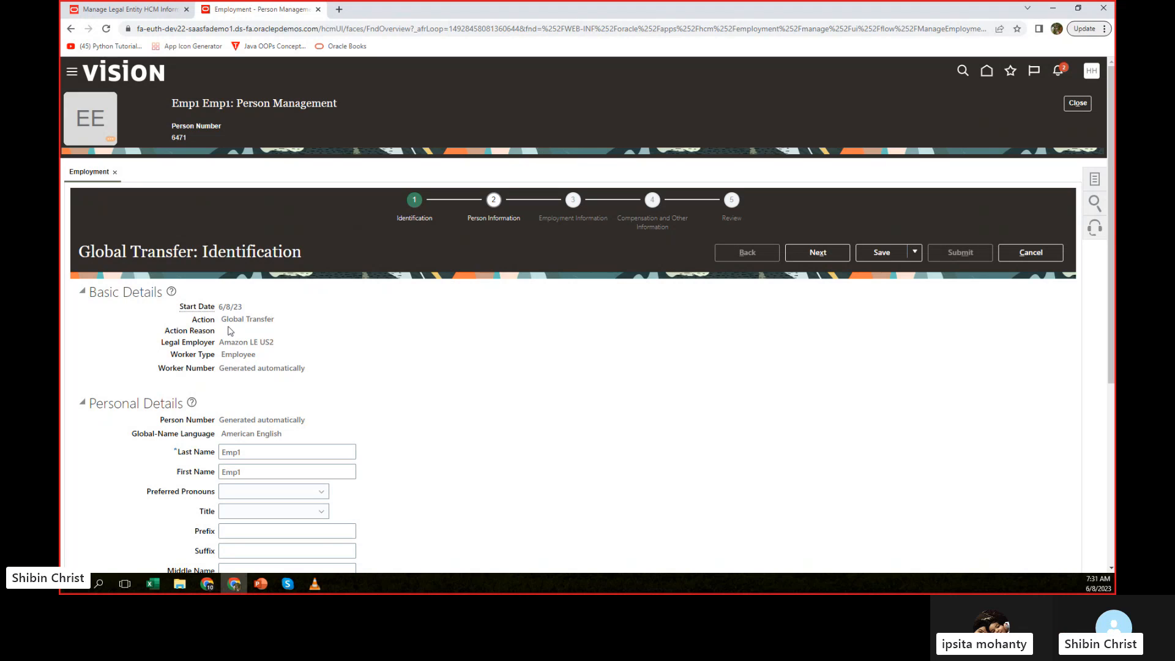
Review the Global Transfer's Identification page, including the action, legal employer, personal details and national identifiers.
left_click_drag(222, 319, 288, 321)
left_click_drag(219, 342, 287, 347)
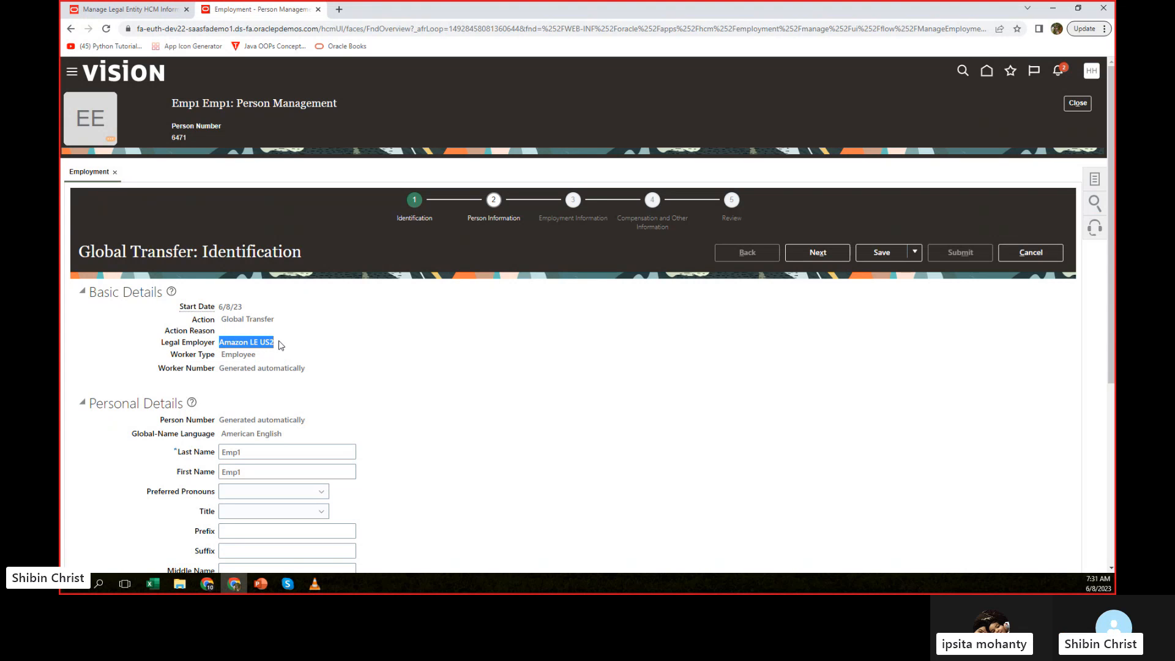
scroll(647, 420, "down", 2)
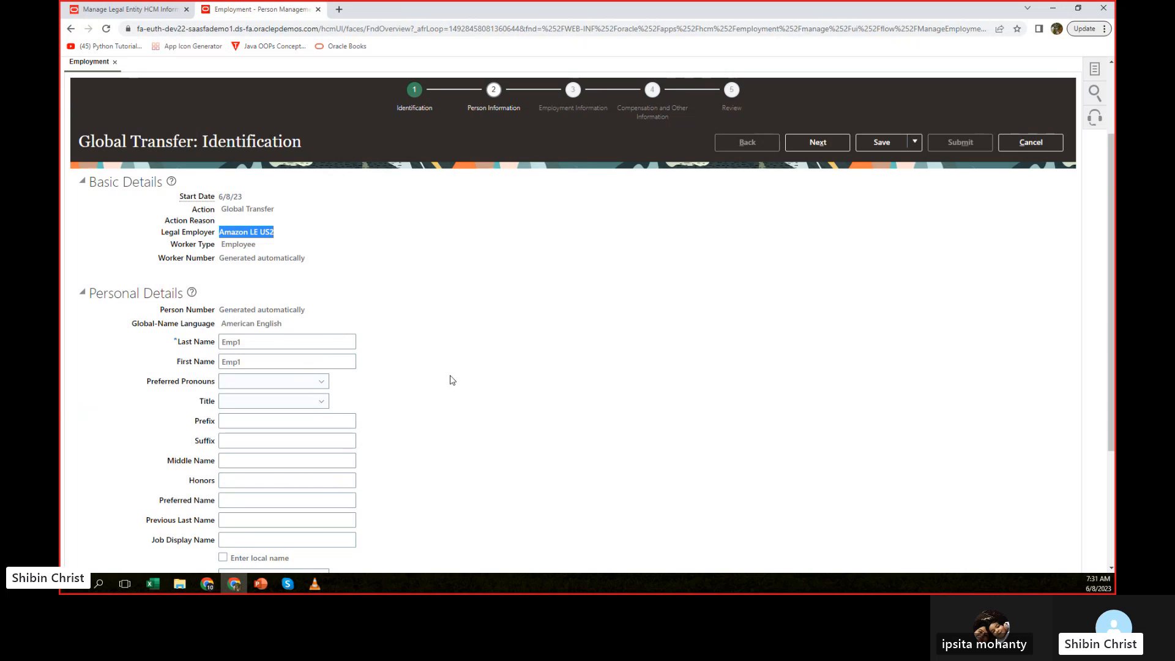
scroll(474, 363, "down", 3)
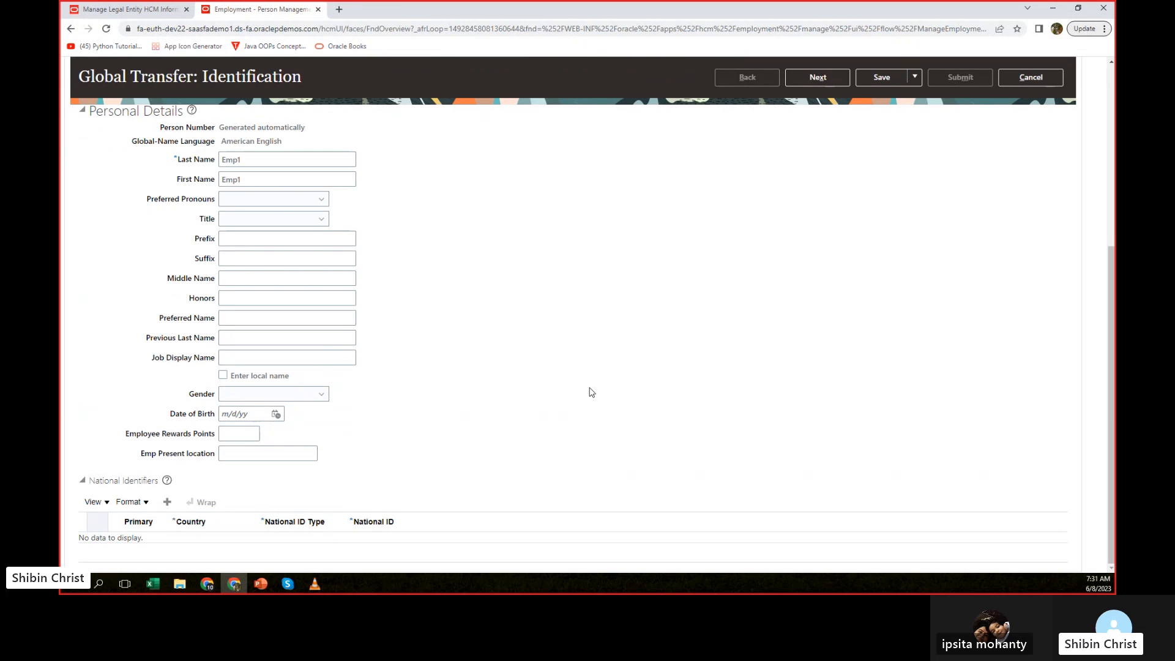
scroll(591, 392, "up", 1)
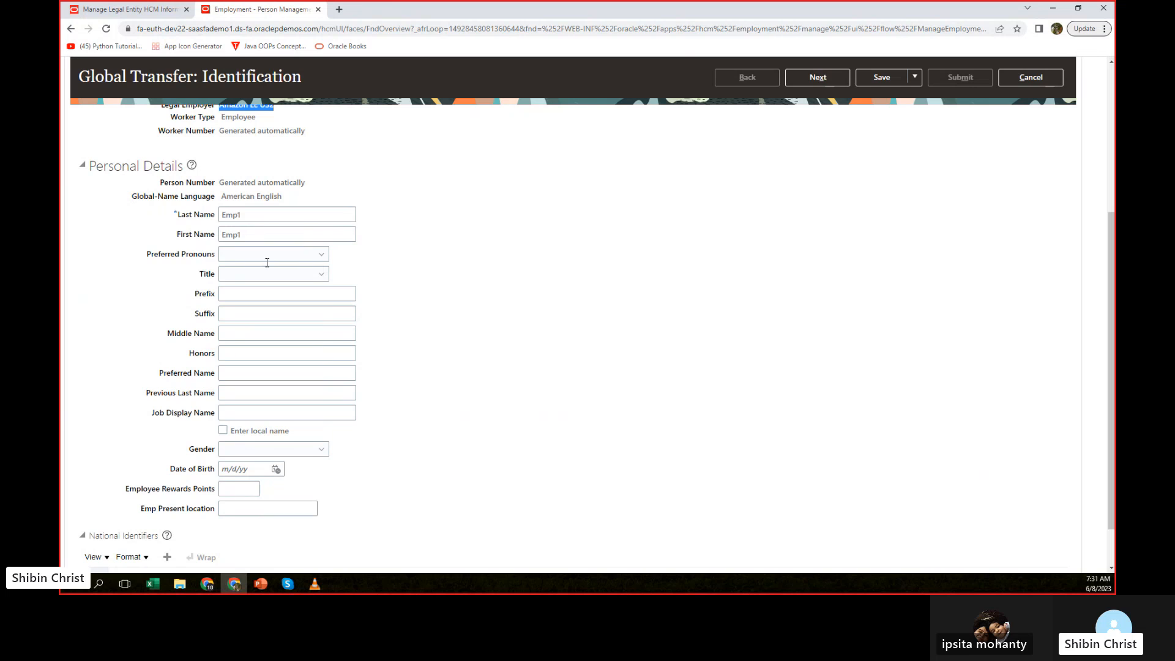
scroll(507, 342, "down", 1)
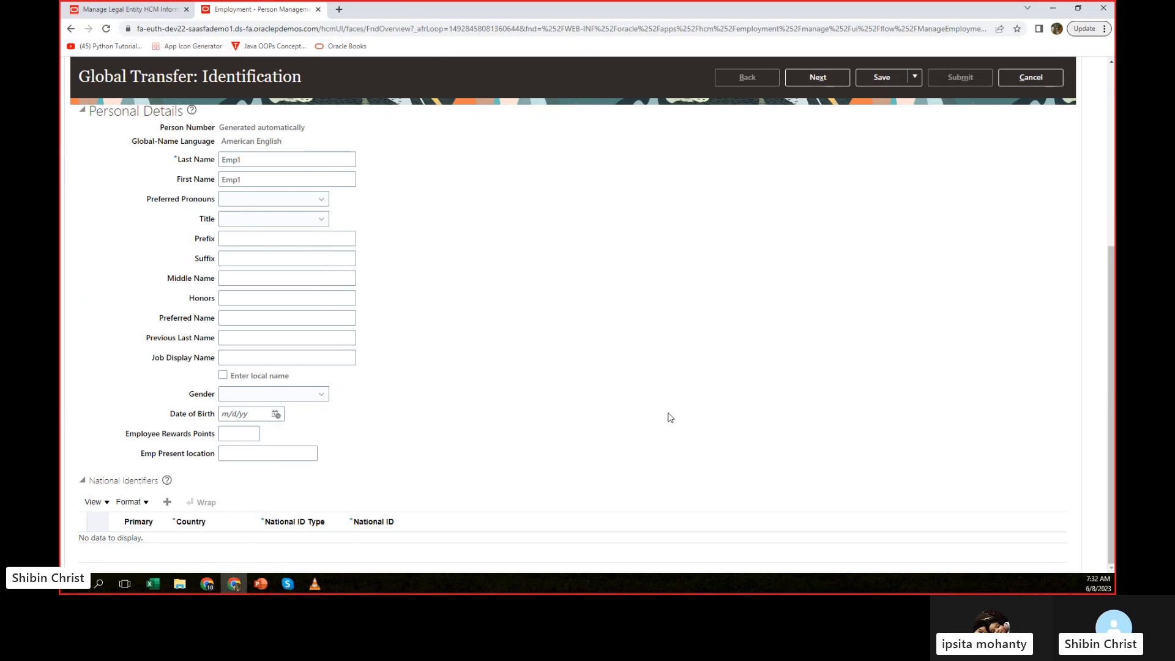
scroll(684, 399, "up", 2)
scroll(684, 399, "up", 1)
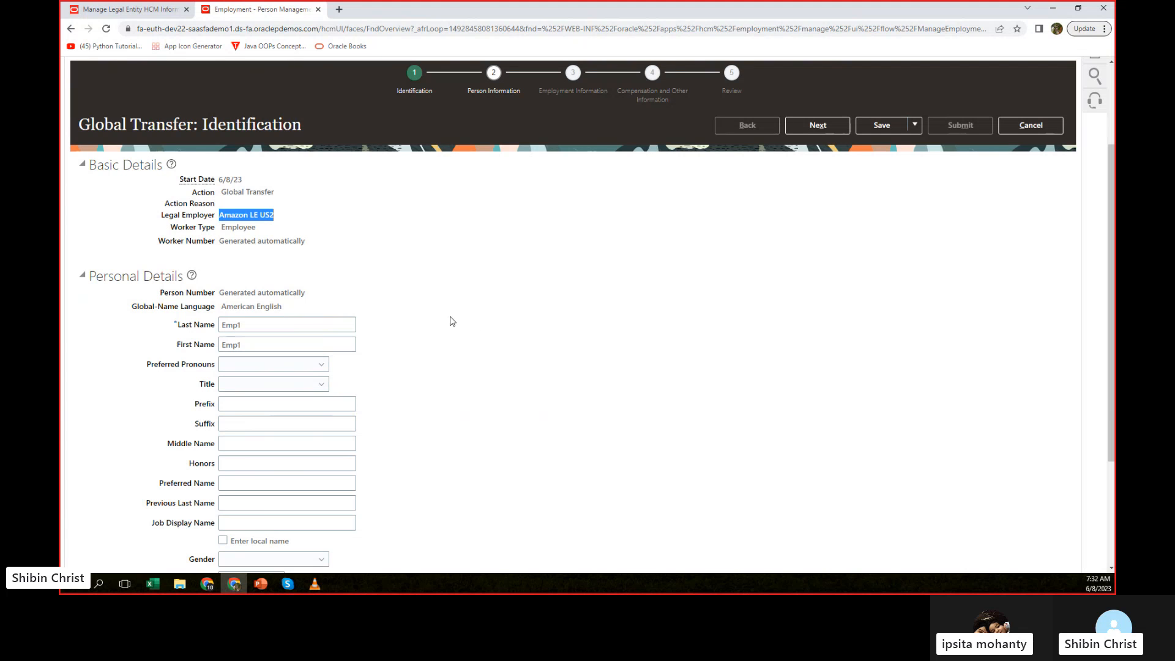
scroll(341, 196, "up", 2)
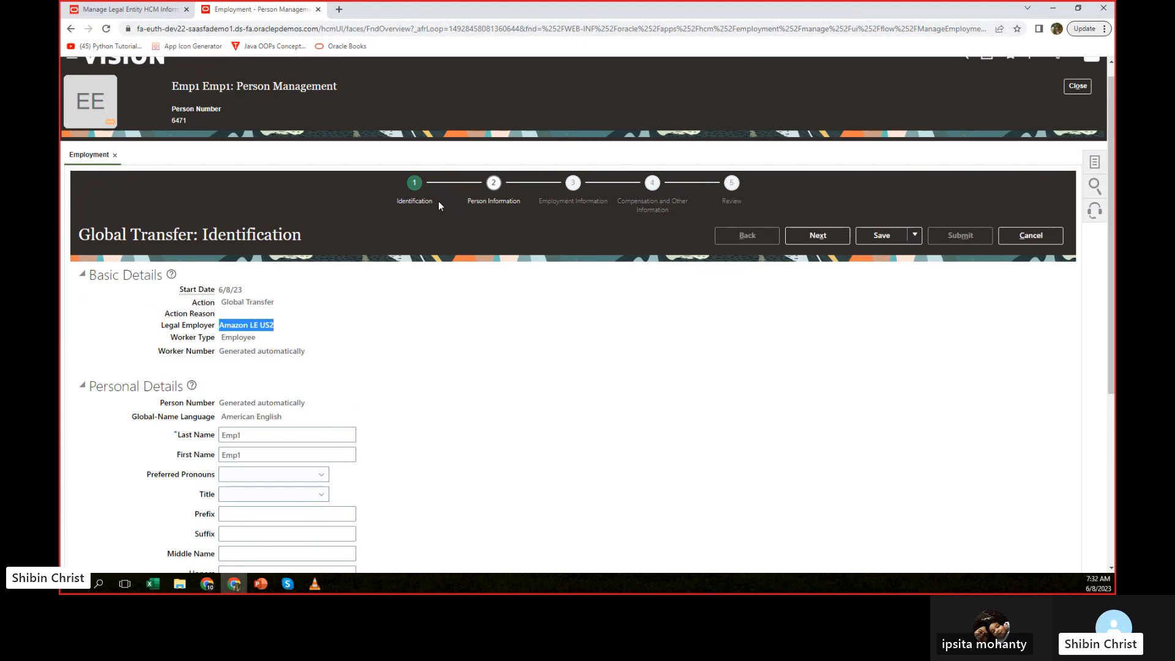
Advance the transfer to Person Information and enter "address line 1" as the home address's first line.
left_click(819, 236)
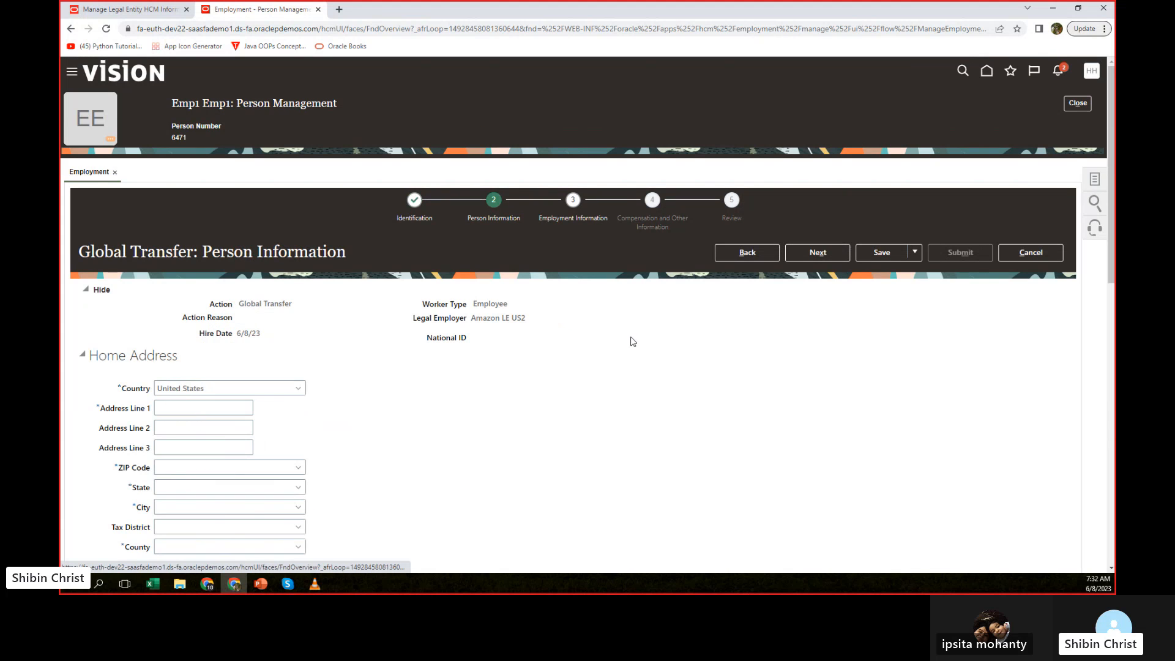
scroll(632, 342, "down", 4)
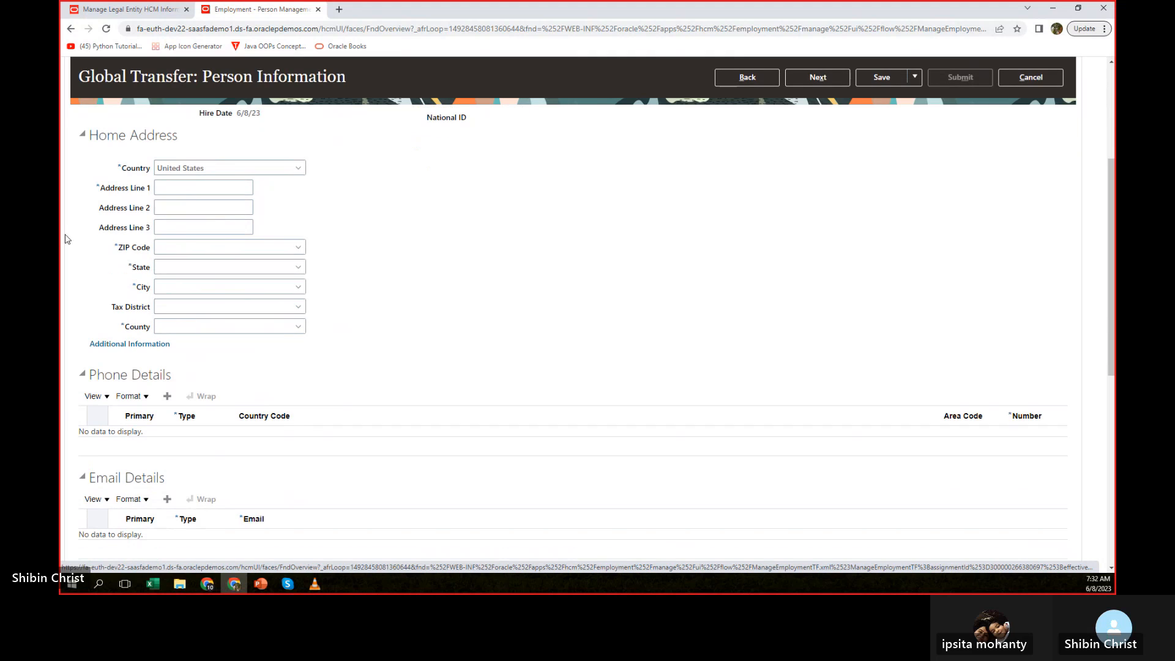
left_click(190, 192)
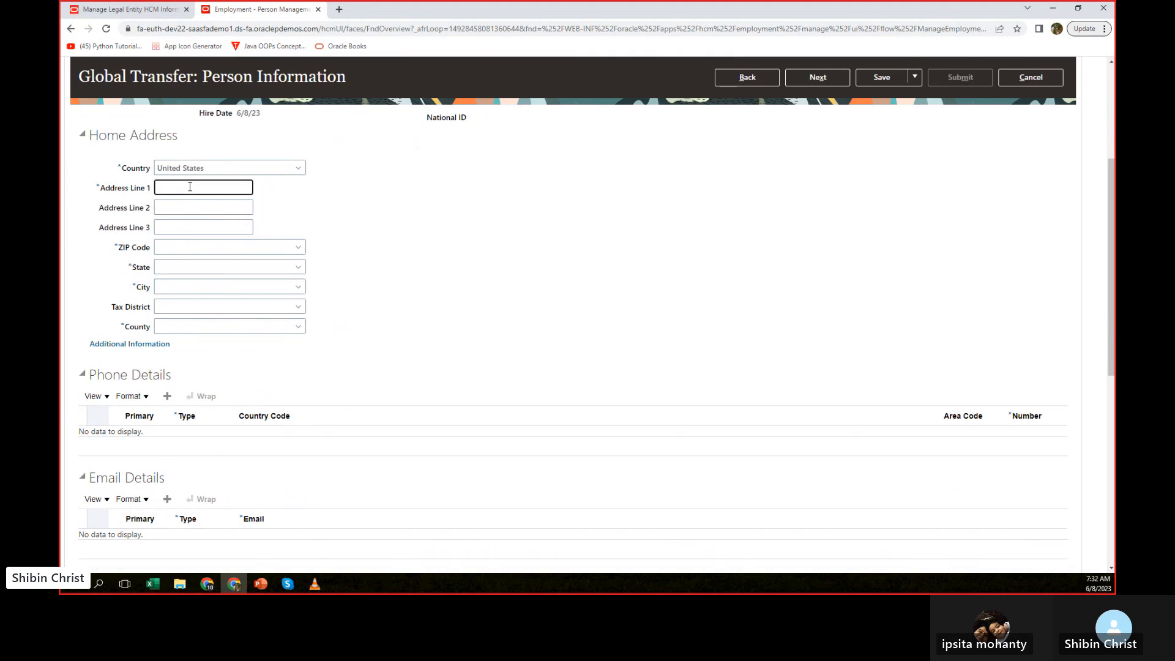
type("address")
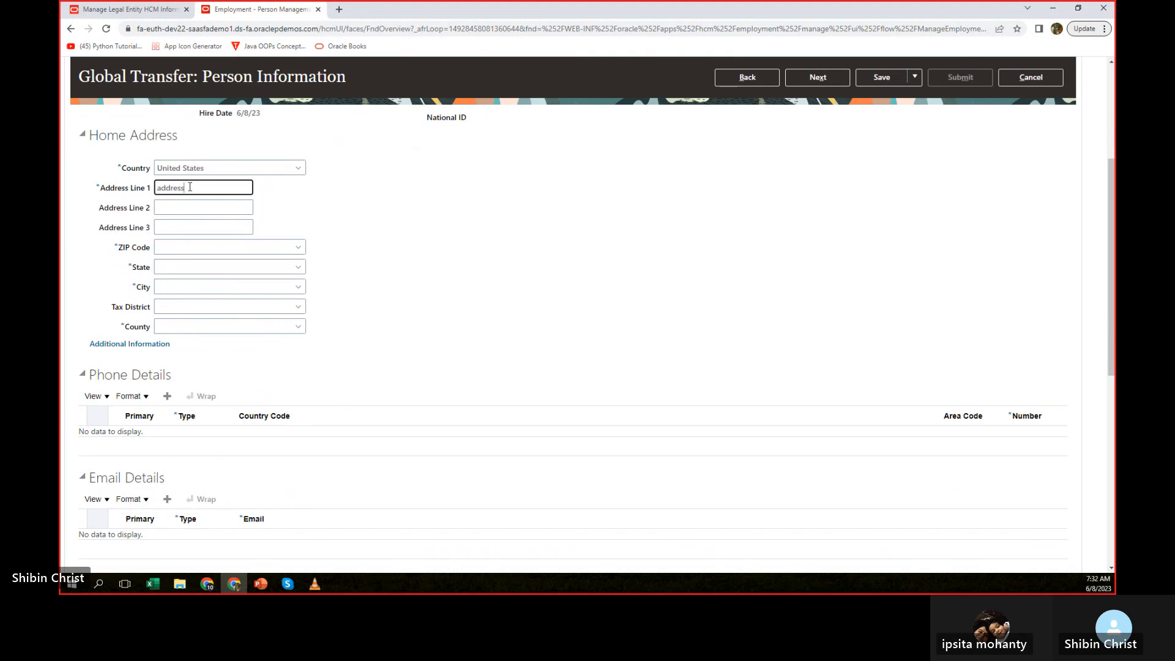
type(" line 1")
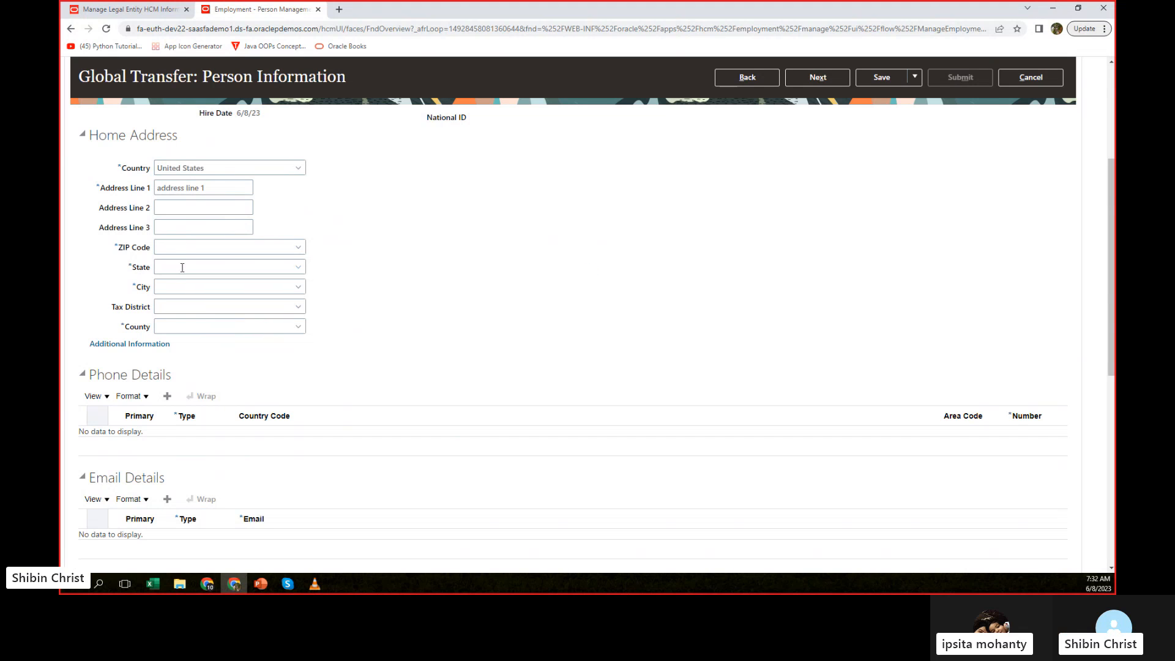
Fill in the home address's ZIP code together with its matching state, city and county.
left_click(182, 247)
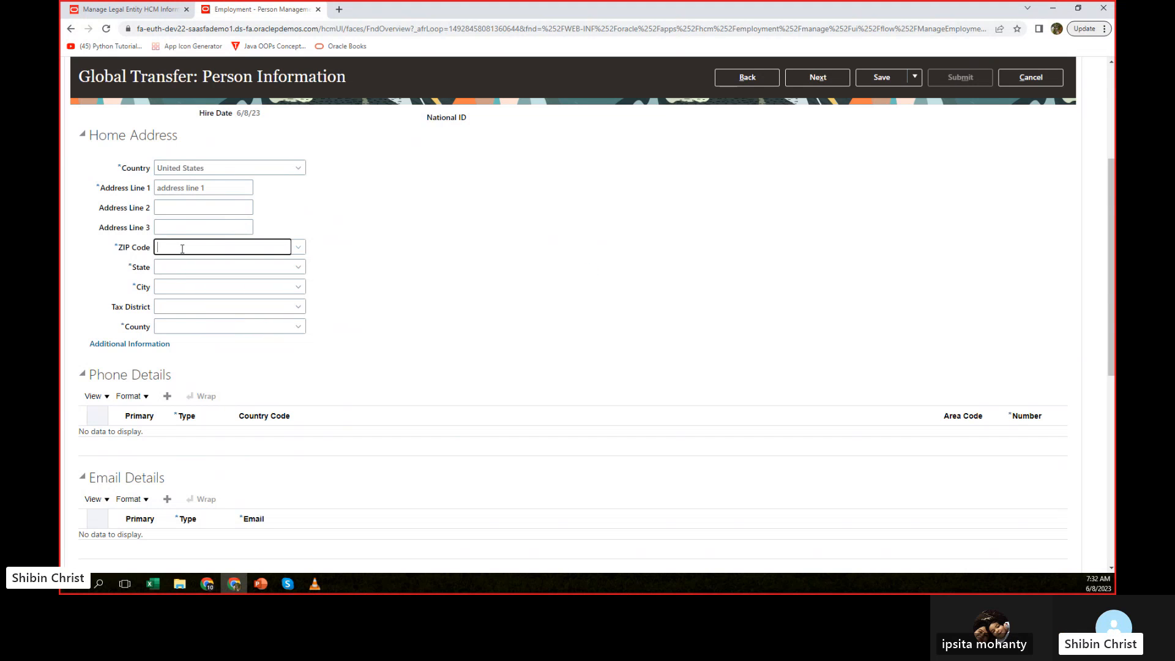
left_click(300, 247)
left_click(231, 246)
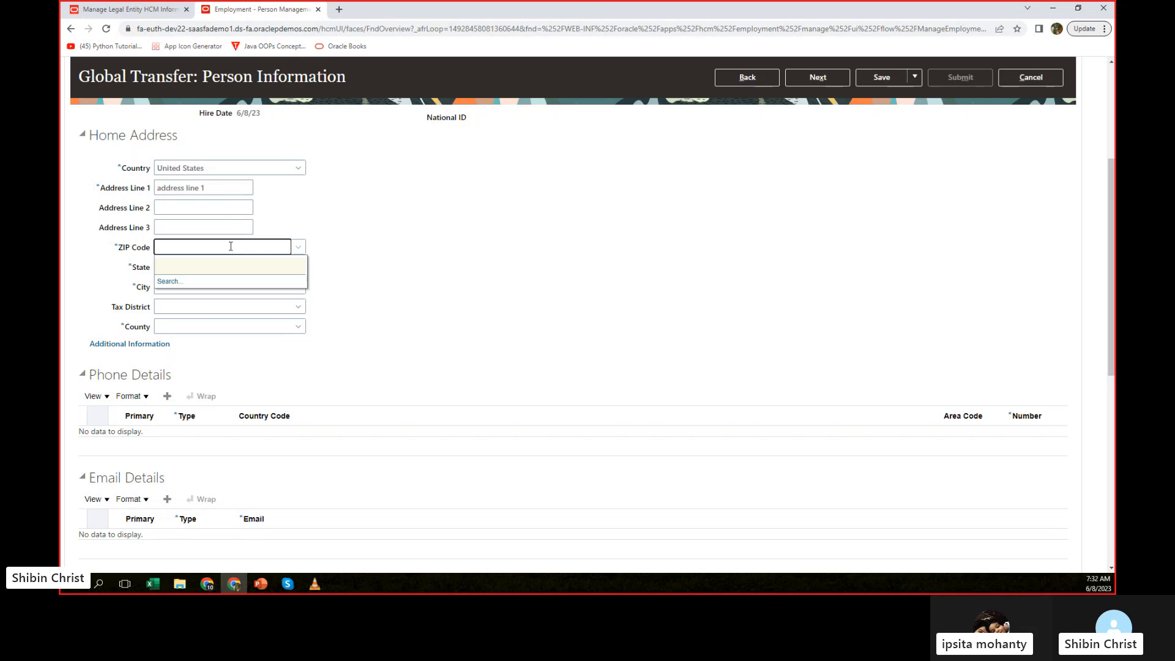
type("4308")
type("1")
key("Tab")
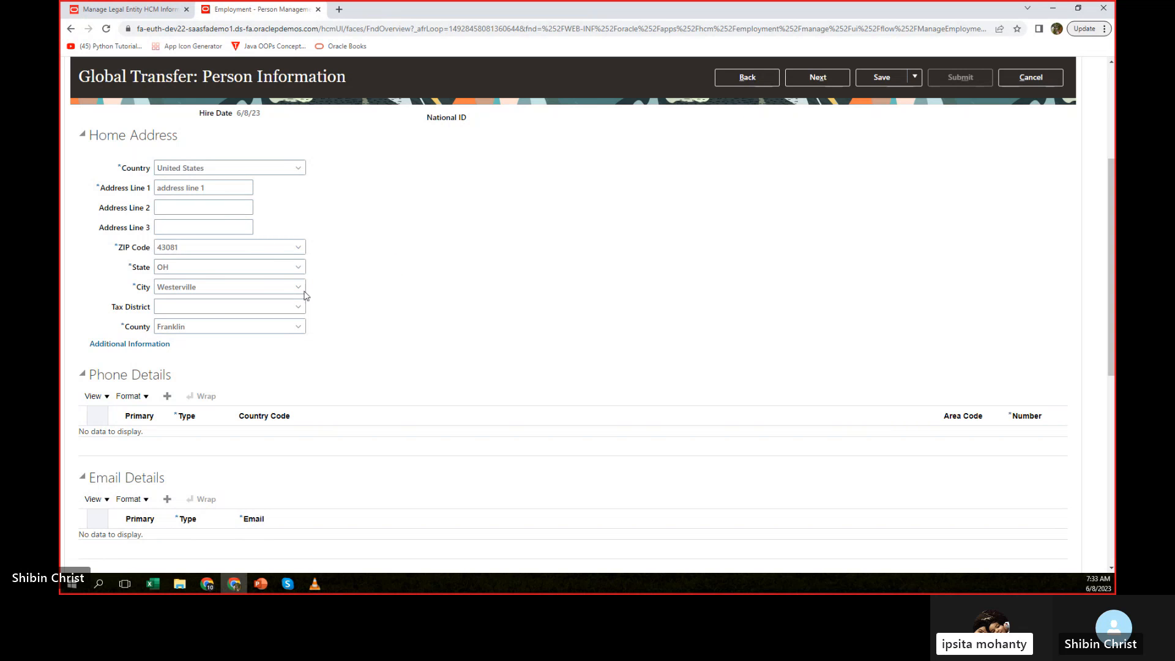
Check the remaining Person Information sections and try twice to continue to Employment Information, dismissing the error messages.
scroll(508, 290, "down", 3)
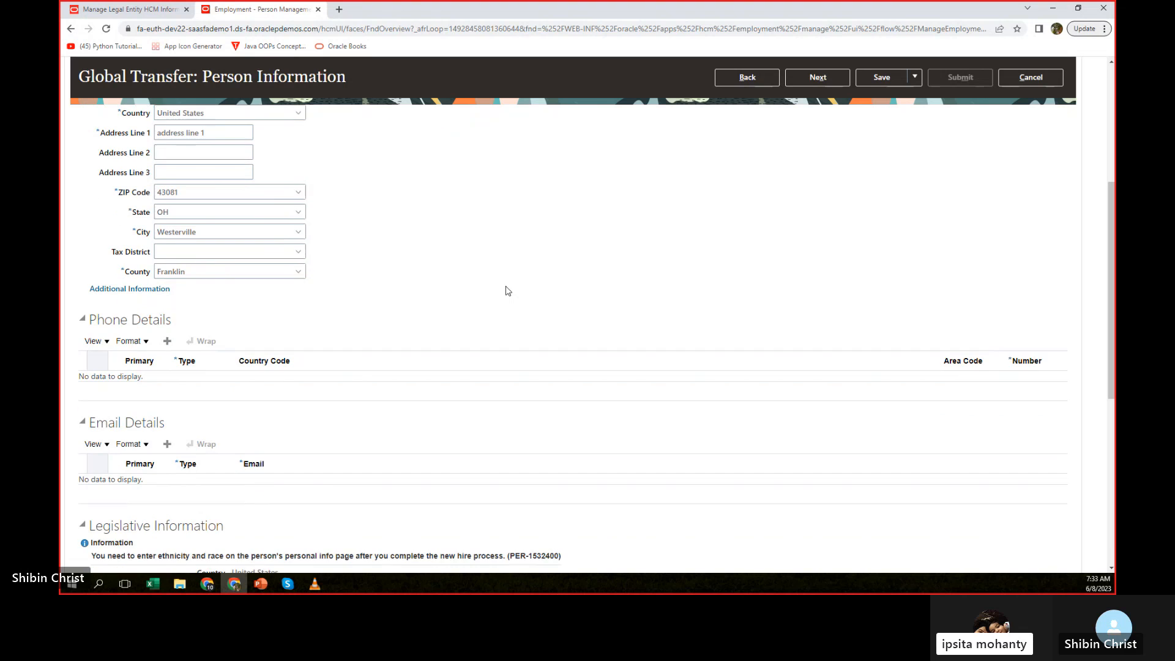
scroll(508, 288, "down", 5)
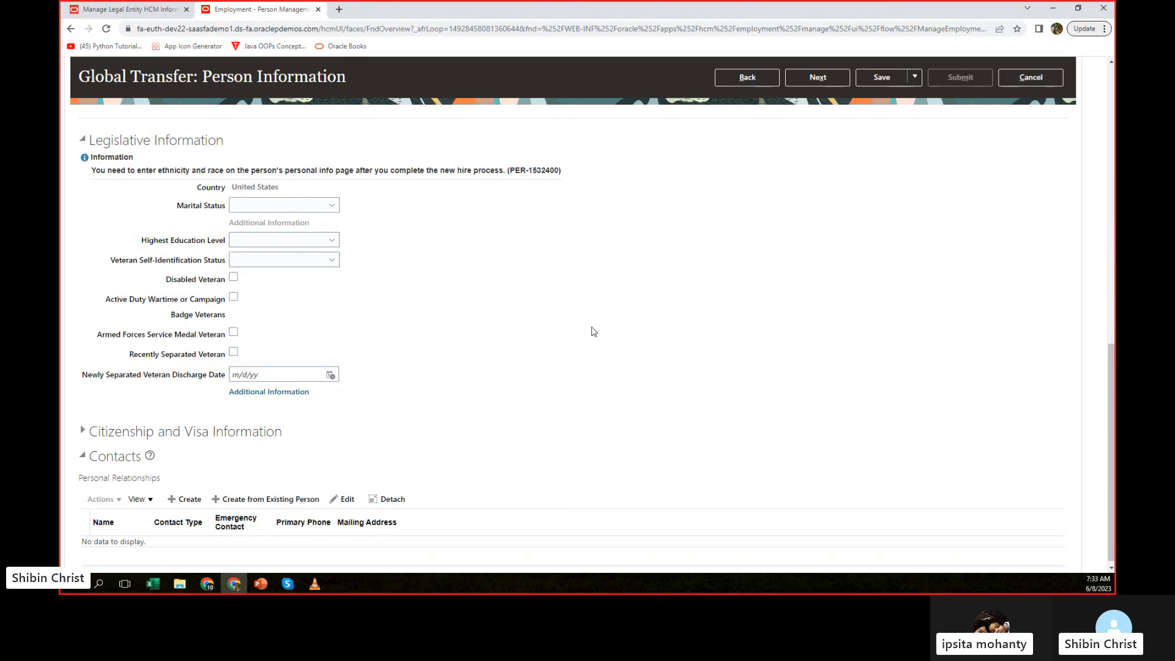
scroll(593, 331, "up", 10)
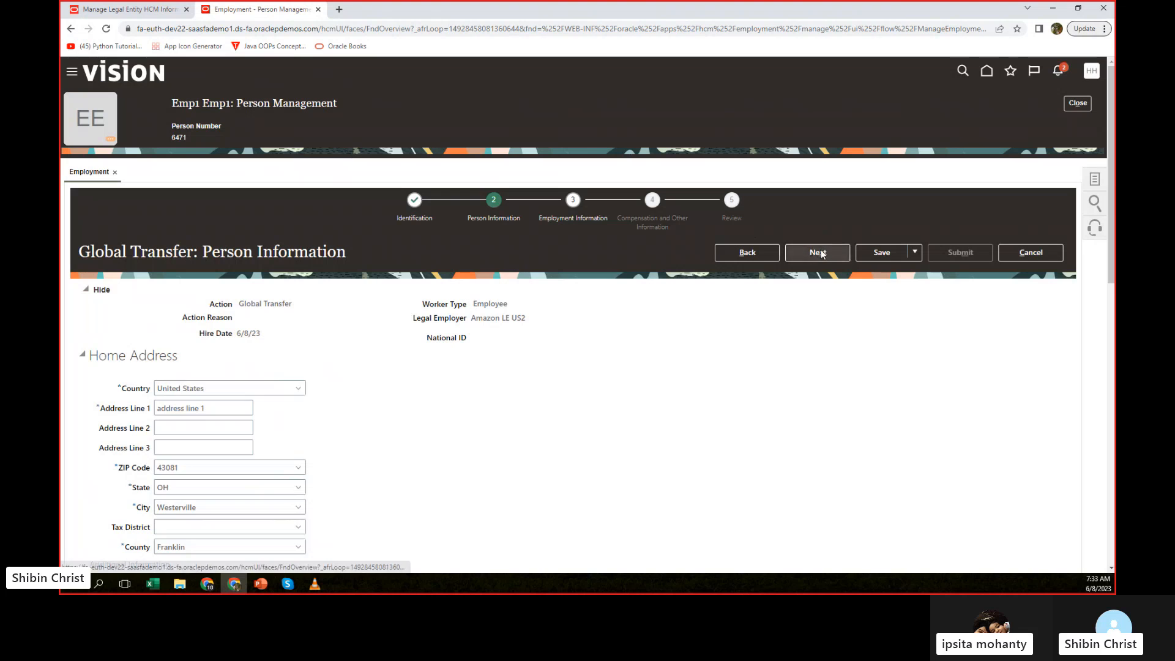
left_click(820, 251)
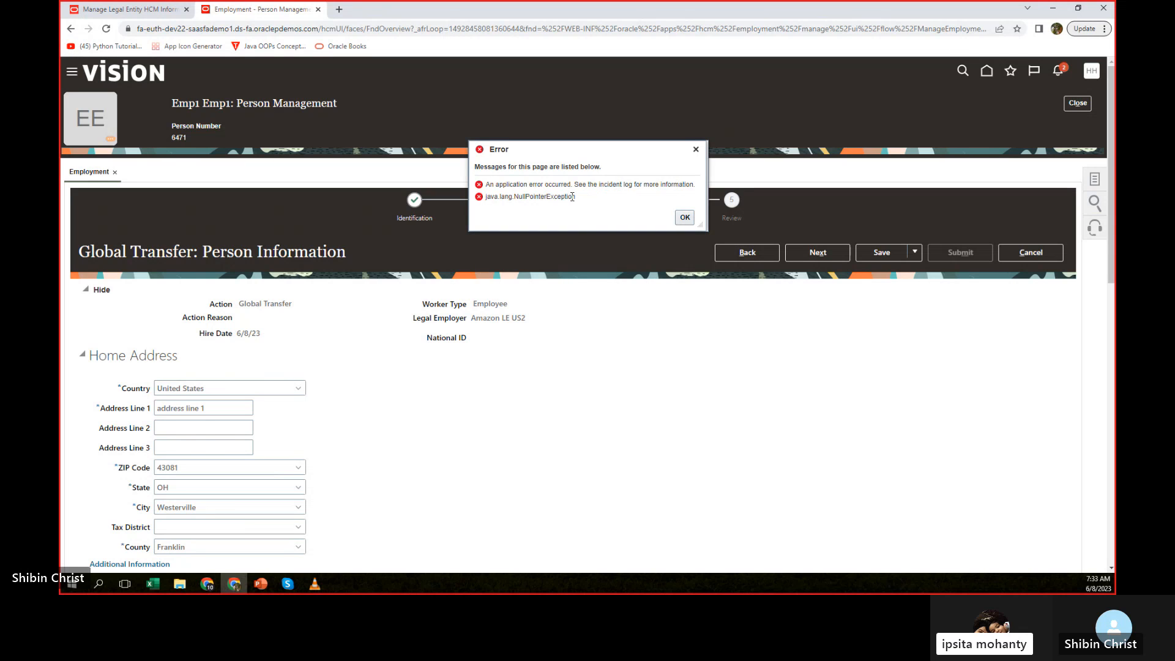
left_click(684, 218)
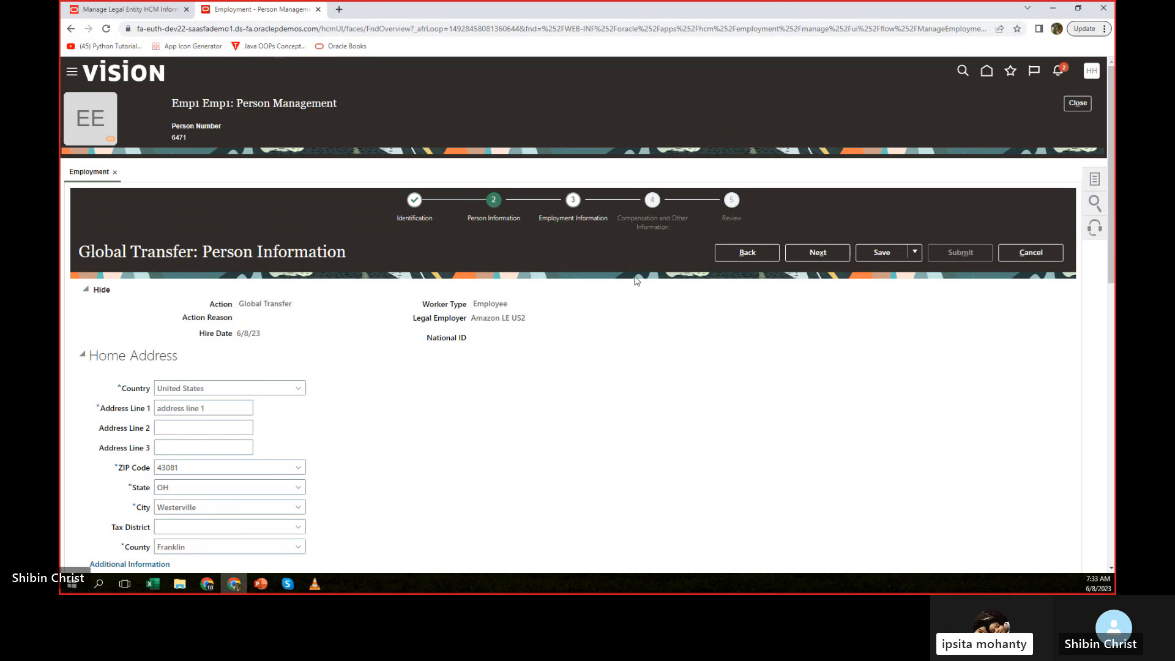
left_click(823, 254)
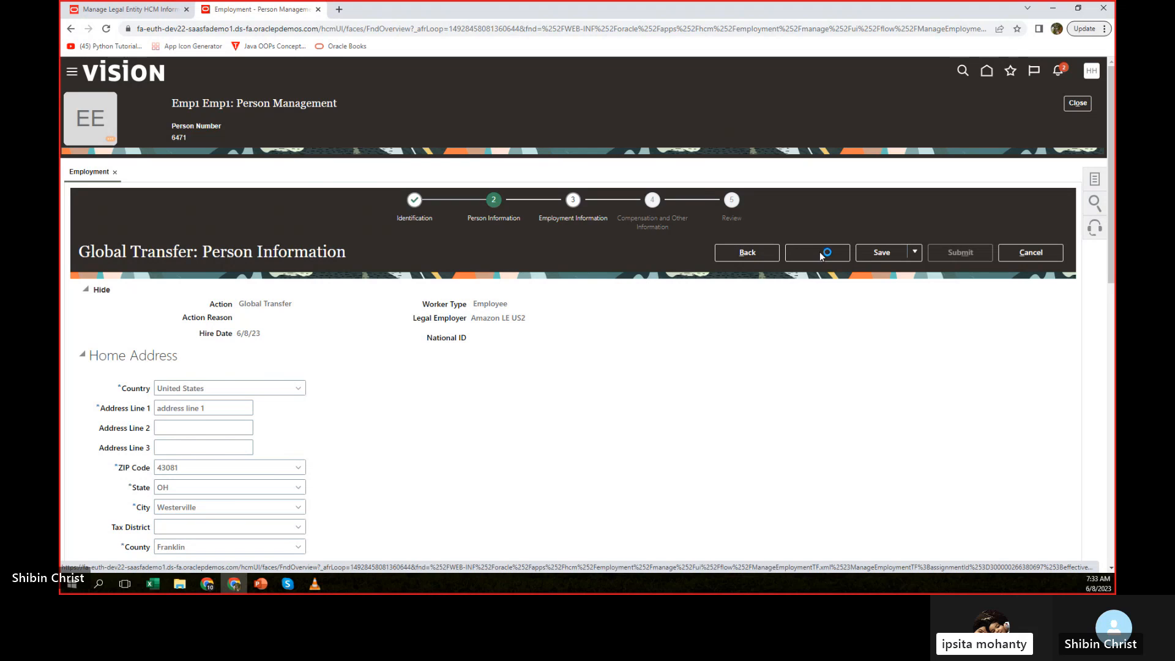
left_click(684, 219)
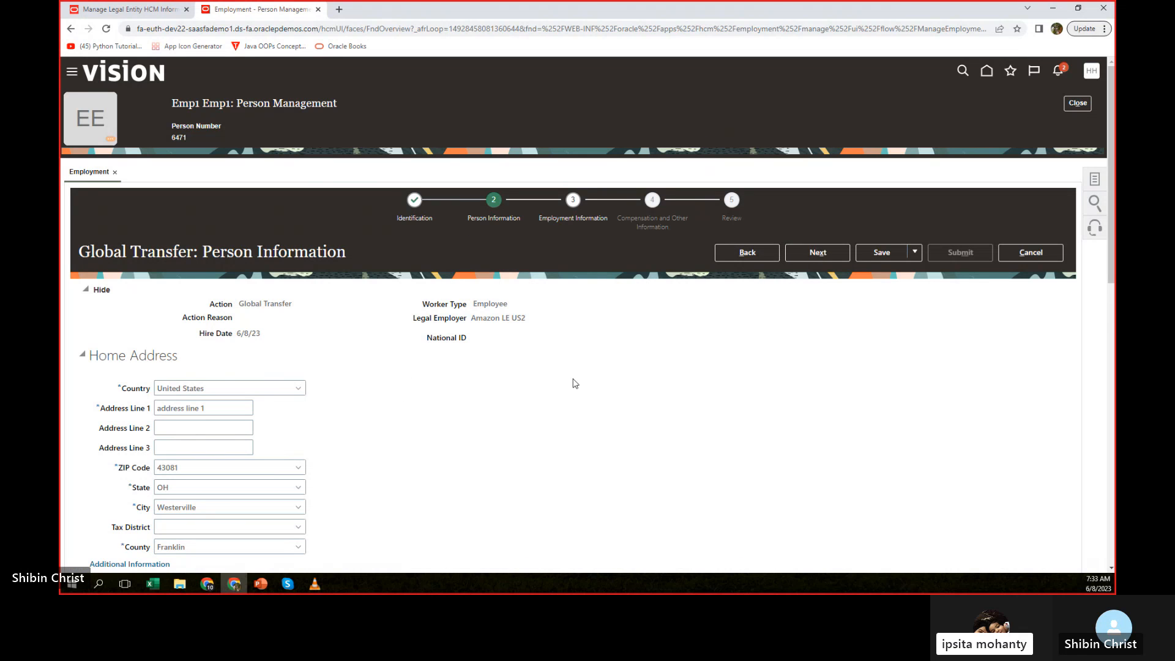
Try to save the Global Transfer and continue past Person Information once more, dismissing the error message.
scroll(571, 383, "down", 8)
scroll(574, 380, "up", 8)
left_click(880, 252)
left_click(821, 256)
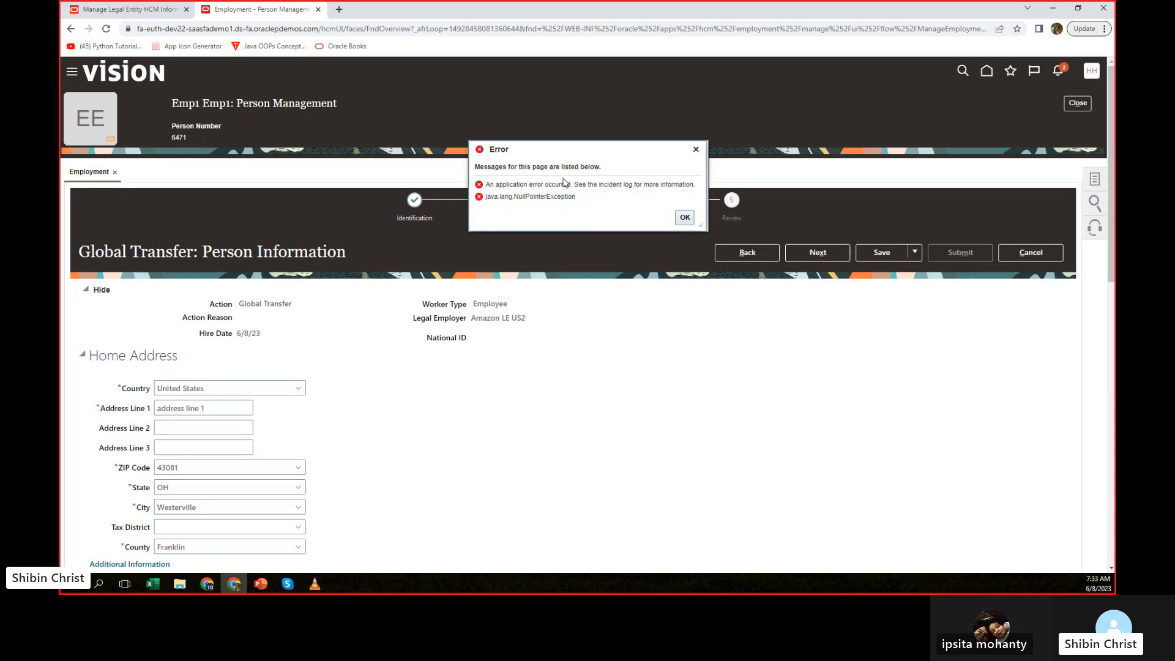
left_click(684, 218)
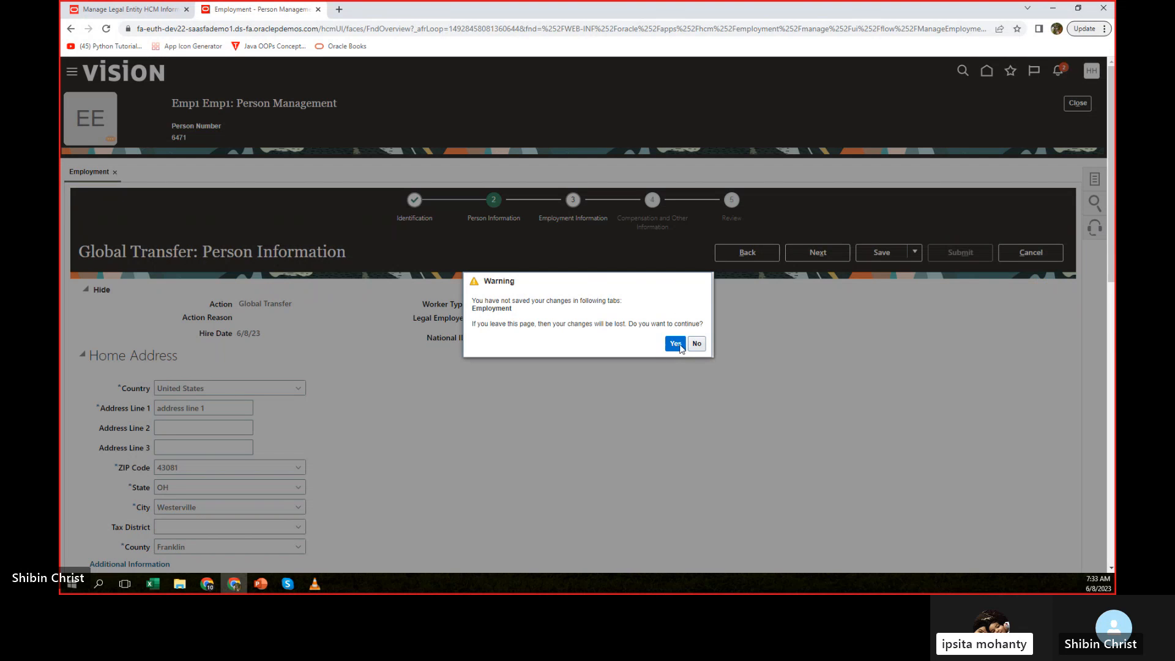
Leave the transfer without keeping its changes, decline saving the address in the browser, and search Person Management for the employee's name.
left_click(677, 345)
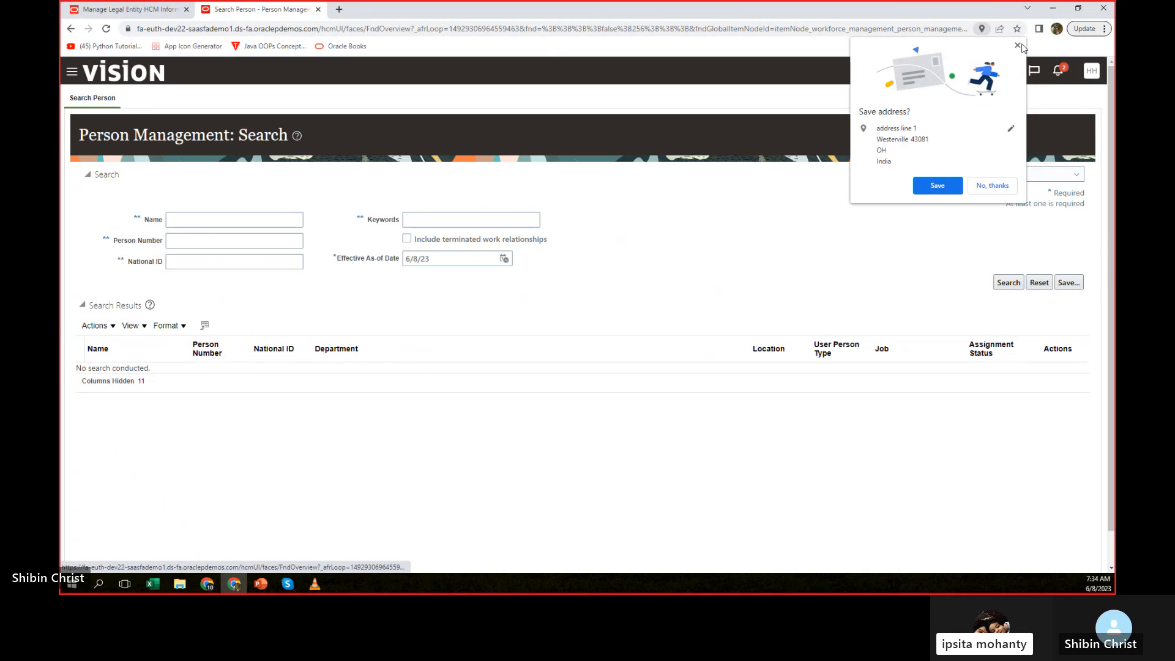
left_click(1017, 45)
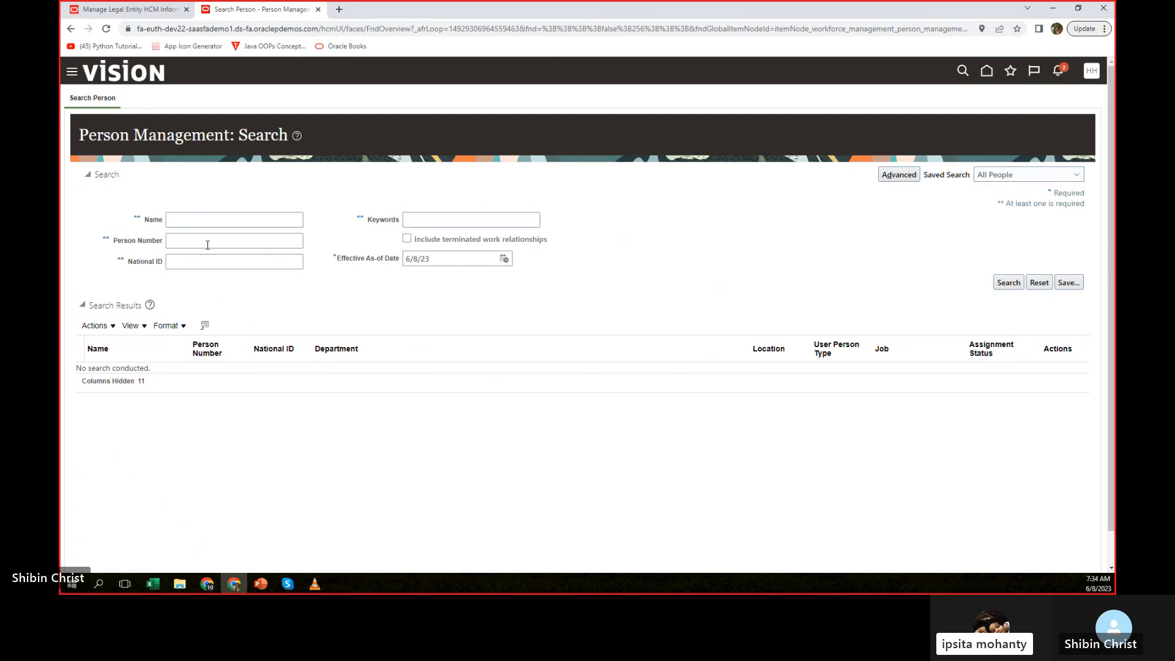
left_click(207, 220)
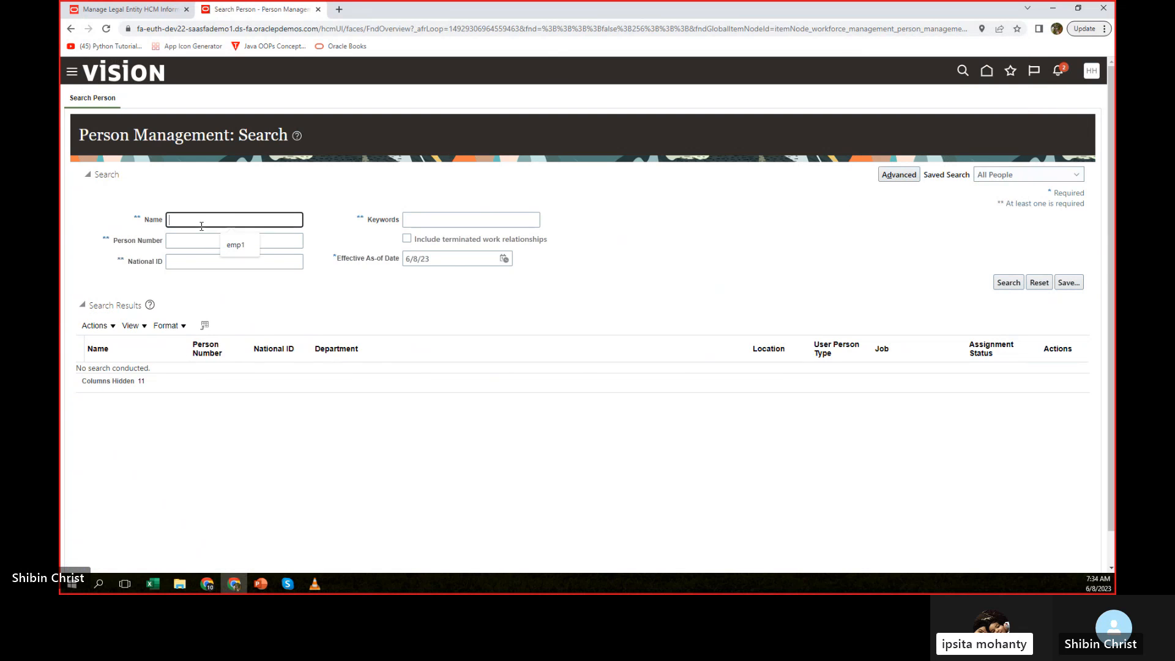
left_click(239, 249)
left_click(998, 285)
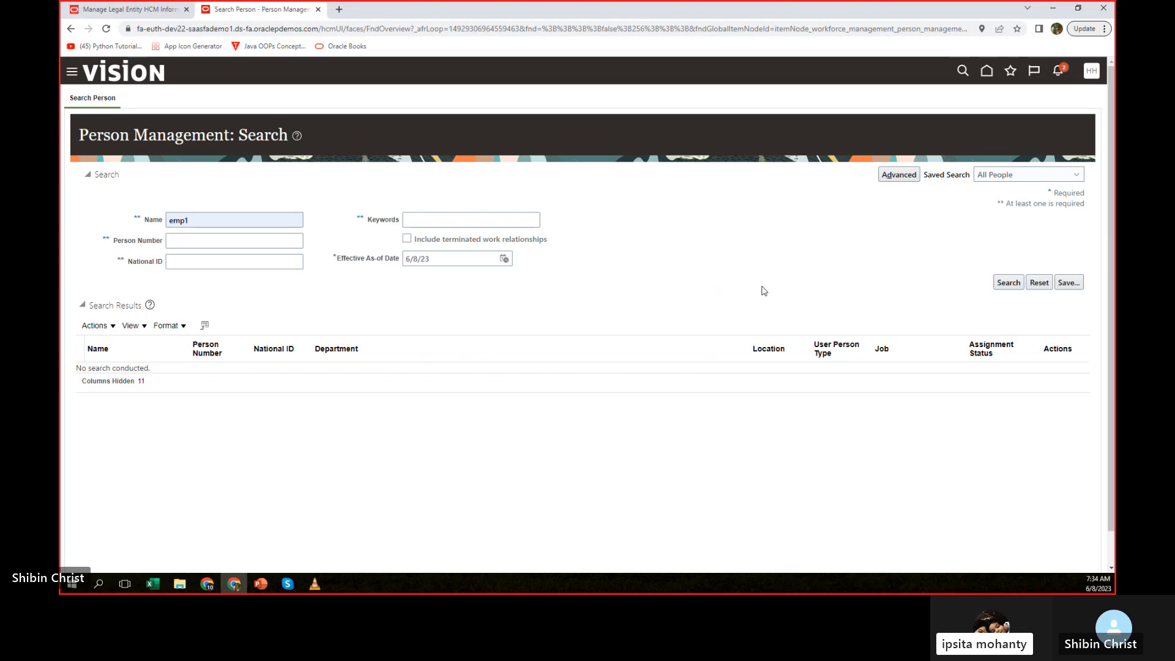
Open the employee's employment record from the Person Management search results.
left_click(101, 374)
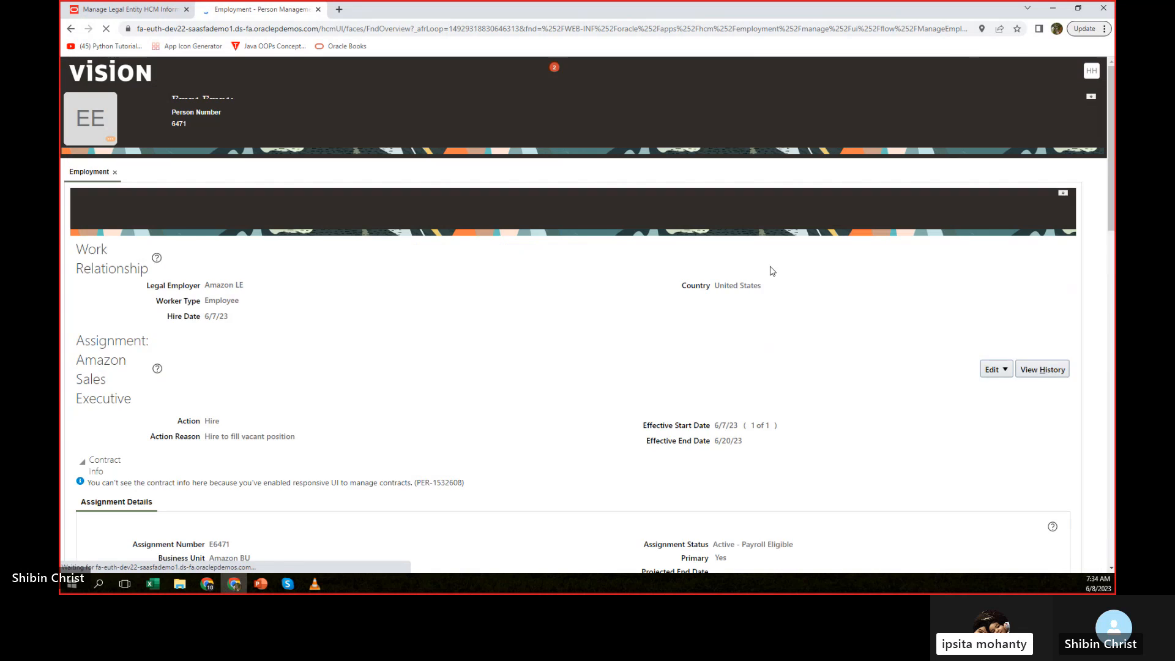
left_click(992, 323)
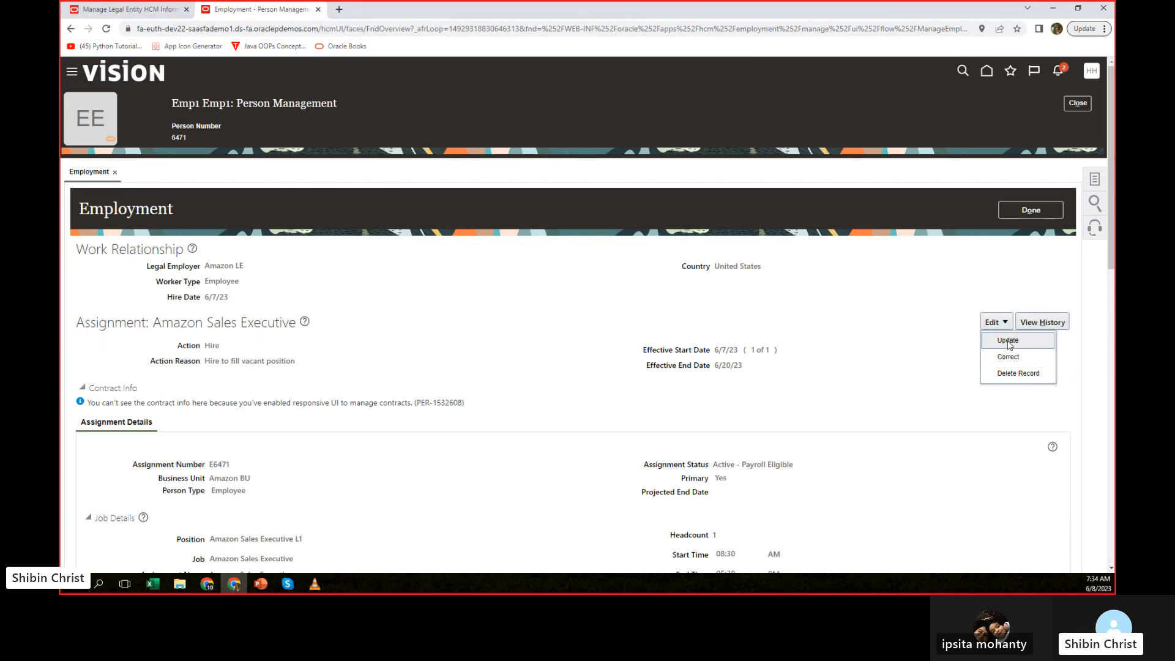
left_click(1008, 340)
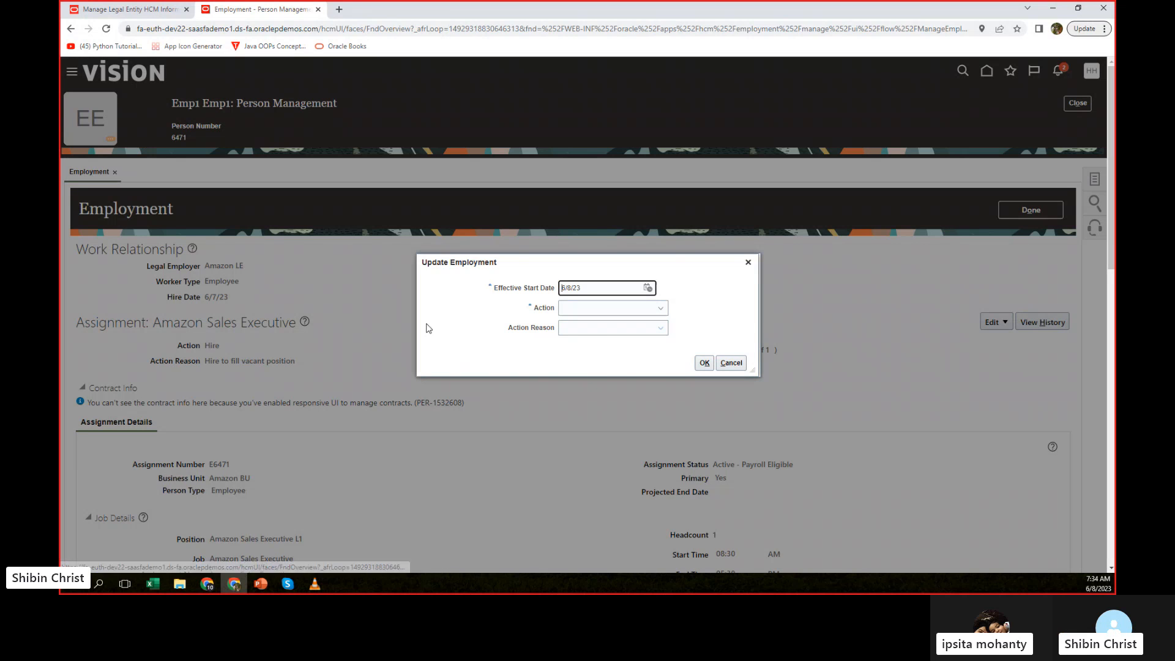
left_click(574, 308)
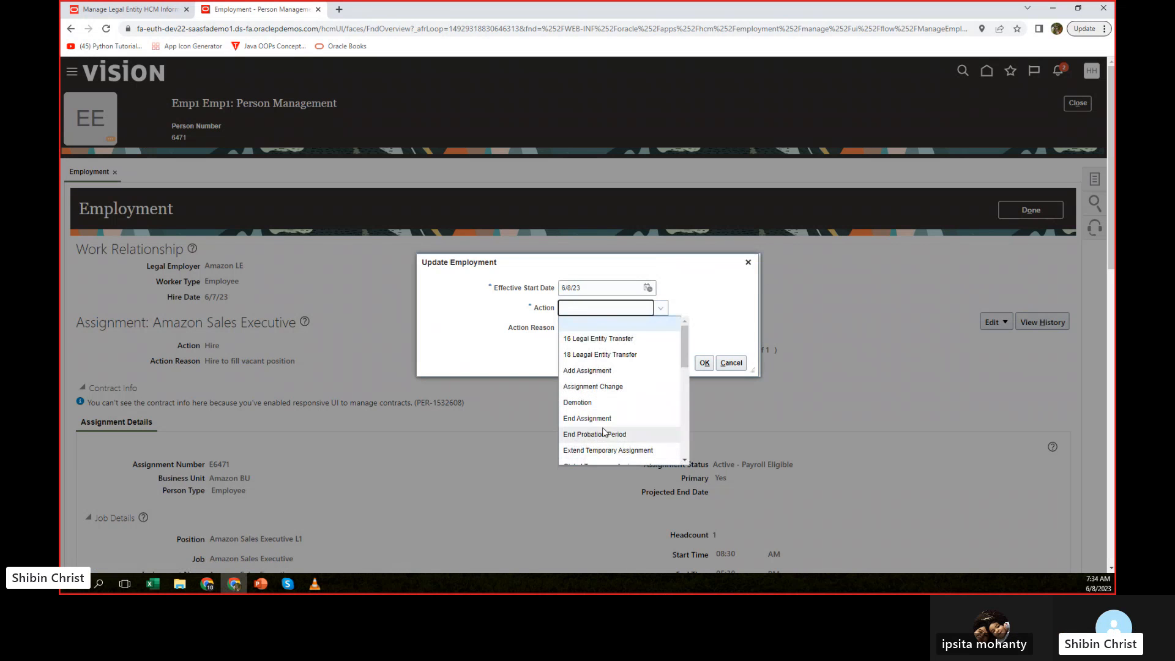
scroll(603, 427, "down", 1)
scroll(603, 427, "down", 1)
left_click(582, 370)
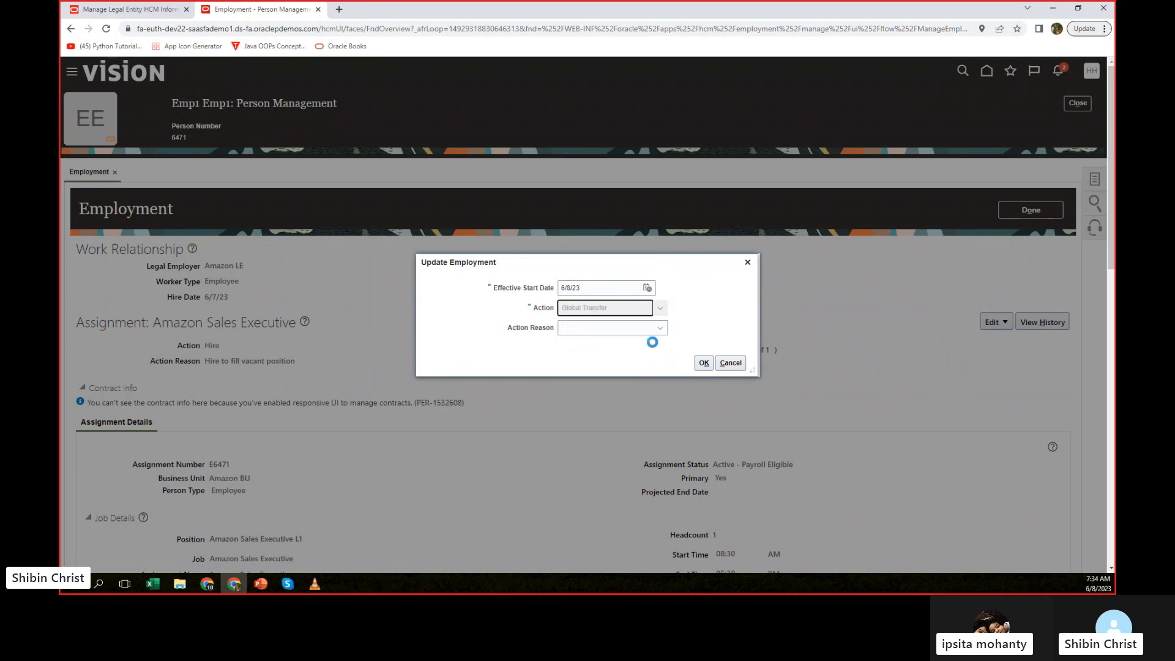
left_click(623, 326)
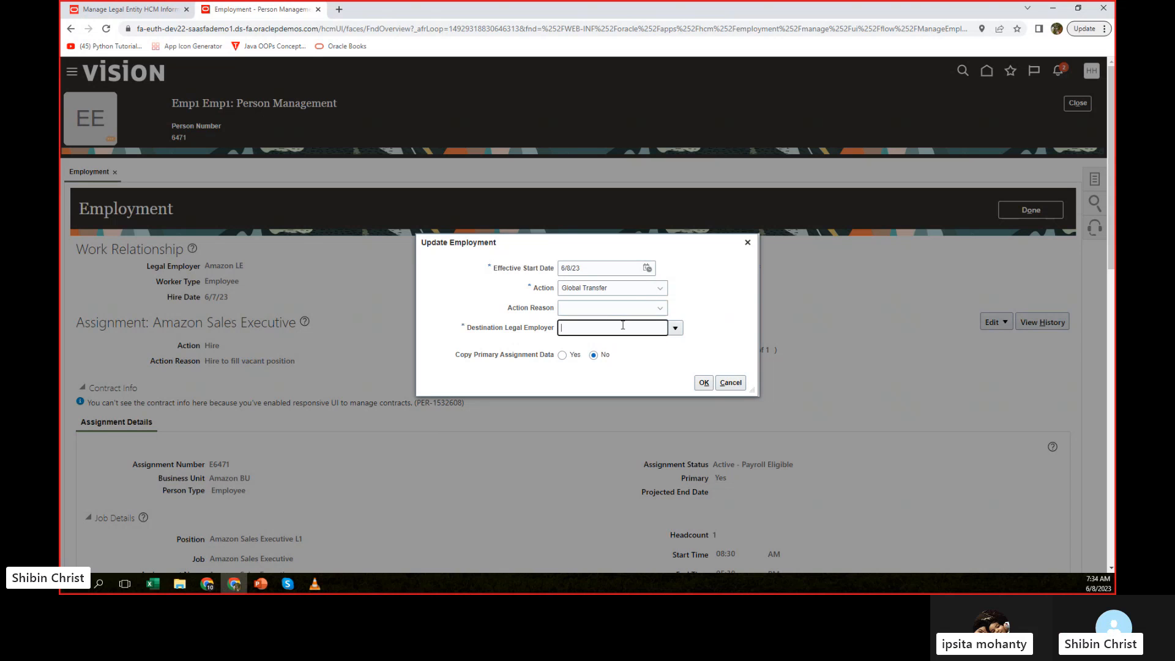
type("amazon")
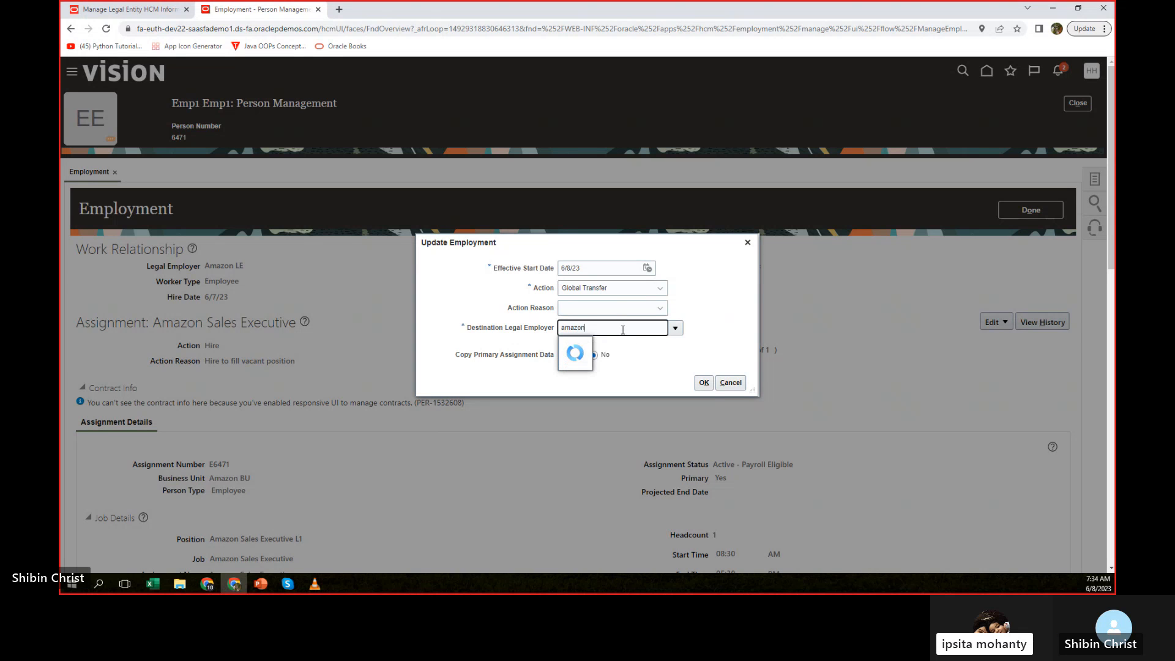
left_click(598, 342)
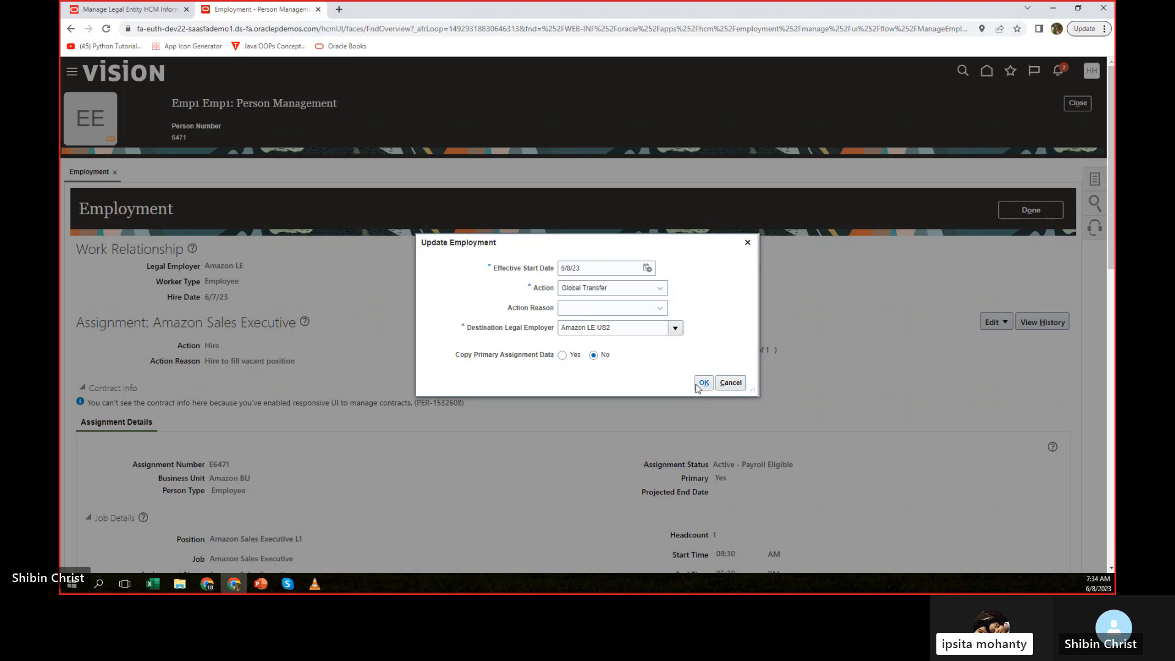
left_click(704, 383)
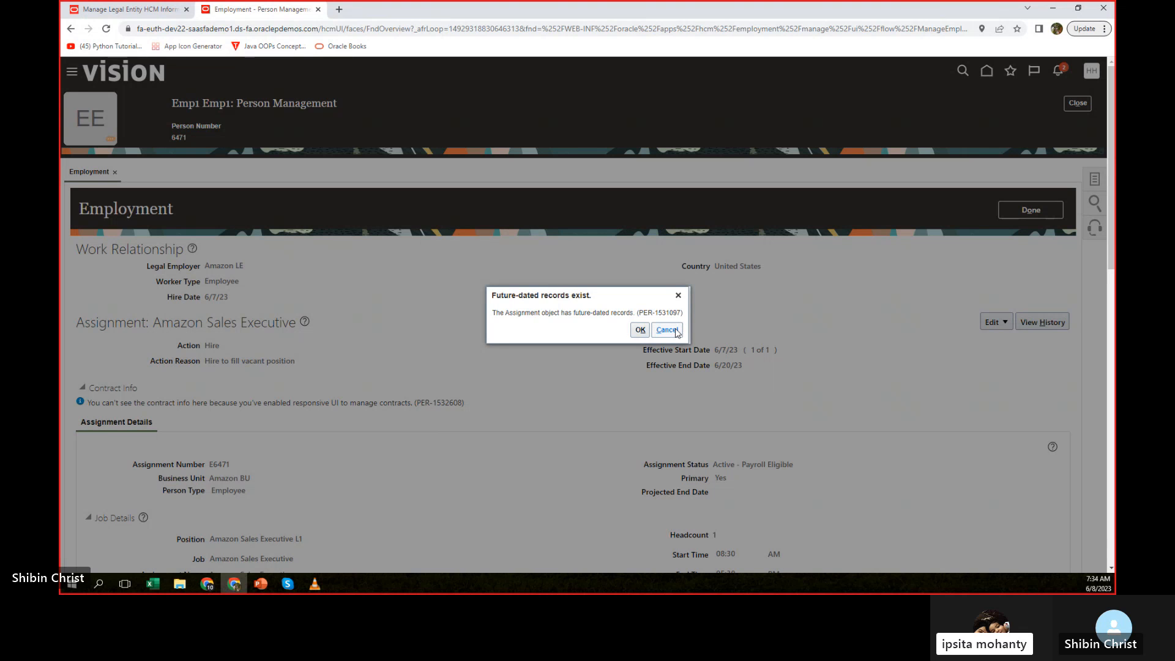
left_click(640, 329)
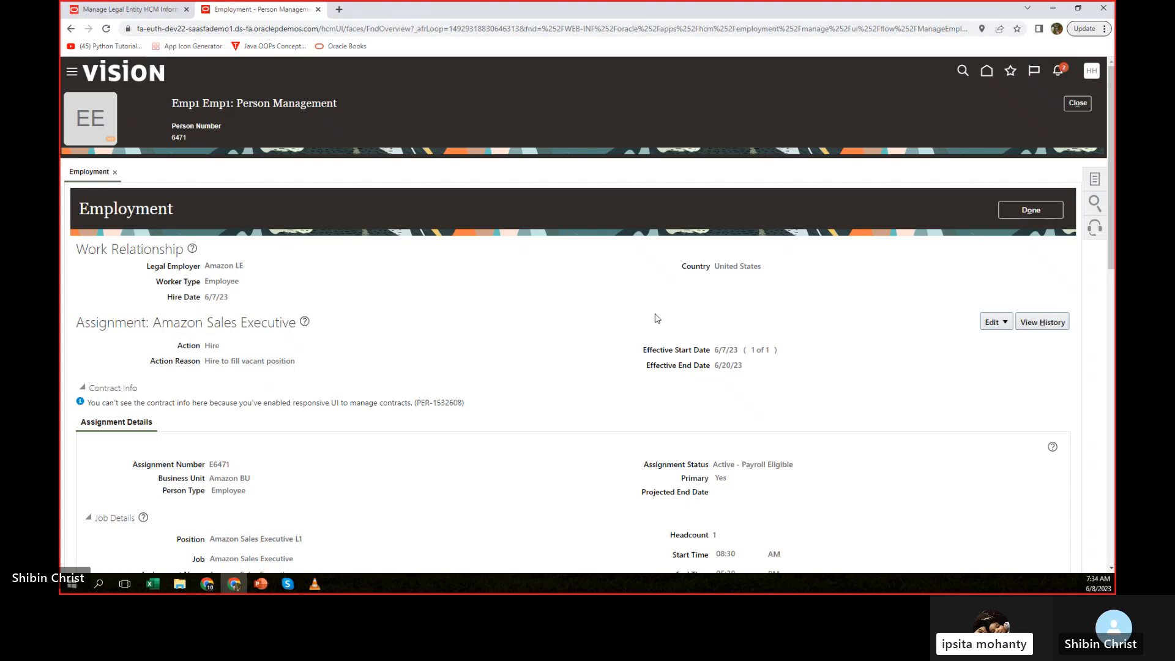
Start an assignment update with the Global Transfer action to destination legal employer Amazon LE US2, copying the primary assignment data.
left_click(1005, 323)
left_click(999, 338)
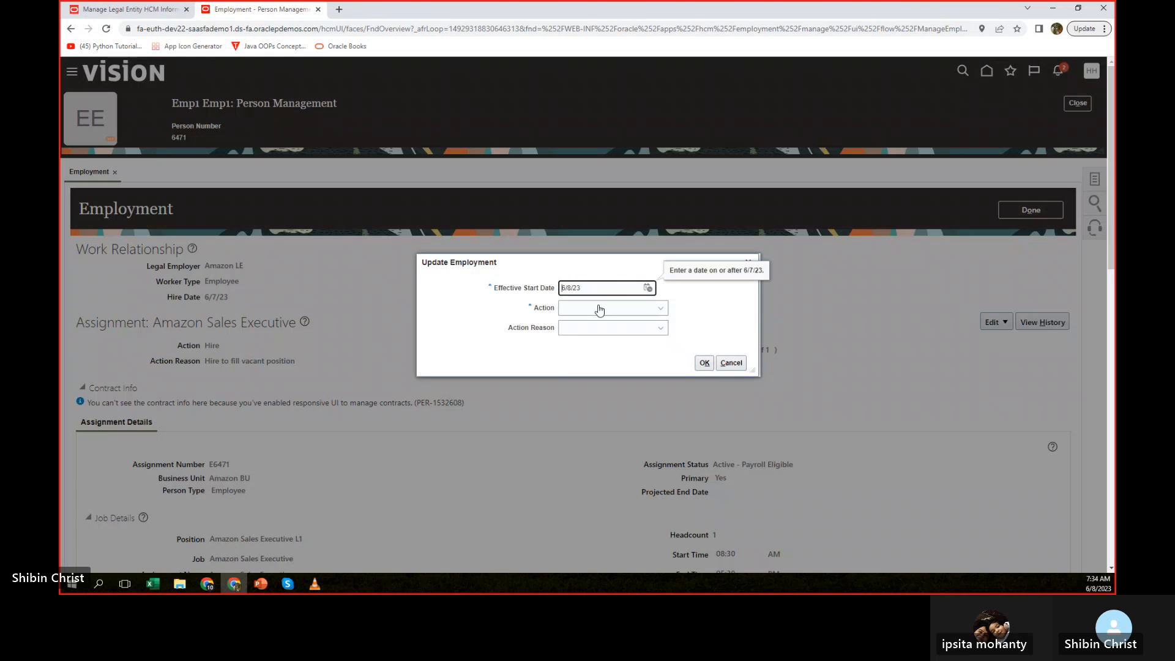
left_click(624, 308)
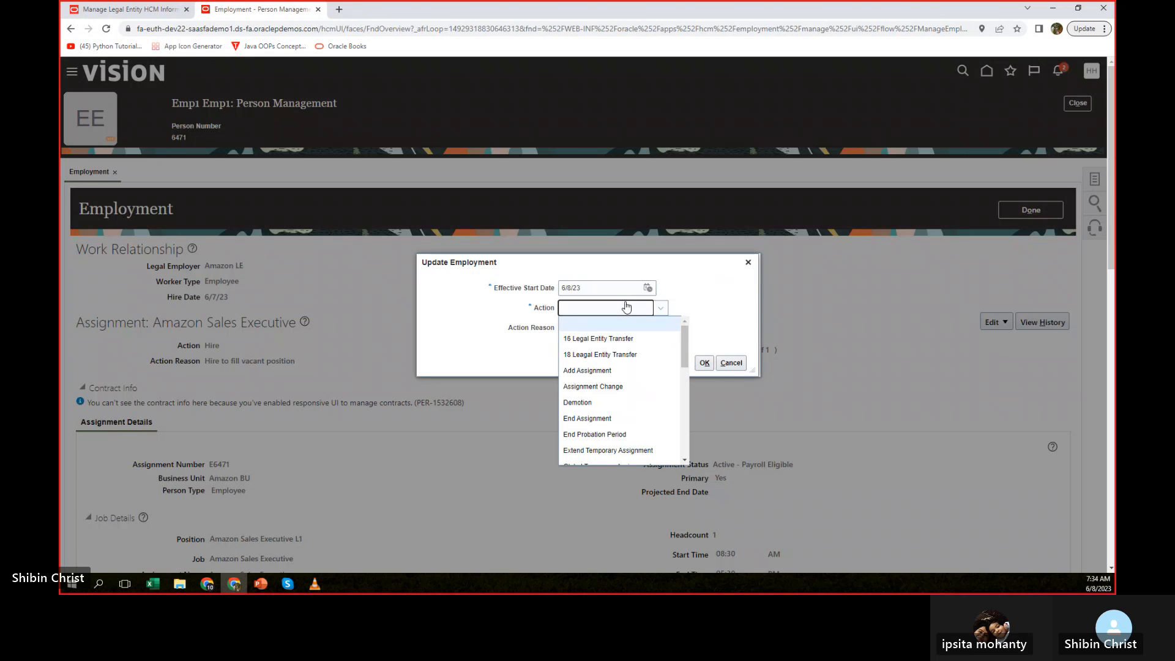
scroll(583, 375, "down", 2)
left_click(583, 373)
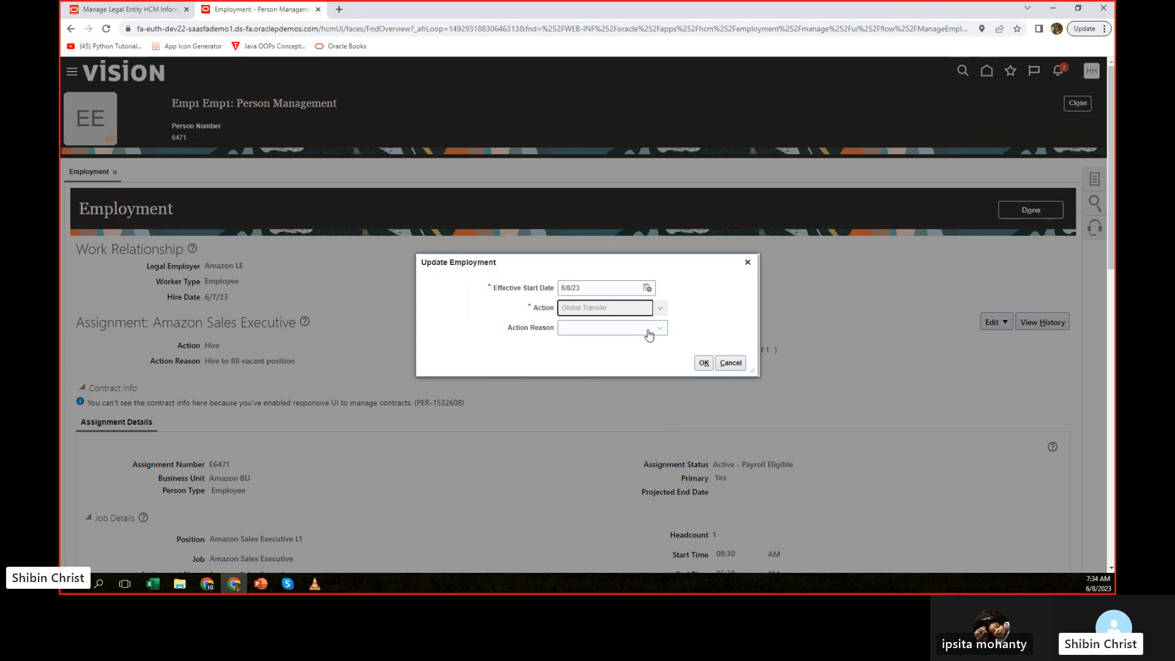
left_click(675, 328)
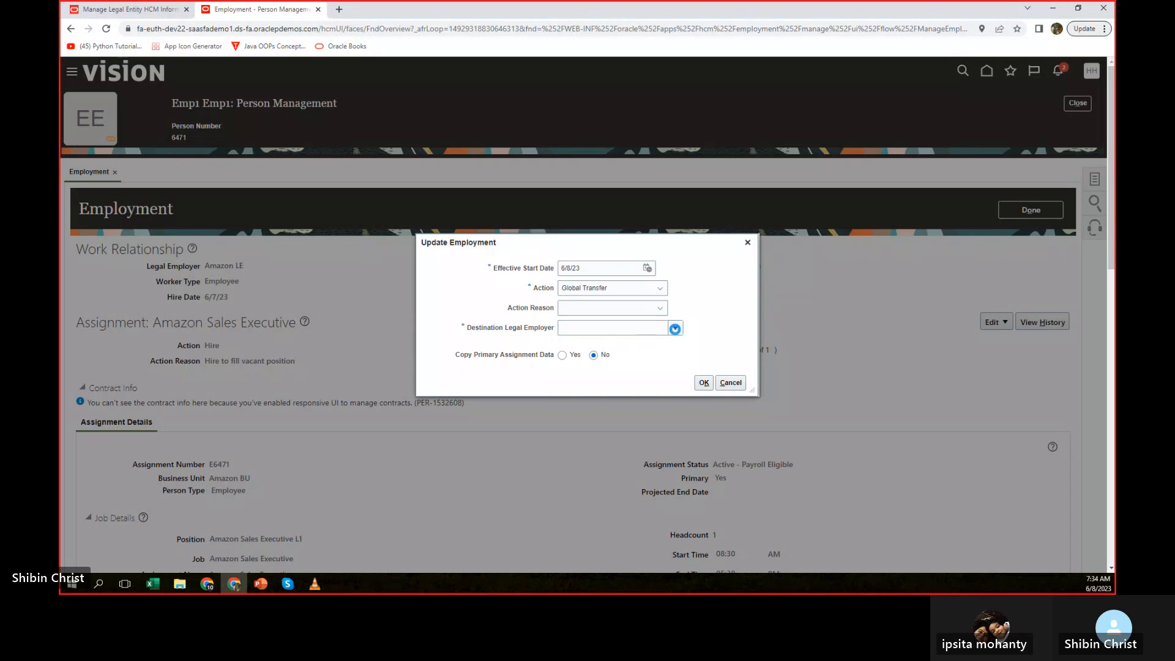
left_click(596, 348)
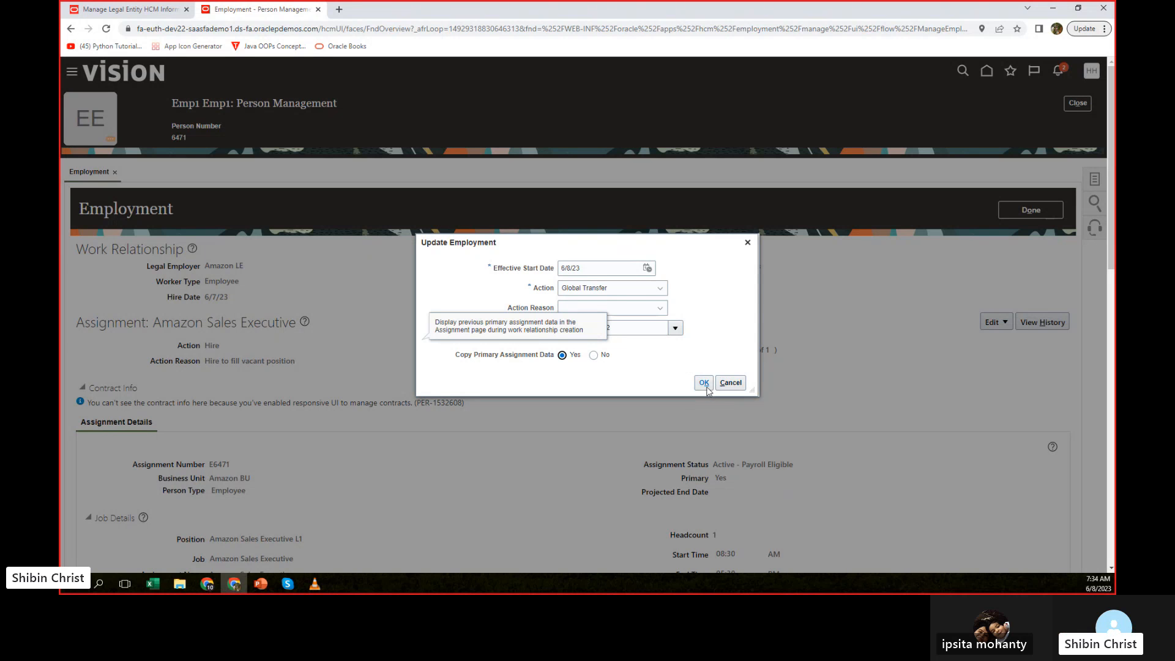
Confirm the transfer update despite future-dated records and accept Inactive - Payroll Eligible as the existing assignment's status.
left_click(703, 382)
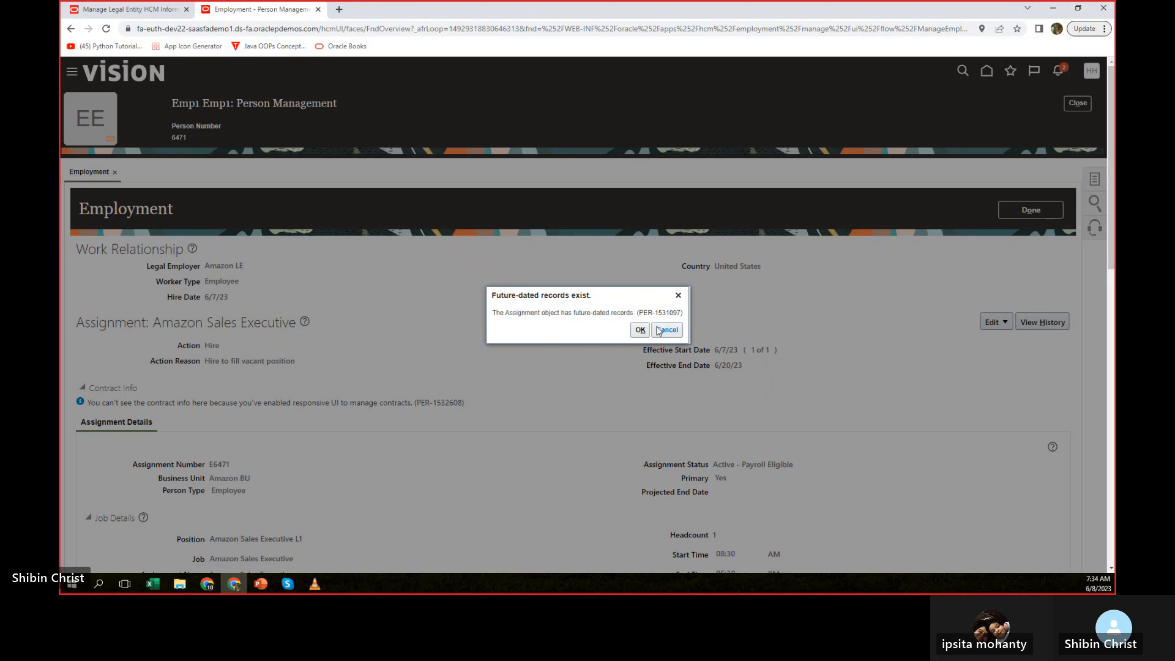
left_click(639, 331)
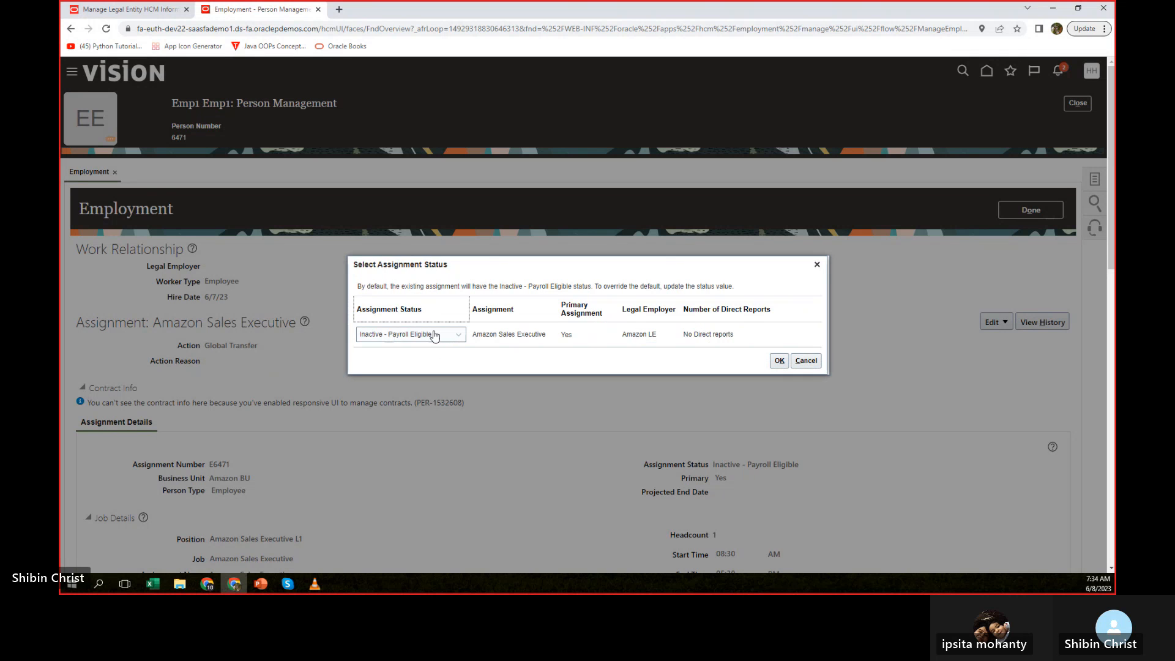
left_click(778, 361)
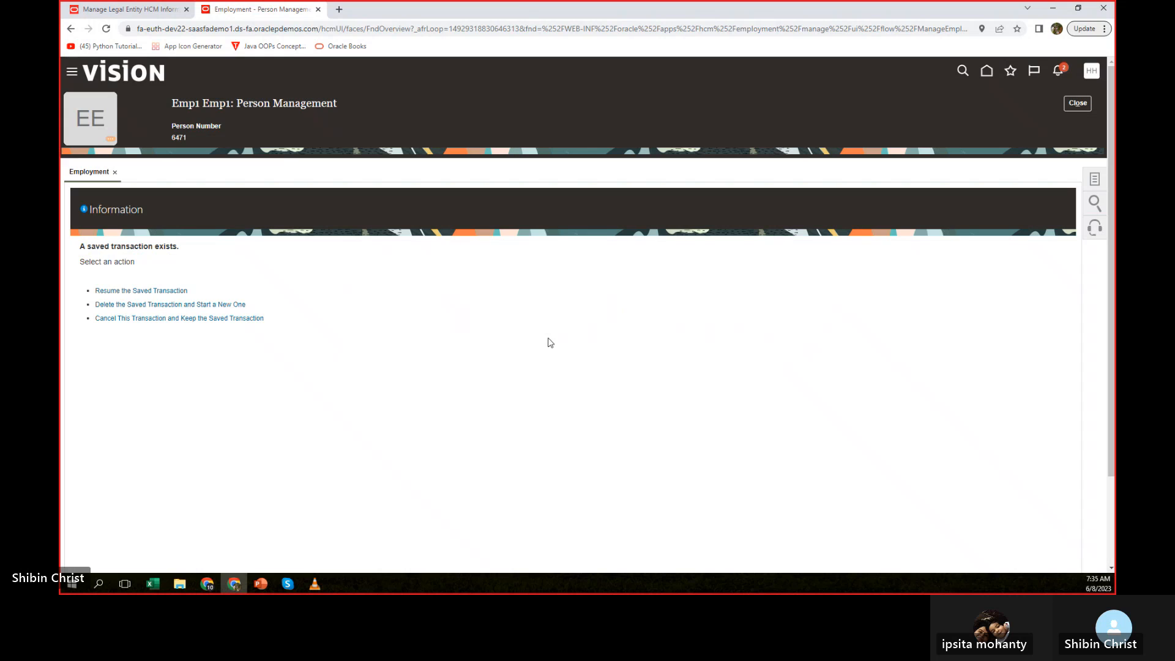
Resume the saved Global Transfer transaction and continue to Employment Information.
left_click(132, 292)
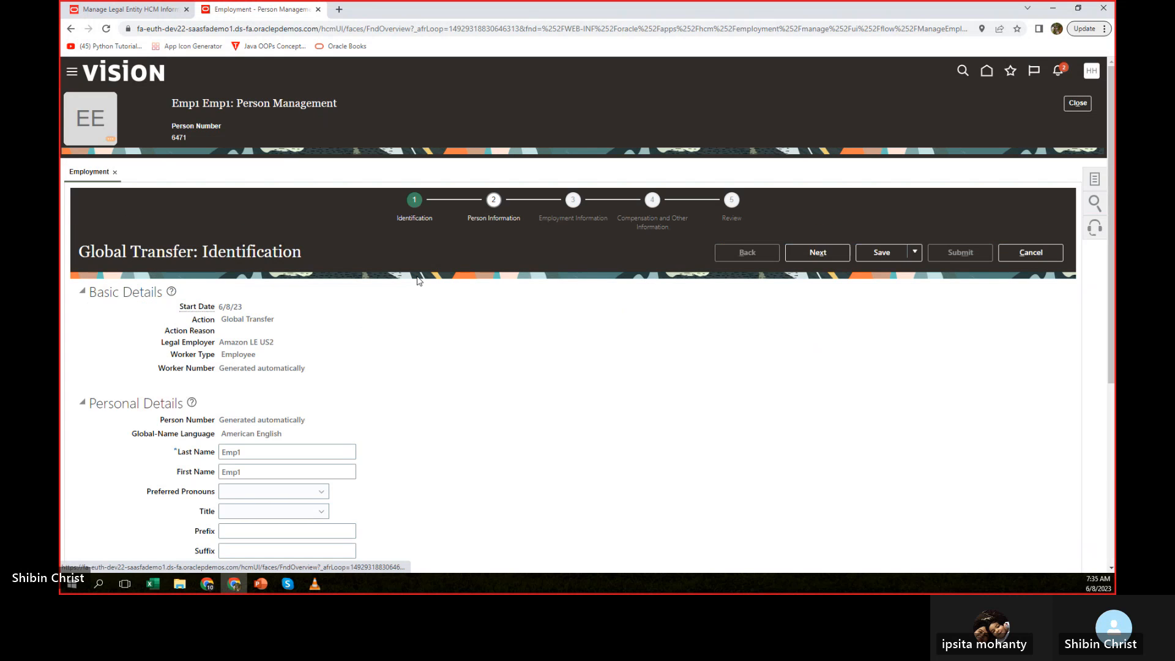
left_click(820, 252)
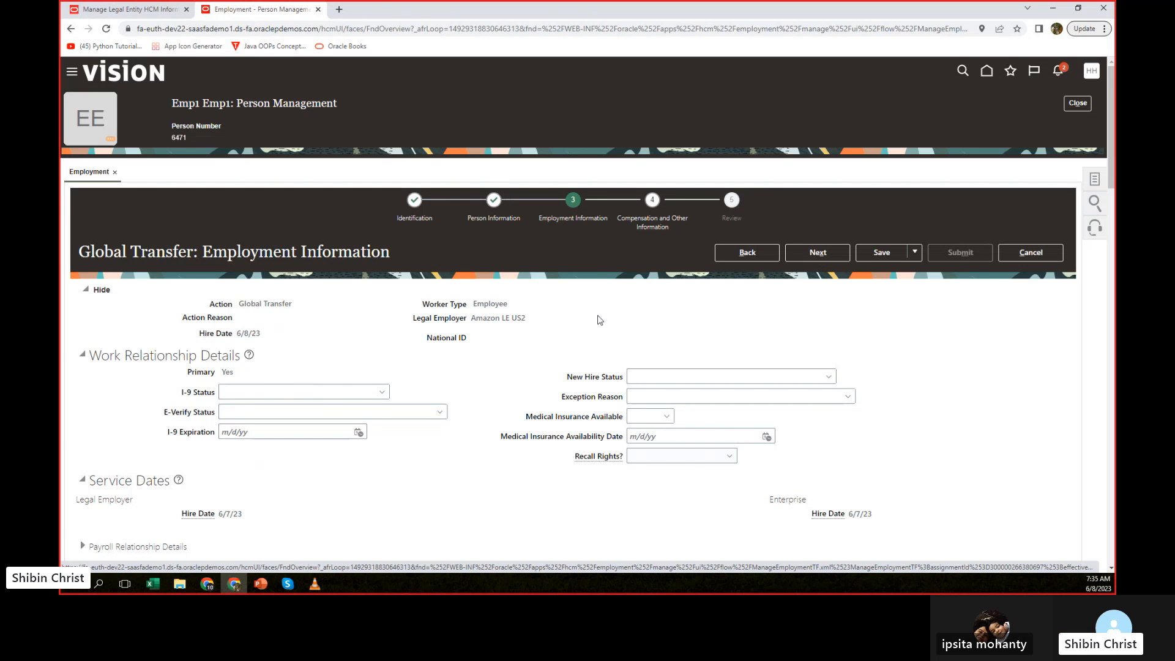
Change the assignment's position to Amazon Sales Executive L2 and accept the future incumbent warning.
scroll(498, 342, "down", 2)
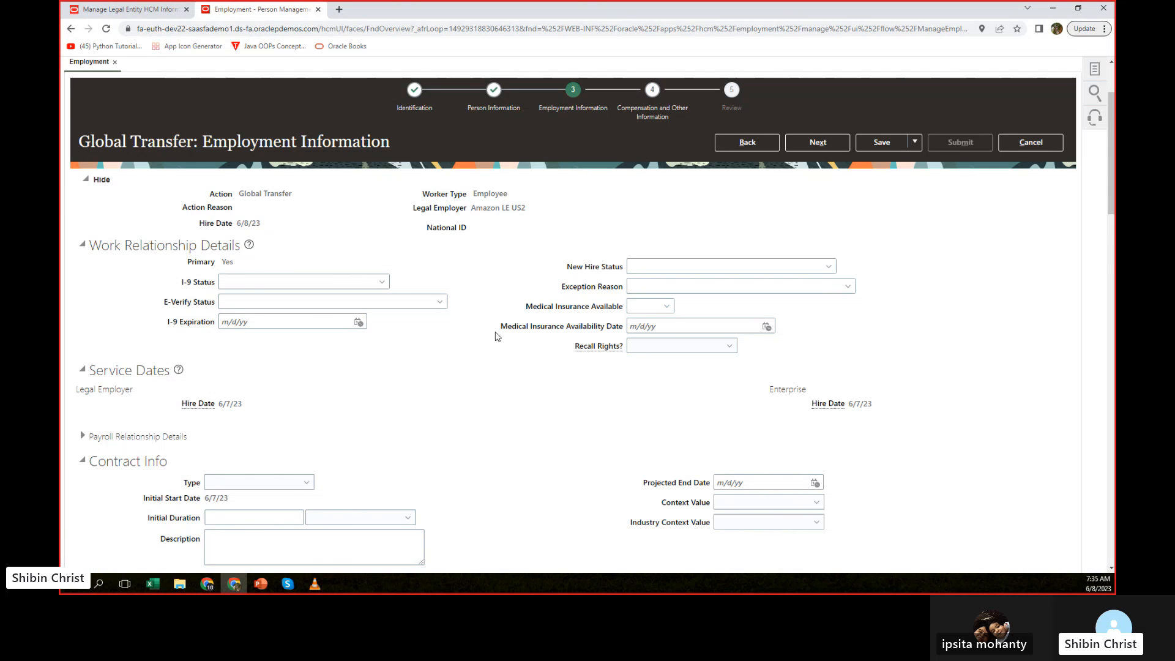
scroll(496, 337, "down", 1)
scroll(497, 336, "down", 2)
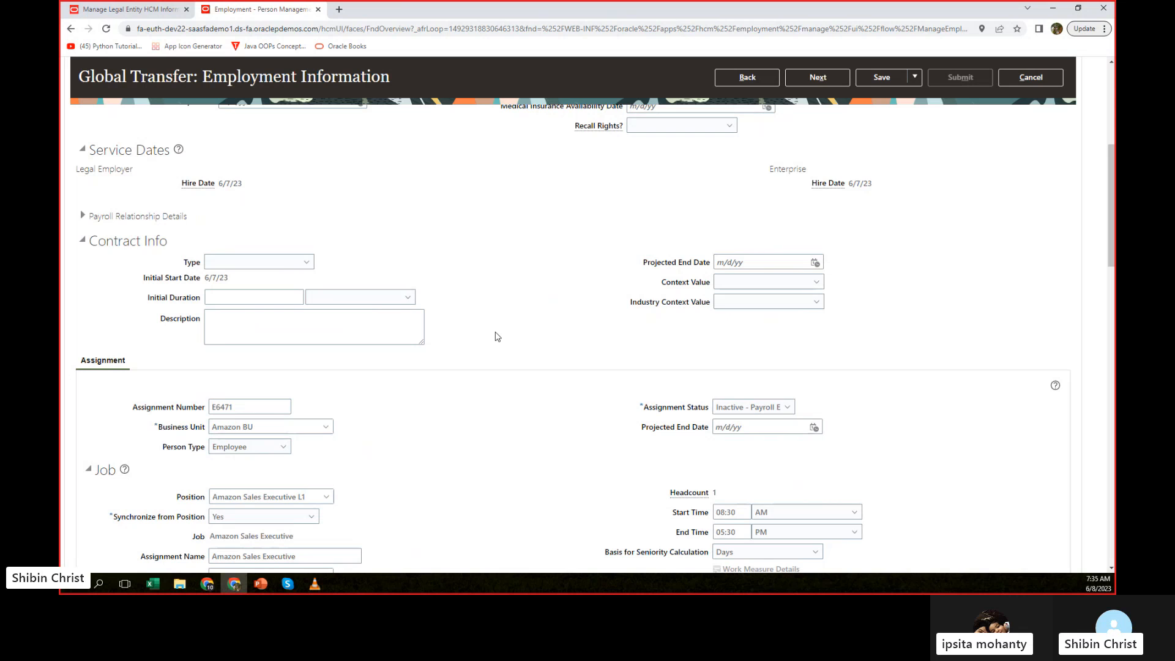
scroll(495, 336, "down", 2)
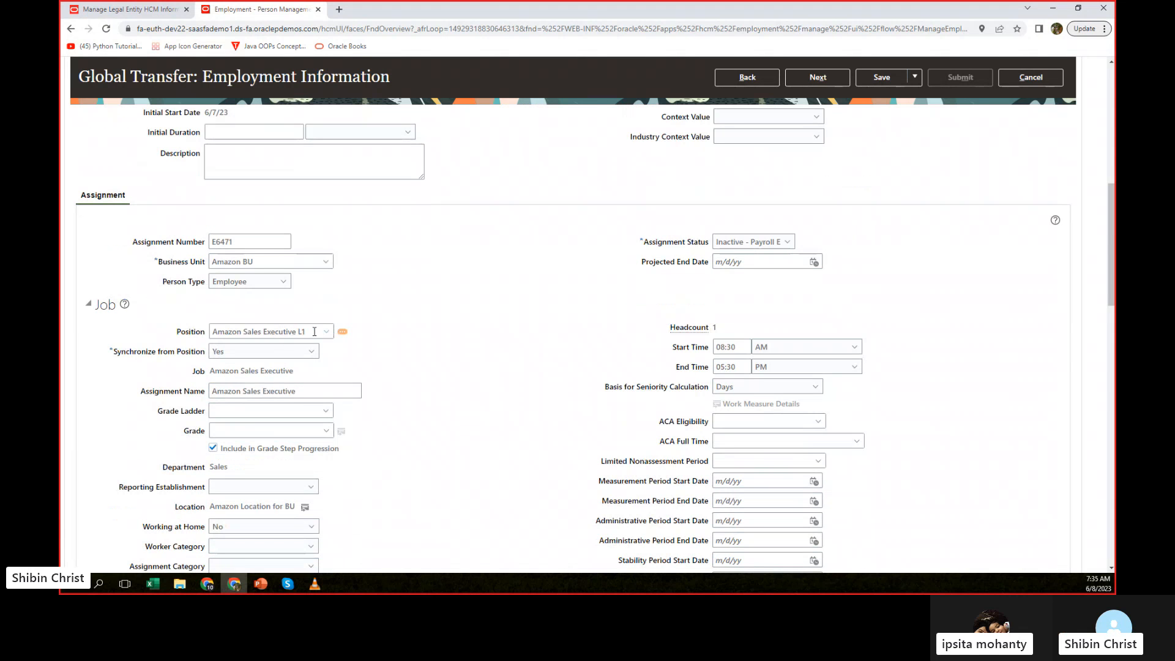
left_click(326, 335)
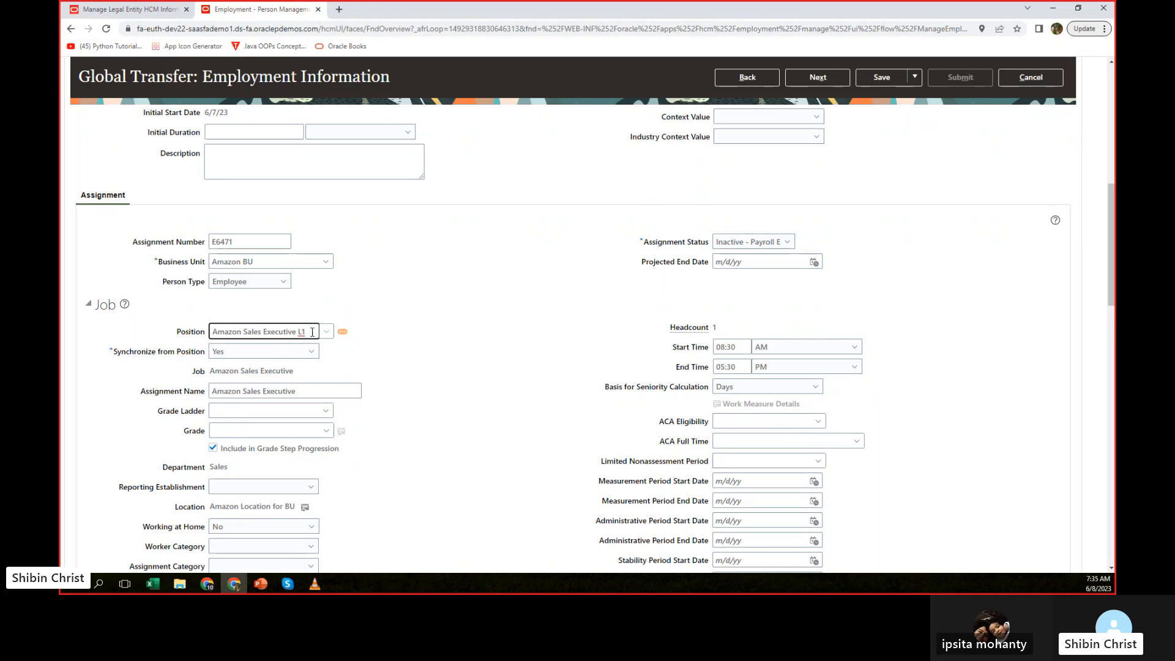
type("2")
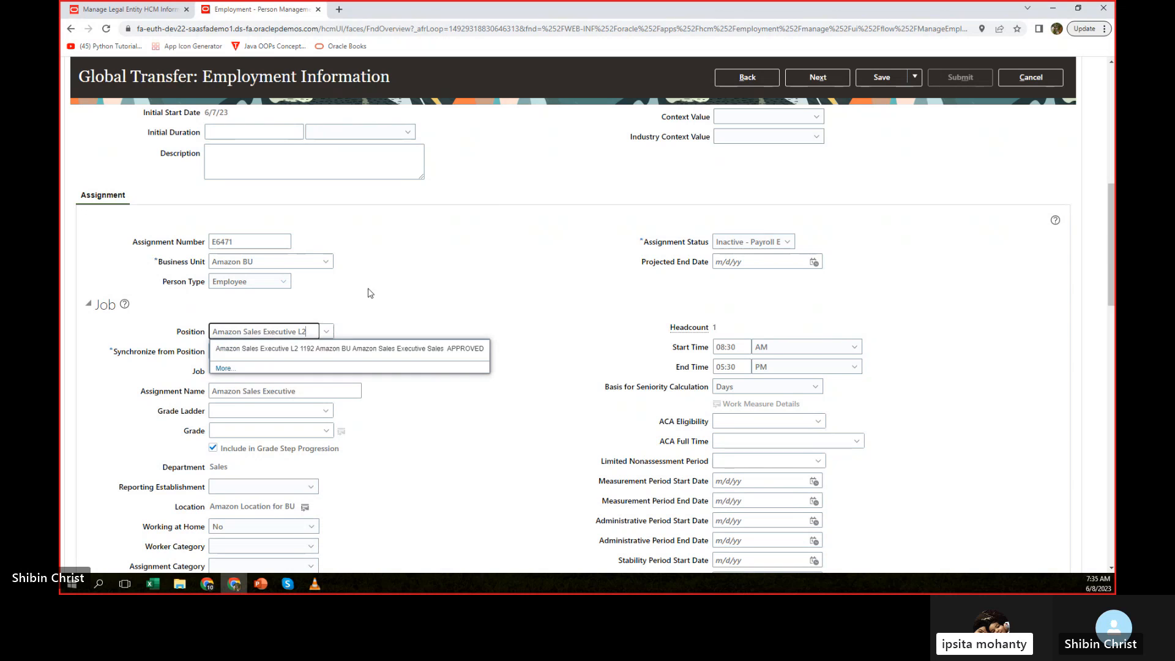
left_click(310, 349)
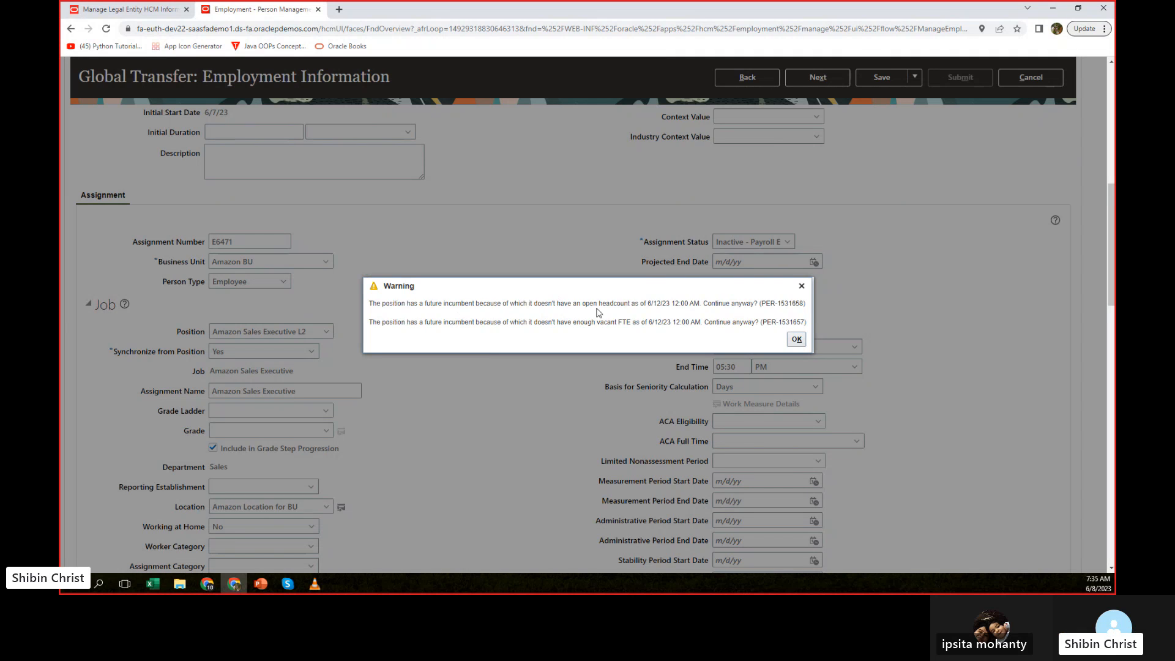
left_click(796, 340)
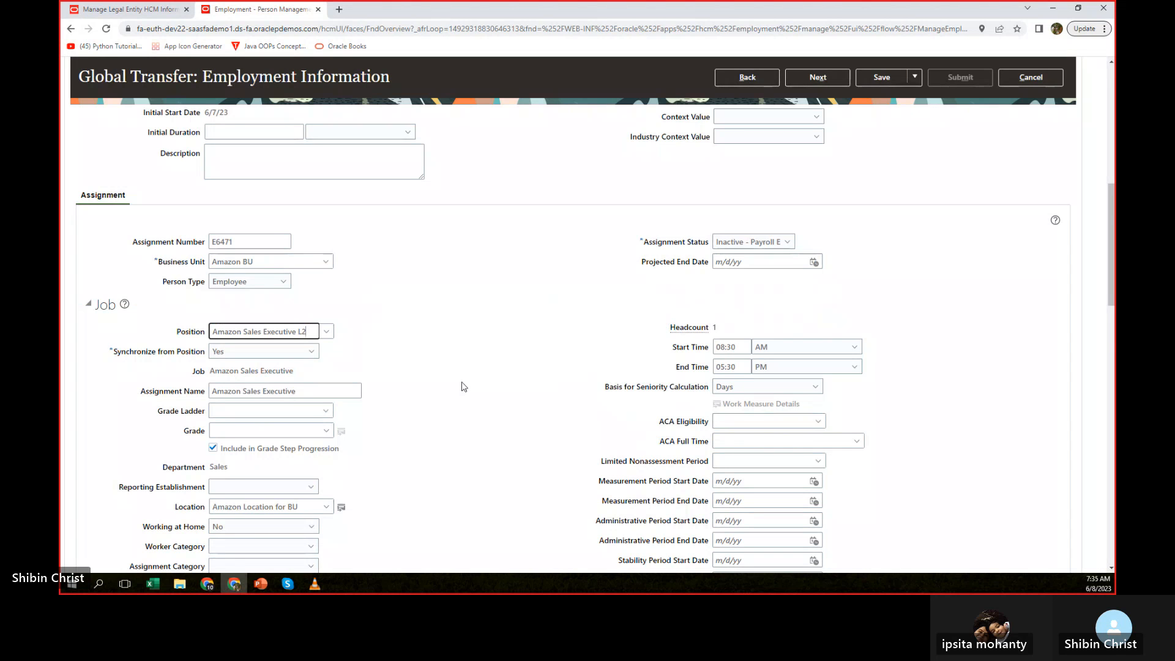
Check the remaining job details and continue through Compensation and Other Information to the Review page without adding salary data.
scroll(467, 367, "down", 3)
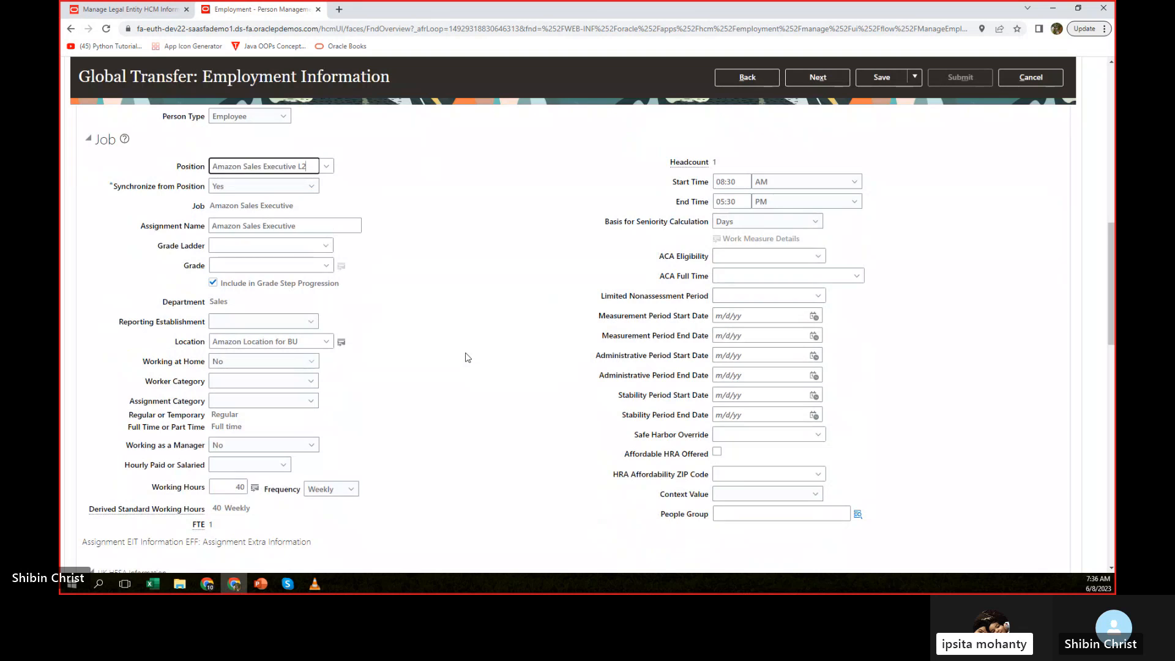
scroll(467, 357, "down", 1)
scroll(466, 357, "up", 10)
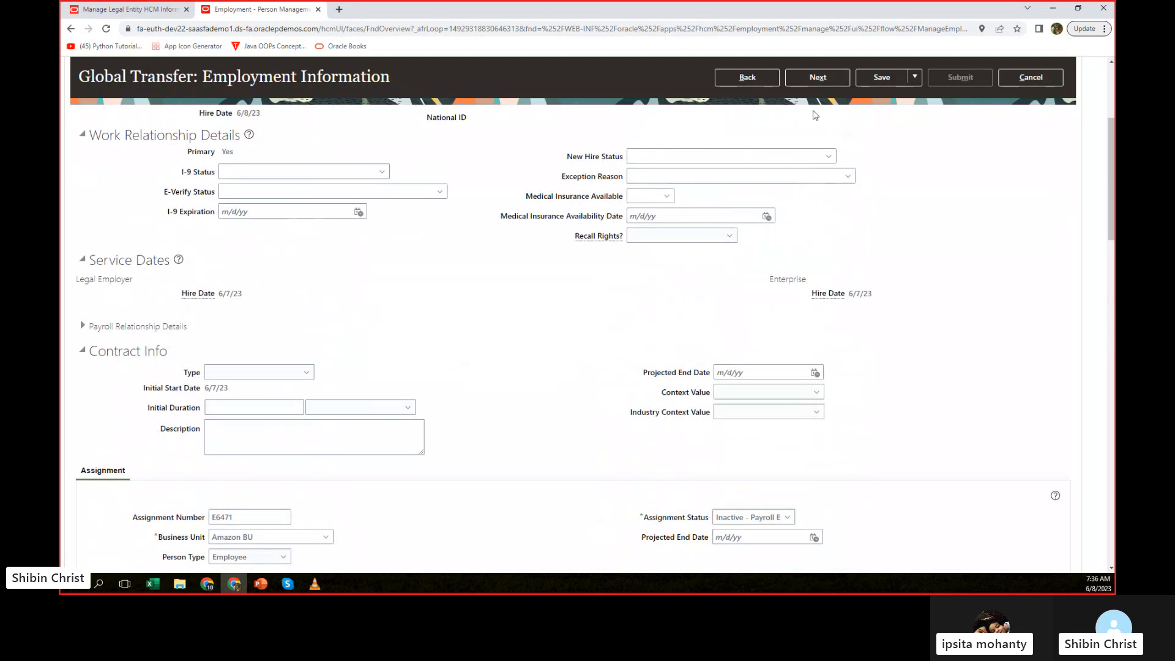
left_click(810, 80)
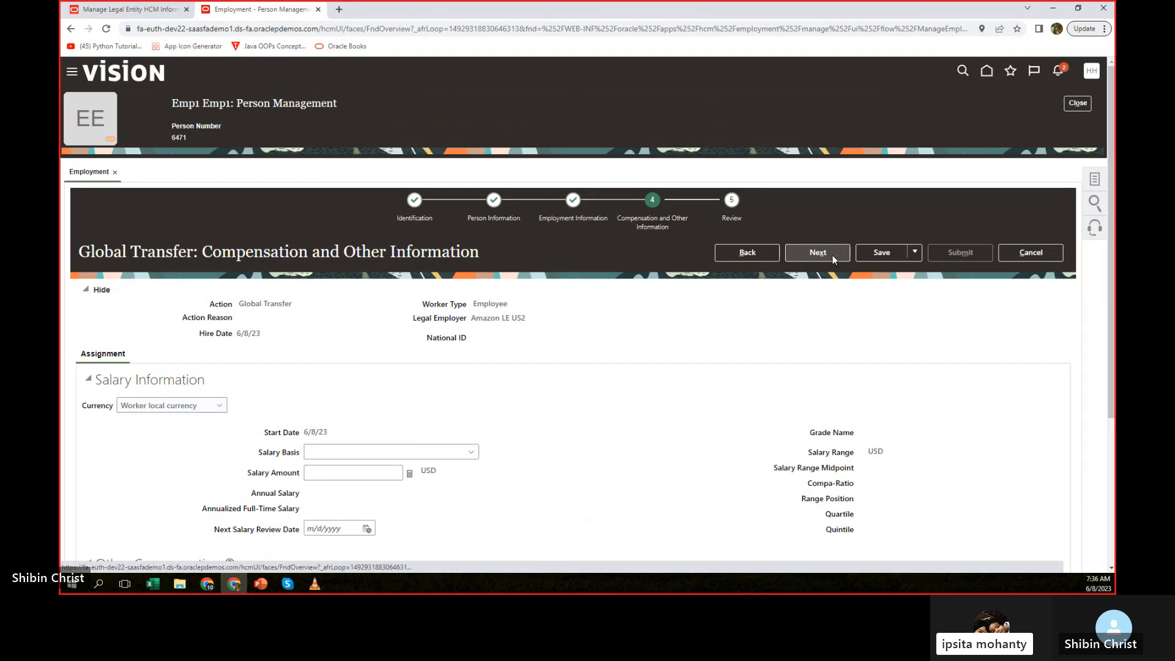
left_click(832, 257)
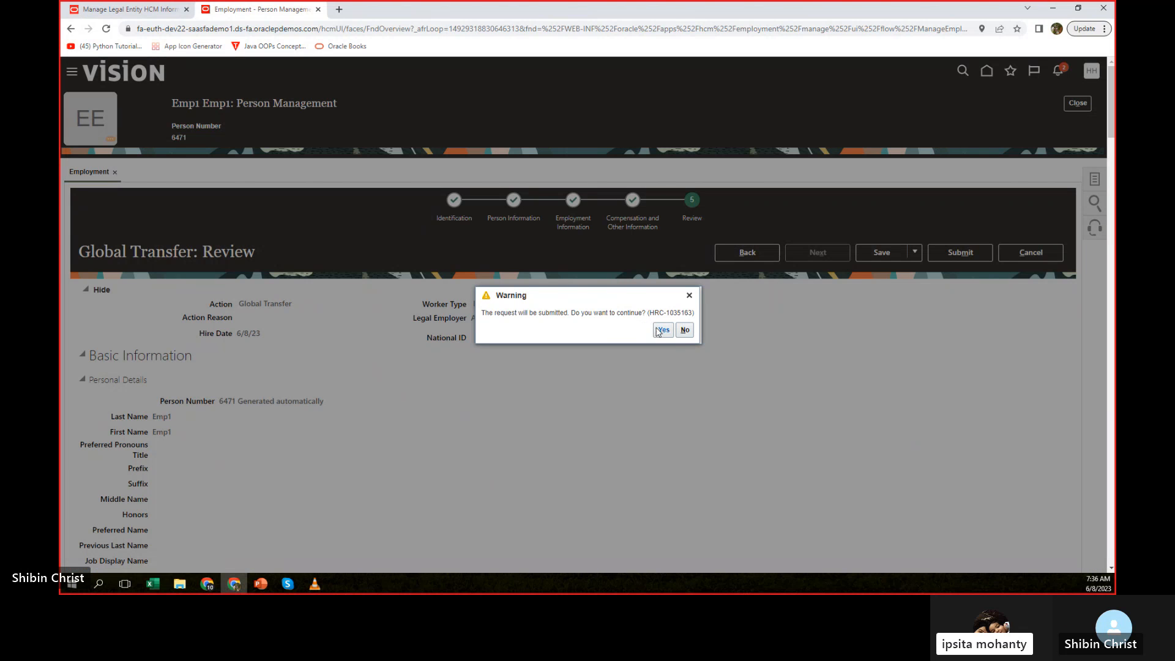
Submit the reviewed Global Transfer and close the confirmation.
left_click(660, 330)
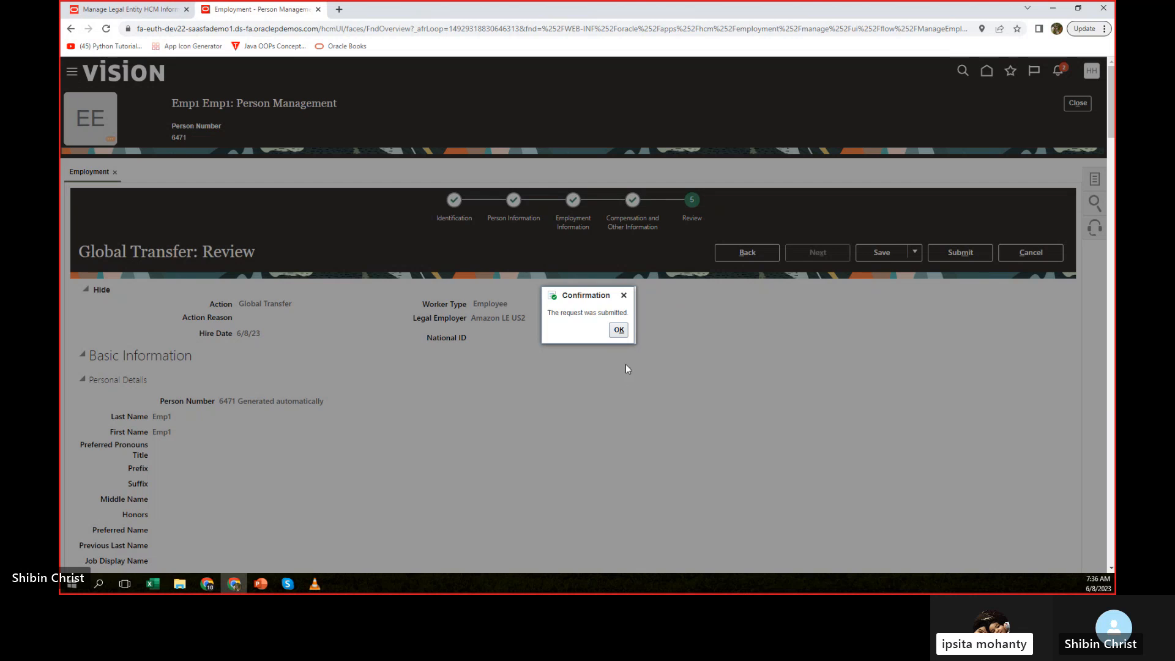
left_click(619, 330)
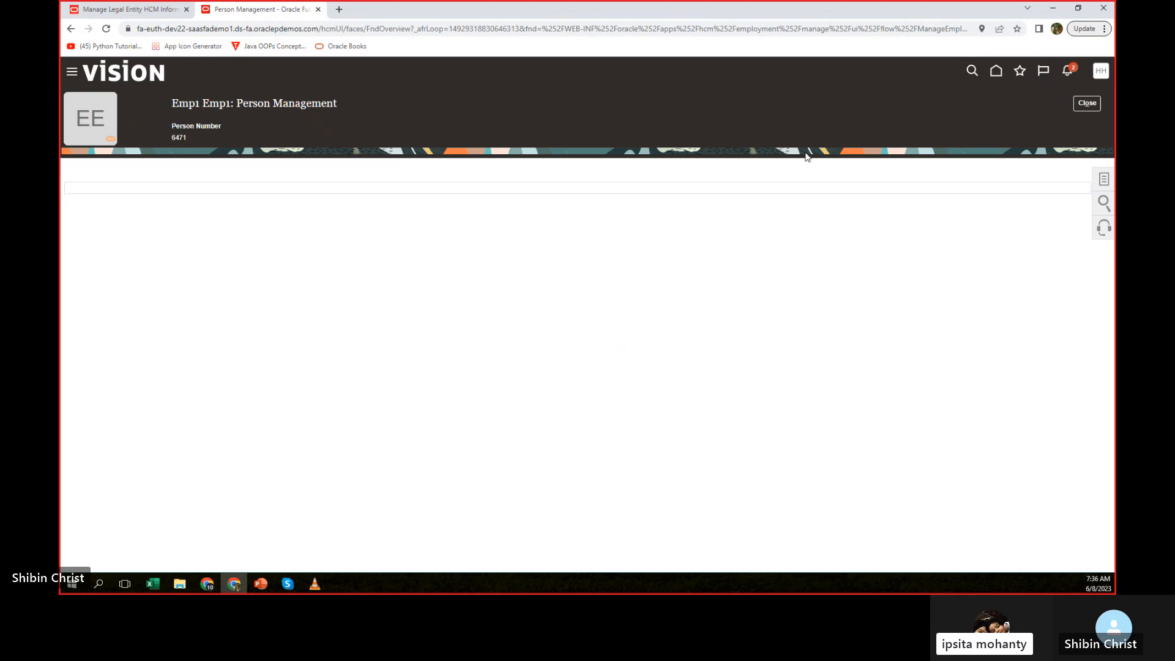
Close the employee's record and search for the employee by name, including terminated work relationships.
left_click(1087, 104)
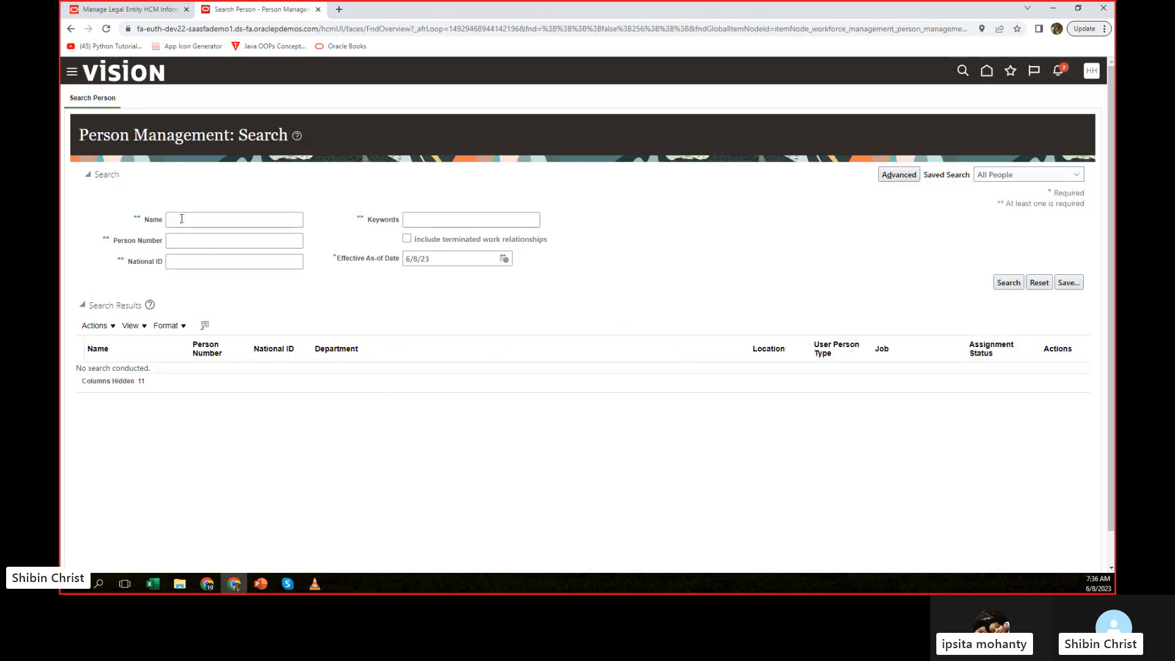
left_click(182, 219)
type("emp1")
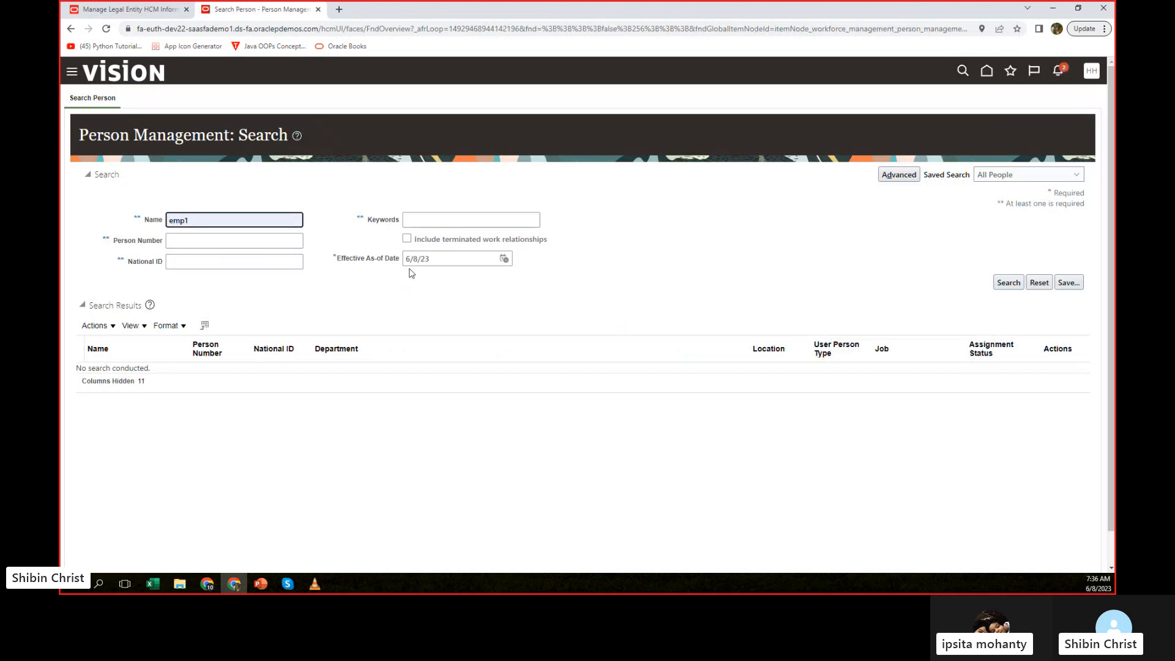
left_click(408, 242)
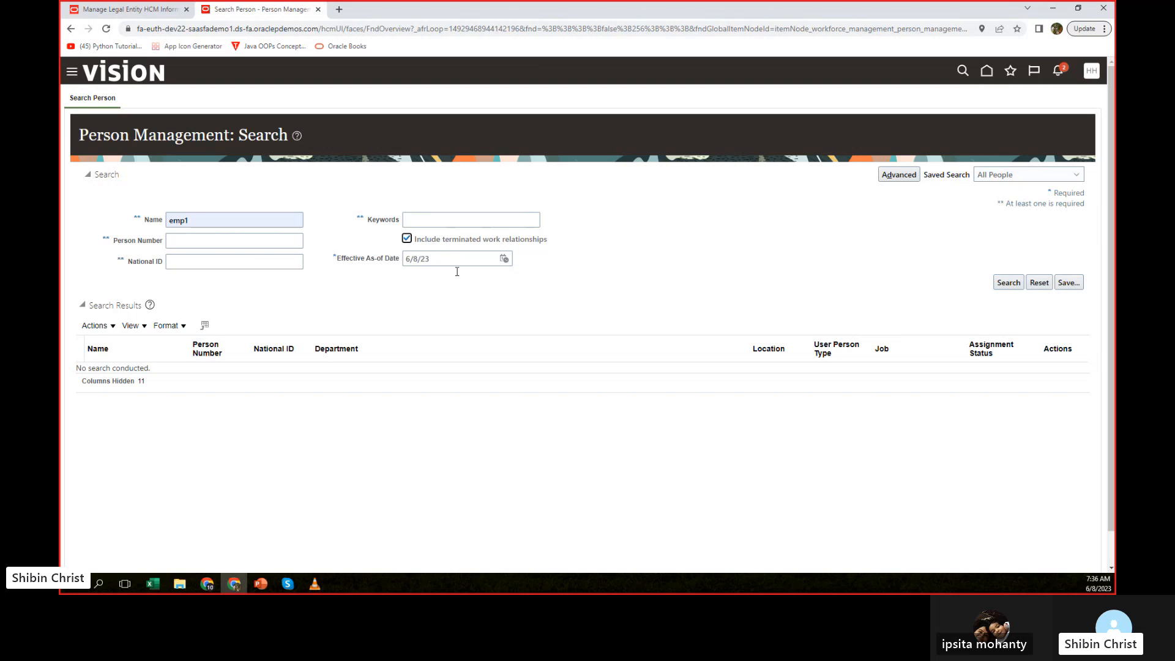
left_click(1007, 282)
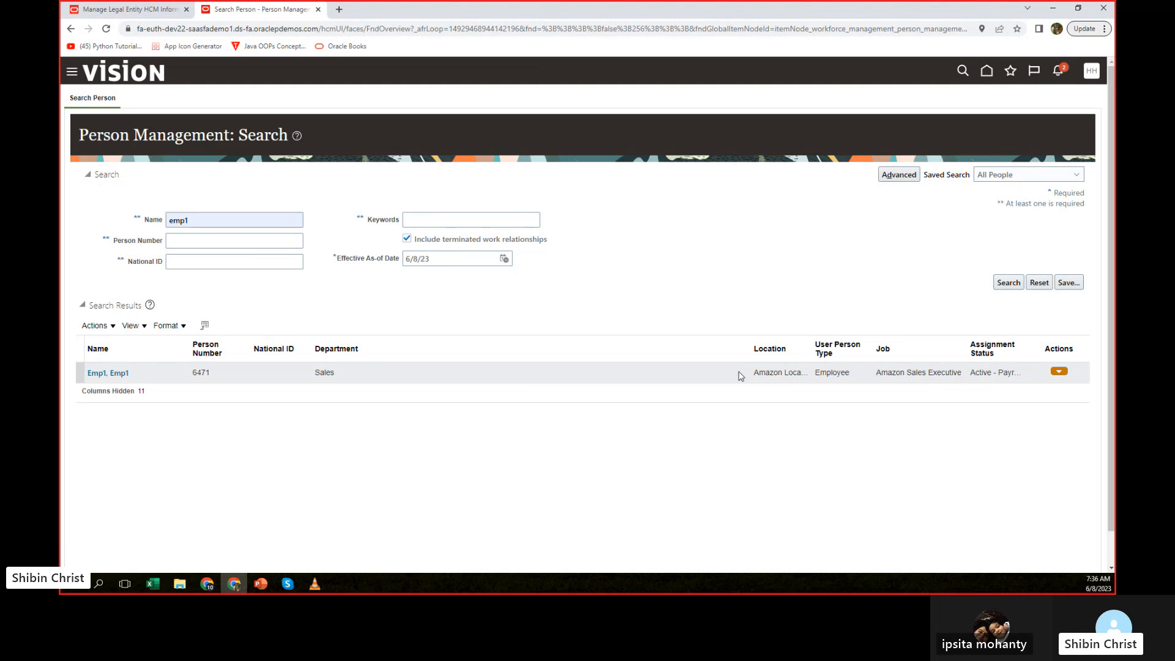
Search again with the effective as-of date 6/21/23 and open the Human Resource department record to check its legal employer.
left_click(504, 259)
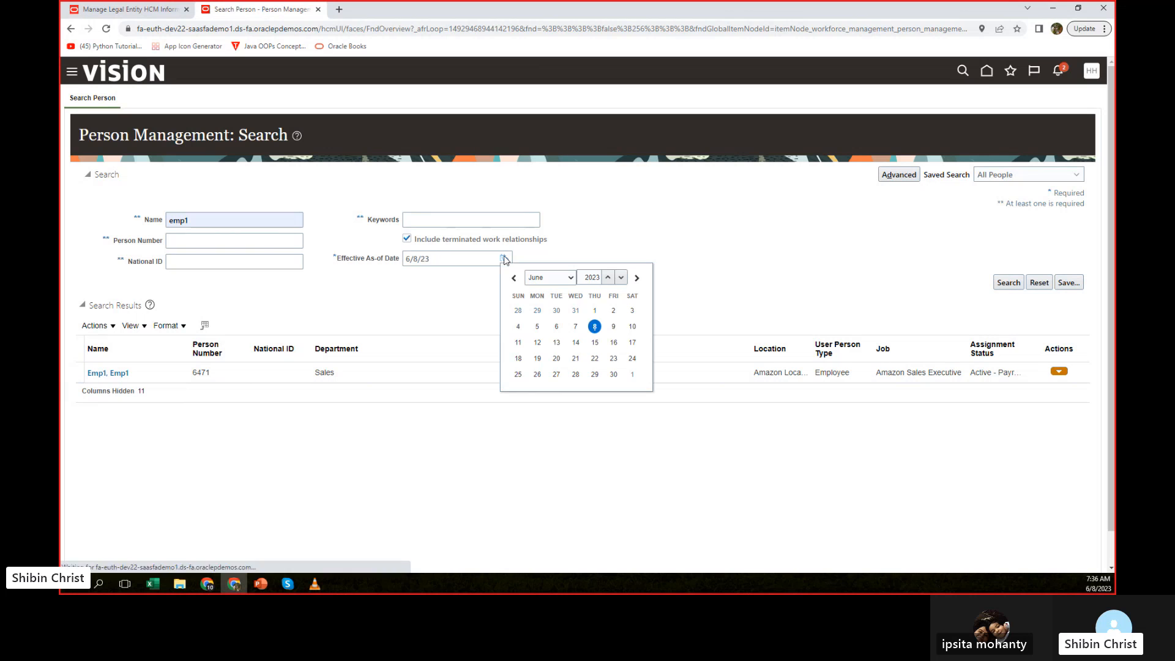
left_click(575, 359)
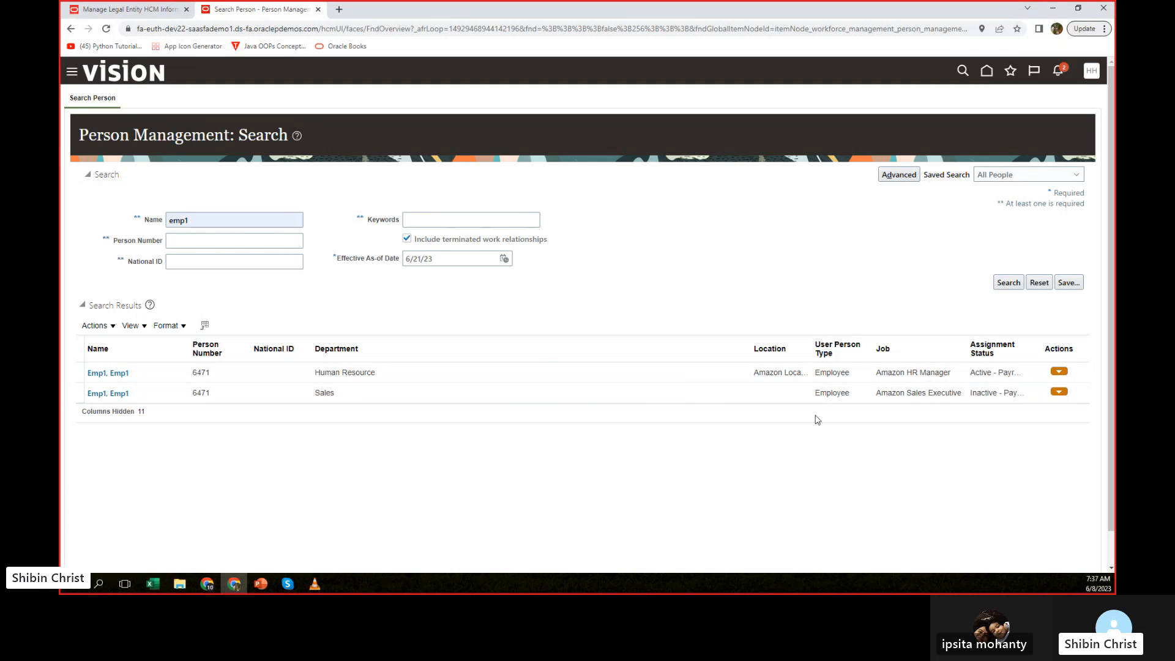
left_click(787, 372)
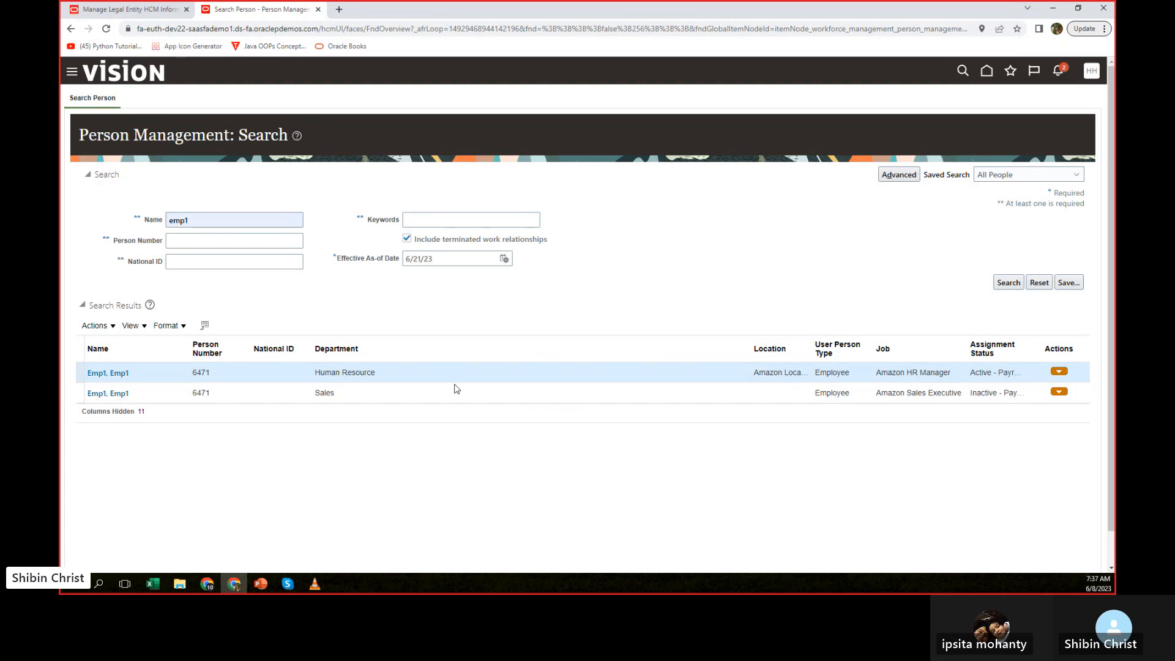
left_click(119, 375)
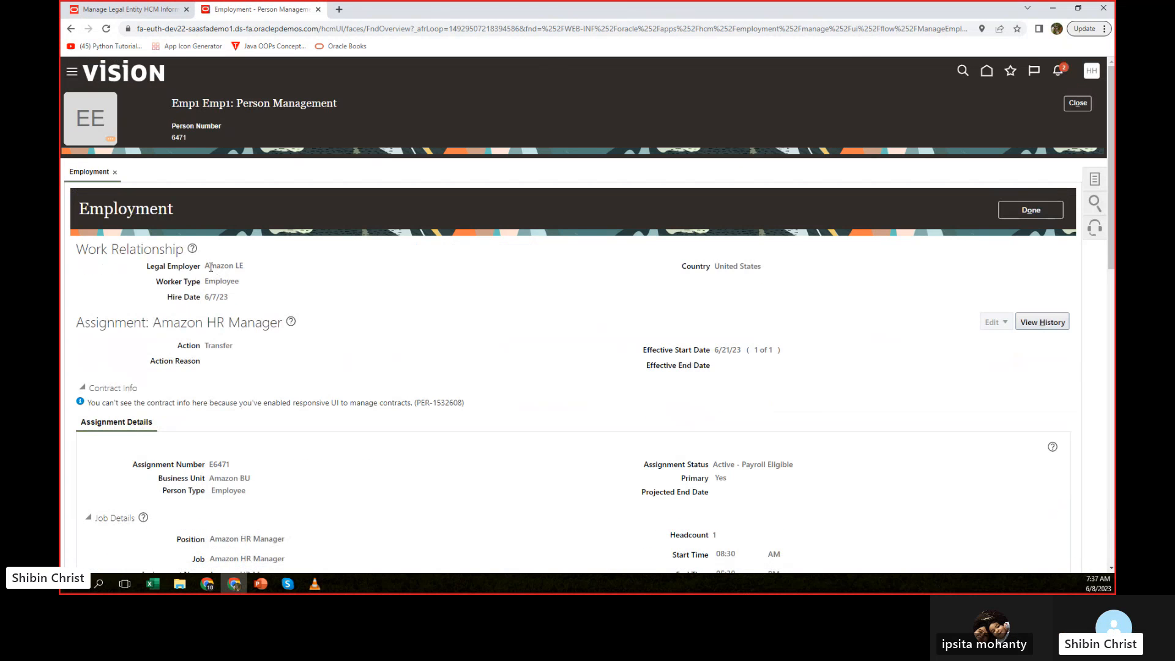
left_click_drag(206, 266, 254, 271)
View the assignment history, inspect the change details of the 6/21/23 Transfer entry, and close the history.
left_click(1062, 319)
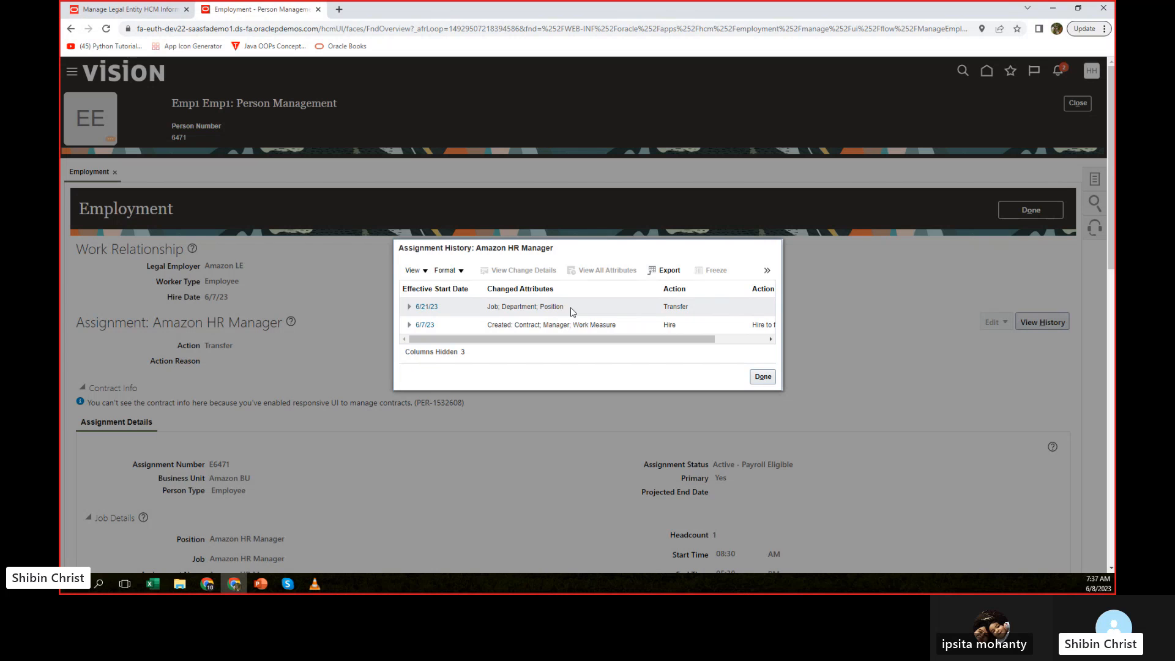
left_click(410, 307)
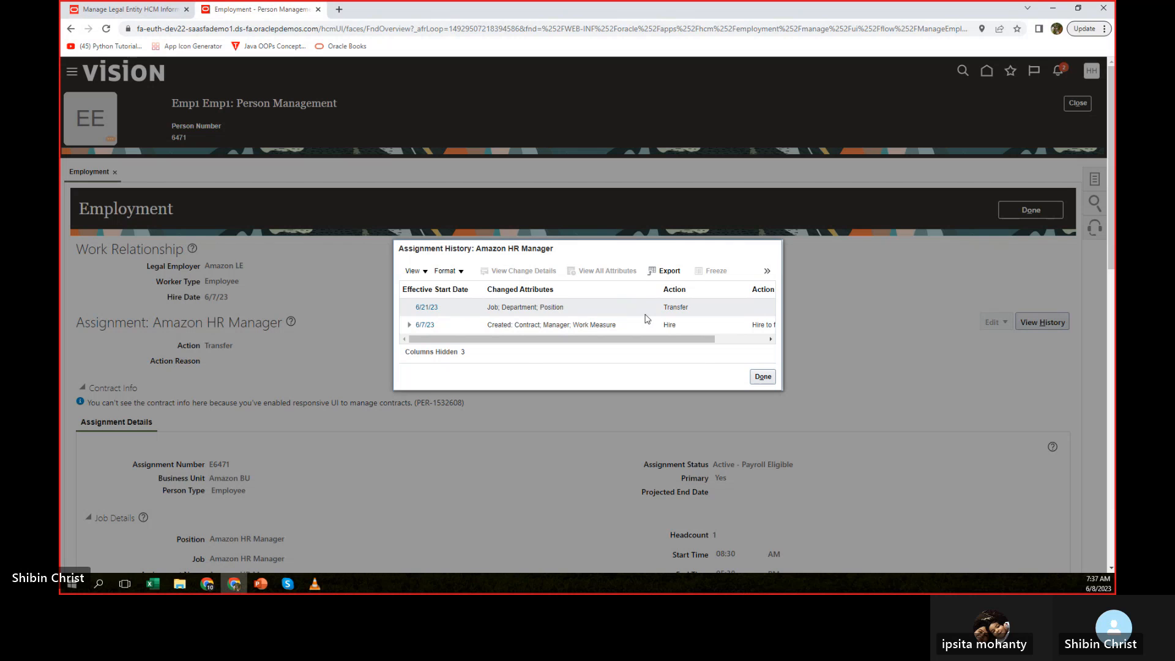
left_click(573, 307)
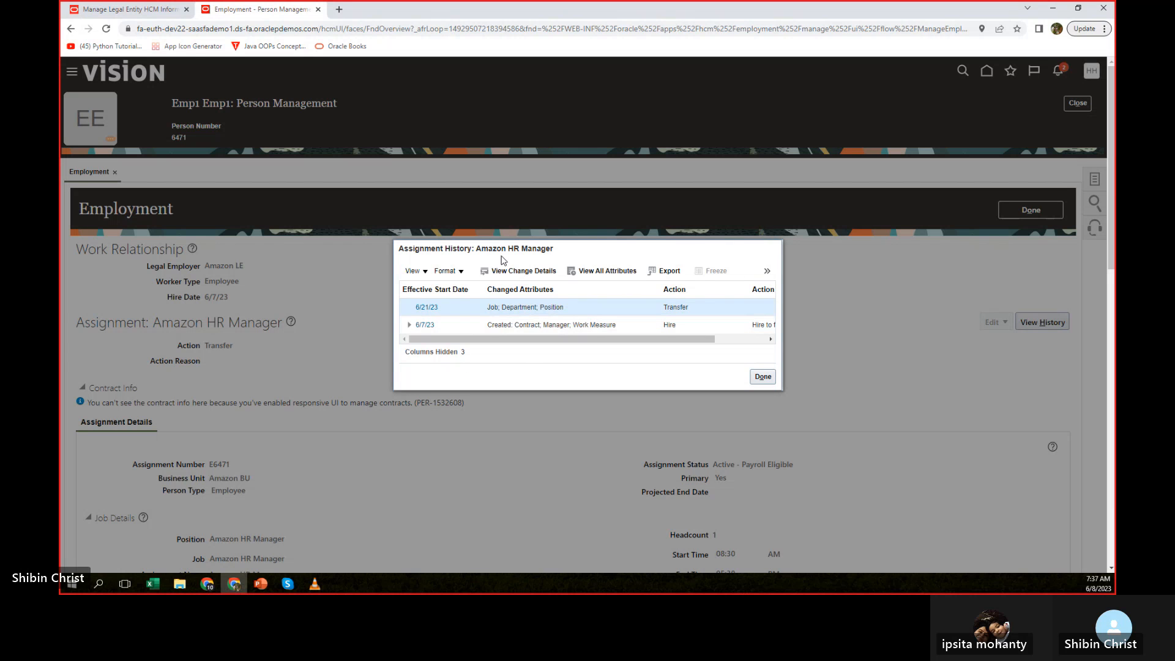
left_click(535, 271)
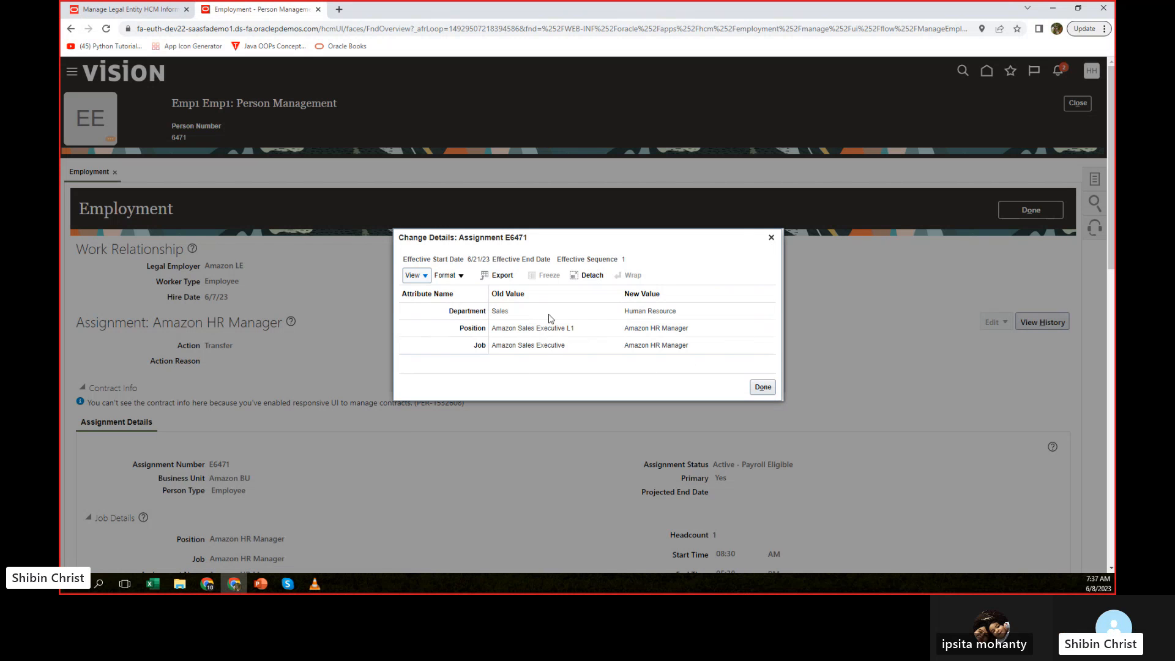
left_click(773, 238)
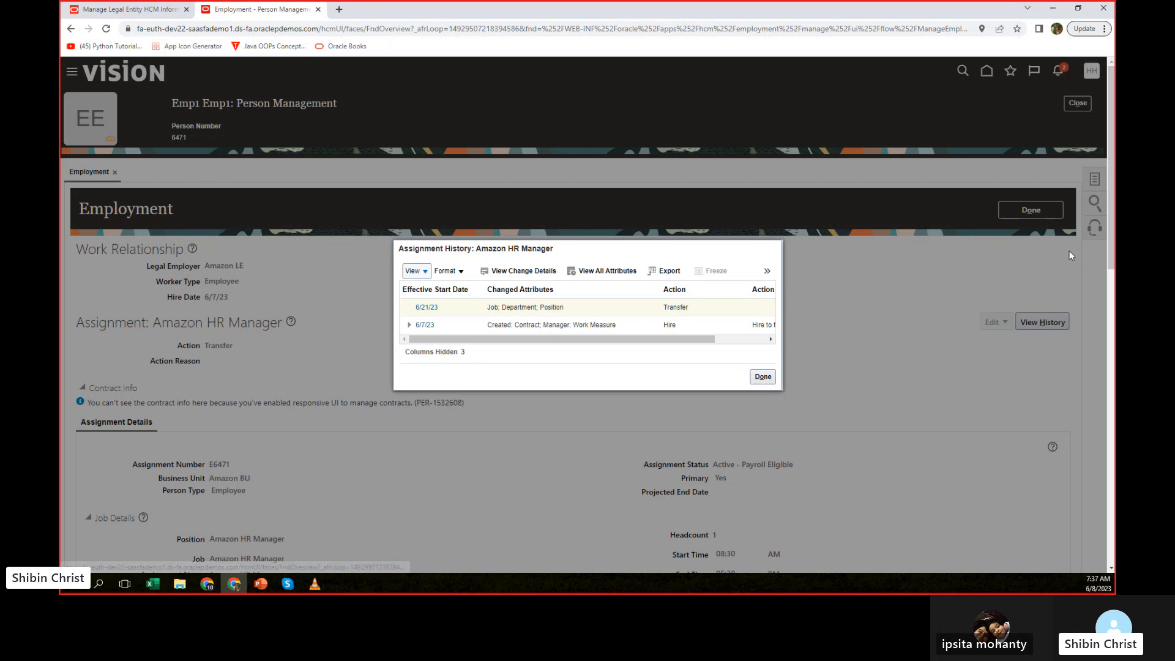
left_click(762, 376)
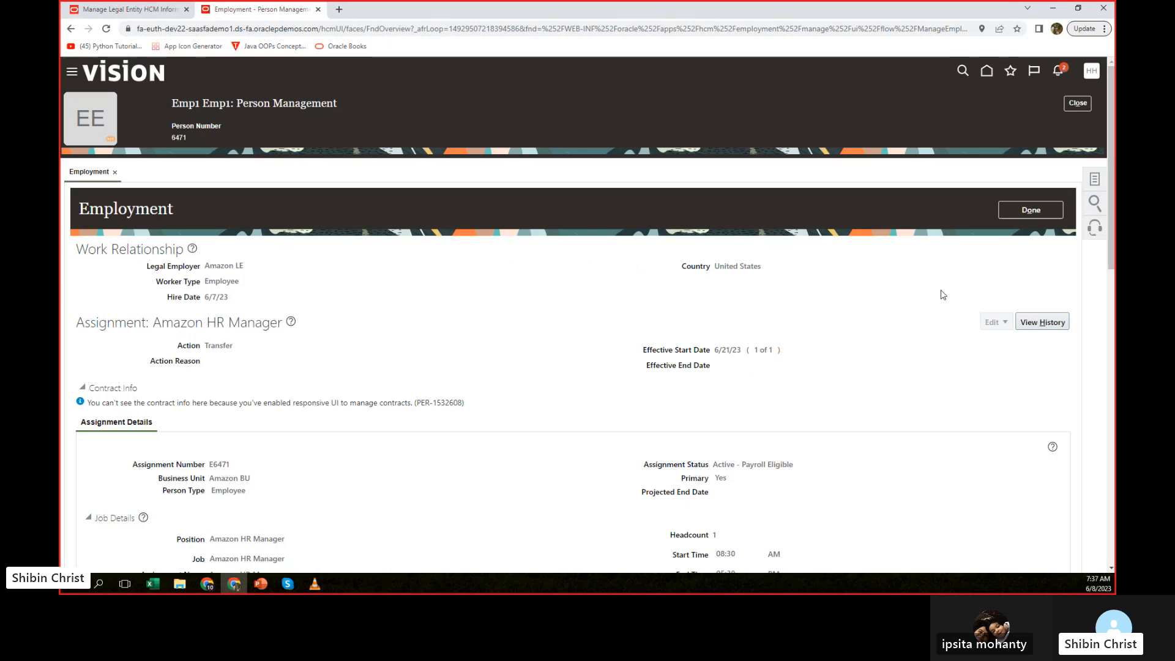
Leave the employee's record for the person search page and check the notifications.
left_click(1021, 214)
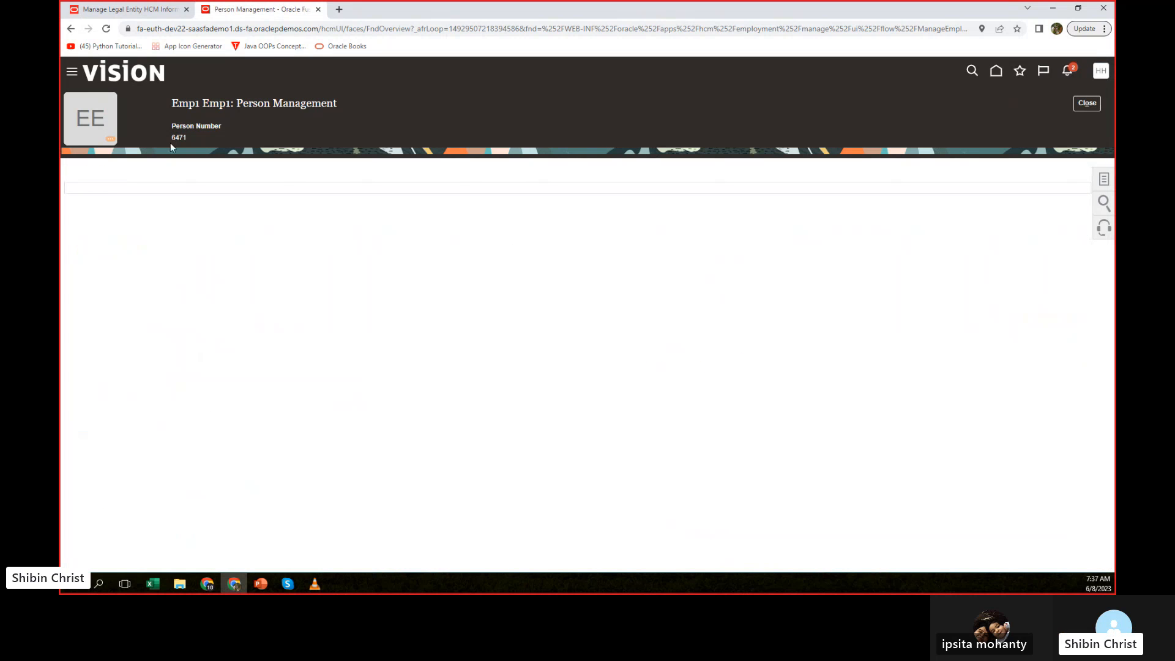
left_click(1078, 108)
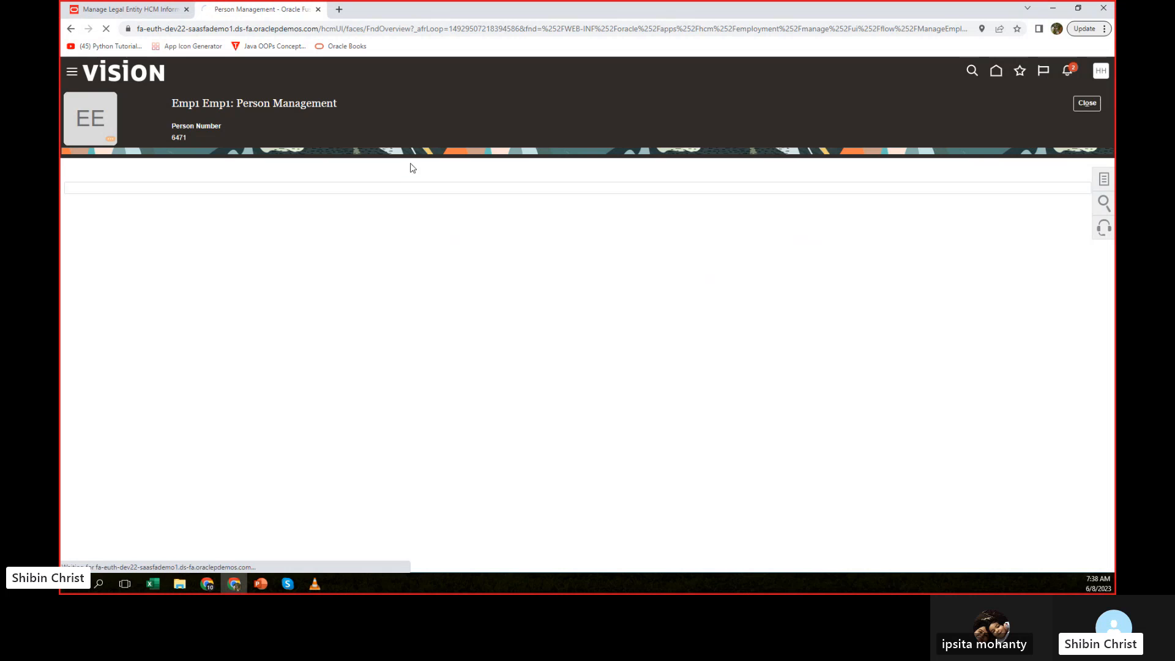
left_click(1056, 69)
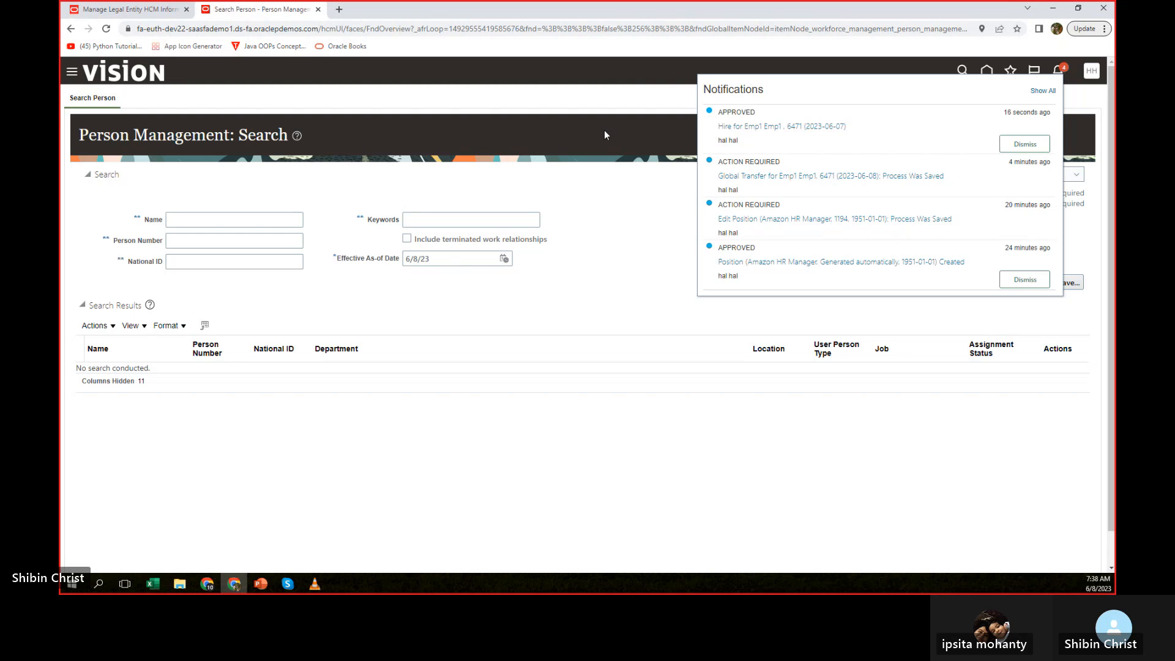
left_click(613, 184)
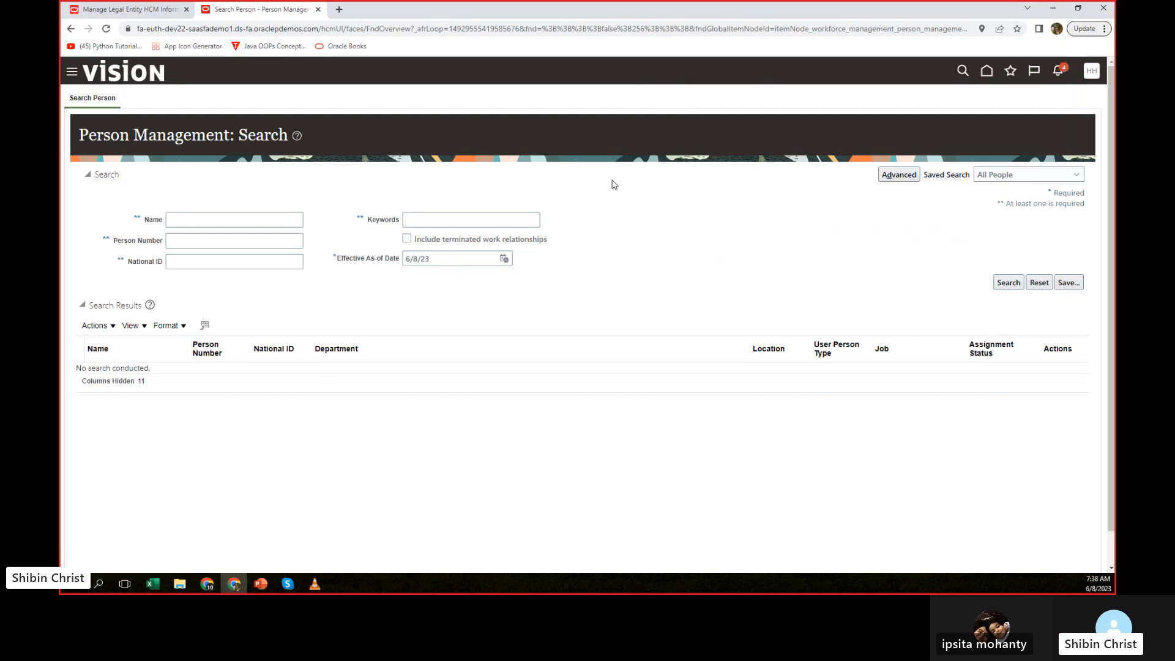
Search for the employee by name as of 6/8/23 and look at the actions offered for the result.
left_click(224, 222)
left_click(236, 246)
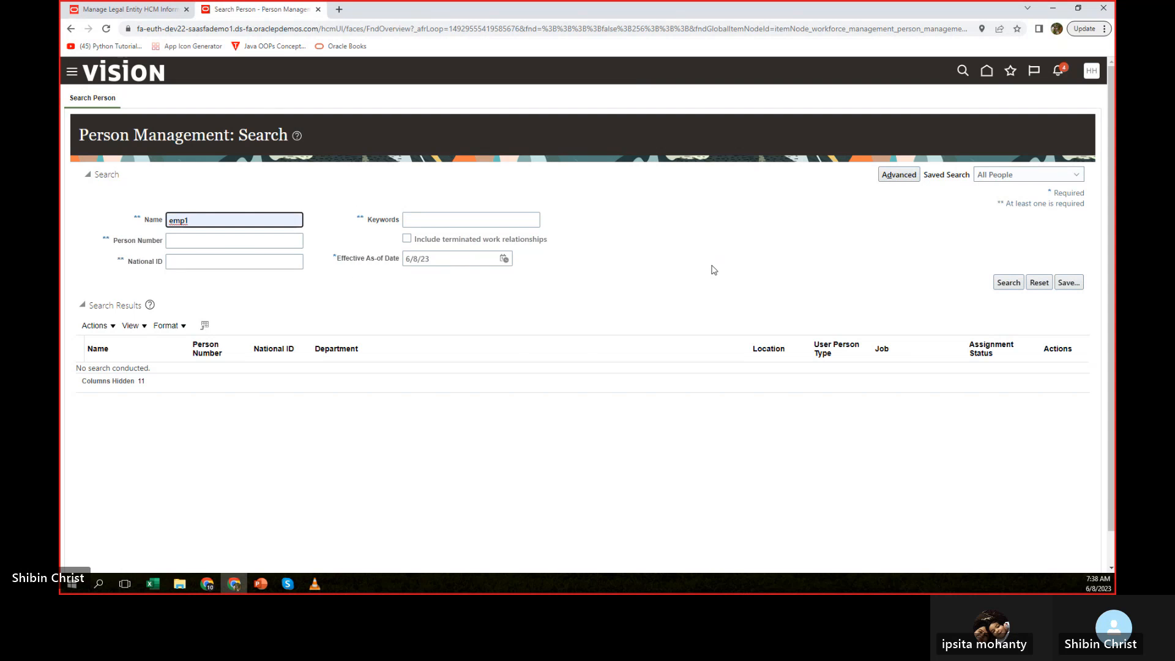
left_click(1008, 282)
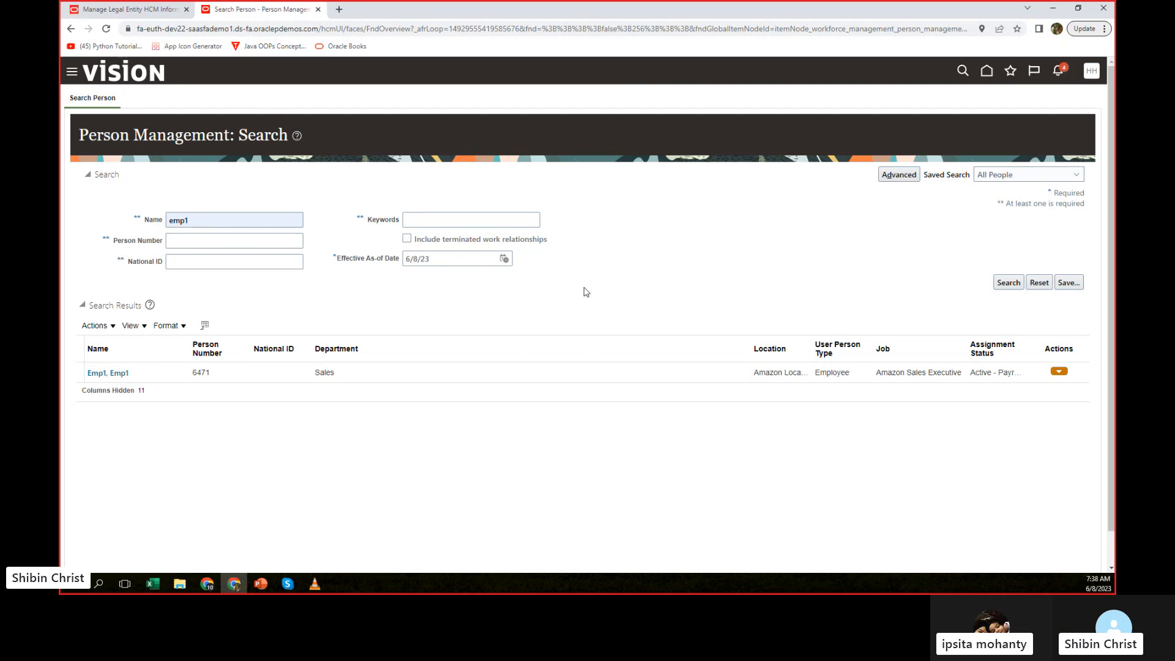
left_click(447, 263)
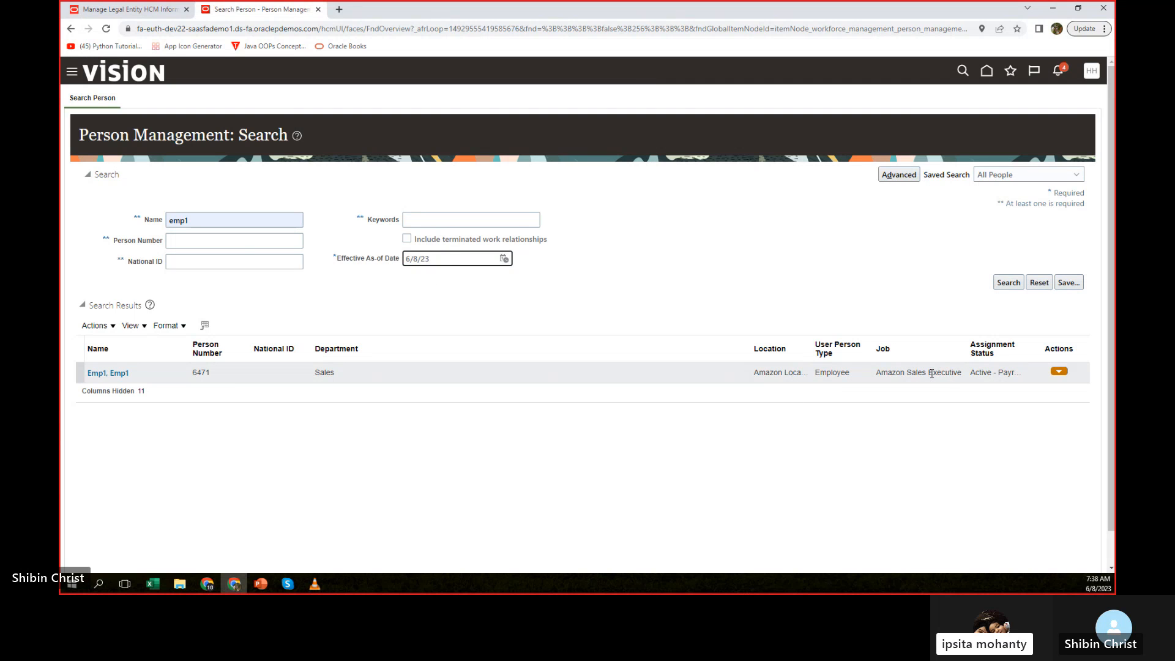
left_click(1059, 373)
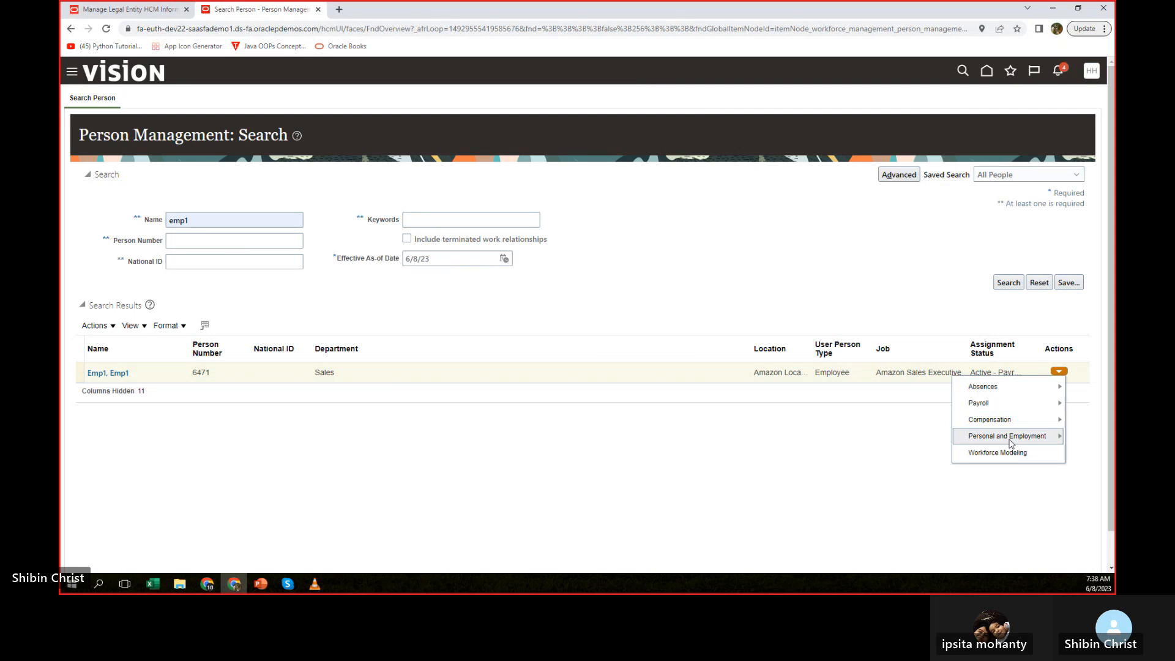
left_click(767, 429)
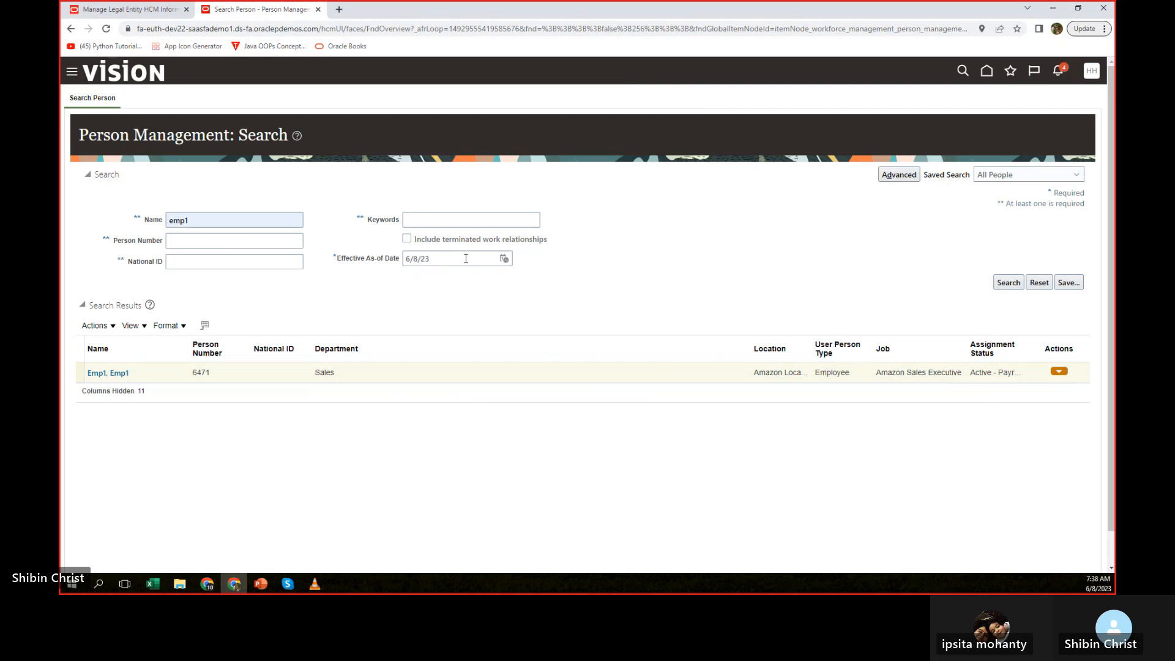
Change the effective as-of date to 6/21/23, repeat the search, and open the Amazon HR Manager record to check its assignment action.
left_click(504, 258)
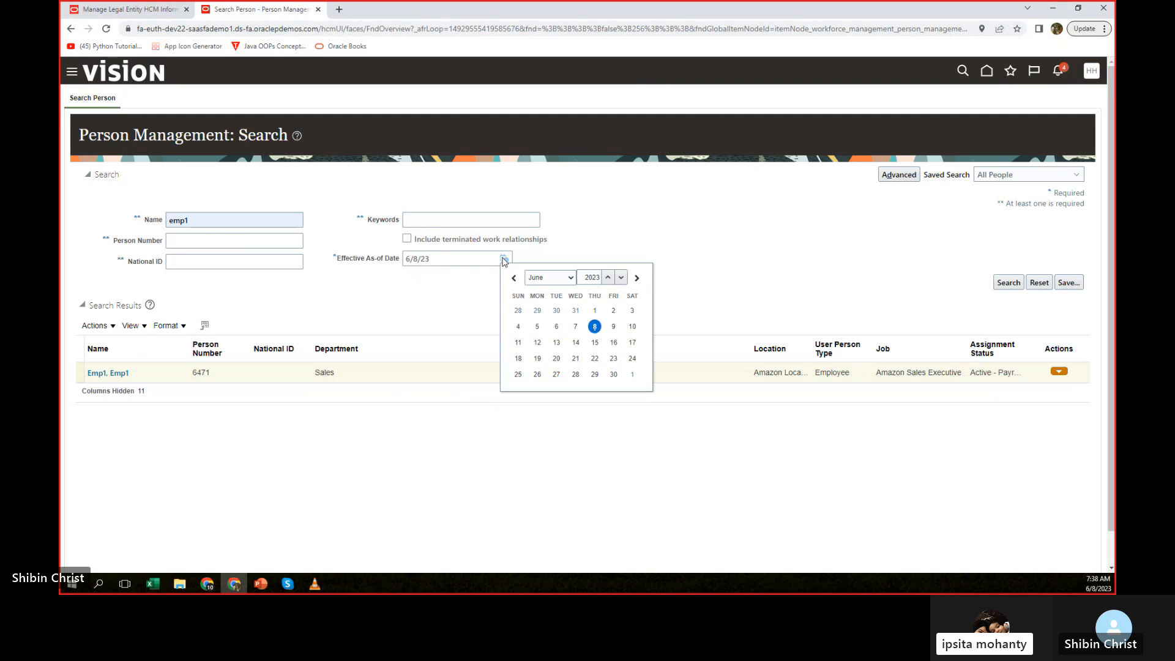
left_click(571, 360)
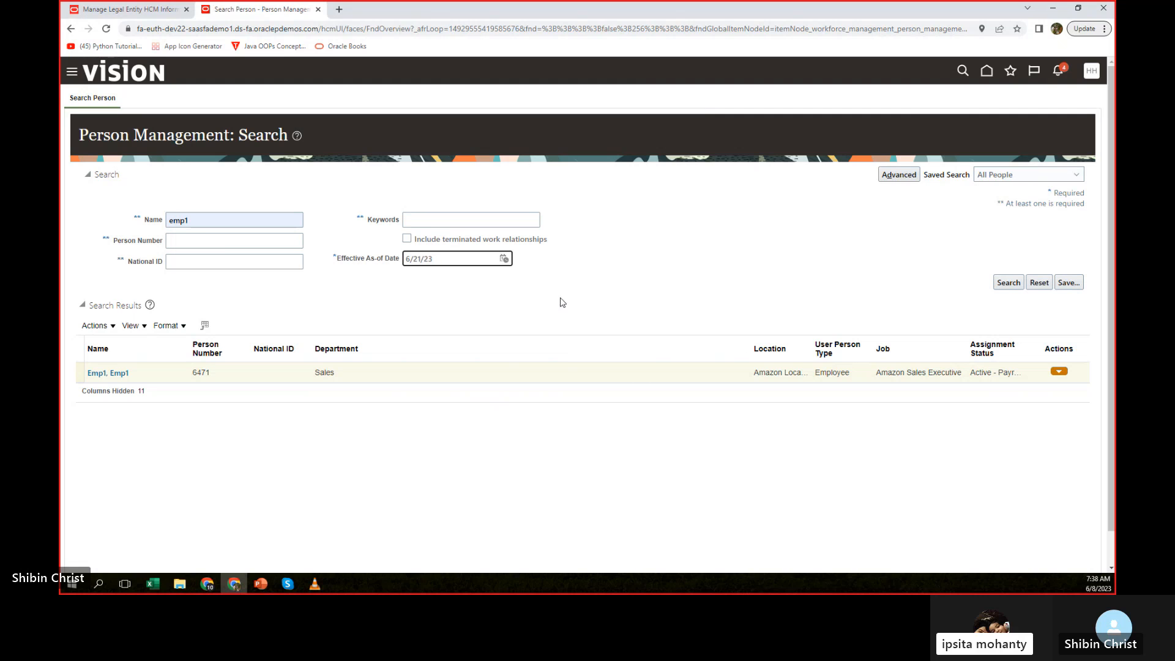
left_click(1007, 282)
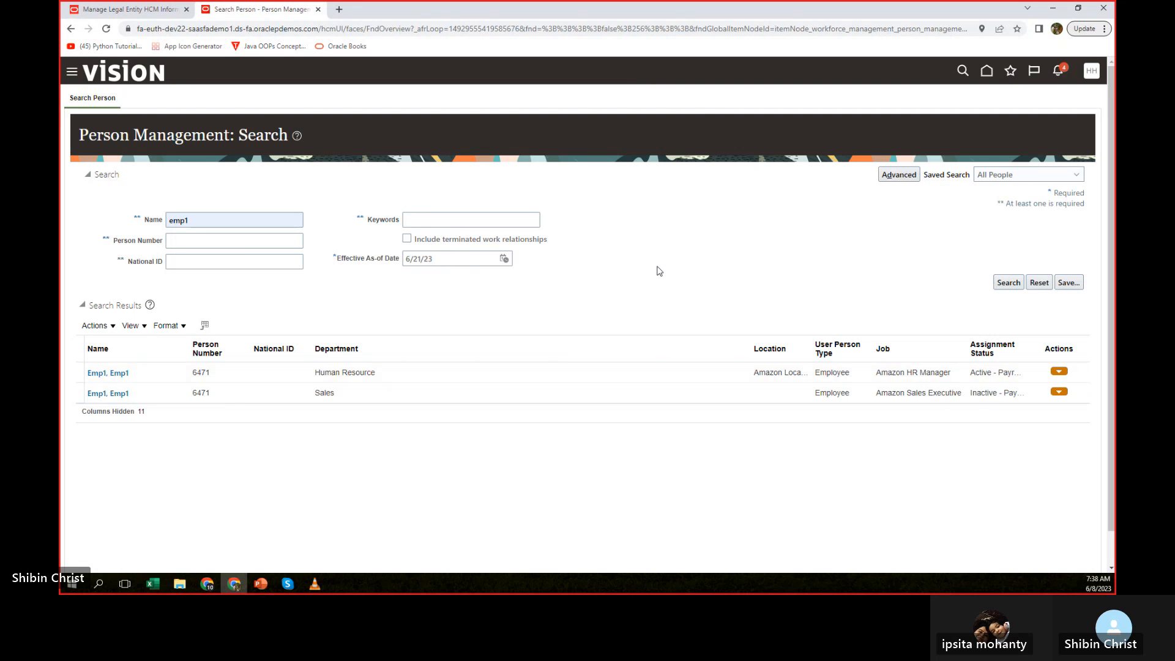
left_click(1007, 283)
left_click(1006, 285)
left_click(115, 372)
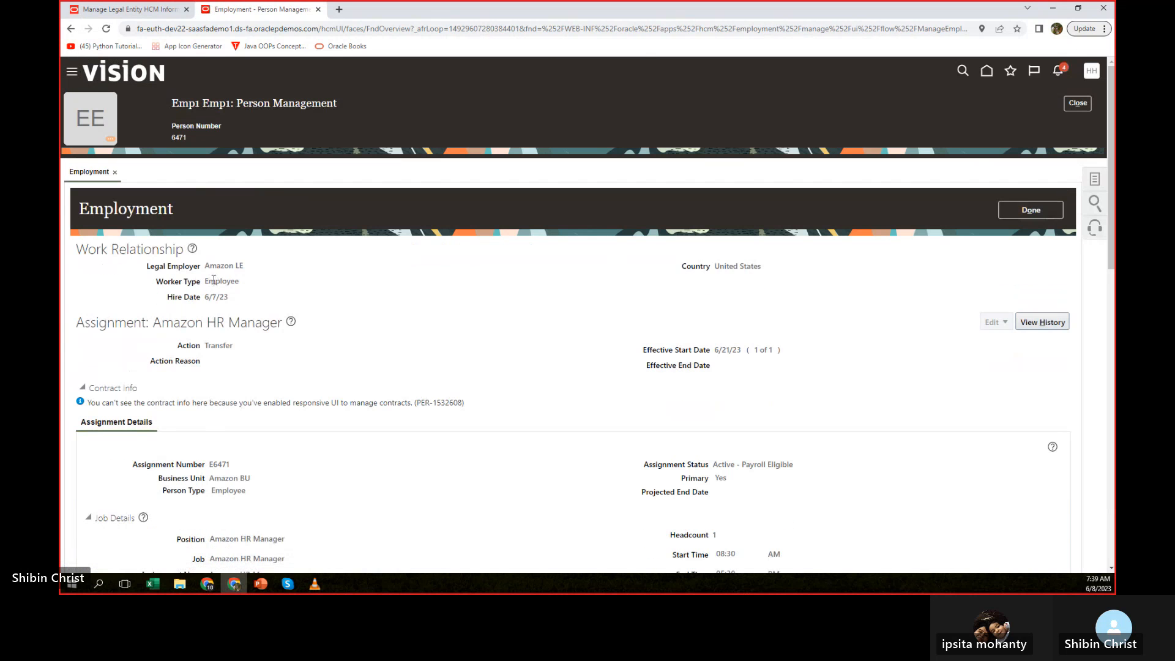
double_click(209, 347)
left_click(350, 359)
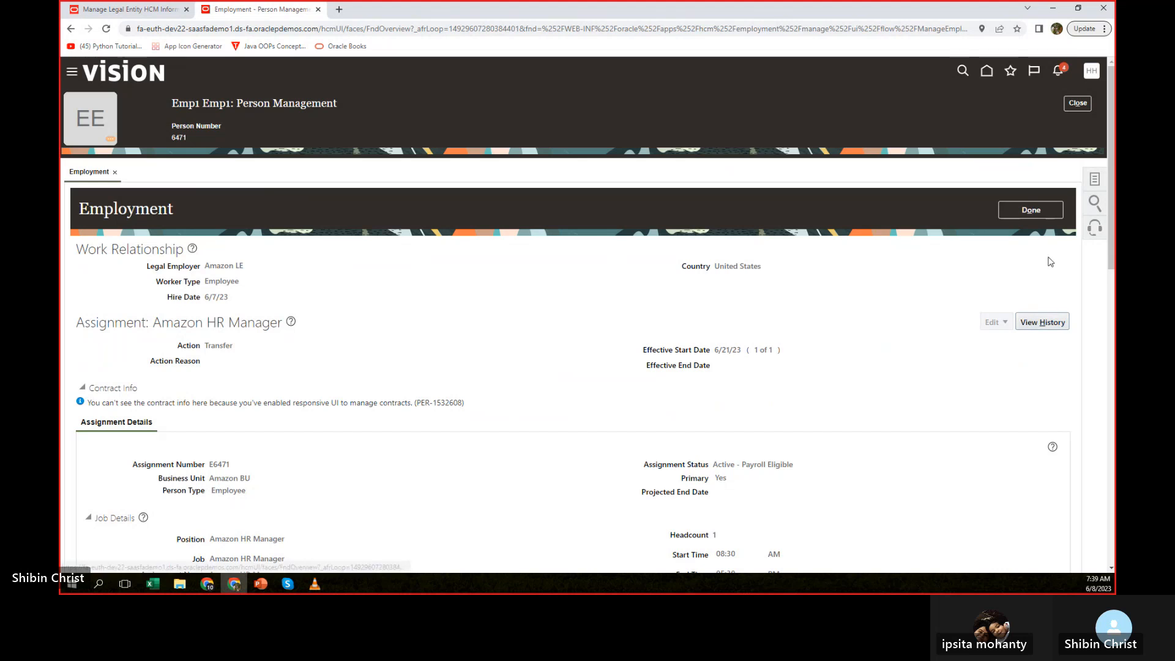
Return to the person search, look the employee up by name as of 6/8/23, and open the employment record.
left_click(1030, 210)
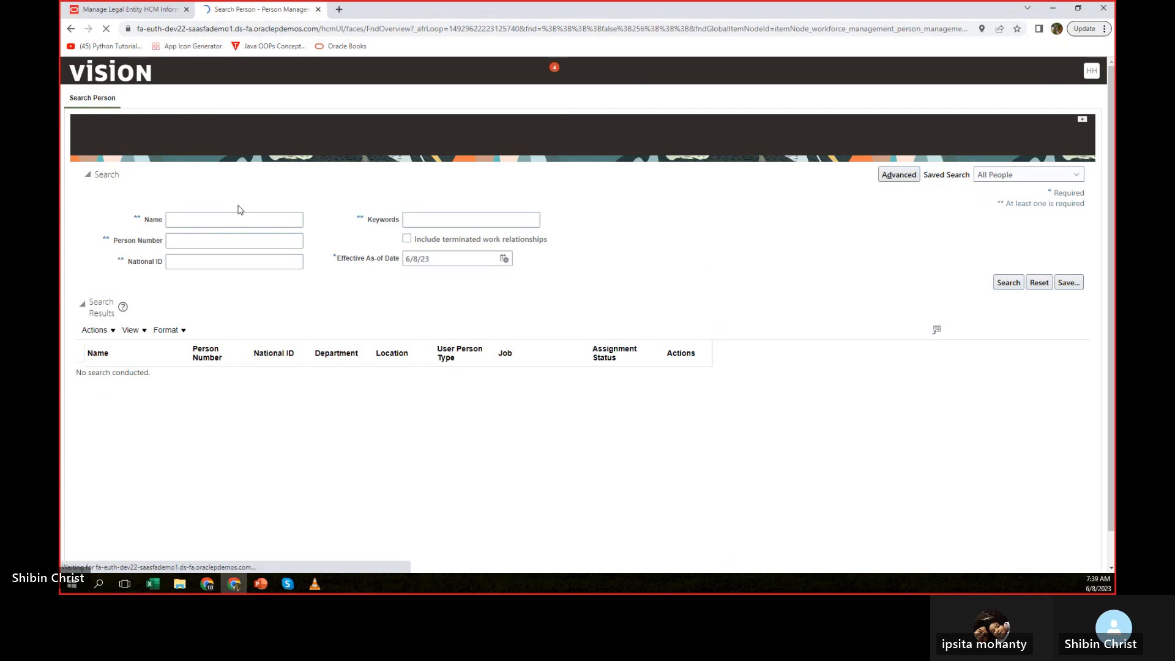
left_click(197, 221)
left_click(235, 244)
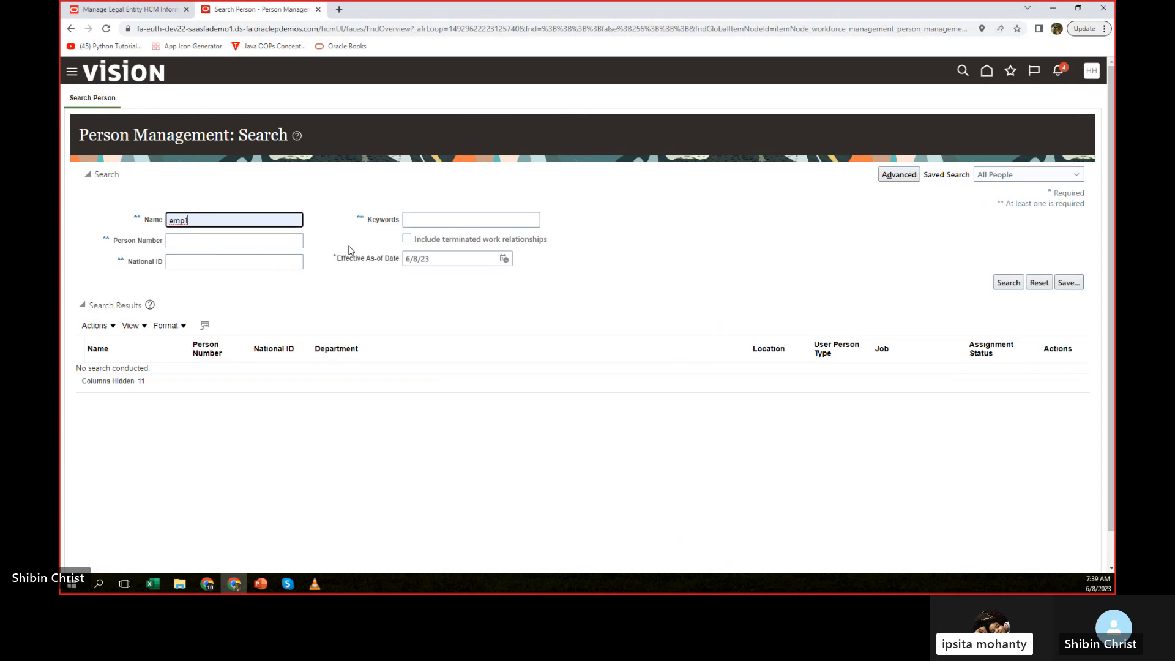
left_click(1008, 282)
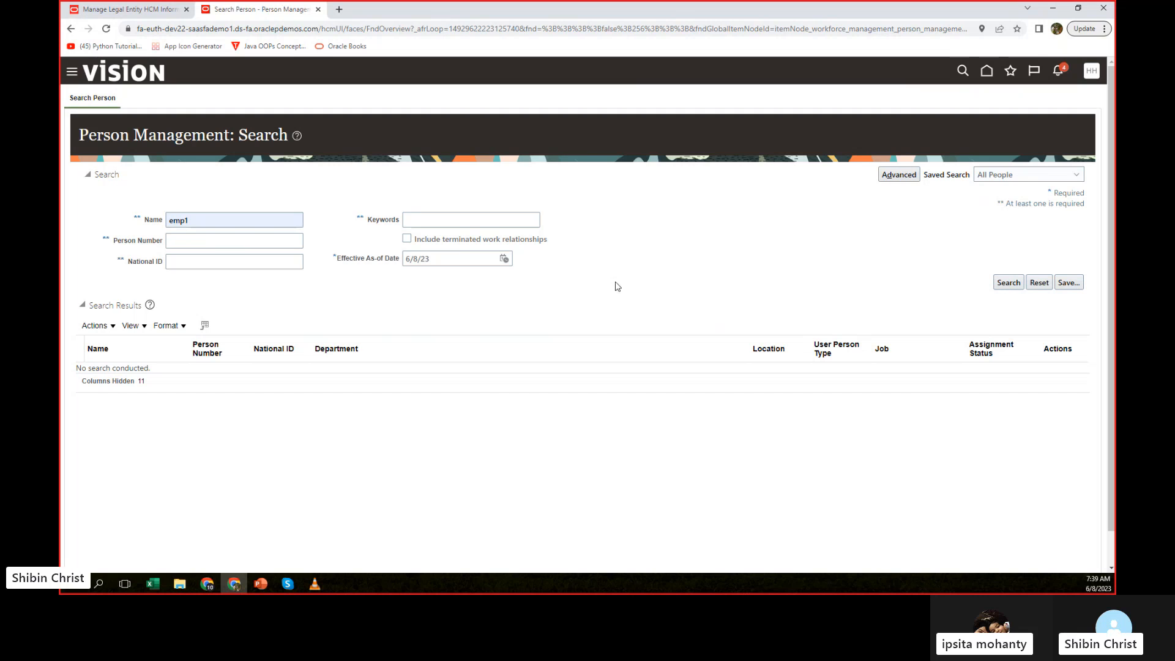
left_click(110, 373)
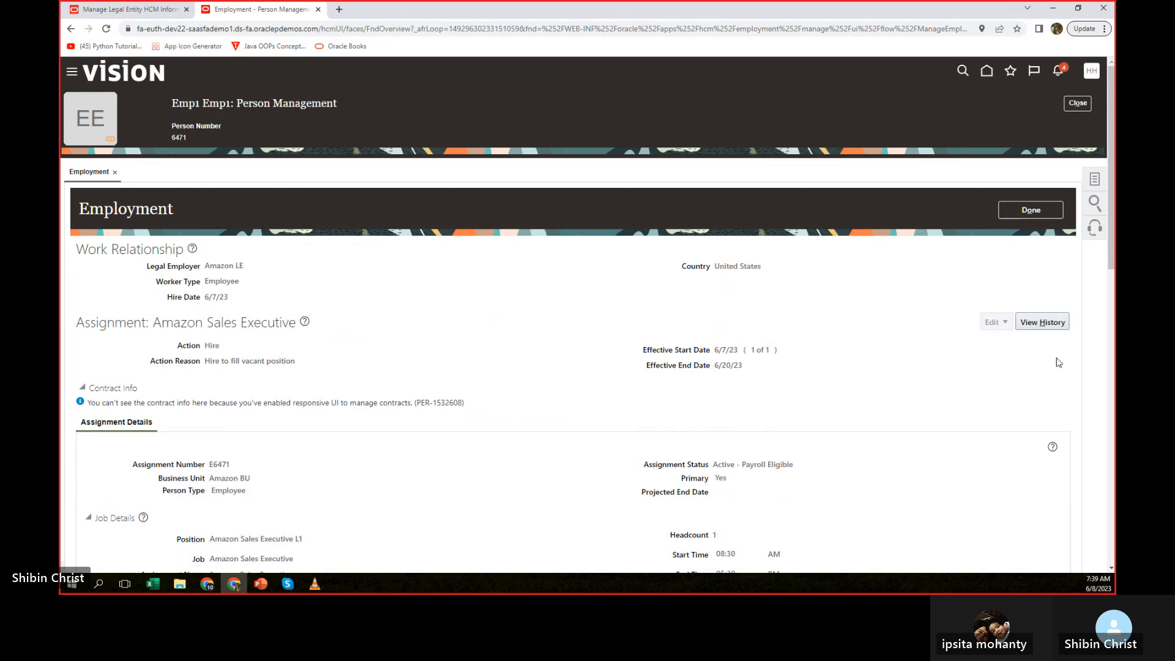
Review the Amazon Sales Executive assignment history, close it, and check the notifications for the Global Transfer.
left_click(1020, 325)
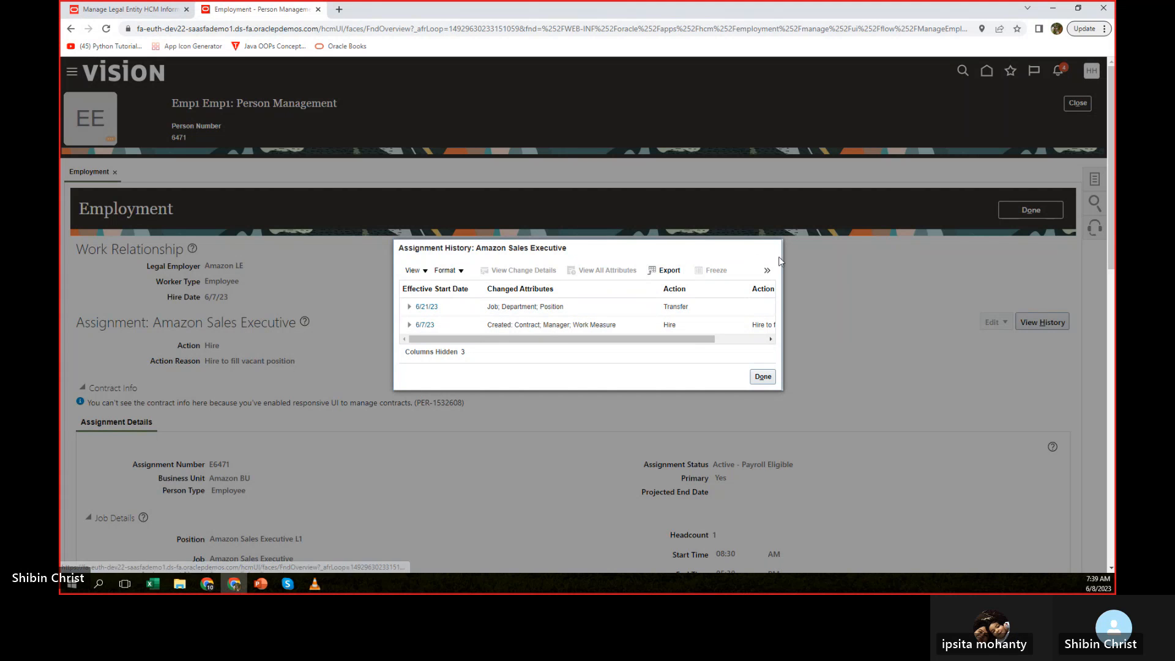
left_click(762, 377)
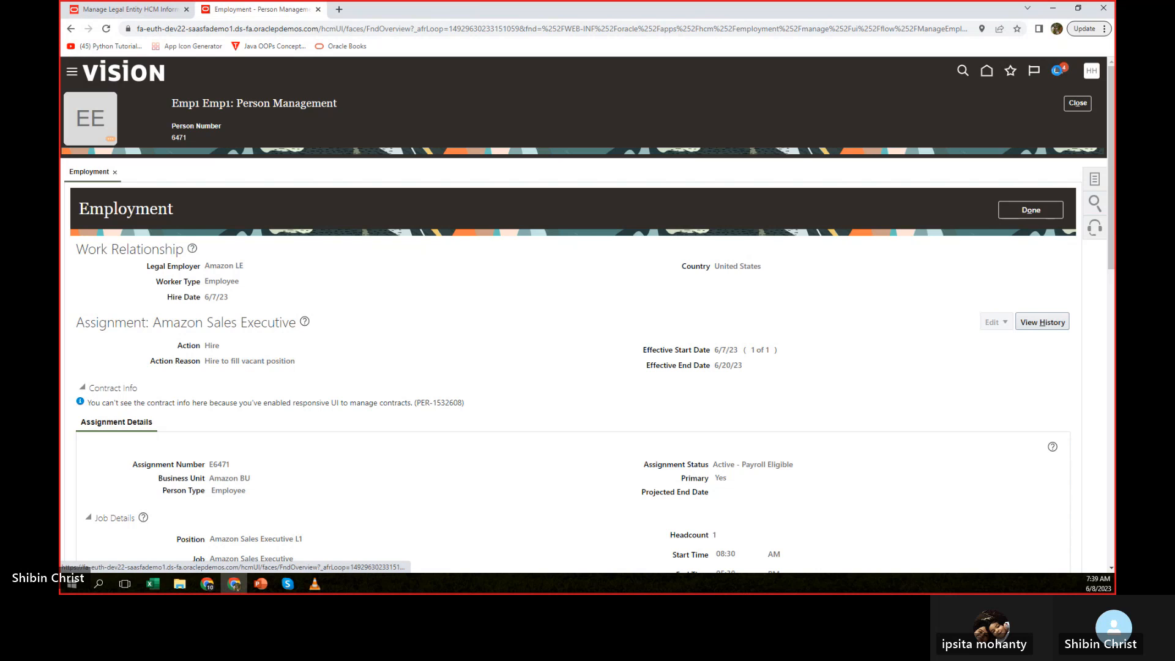
left_click(1057, 70)
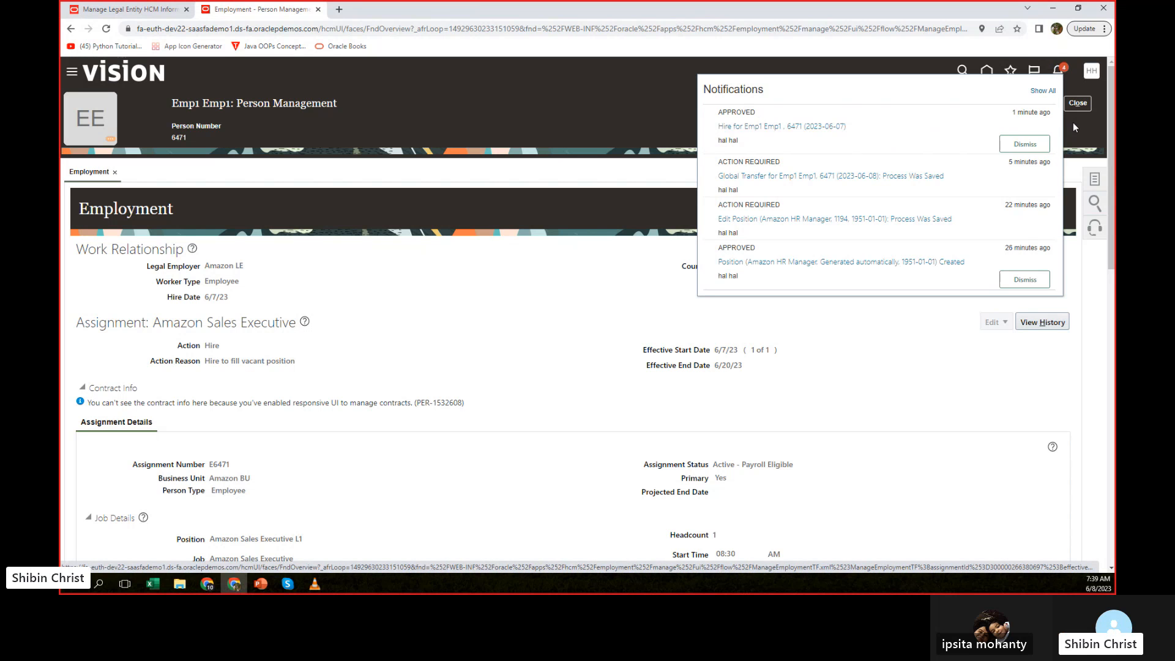
Open the approved hire notification dated 2023-06-07 and examine its Global Transfer action, employee details and start date.
left_click(792, 126)
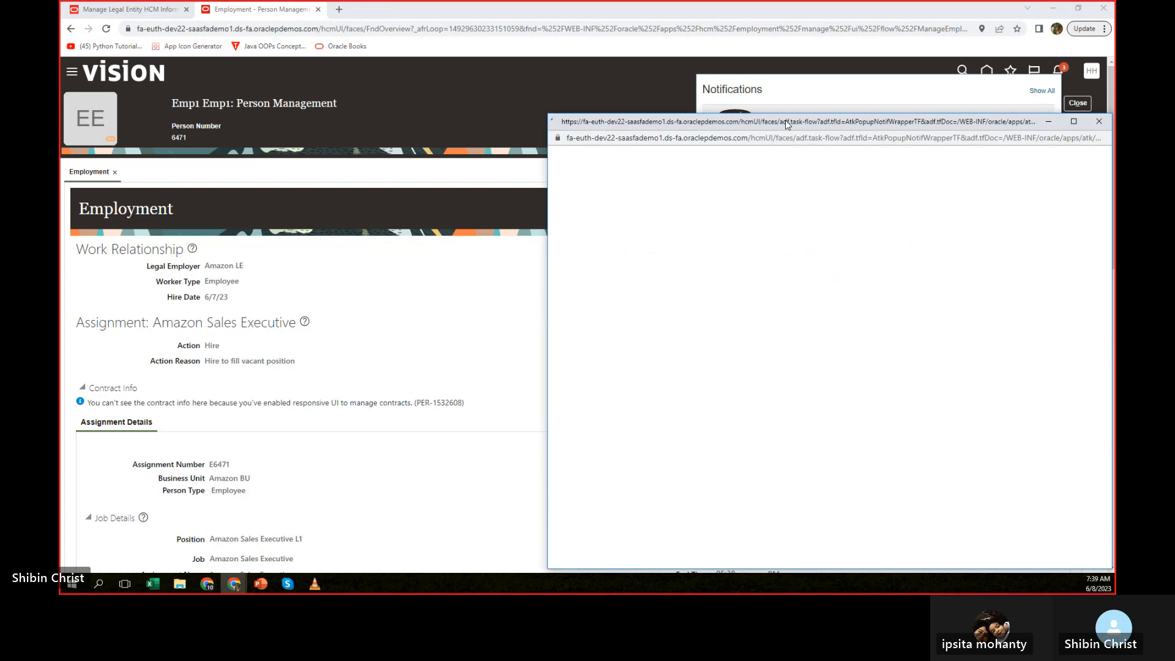
left_click_drag(788, 125, 604, 51)
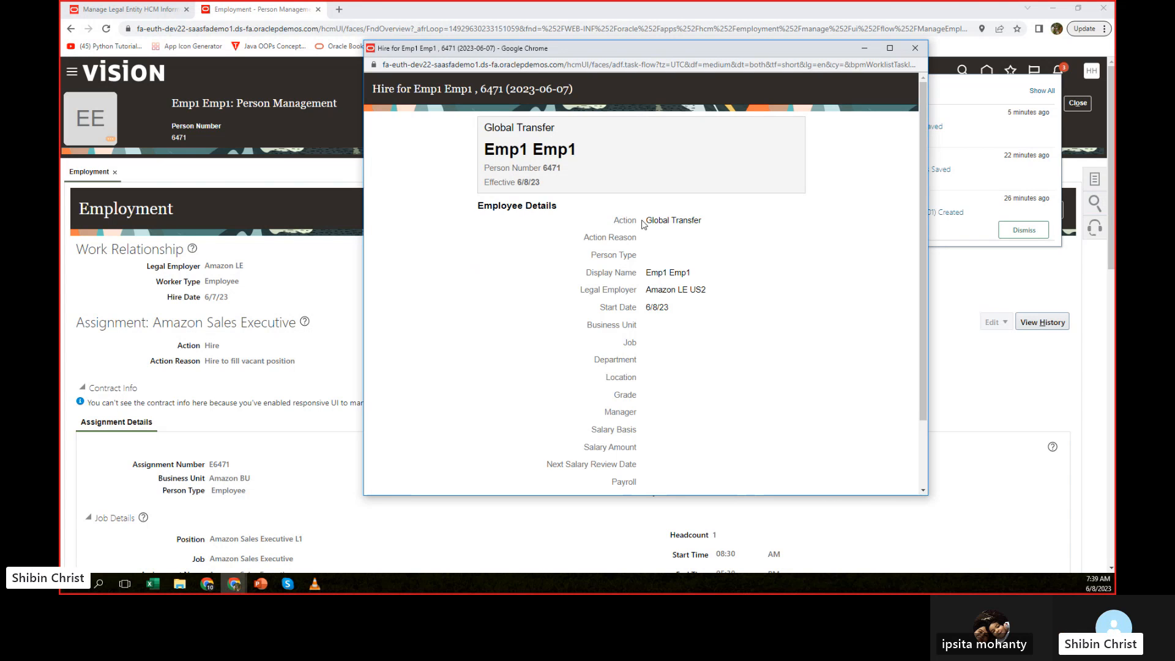
left_click_drag(642, 223, 727, 224)
left_click(716, 274)
left_click_drag(645, 312, 682, 311)
left_click(666, 323)
scroll(793, 285, "down", 2)
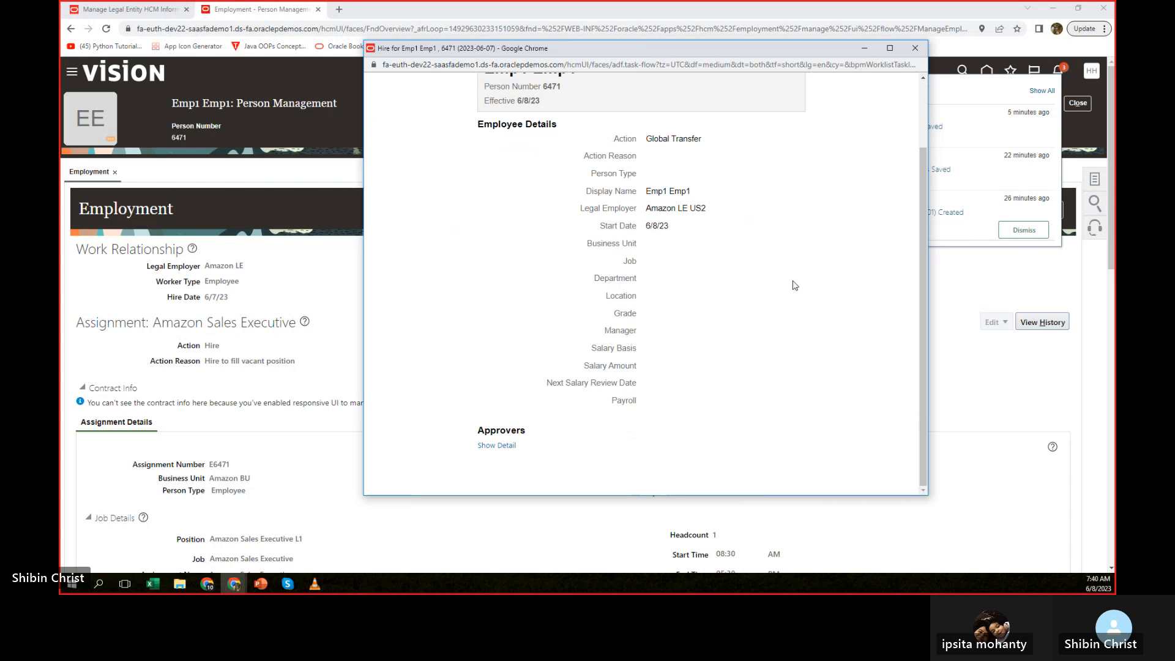
Expand the approver details, recheck the legal employer and start date, and close the notification and the notifications list.
left_click(503, 446)
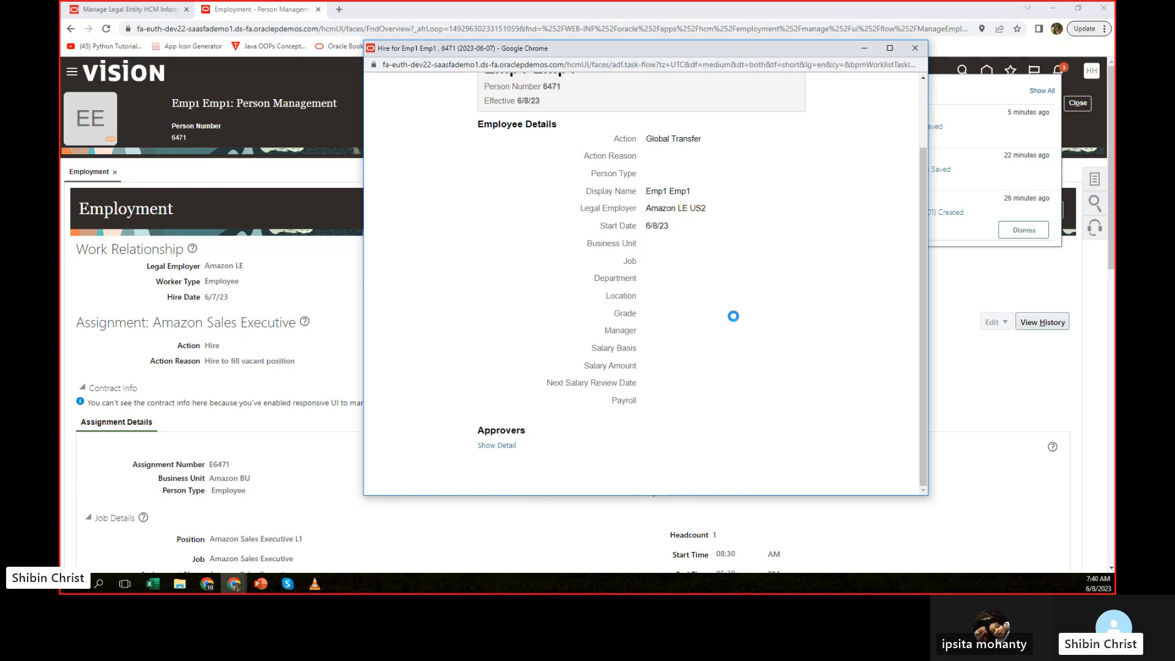
scroll(740, 343, "down", 2)
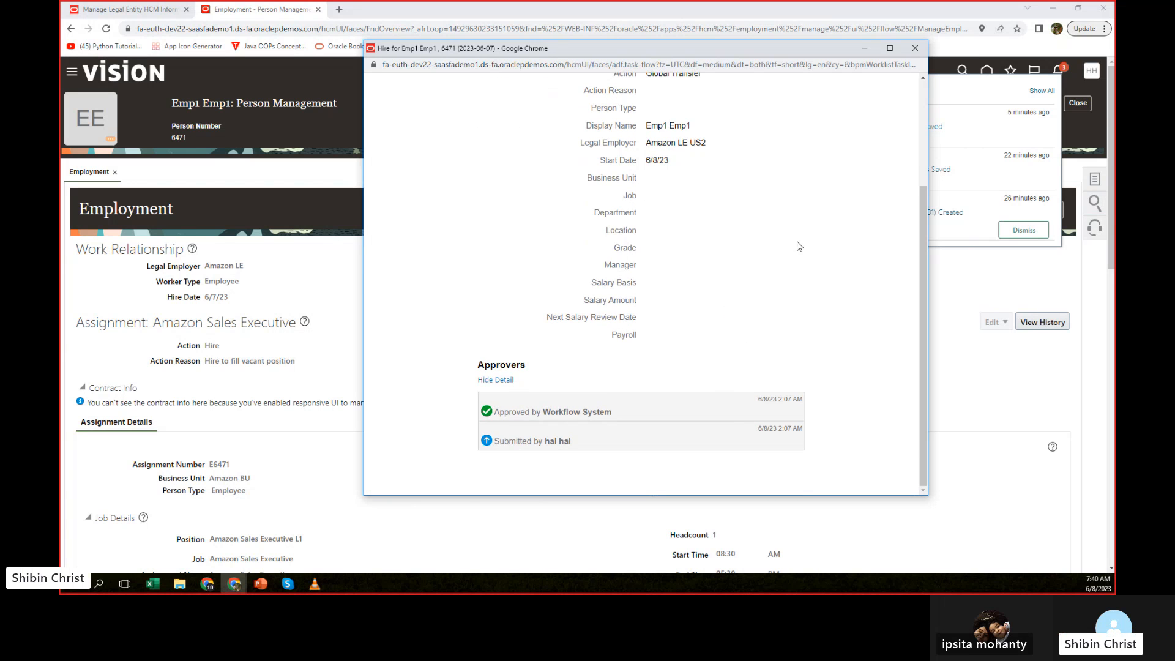
scroll(799, 246, "up", 5)
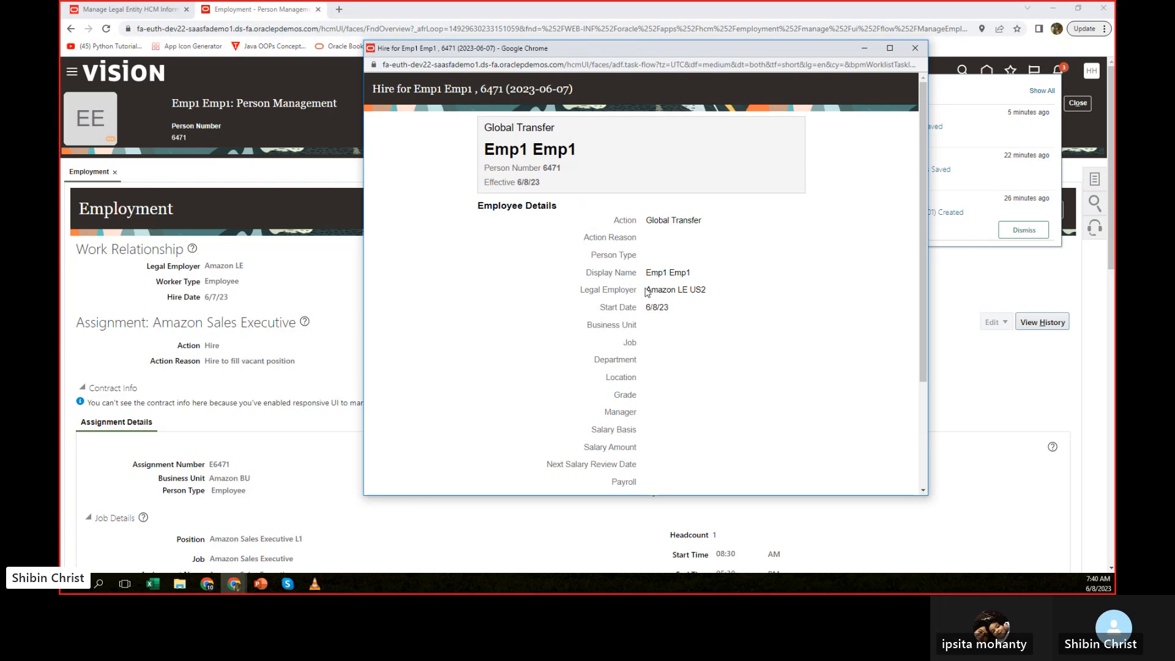
left_click_drag(646, 292, 706, 286)
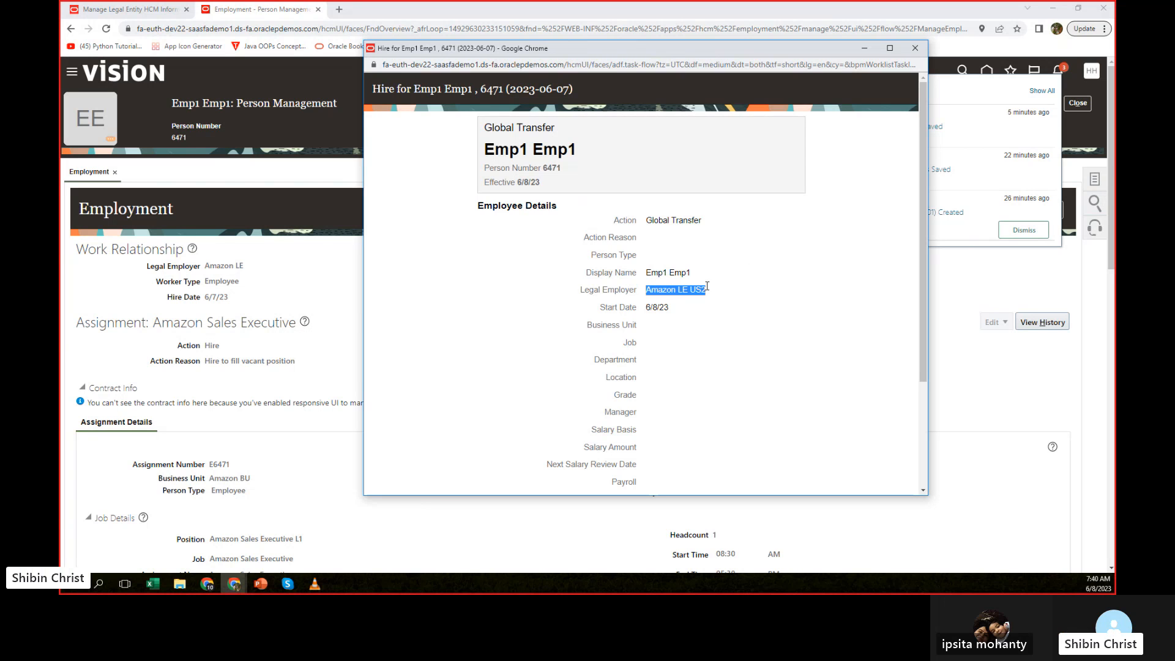
left_click(671, 315)
left_click_drag(669, 308, 644, 309)
left_click(703, 314)
left_click(914, 47)
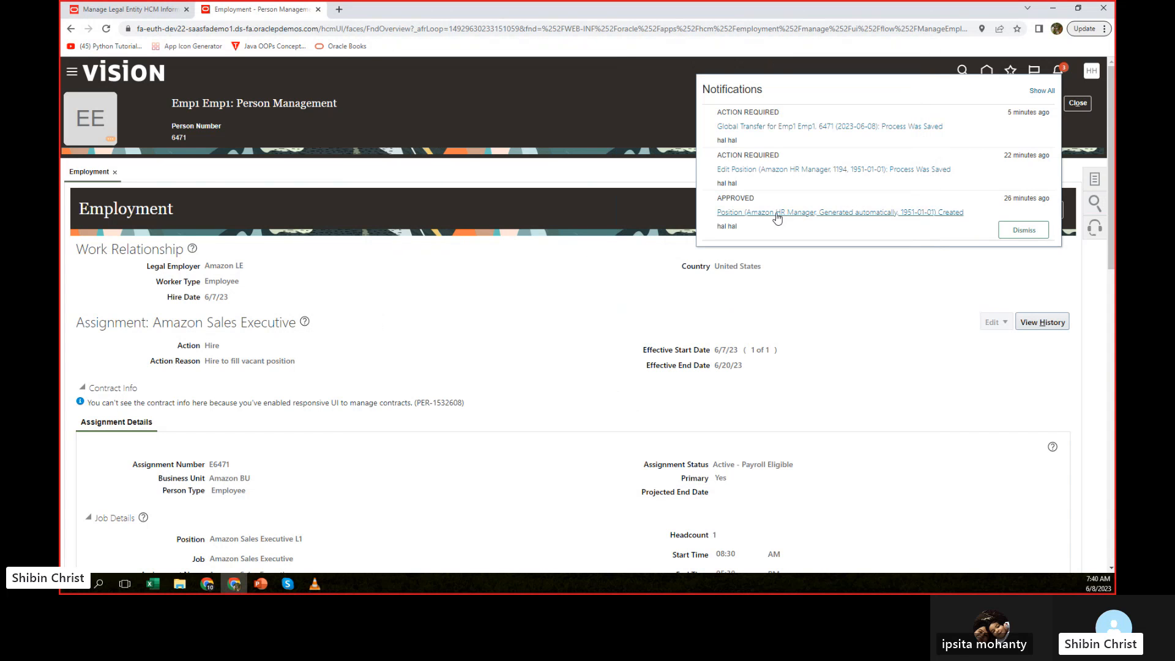
left_click(547, 289)
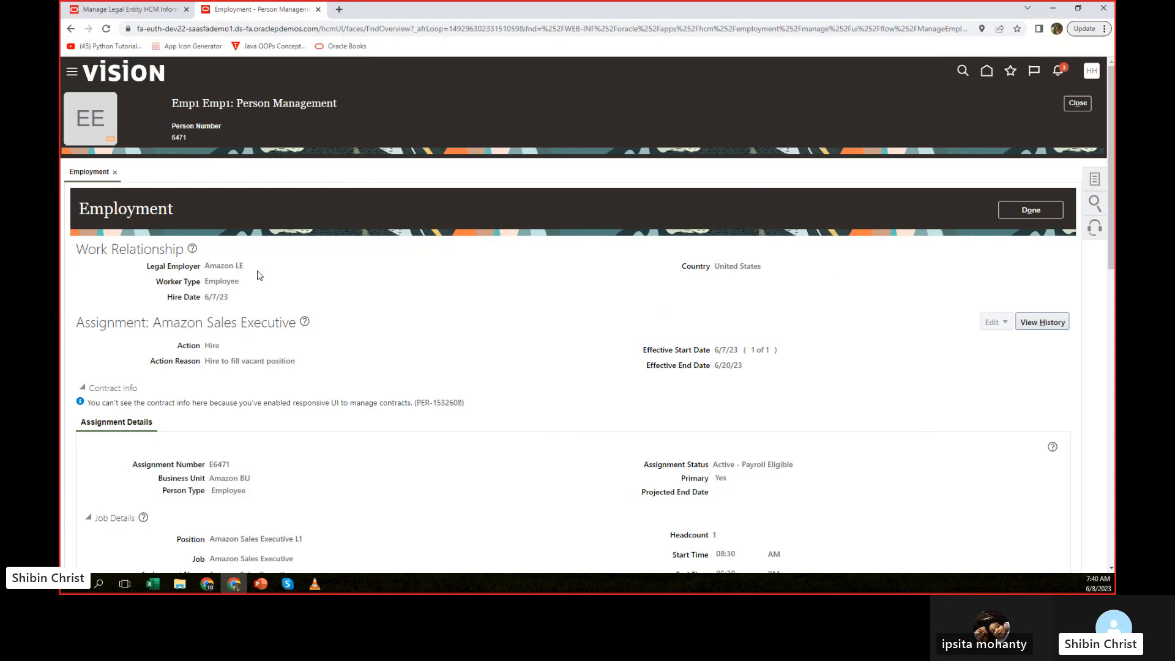
Close the current employee's record, search for the second demo employee by name as of 6/8/23, and open the employment record.
left_click(116, 174)
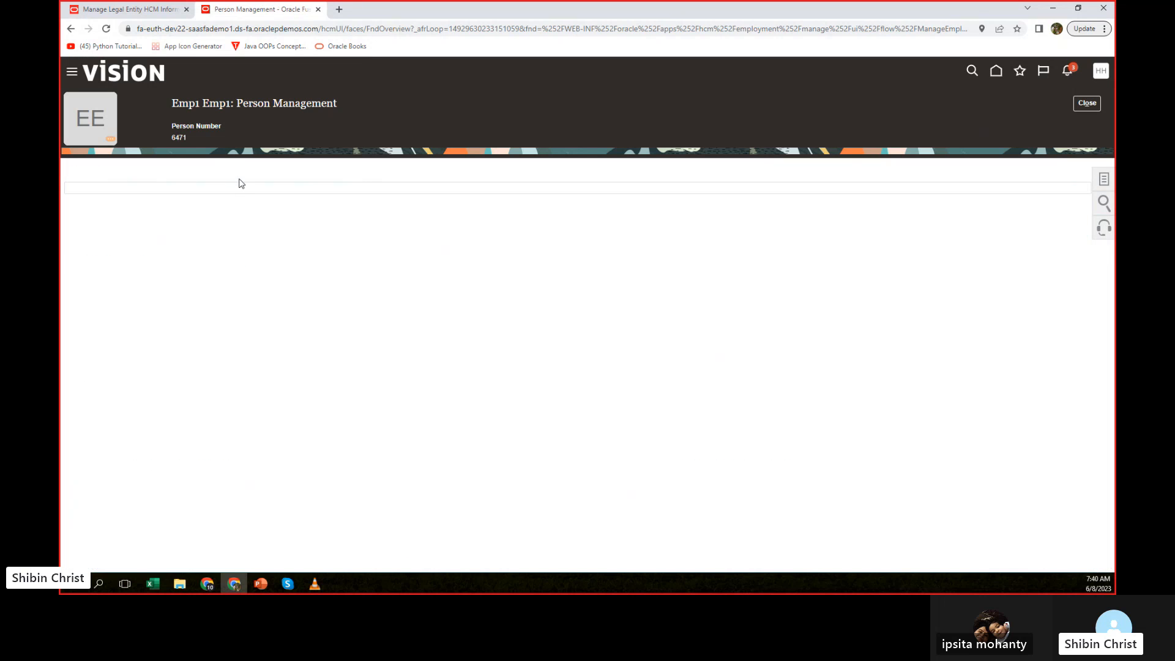
left_click(1086, 103)
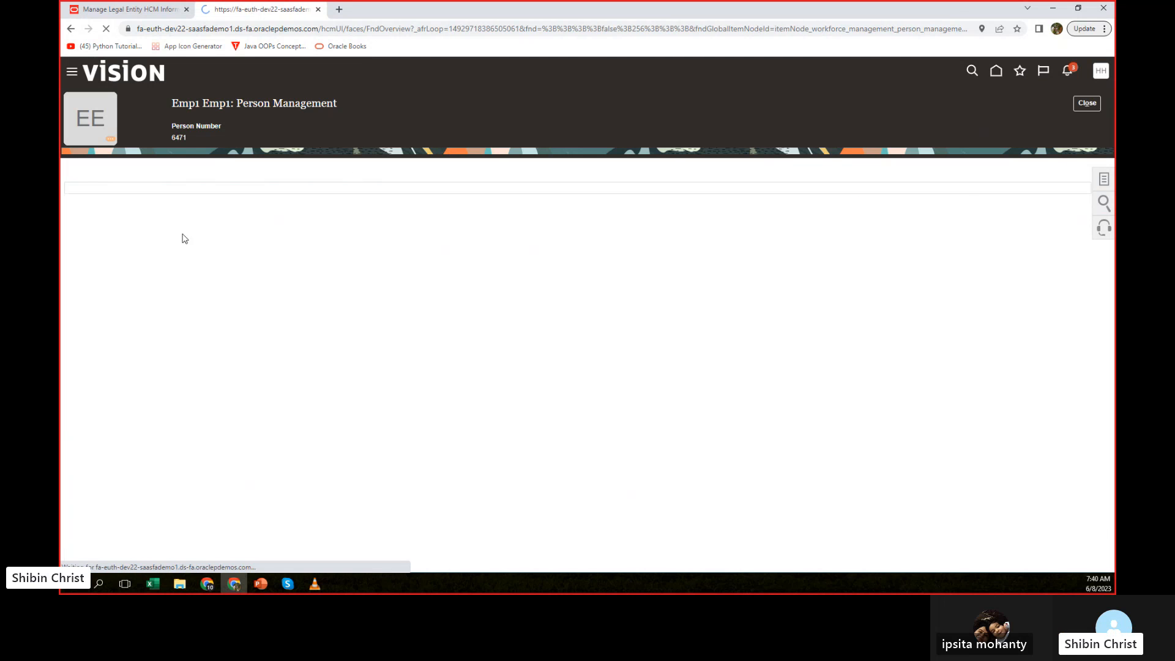
left_click(210, 221)
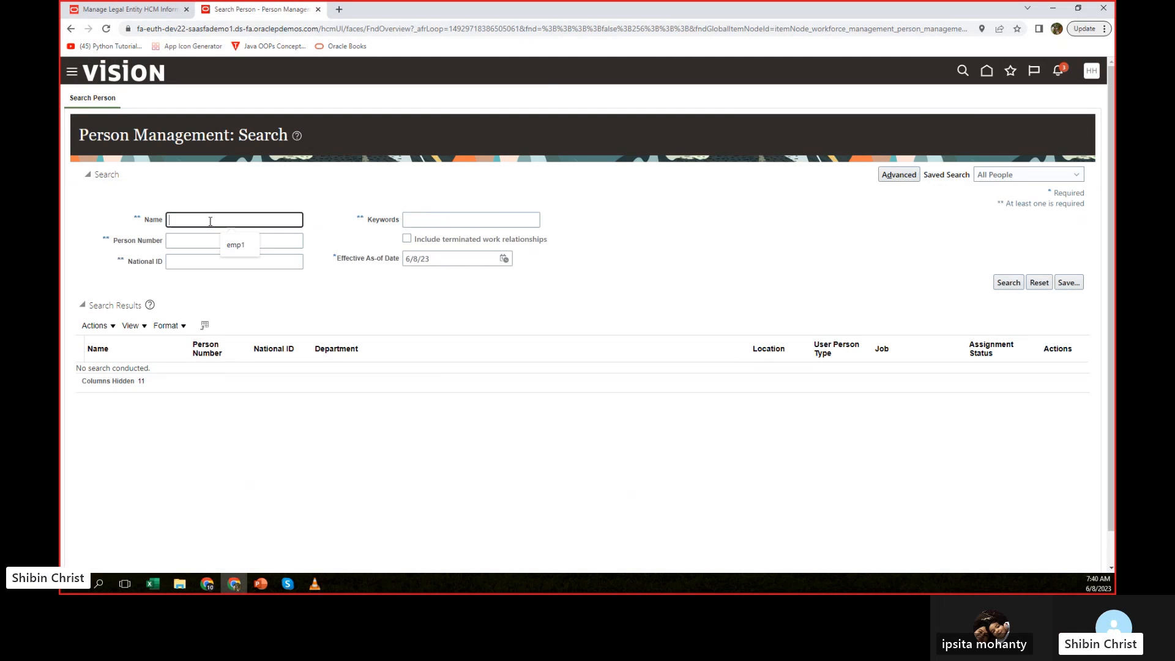
left_click(235, 244)
key("BackSpace")
type("2")
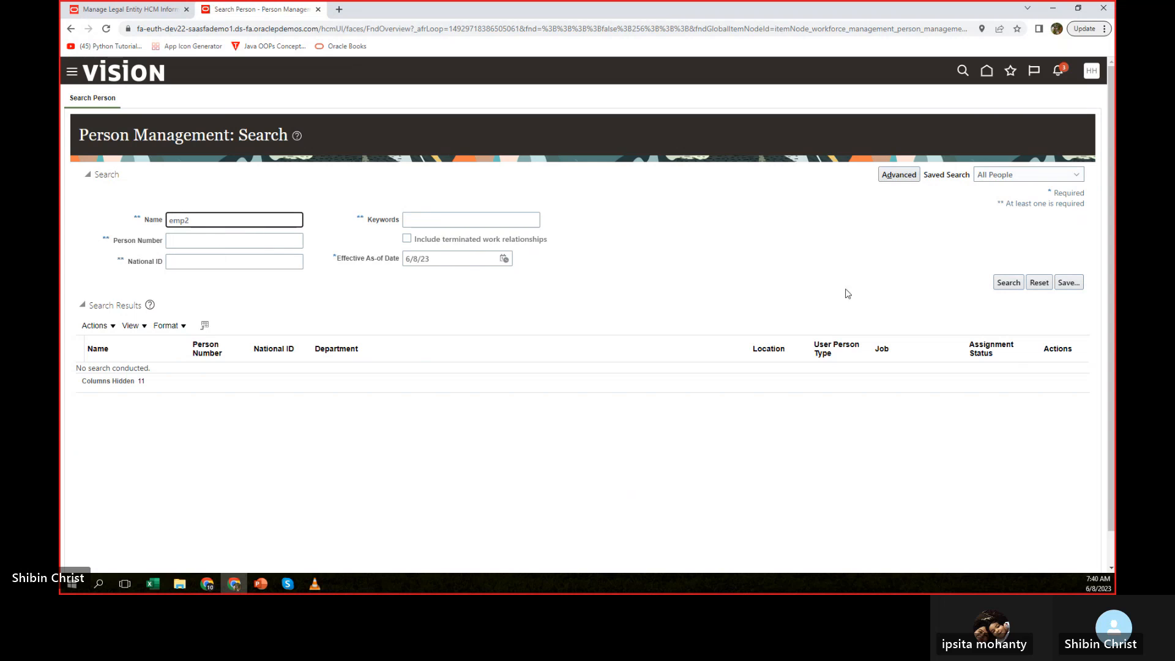
left_click(1008, 283)
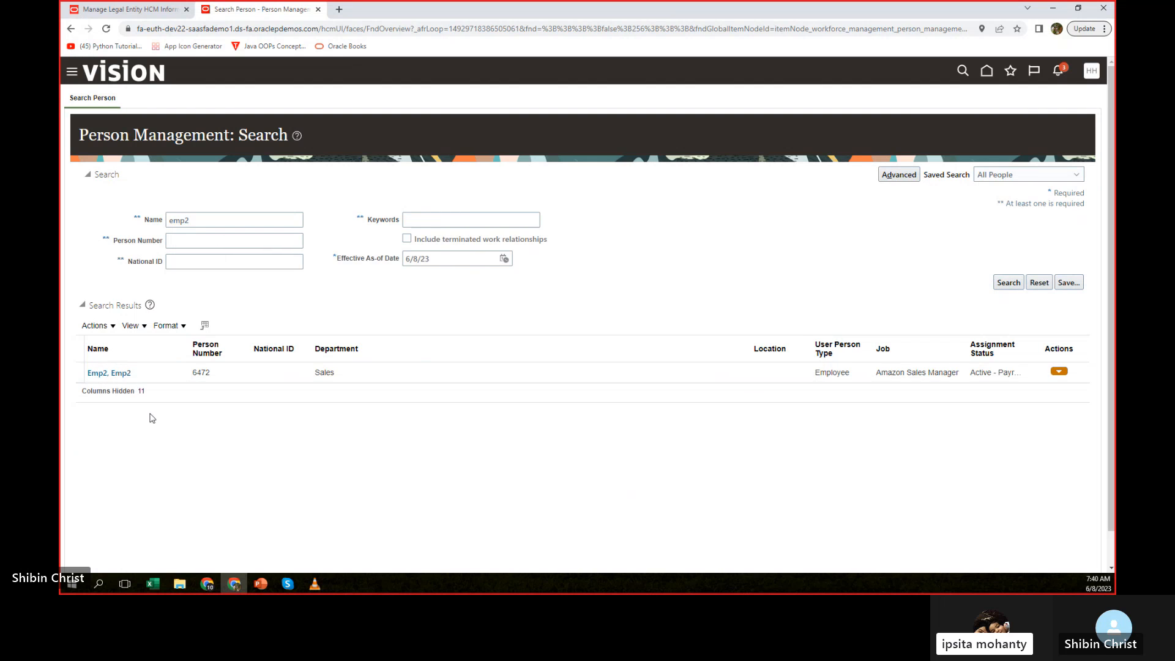
left_click(117, 371)
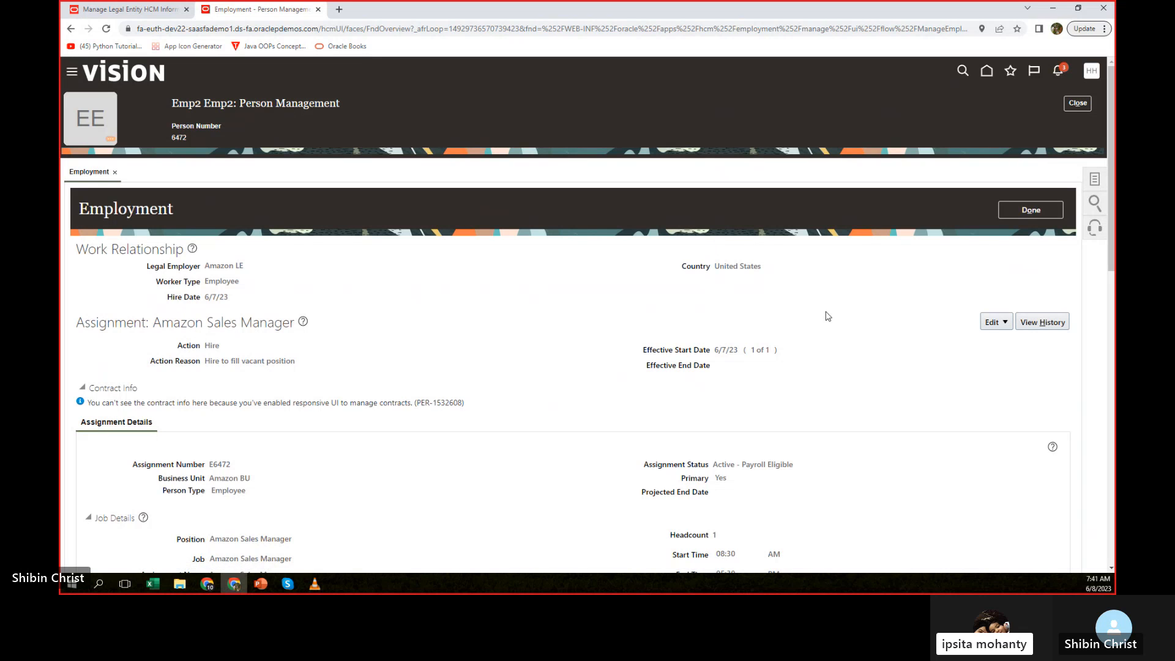
Start an update of the Amazon Sales Manager assignment with effective start date 6/19/23 and the action Global Transfer.
left_click(993, 325)
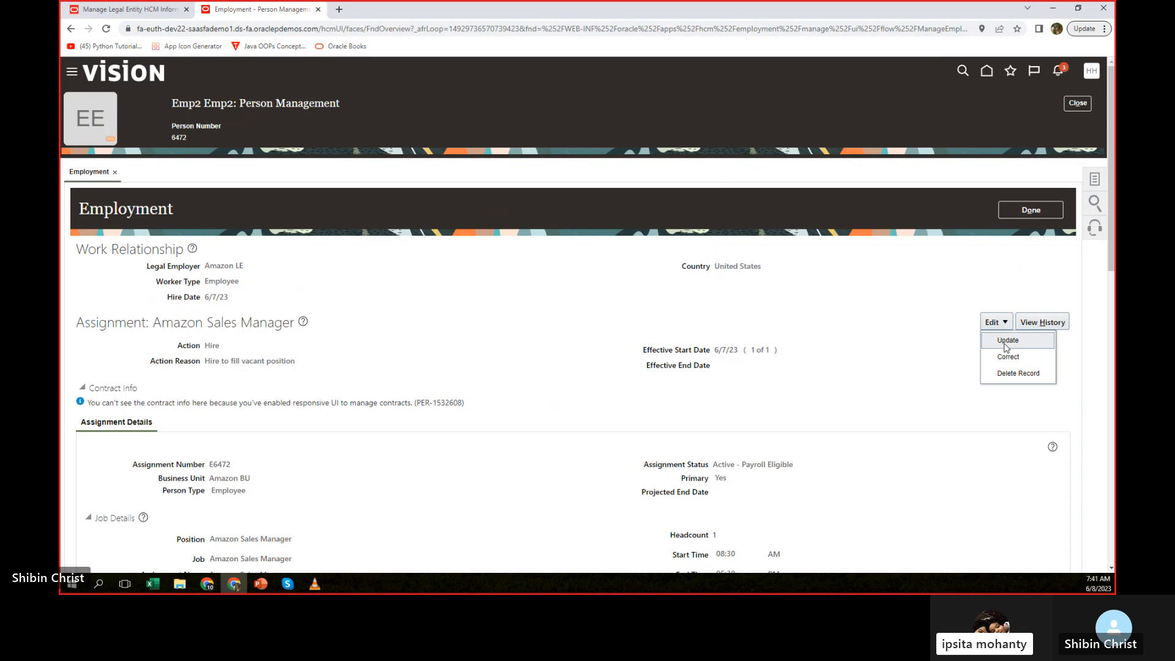
left_click(1007, 341)
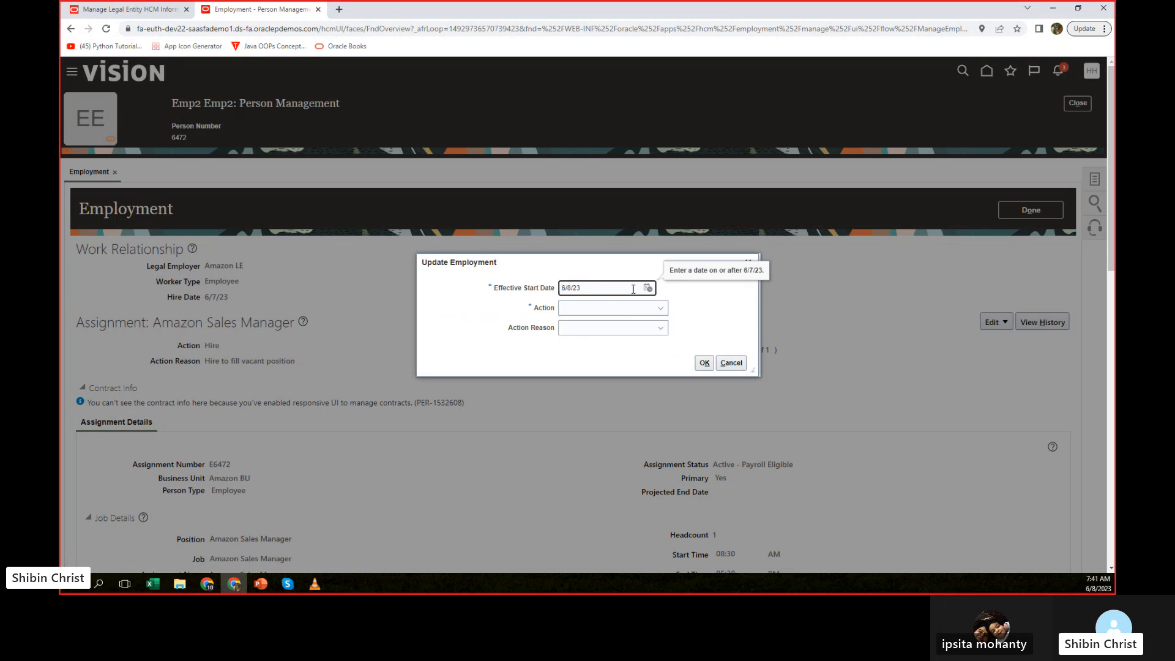
left_click(647, 288)
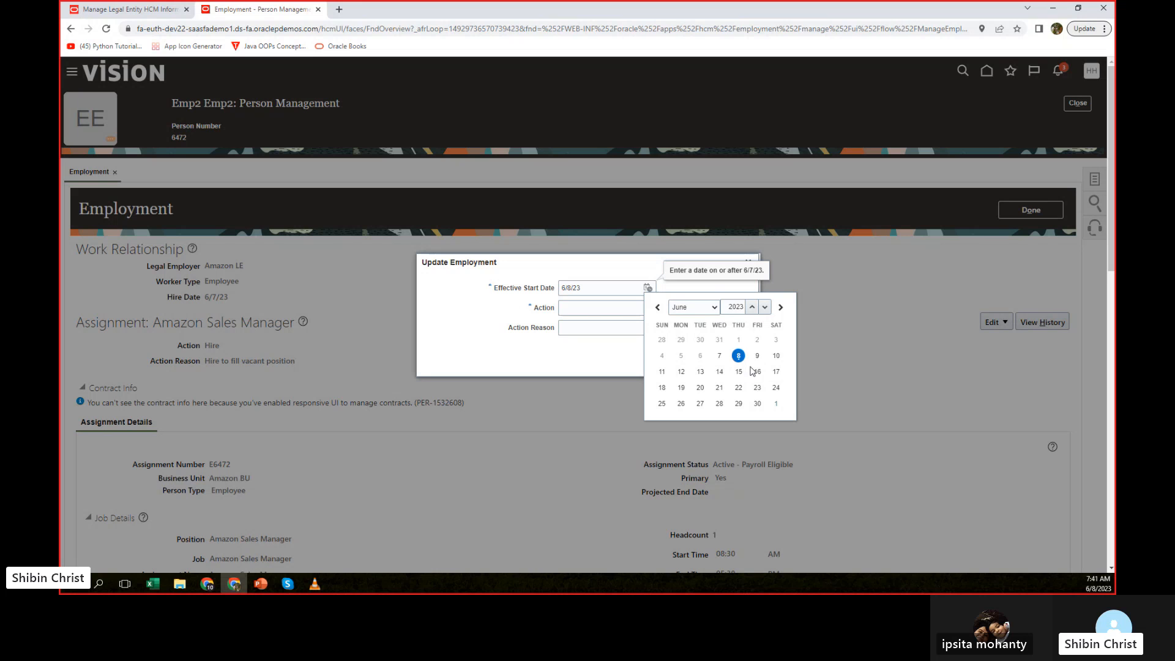
left_click(681, 388)
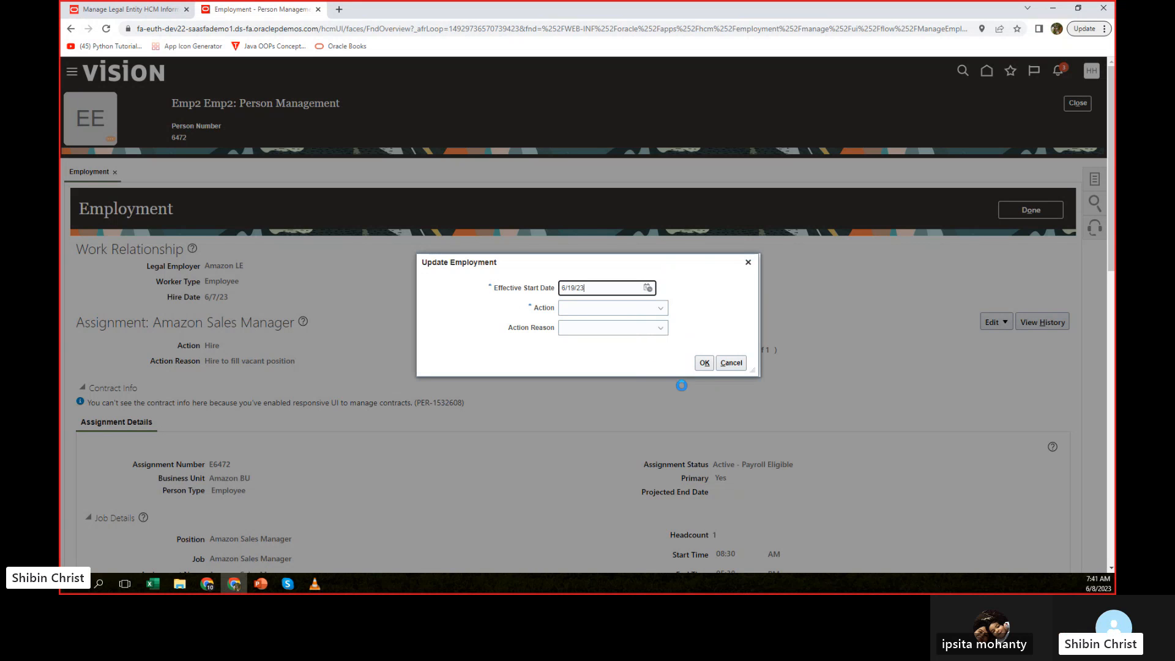
left_click(663, 311)
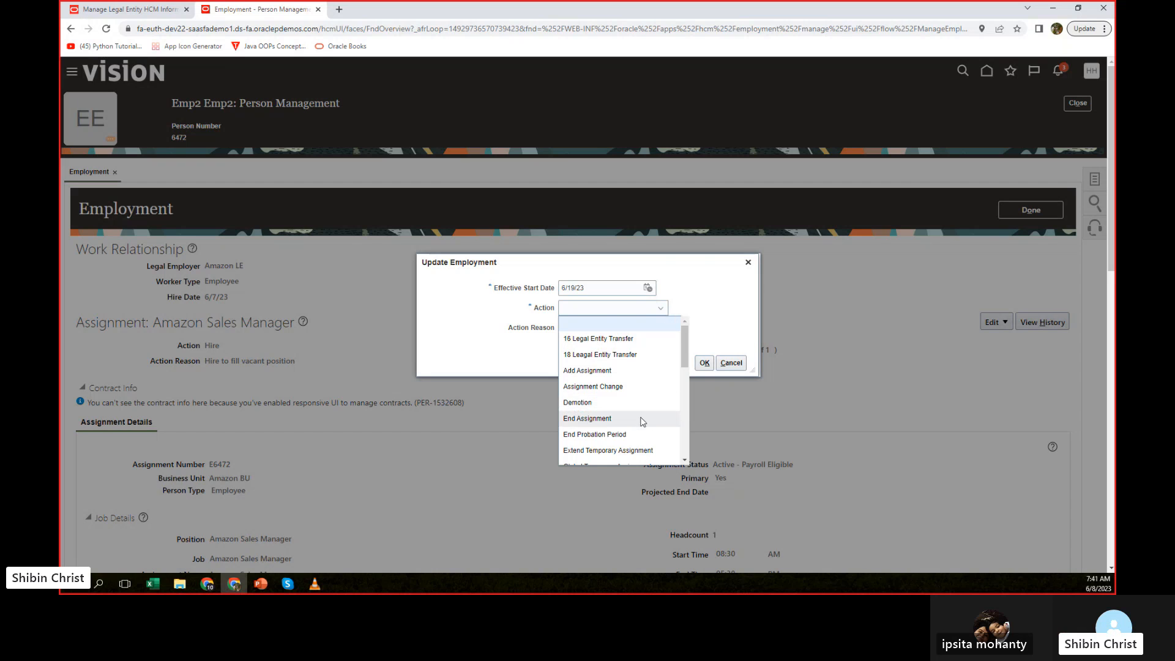
scroll(640, 413, "down", 1)
left_click(662, 311)
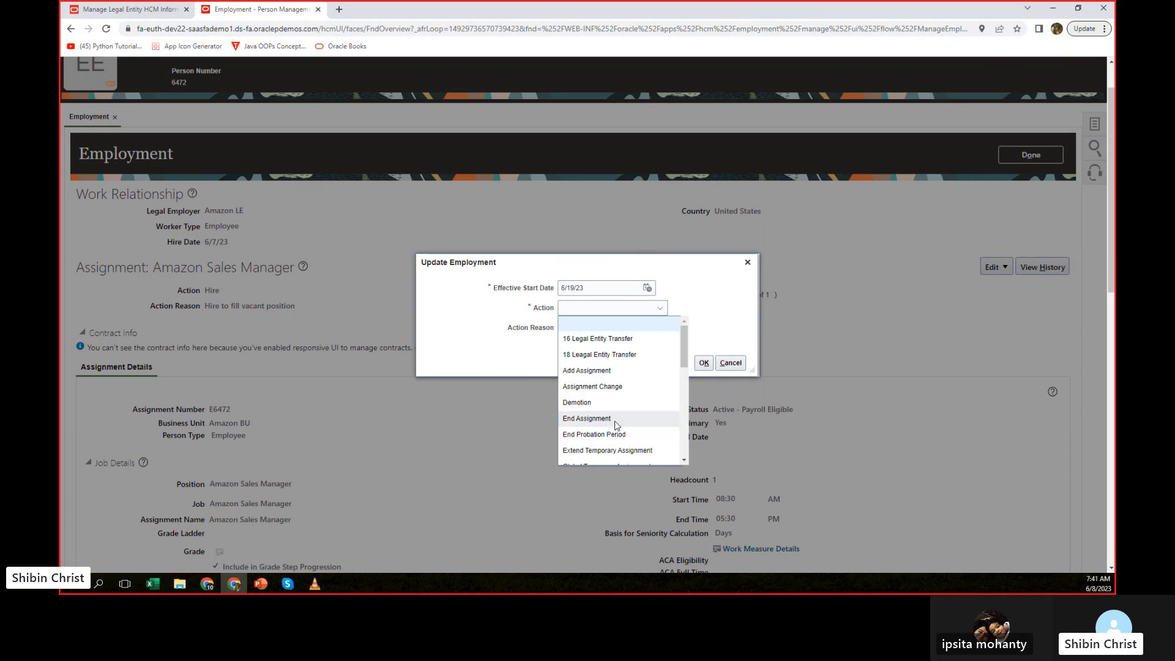
scroll(615, 410, "down", 3)
left_click(584, 372)
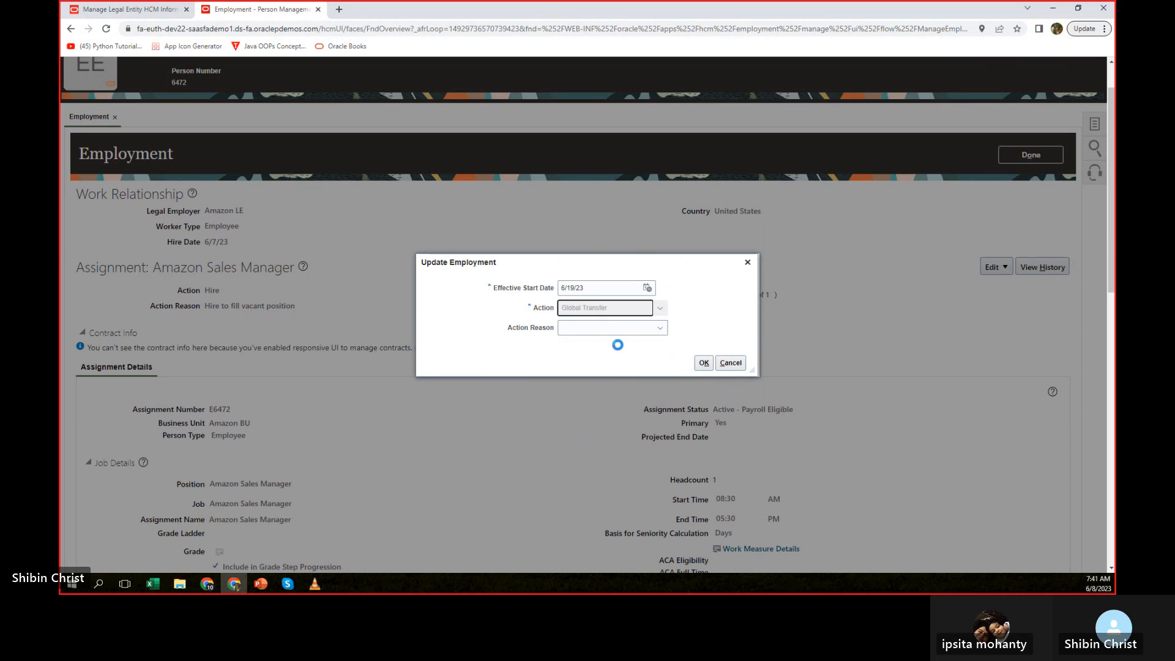
Set the destination legal employer to Amazon LE US2, copy the primary assignment data, and accept the Inactive - Payroll Eligible status.
left_click(640, 330)
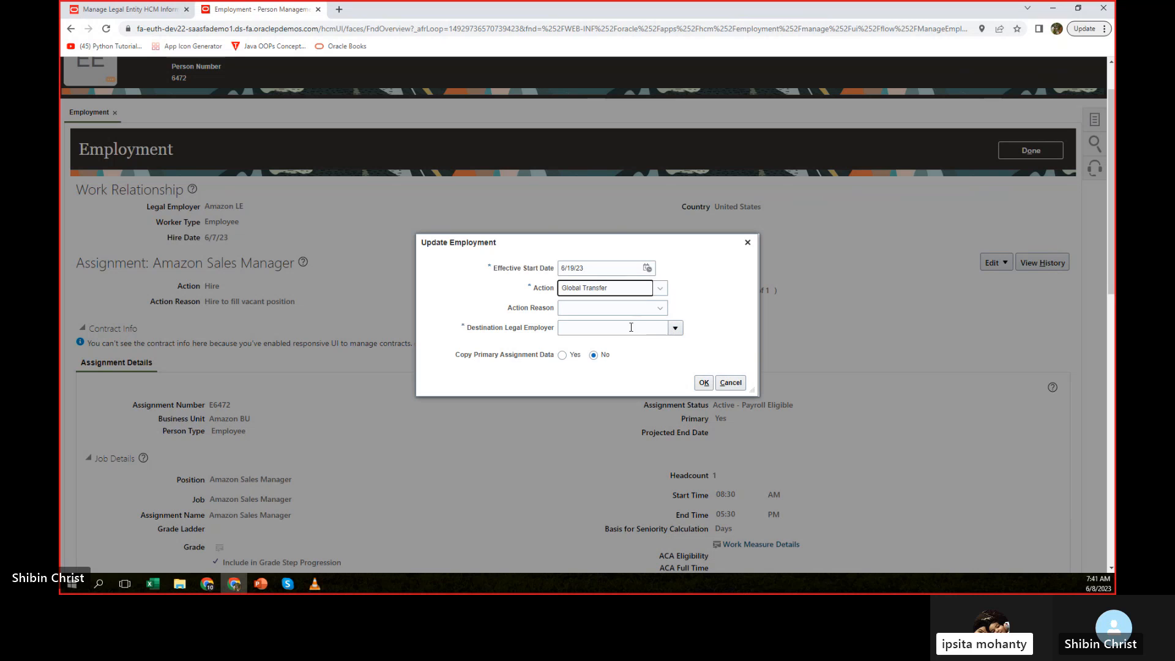
type("amazon")
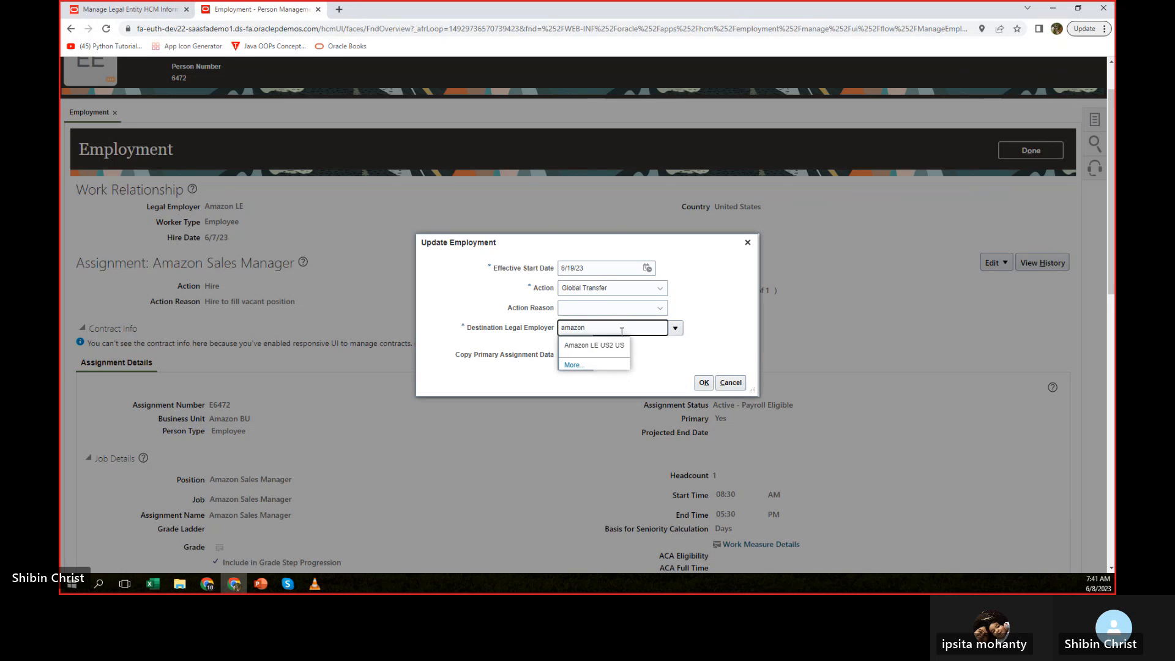
left_click(618, 352)
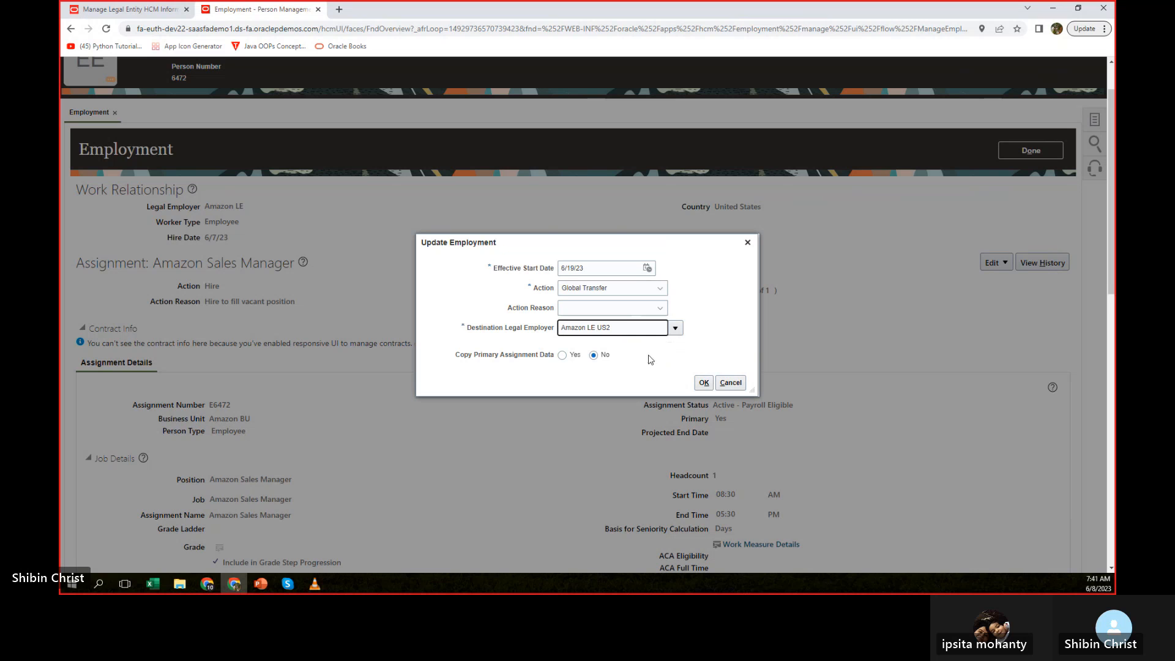
left_click(561, 355)
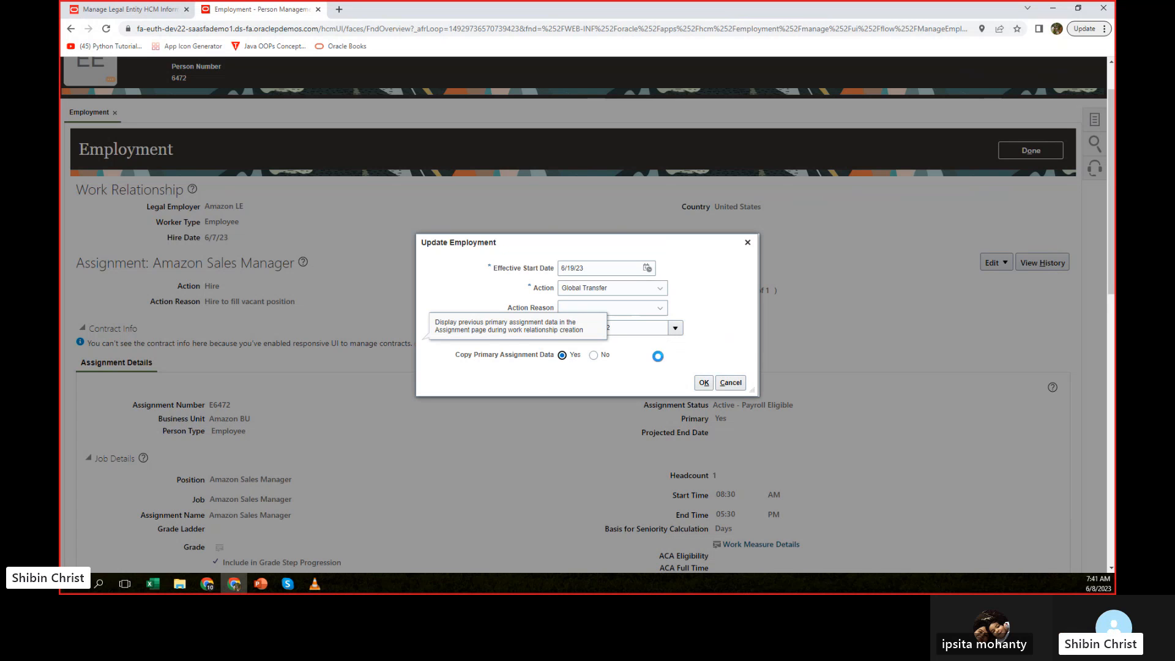
left_click(703, 382)
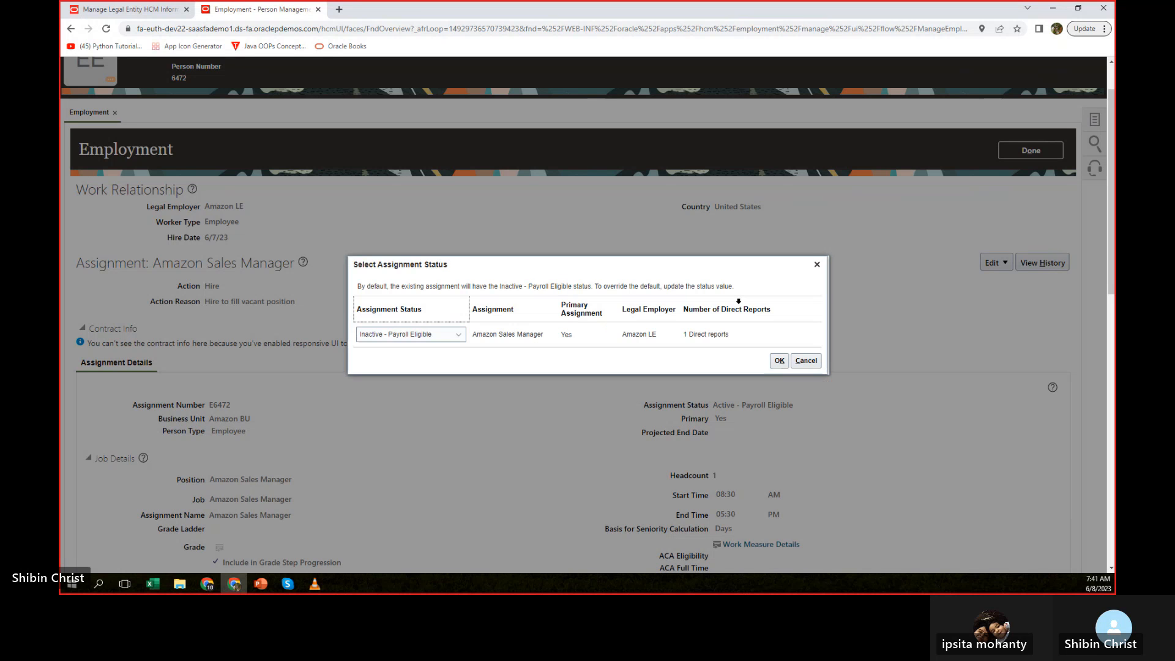
left_click(777, 362)
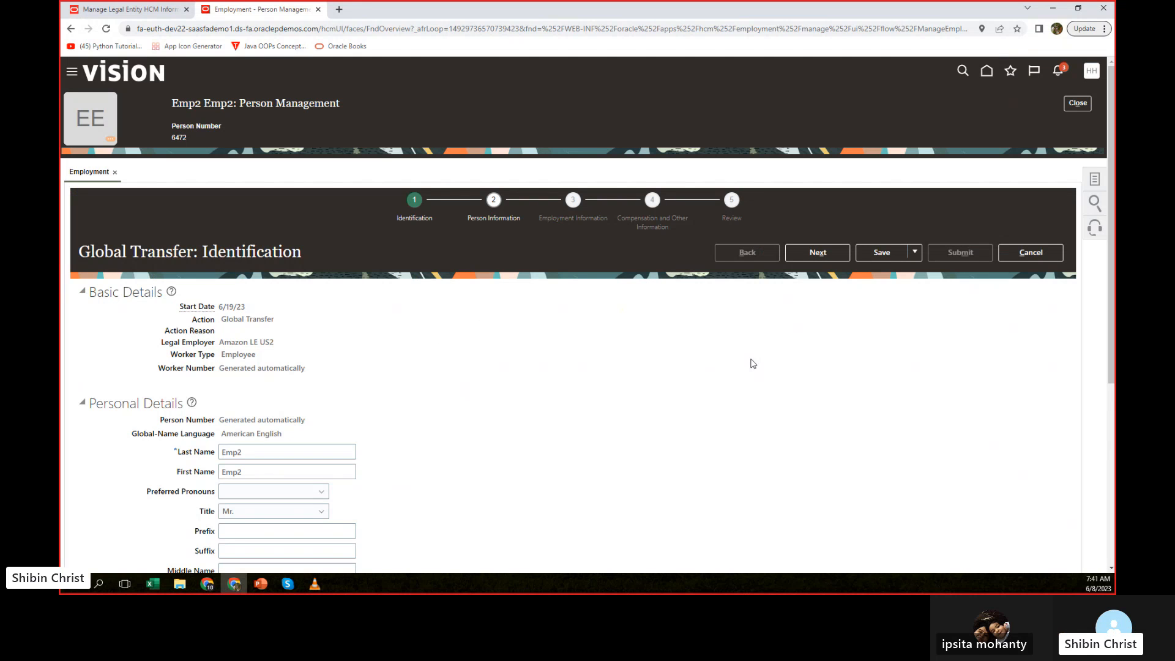
Review the start date and personal details on the Global Transfer identification page and continue to Person Information.
scroll(753, 364, "down", 5)
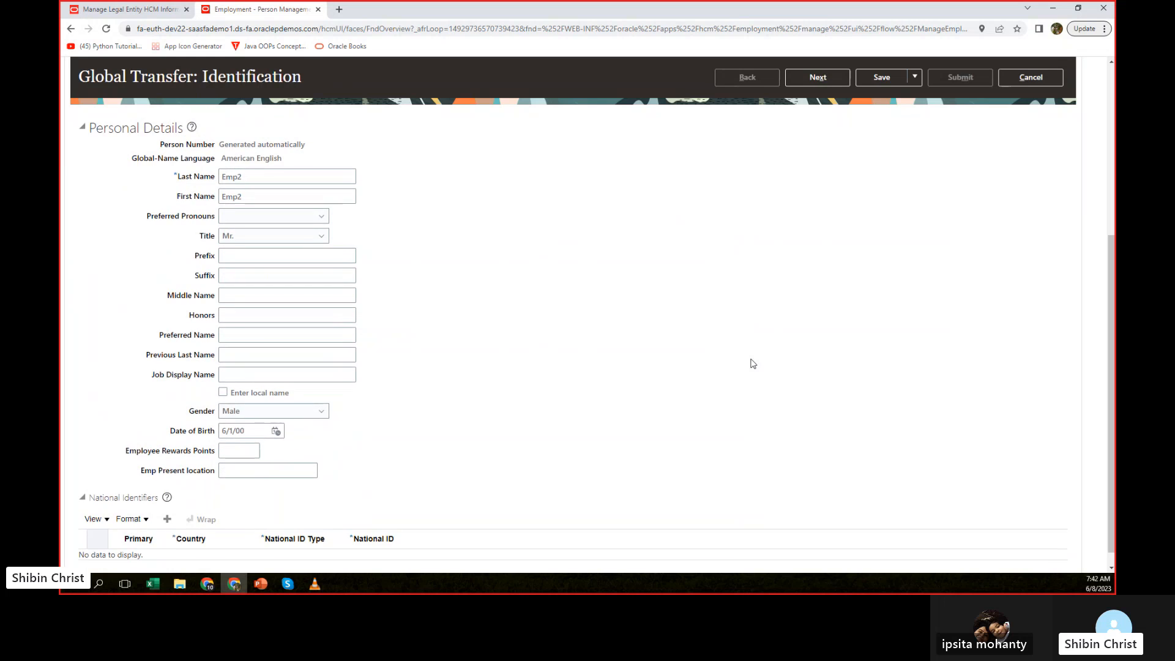
scroll(753, 364, "up", 1)
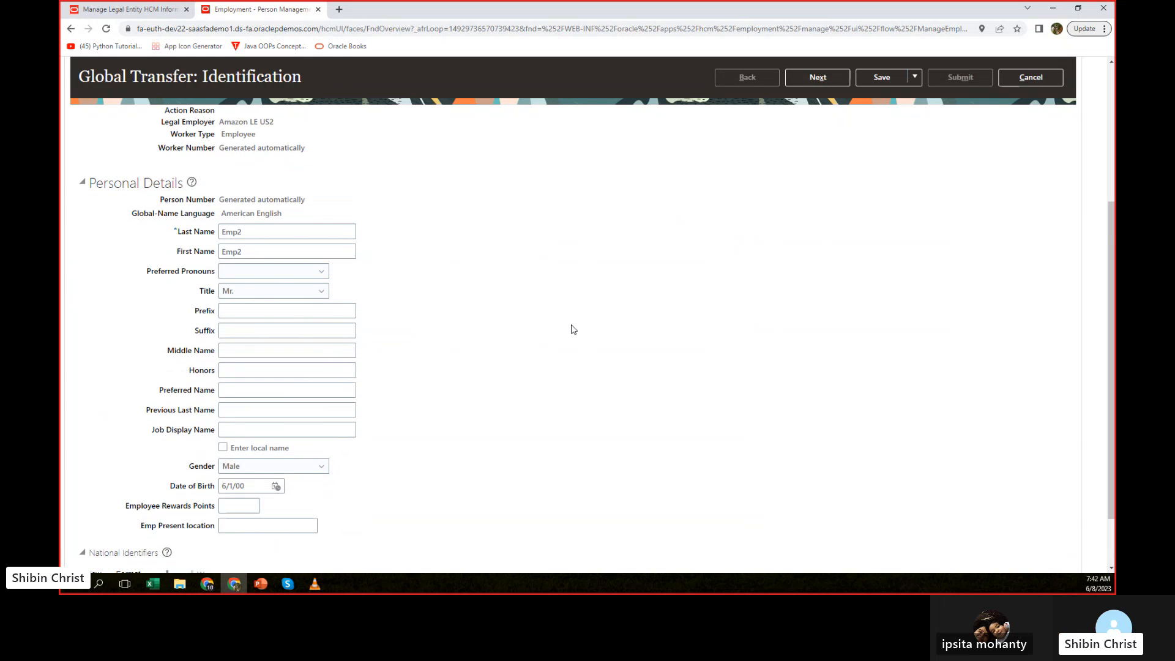
scroll(559, 323, "up", 3)
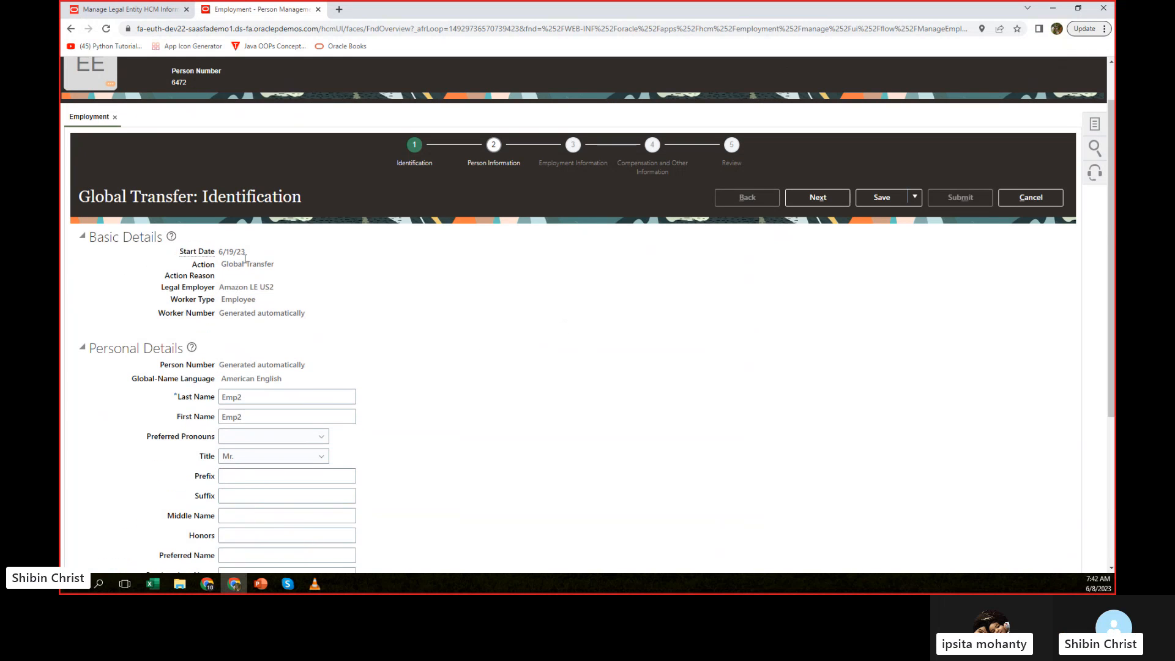
left_click_drag(259, 254, 198, 253)
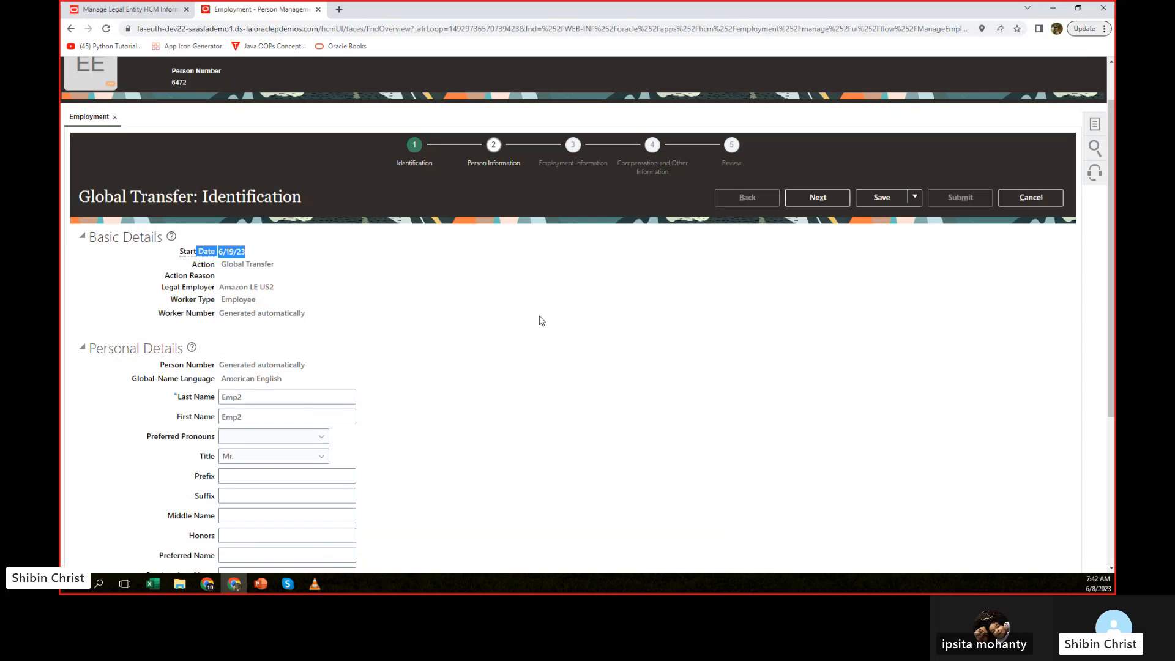
scroll(542, 320, "down", 4)
scroll(538, 320, "up", 5)
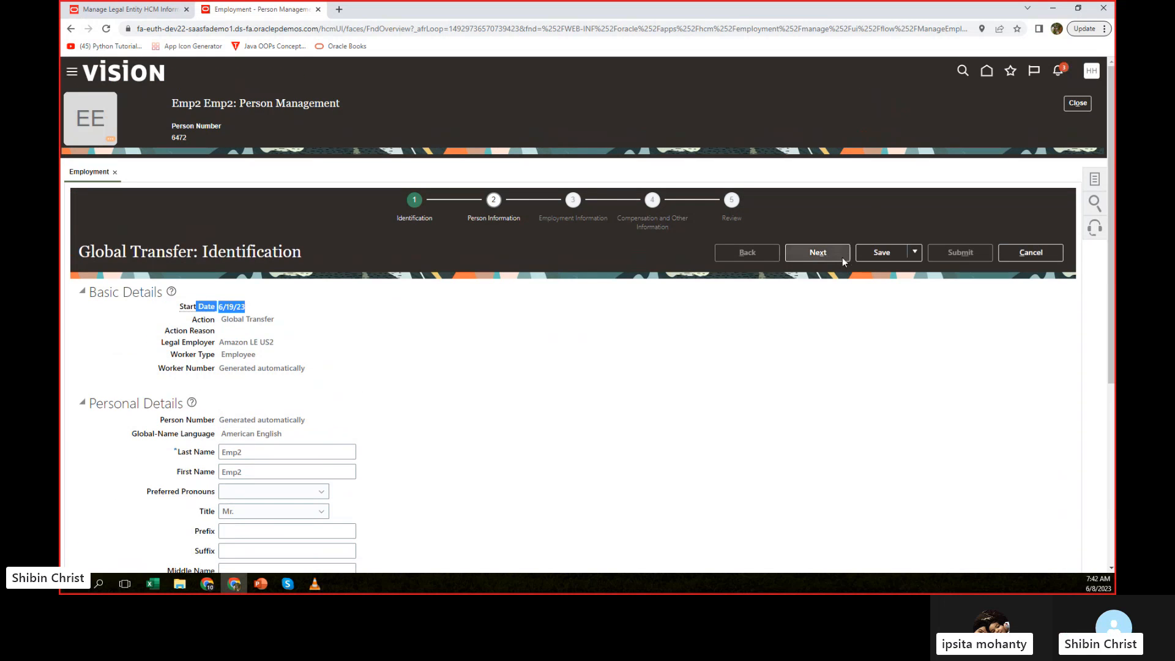
left_click(814, 256)
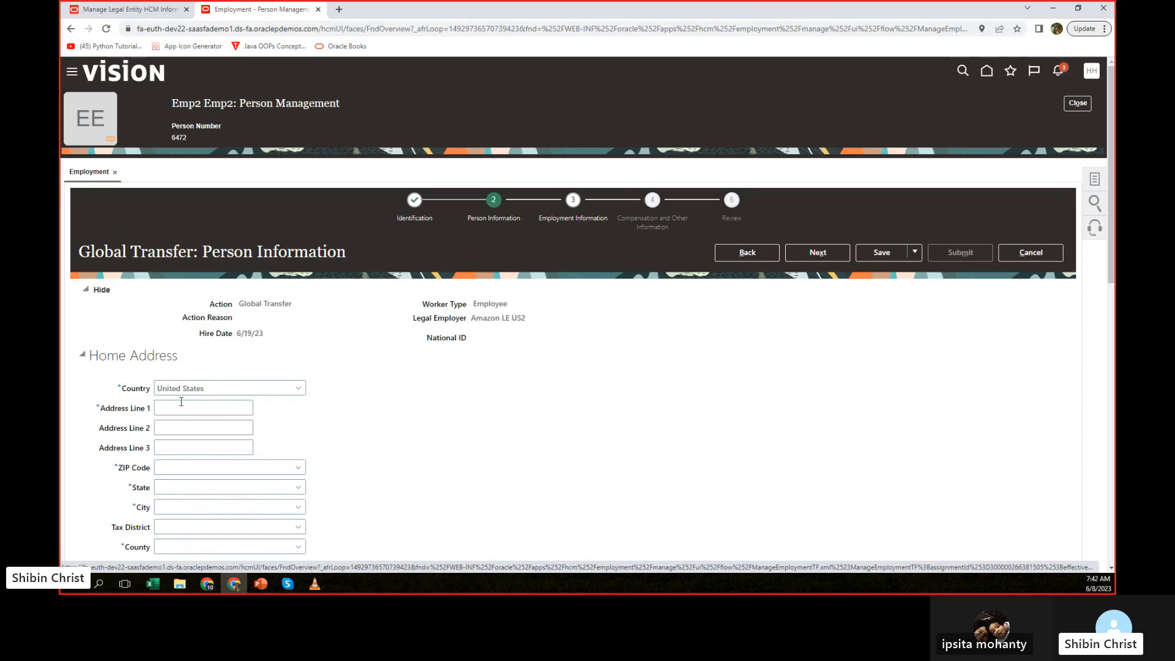
scroll(506, 414, "down", 2)
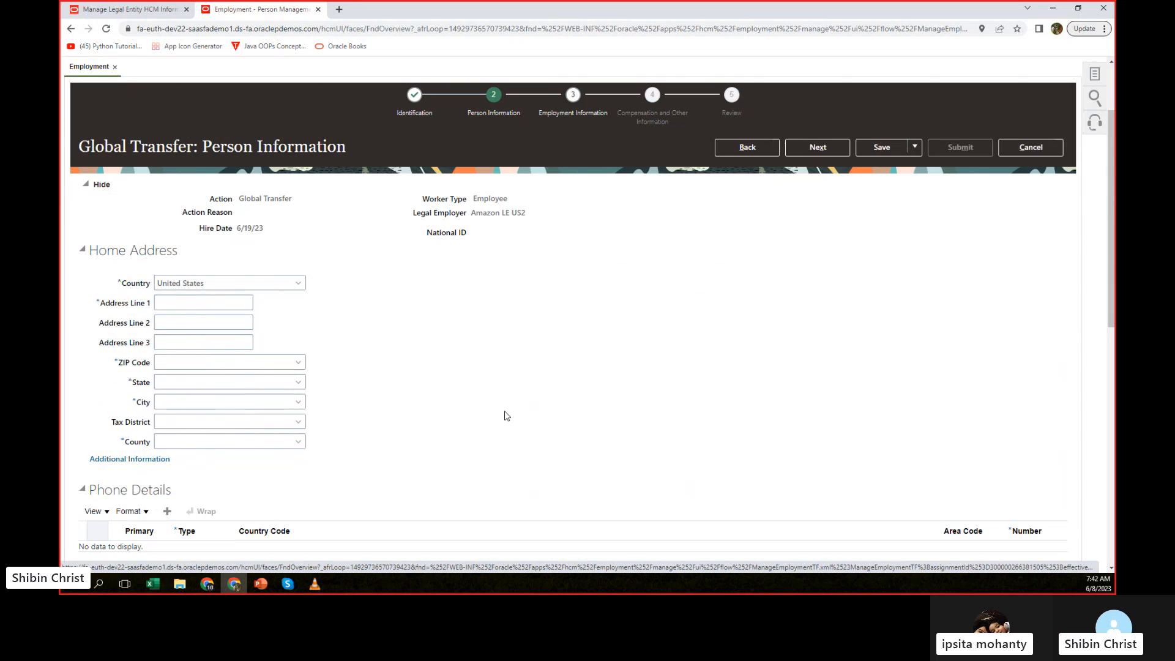
Fill in the employee's home address line 1 and ZIP code, letting the state, city and county populate.
left_click(161, 296)
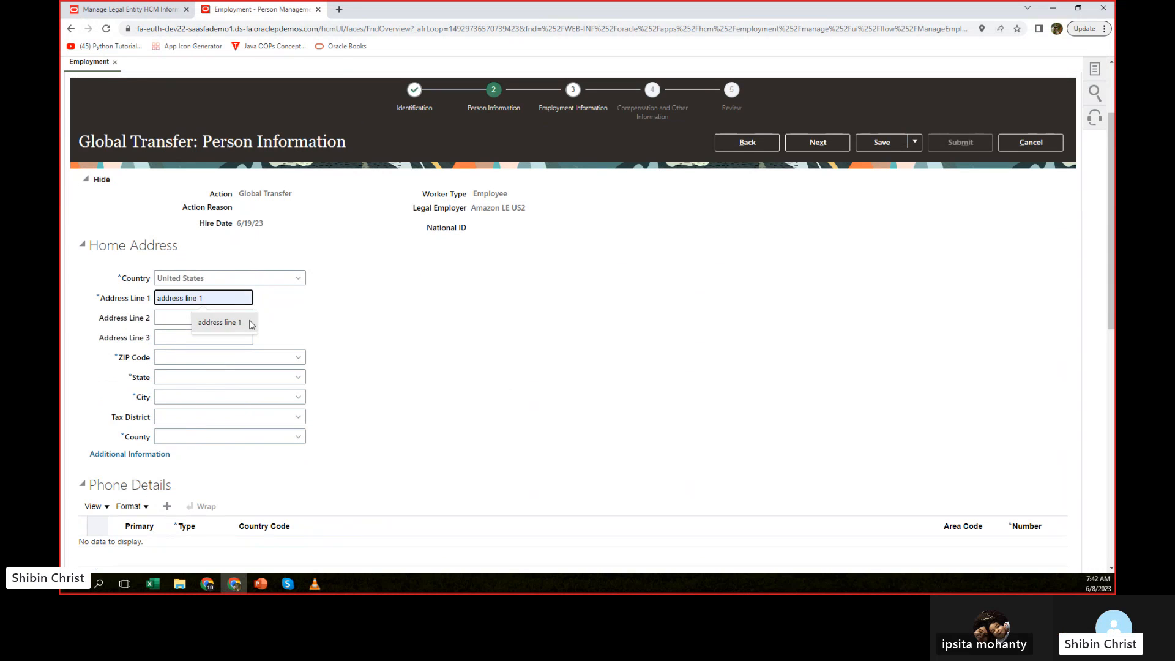
left_click(224, 323)
left_click(172, 361)
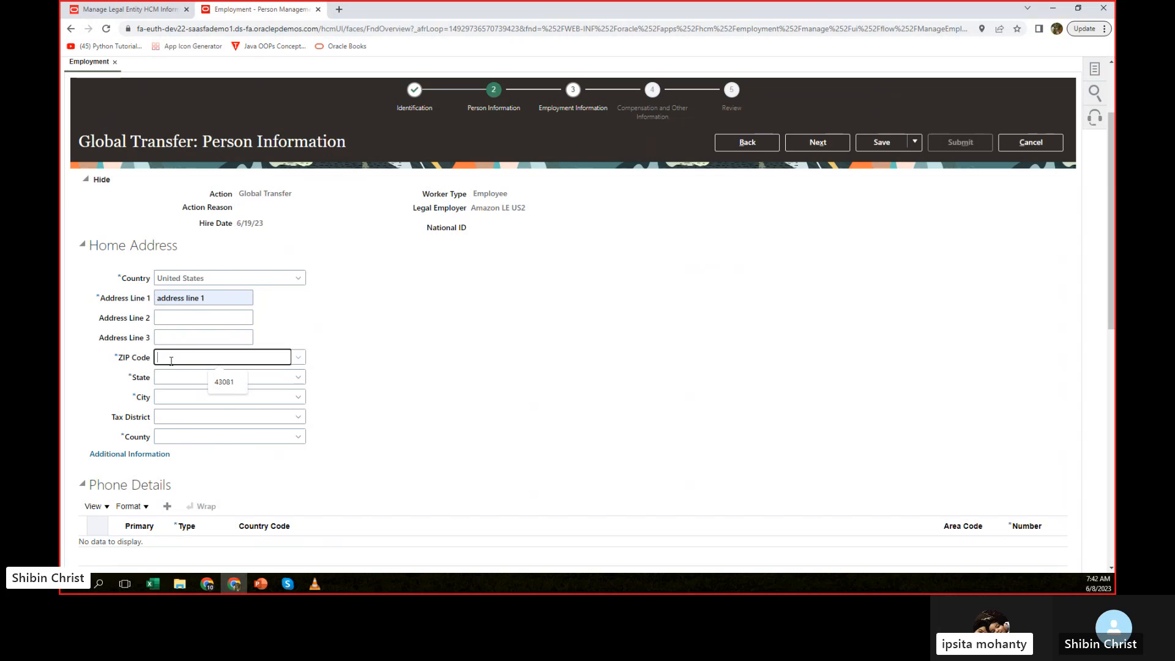
left_click(228, 381)
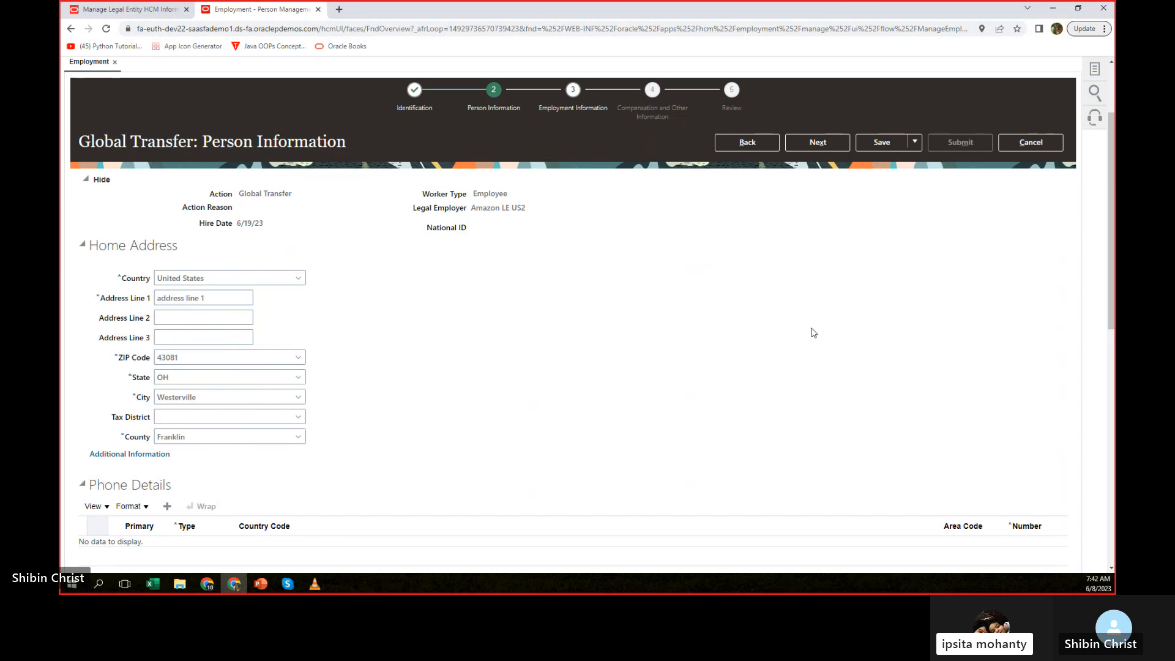
Try to continue from Person Information to the Employment Information page of the Global Transfer.
scroll(794, 324, "down", 3)
scroll(792, 317, "up", 4)
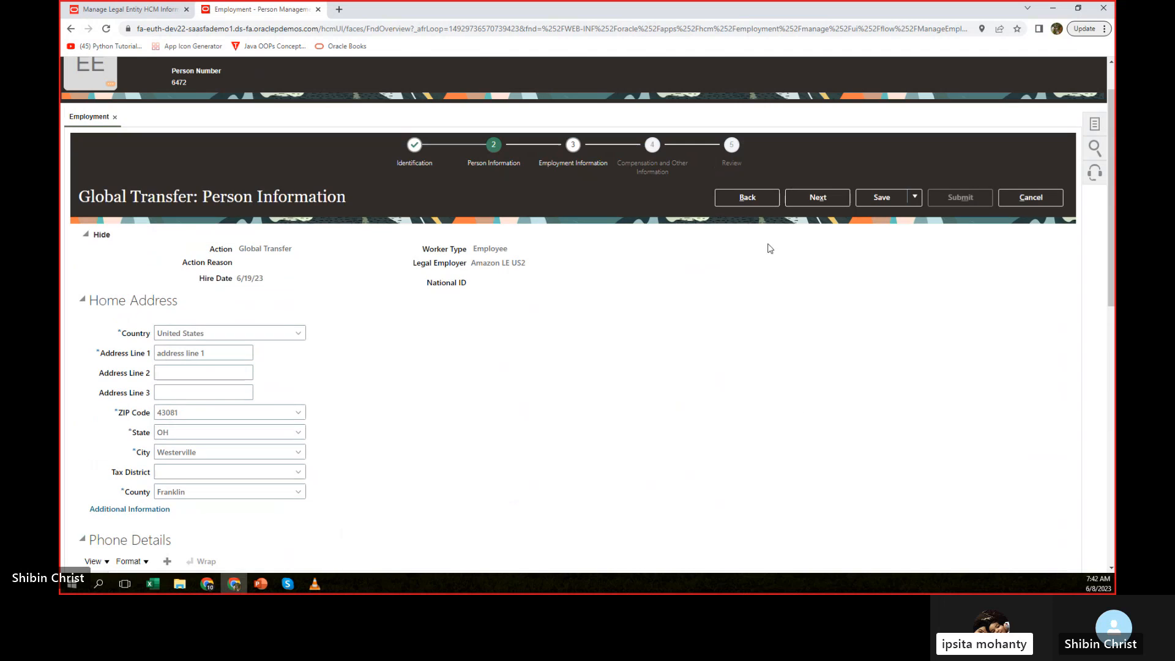
left_click(816, 194)
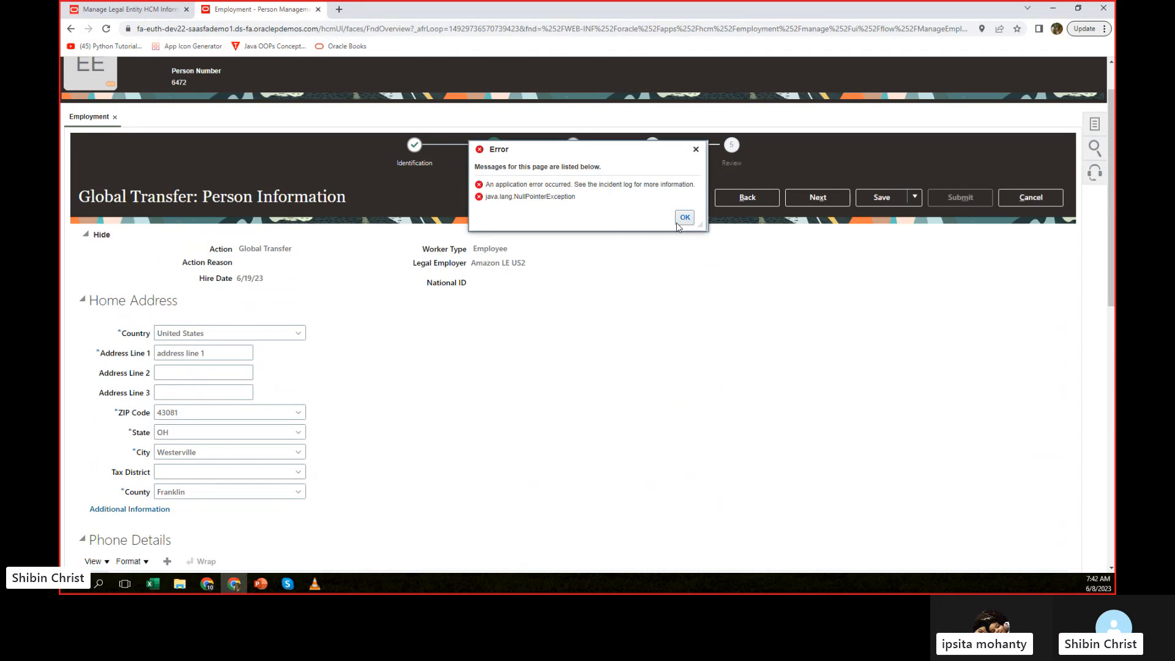
left_click(683, 218)
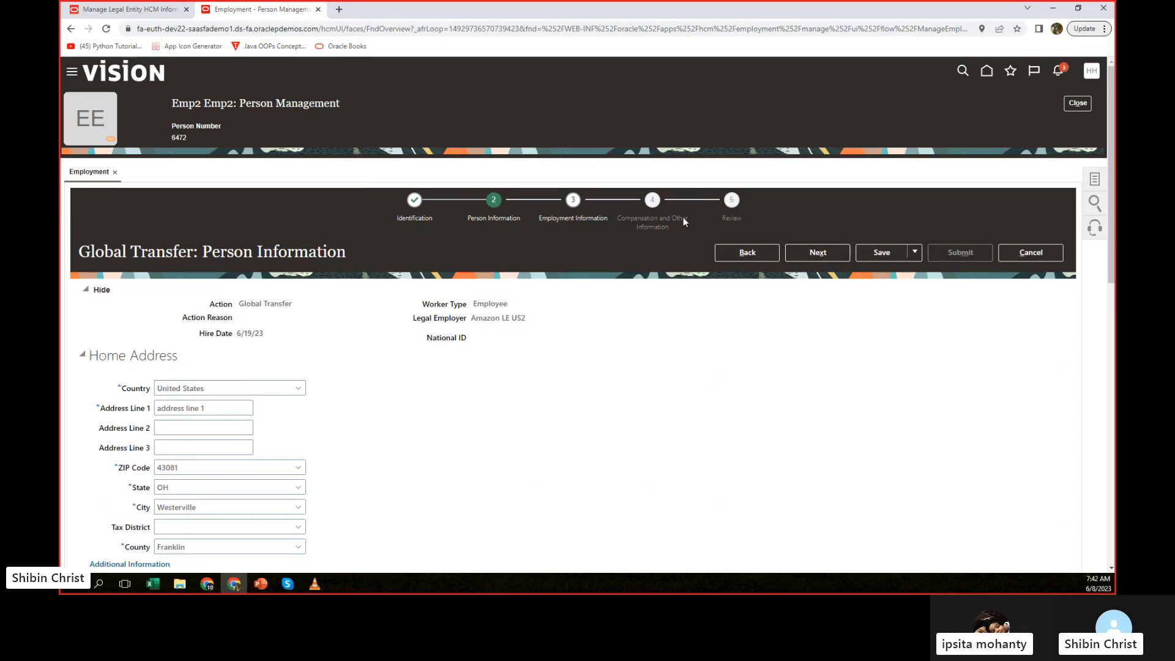
left_click(811, 252)
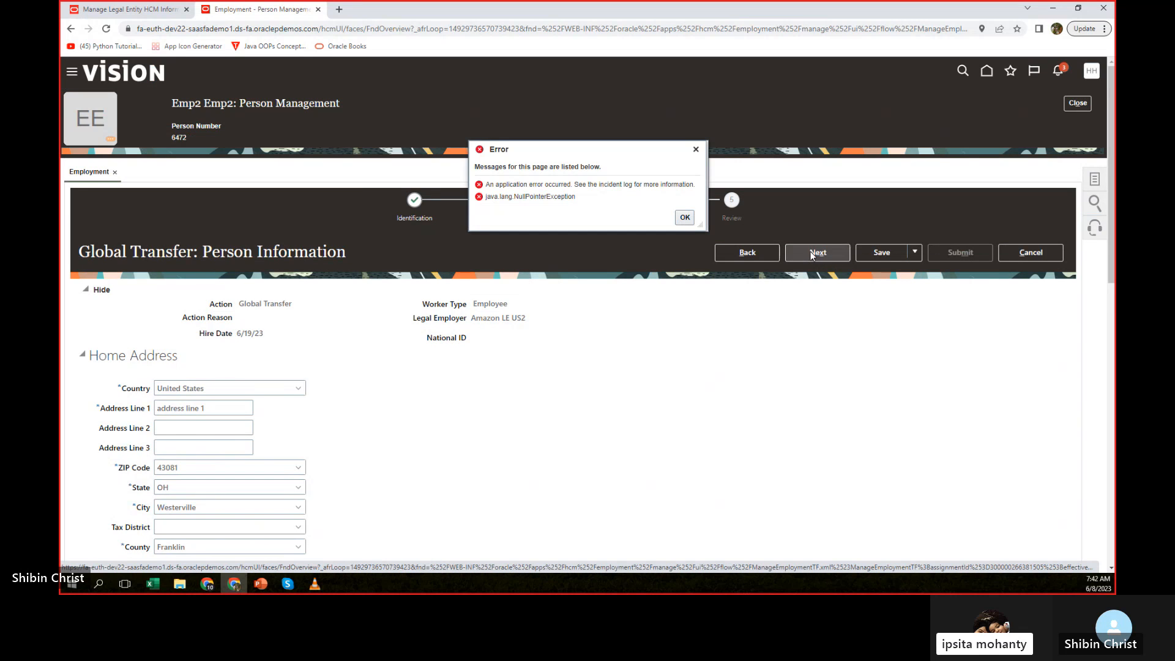
left_click(683, 220)
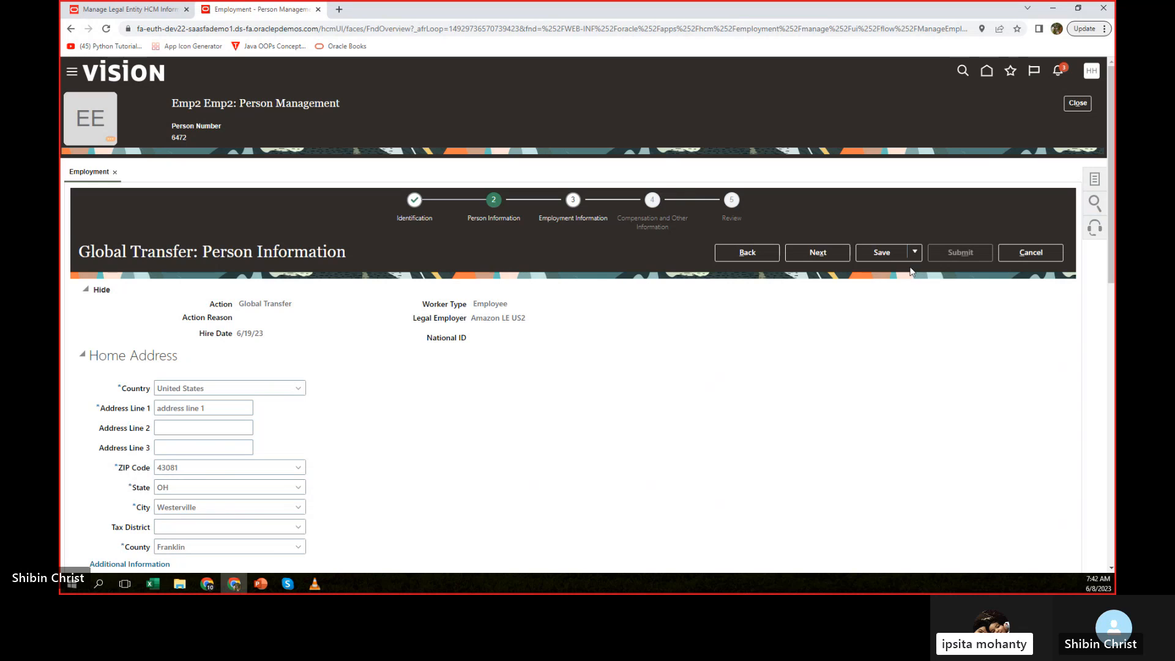
Save the Global Transfer transaction and leave the employee's record, confirming the exit.
left_click(893, 256)
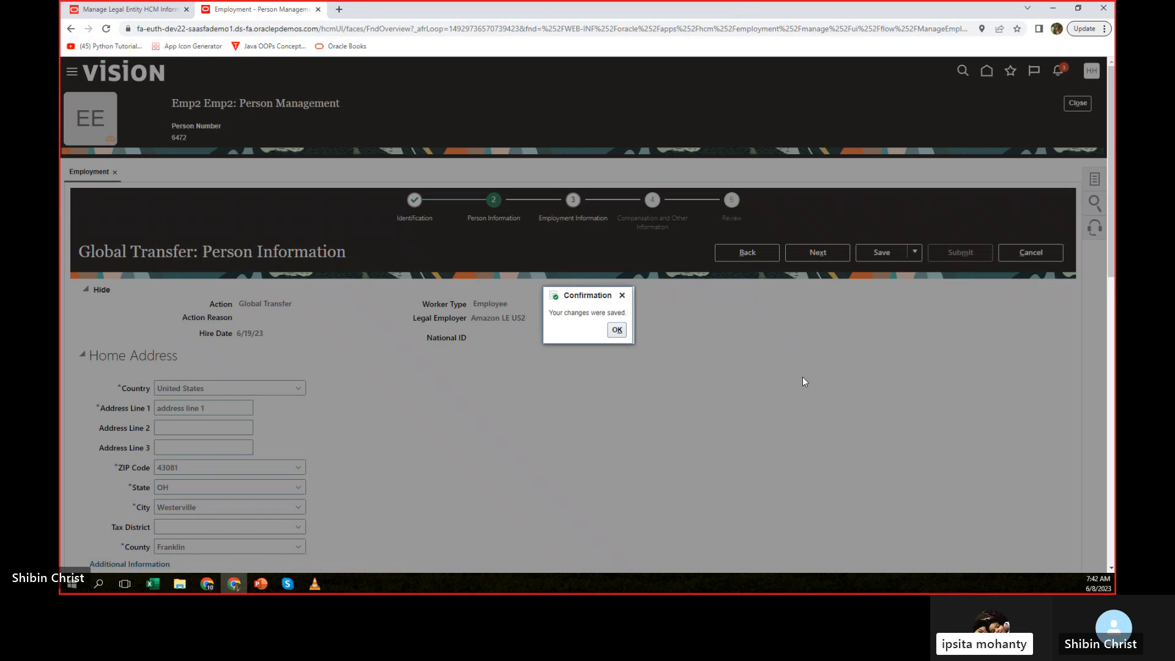
left_click(617, 331)
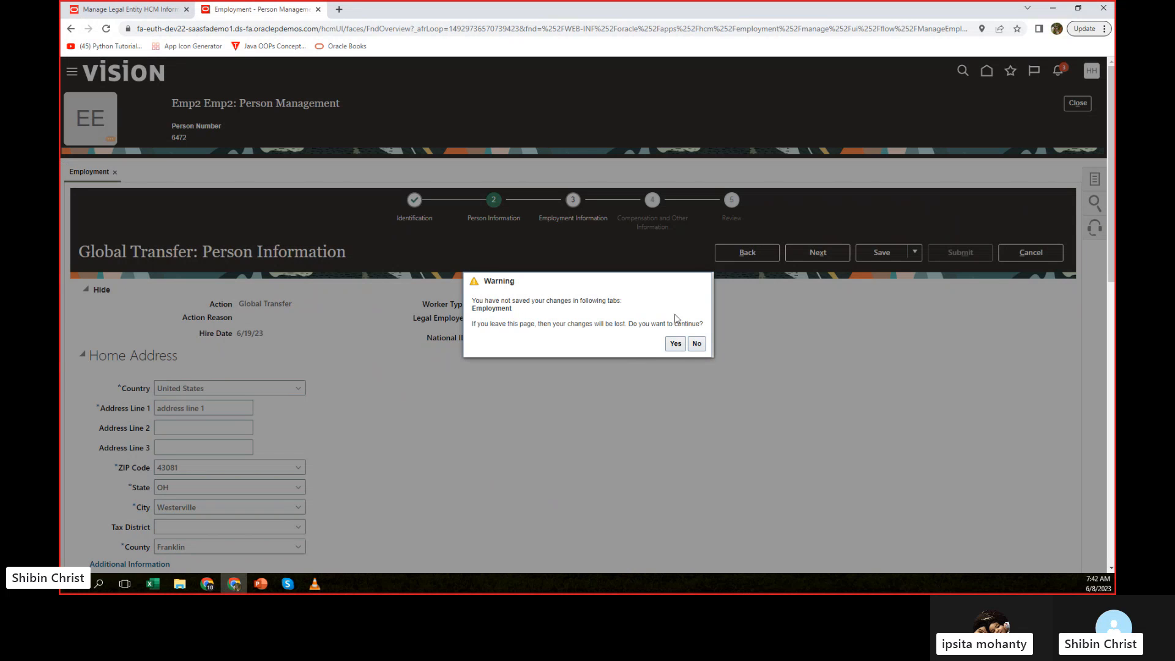
left_click(676, 343)
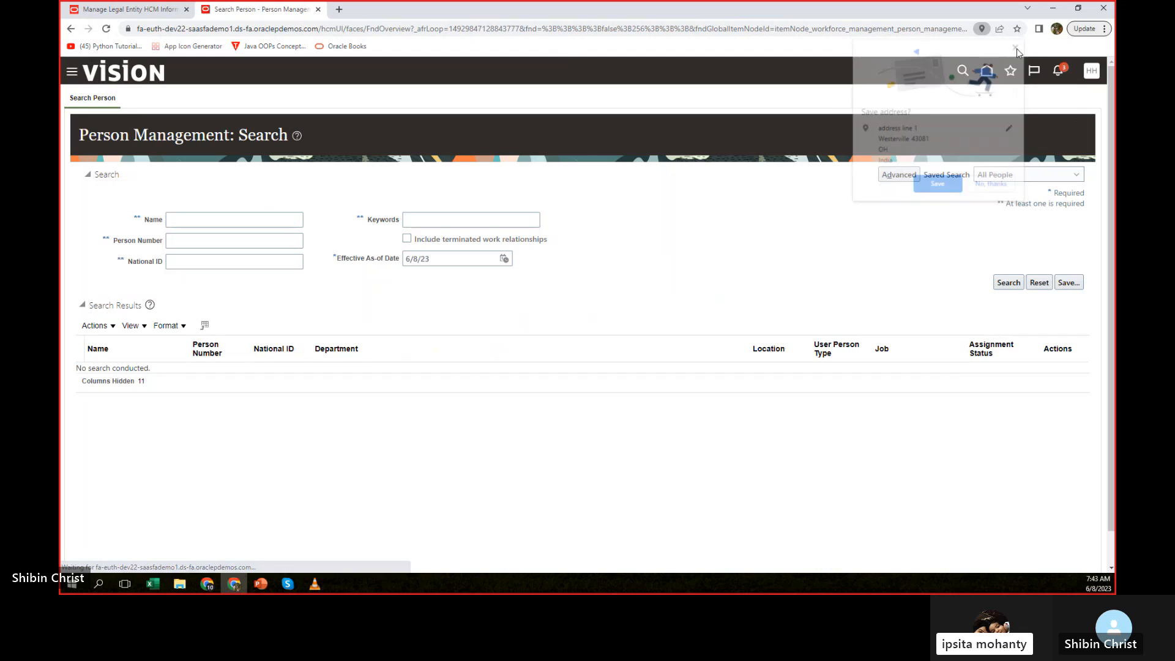
Search for the second demo employee by name as of 6/8/23 and reopen the employment record.
left_click(220, 219)
left_click(230, 262)
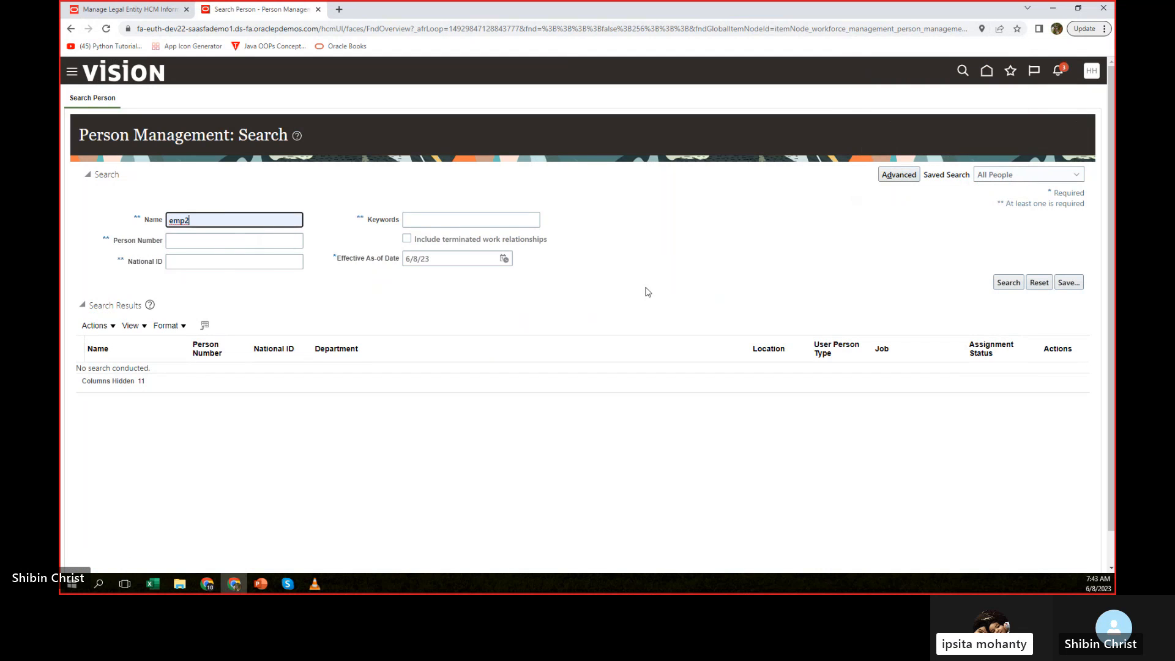
left_click(1008, 283)
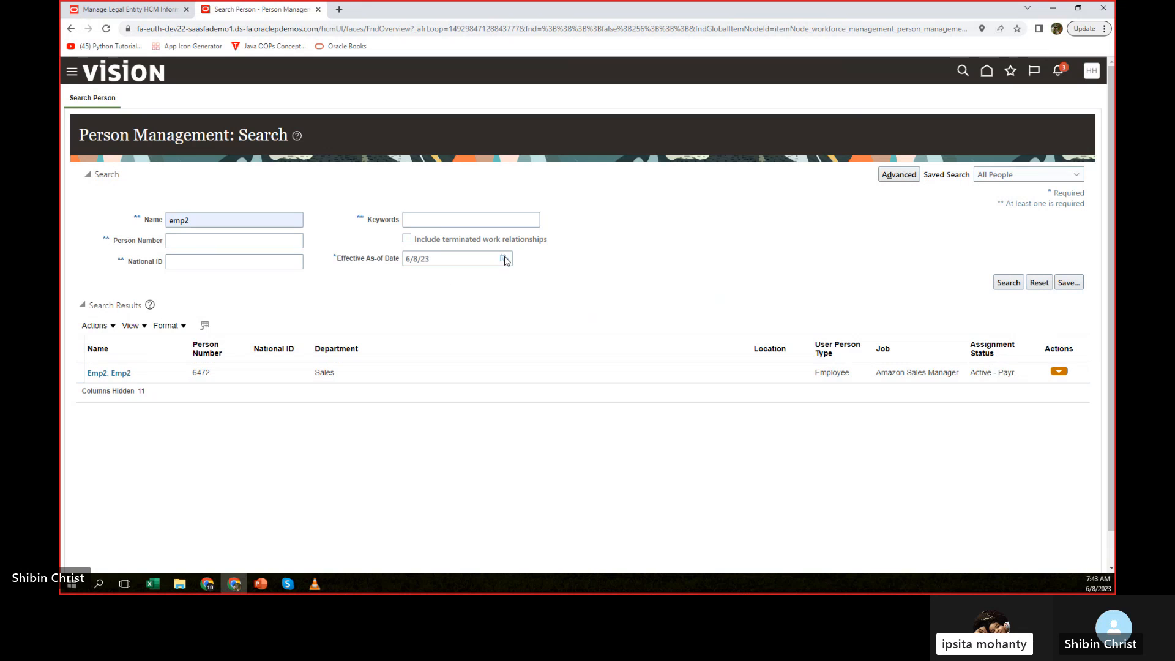
left_click(101, 373)
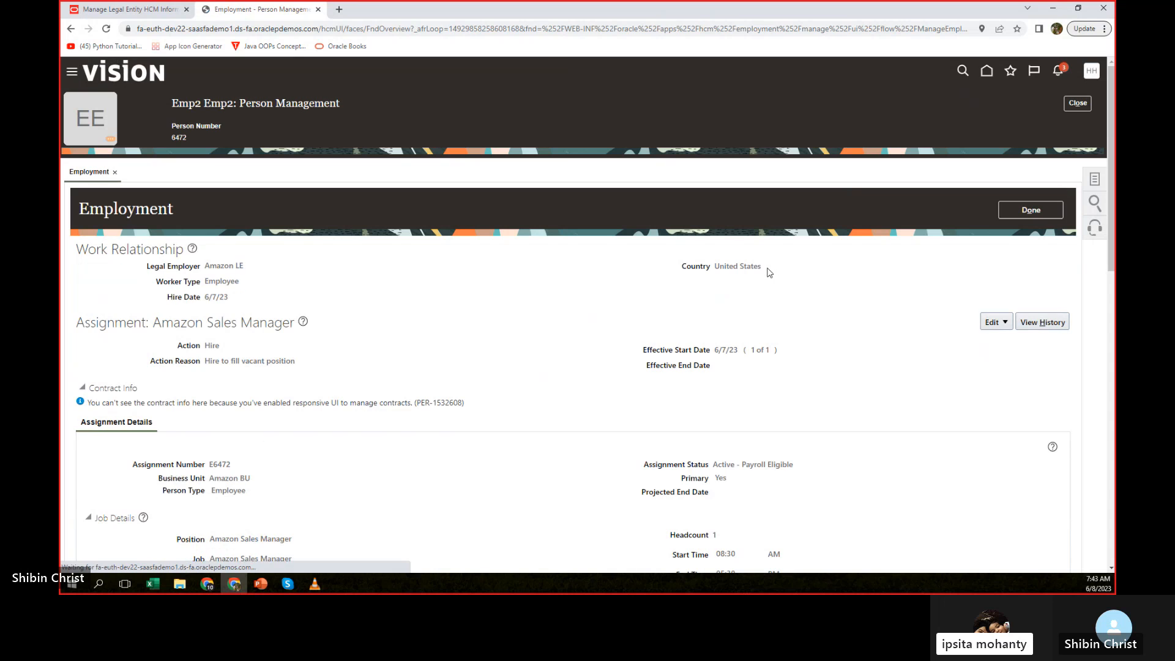
Start an employment update with effective start date 6/19/23 and the action Global Transfer.
left_click(994, 329)
left_click(1003, 352)
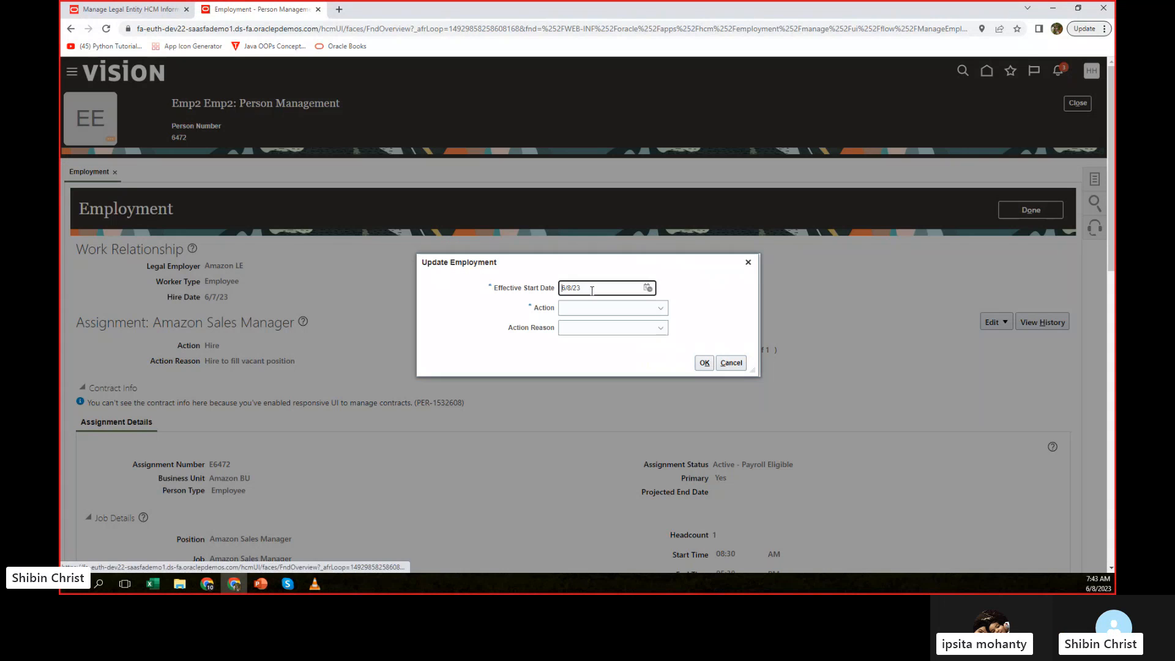
left_click(647, 287)
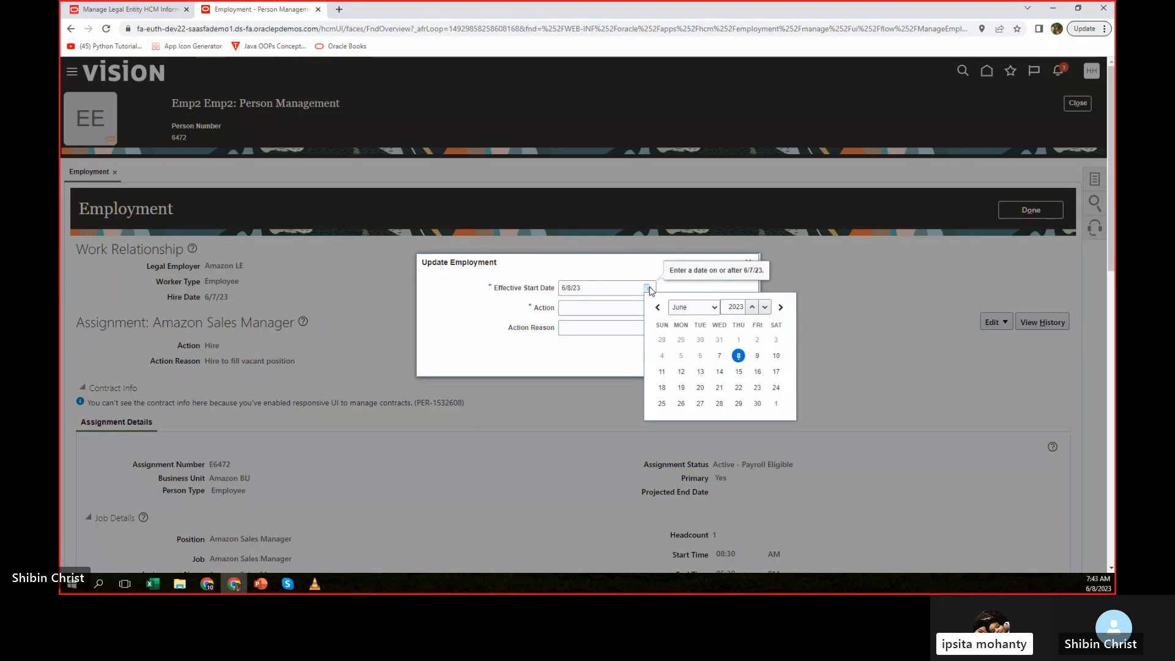
left_click(680, 387)
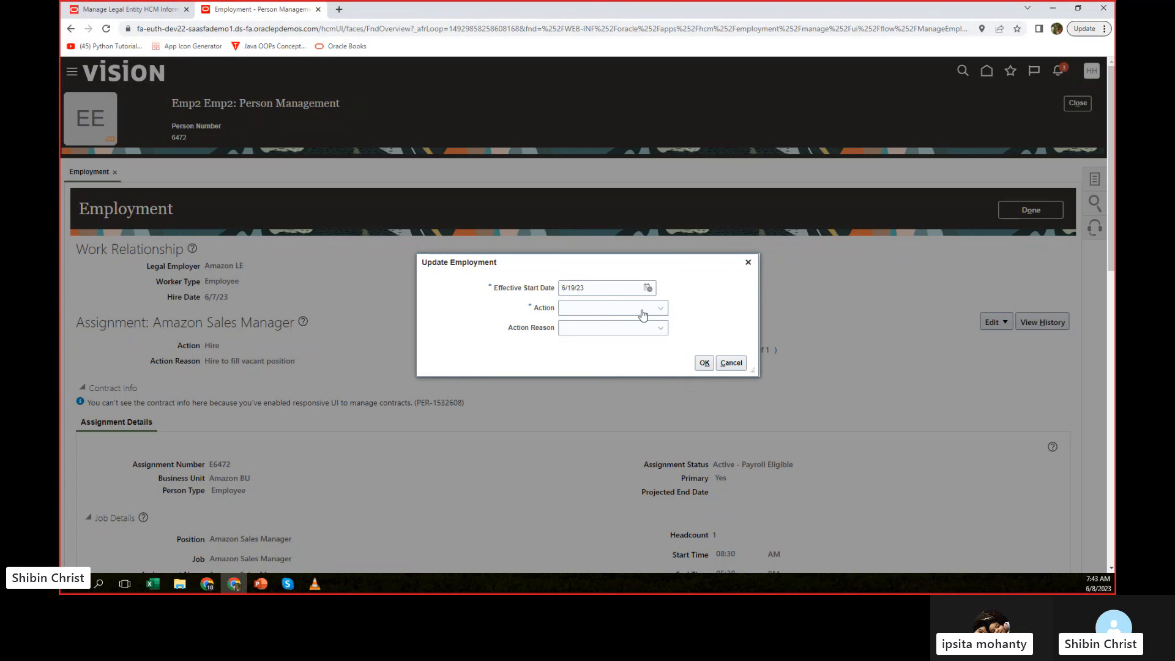
left_click(652, 314)
scroll(582, 367, "down", 5)
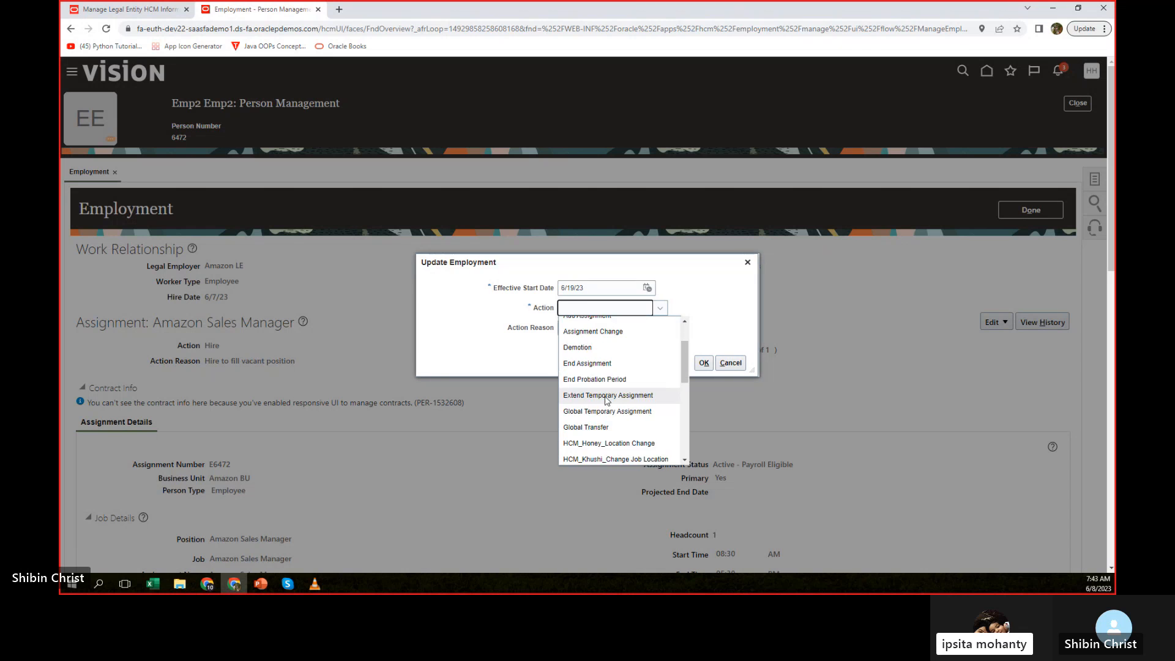
left_click(585, 371)
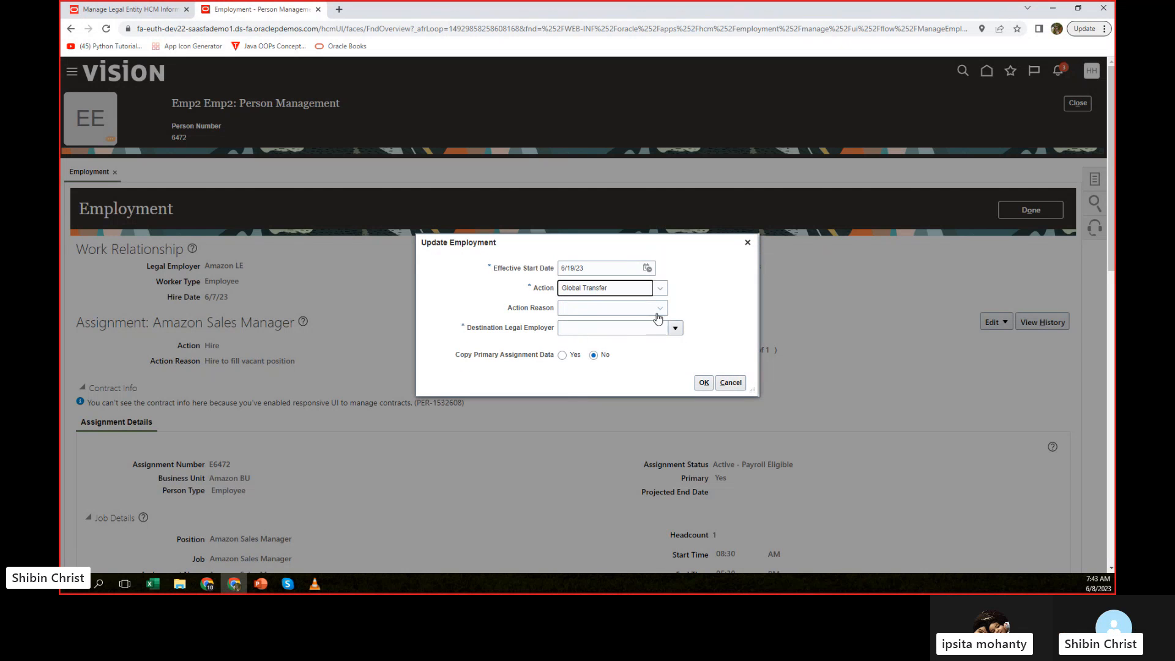
Choose Amazon LE US2 as the destination legal employer, set Copy Primary Assignment Data to Yes, and confirm the update.
left_click(618, 330)
type("amazon")
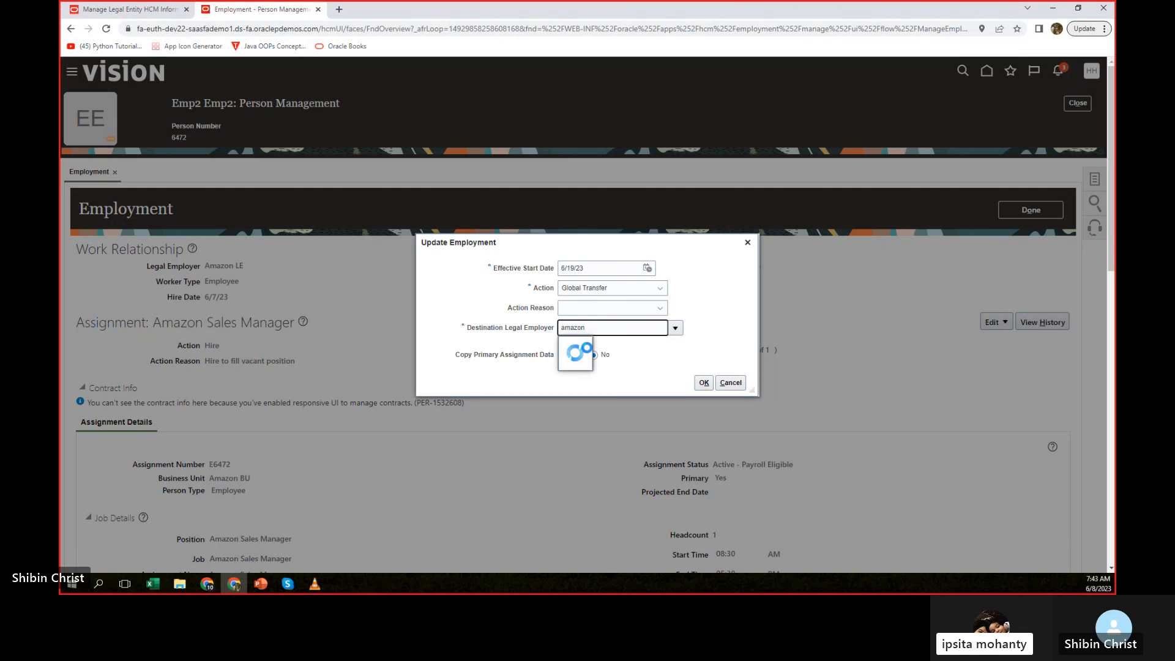
left_click(579, 341)
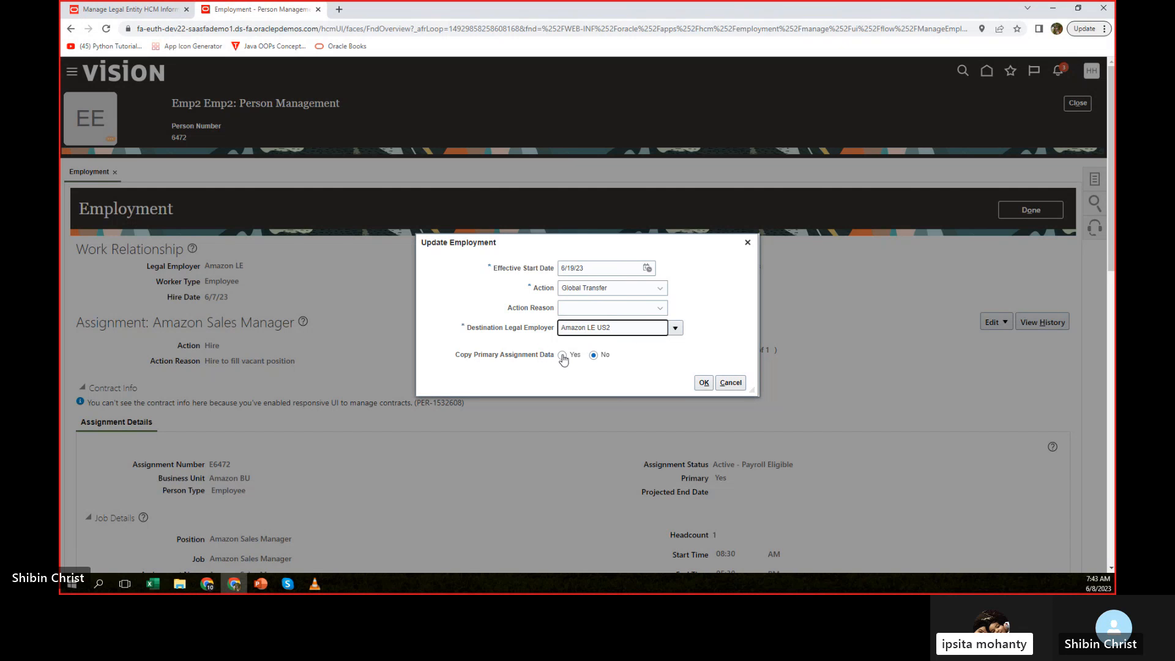
left_click(562, 355)
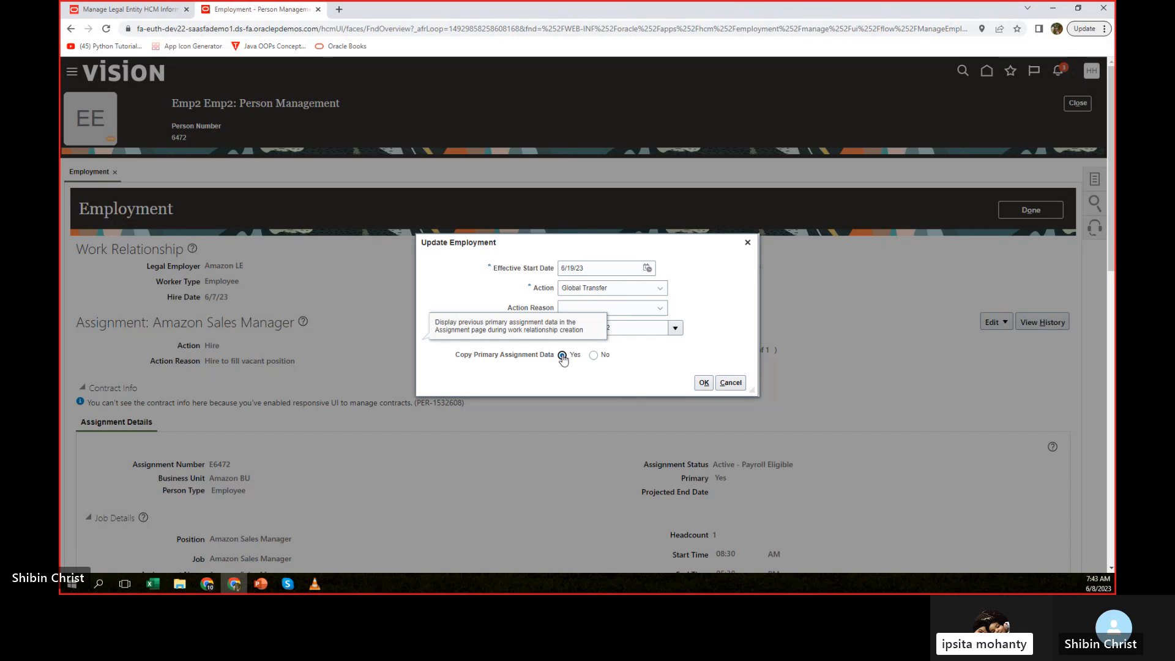
left_click(699, 385)
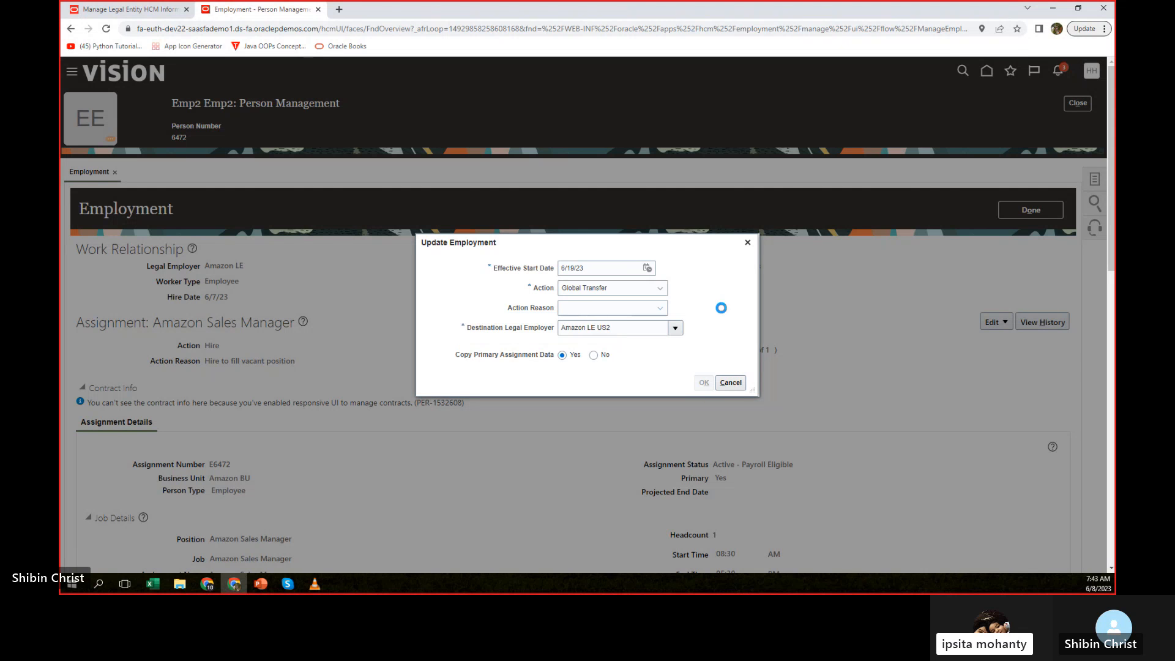
left_click(778, 361)
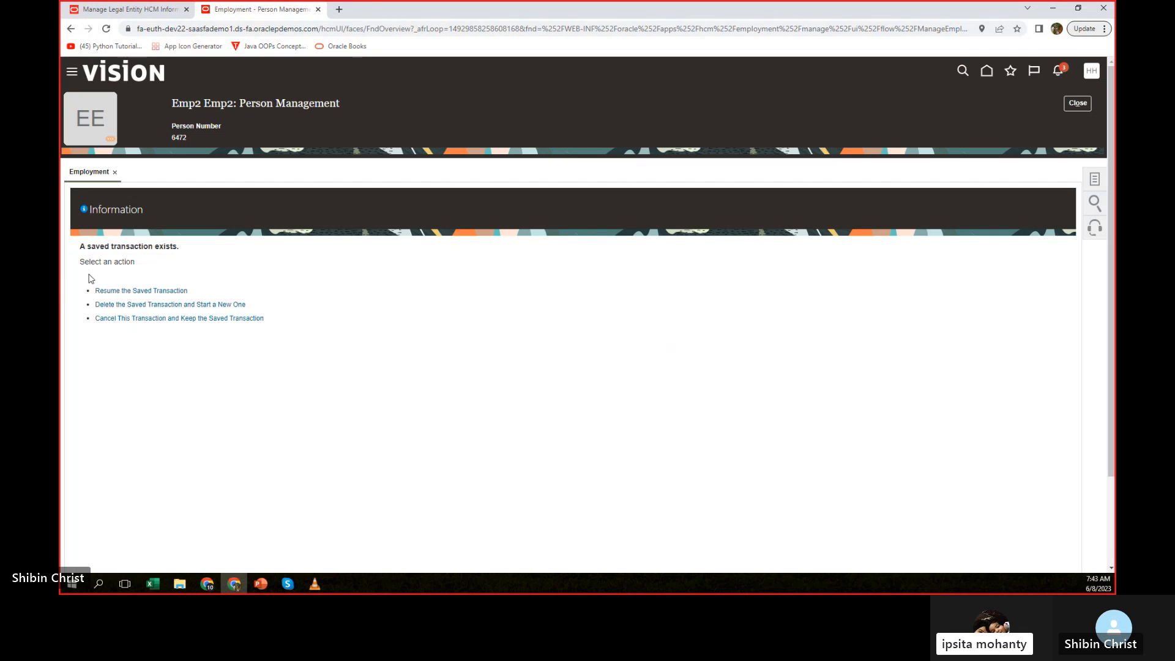
Resume the saved transaction and continue to the Employment Information page.
left_click(132, 291)
left_click(820, 260)
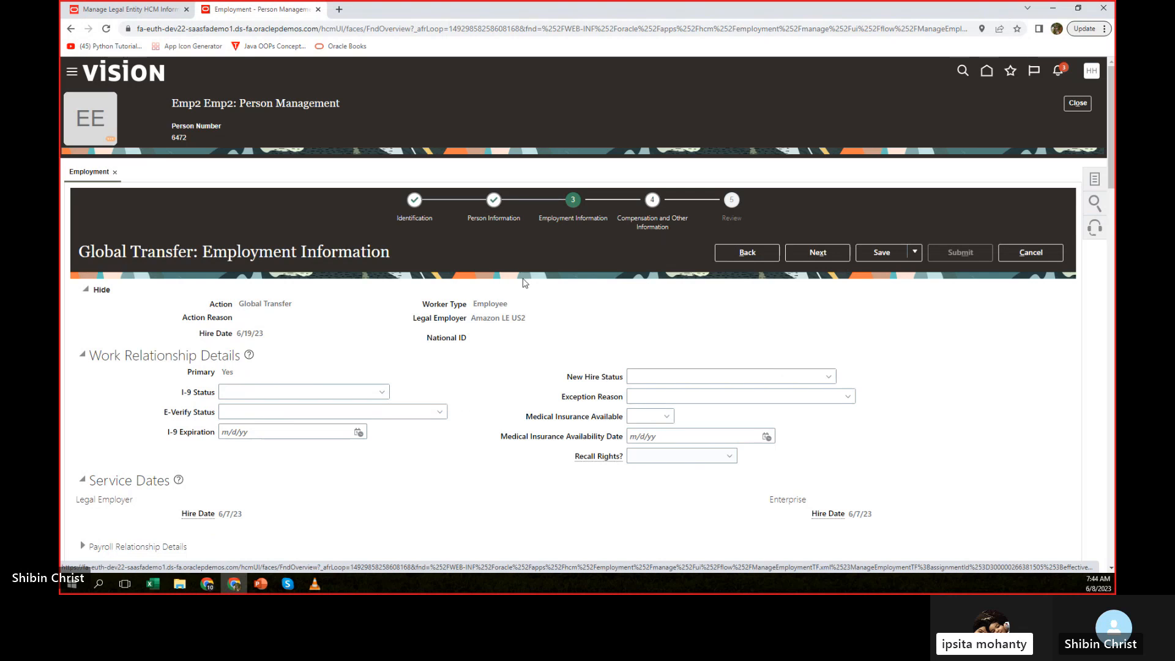
Examine the work relationship, service dates, contract, assignment and job details on the Employment Information page.
scroll(526, 293, "down", 4)
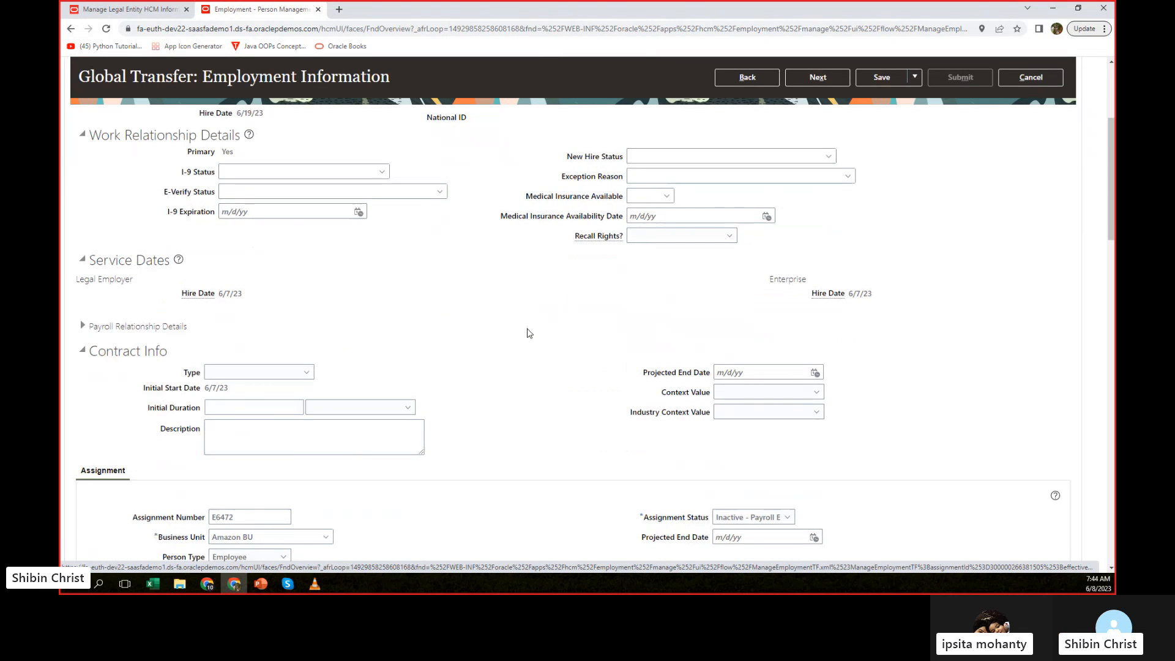
scroll(529, 333, "down", 1)
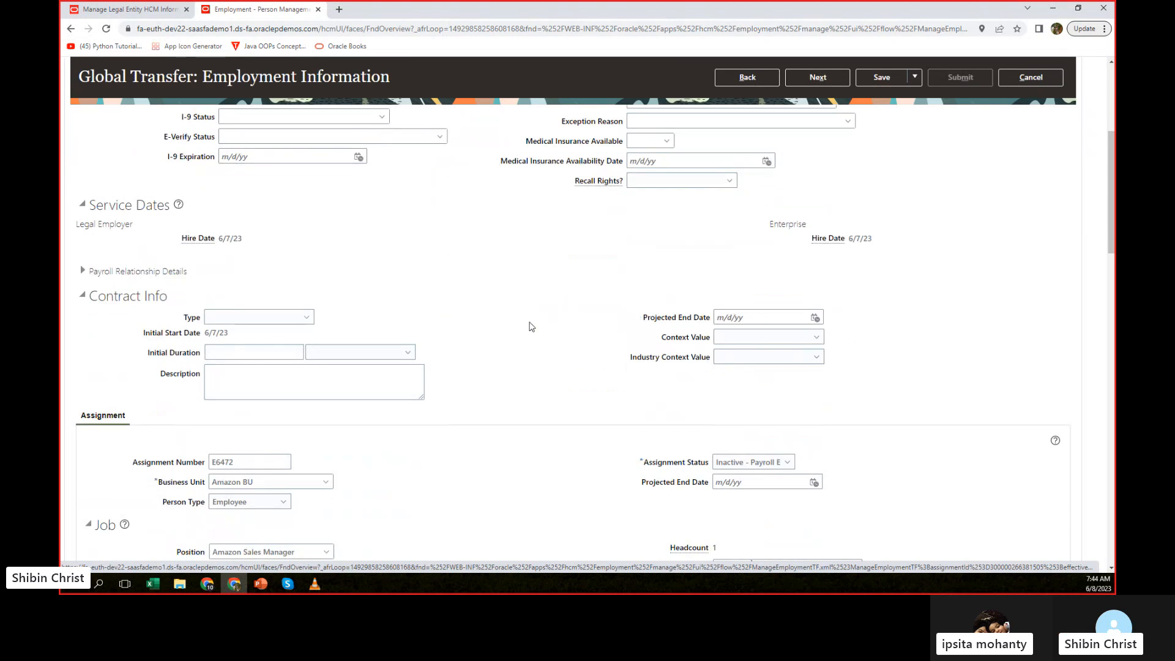
scroll(531, 326, "up", 2)
scroll(532, 326, "up", 1)
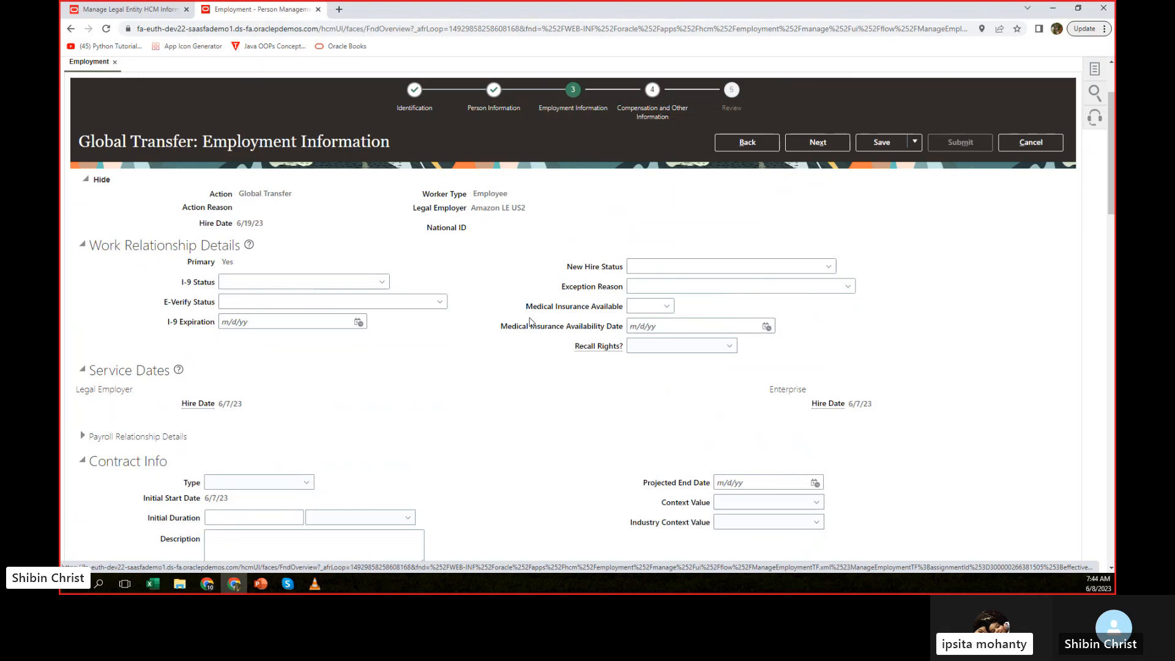
scroll(530, 323, "down", 5)
scroll(530, 322, "down", 2)
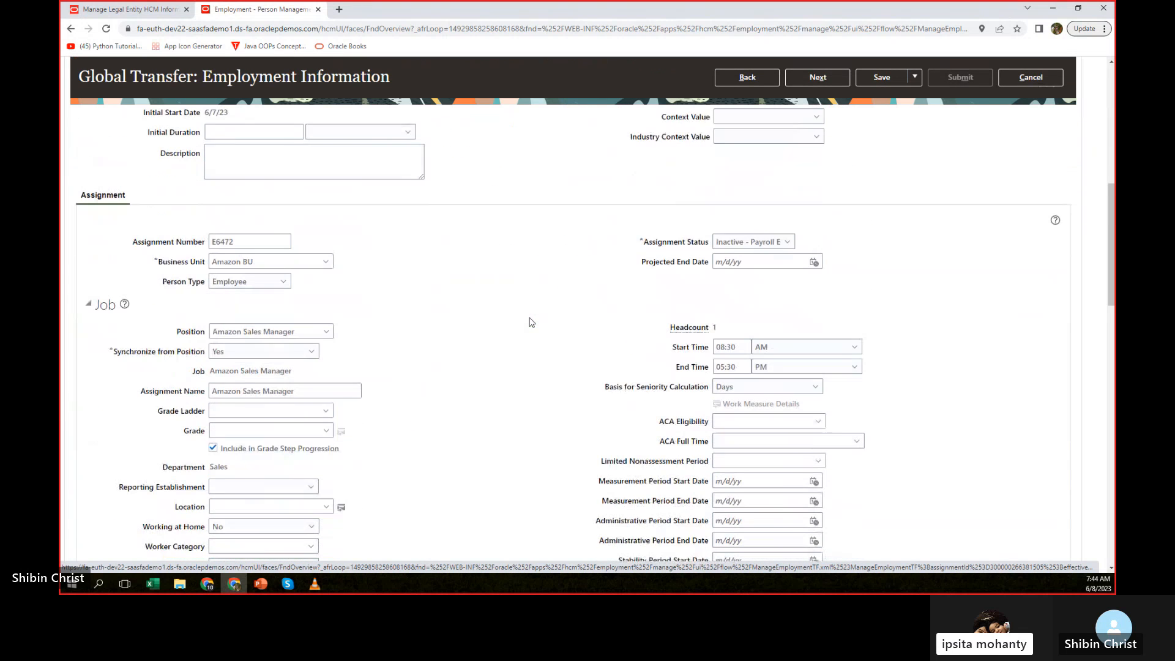
scroll(526, 320, "down", 2)
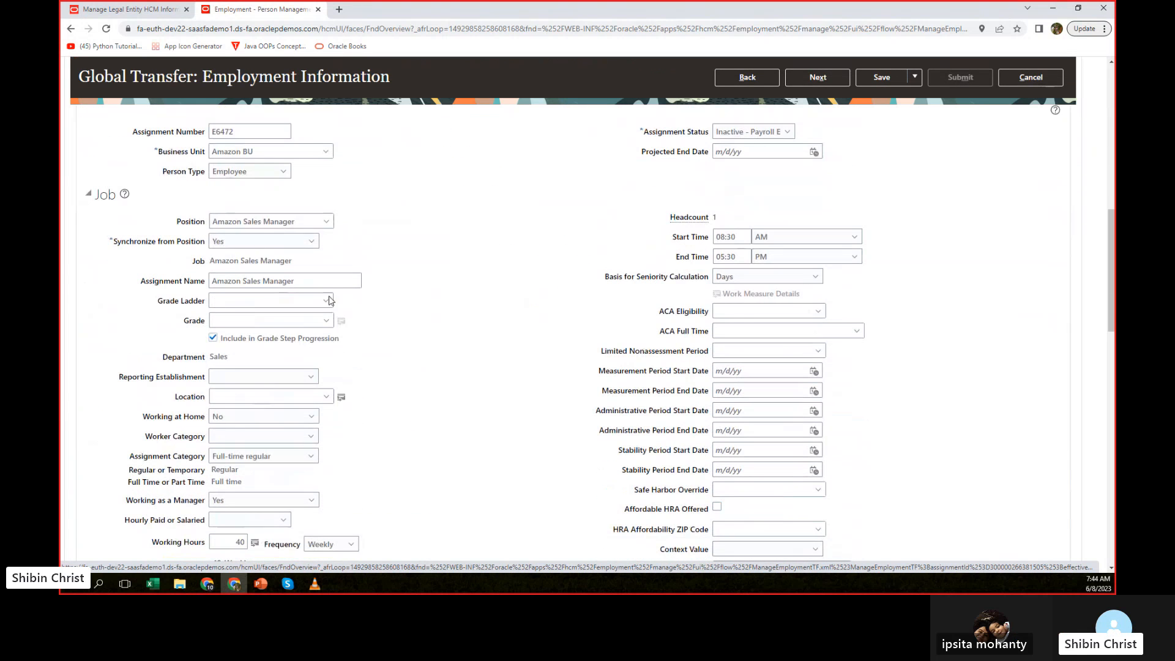
left_click(304, 222)
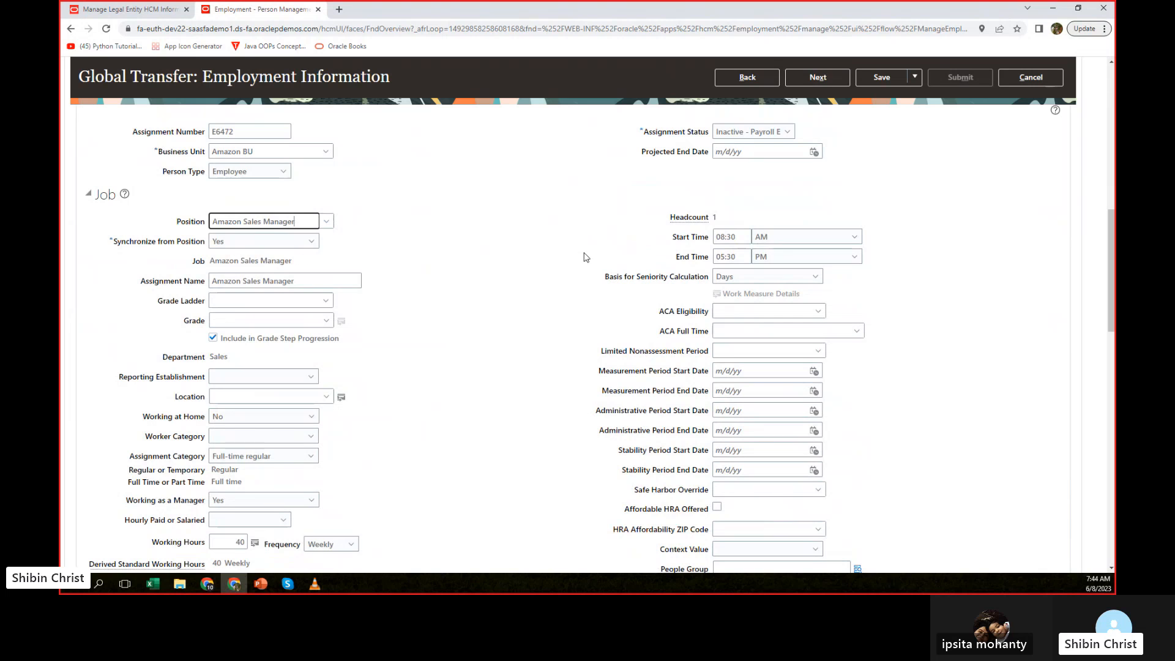
scroll(583, 254, "down", 1)
scroll(585, 252, "up", 2)
scroll(584, 252, "up", 5)
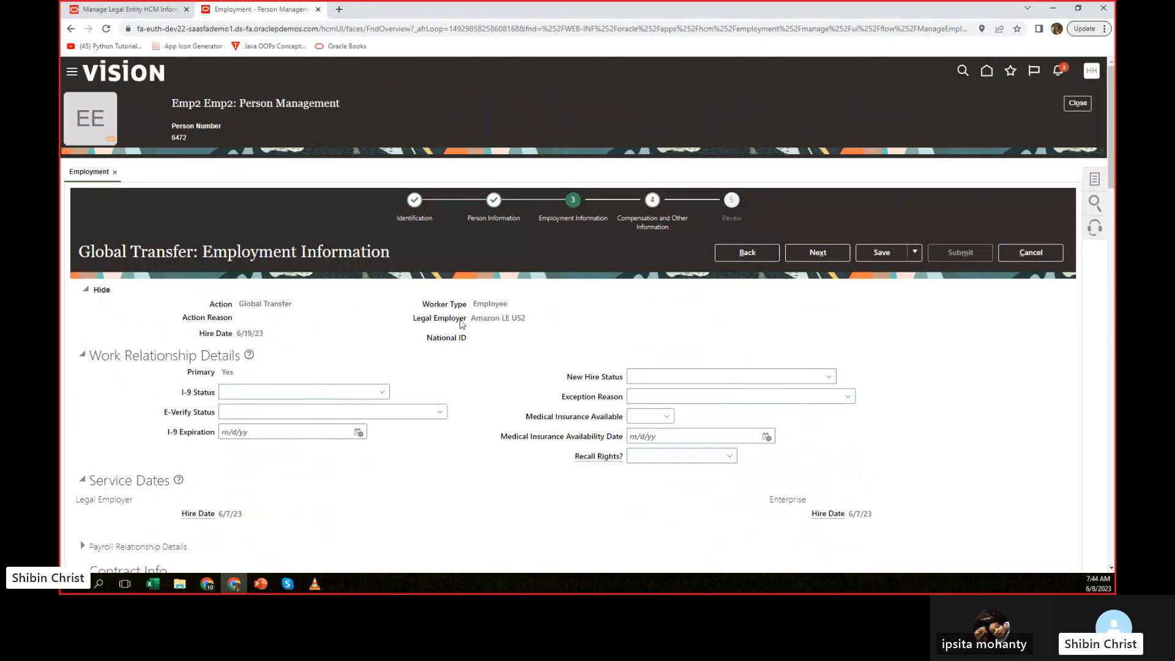
Advance the Global Transfer to its Review page, submit it, and confirm the submission.
left_click(824, 256)
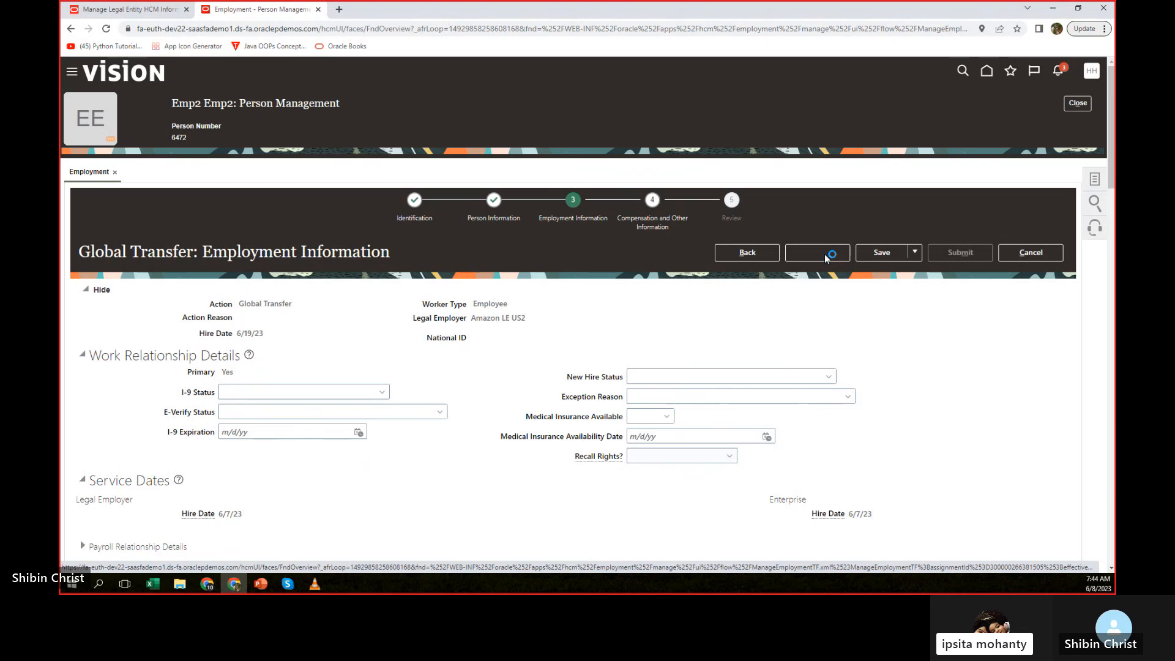
left_click(824, 258)
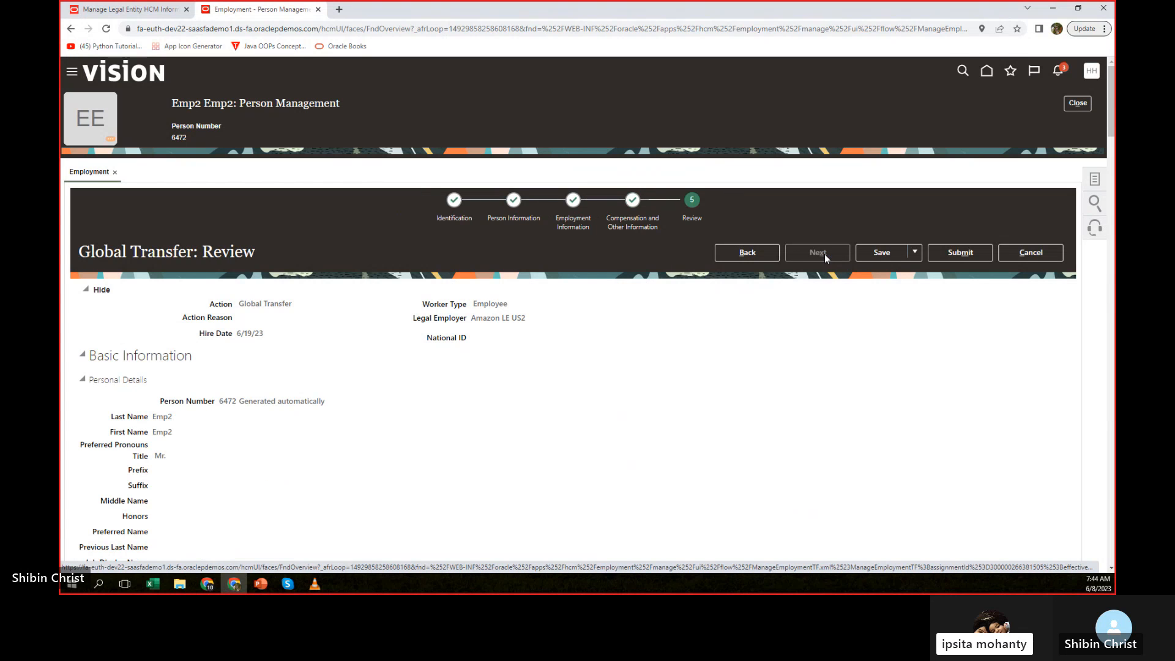
left_click(960, 252)
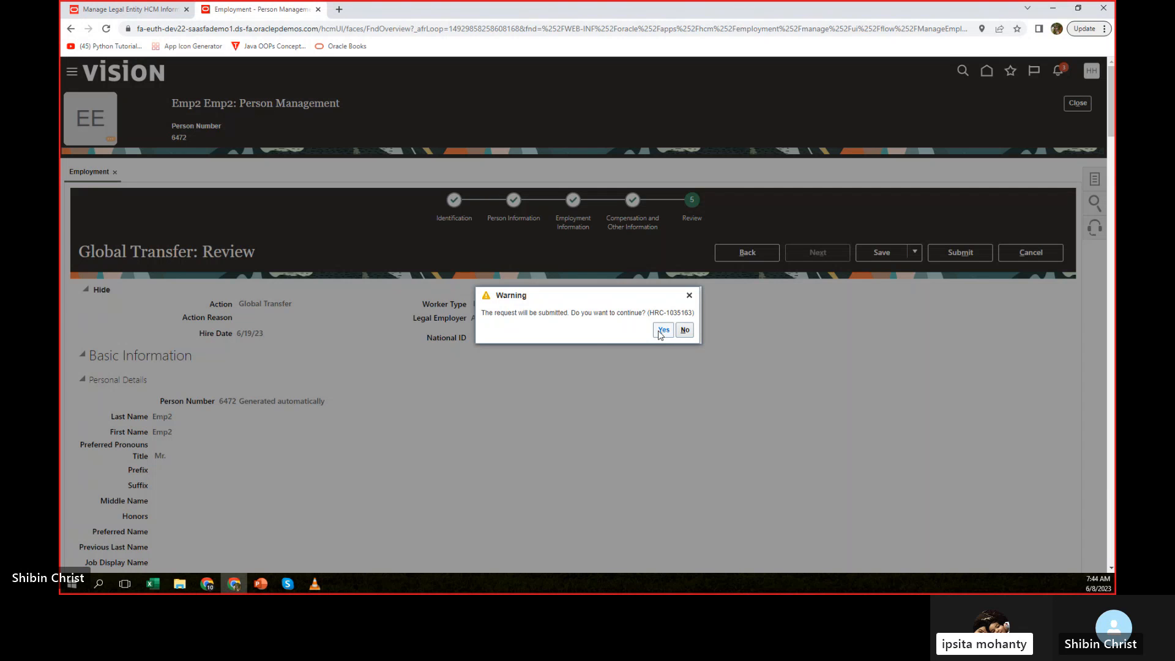
left_click(661, 332)
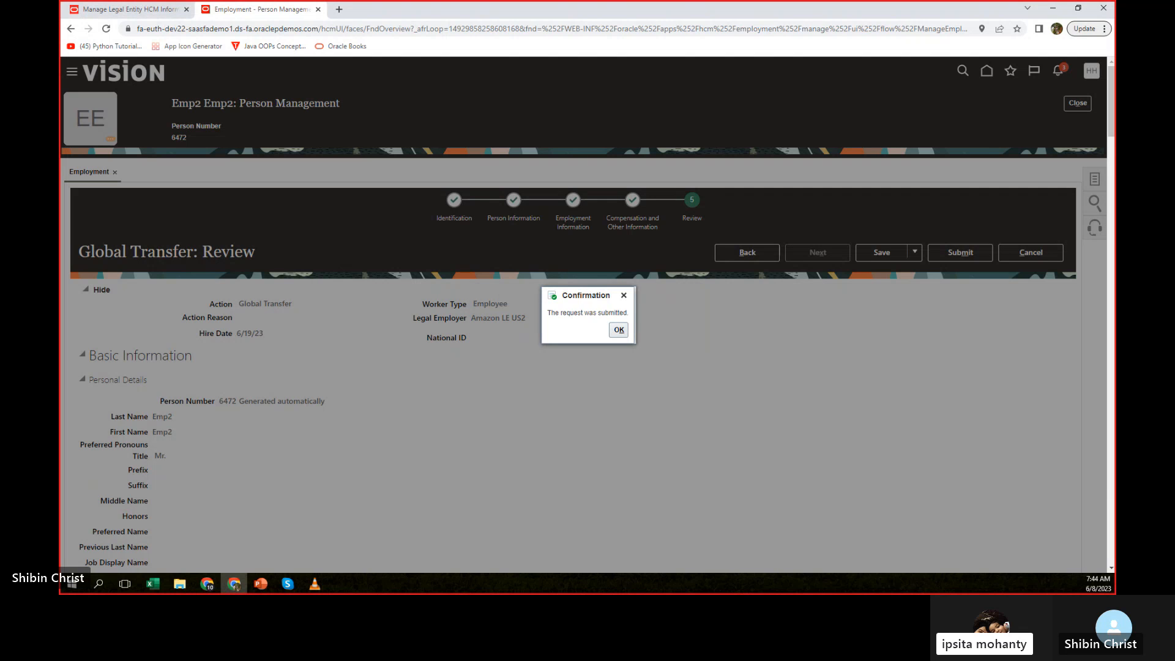
left_click(618, 330)
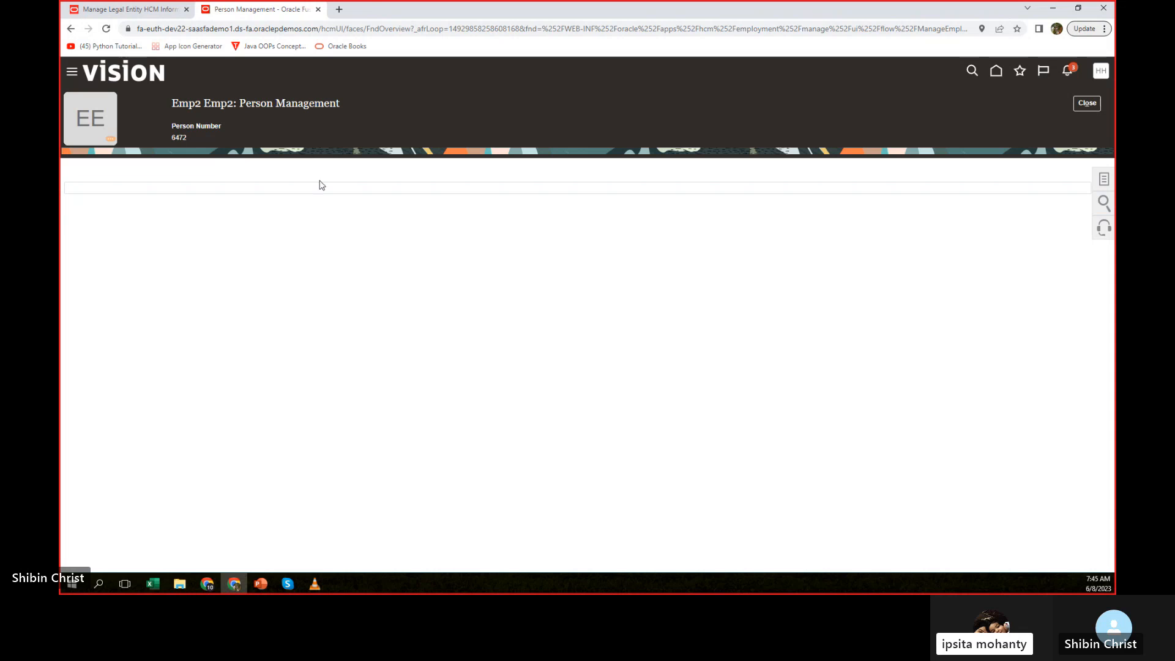
Check the notification about the second employee's Global Transfer and close the person record.
left_click(1073, 73)
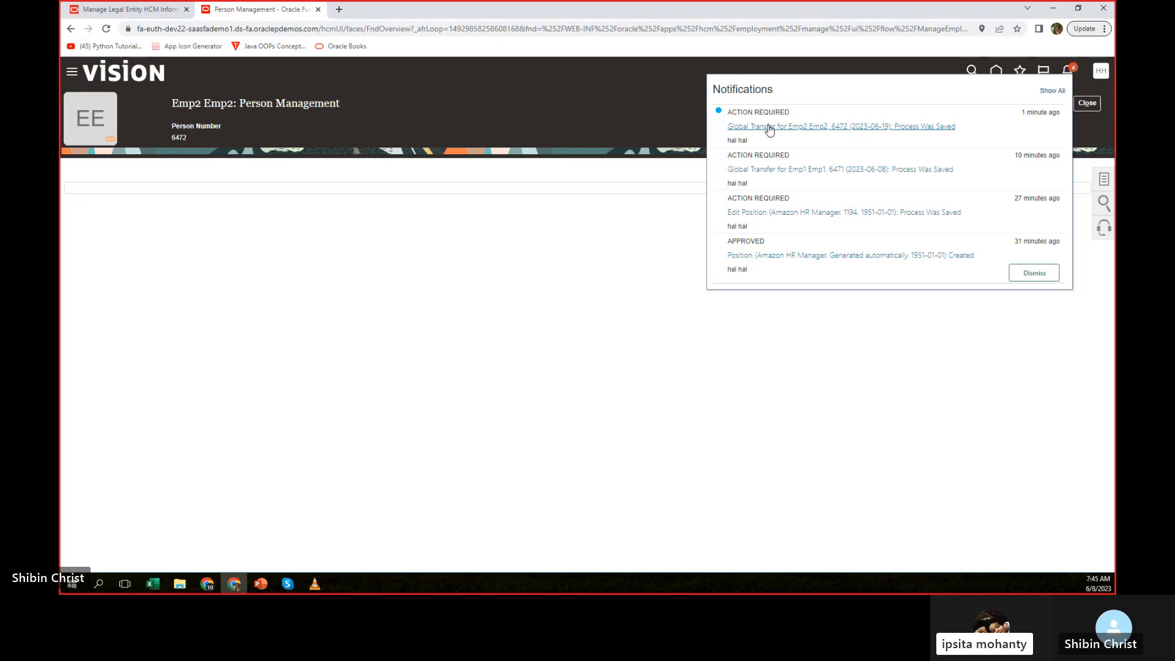
left_click(860, 126)
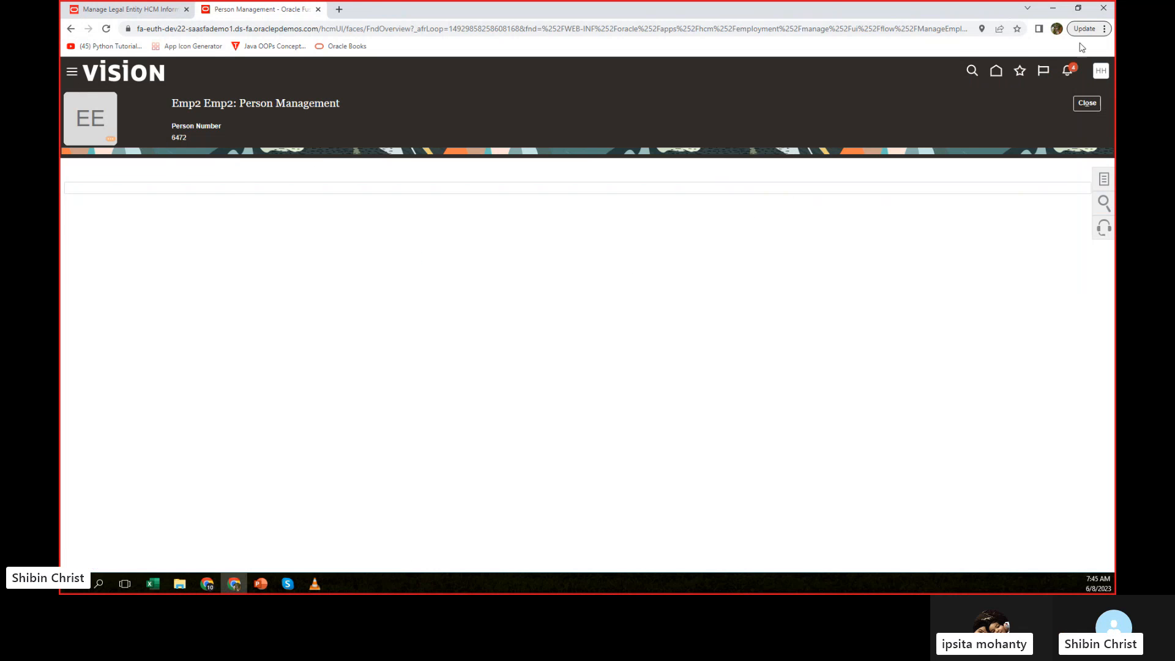
left_click(1093, 104)
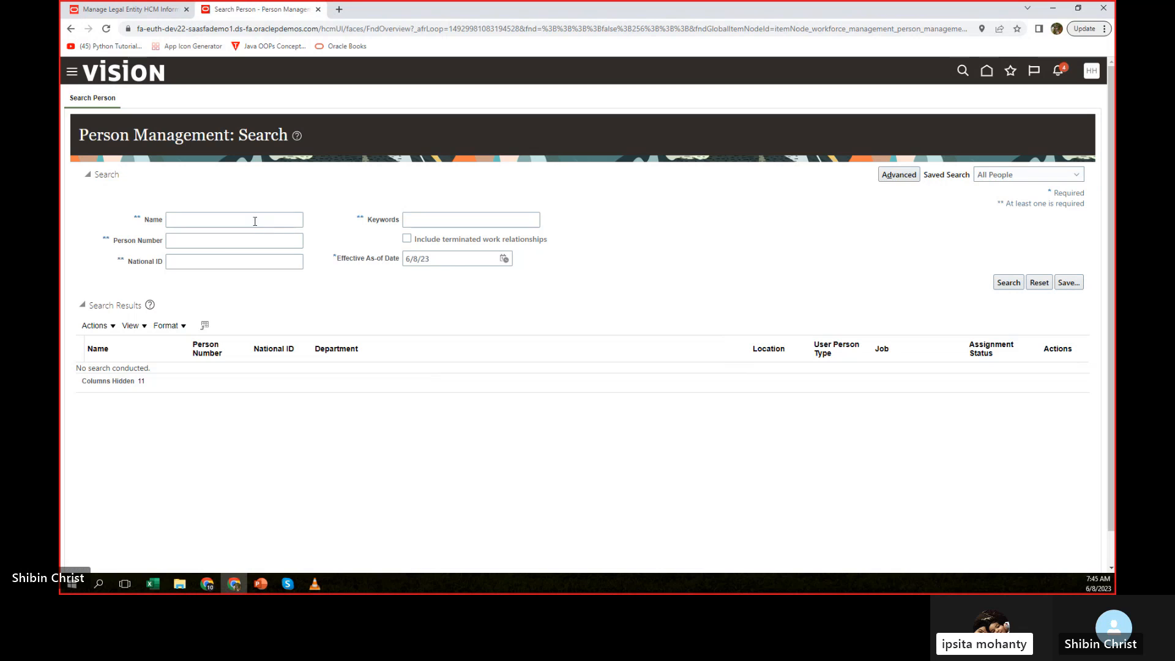
Search for the second employee by name with Effective As-of Date 6/19/23 and open the employment record.
left_click(255, 220)
left_click(236, 264)
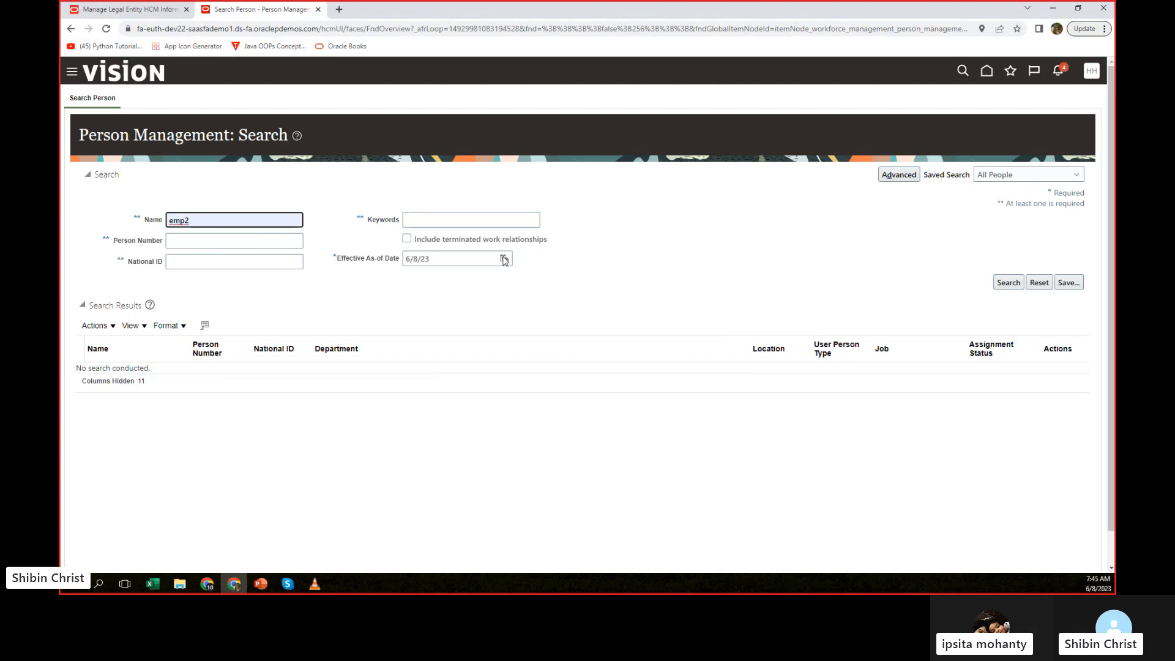
left_click(503, 258)
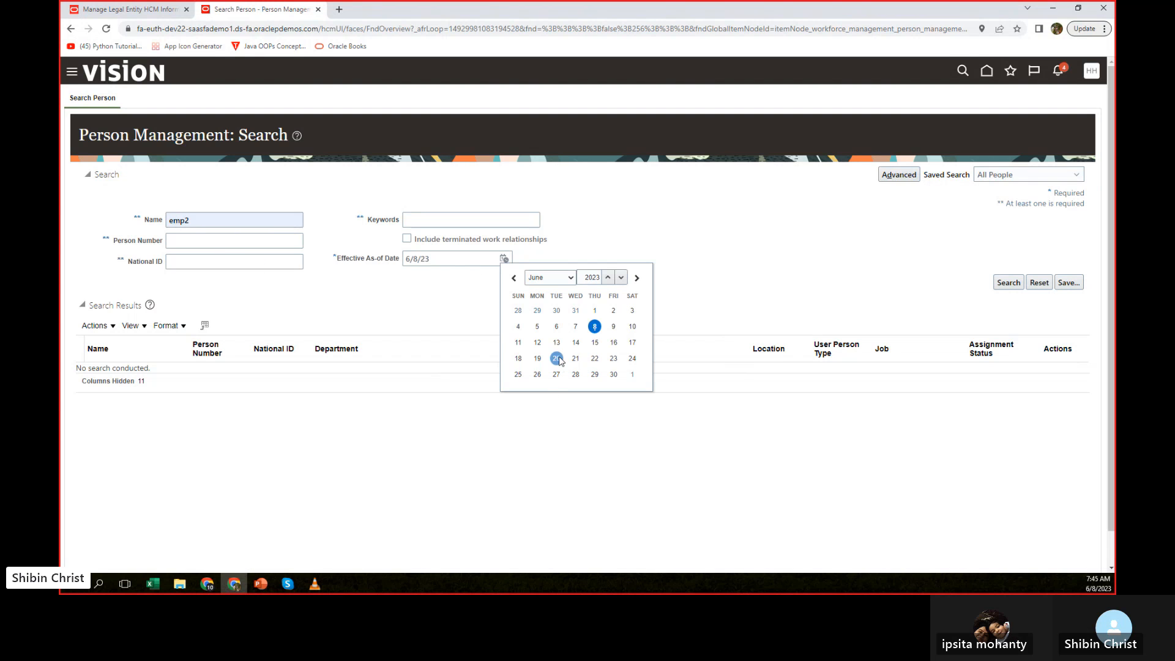
left_click(537, 358)
left_click(1009, 282)
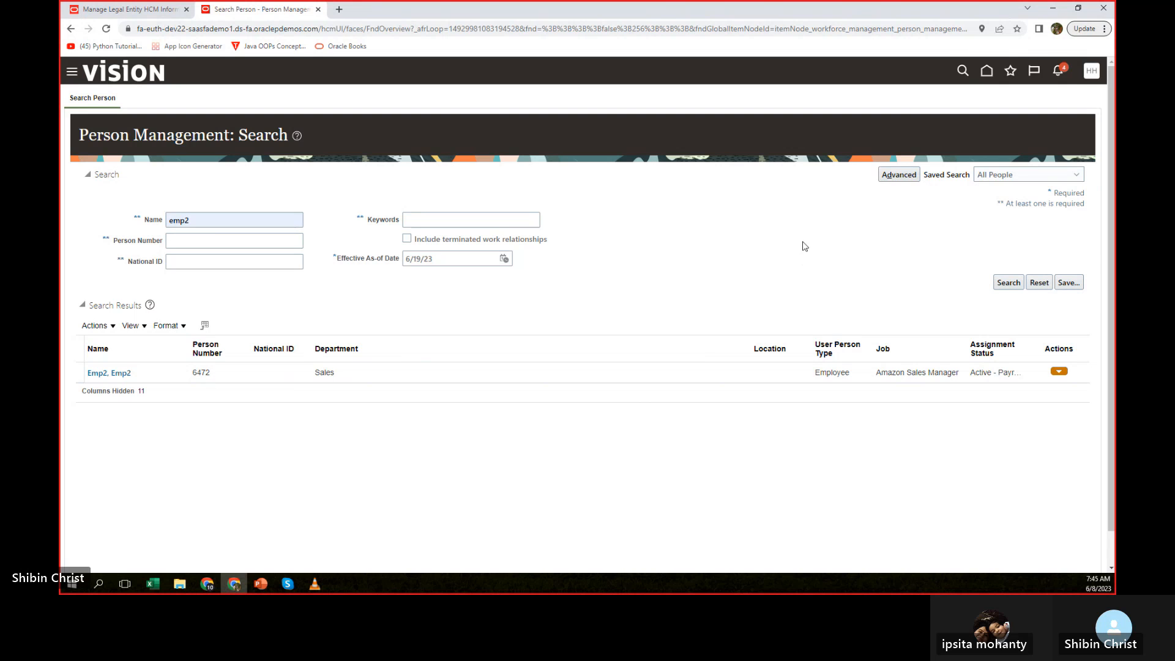
left_click(126, 372)
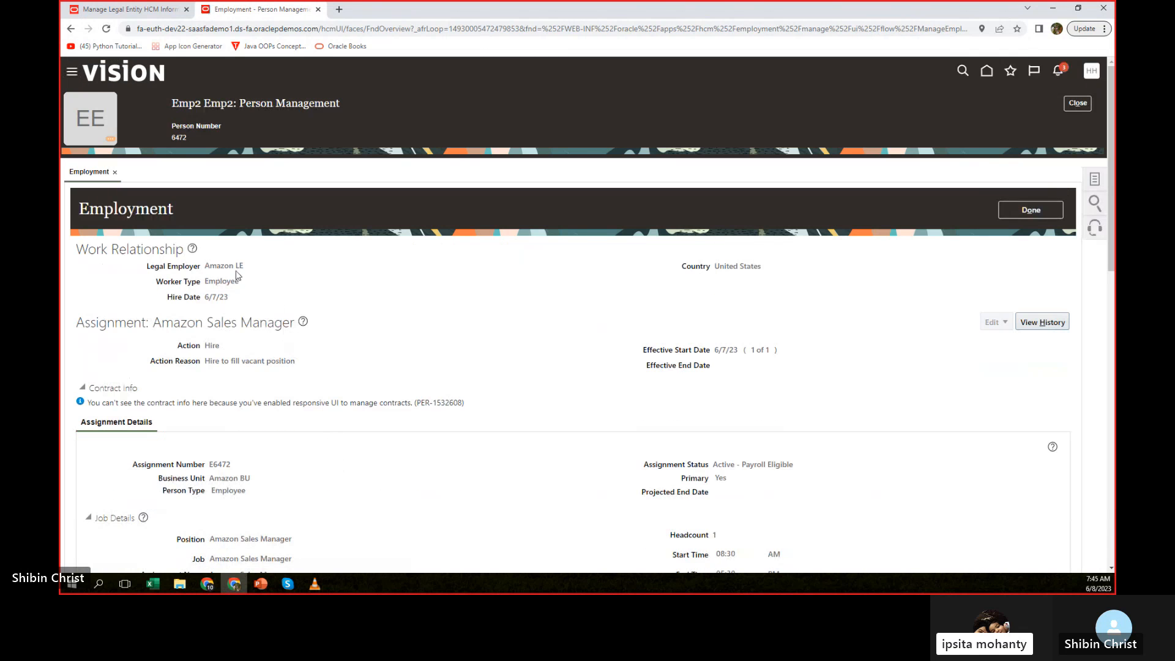
Review the assignment history of the Amazon Sales Manager assignment, and close the second employee's record.
left_click(1042, 322)
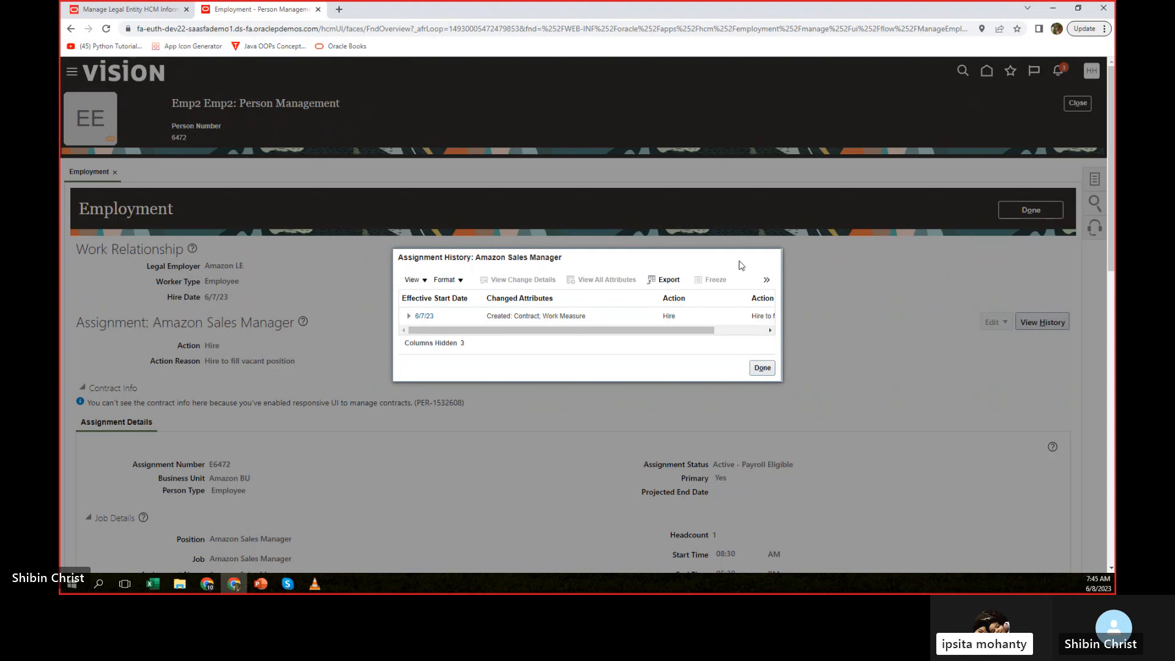
left_click(762, 367)
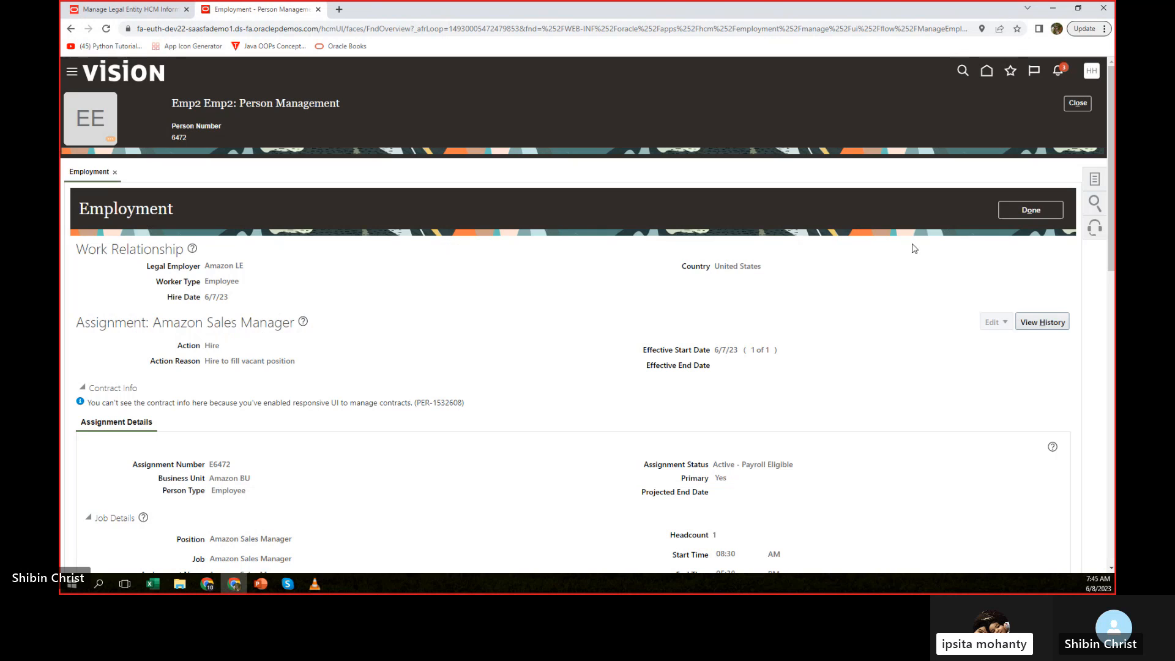
left_click(1042, 212)
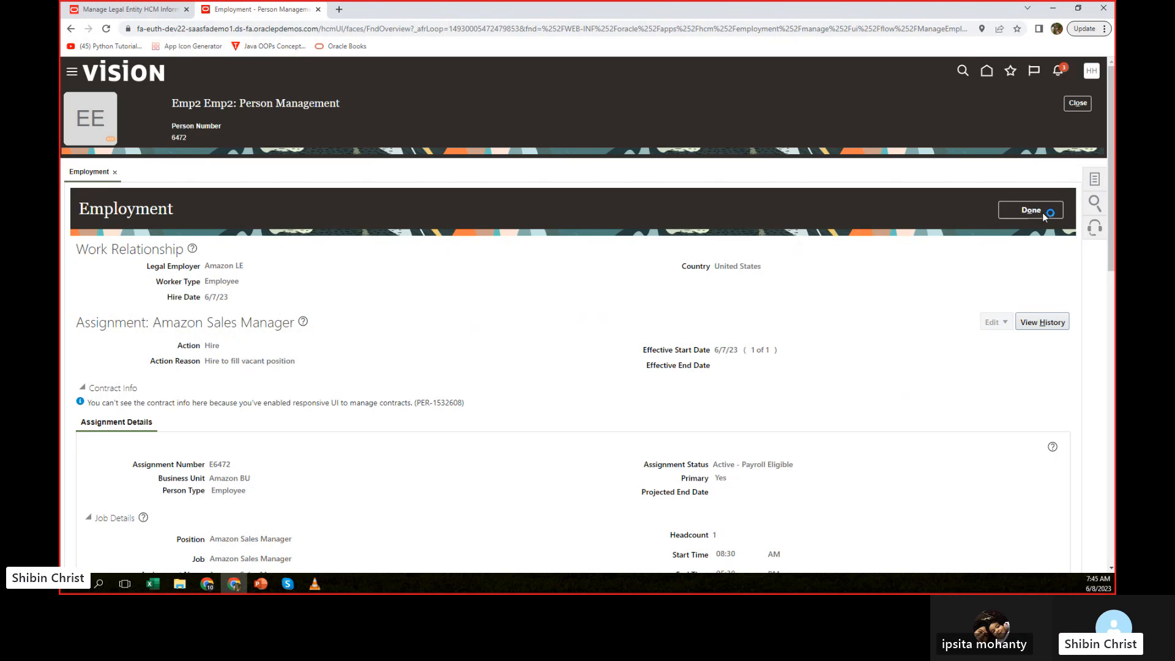
left_click(1086, 104)
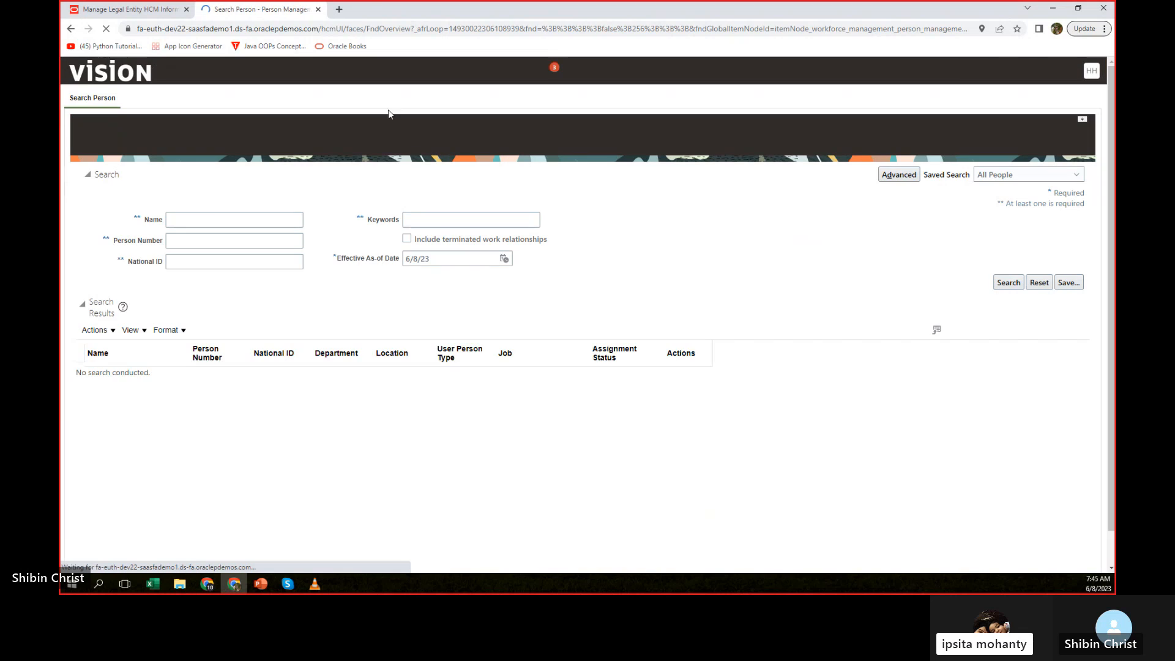
Search for the first employee by name, keeping the Effective As-of Date of 6/8/23.
left_click(214, 220)
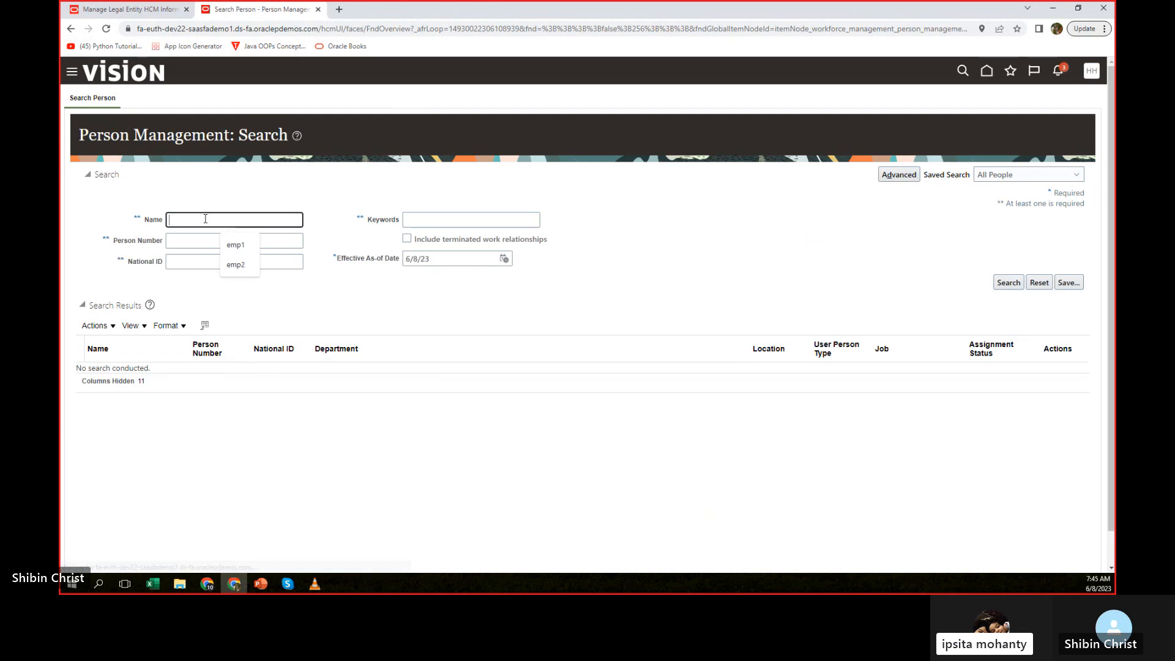
left_click(235, 245)
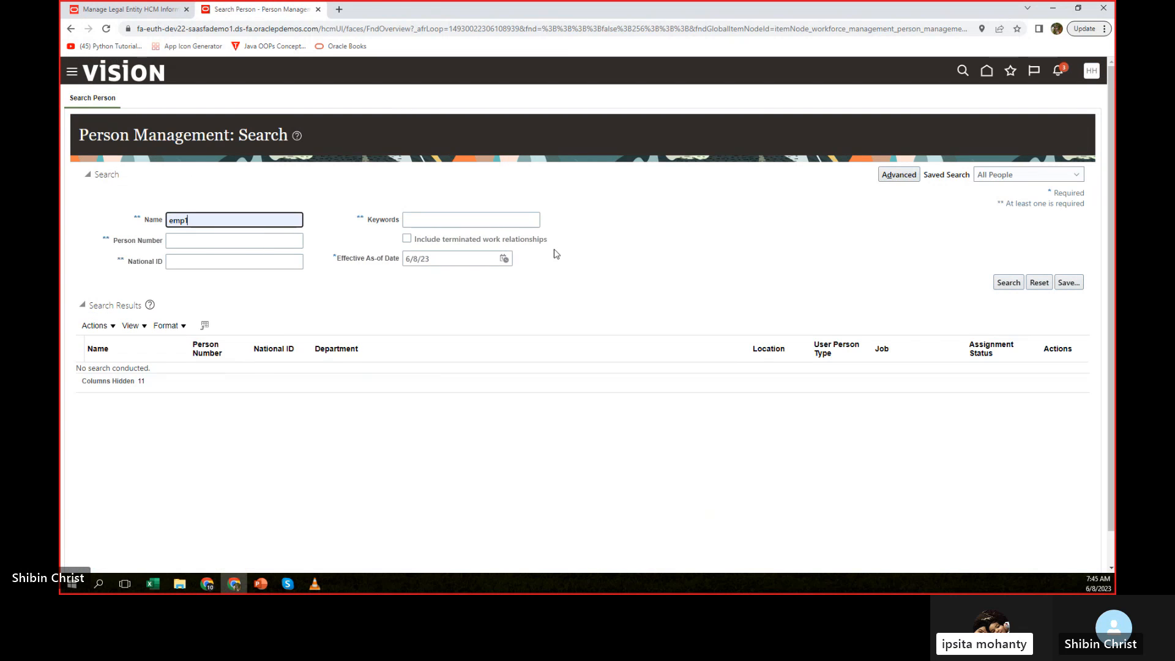
left_click(1008, 283)
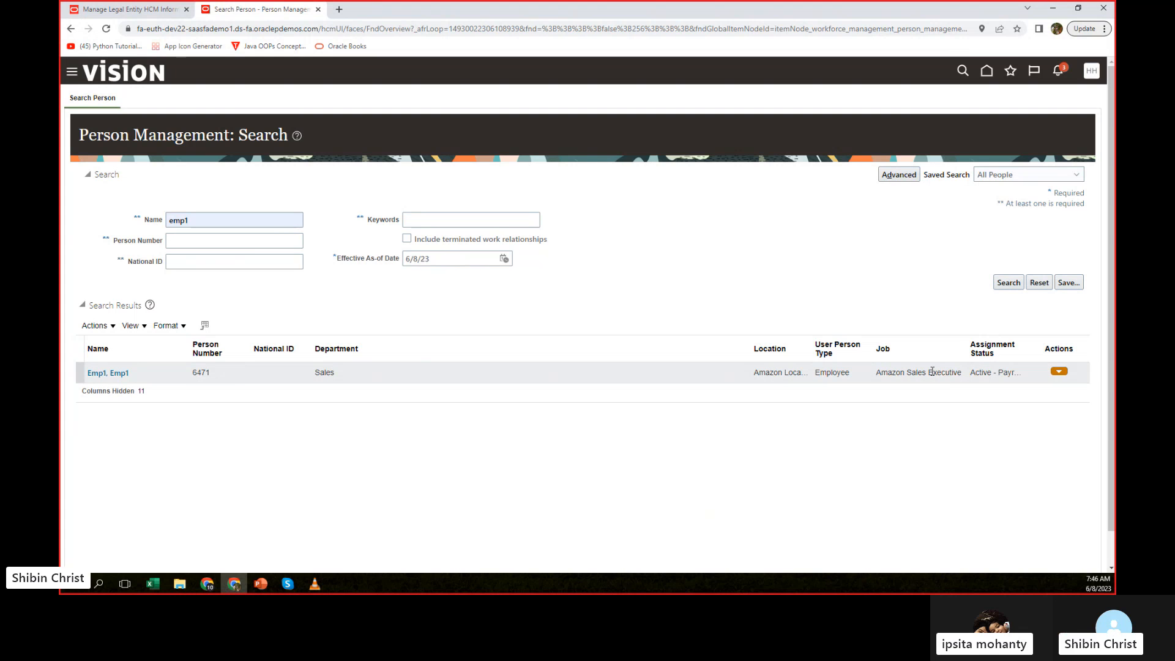
Change the name criterion to the second employee and run the person search again.
left_click(200, 222)
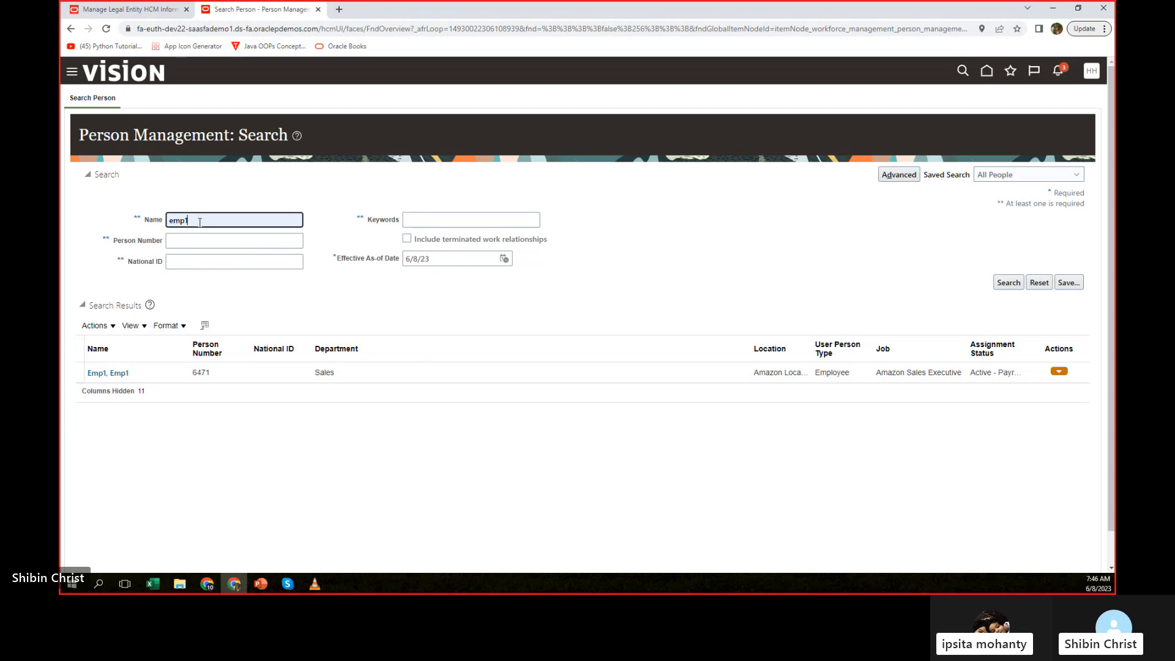
key("BackSpace")
type("2")
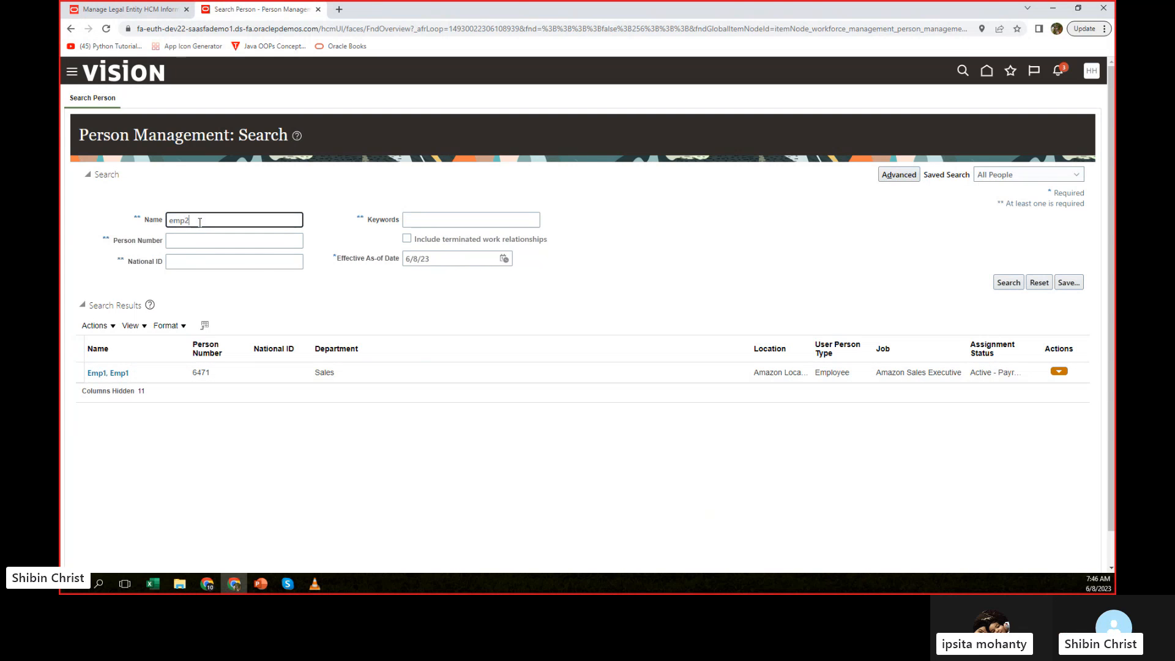
left_click(1006, 284)
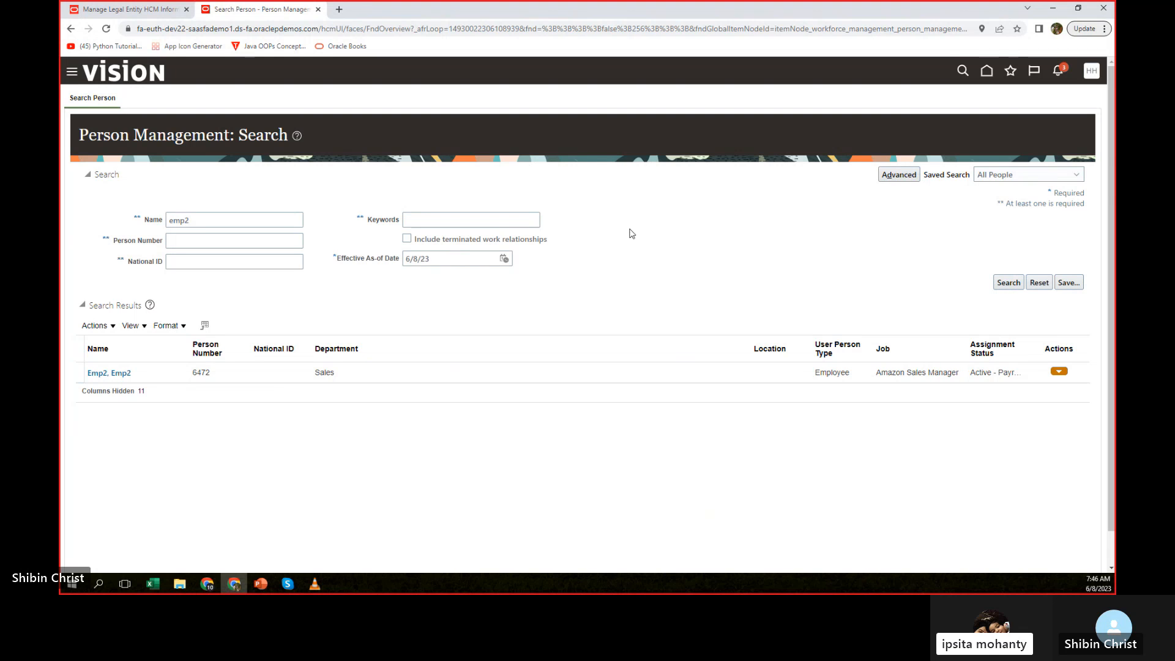
Include terminated work relationships, set the Effective As-of Date to 6/20/23, and rerun the search for the second employee.
left_click(407, 238)
left_click(1016, 283)
left_click(504, 259)
left_click(557, 357)
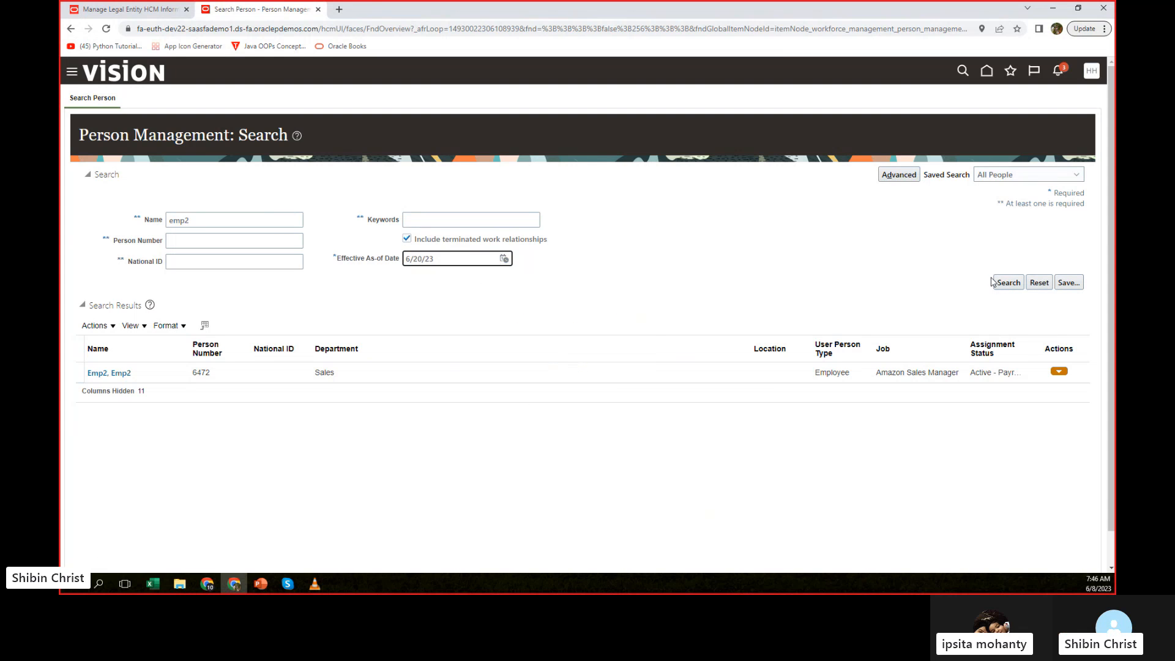
left_click(1004, 287)
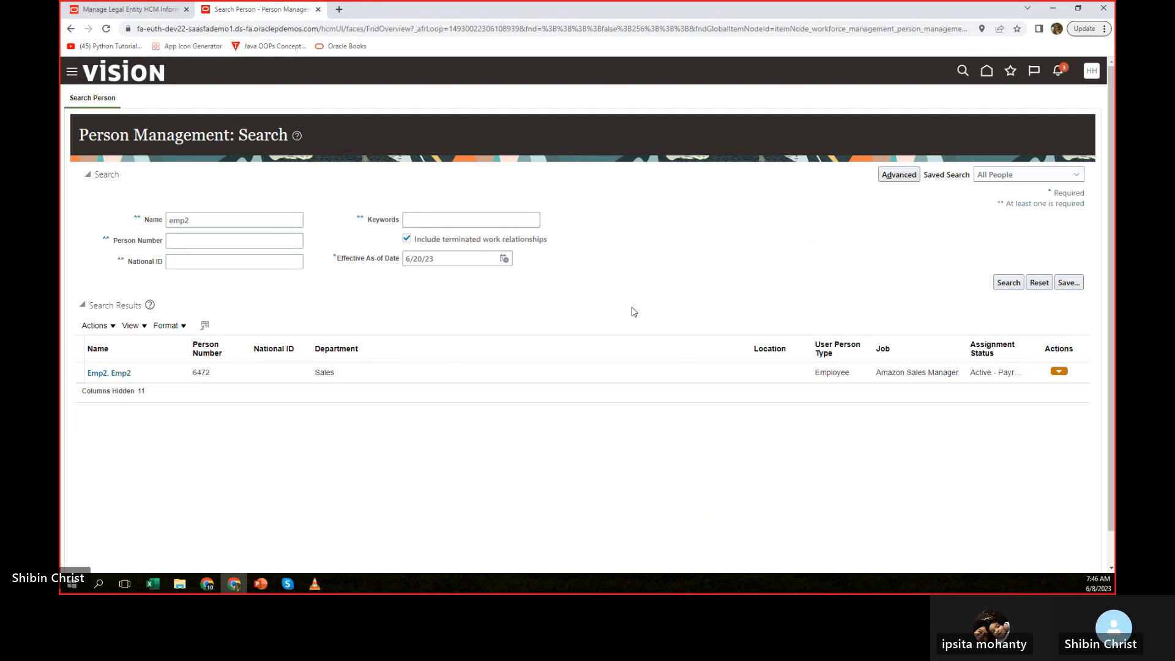
left_click(1009, 282)
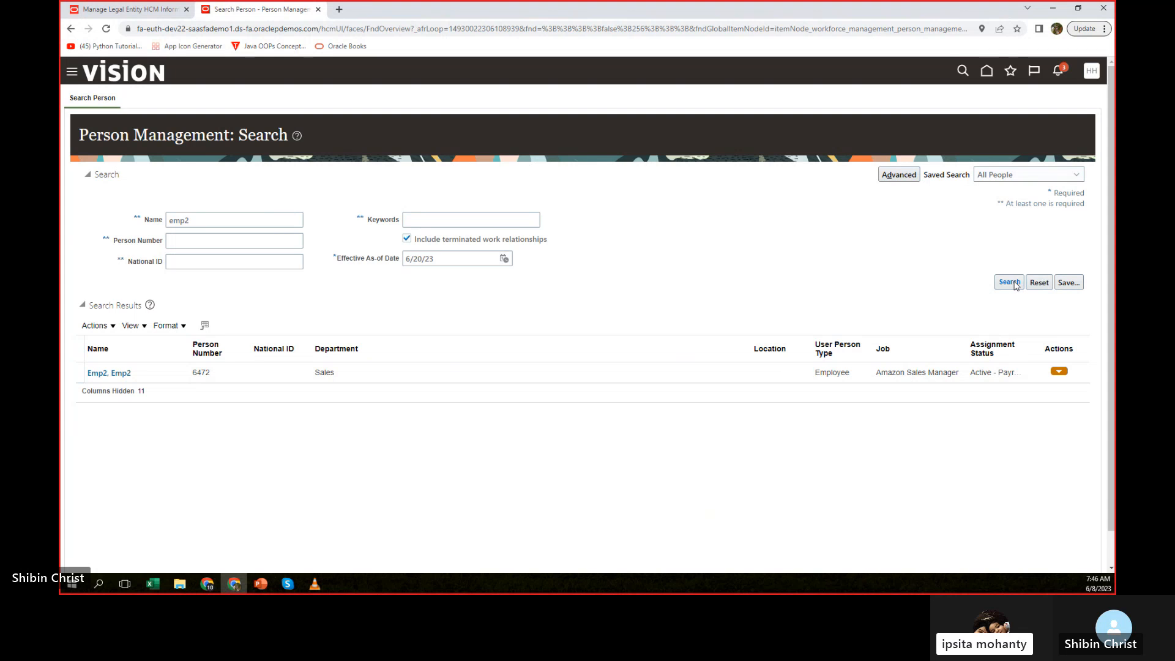
left_click(1009, 283)
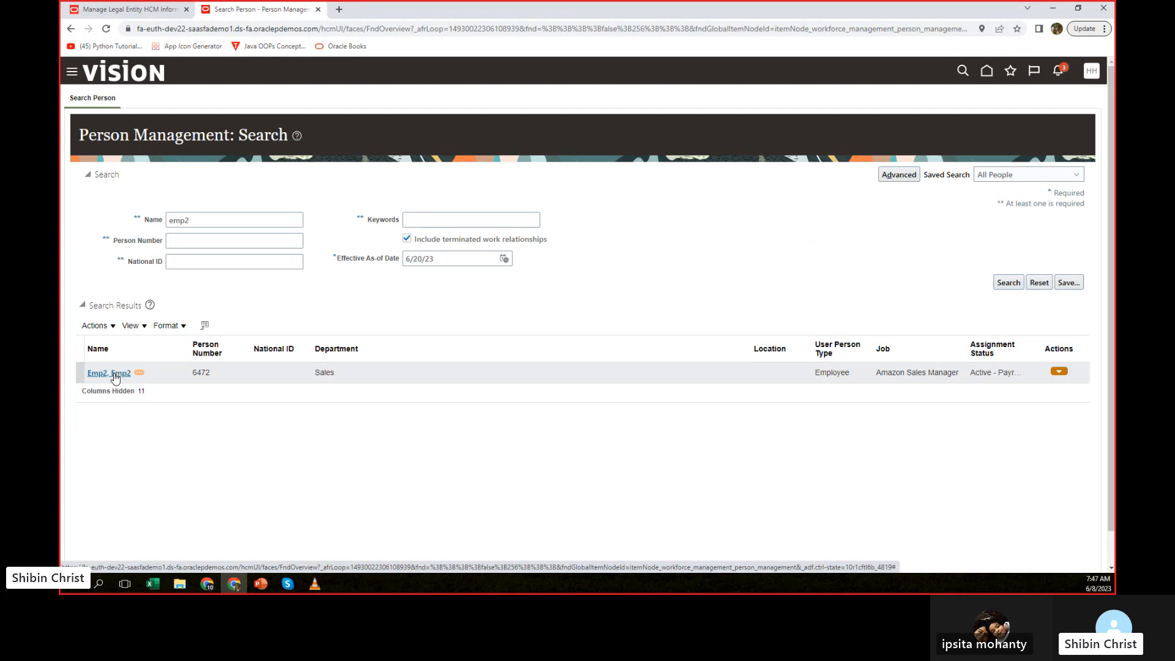
Open the second employee's record, examine the expanded 6/7/23 entry in the assignment history, and close the record.
left_click(115, 375)
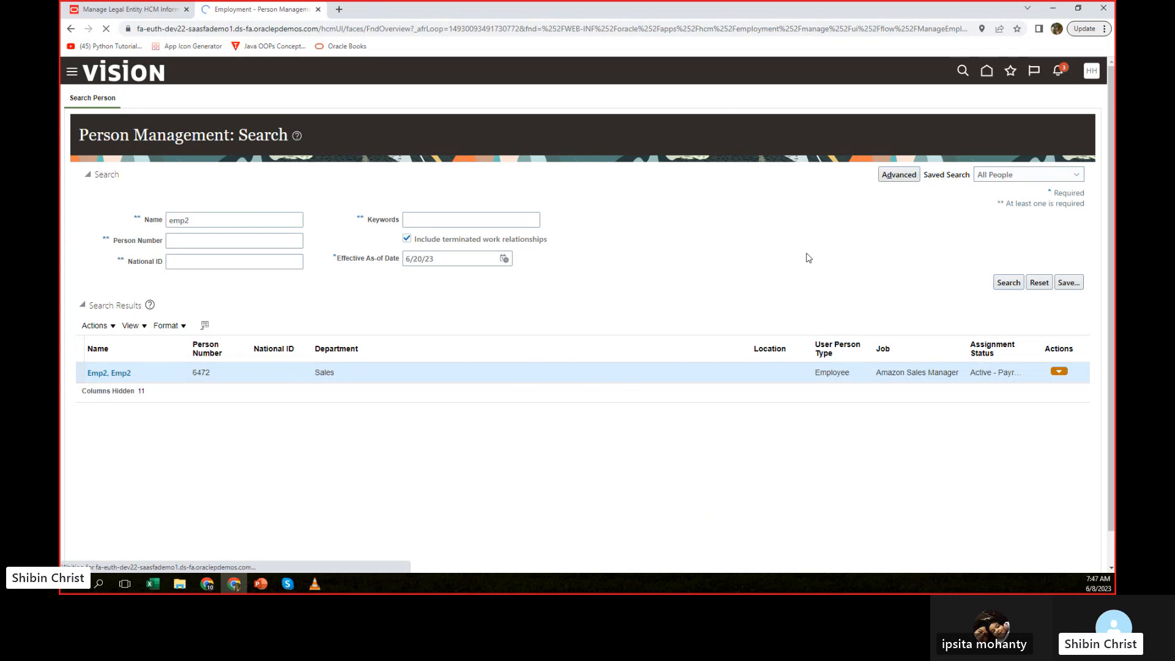
left_click(1038, 325)
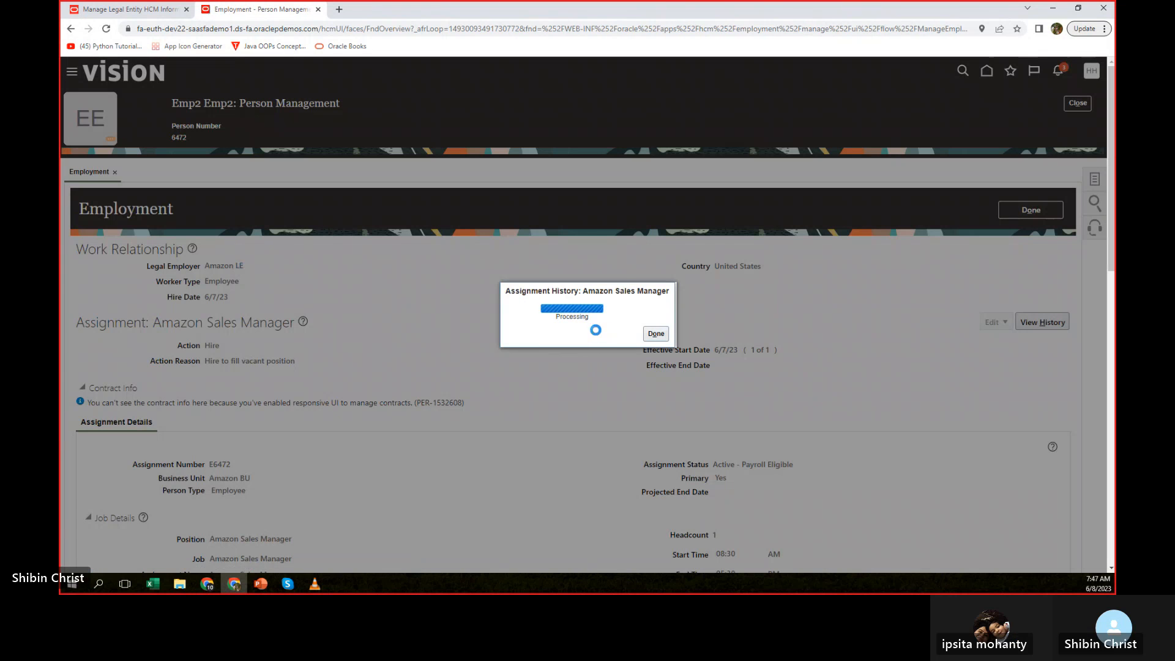
left_click(409, 315)
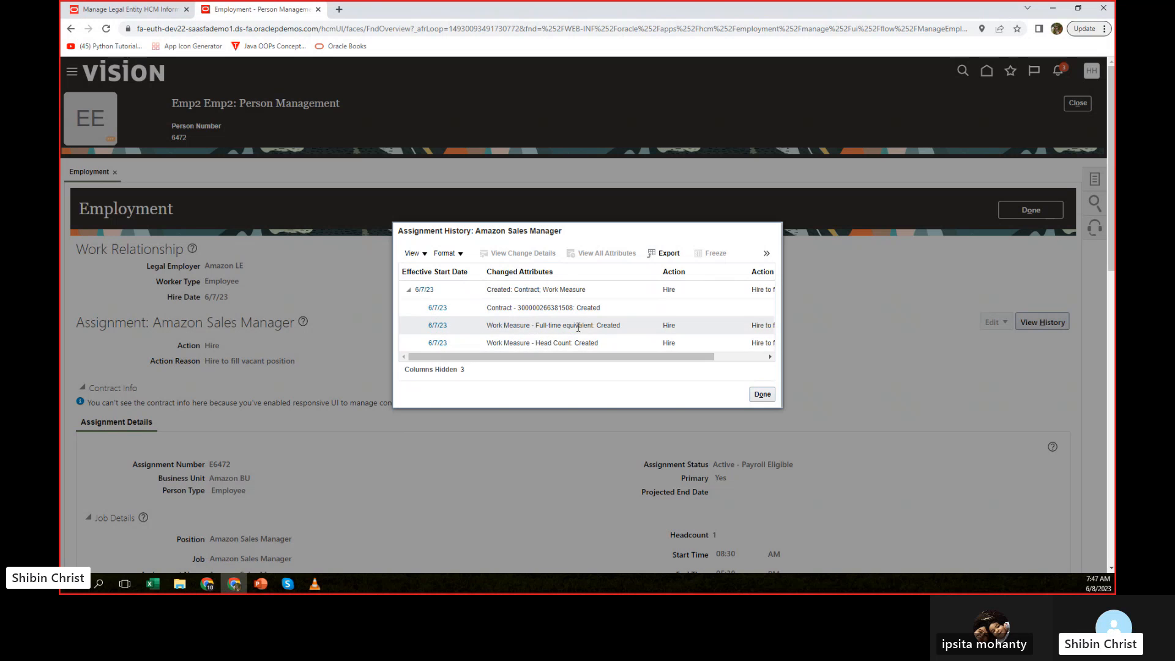
scroll(755, 429, "down", 3)
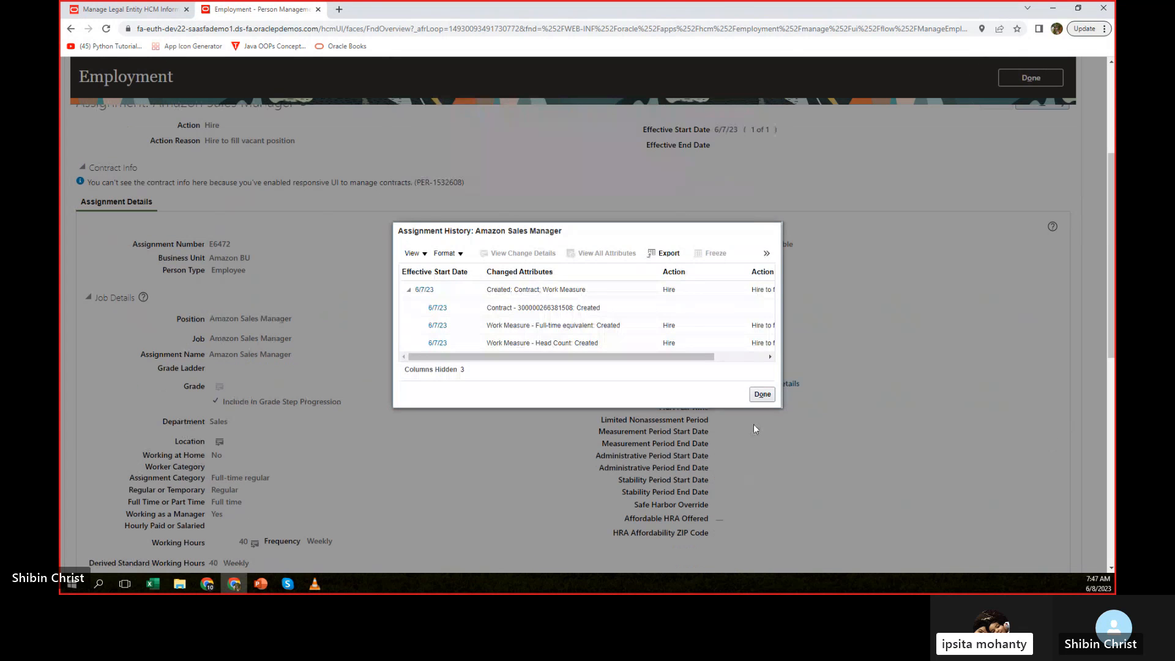
left_click(761, 395)
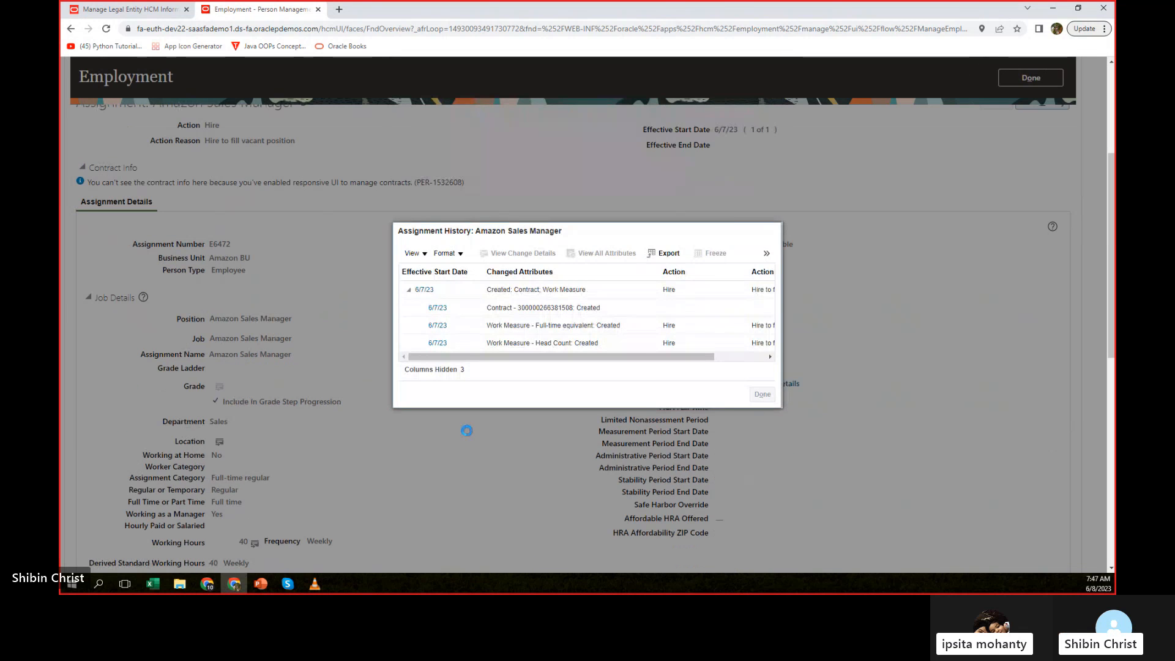
scroll(679, 270, "up", 5)
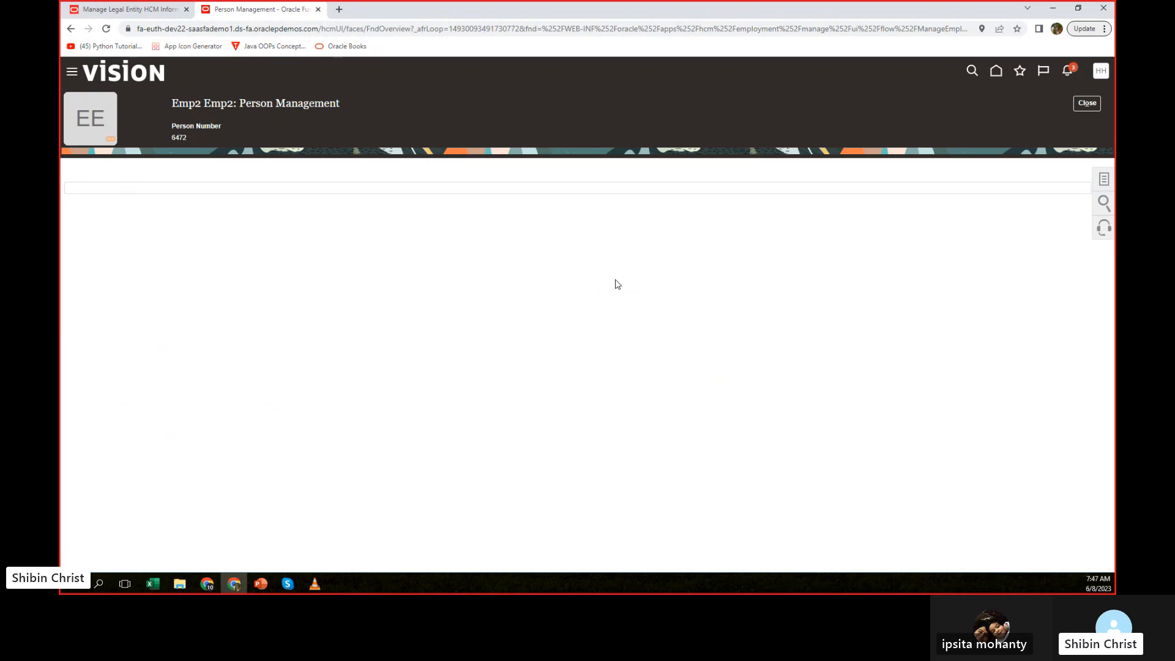
left_click(1087, 102)
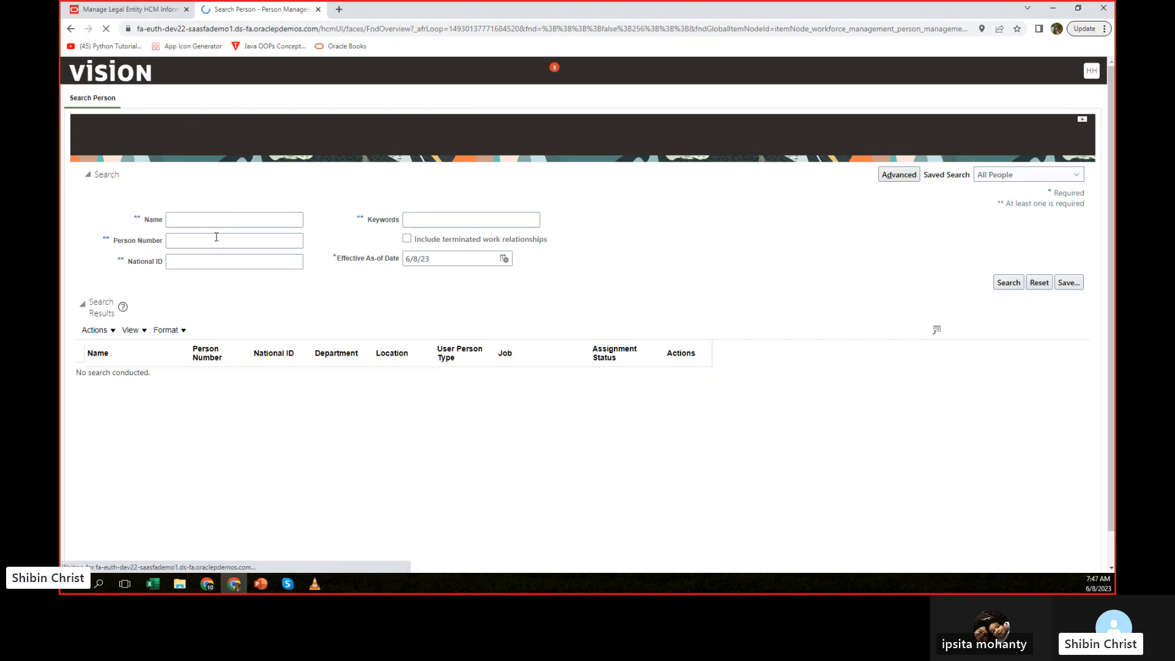
Search for the first employee by name and open the employment record.
left_click(224, 219)
type("emp1")
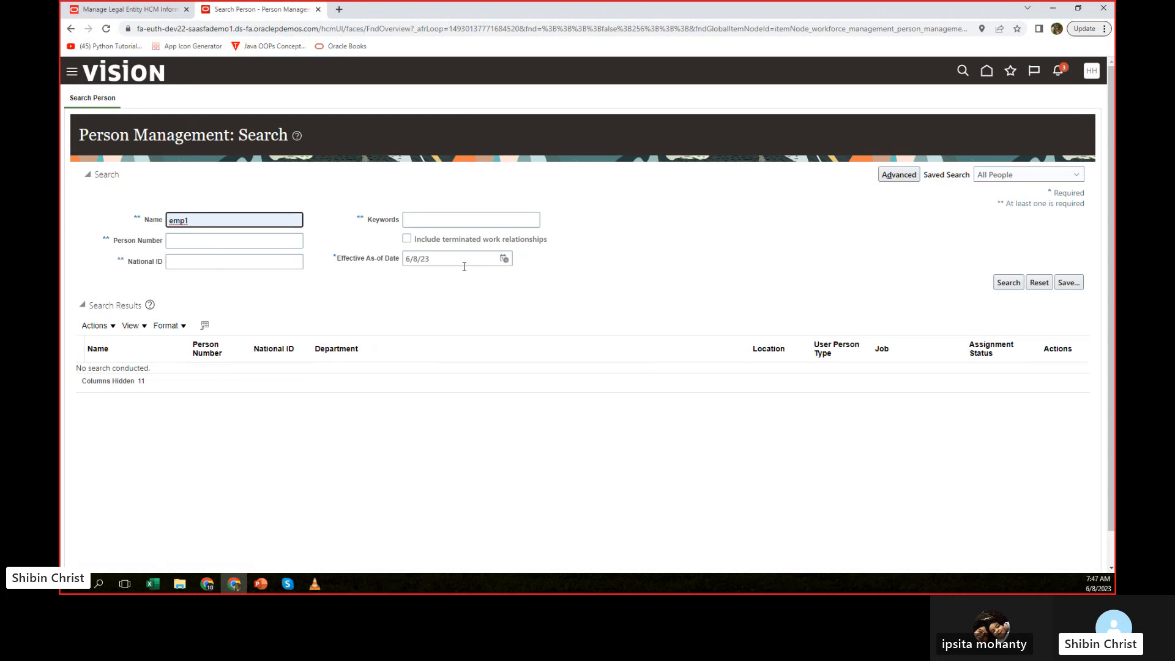
left_click(1008, 283)
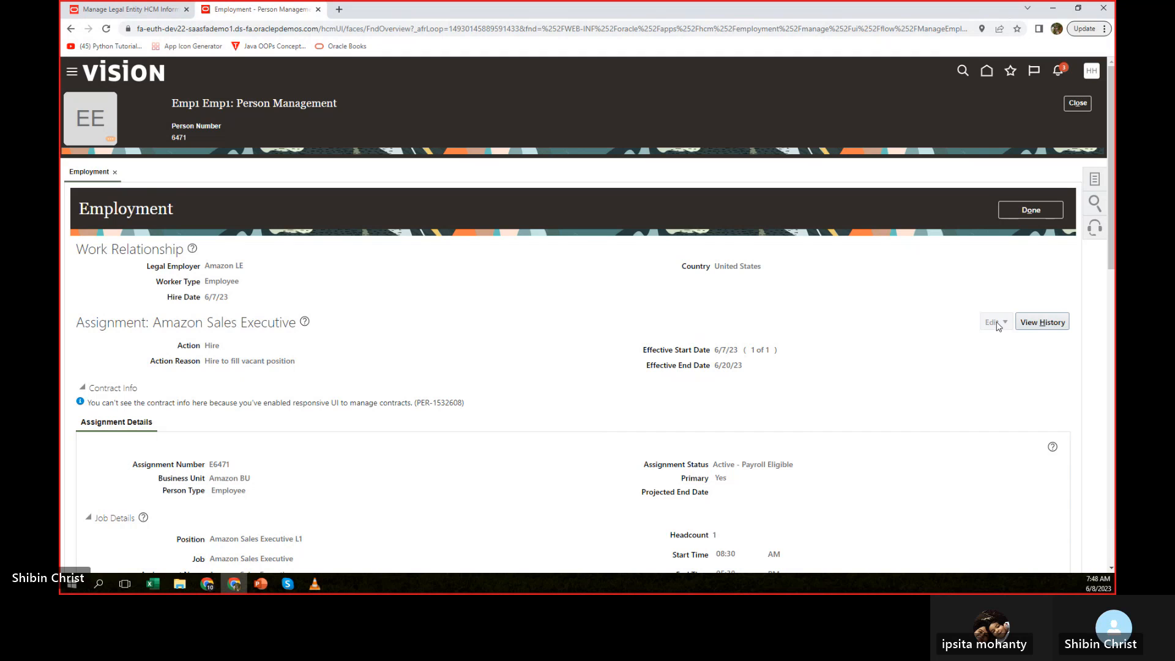
Check the first employee's assignment history, select the 6/21/23 Transfer entry, and close the history and the employment record.
left_click(1049, 325)
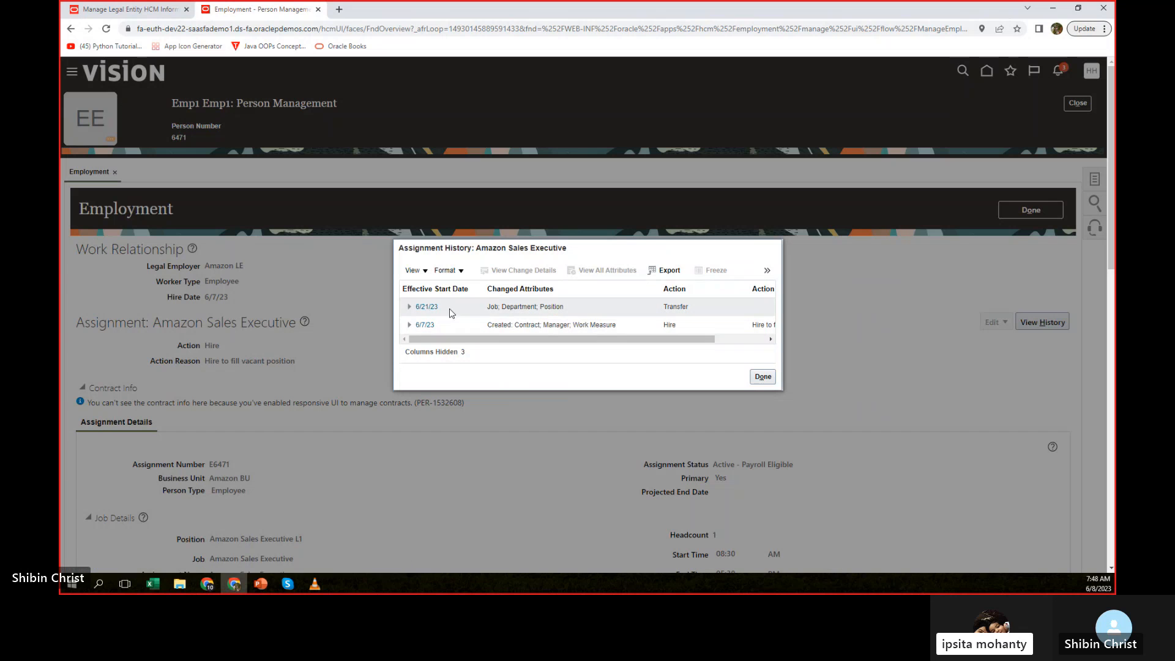
left_click(426, 307)
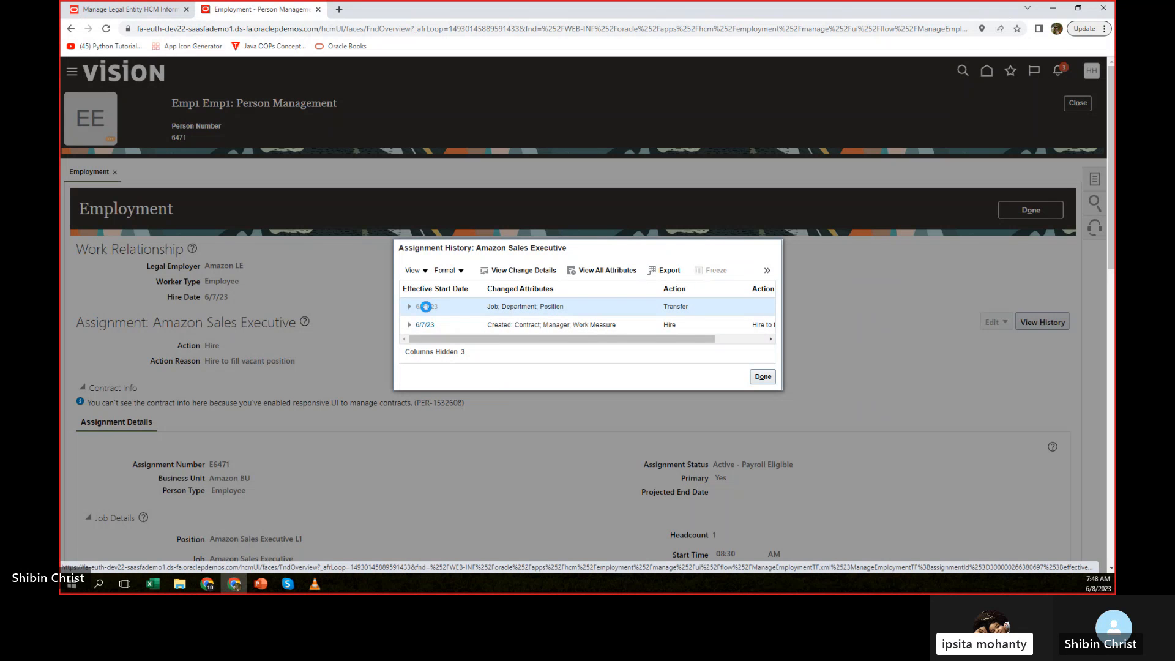
left_click(764, 378)
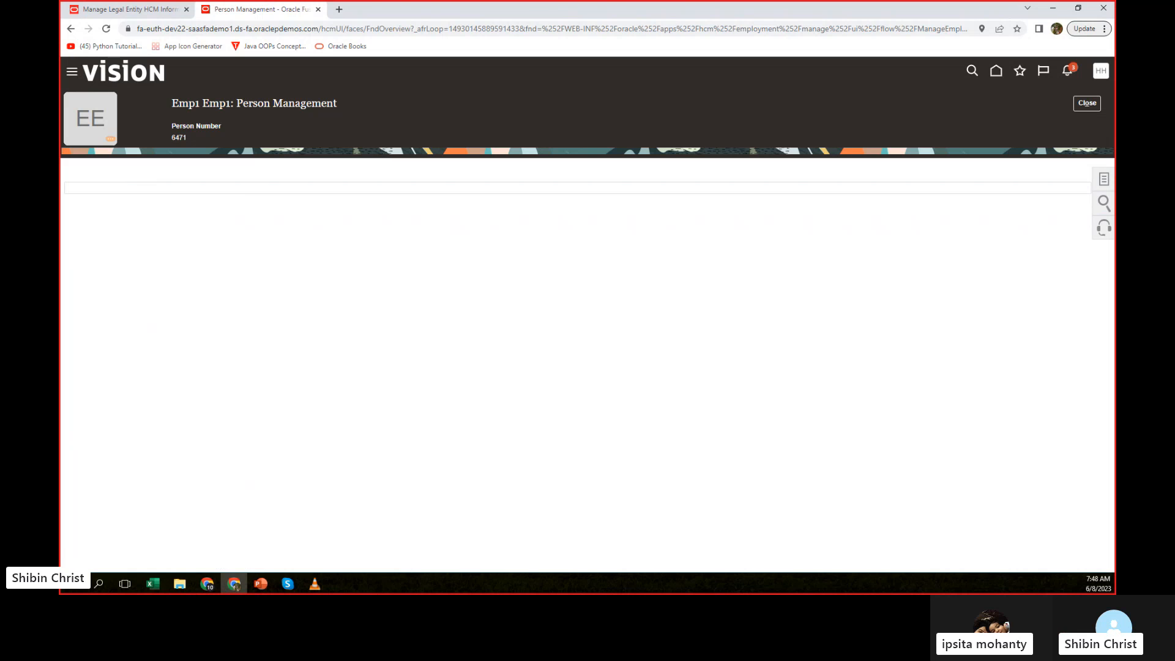
left_click(1086, 103)
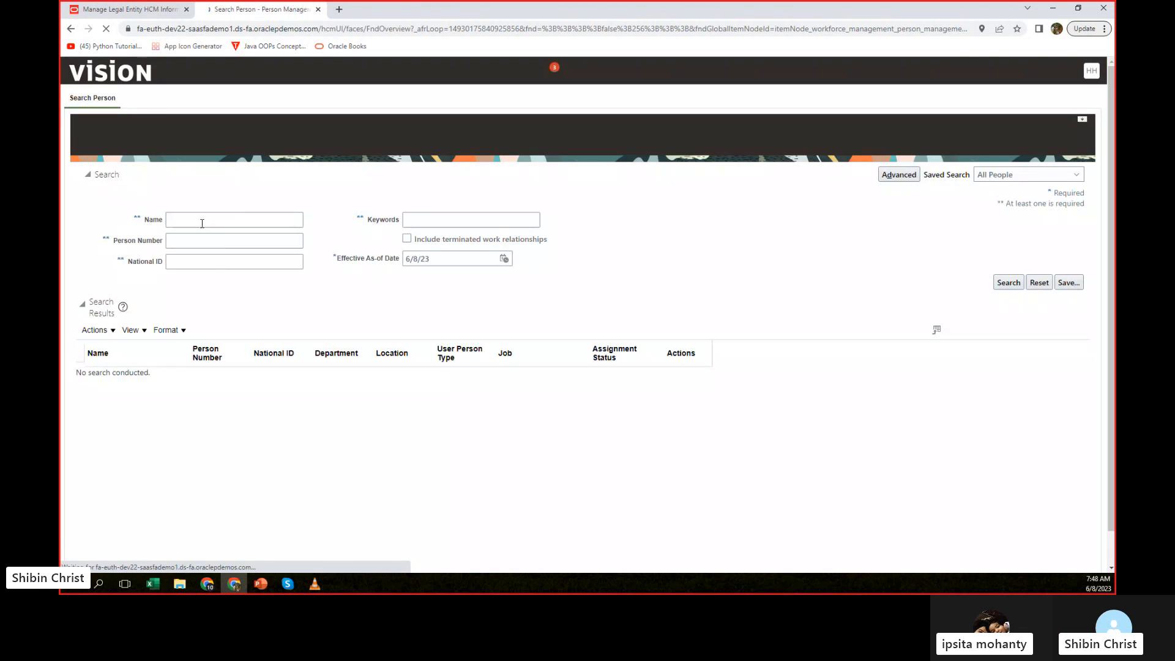
Search for the first employee by name with the Effective As-of Date set to 6/21/23.
left_click(202, 221)
left_click(236, 244)
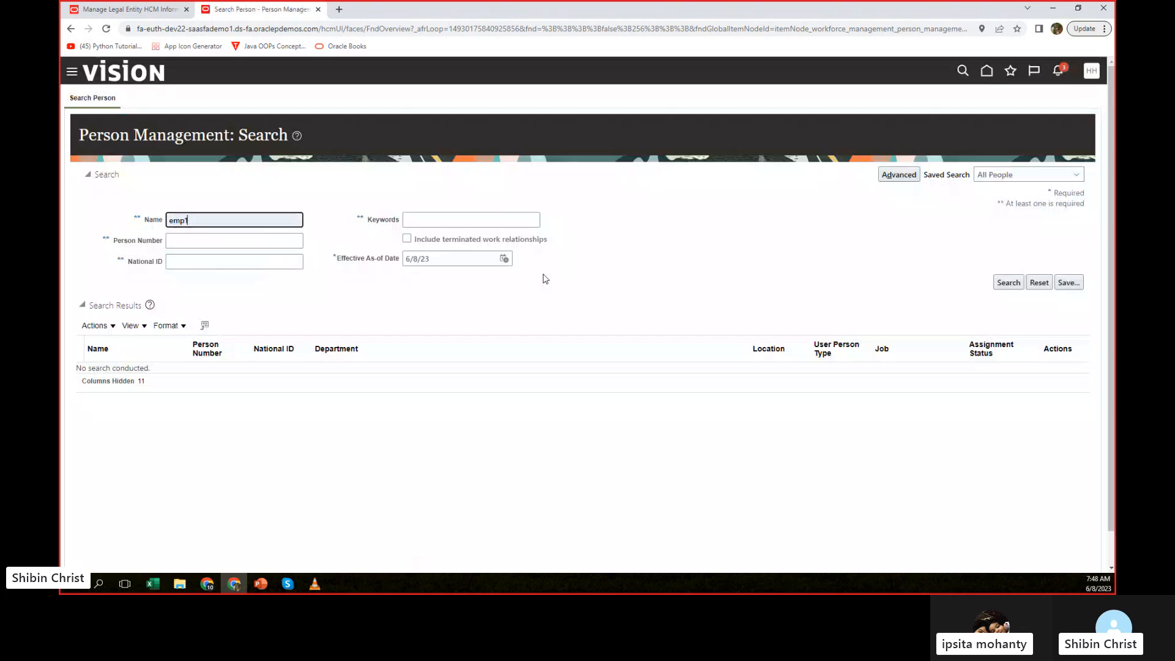
left_click(504, 260)
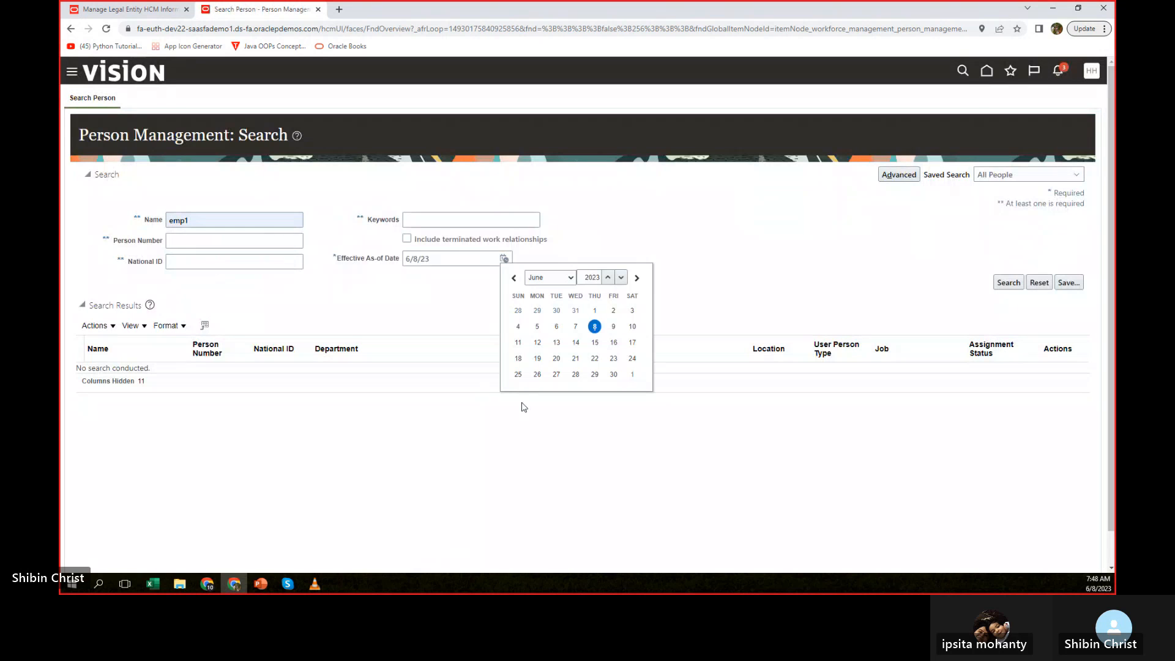
left_click(575, 360)
left_click(1008, 282)
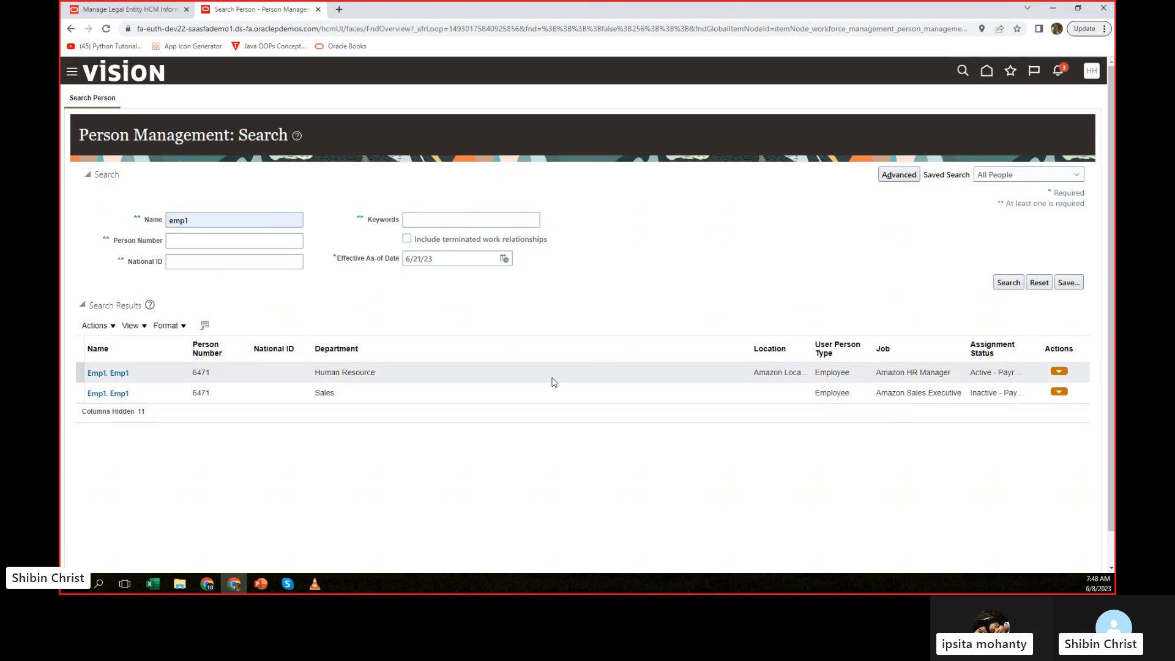
Open the first employee's Amazon HR Manager record and examine its work relationship and assignment details.
left_click(105, 373)
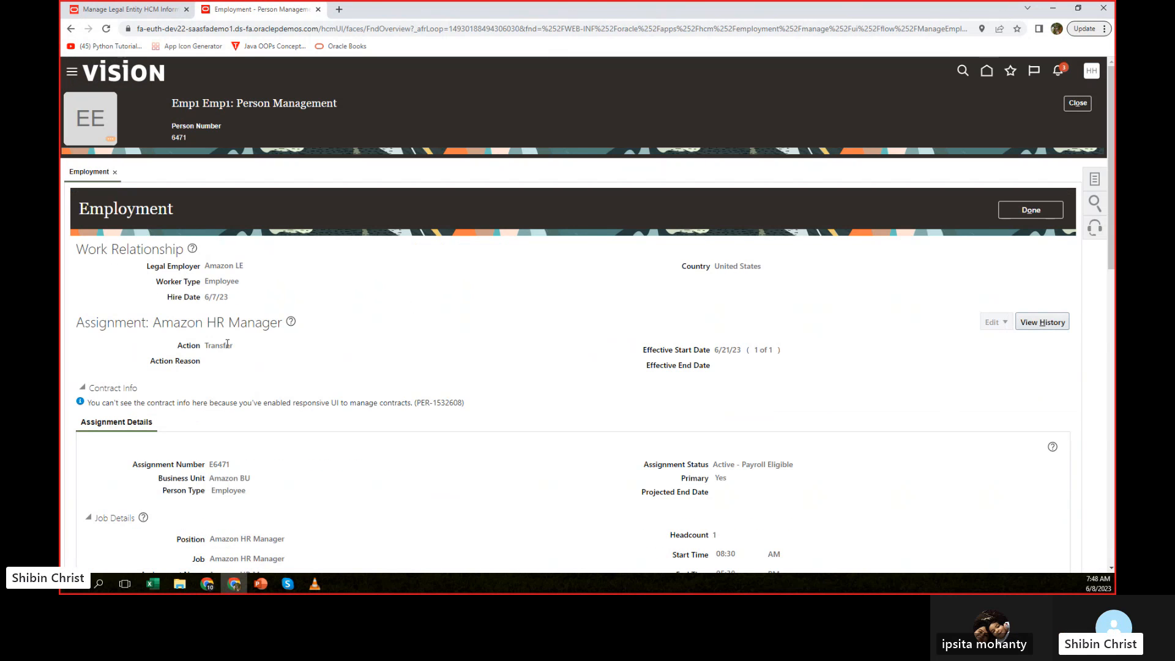
scroll(589, 339, "down", 4)
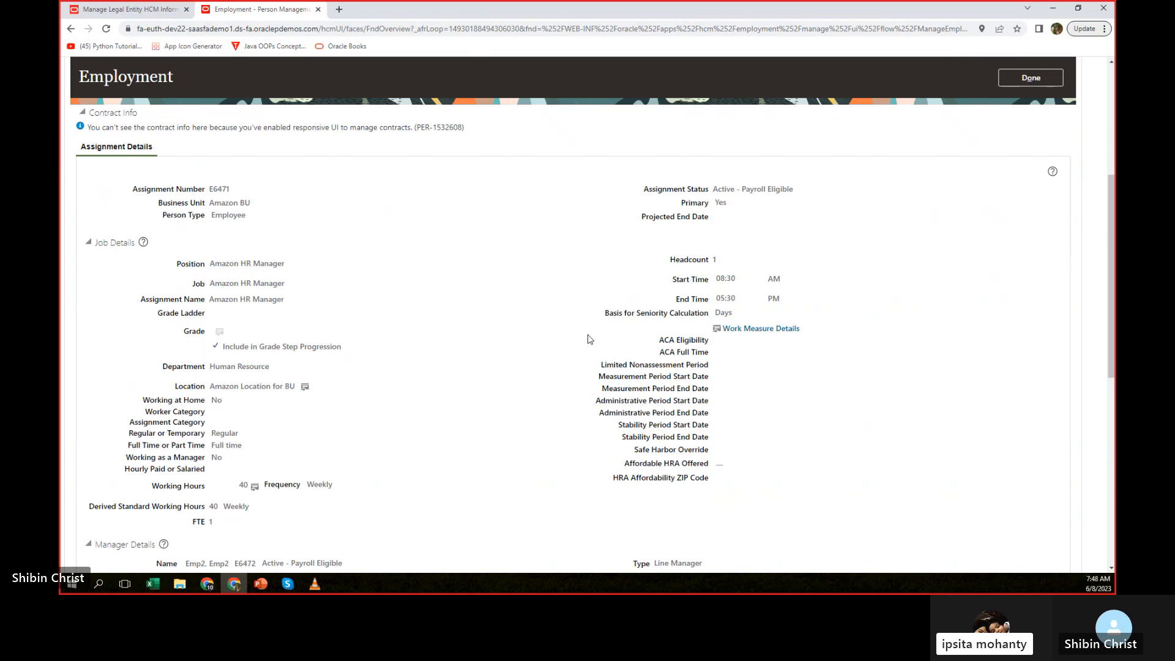
scroll(589, 339, "down", 6)
scroll(589, 339, "down", 1)
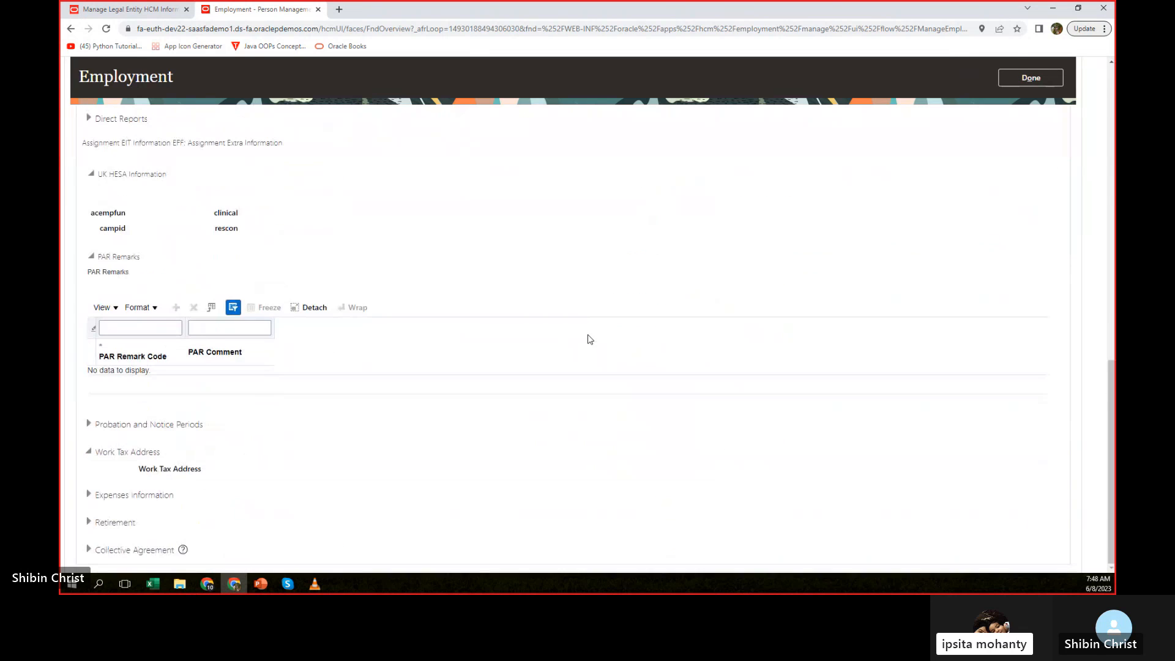
scroll(589, 339, "up", 6)
scroll(589, 339, "up", 6)
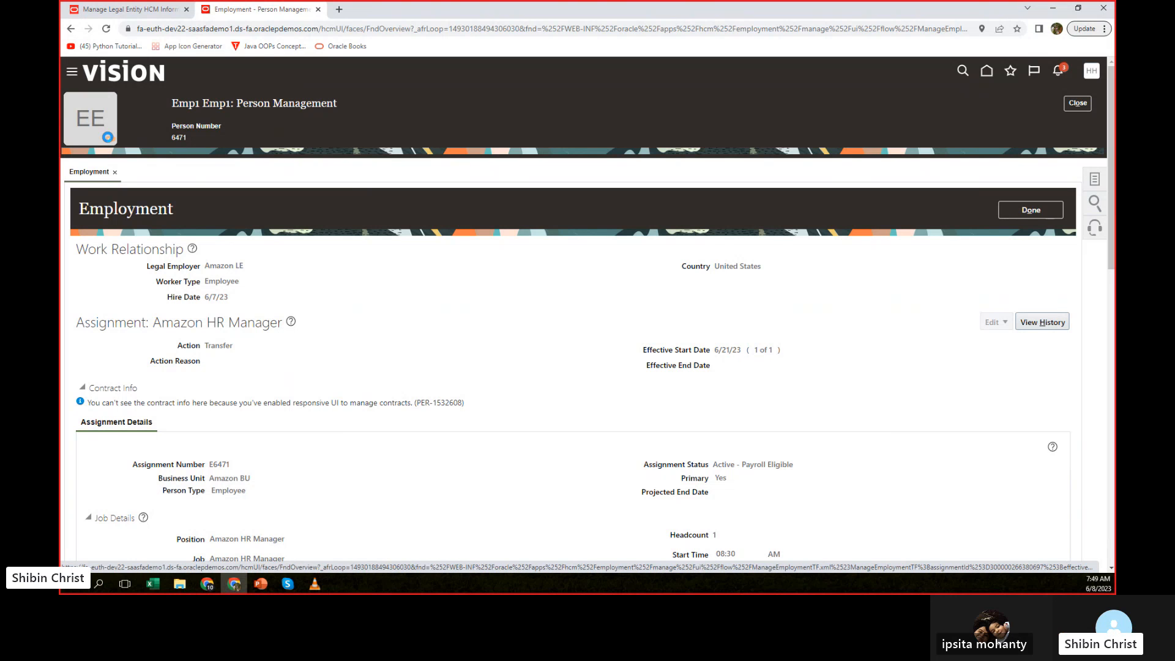
Start the Hire an Employee task and set the legal employer to Amazon LE.
left_click(108, 138)
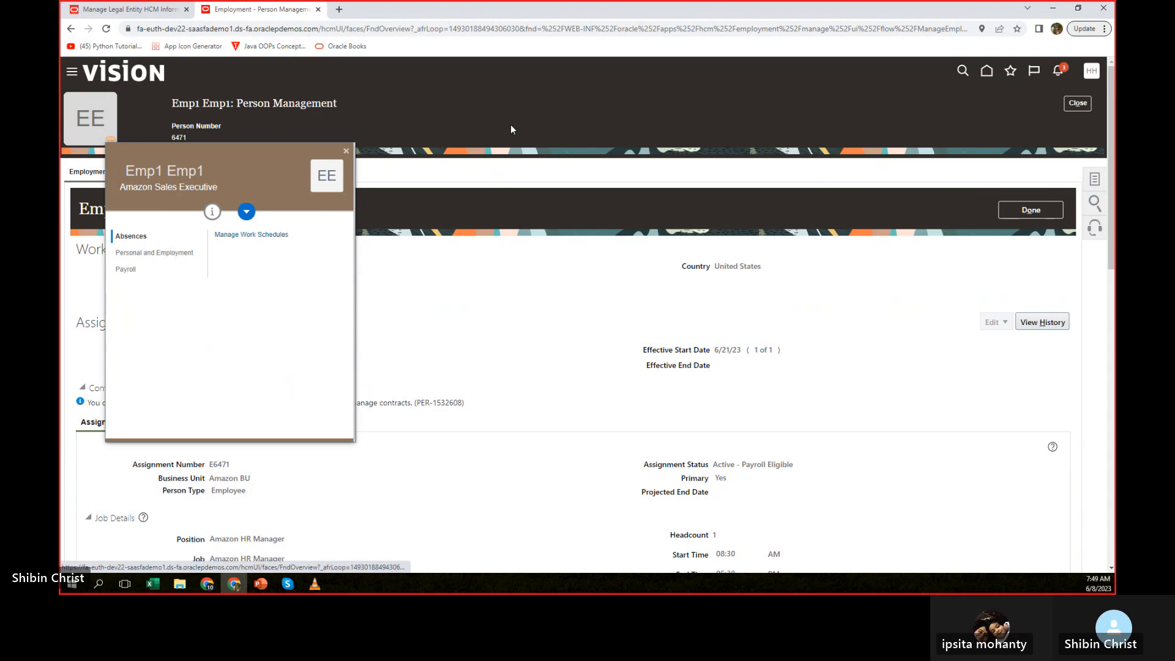
left_click(74, 72)
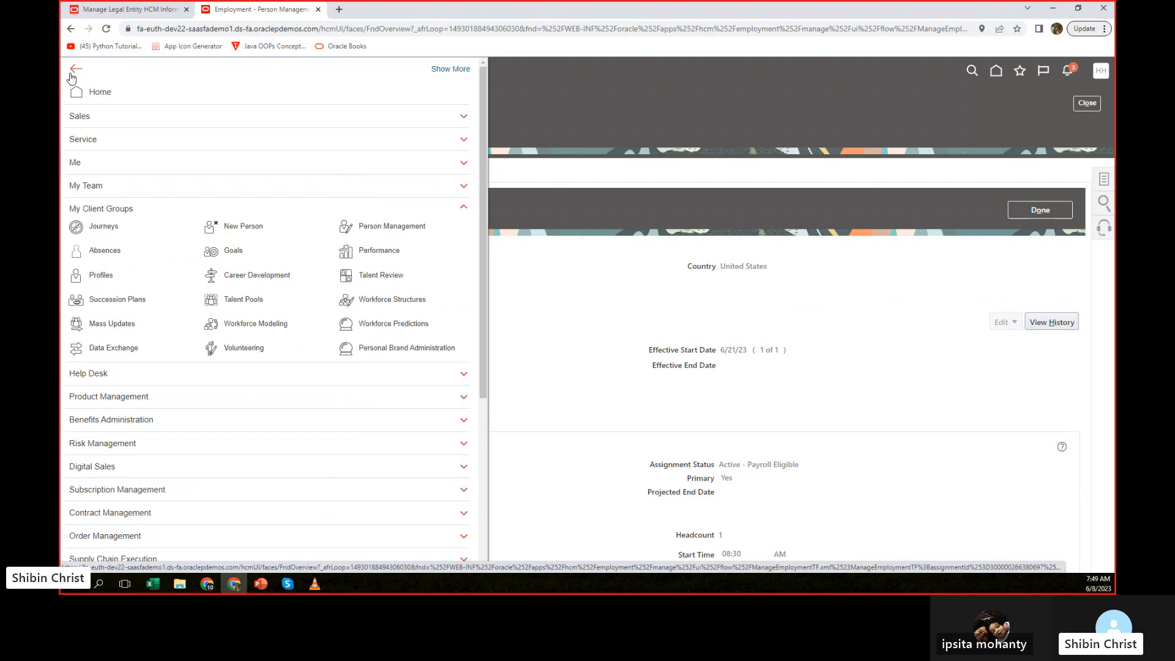
left_click(256, 228)
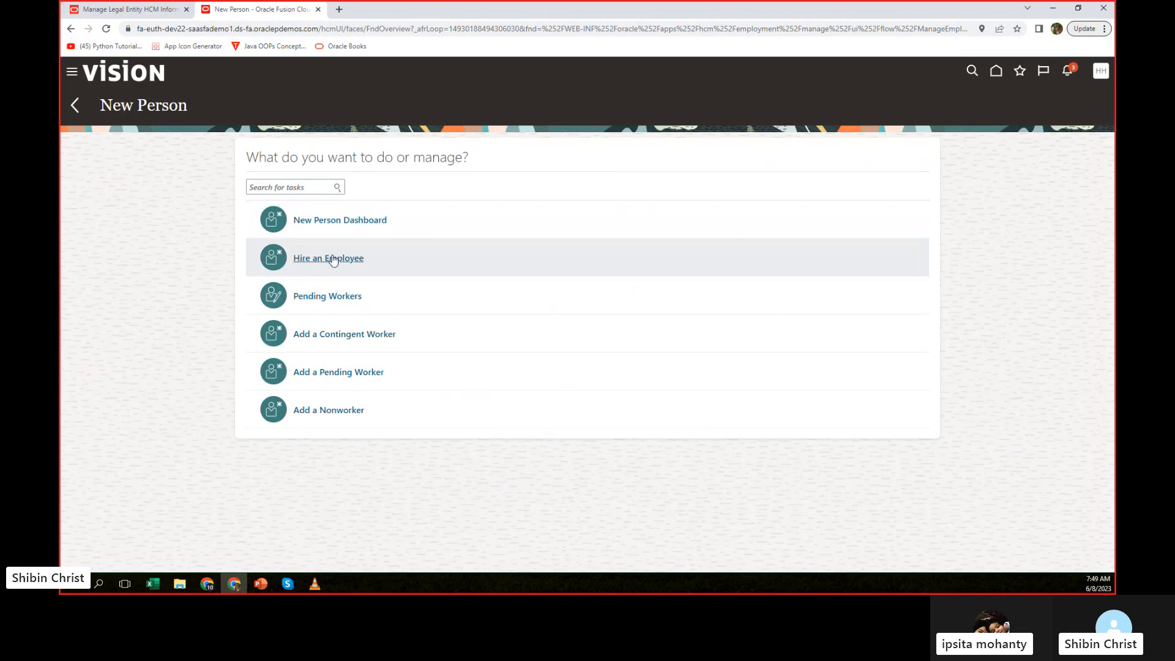
left_click(332, 257)
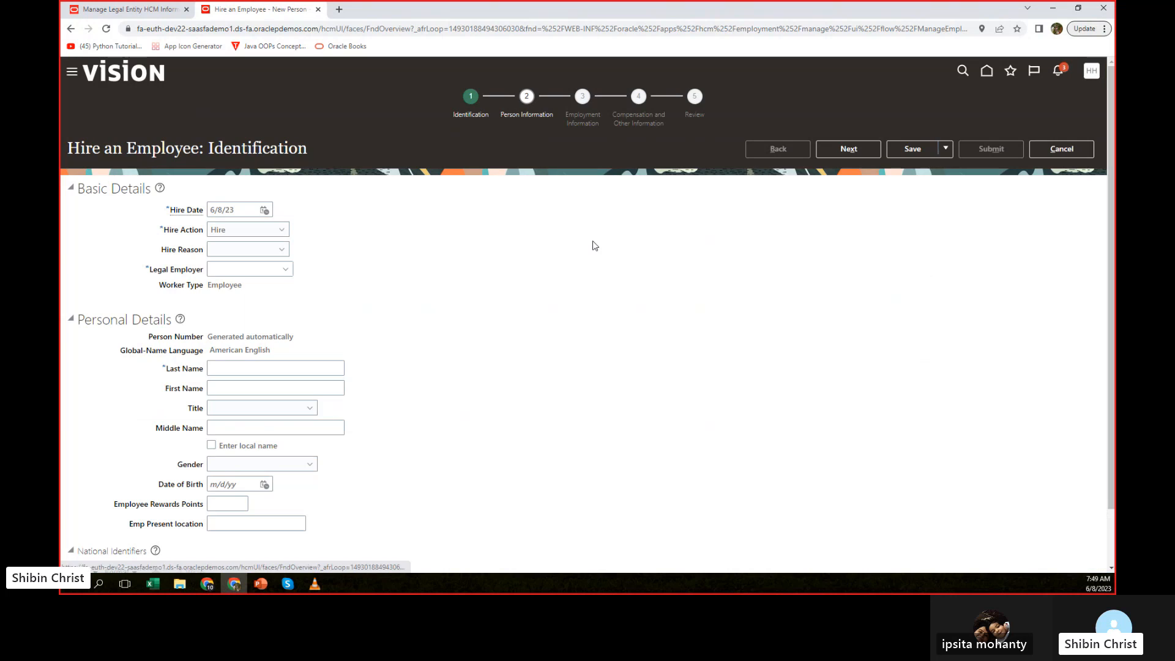
left_click(271, 270)
type("amazon")
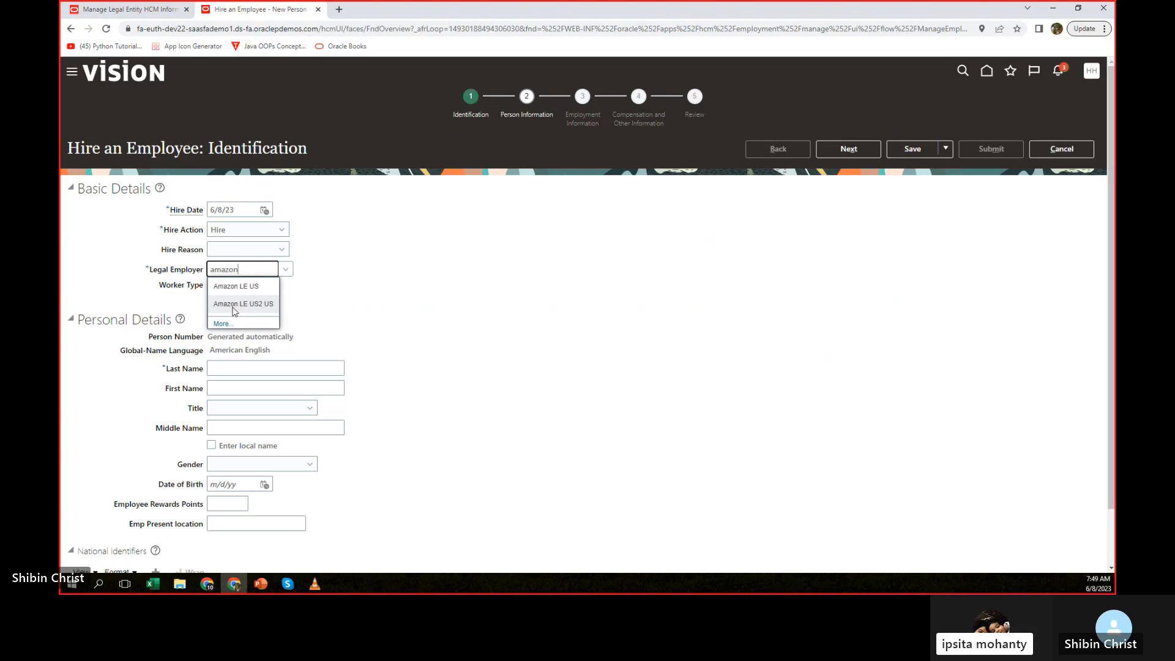
left_click(234, 286)
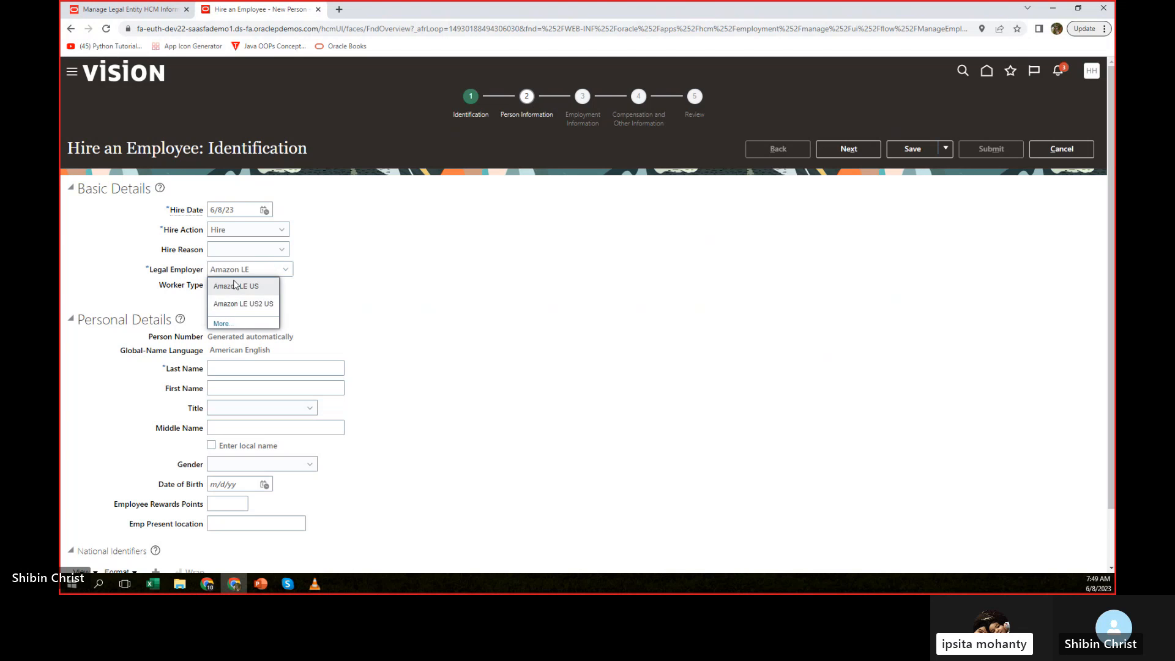
Enter the new employee's last name and first name in the personal details.
left_click(261, 386)
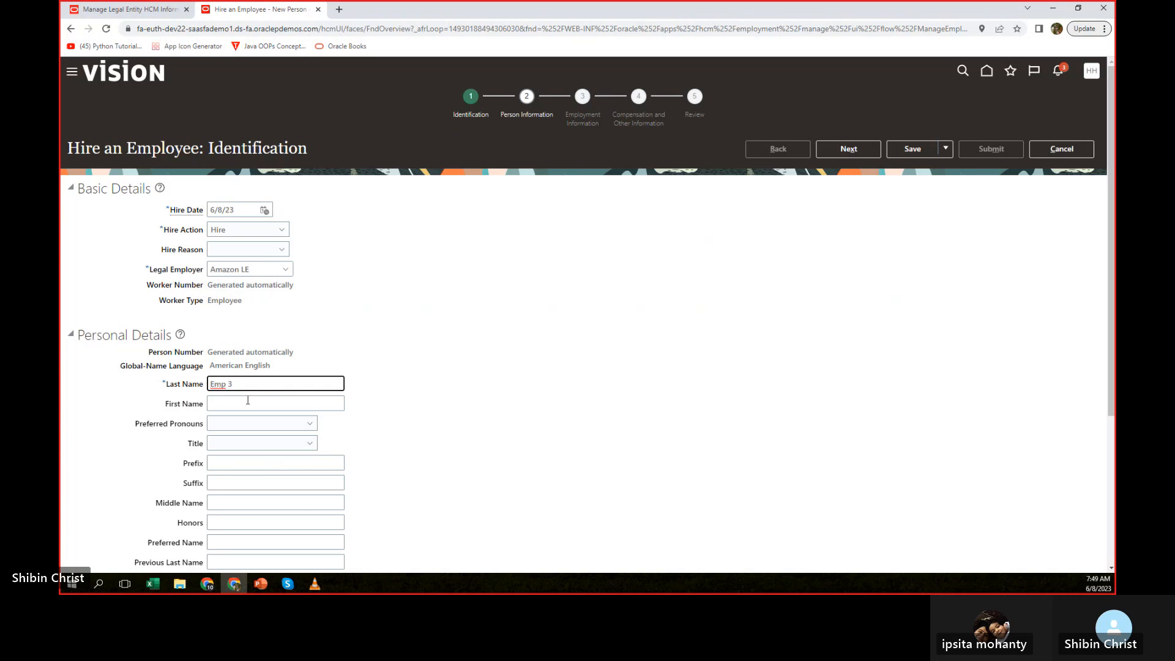
key("BackSpace")
left_click(243, 401)
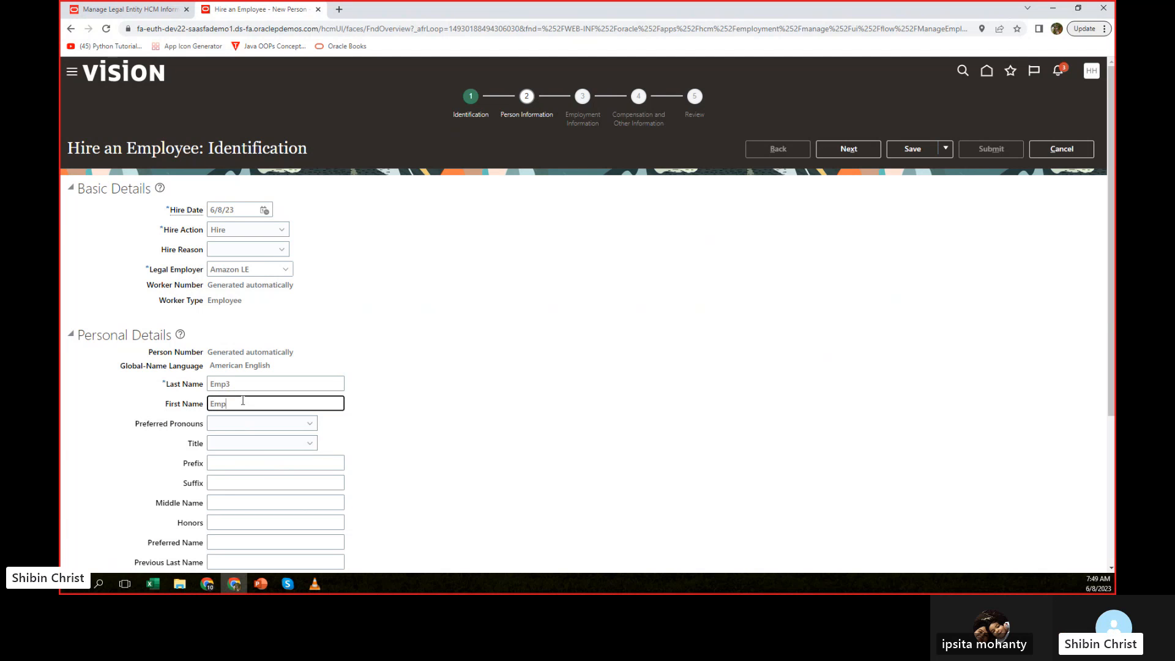
left_click(602, 315)
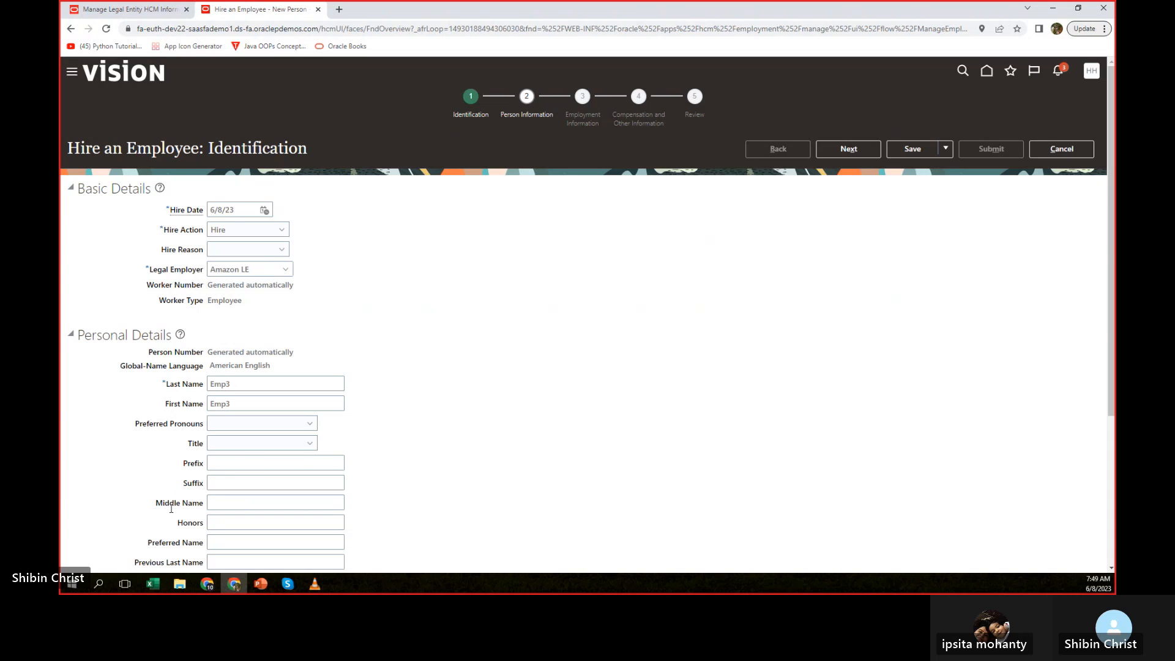
Set the new employee's title to Ms. and gender to Female.
left_click(302, 446)
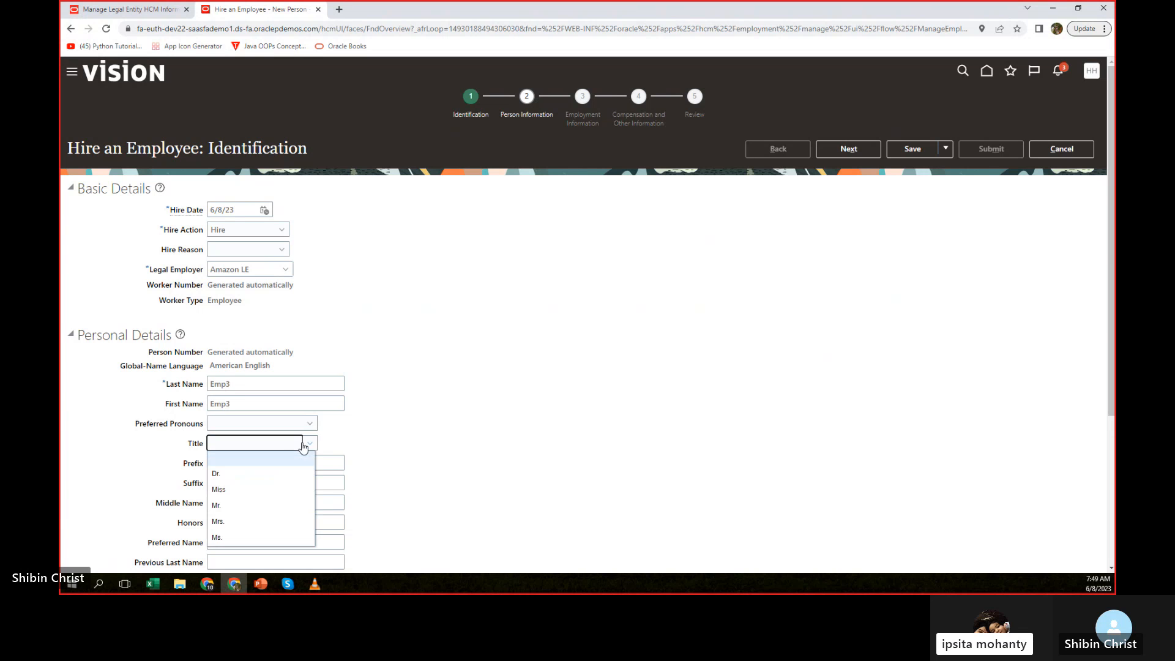
left_click(217, 537)
scroll(440, 472, "down", 2)
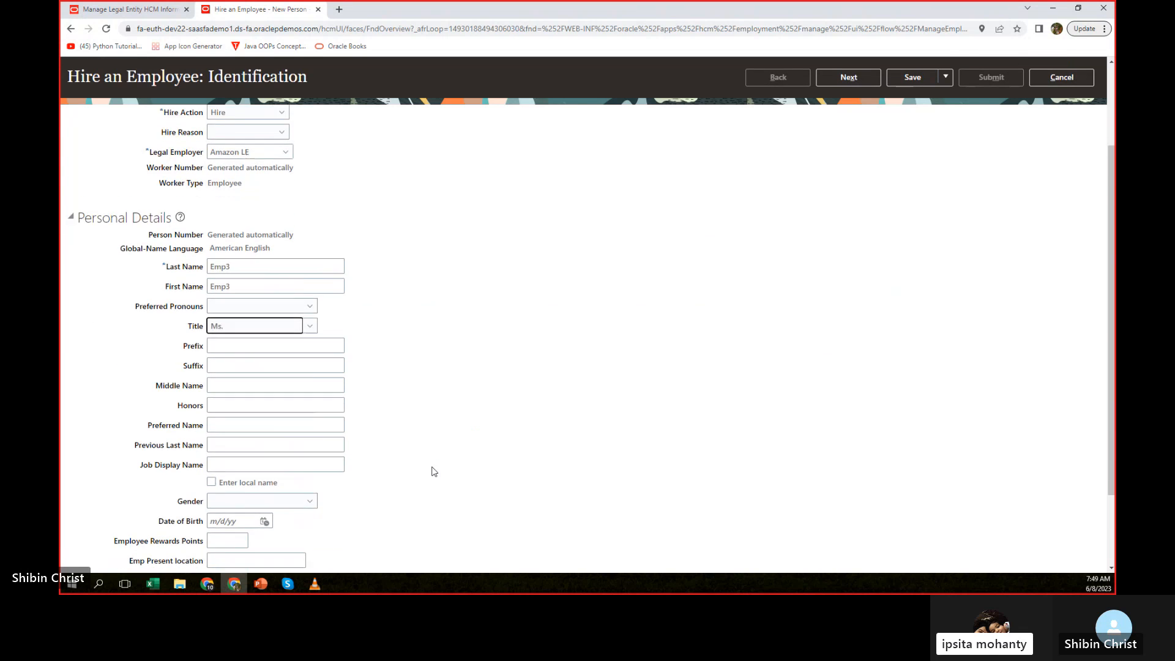
scroll(431, 470, "down", 1)
left_click(270, 453)
left_click(233, 489)
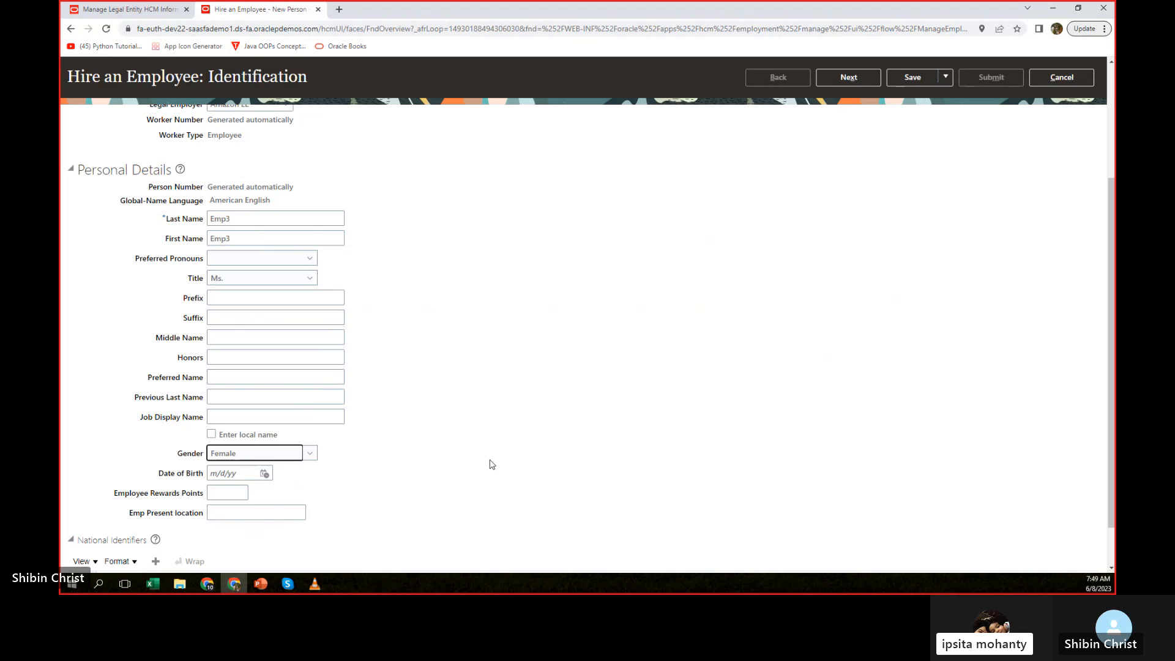
Add a United States national identifier with the type Social Security Number.
scroll(603, 422, "down", 1)
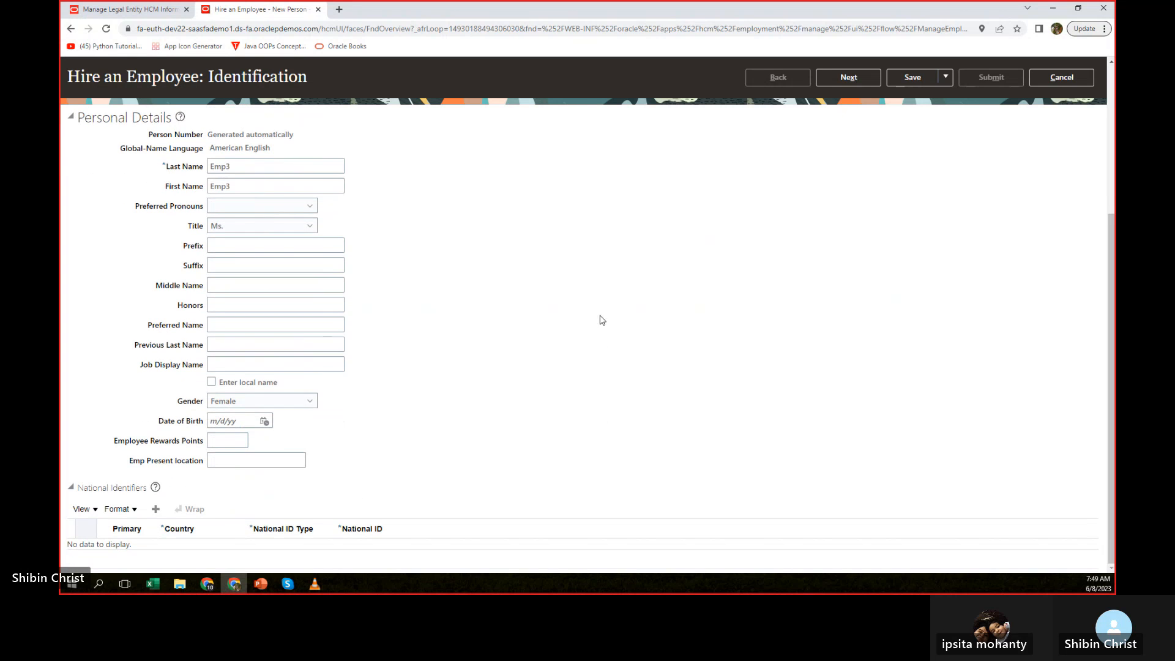
left_click(156, 511)
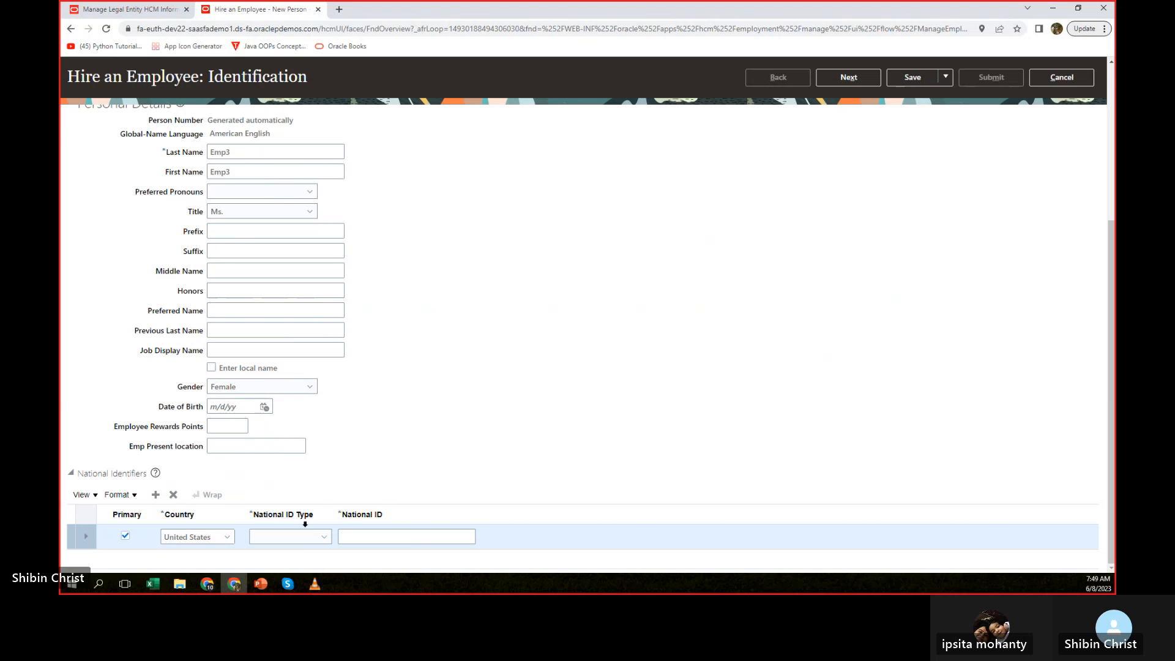
left_click(323, 537)
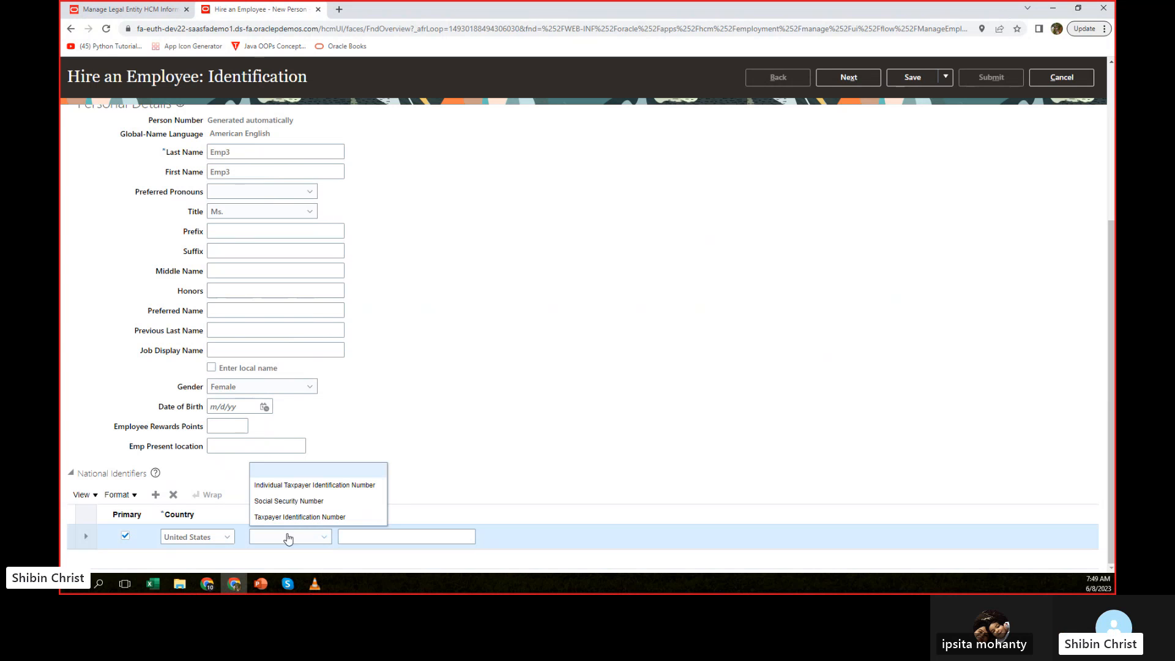
left_click(288, 501)
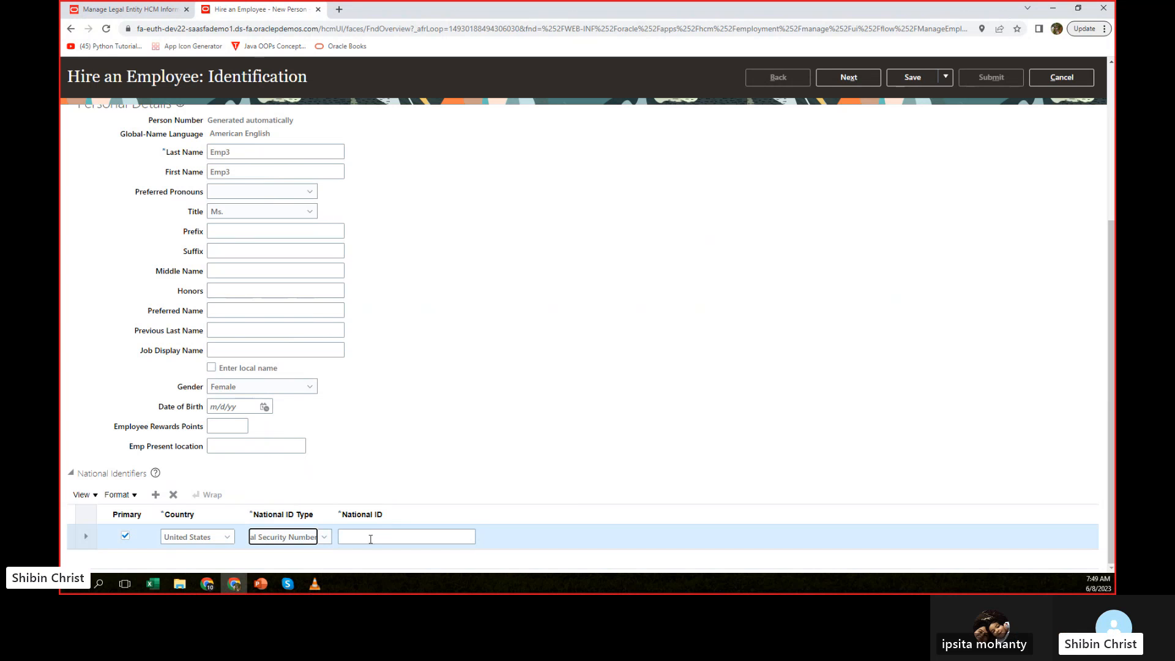
Try to proceed to the next hiring stage with placeholder text as the national ID.
left_click(371, 538)
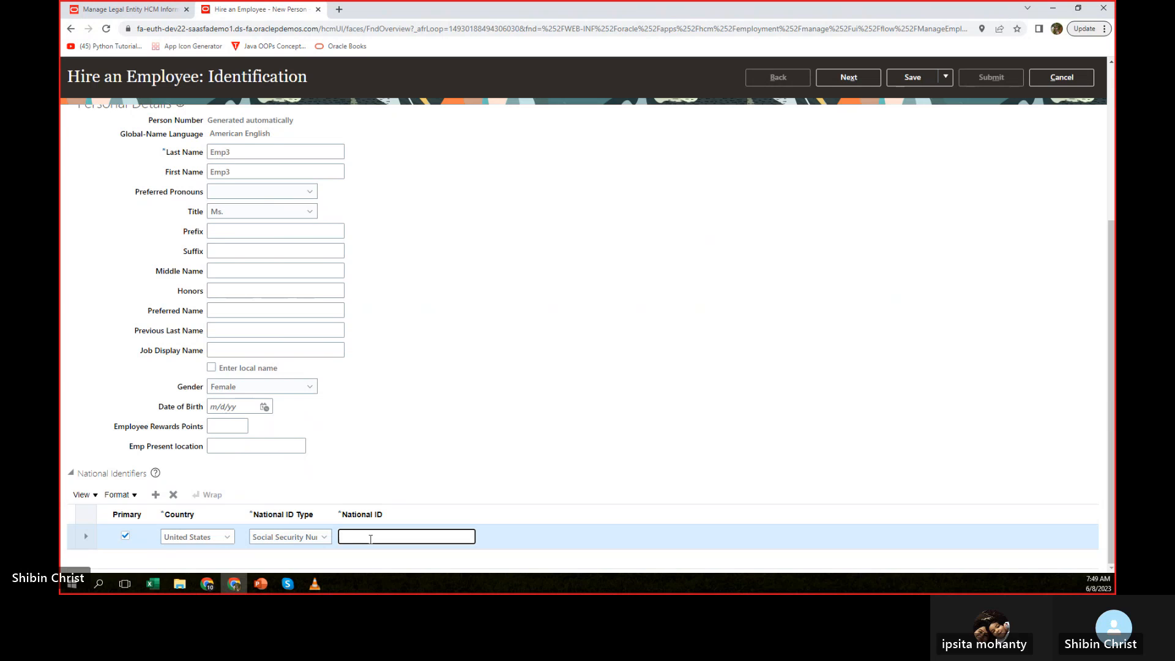
type("samplessn")
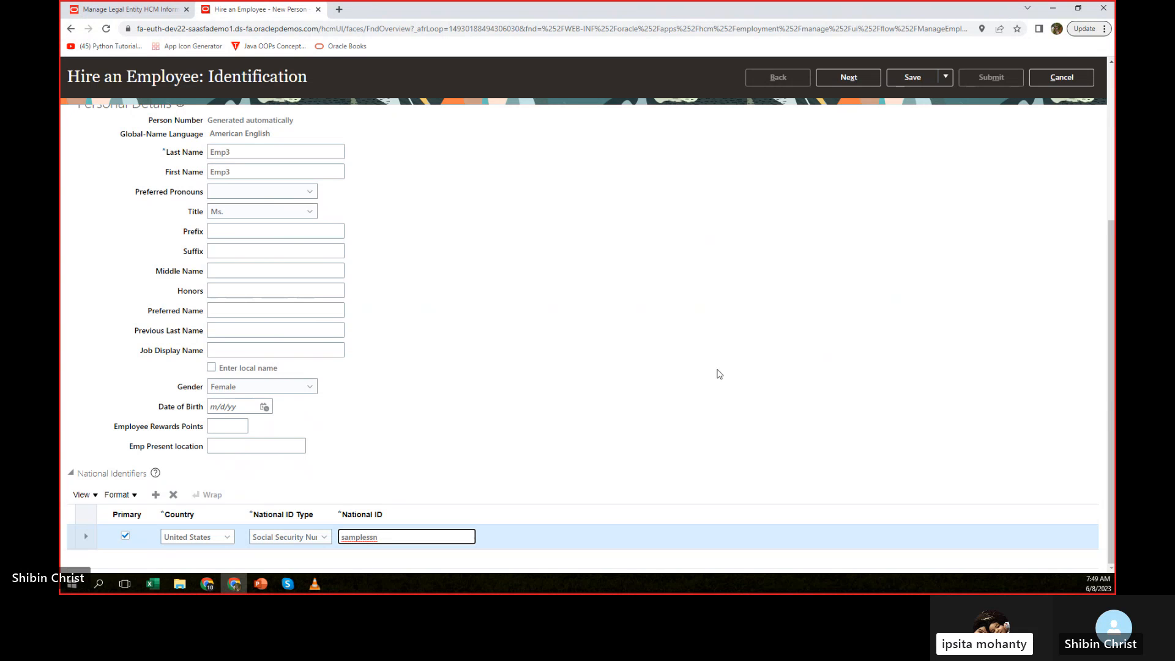
scroll(827, 341, "up", 1)
scroll(827, 341, "up", 2)
left_click(841, 137)
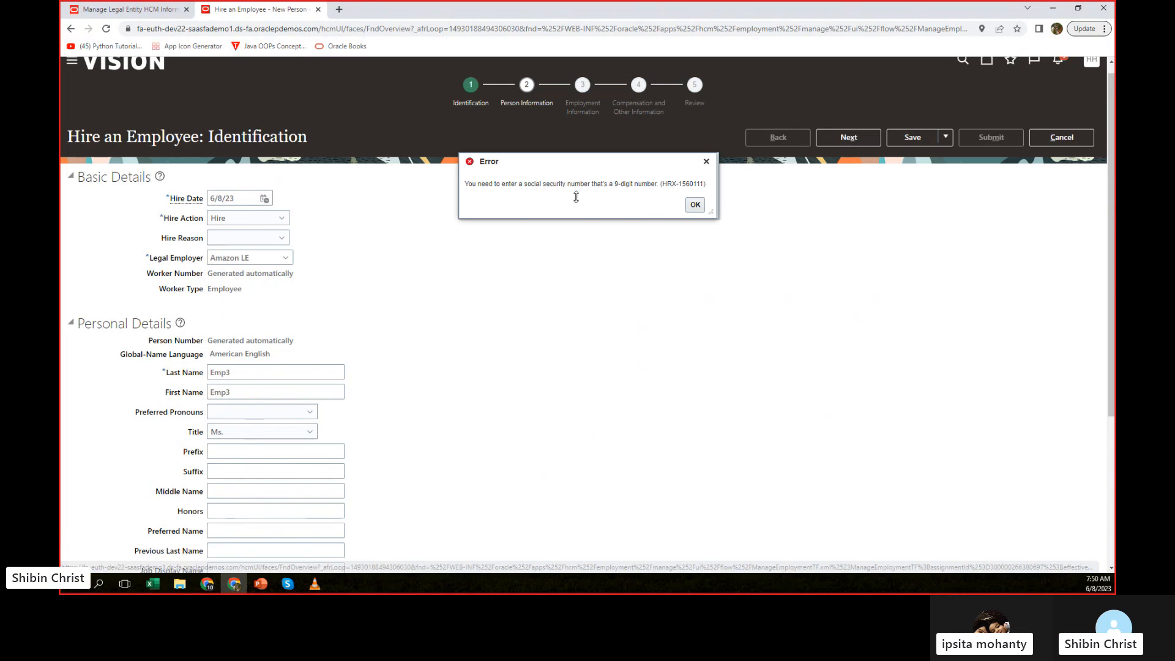
left_click(695, 207)
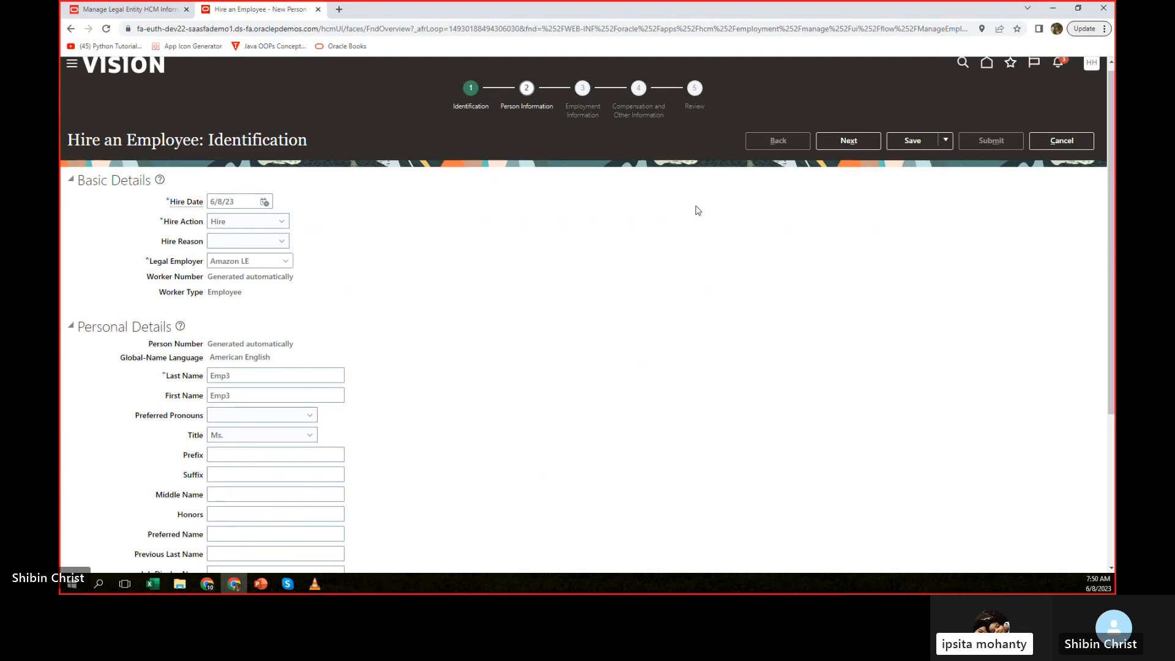
Replace the national ID with a nine-digit number and try to proceed to the next hiring stage.
scroll(559, 409, "down", 4)
left_click_drag(379, 537, 327, 539)
type("123456789")
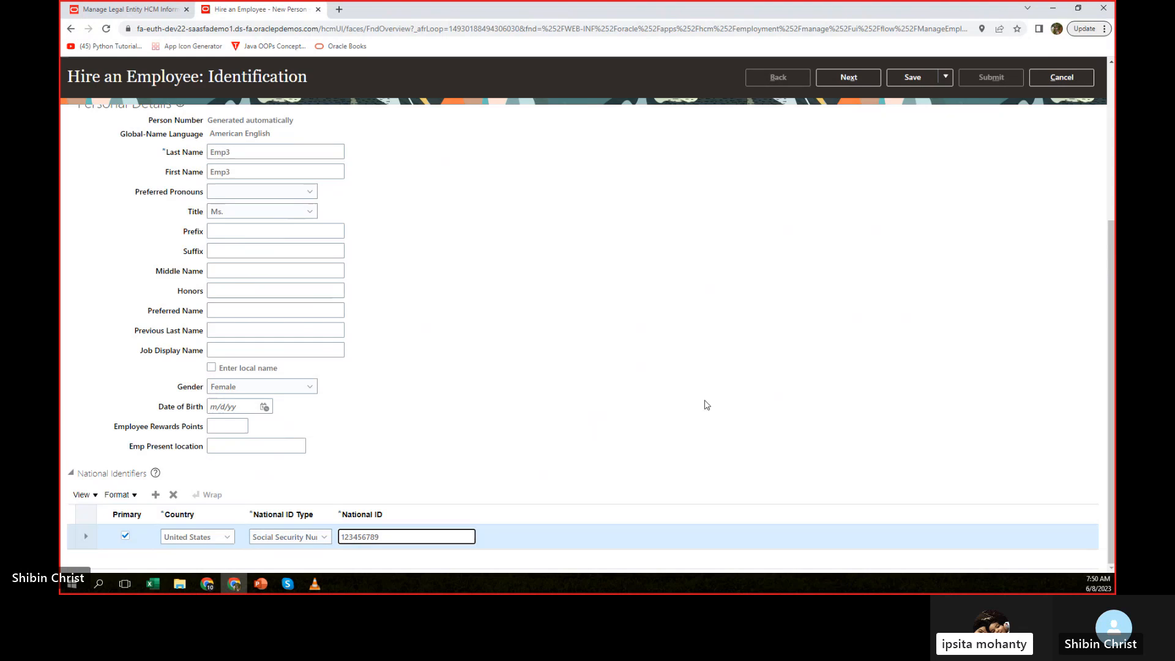
scroll(722, 385, "up", 5)
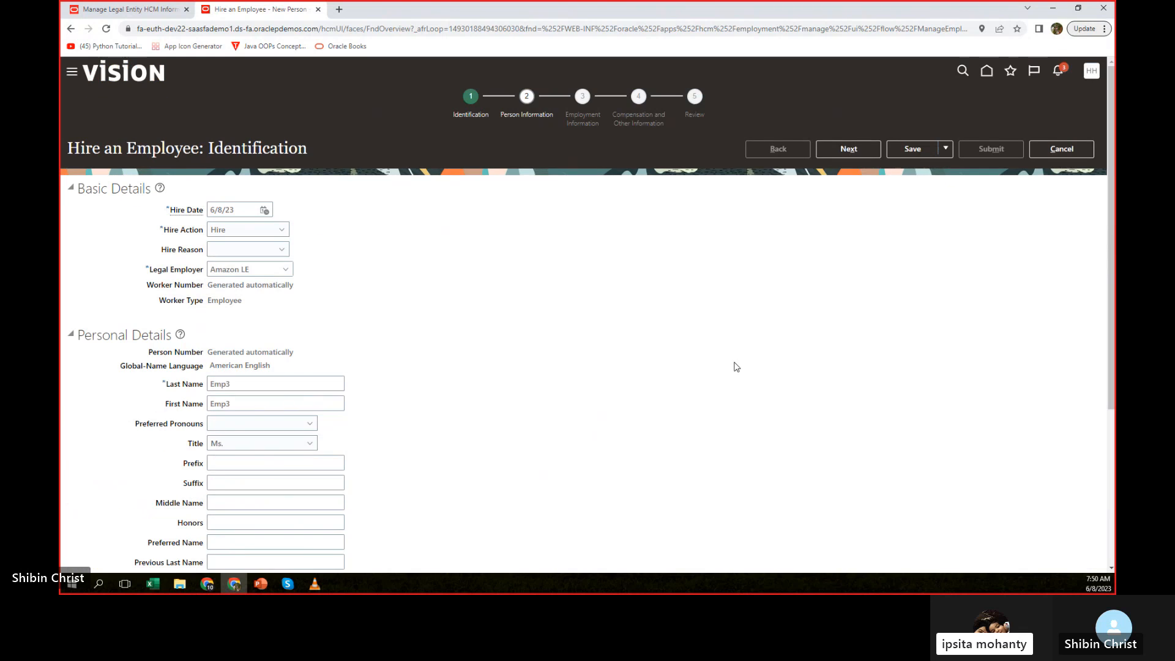
left_click(854, 153)
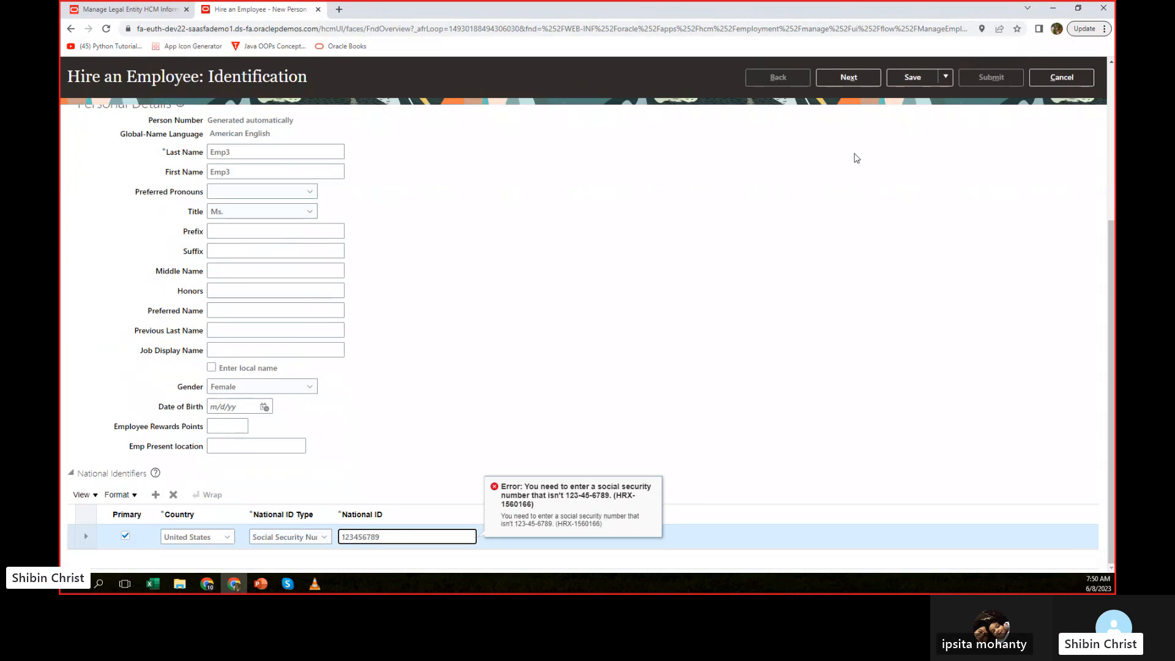
Change the national ID type to Individual Taxpayer Identification Number and try to proceed to the next hiring stage.
left_click(292, 537)
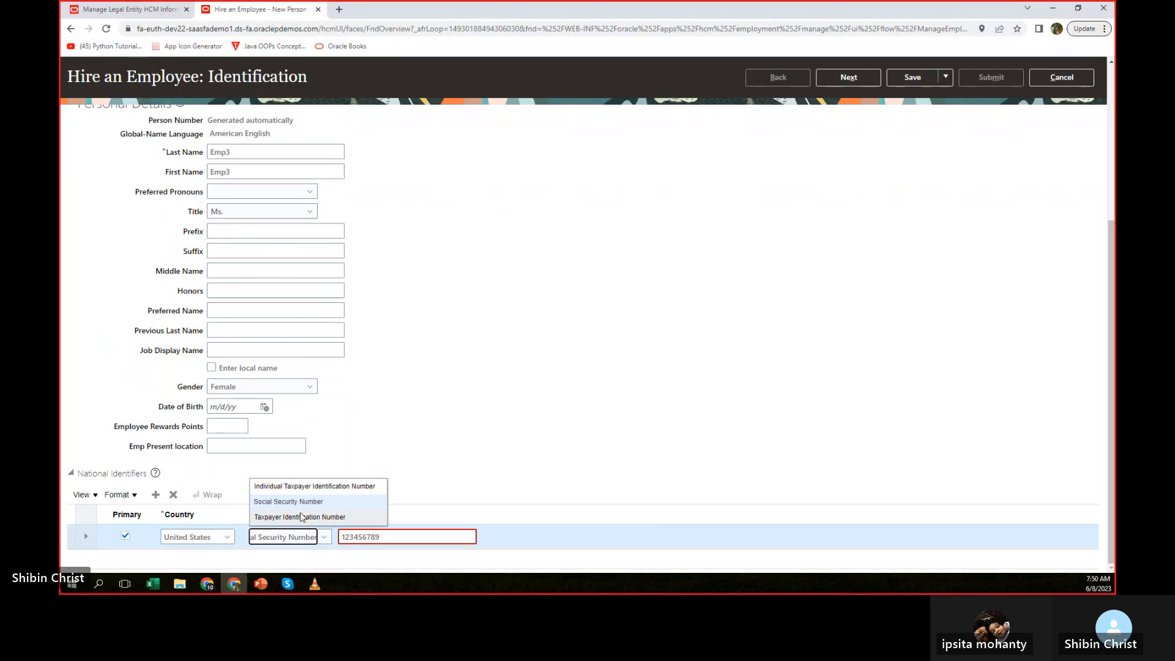
left_click(318, 488)
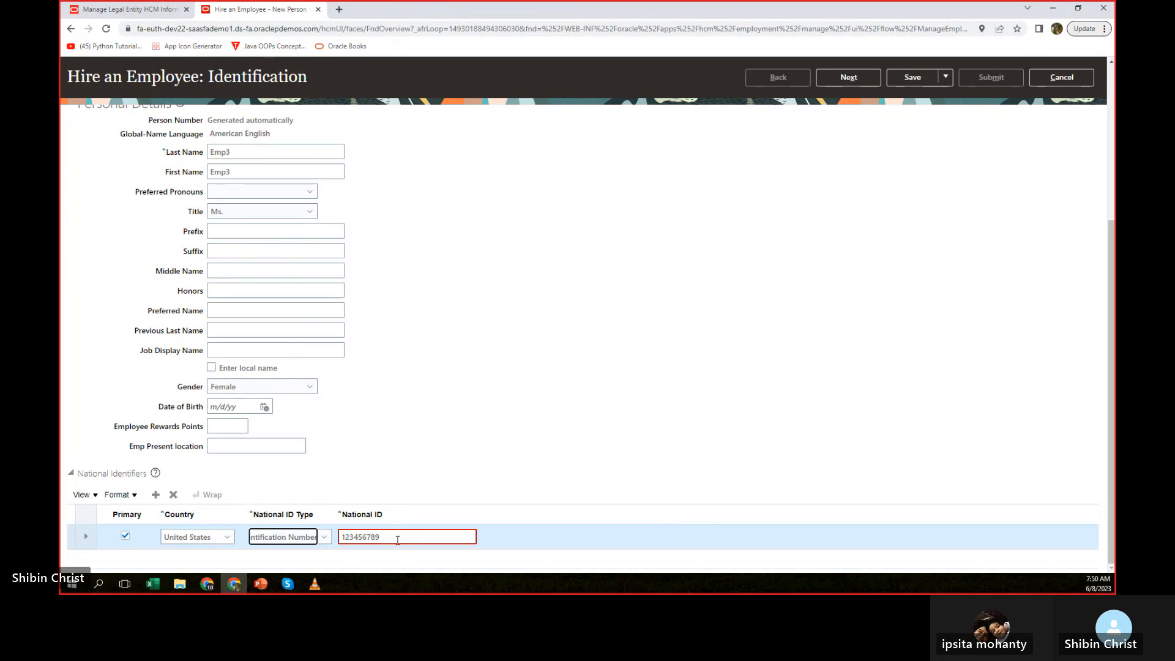
scroll(868, 330, "up", 5)
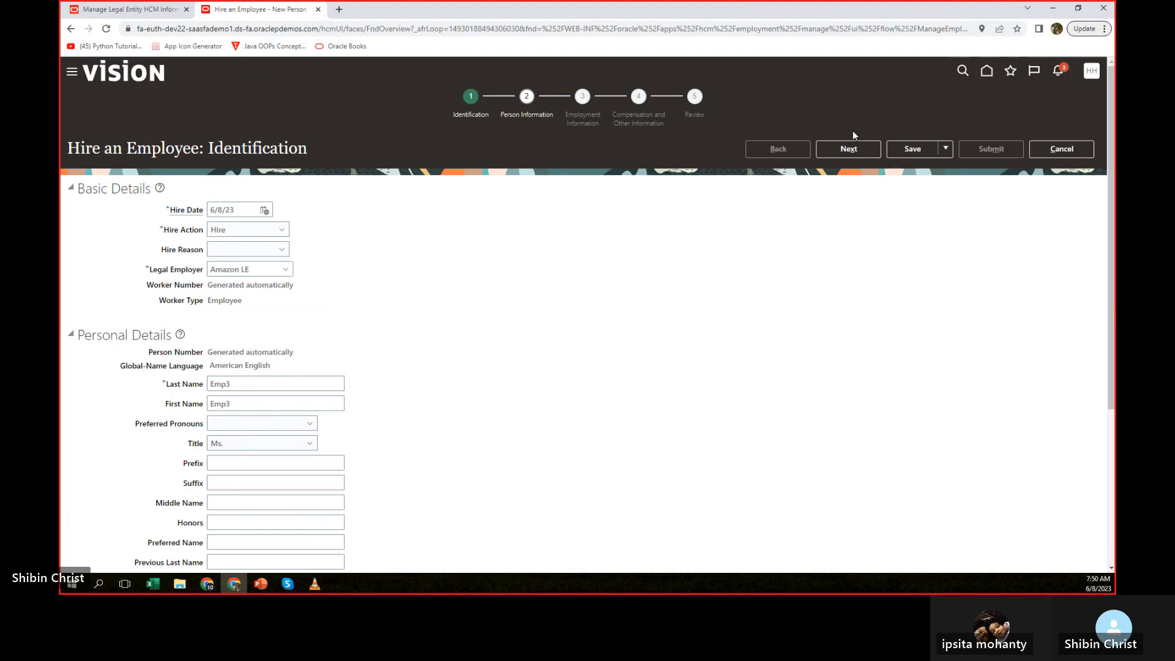
left_click(851, 153)
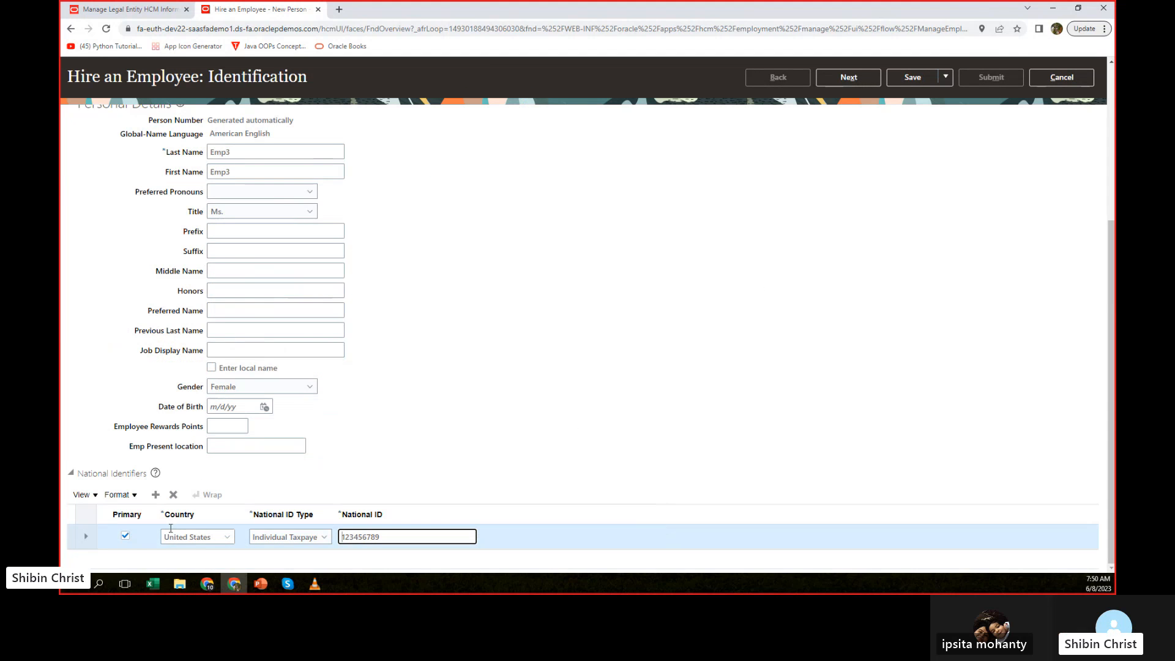
Delete the national identifier row and proceed to the Person Information stage.
left_click(173, 494)
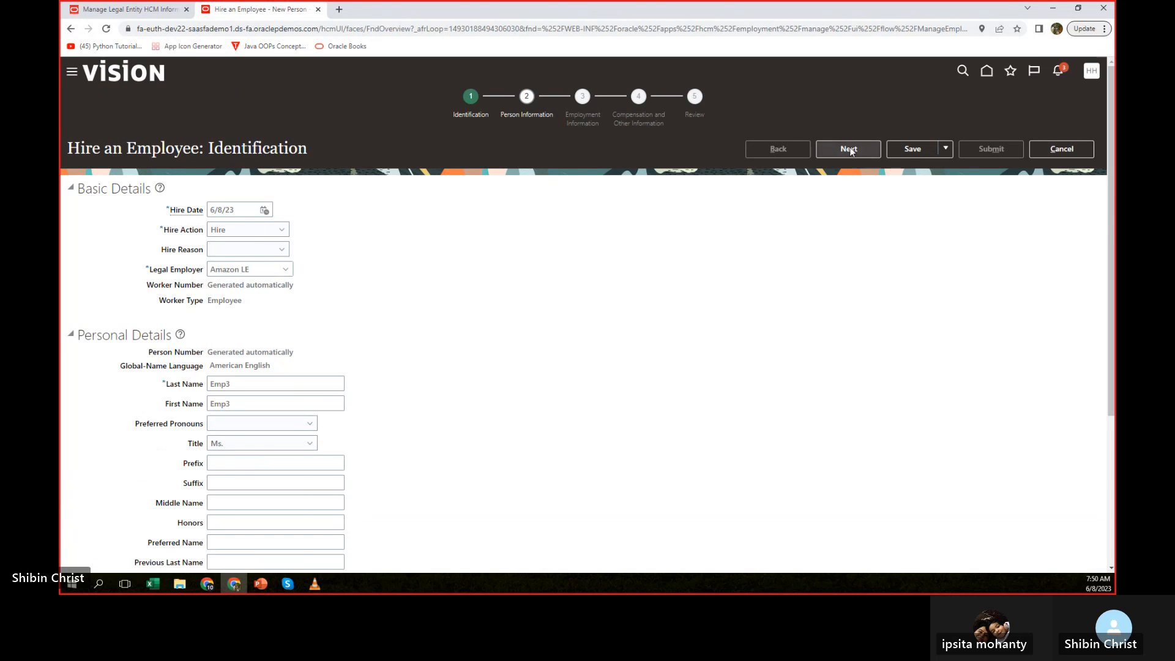
left_click(850, 150)
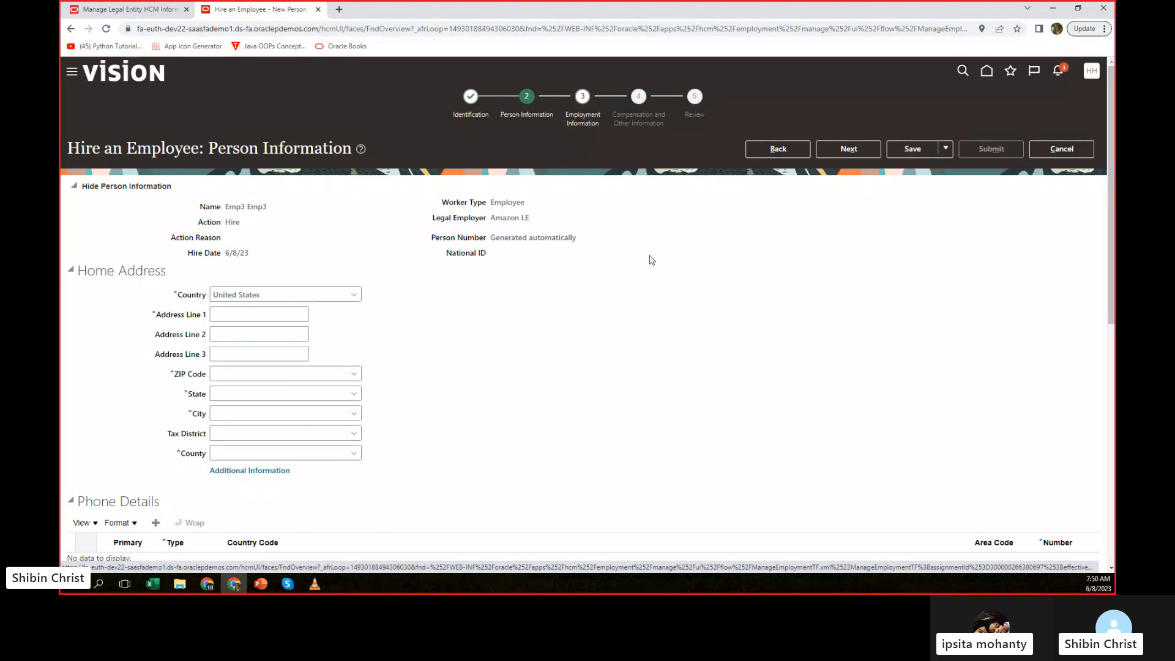
Enter "address 1" as the first line of the home address and fill in the employee's ZIP code.
left_click(249, 315)
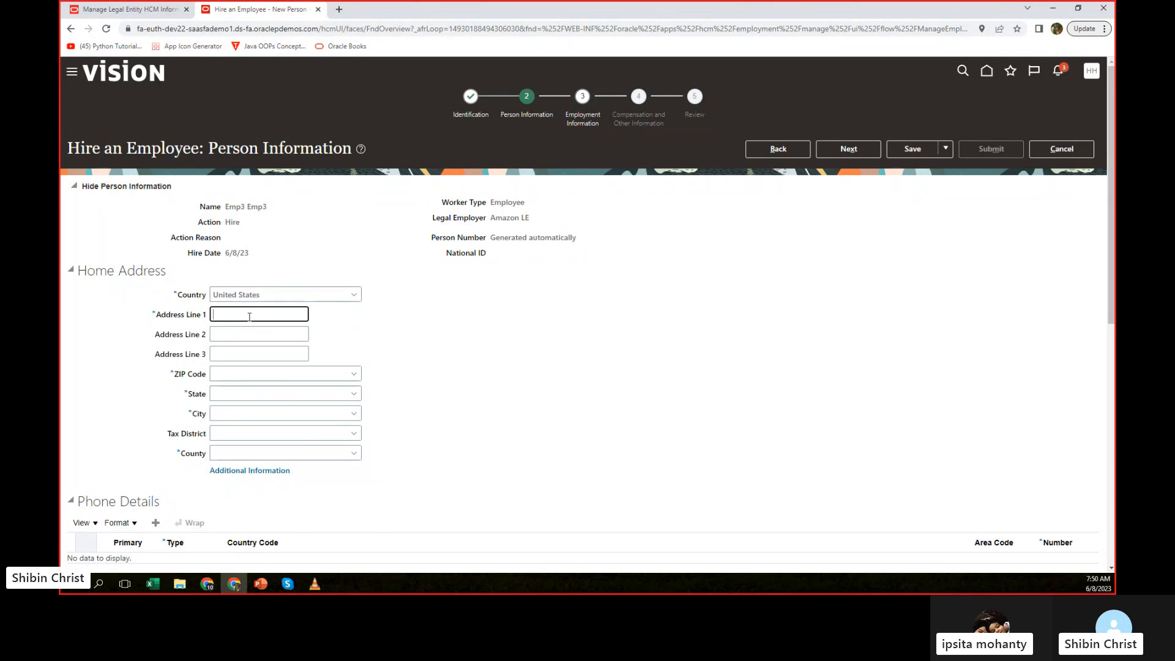
type("addr")
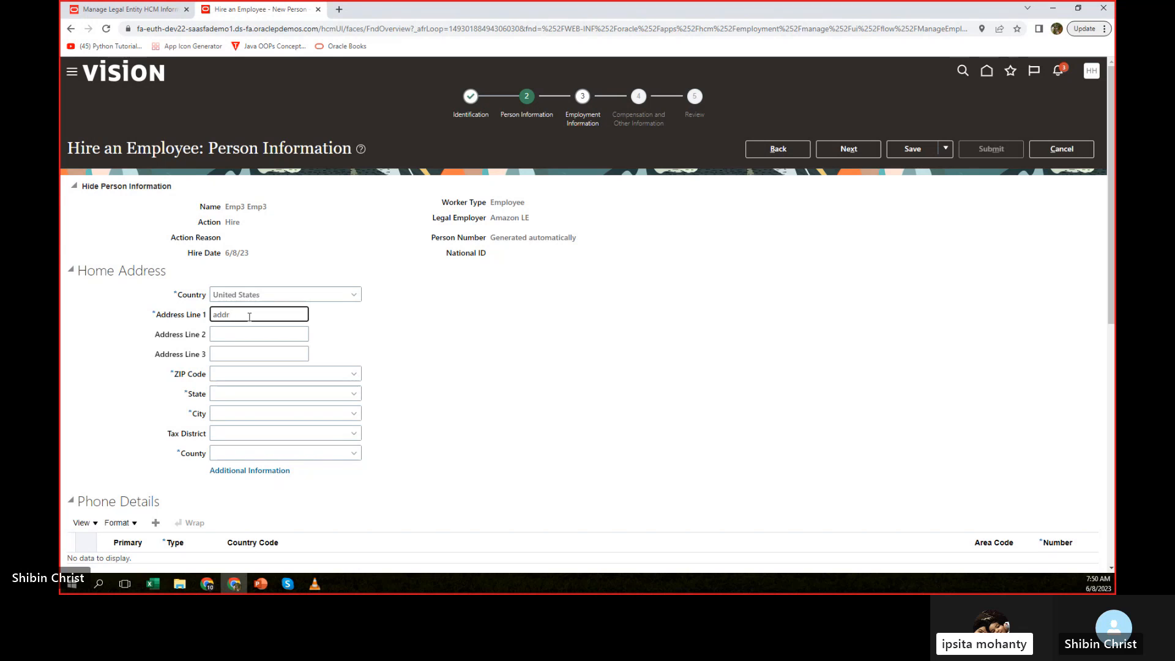
type("ess")
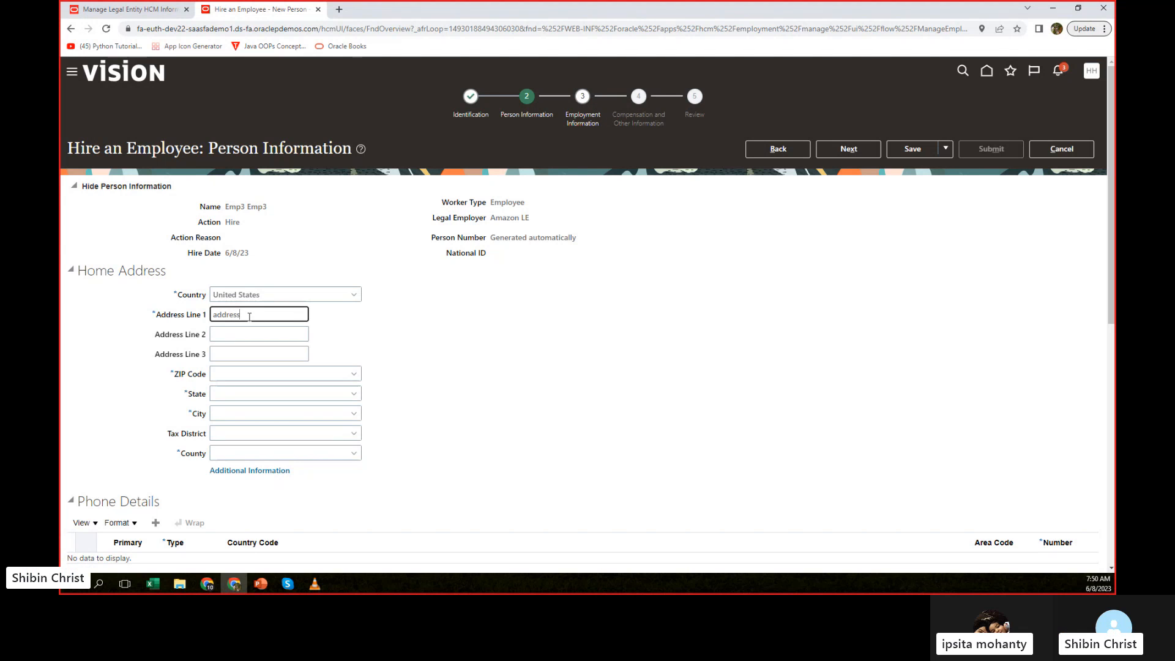
type(" 1")
left_click(232, 373)
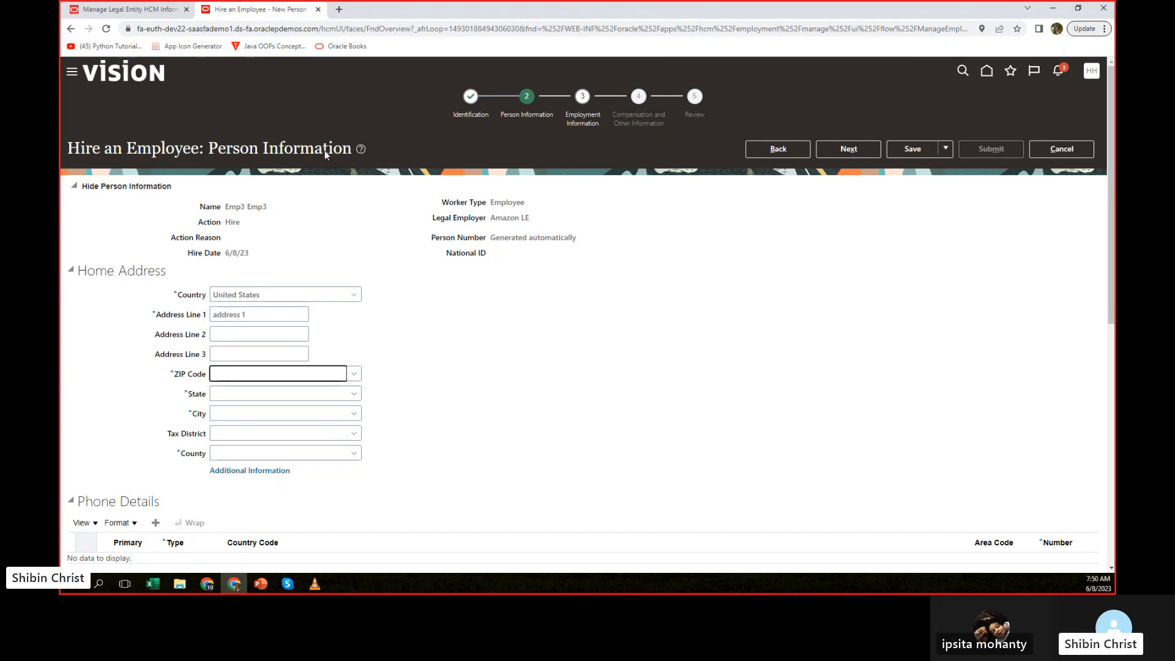
left_click(339, 10)
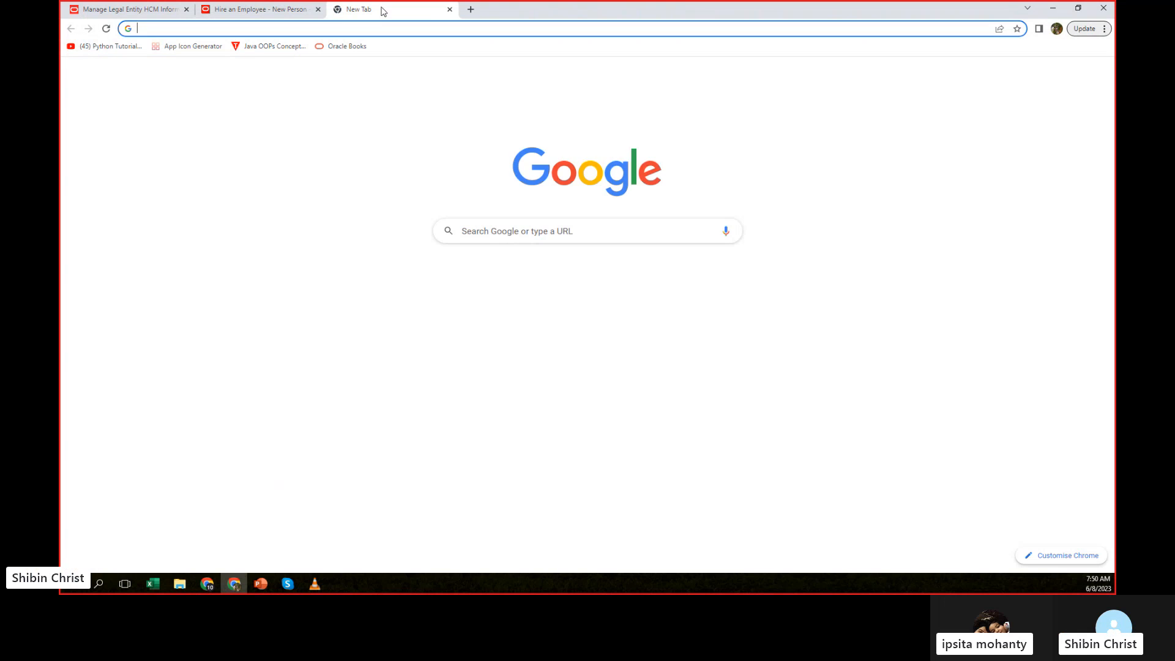
key("ctrl+w")
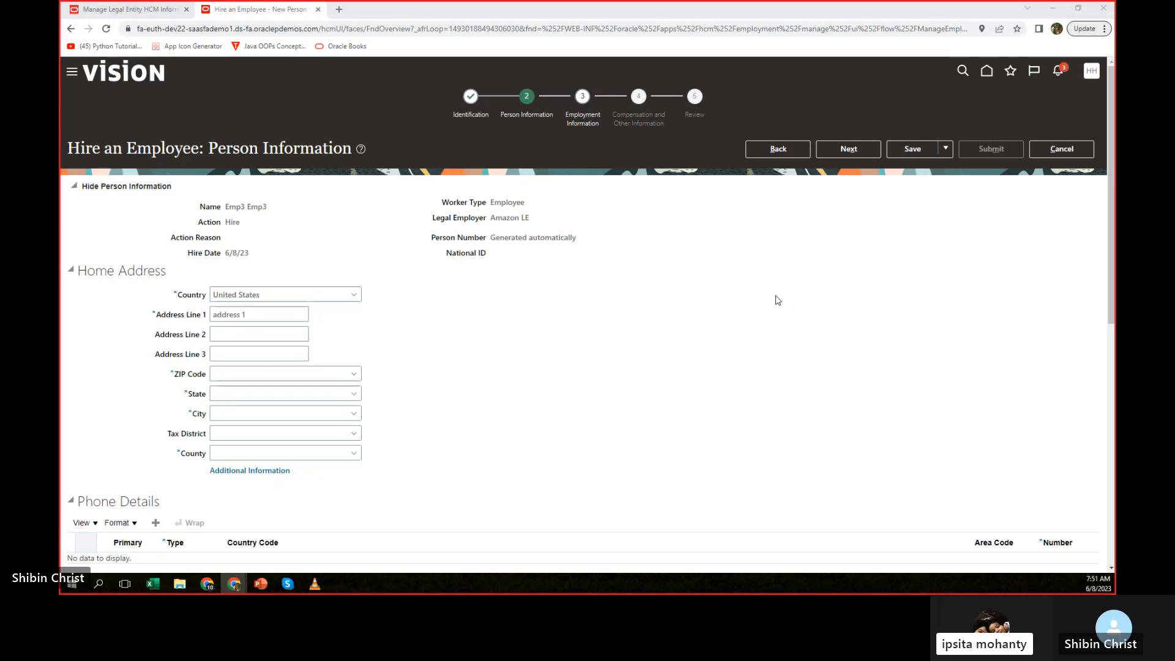
left_click(230, 372)
type("3")
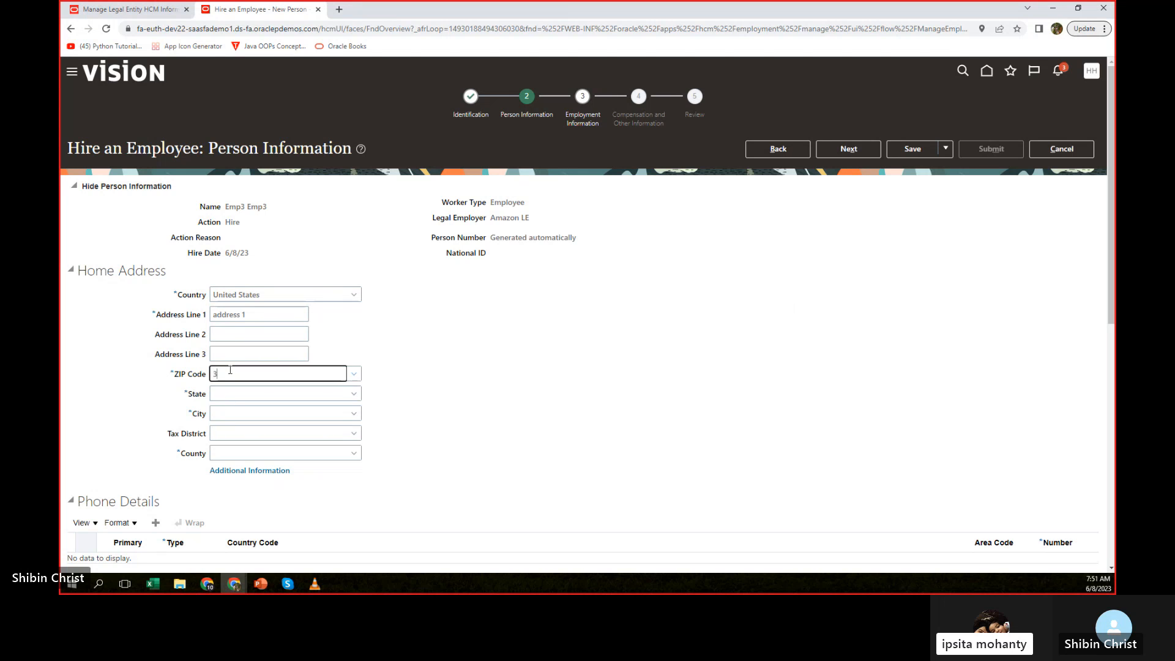
type("5004")
left_click(564, 413)
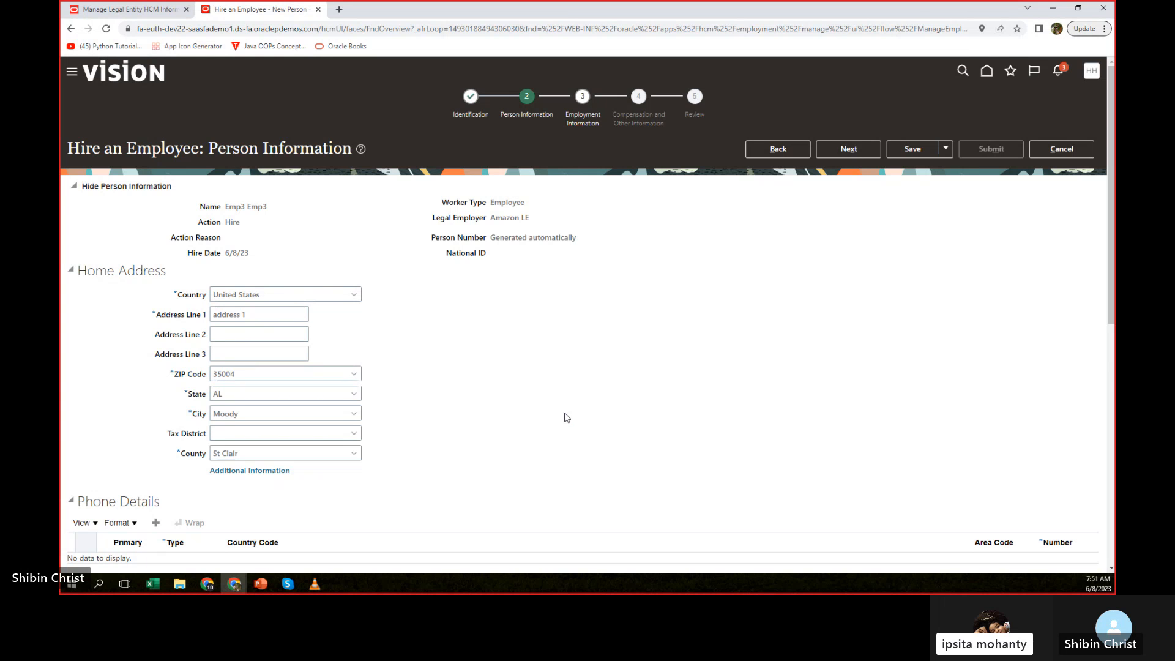
Check the remaining person information sections and proceed to the Employment Information stage.
scroll(560, 341, "down", 1)
scroll(558, 339, "down", 2)
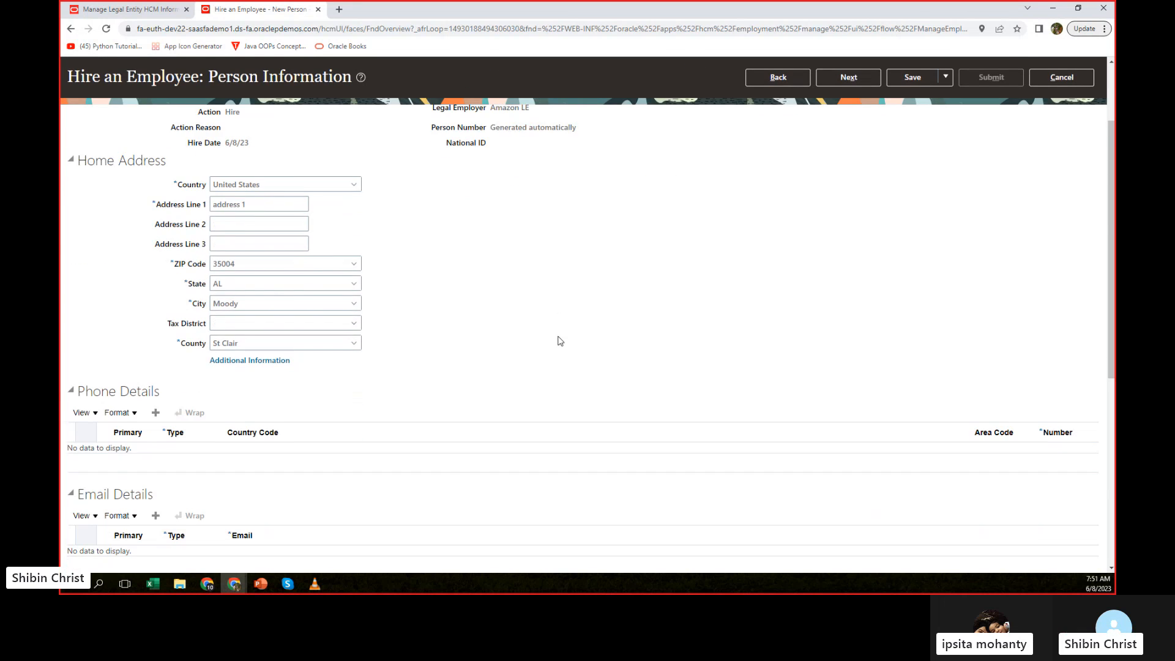
scroll(558, 338, "up", 3)
scroll(673, 423, "down", 4)
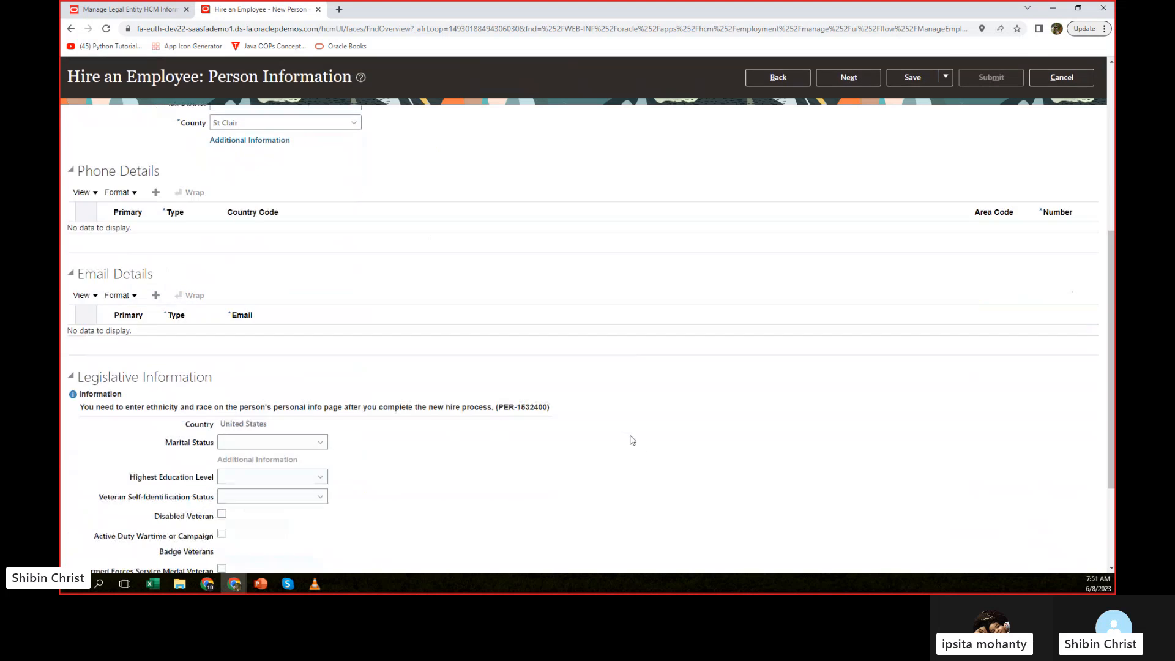
scroll(630, 438, "down", 2)
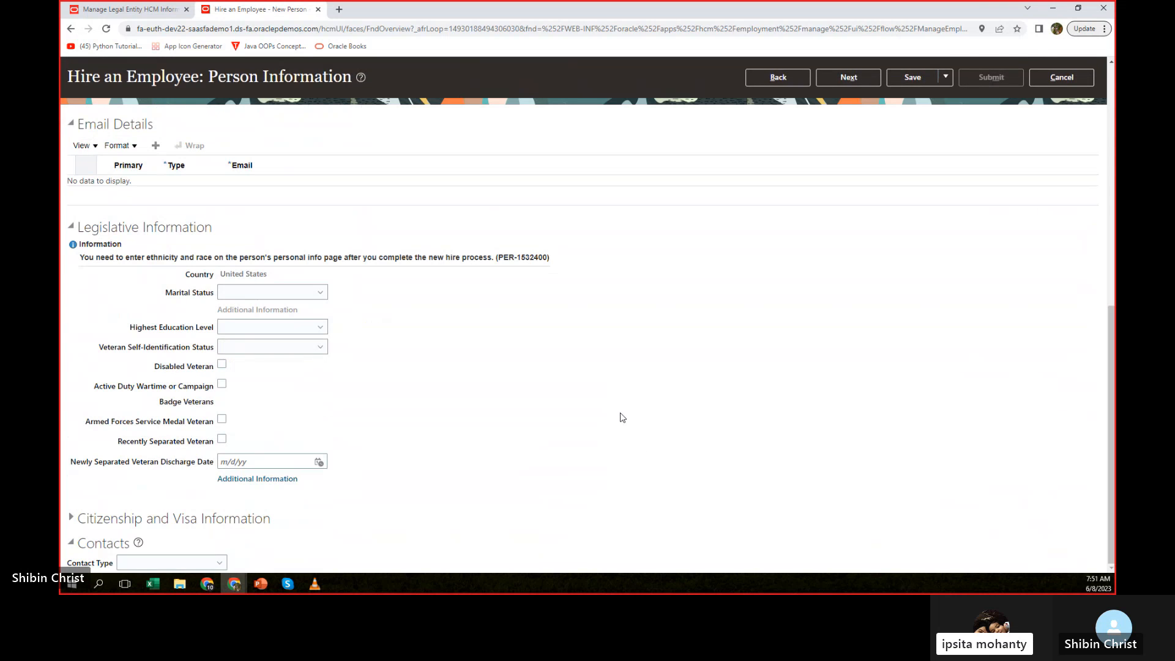
scroll(620, 416, "up", 6)
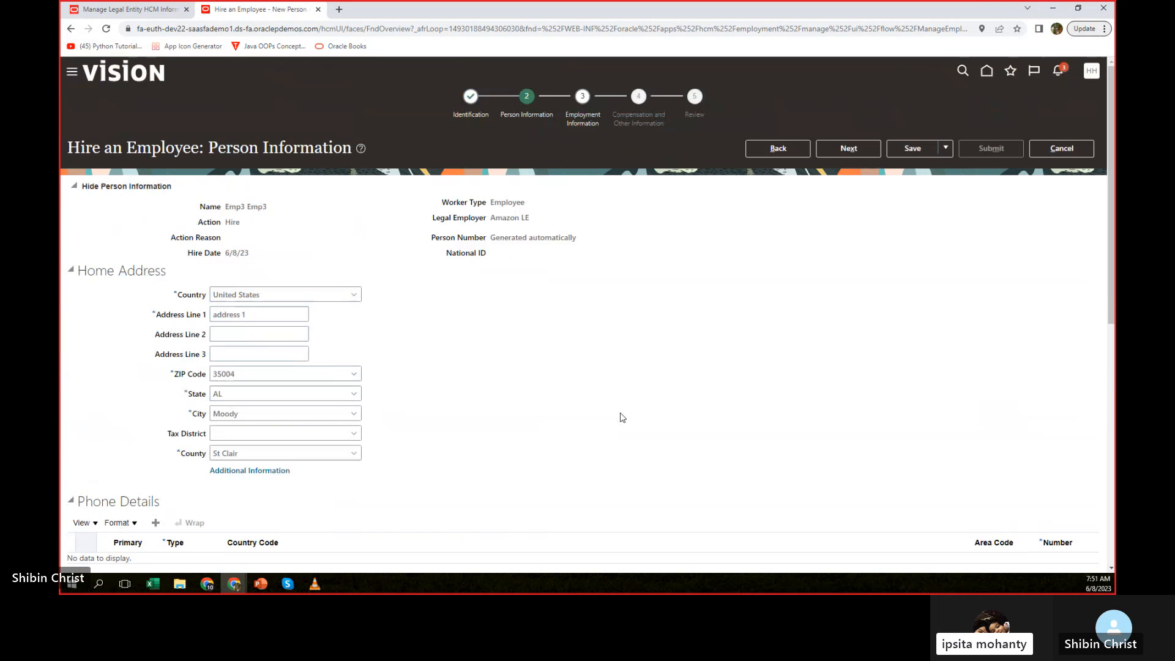
left_click(834, 150)
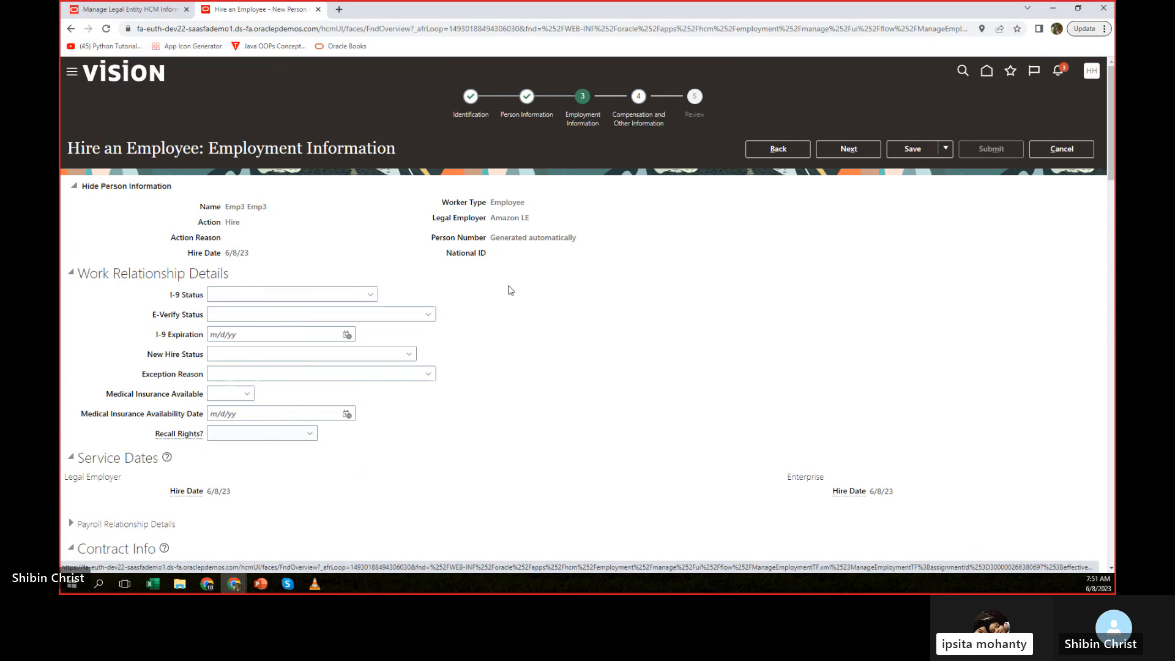
Set the assignment's business unit to Amazon BU.
scroll(744, 312, "down", 1)
scroll(744, 316, "down", 4)
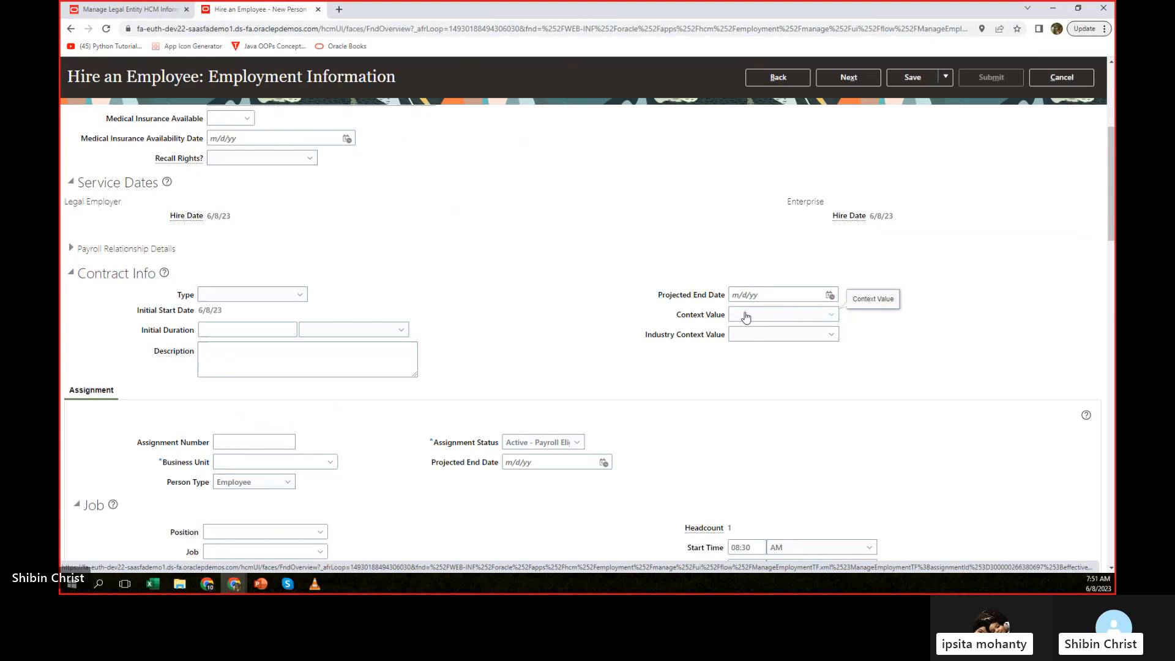
scroll(745, 315, "down", 4)
left_click(264, 188)
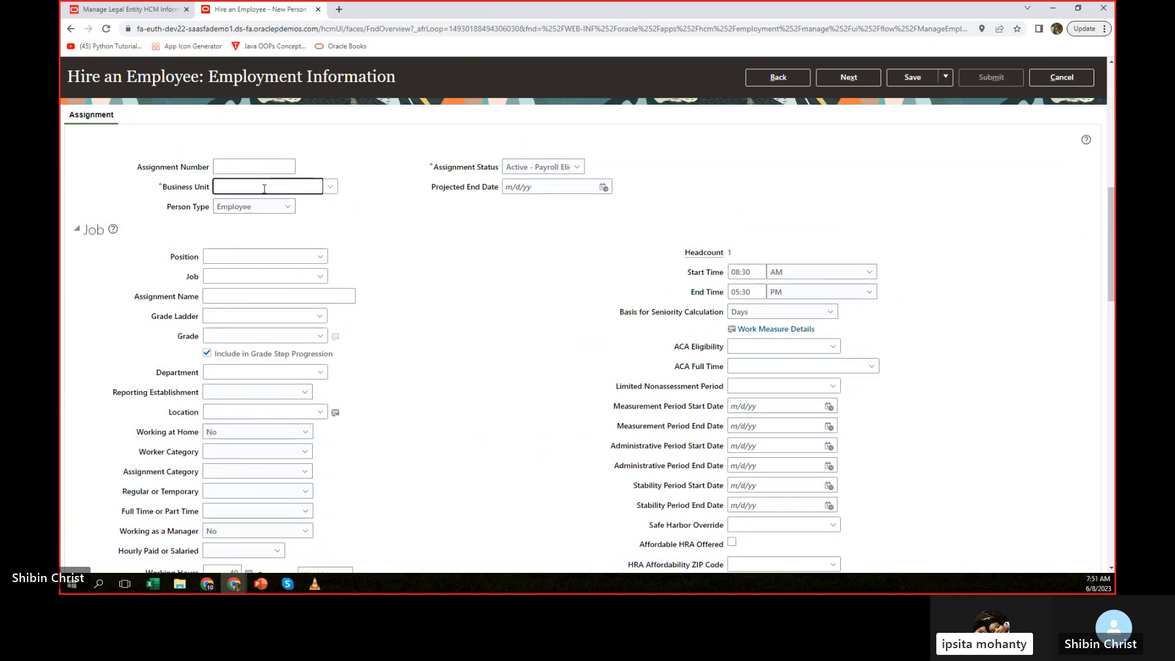
type("amazon")
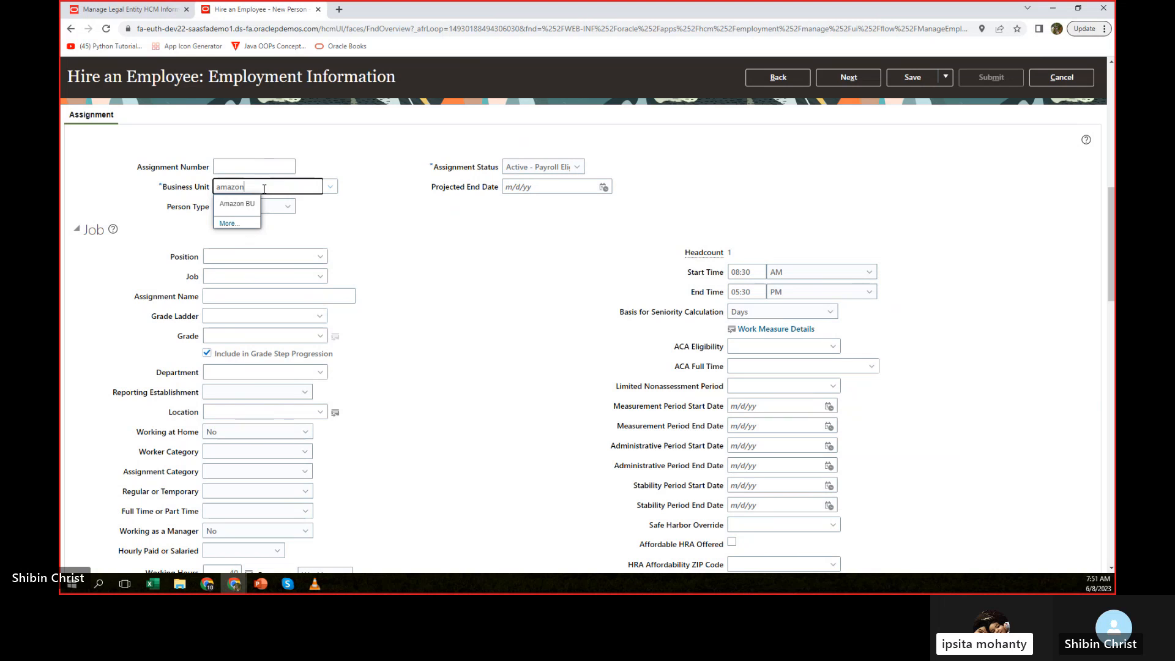
left_click(254, 204)
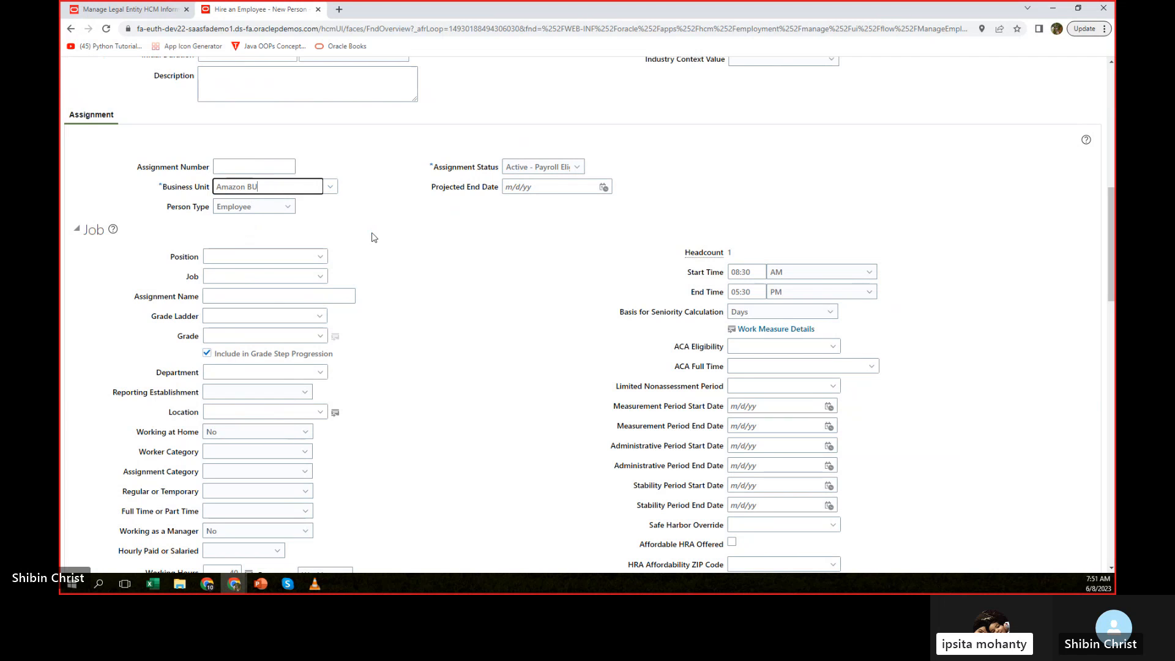
Set the position in the Job section to Amazon HR Manager and accept it despite the future incumbent.
left_click(265, 257)
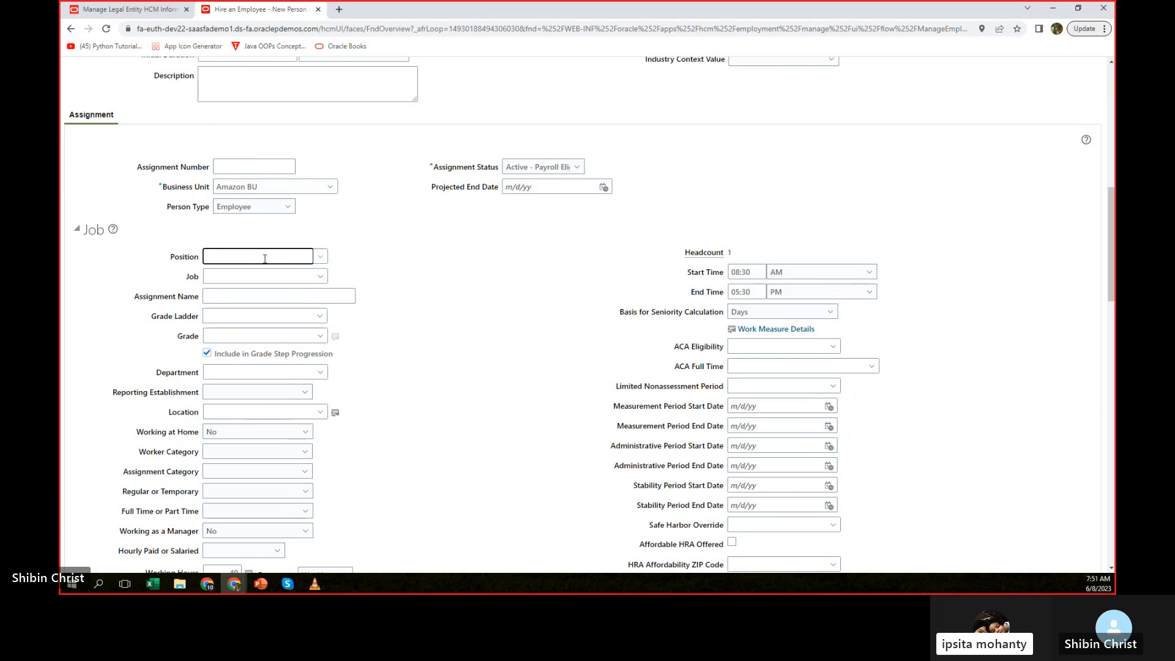
type("amazon")
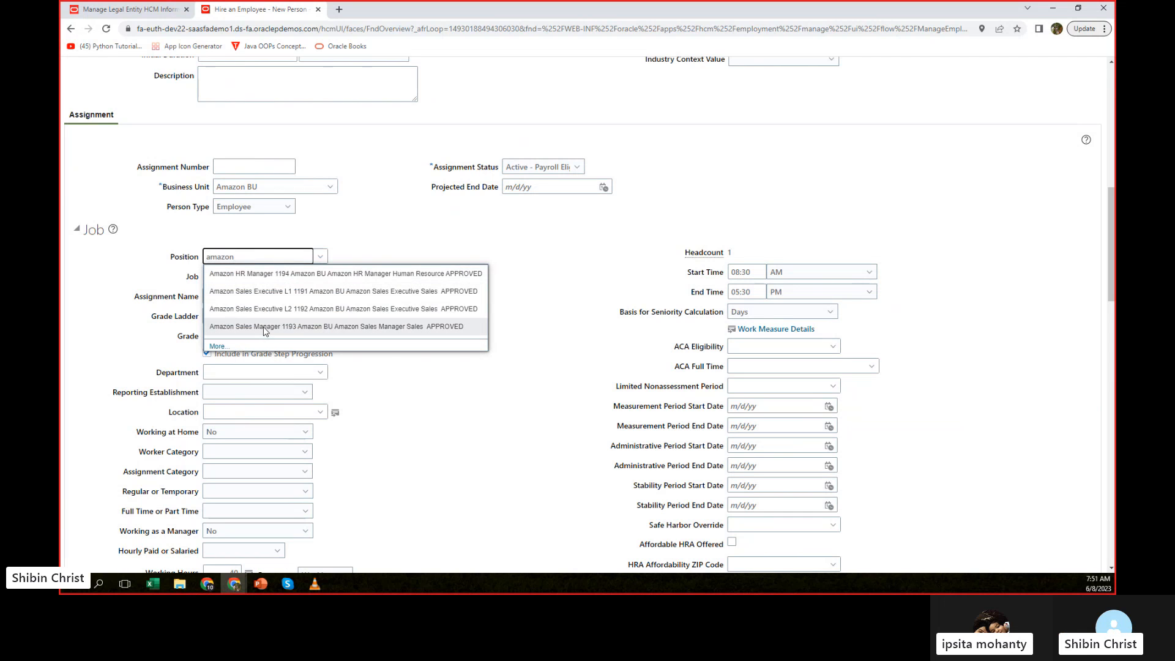
left_click(275, 274)
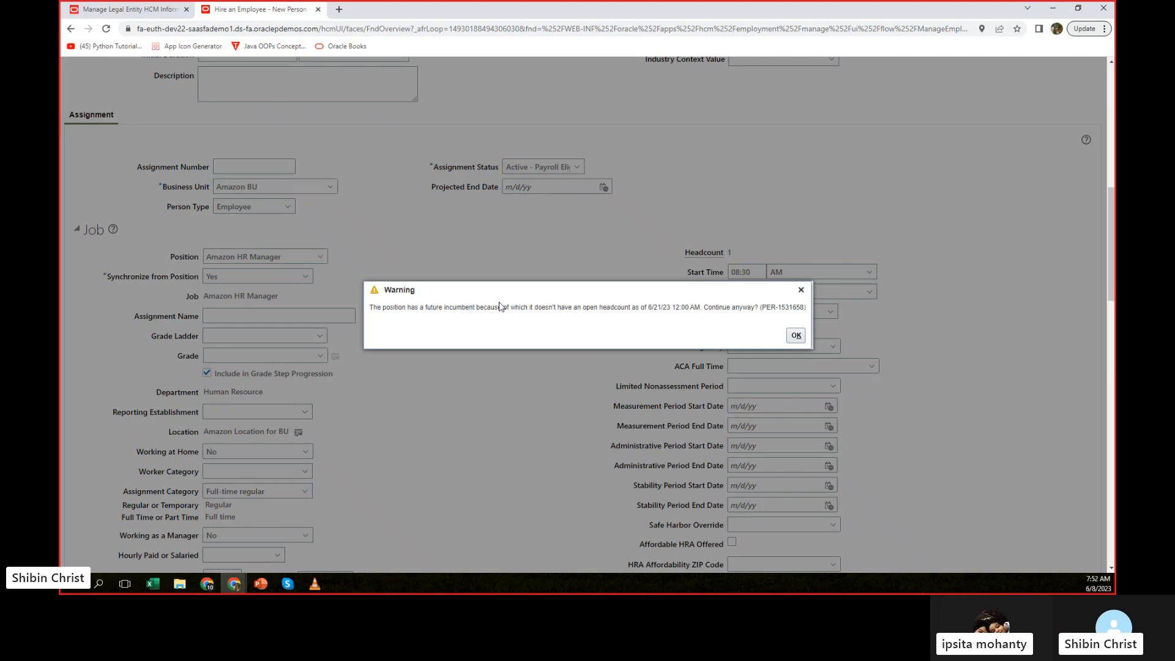
left_click(796, 335)
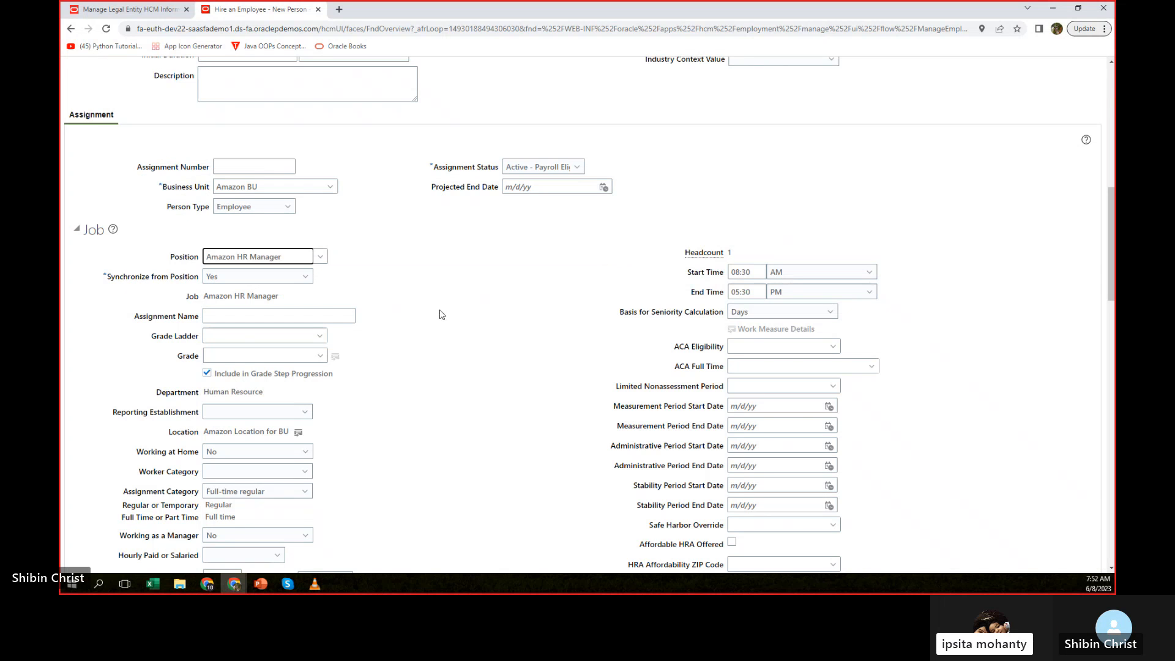
Proceed past the compensation stage without salary details to the review, and submit the hire request.
scroll(537, 273, "down", 2)
scroll(537, 274, "down", 6)
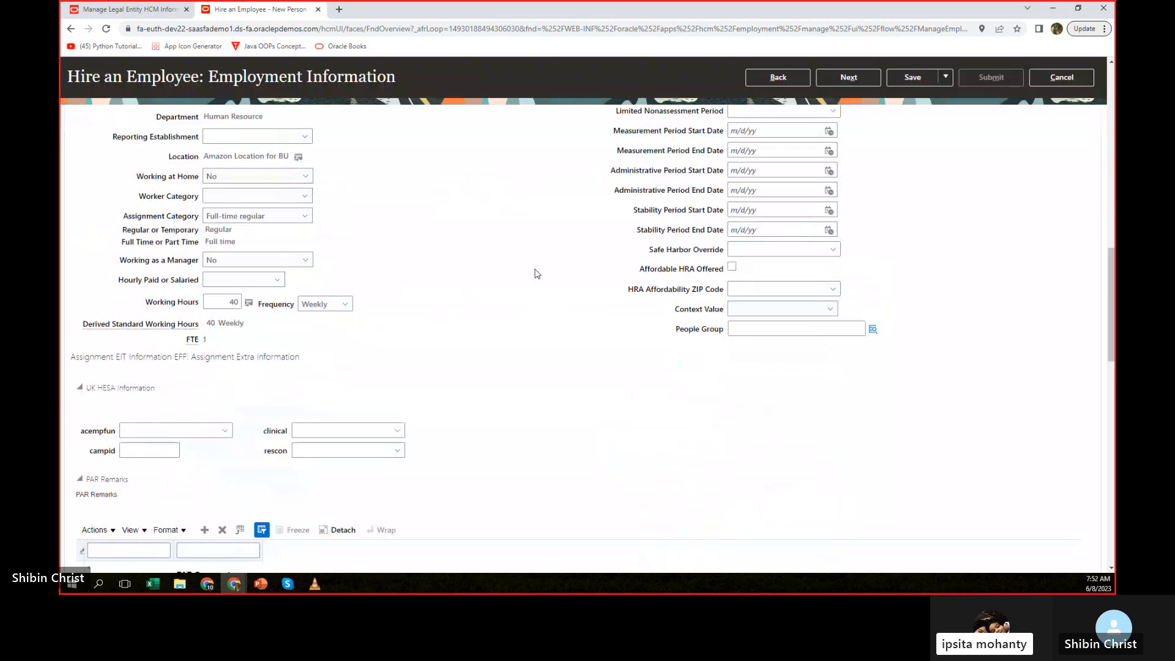
scroll(537, 273, "up", 10)
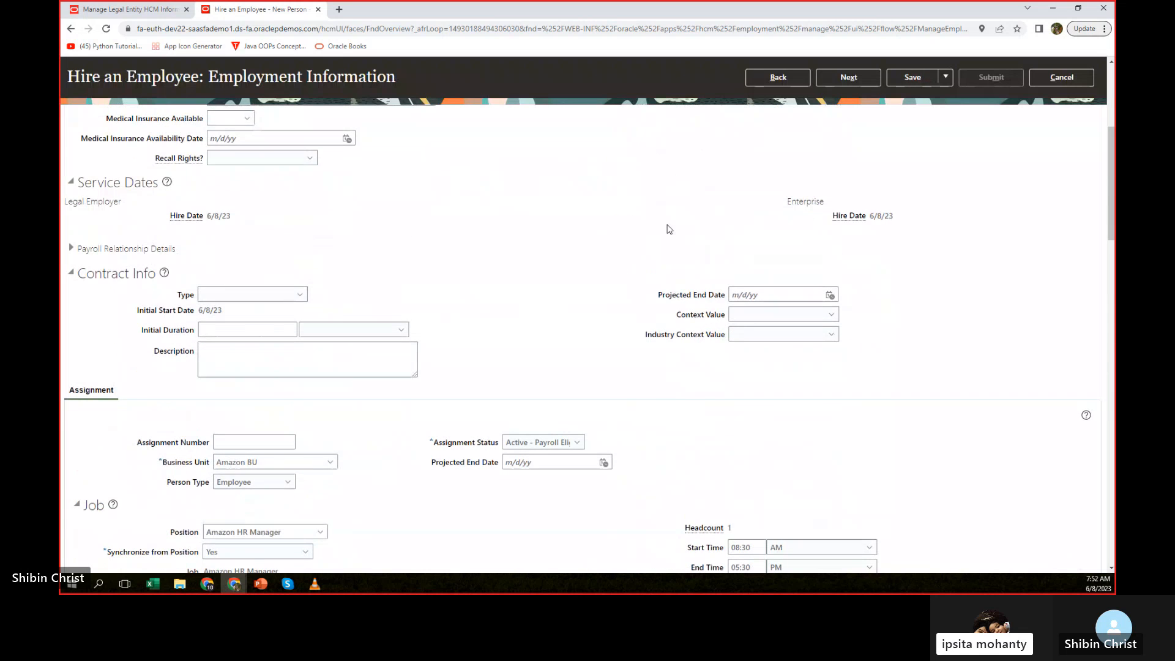
left_click(847, 78)
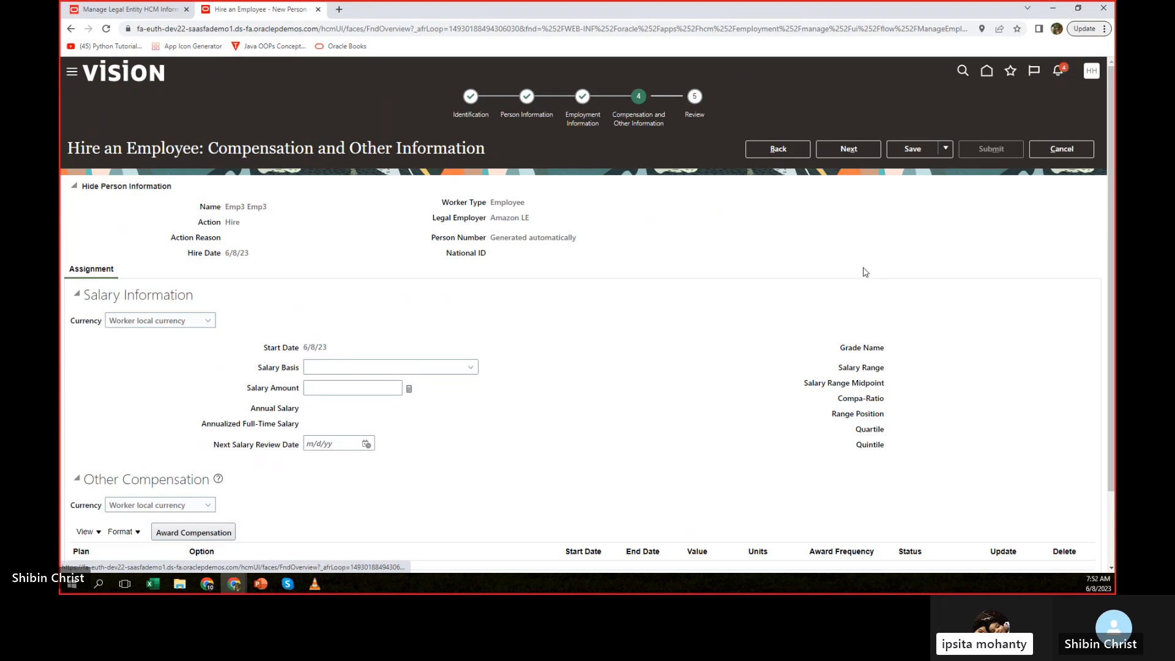
left_click(842, 150)
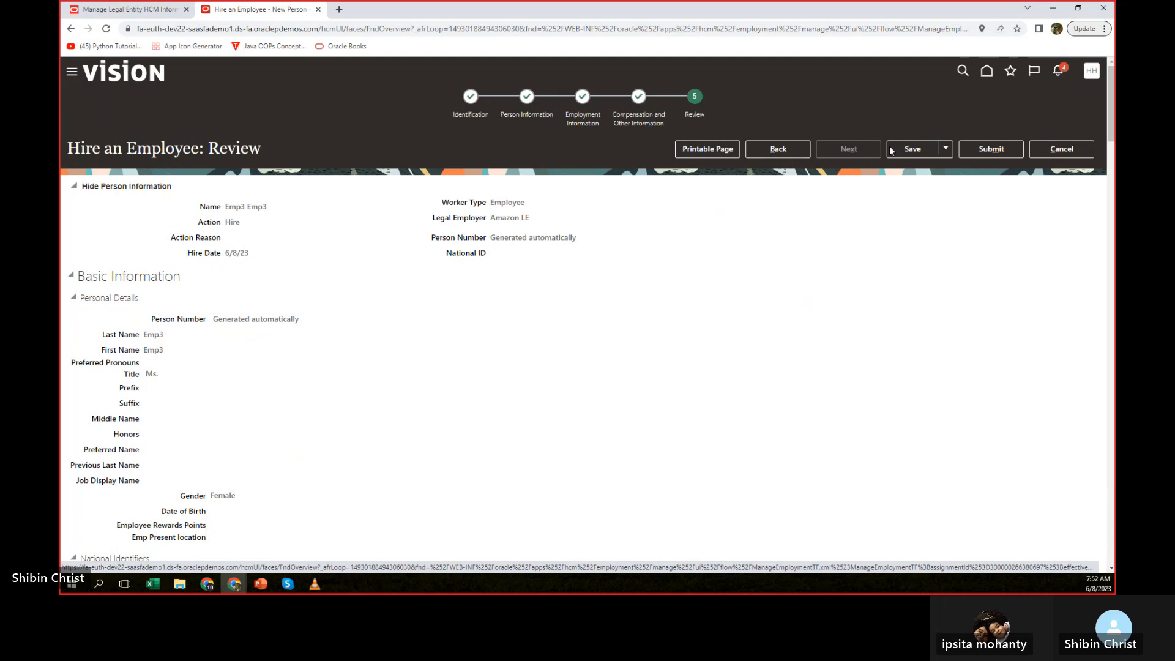
left_click(990, 149)
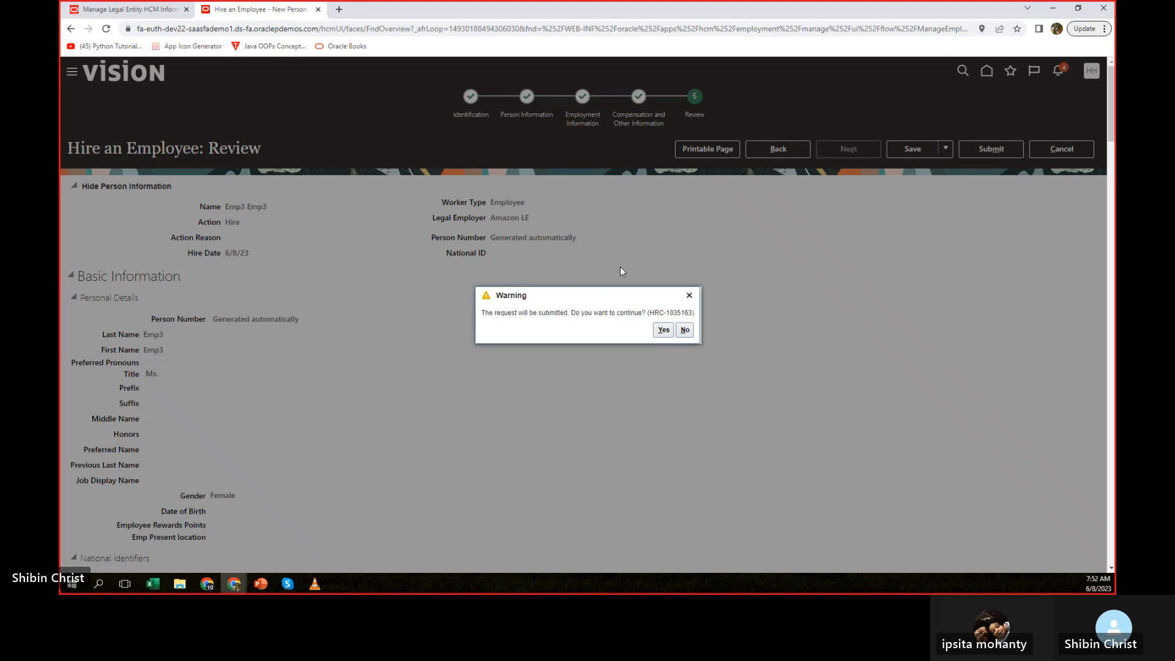
left_click(663, 331)
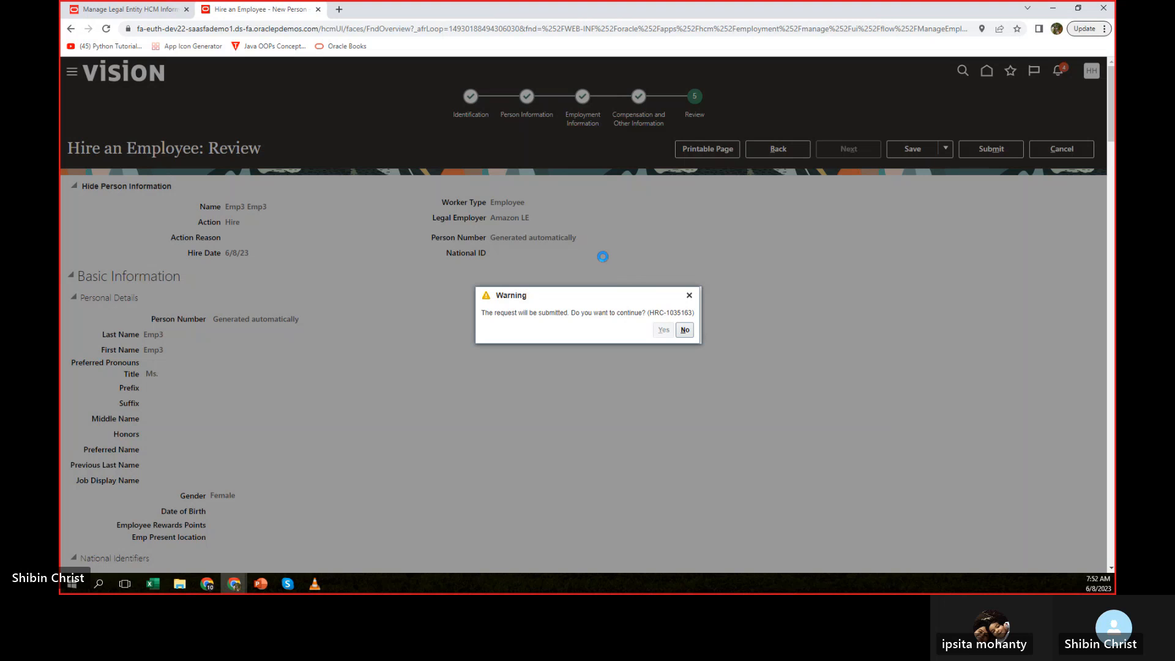
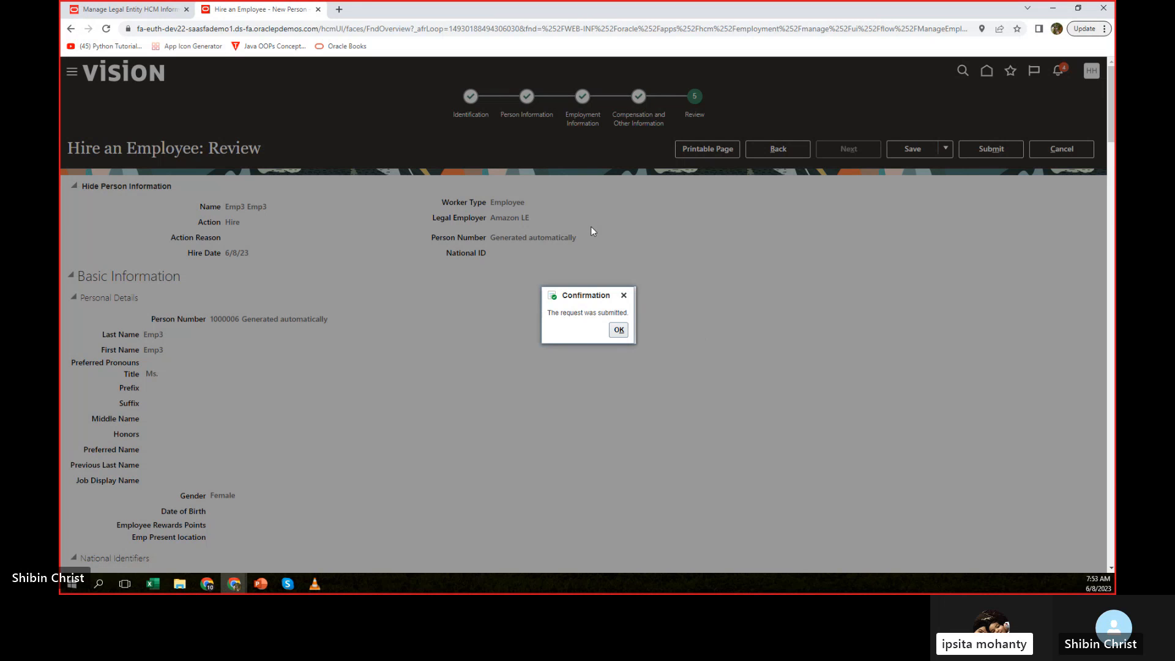
Acknowledge the hire submission and go to the Person Management search under My Client Groups.
left_click(618, 331)
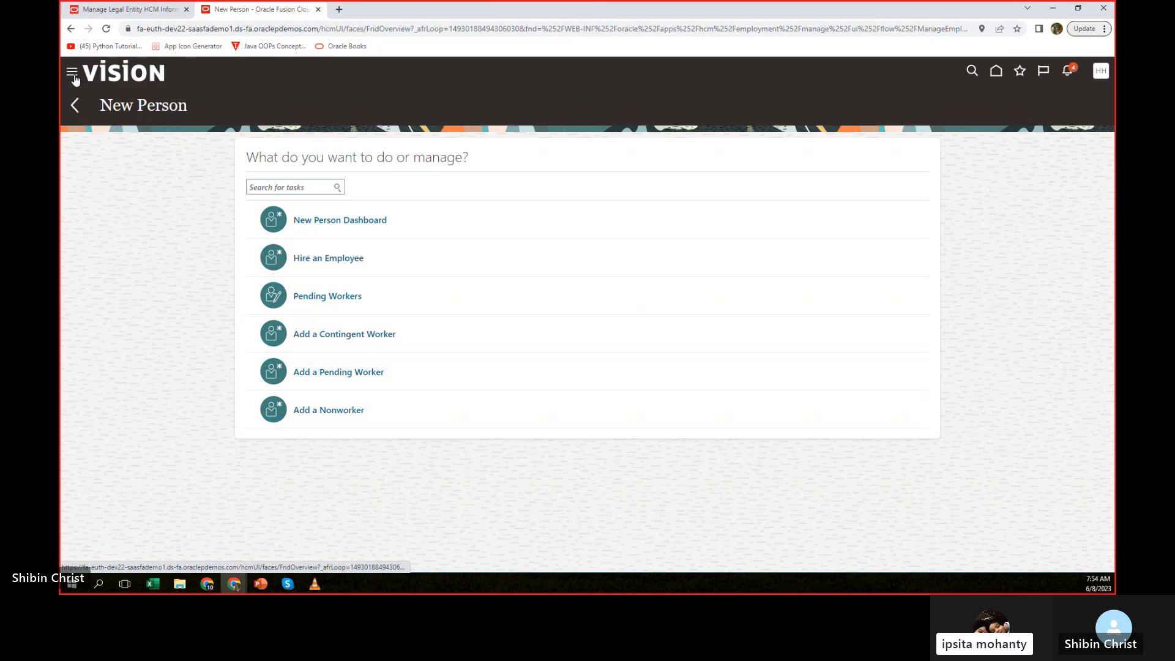
left_click(73, 74)
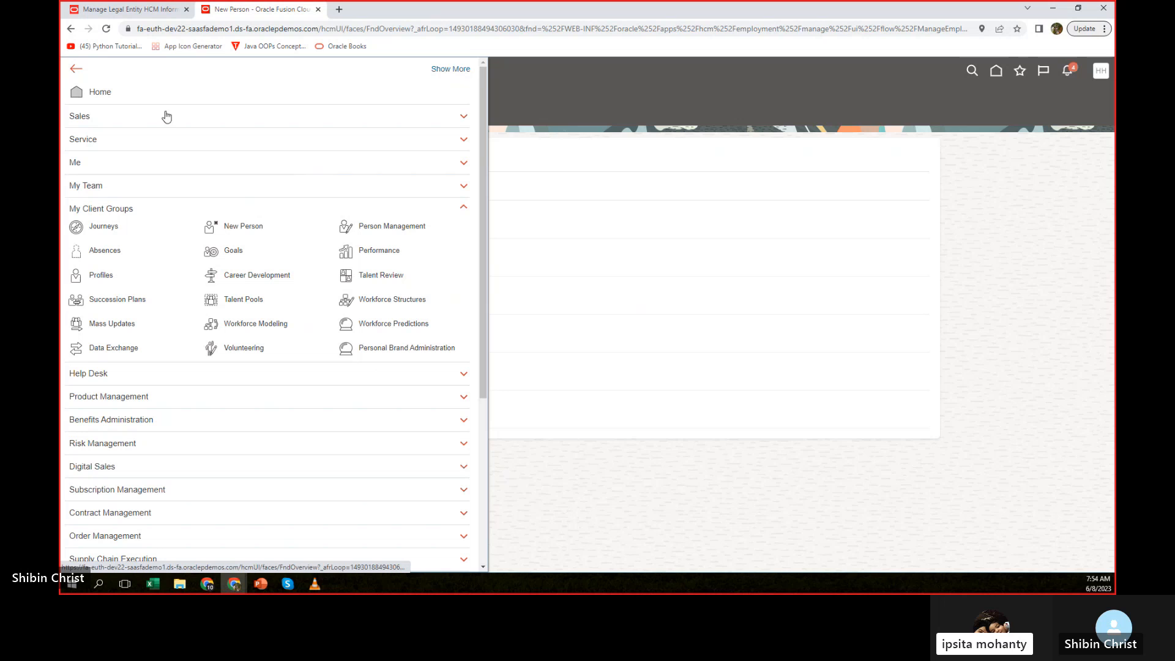
left_click(413, 227)
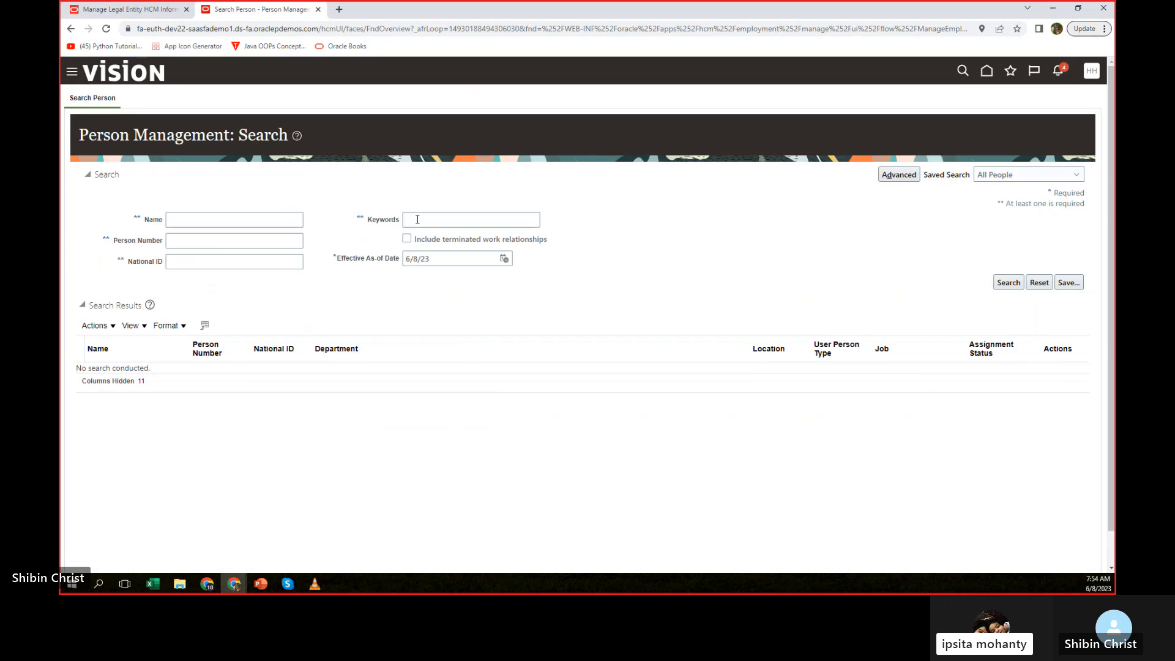
Search for the person named emp3 and open the matching employee's employment record.
left_click(226, 221)
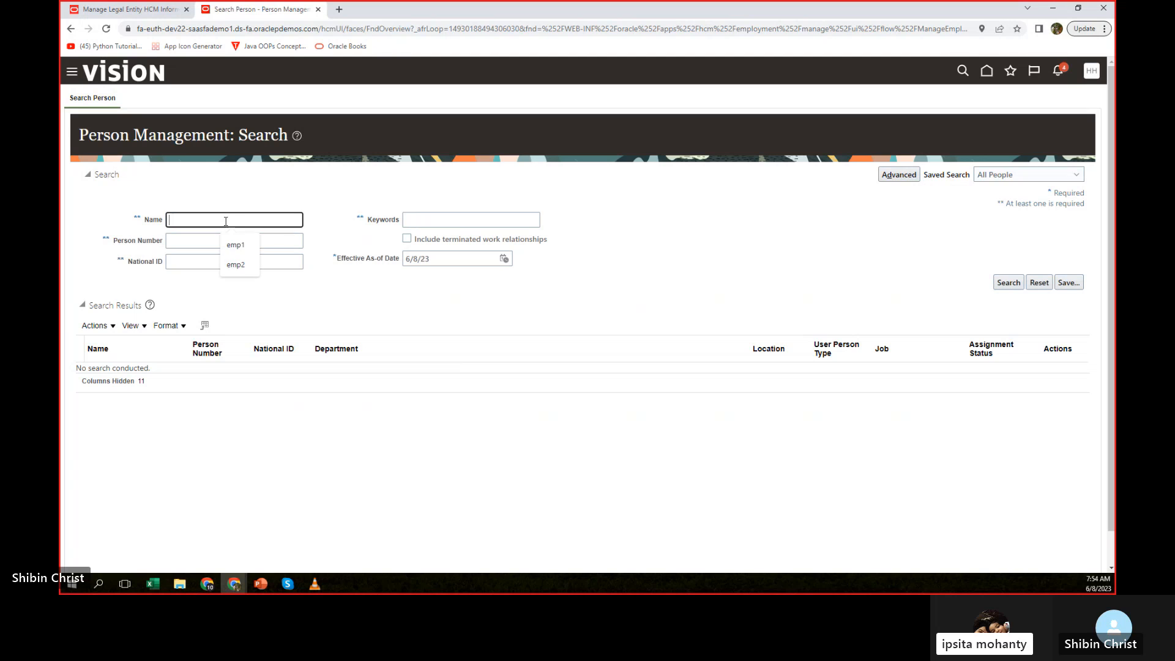
left_click(236, 245)
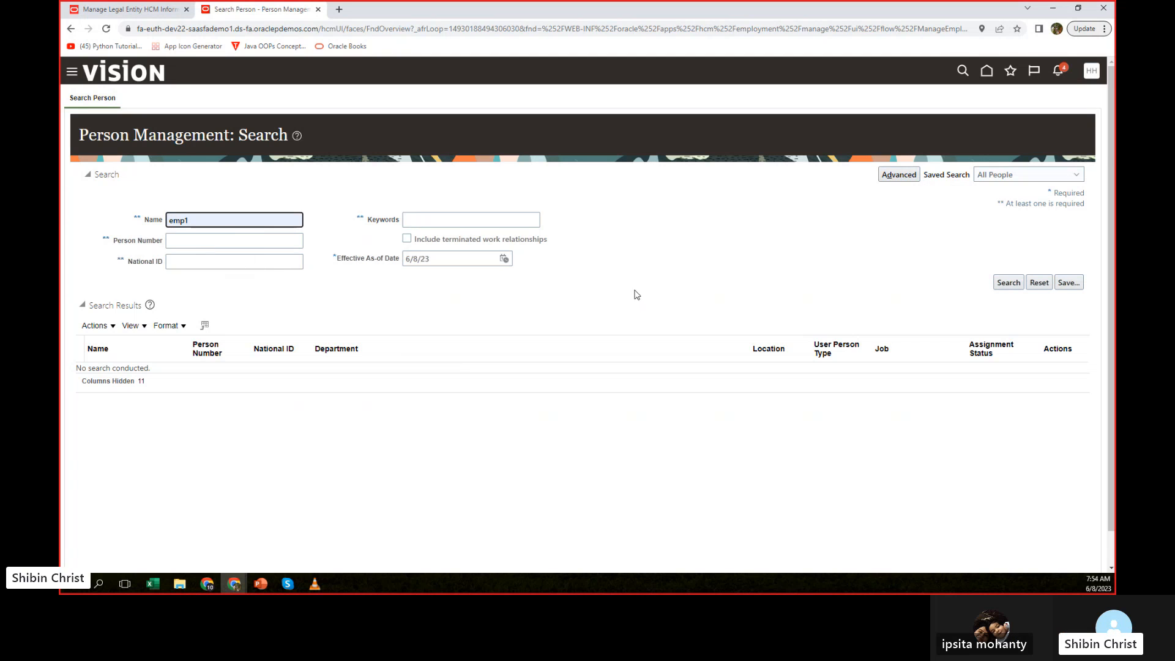
key("BackSpace")
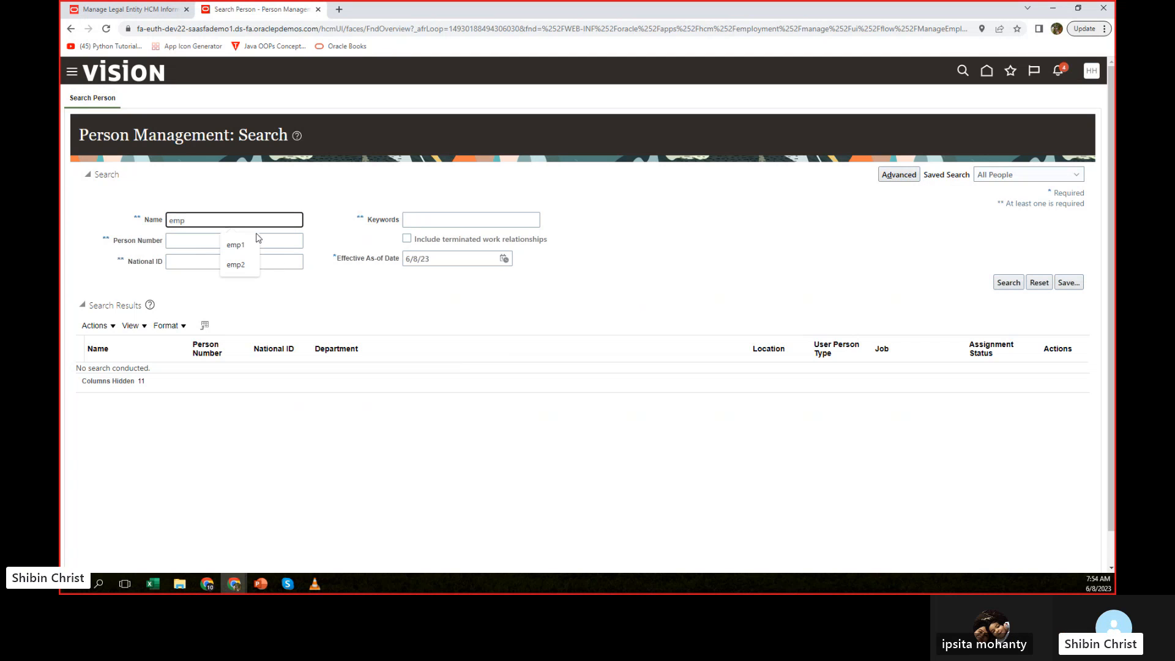
key("Return")
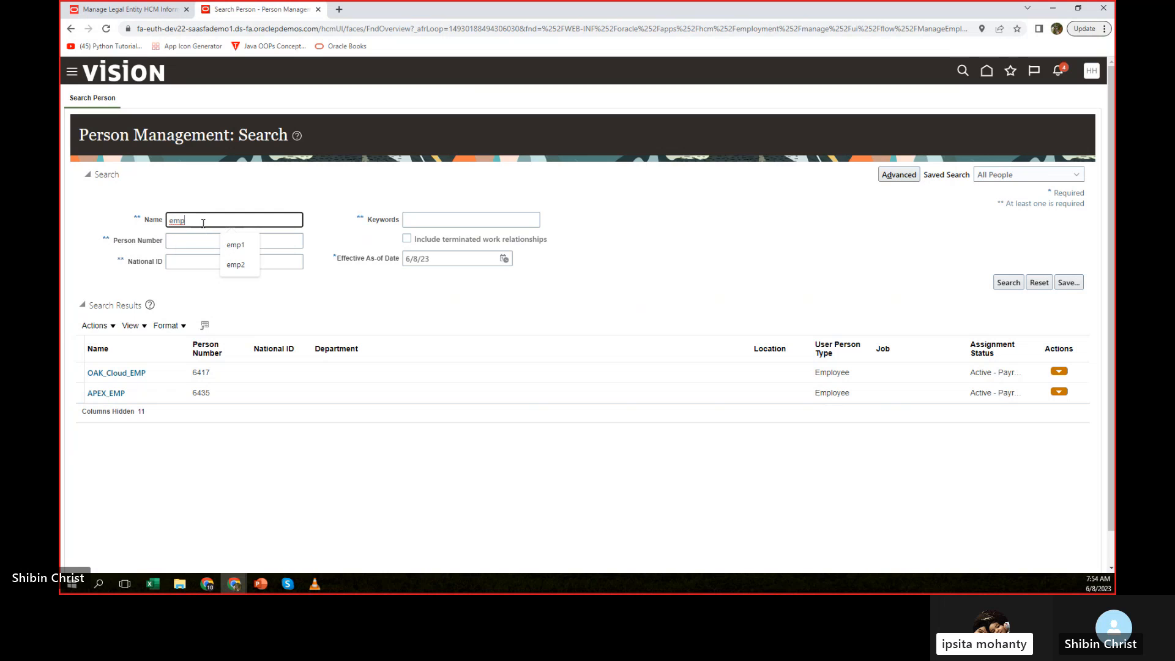
left_click(1009, 283)
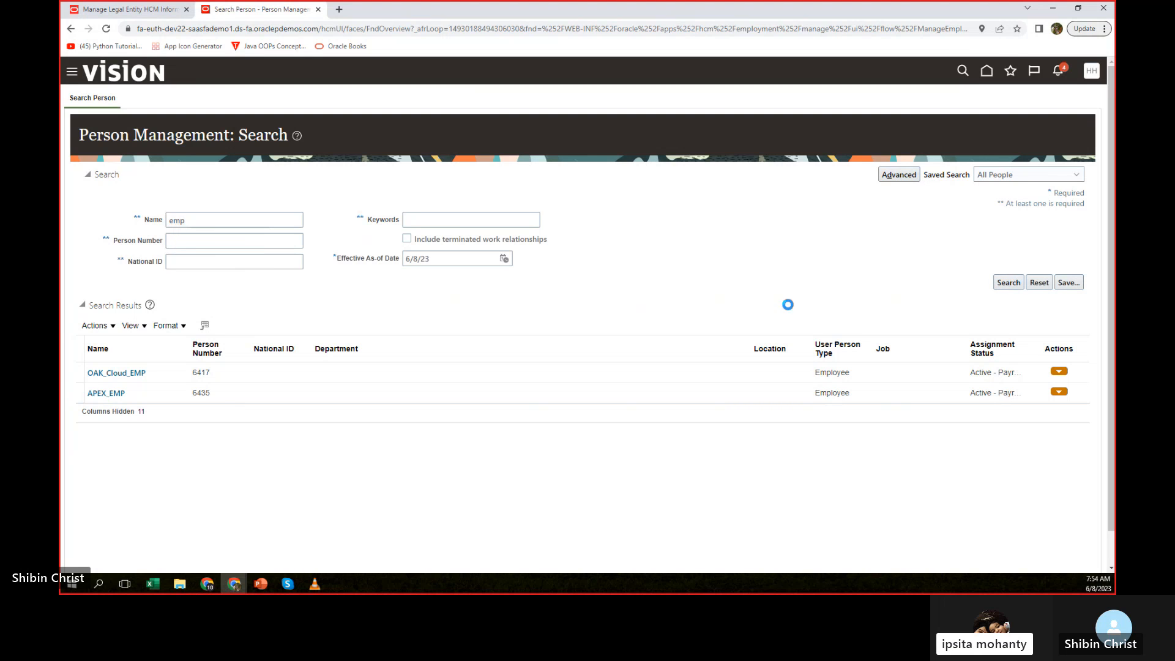
left_click(209, 220)
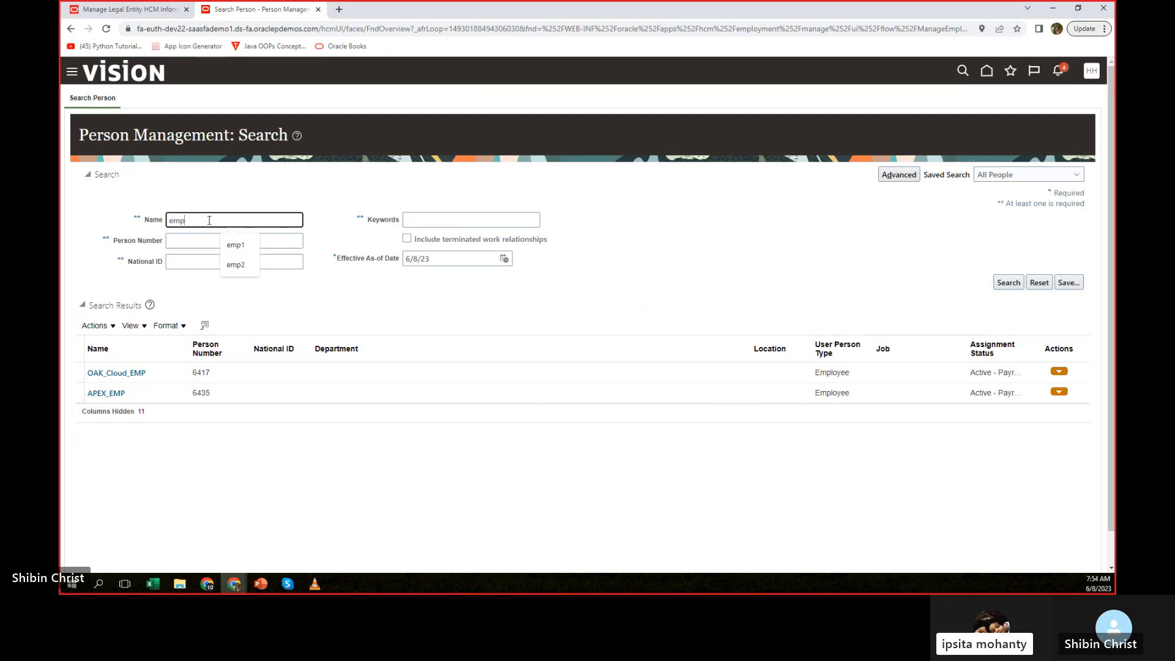
type("3")
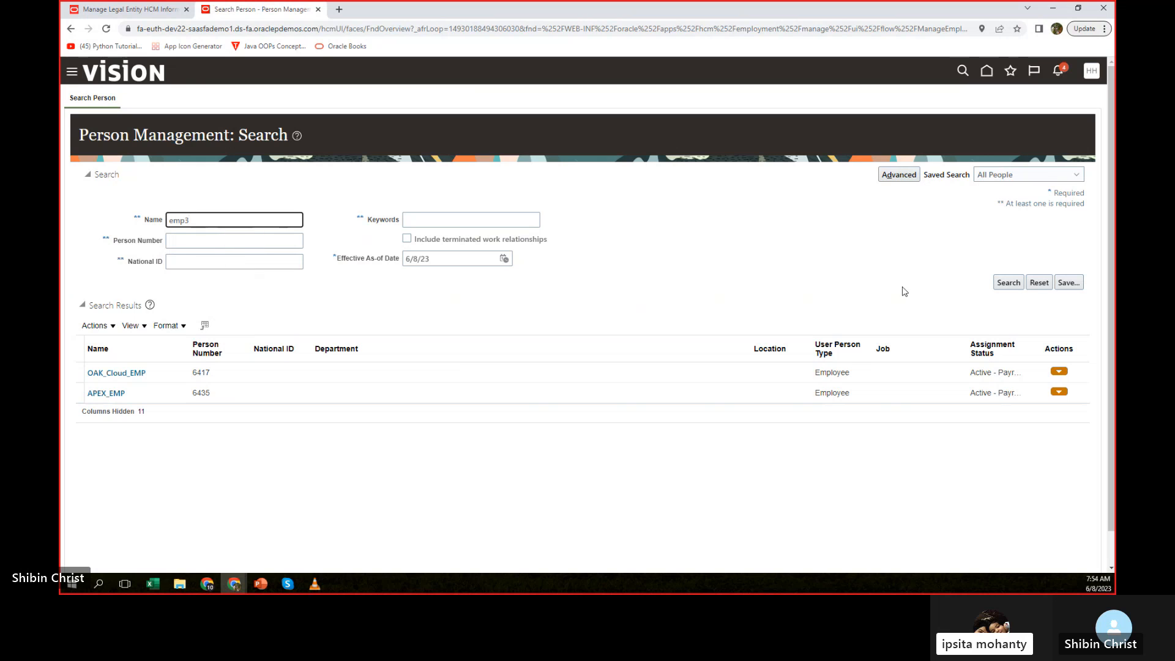
left_click(1008, 284)
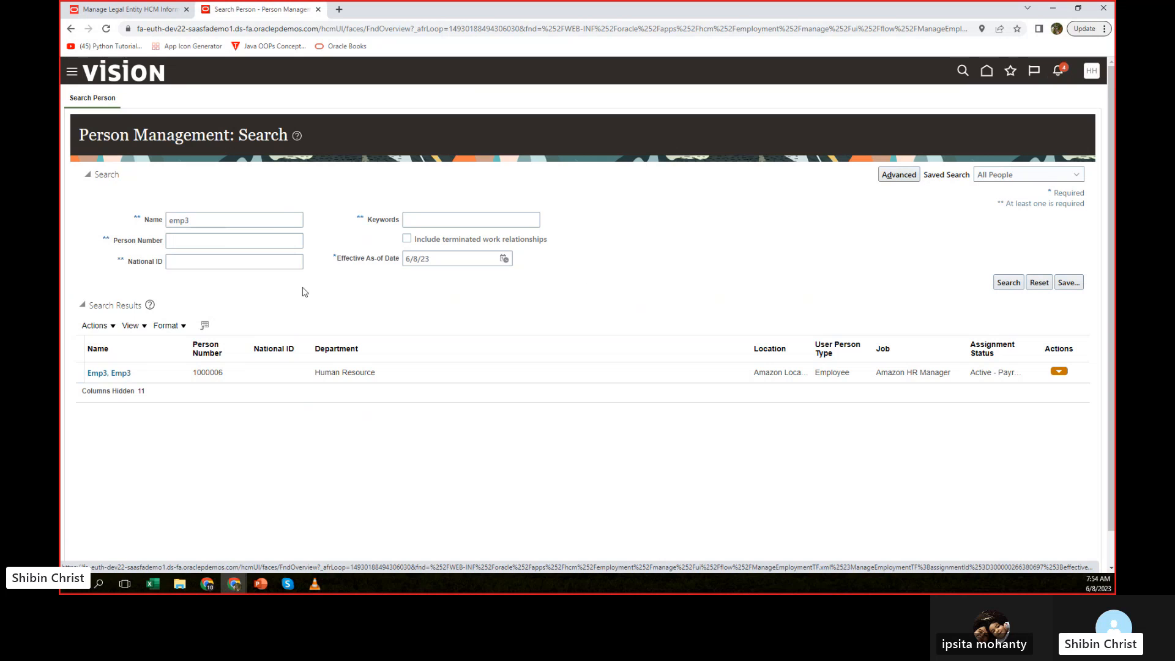
left_click(108, 373)
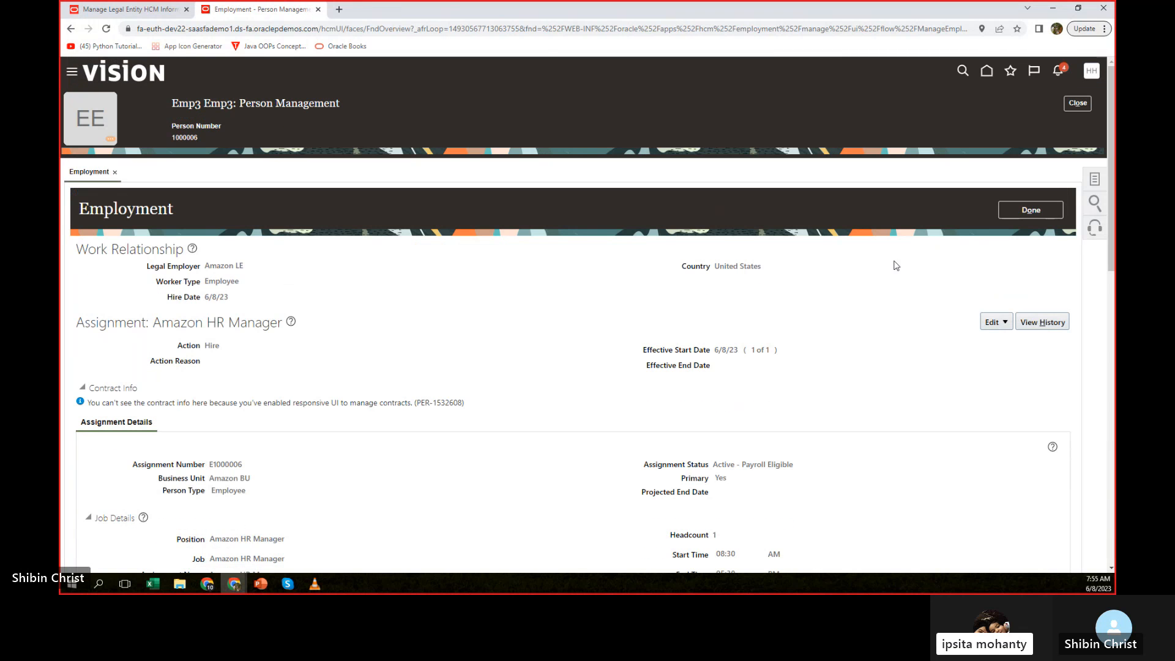
Fill in an employment update effective 6/12/23 with the action Global Temporary Assignment and destination legal employer Amazon LE US2, and cancel it.
left_click(1003, 322)
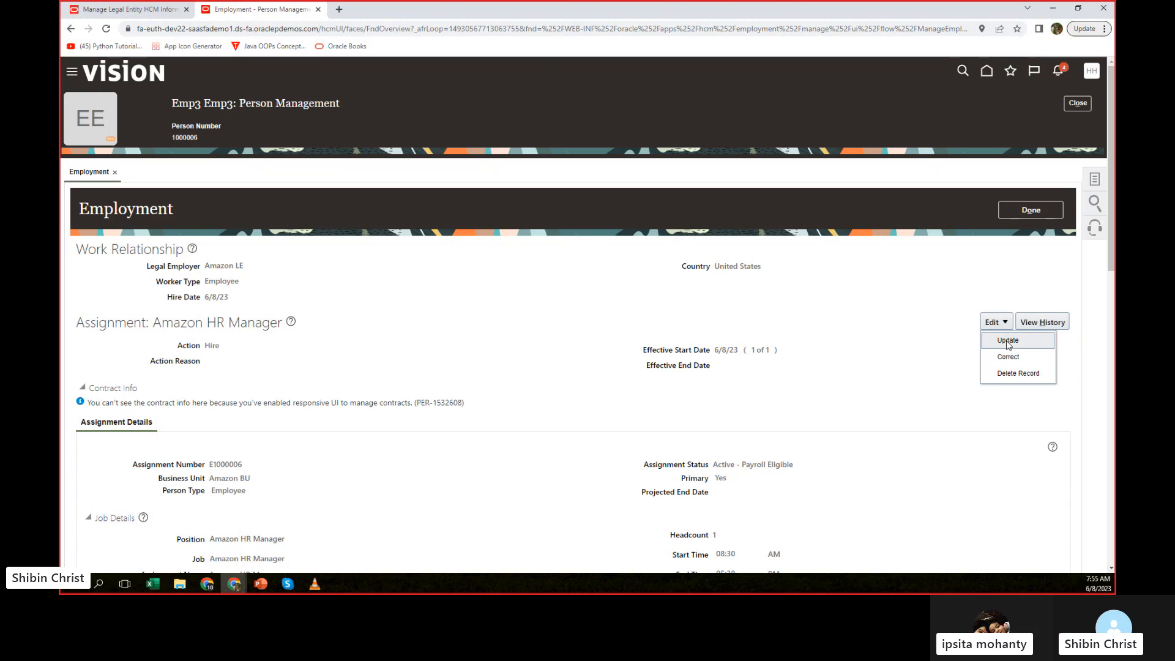
left_click(1006, 340)
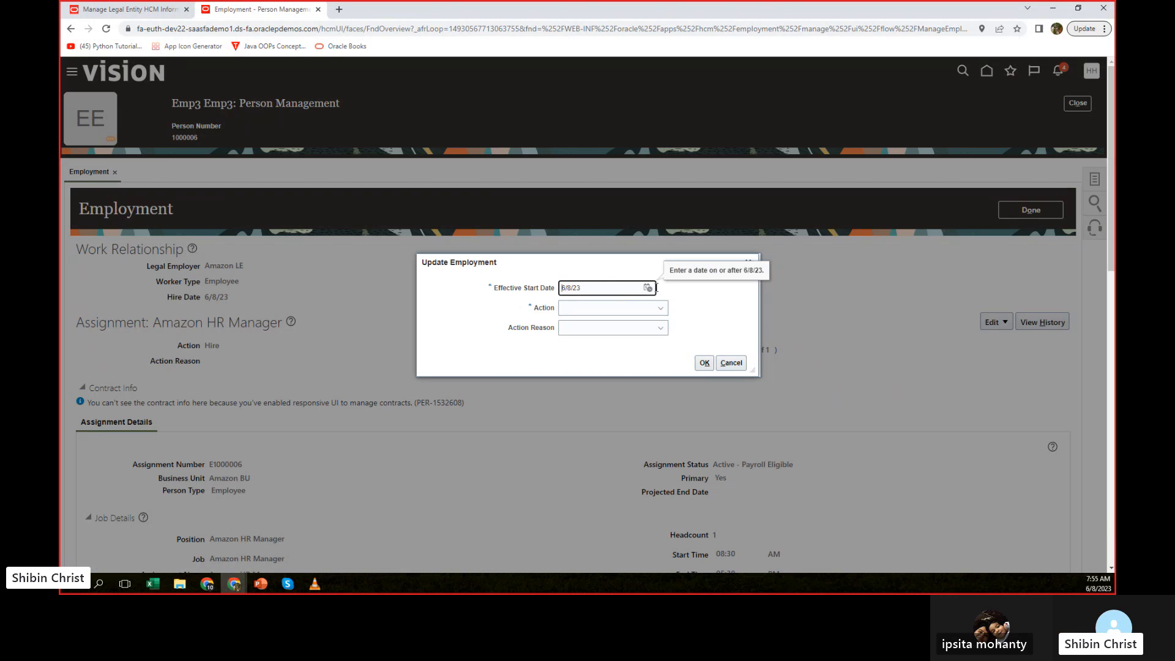
left_click(647, 288)
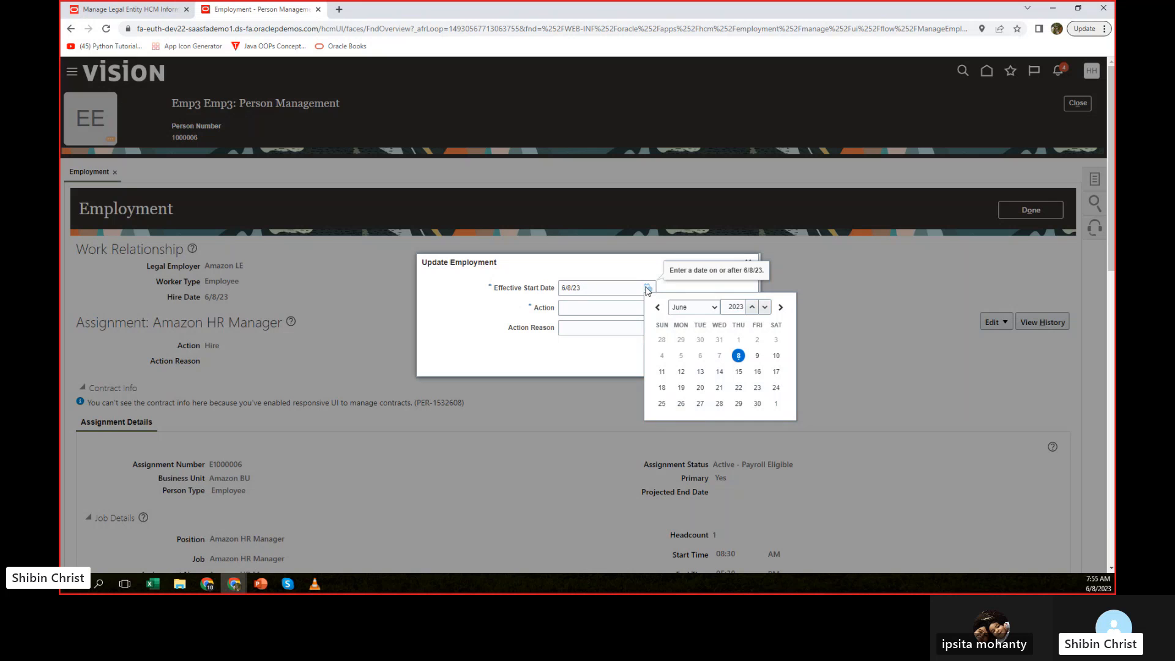
left_click(681, 371)
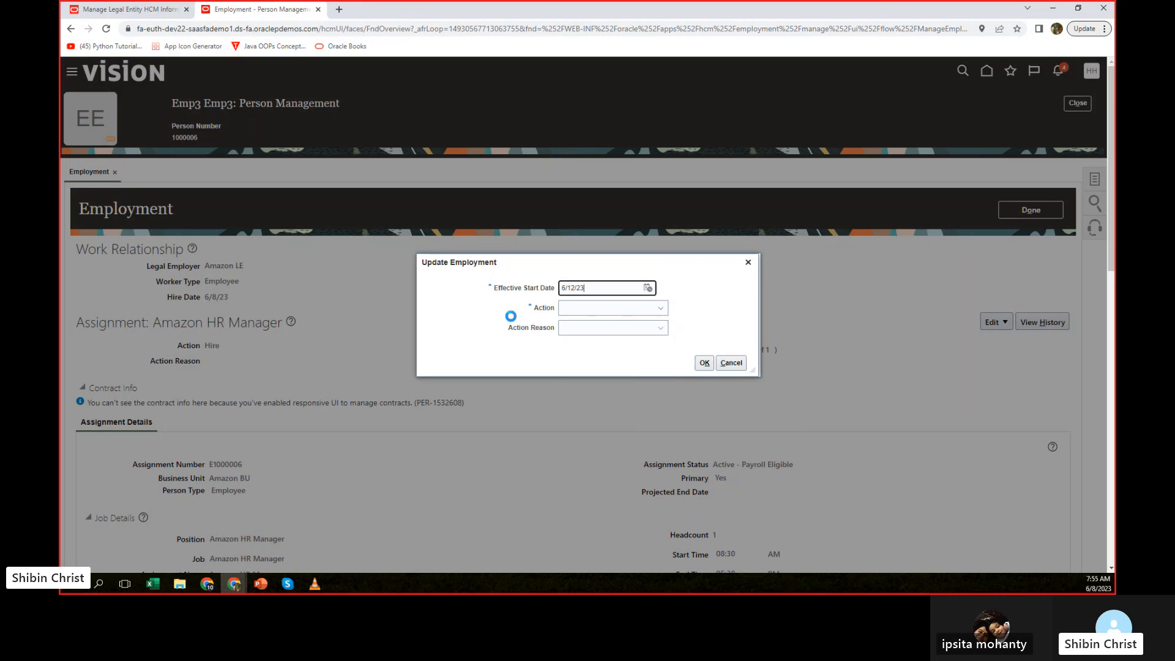
left_click(659, 309)
scroll(637, 416, "down", 2)
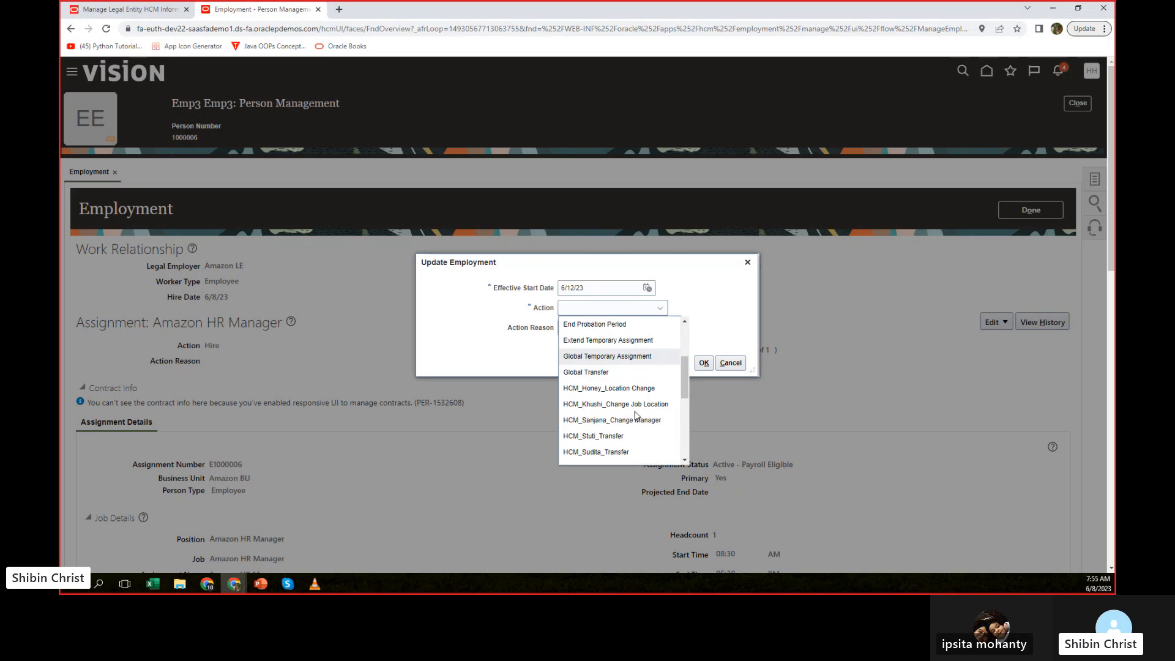
left_click(635, 358)
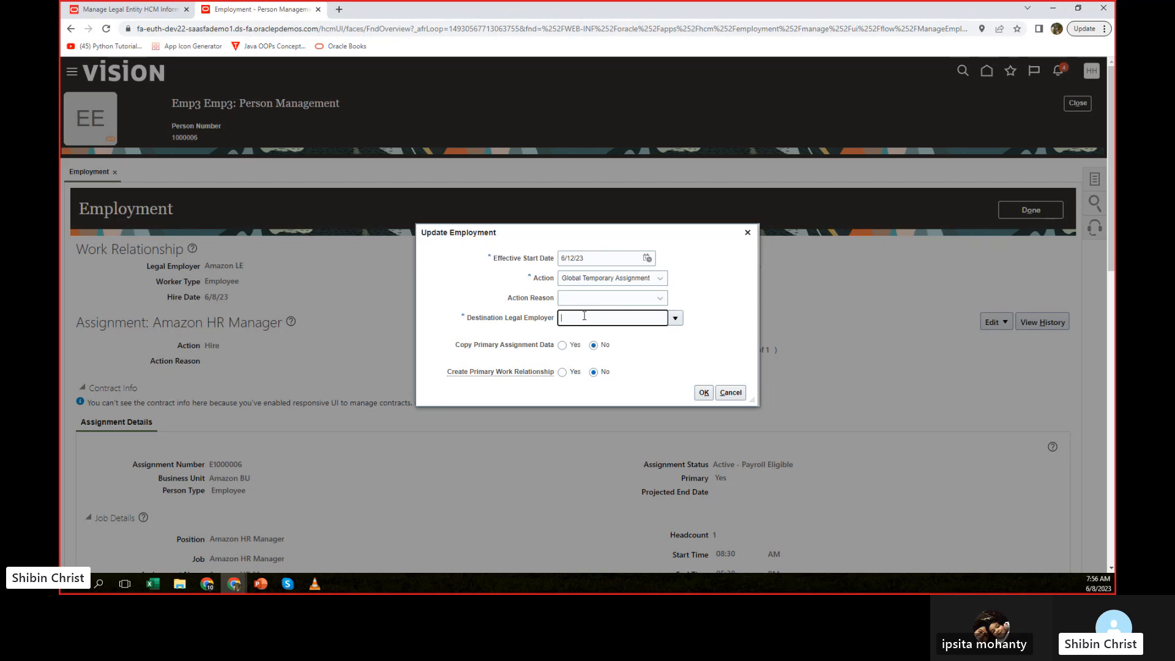
left_click(585, 315)
type("amazon")
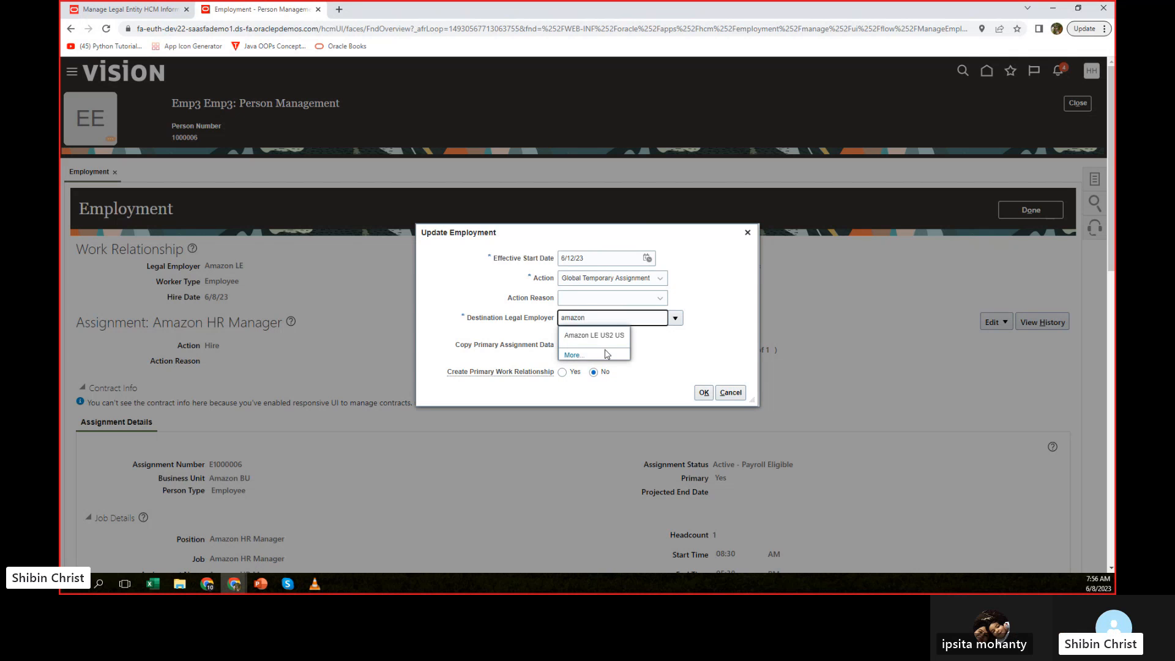
left_click(613, 336)
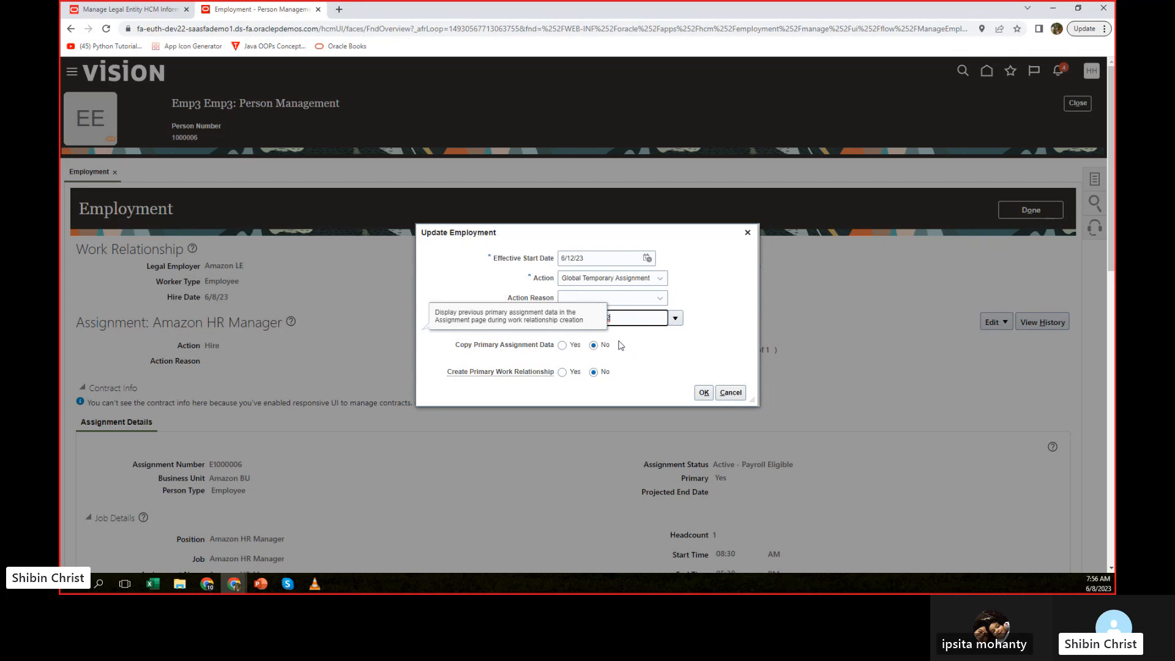
left_click(732, 395)
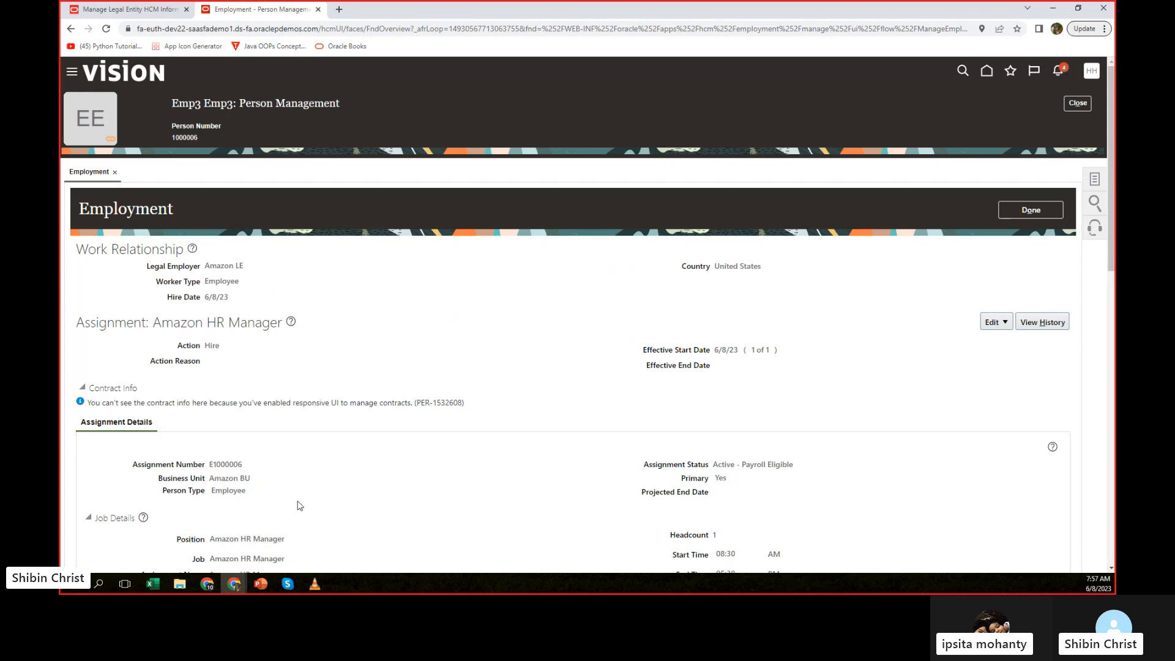
left_click(261, 583)
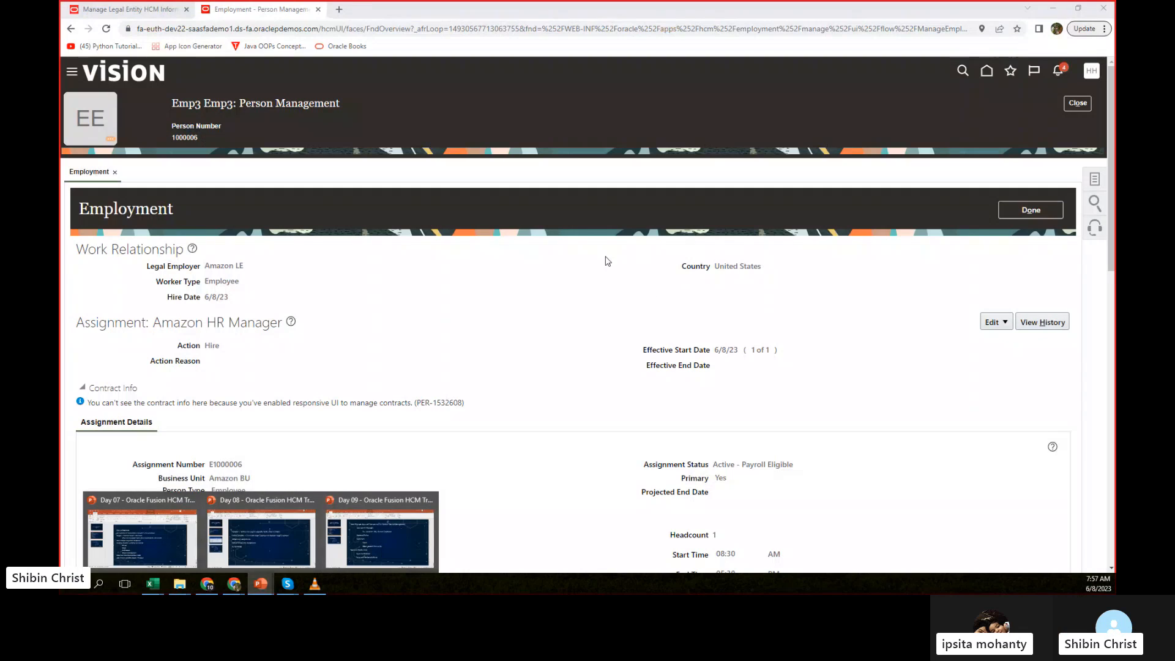
left_click(943, 322)
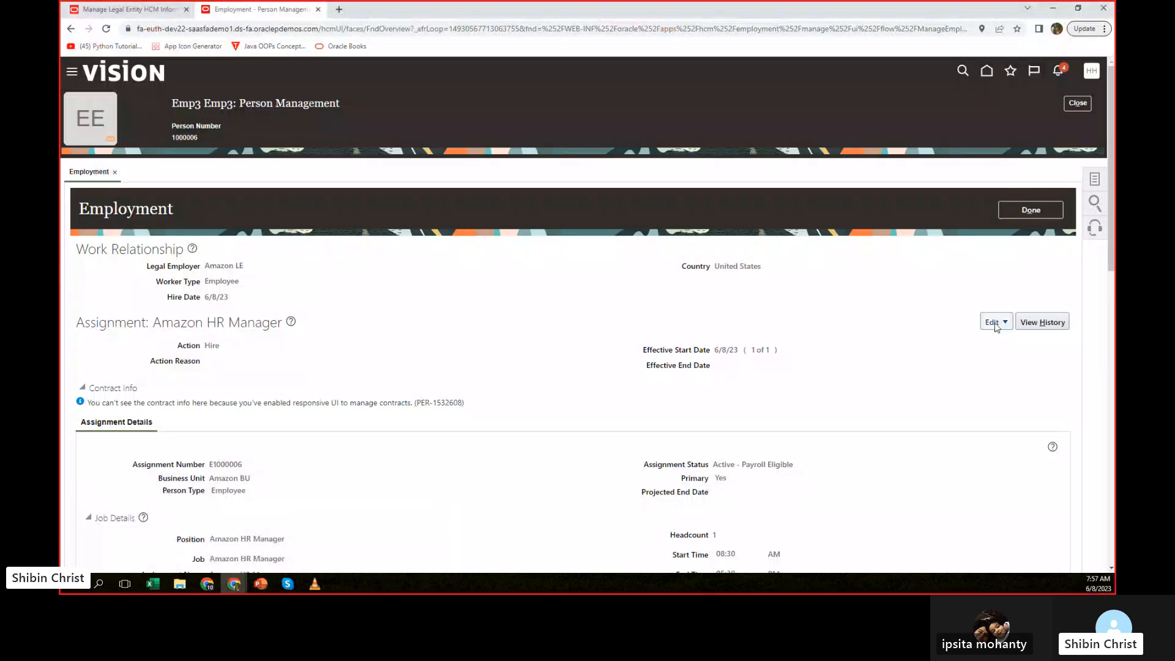
Open the employee's Work Relationship page and widen the Employment Tree to examine the active work relationship down to the Amazon HR Manager assignment.
left_click(1095, 179)
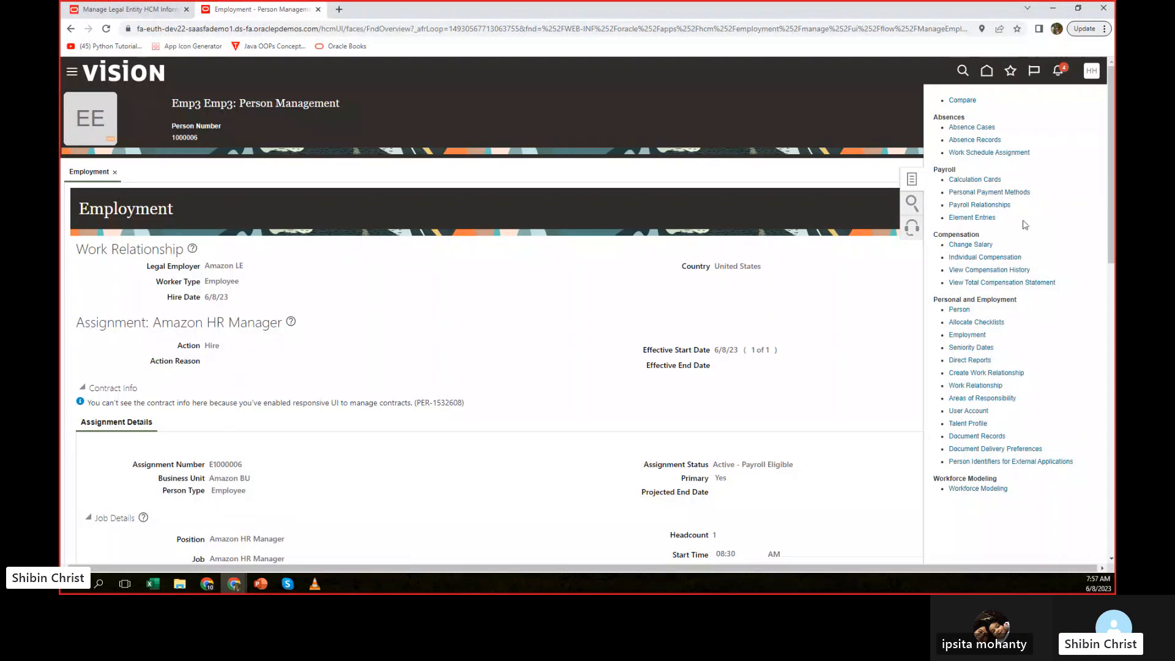
left_click(970, 386)
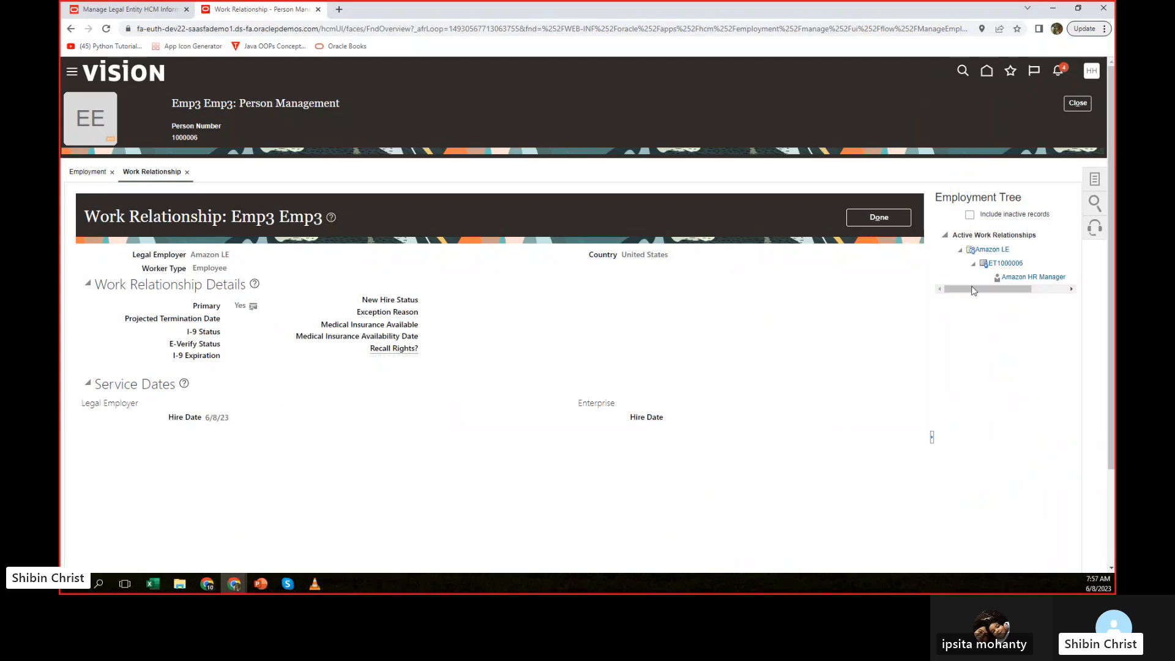
scroll(808, 339, "down", 2)
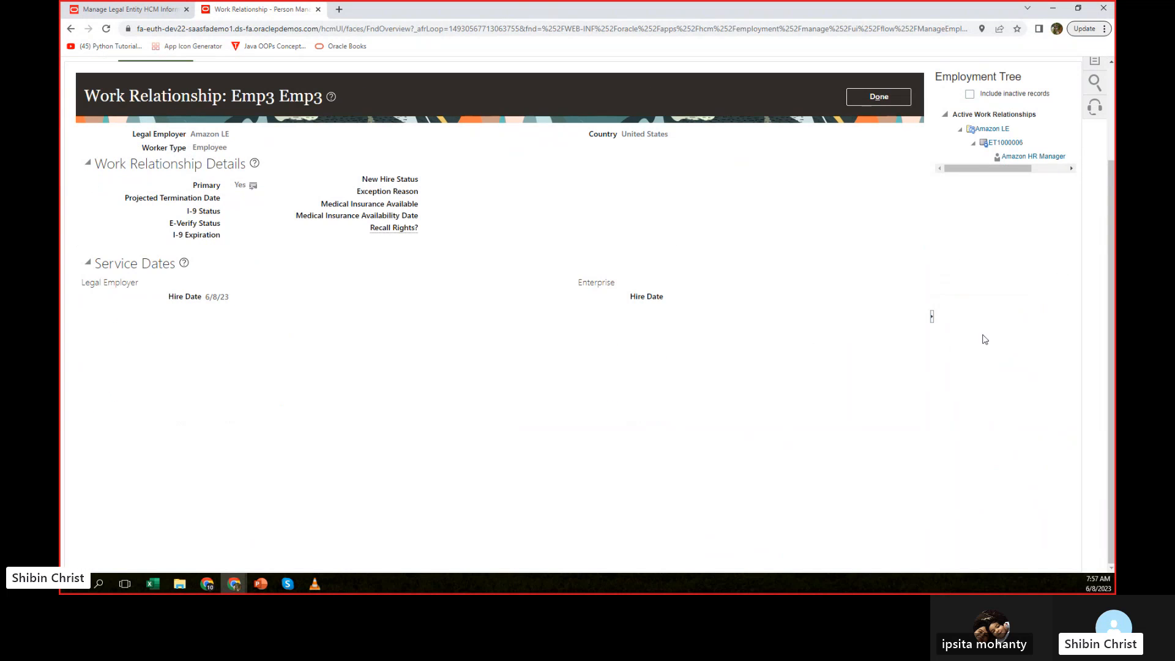
left_click_drag(931, 320, 796, 317)
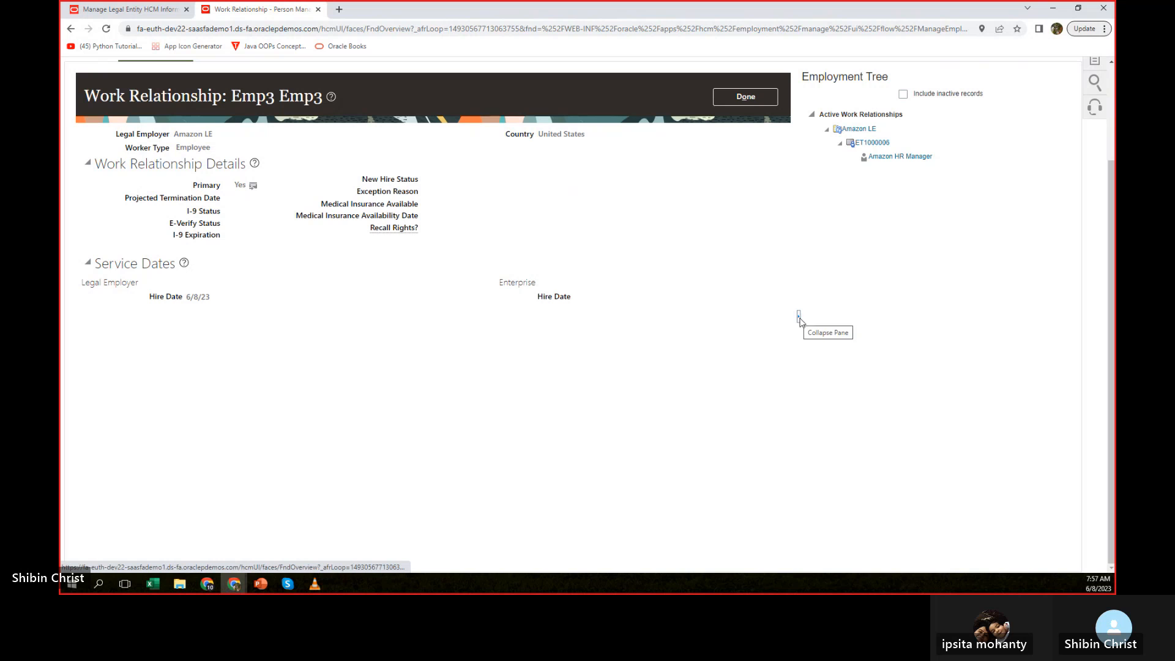
scroll(603, 365, "up", 2)
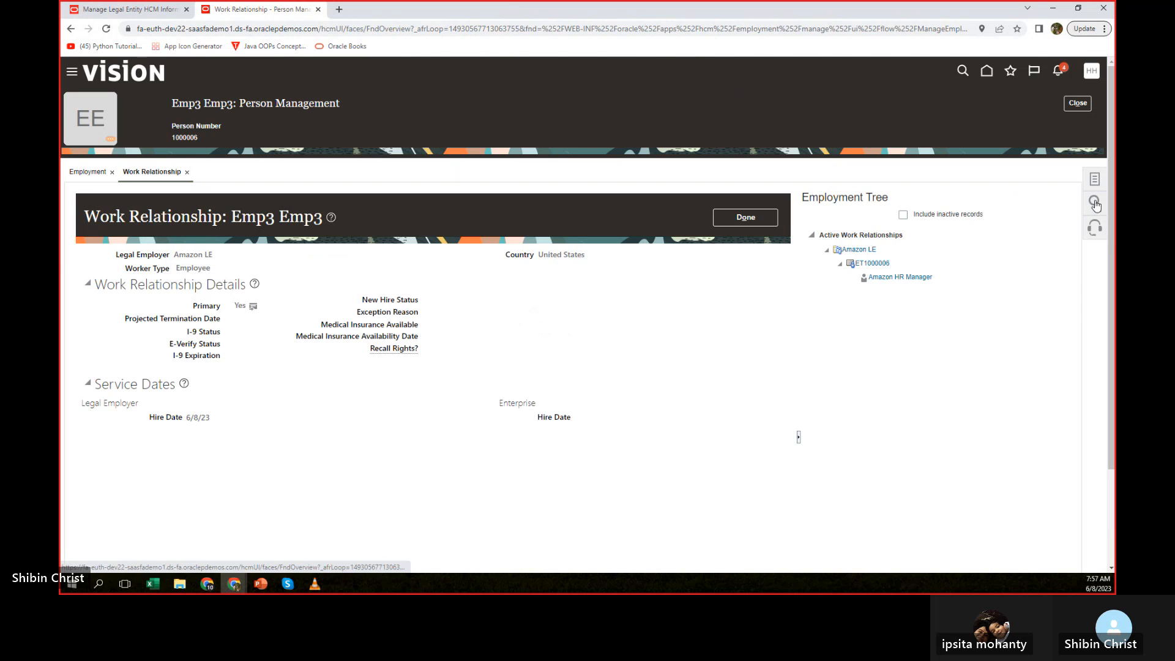
left_click(891, 275)
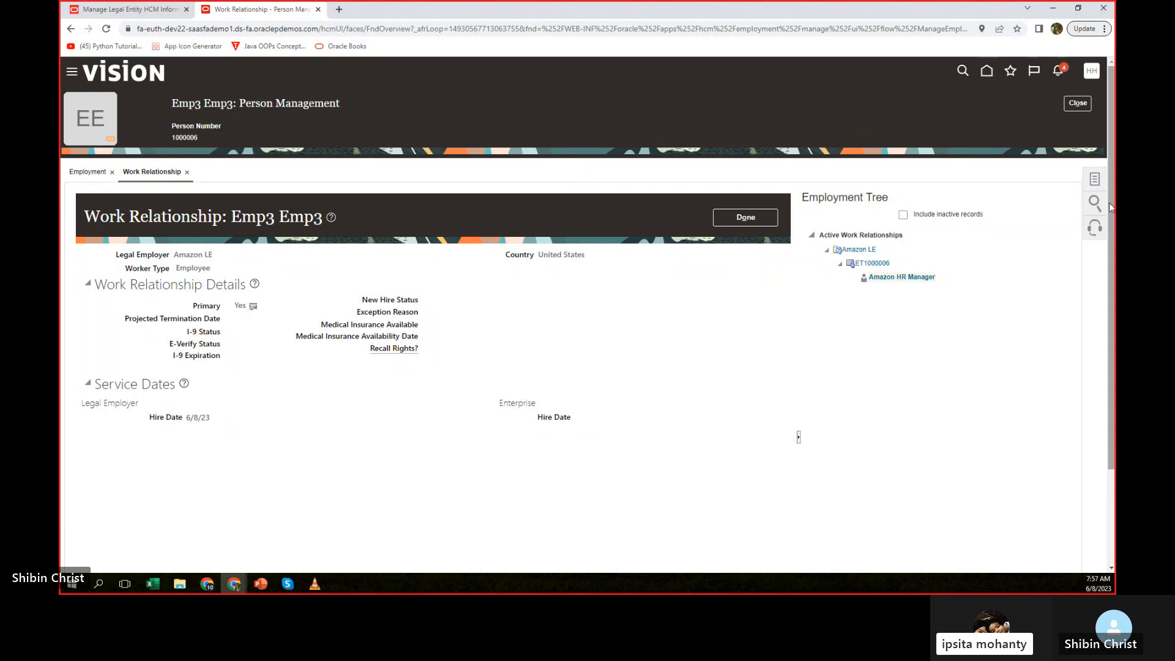
Return to the employee's Employment page and close the Work Relationship page.
left_click(1095, 184)
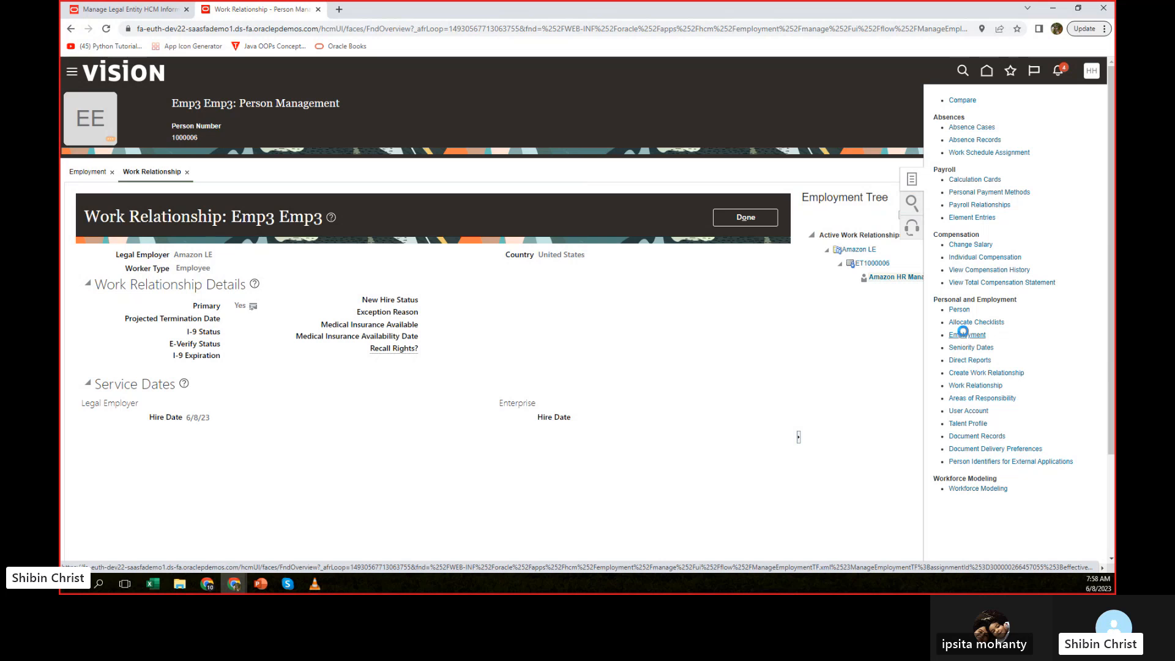
left_click(963, 334)
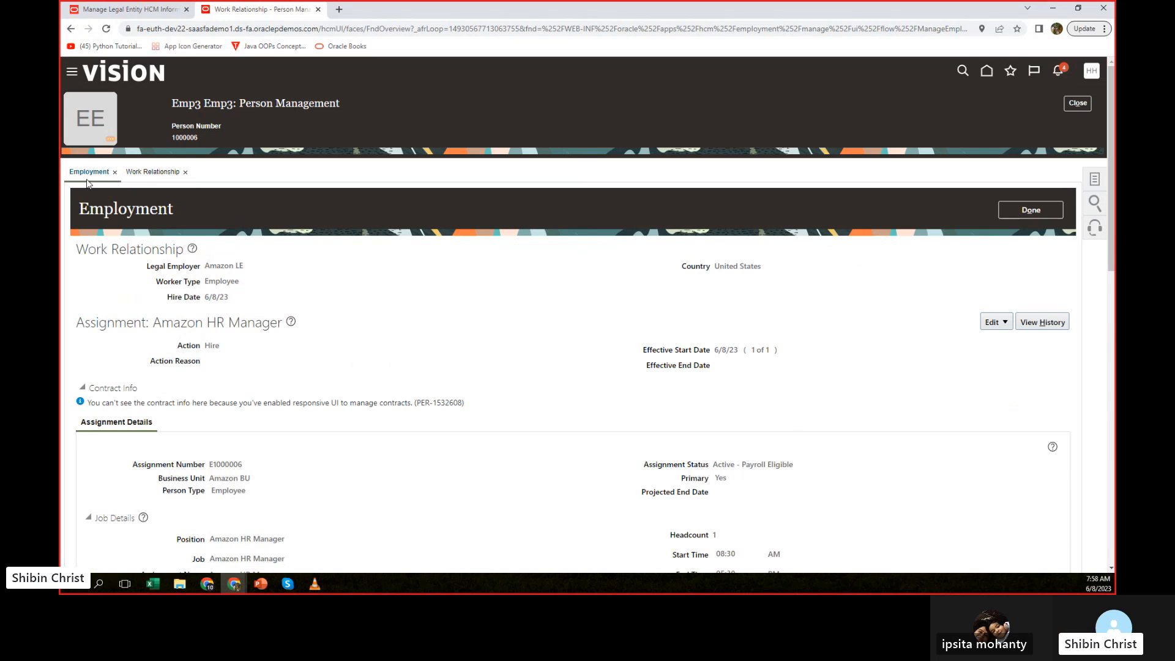
left_click(185, 173)
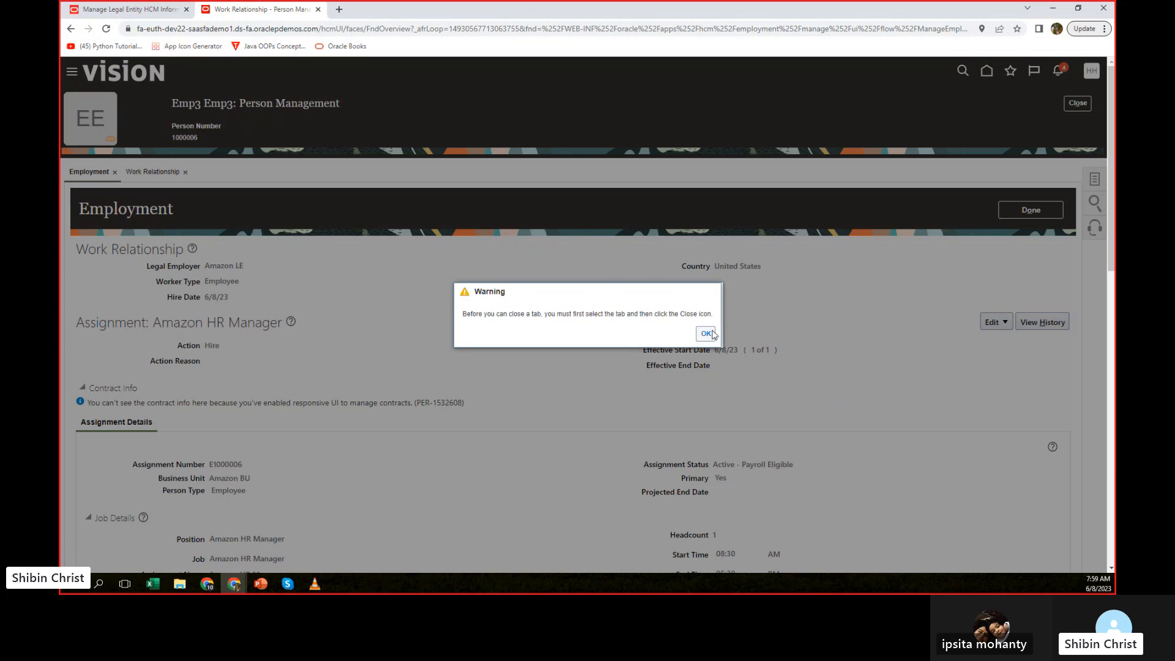
left_click(707, 333)
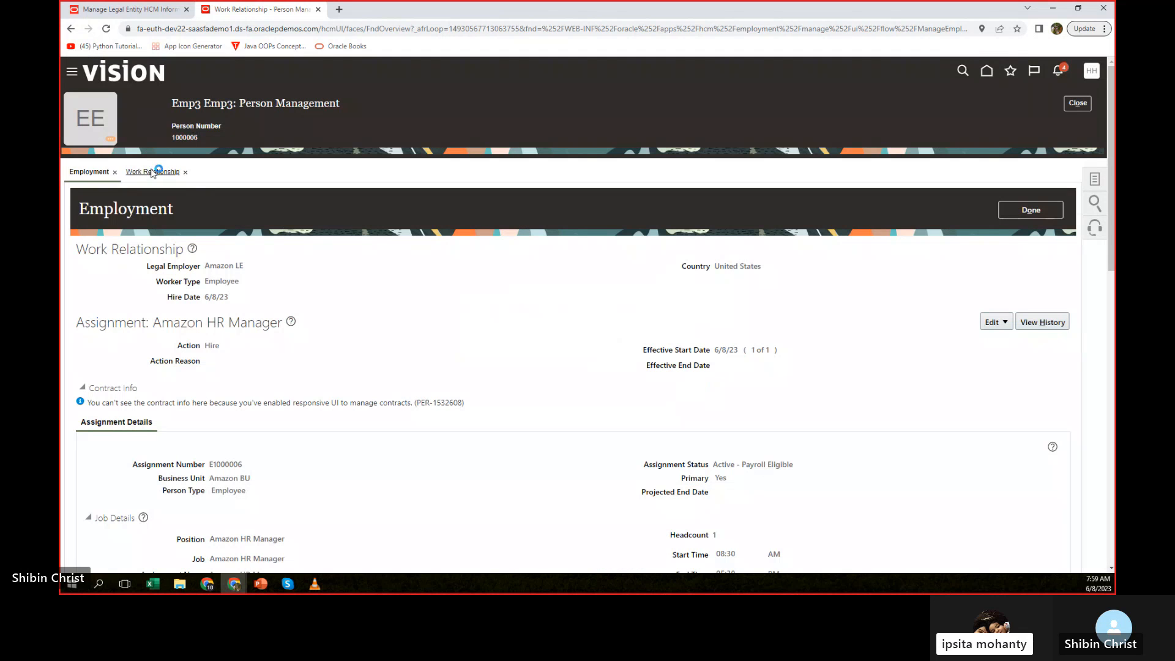
left_click(185, 173)
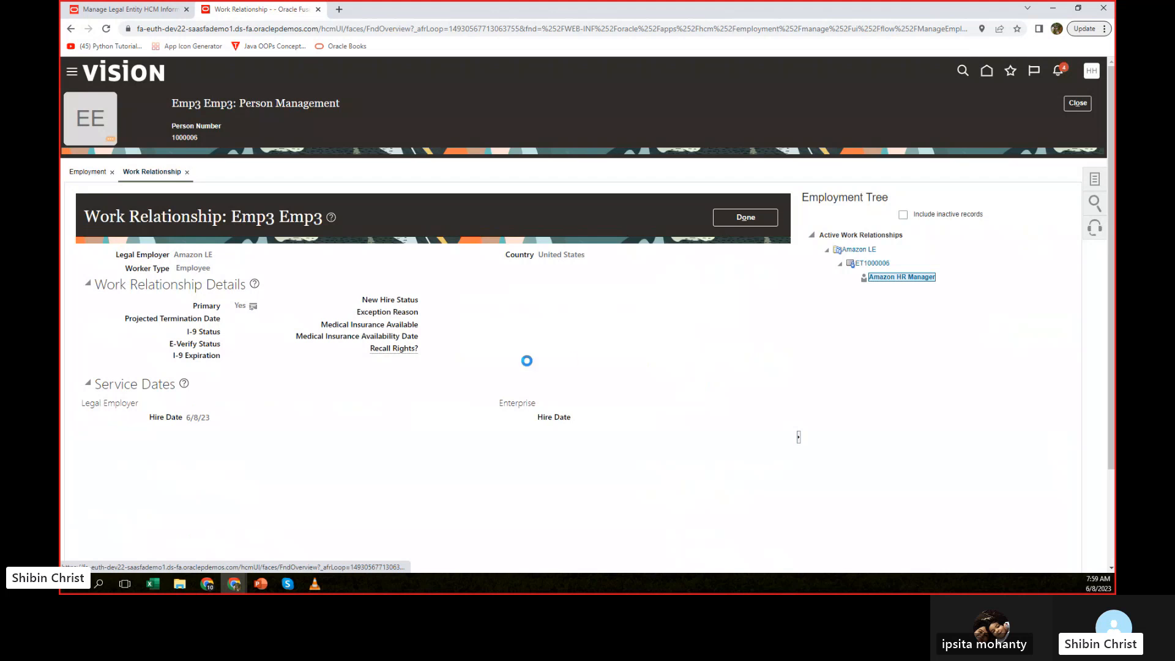
Switch to the Day 08 Oracle Fusion HCM Training presentation in PowerPoint and highlight Global Temporary Assignment, Termination and Global Transfer on the second slide.
mouse_move(261, 583)
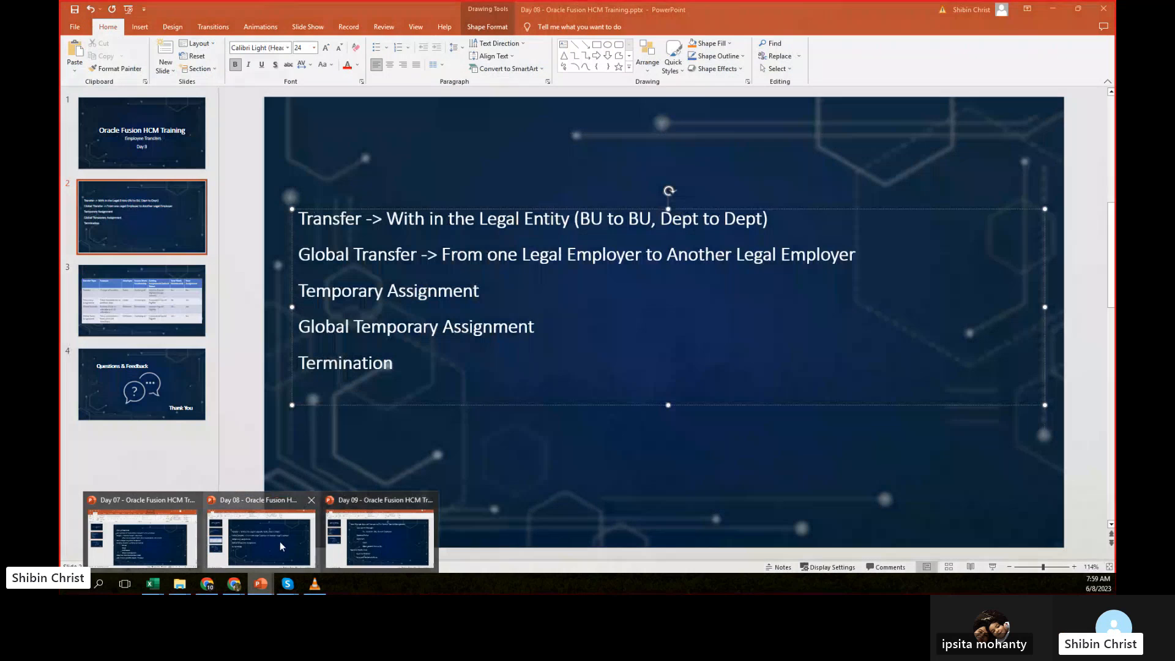
left_click(280, 542)
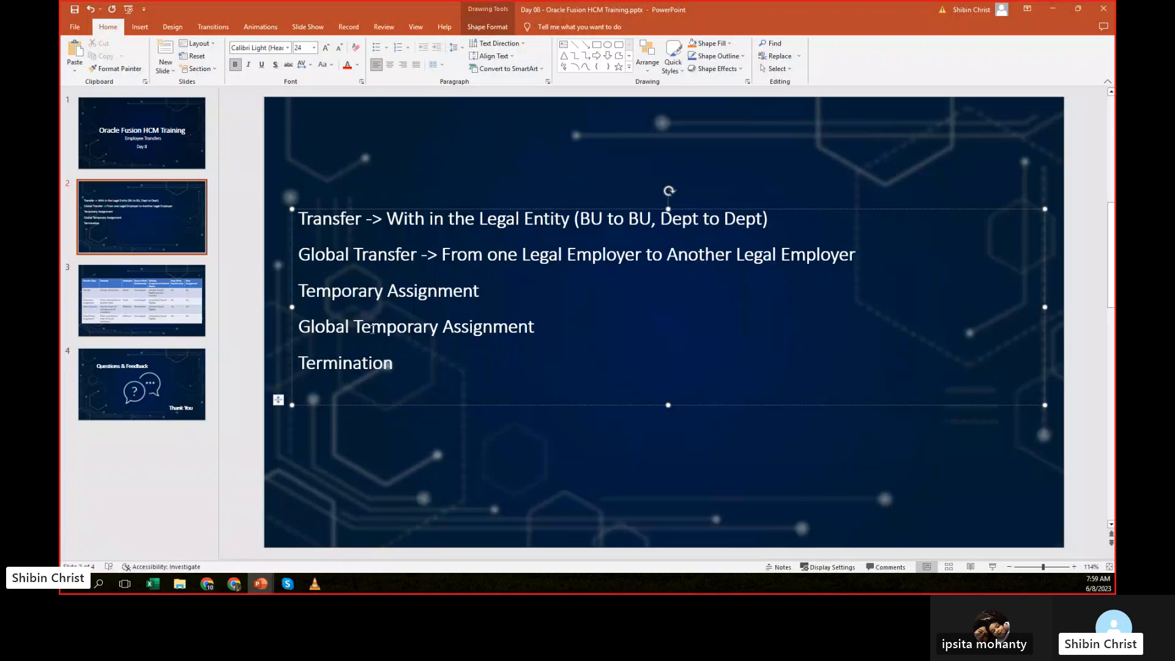
left_click_drag(541, 329, 340, 330)
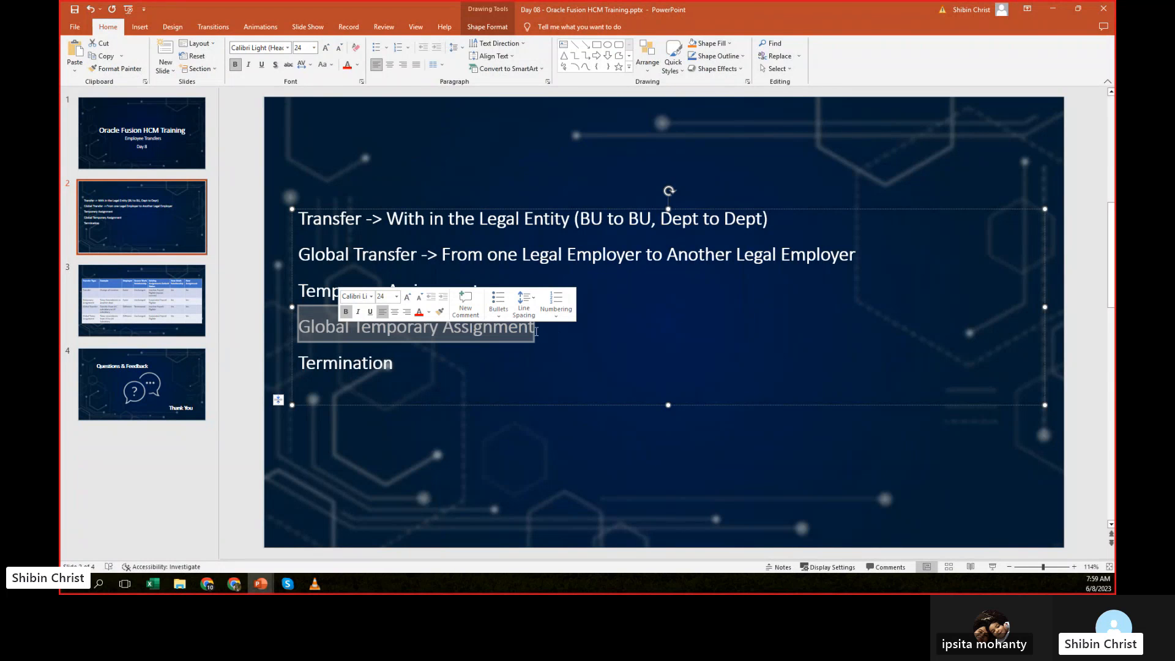
left_click(536, 336)
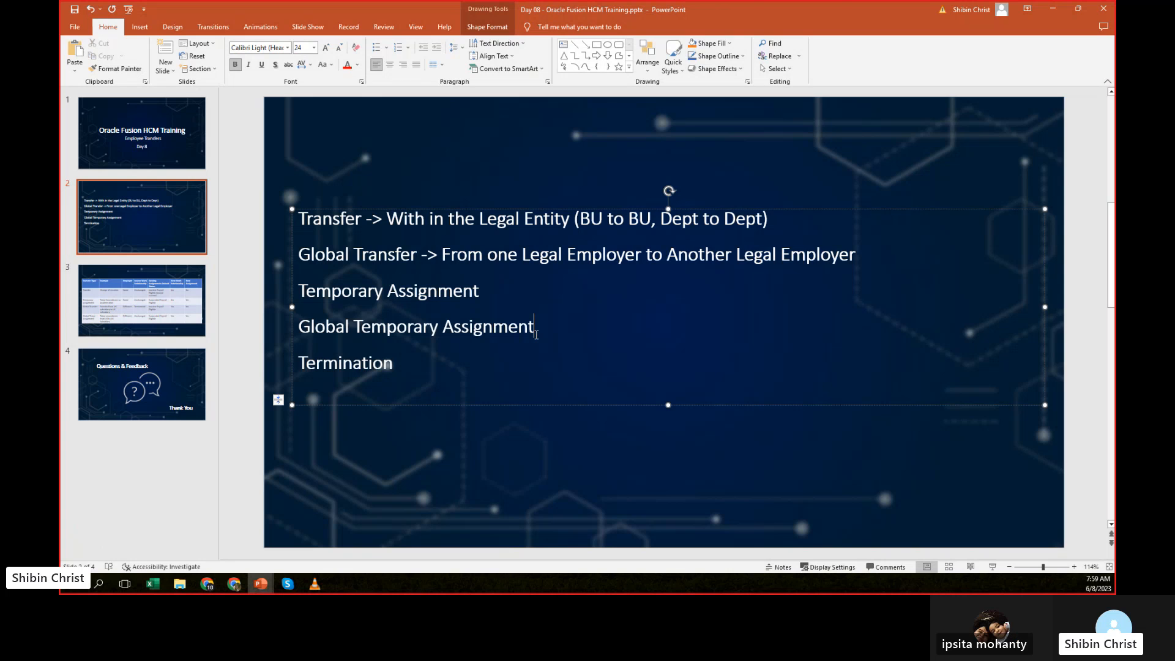
left_click_drag(400, 366, 319, 373)
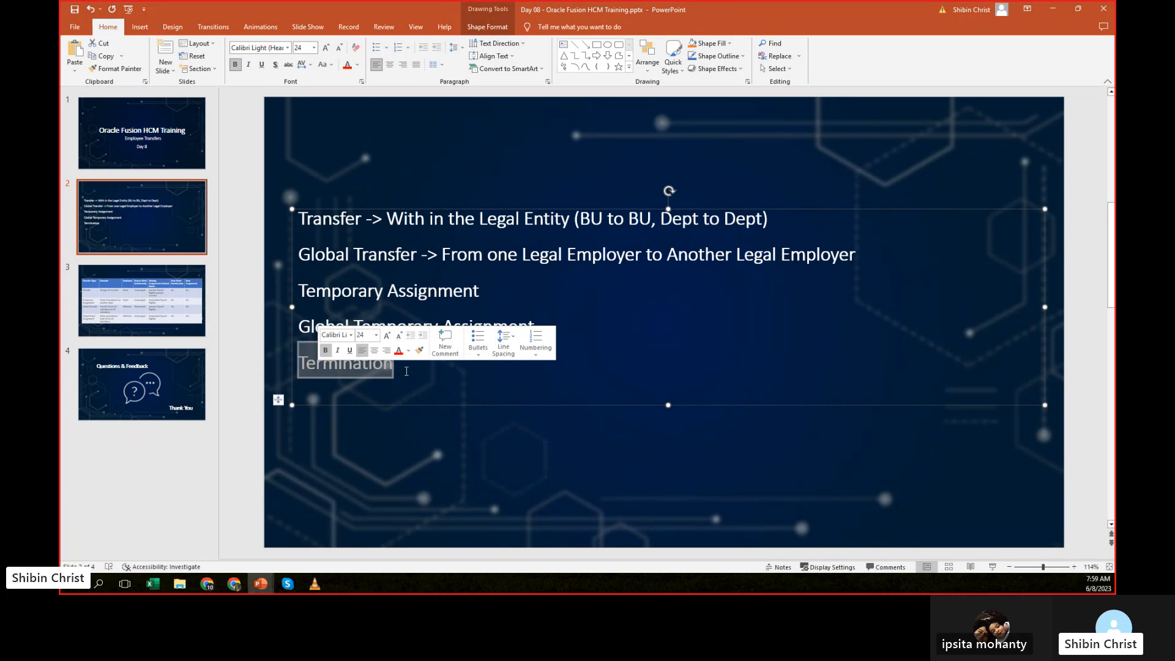
left_click(405, 371)
left_click_drag(402, 369, 299, 371)
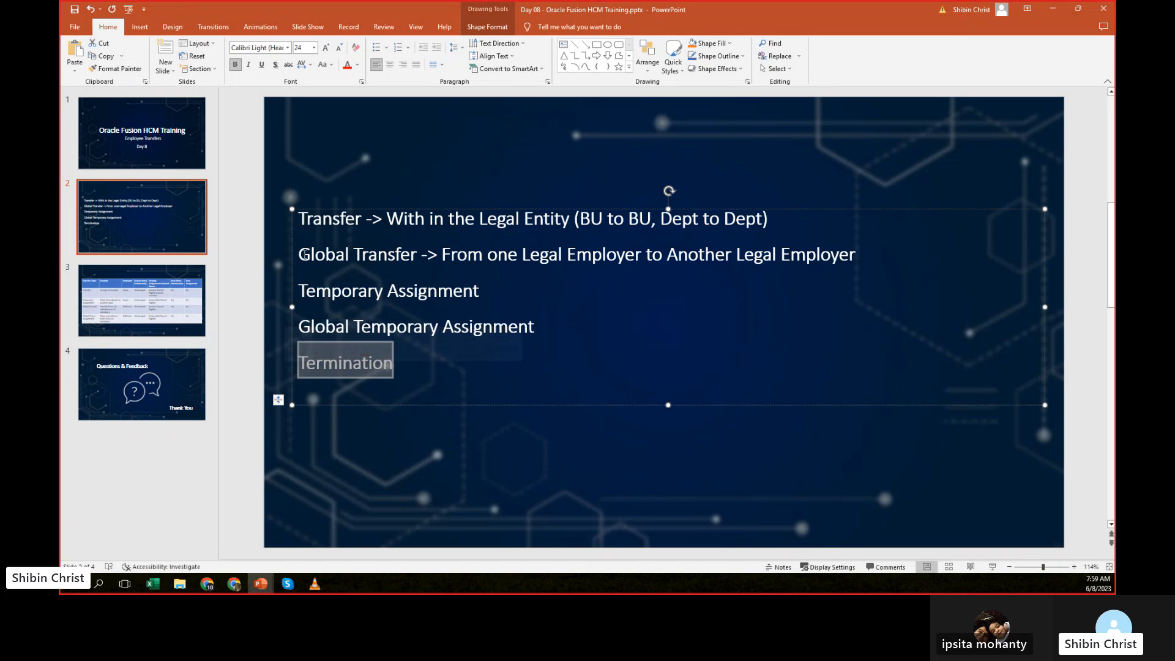
left_click_drag(298, 254, 436, 255)
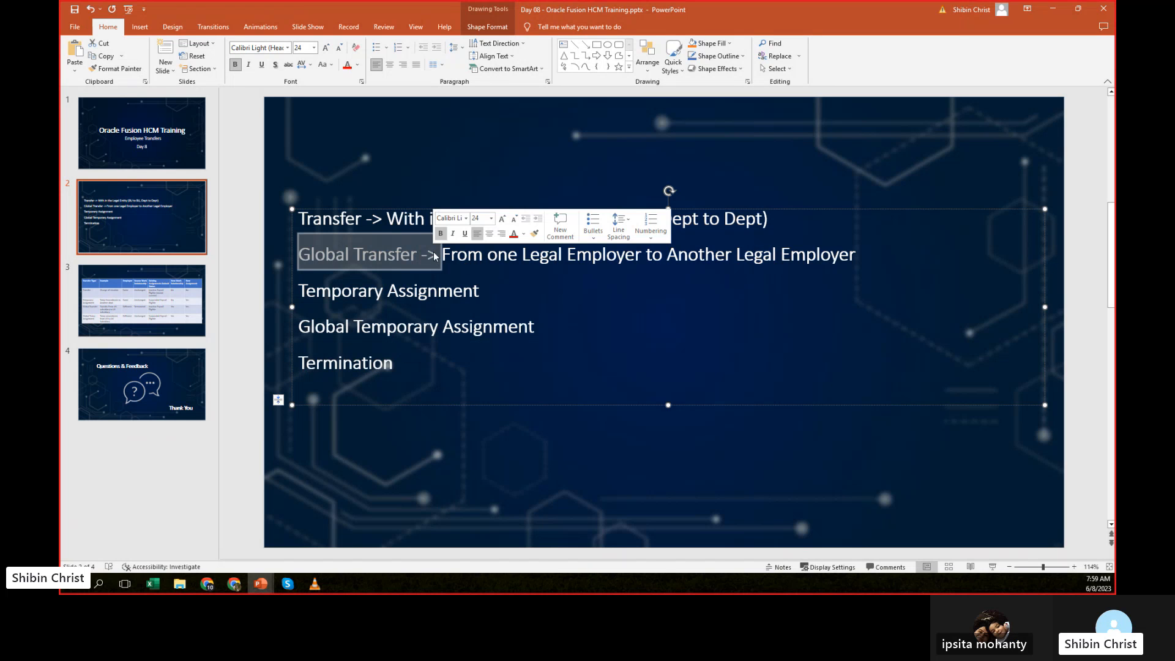
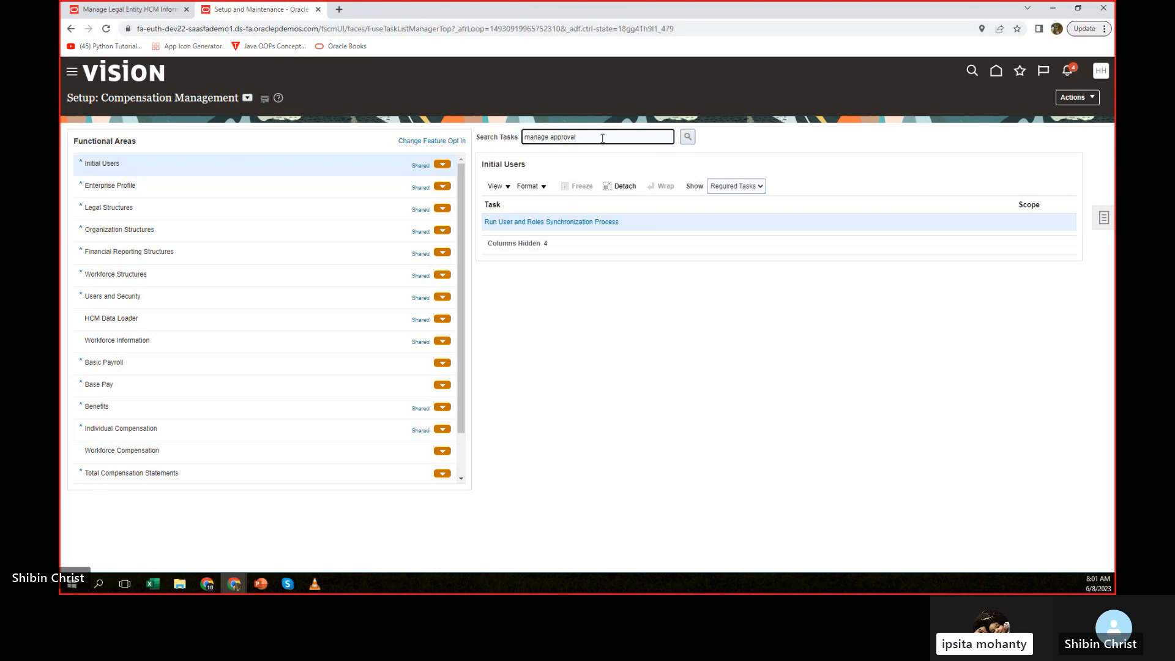
Search the setup tasks for manage approval, open Manage Approval Transactions for Human Capital Management, and show its Approval Rules.
key("Return")
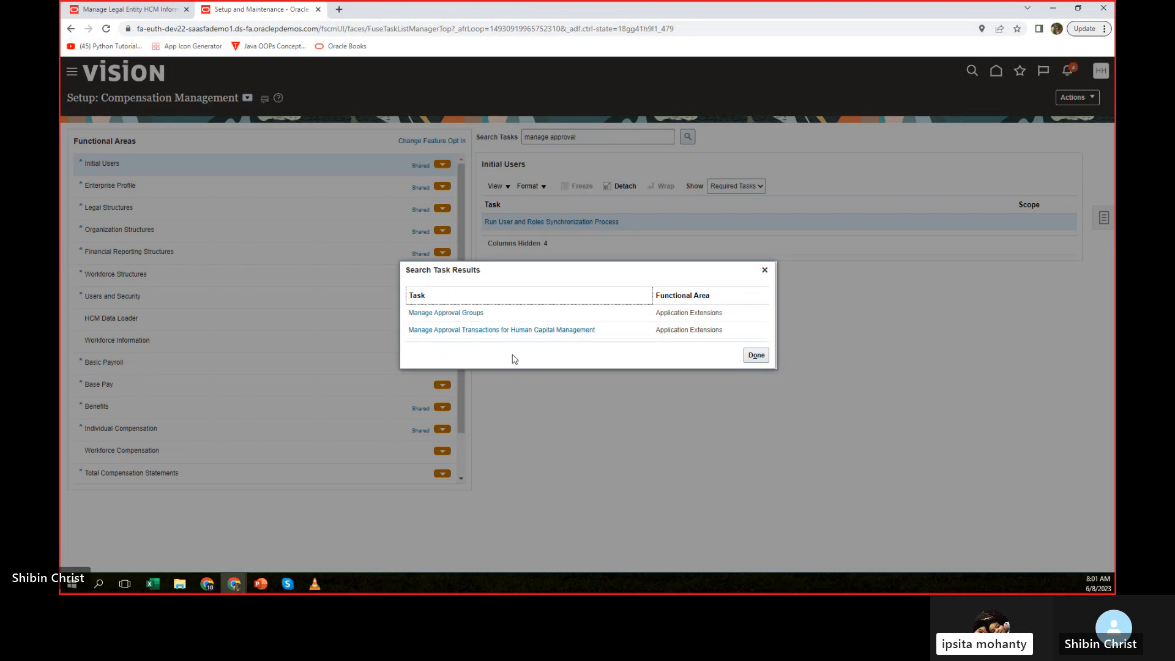
left_click(551, 331)
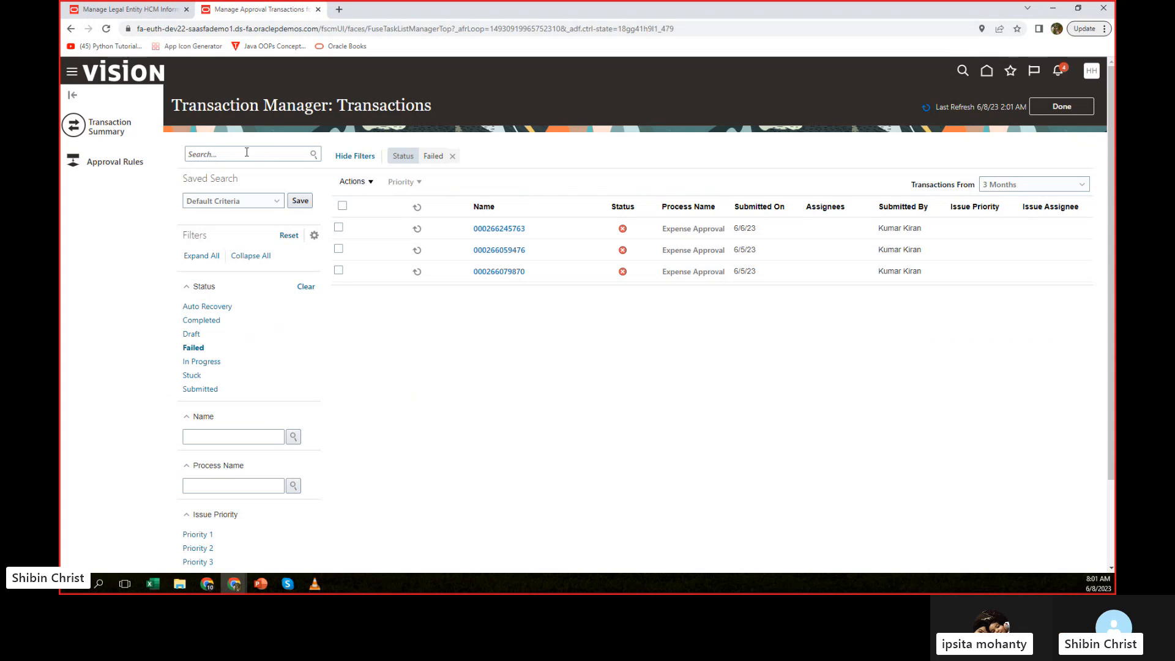
left_click(308, 159)
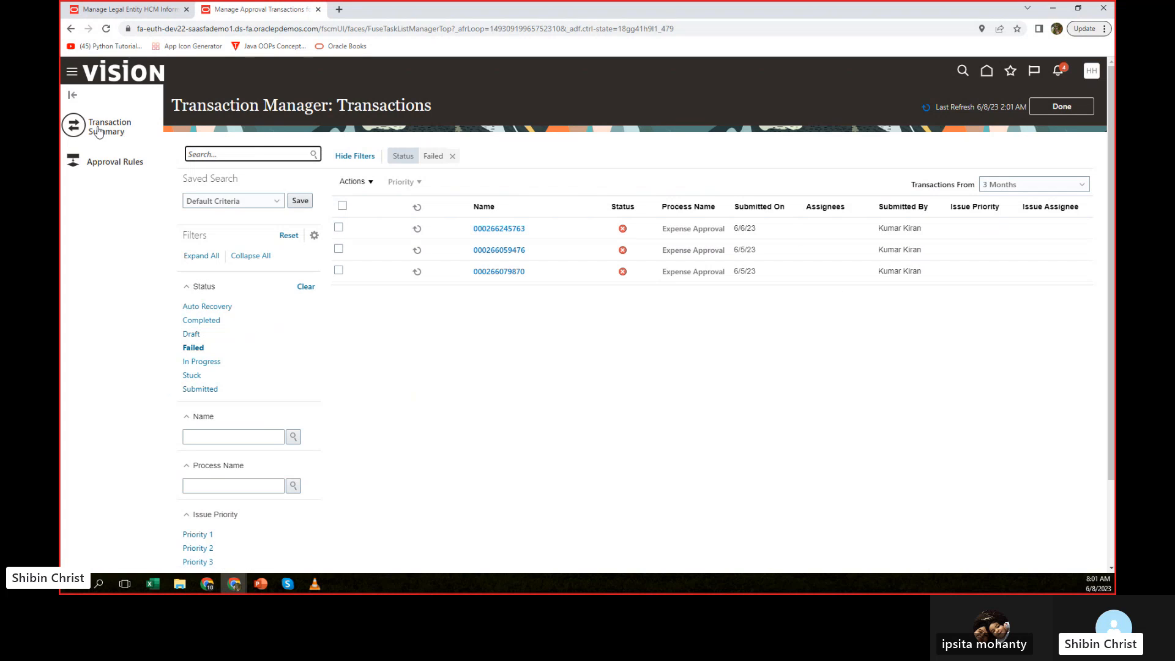
left_click(107, 164)
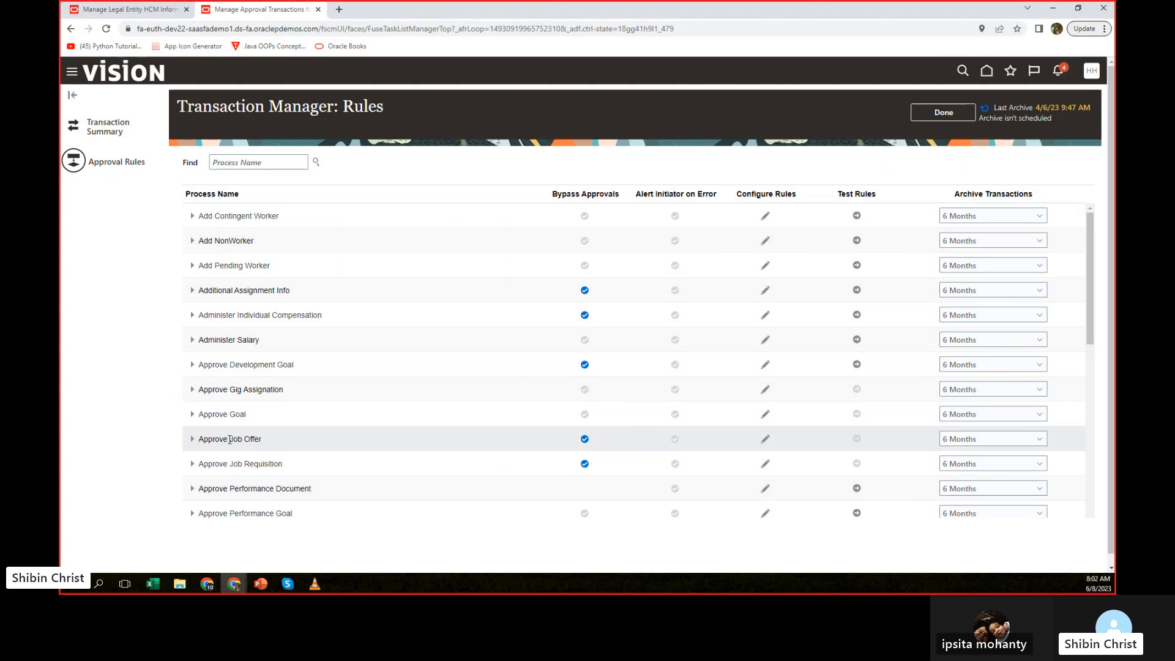
Find the location processes and turn off Bypass Approvals for Create Location.
left_click(253, 161)
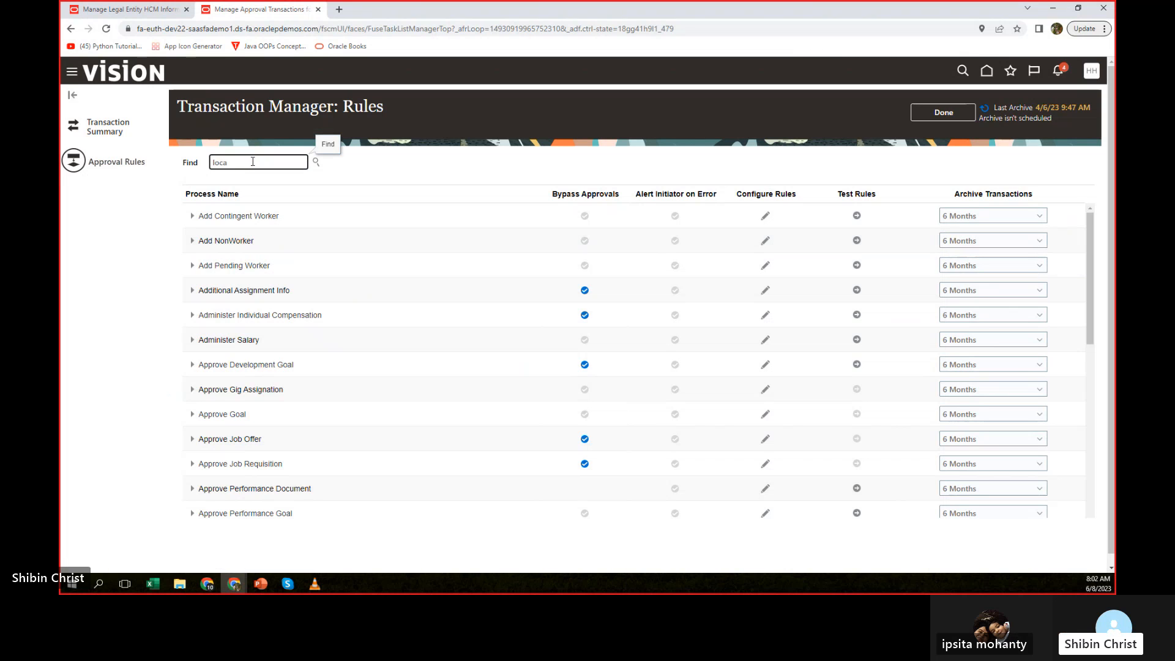
type("location")
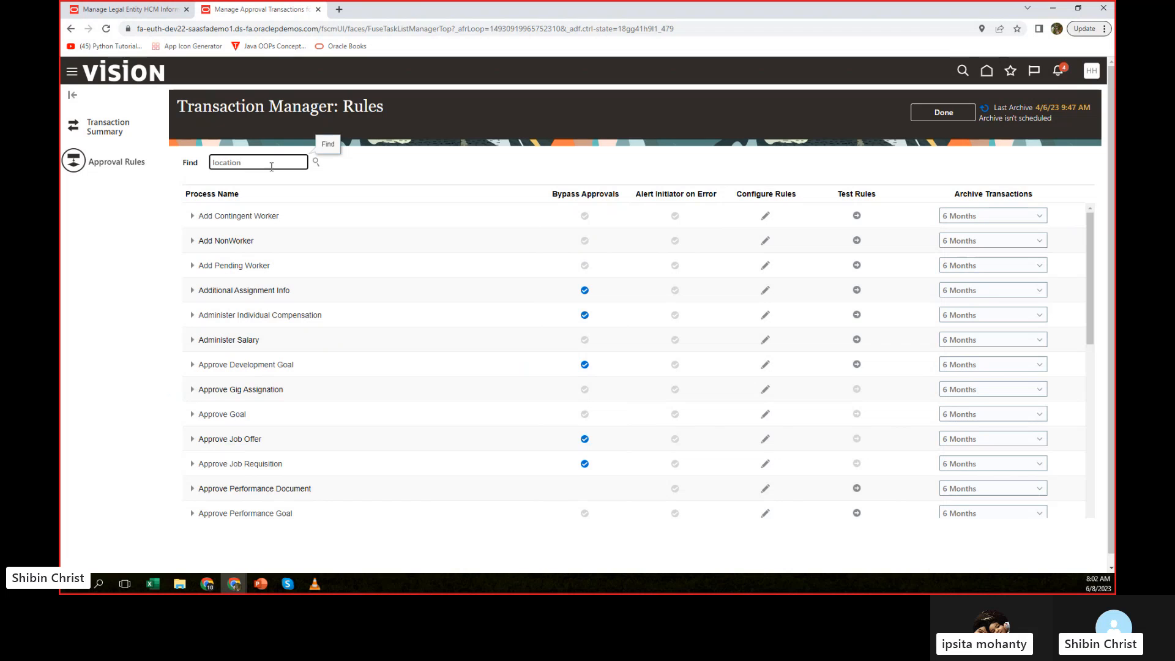
left_click(316, 161)
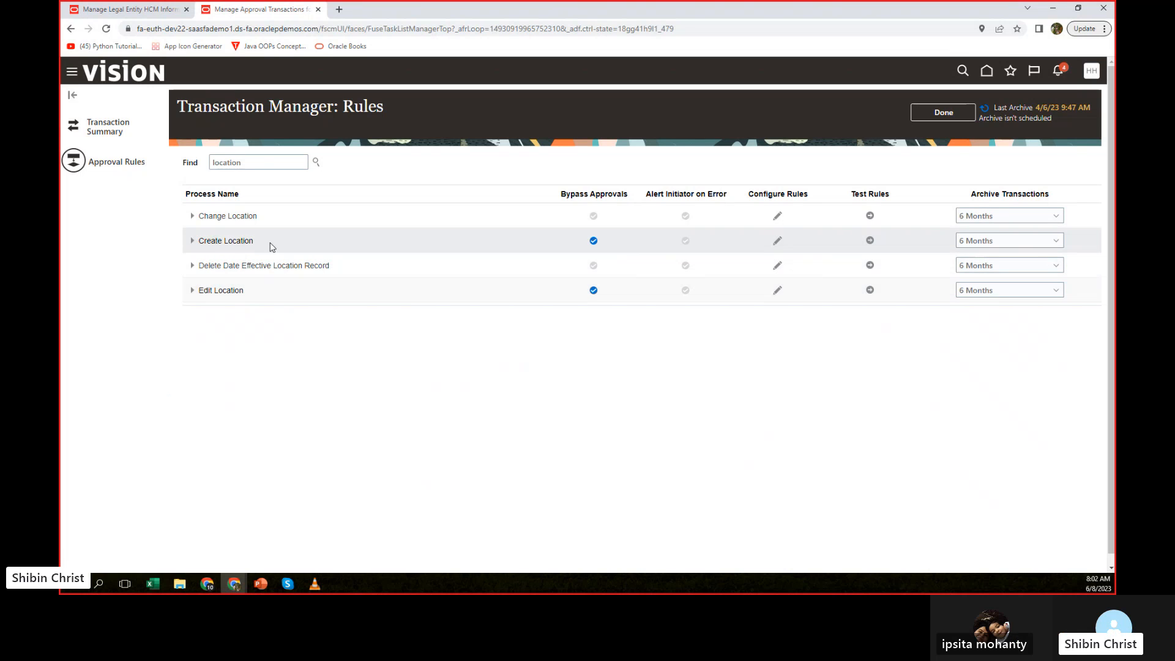
left_click(191, 242)
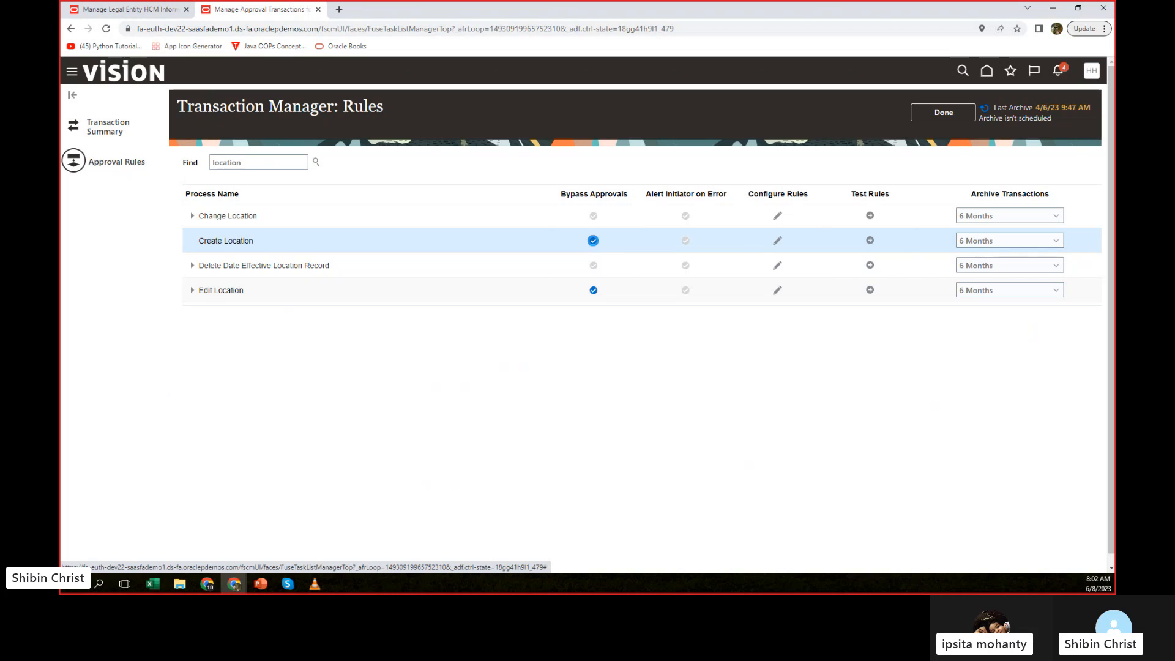
left_click(593, 241)
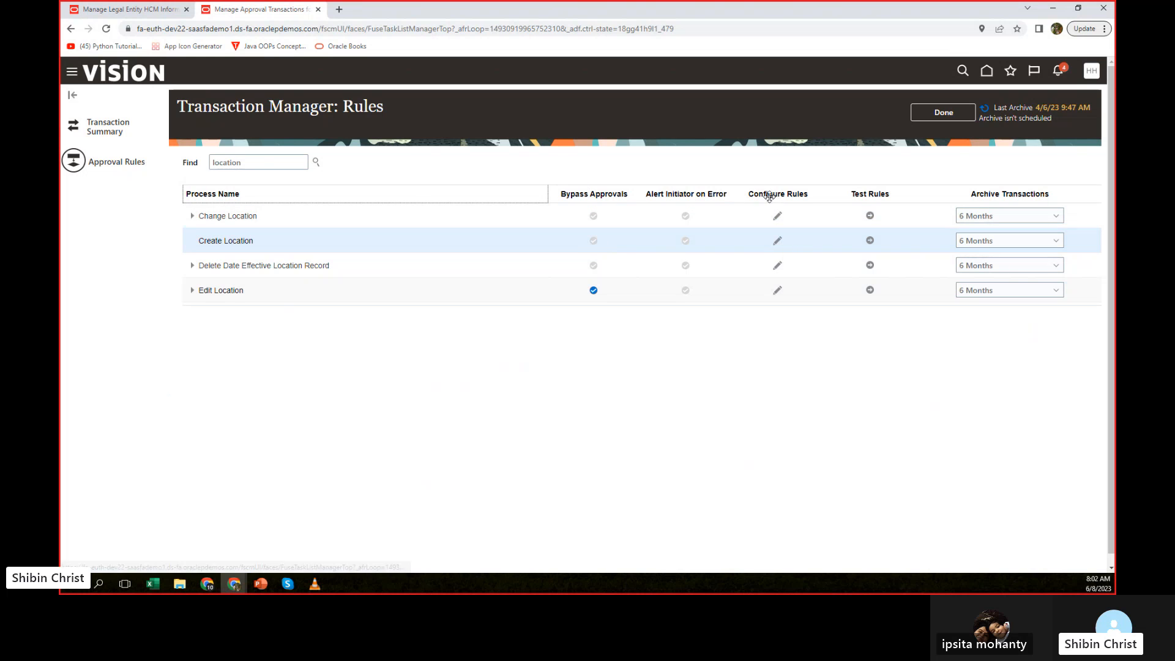
Open the rule configuration of Create Location and delete the Self Auto Approve approver from CreateLocationRule.
left_click(777, 241)
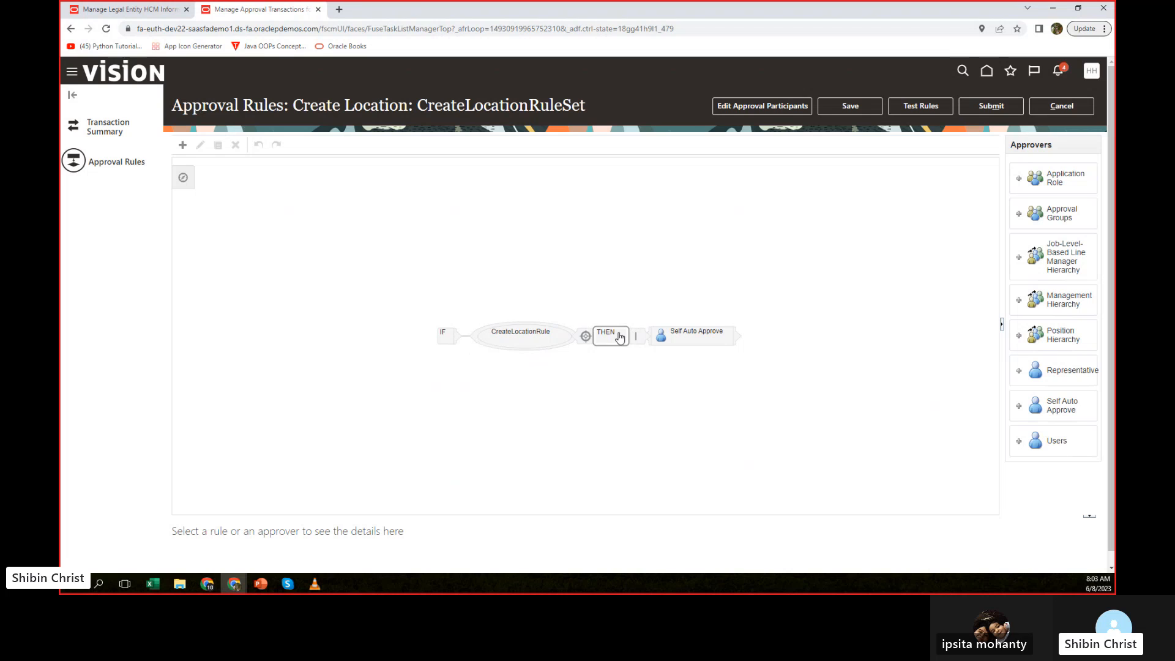
left_click(678, 338)
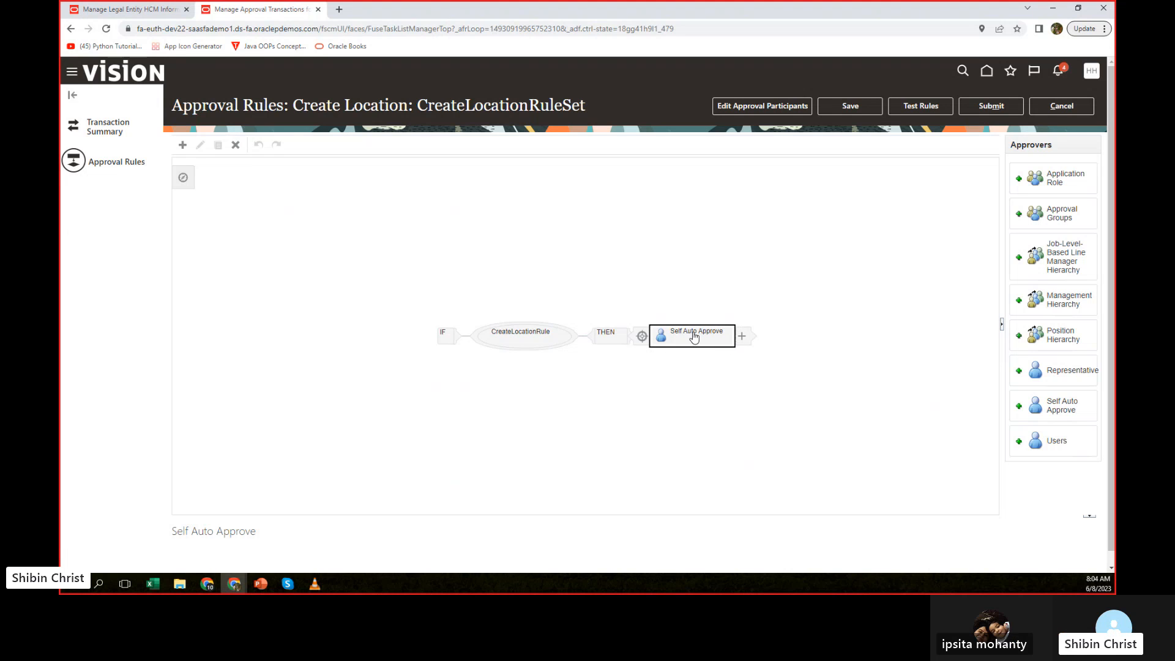
left_click(236, 146)
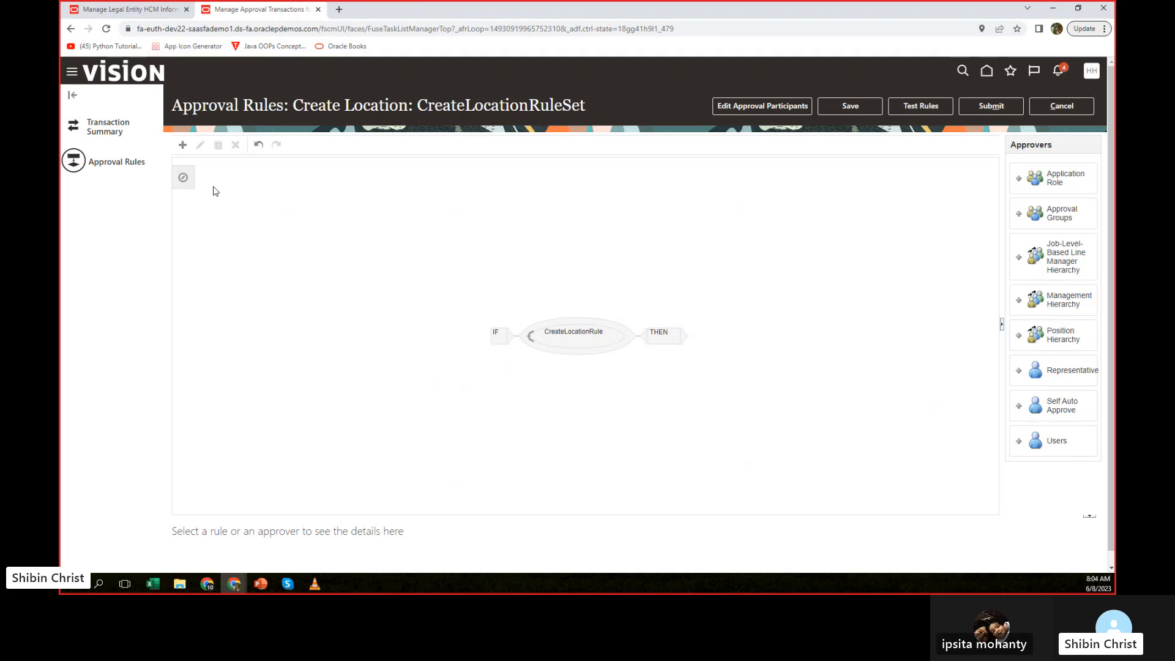
left_click(671, 337)
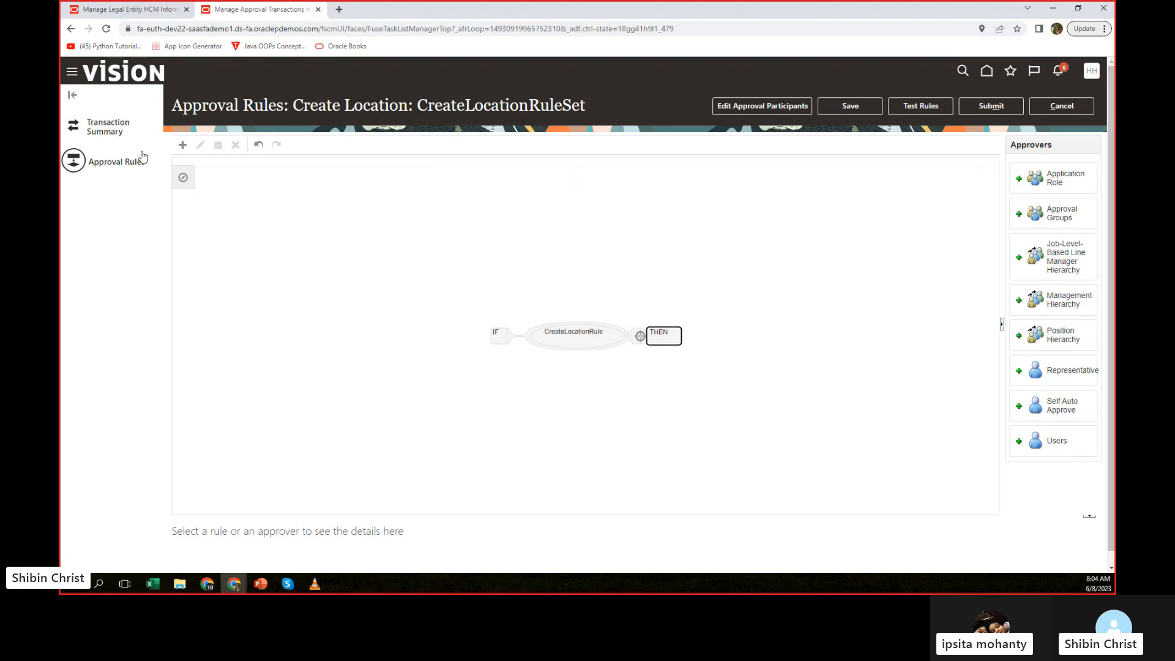
left_click(182, 147)
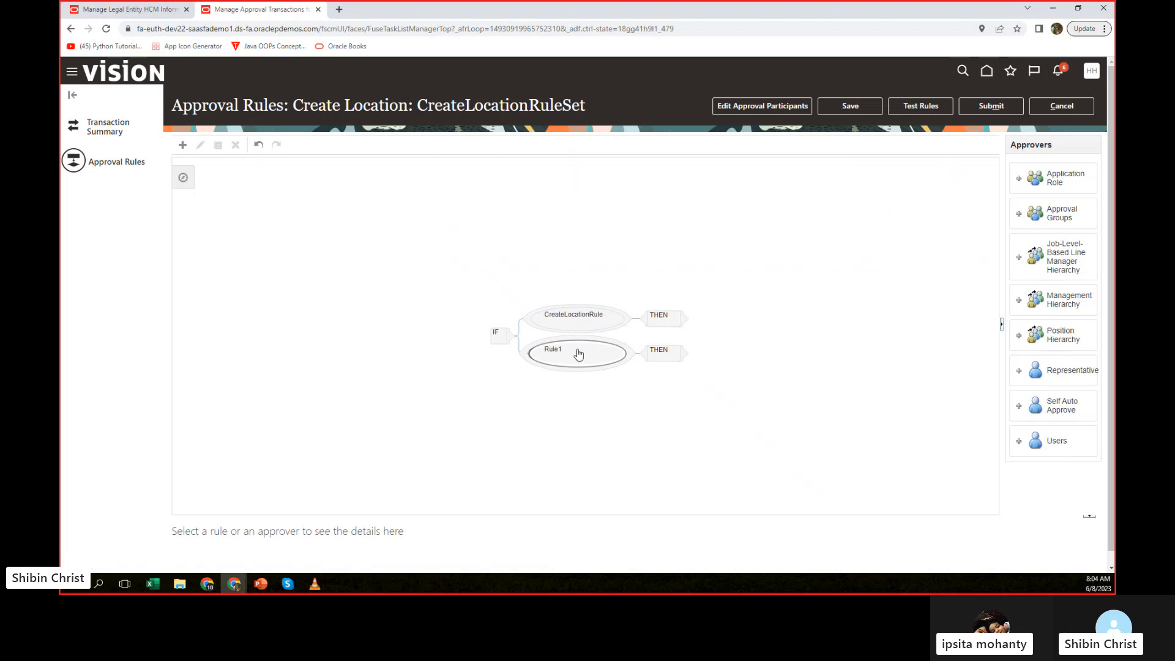
left_click(577, 354)
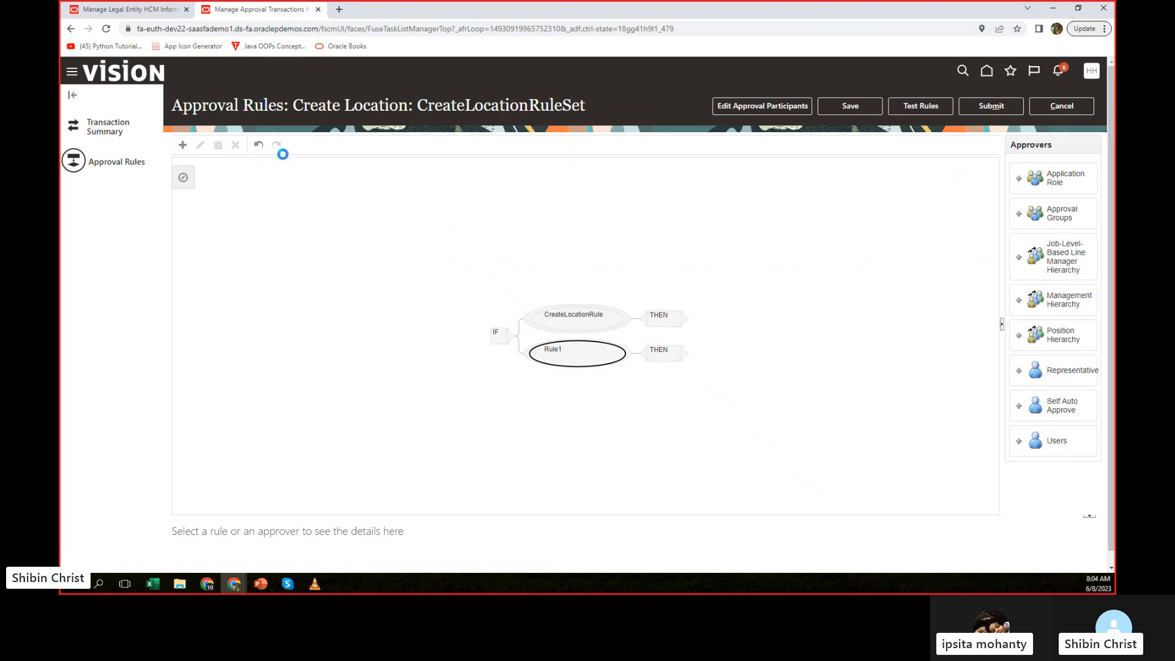
key("Delete")
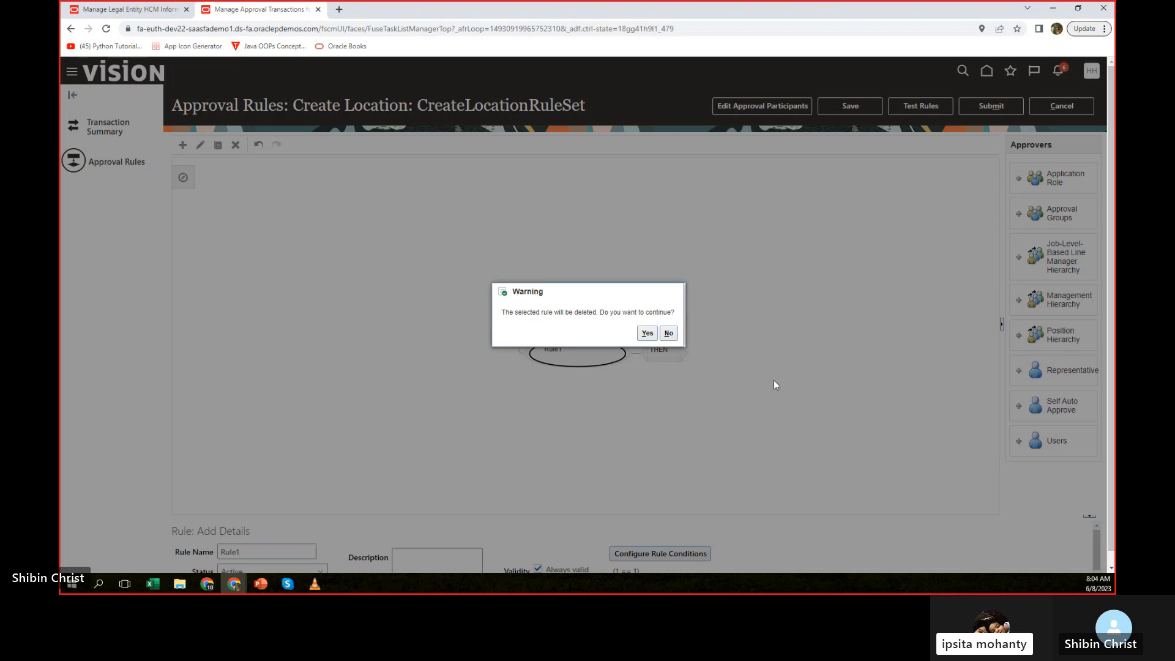
left_click(646, 333)
Add a Users approver to the THEN branch of CreateLocationRule and display its details.
left_click(668, 341)
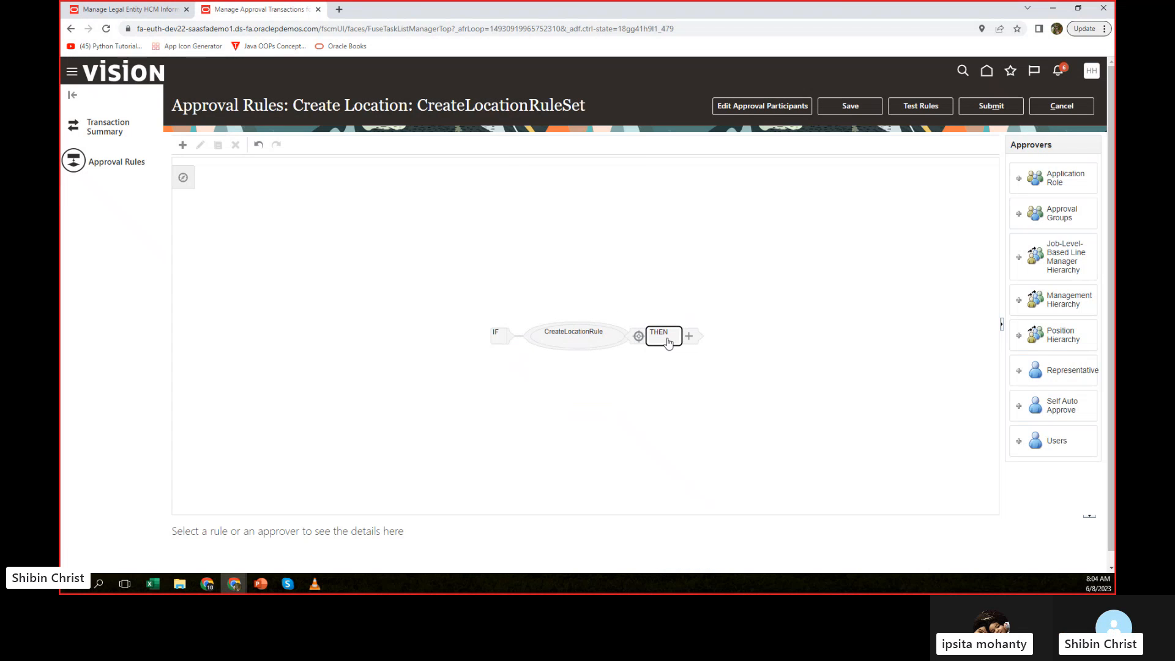
left_click(663, 340)
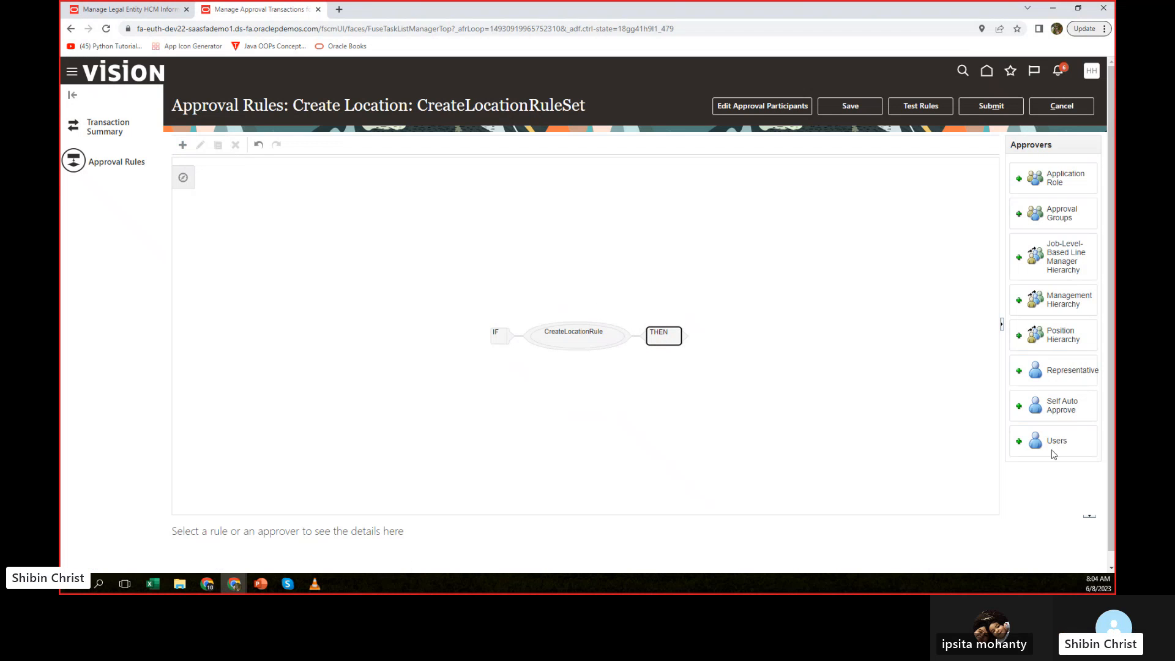
left_click(1020, 441)
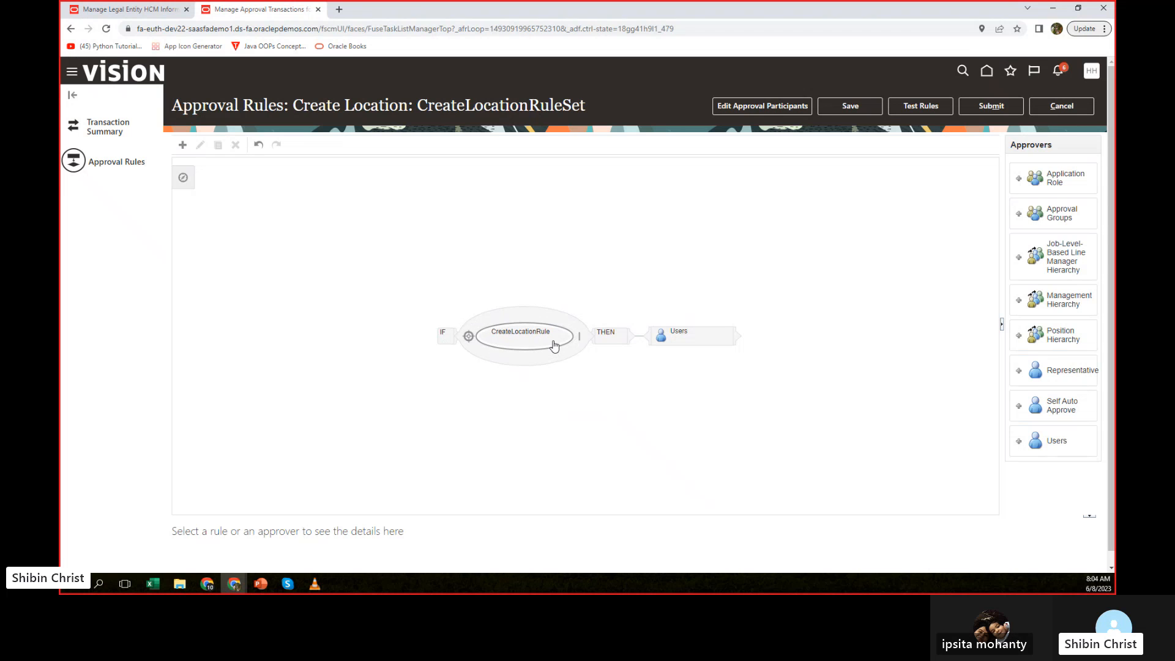
left_click(689, 336)
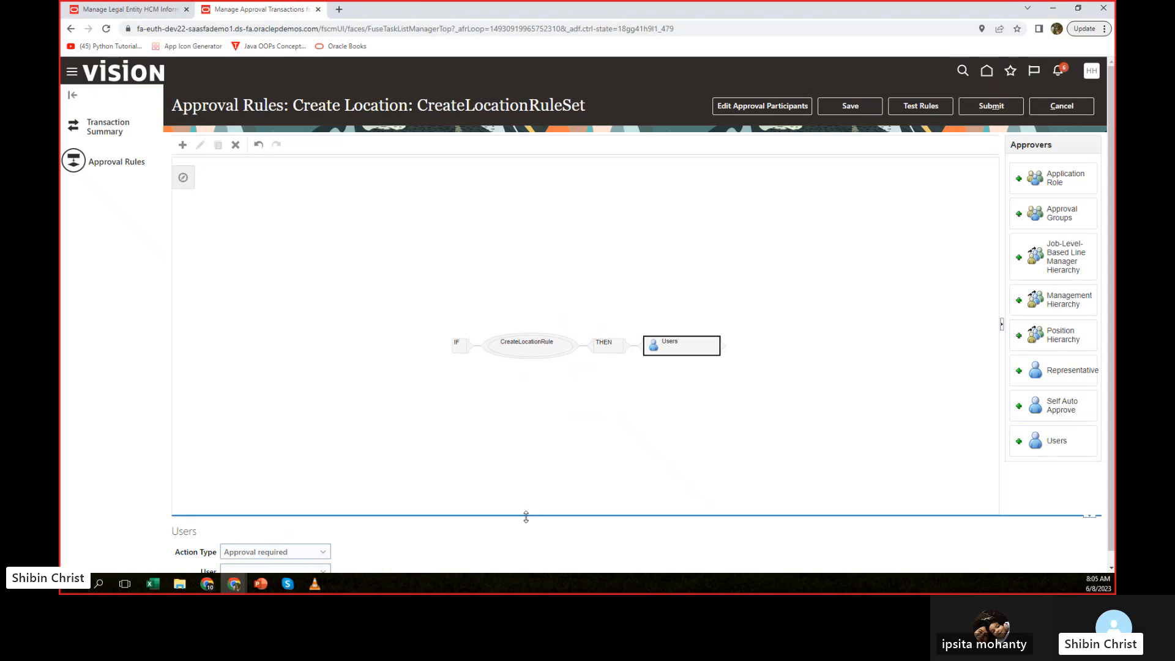
left_click_drag(525, 516, 533, 439)
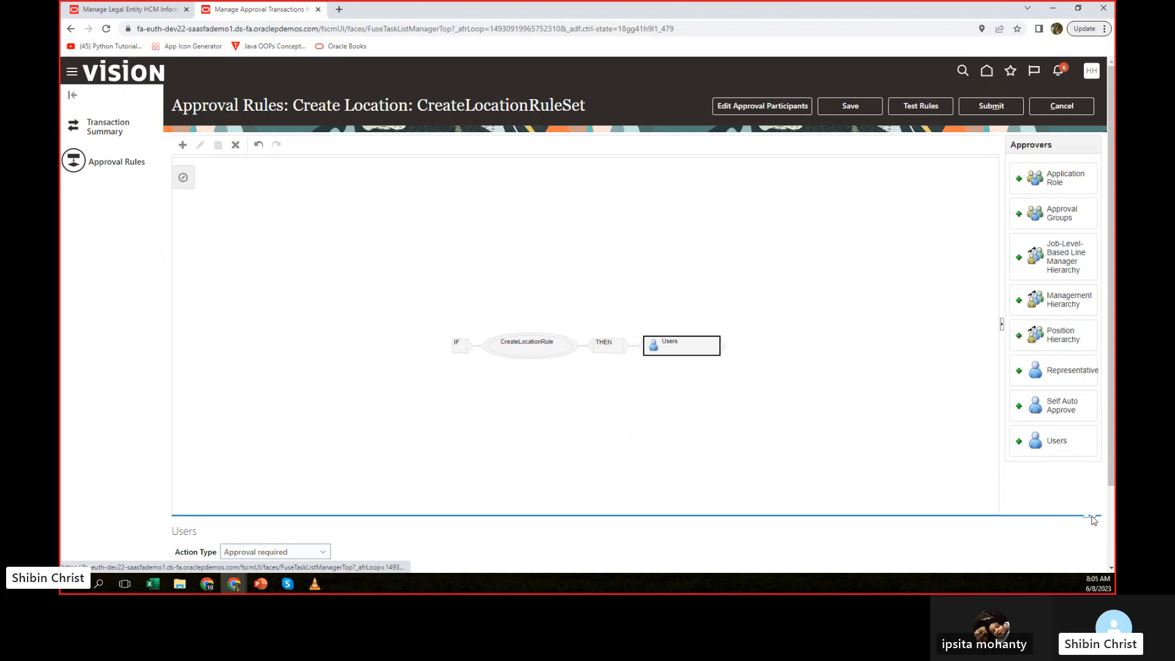
left_click_drag(1110, 454, 1114, 543)
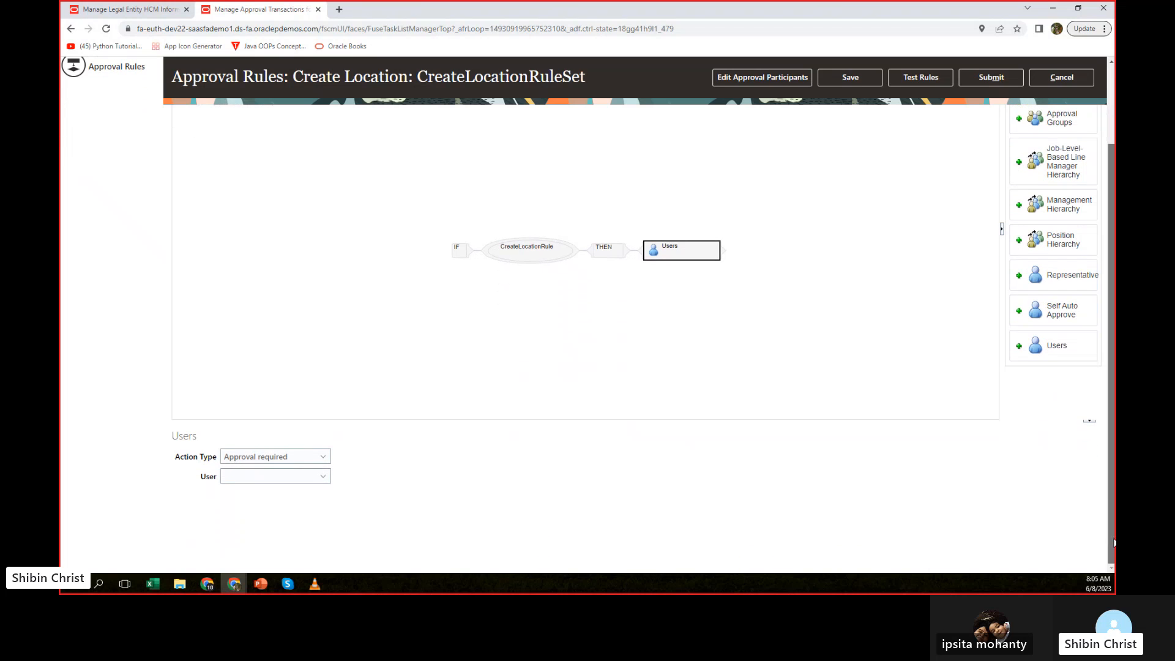
Review the CreateLocationRule details and set the Users approver's Action Type to Approval required.
mouse_move(671, 257)
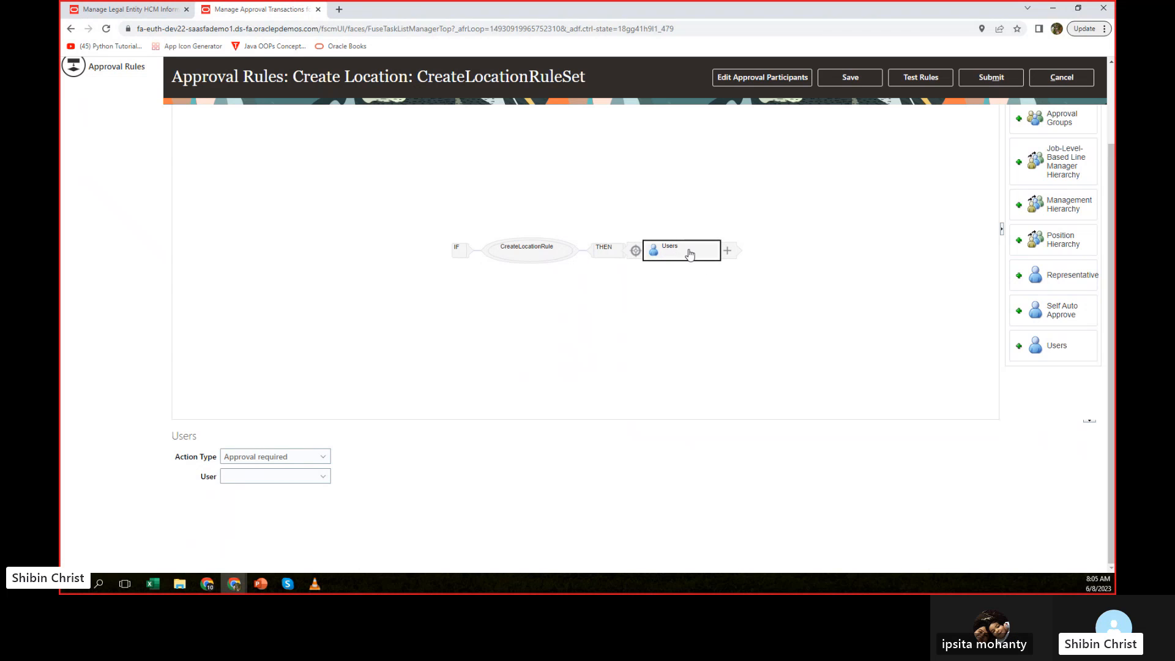
left_click(525, 252)
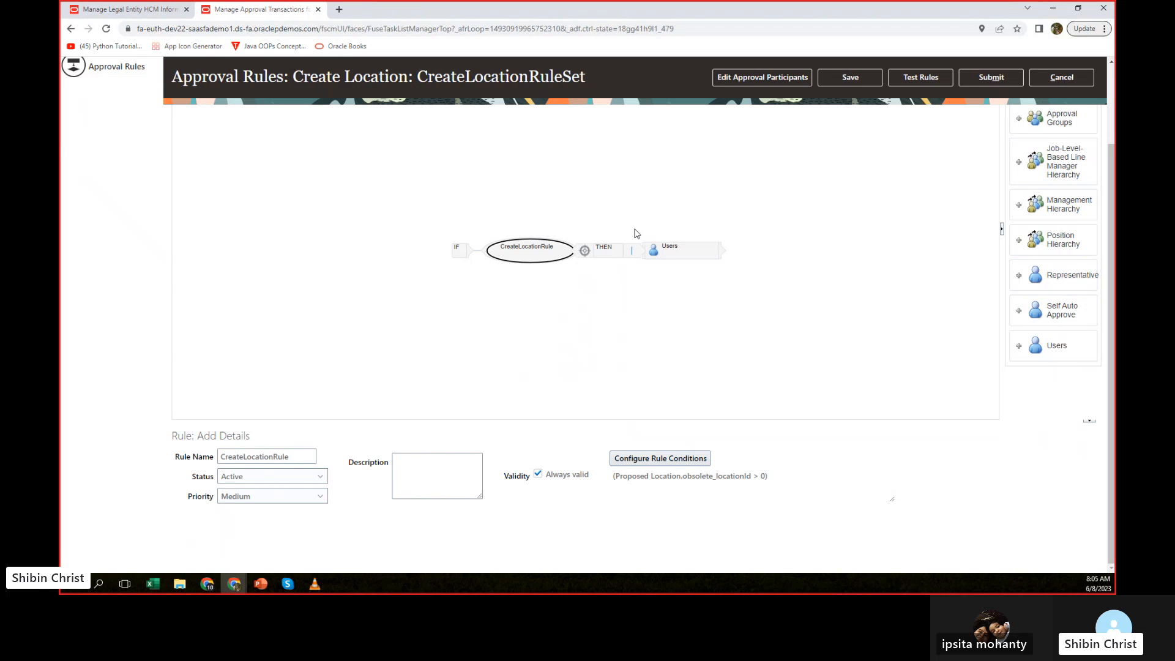
left_click(602, 256)
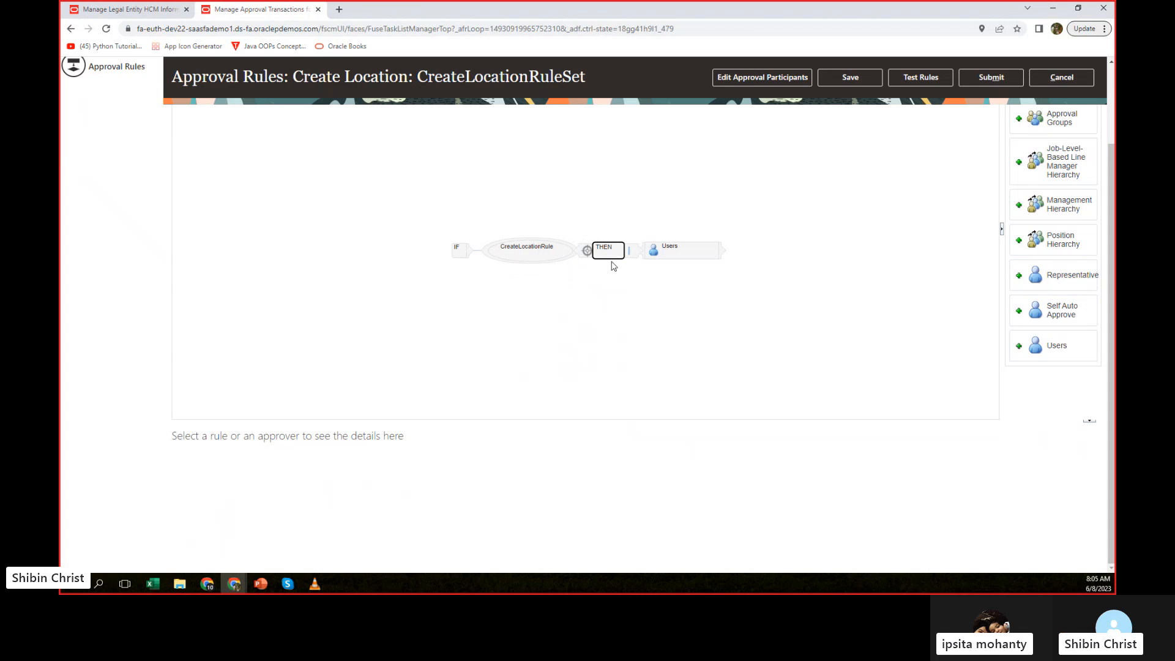
left_click(680, 256)
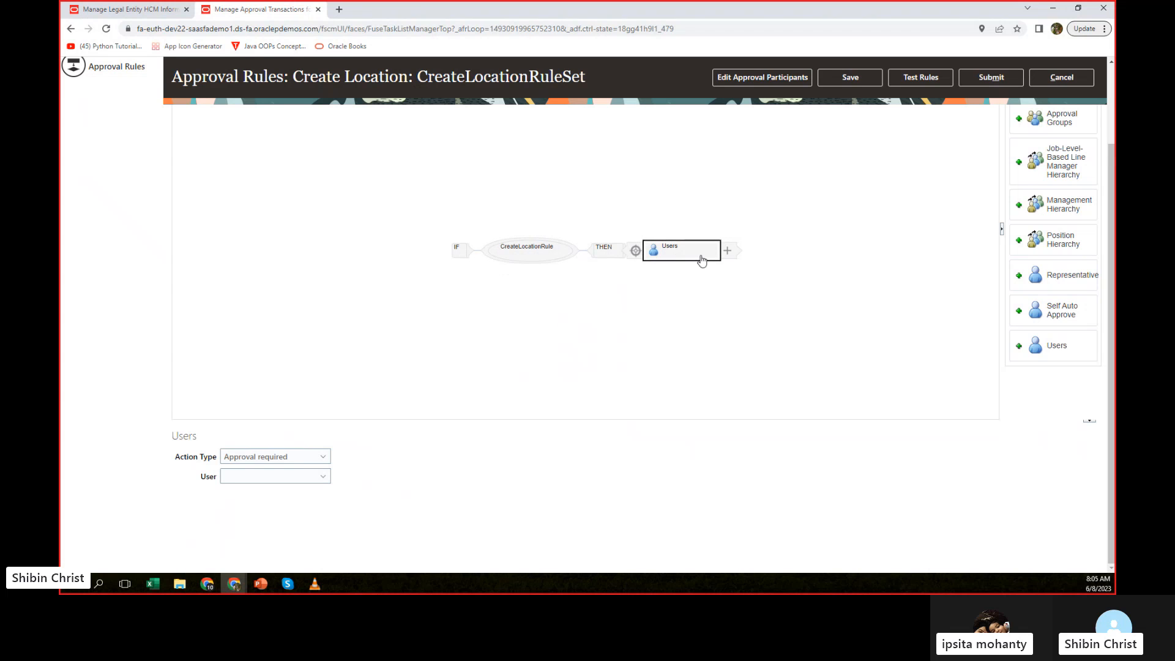
left_click(323, 458)
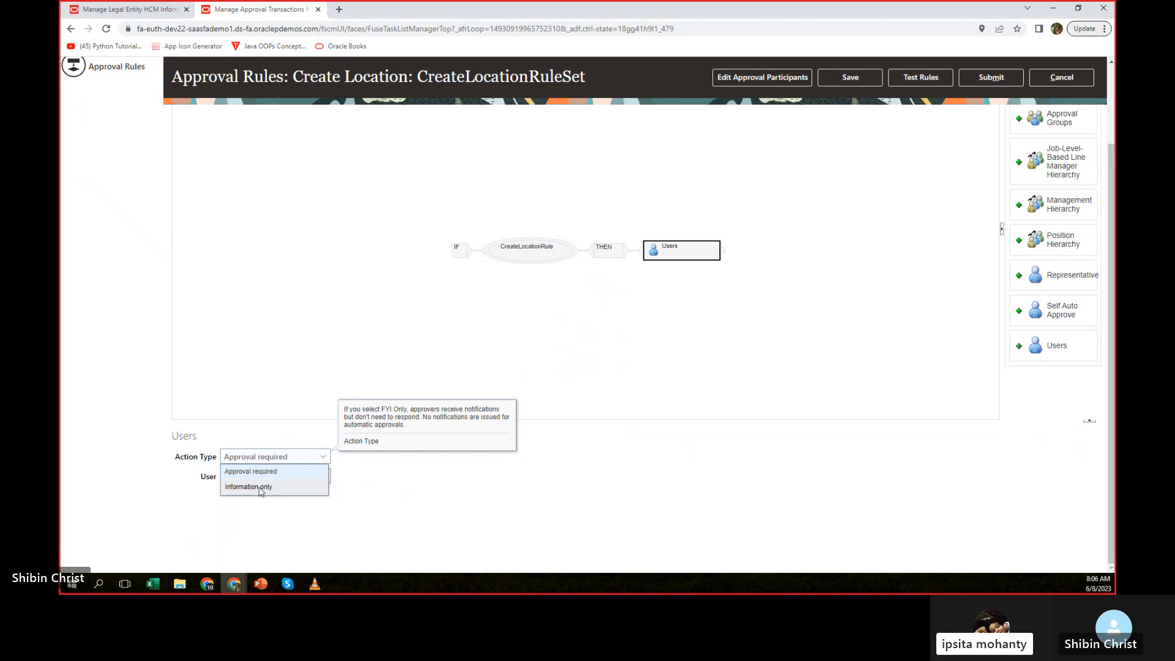
left_click(262, 473)
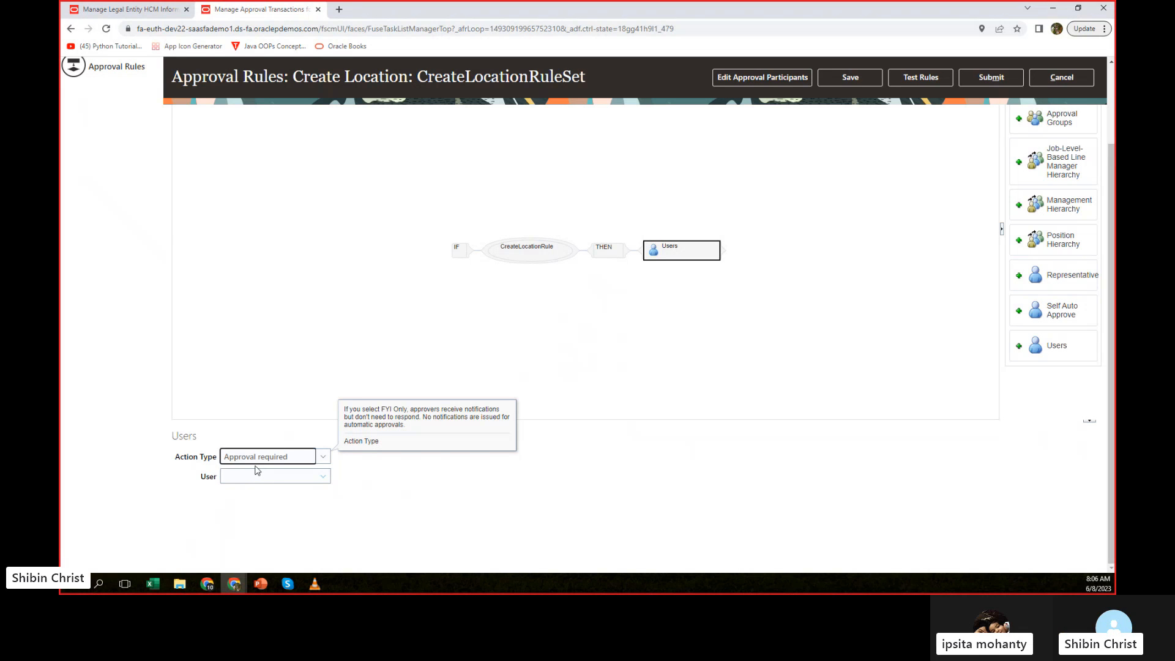
Set the User field of the Users approver to the user option.
left_click(318, 478)
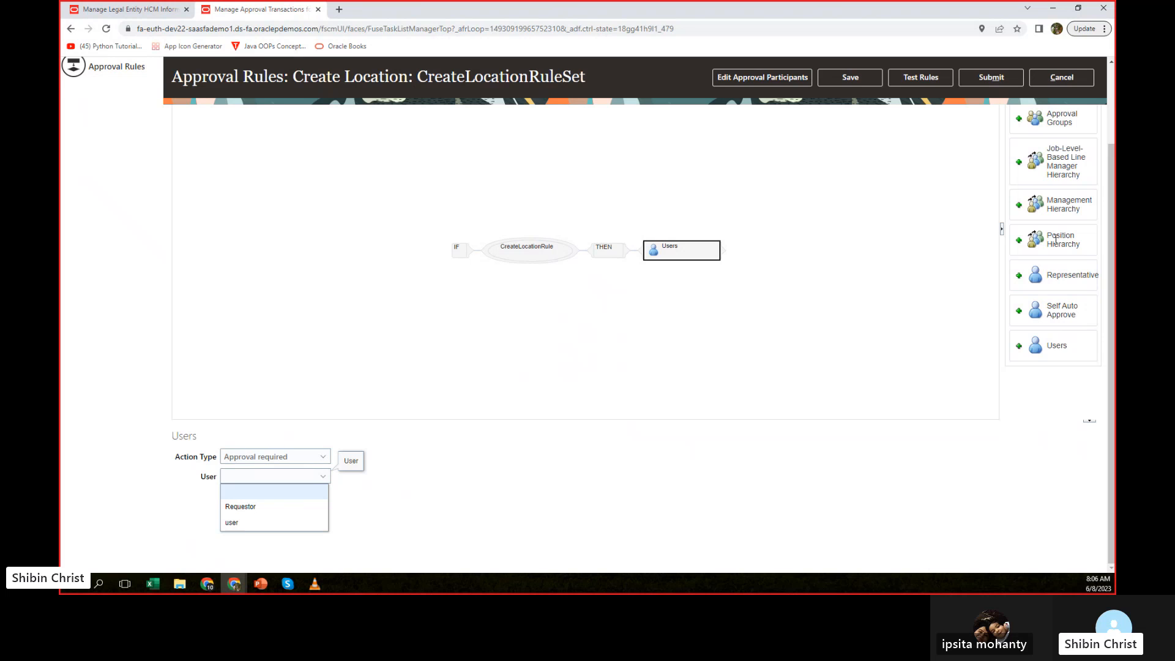
left_click_drag(1111, 214, 1110, 133)
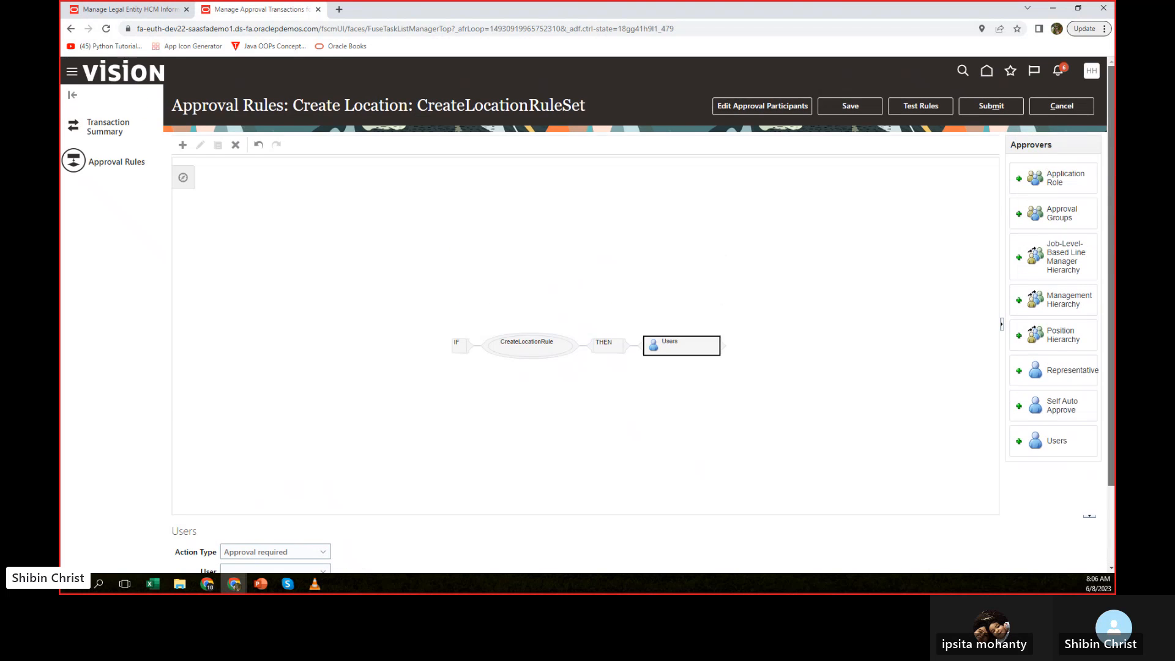
scroll(1059, 244, "down", 2)
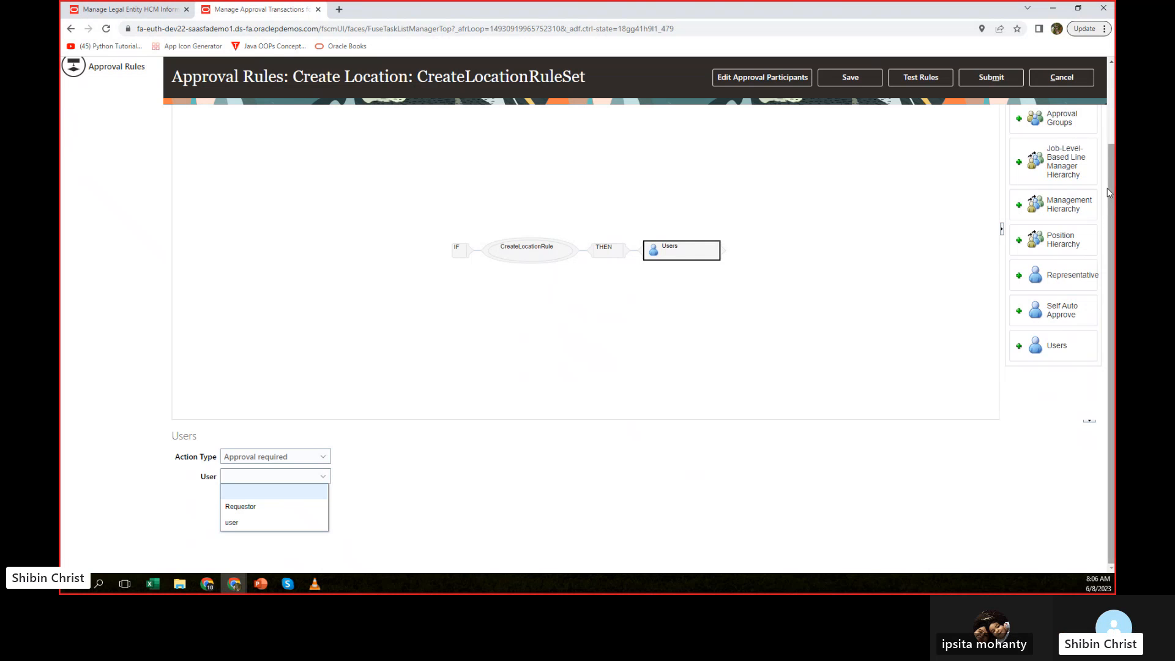
left_click_drag(1109, 188, 1113, 239)
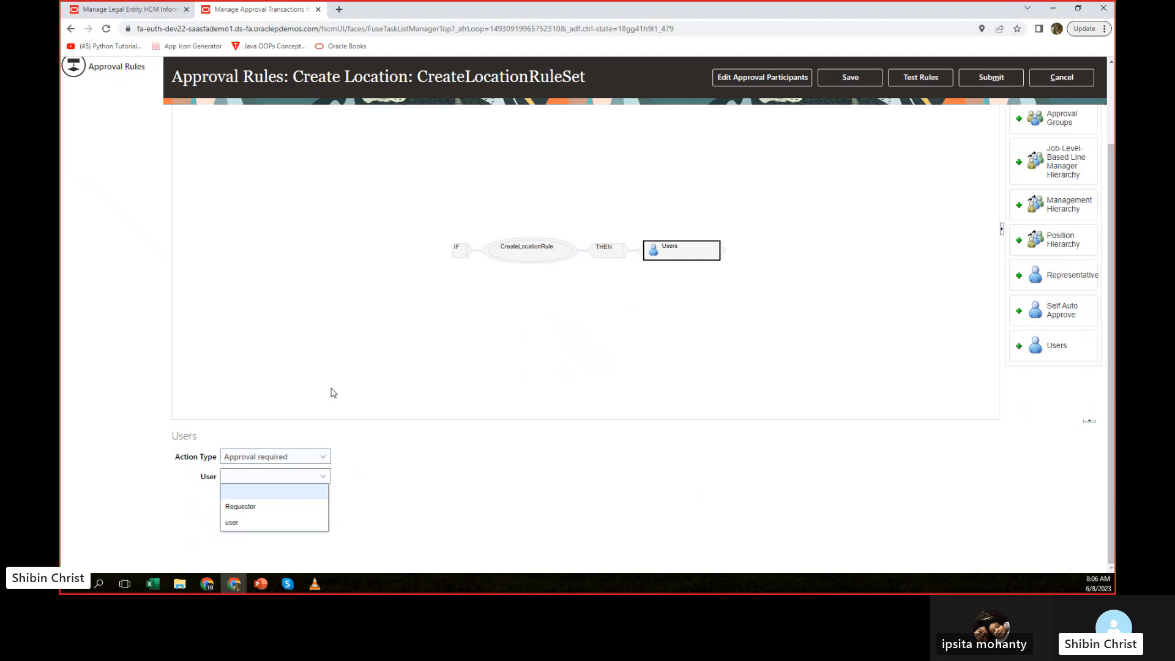
left_click(238, 523)
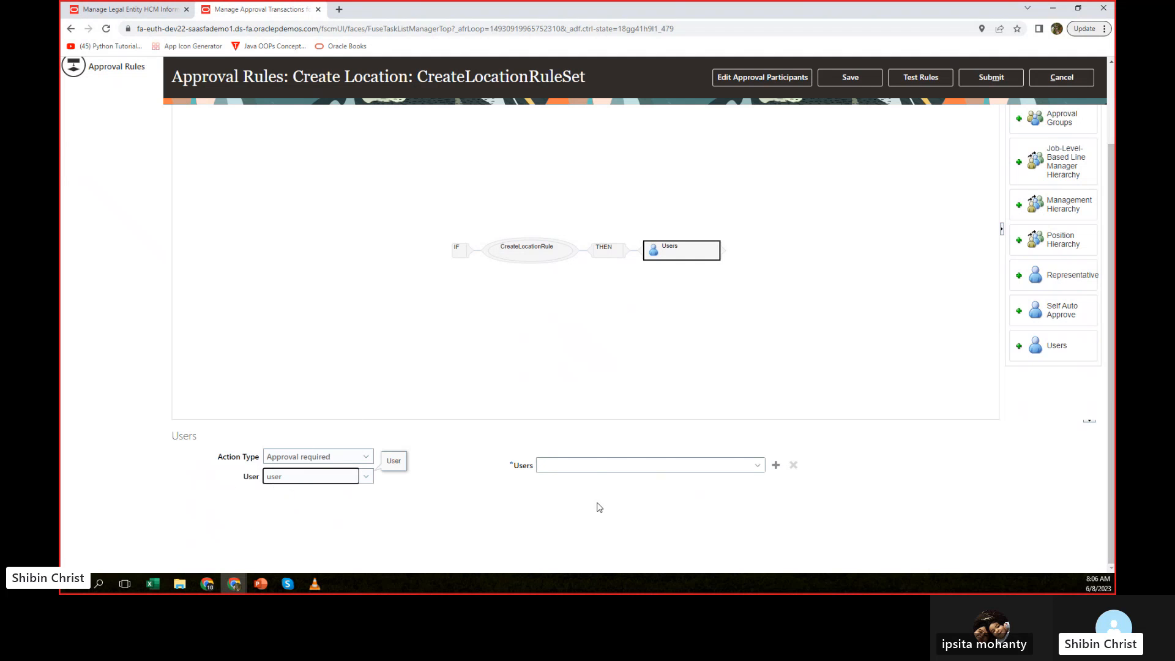
Search the user names for emp1 and assign the matching user as the approver in the Users field.
left_click(598, 465)
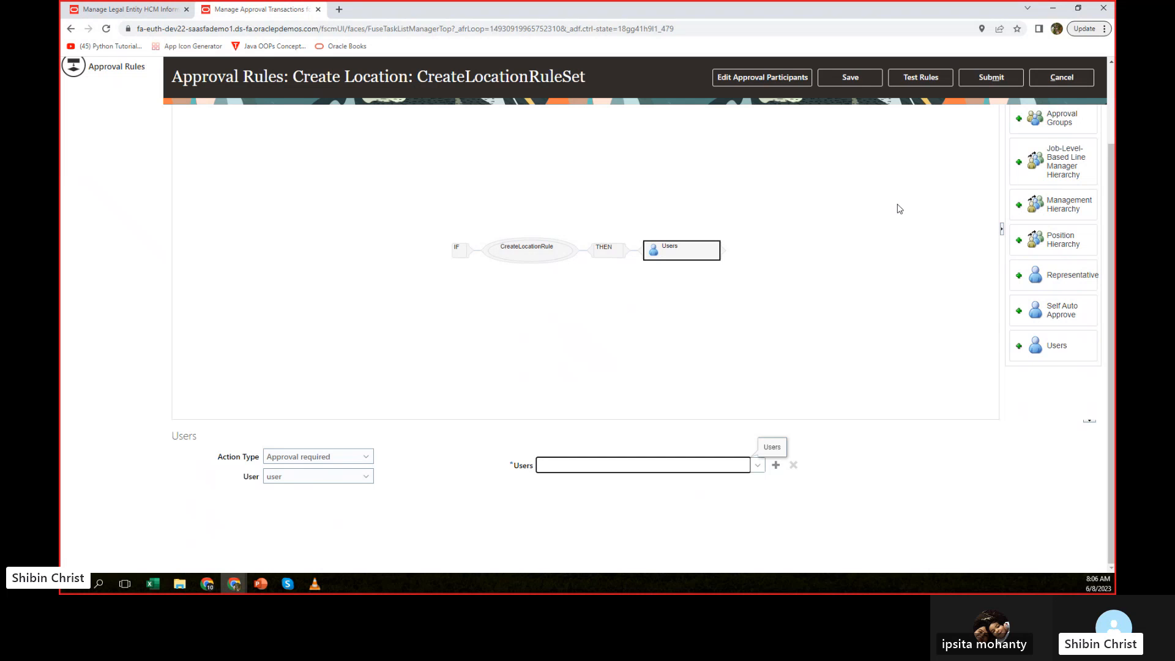
type("emp")
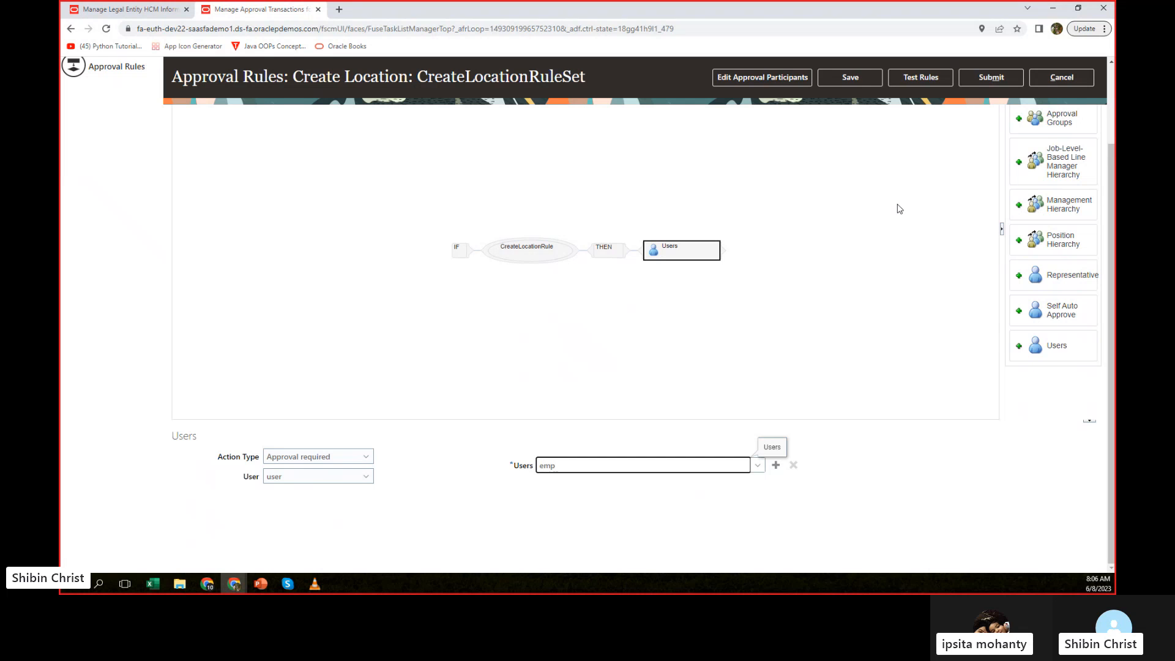
type("1")
left_click(756, 467)
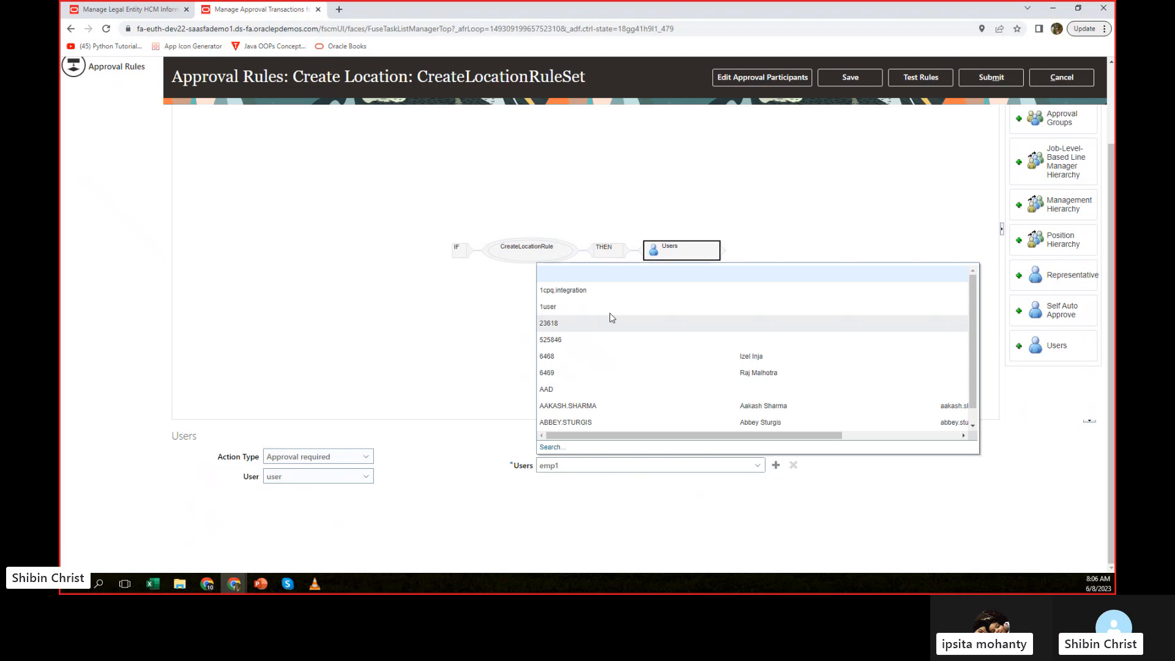
left_click(551, 447)
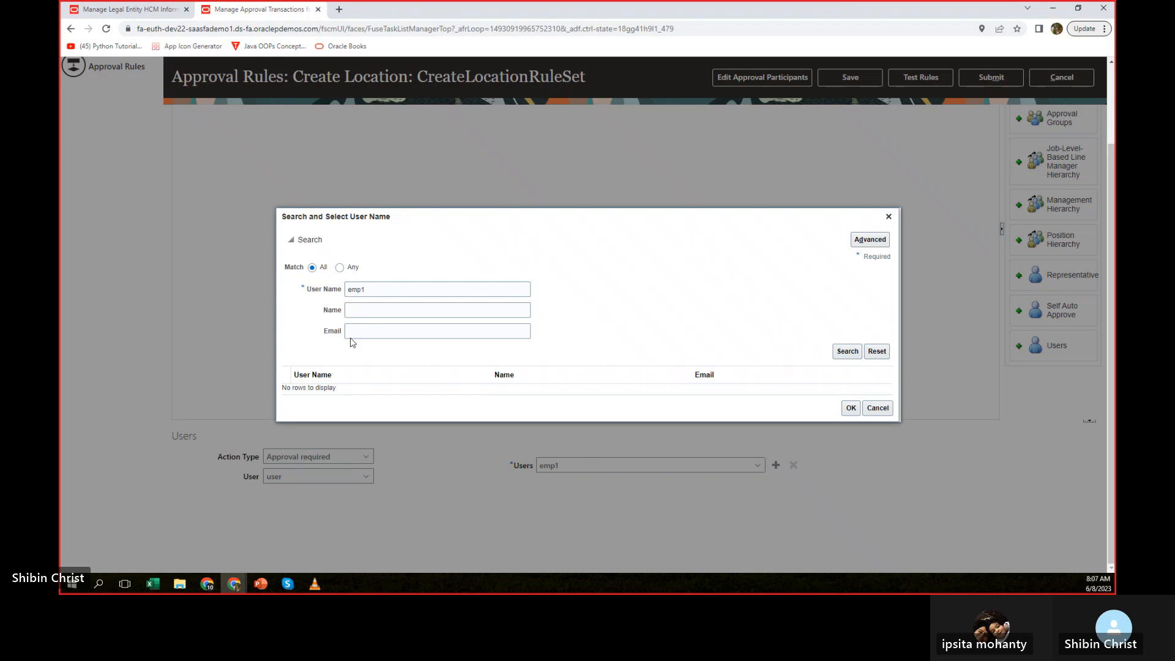
left_click(391, 291)
left_click(842, 350)
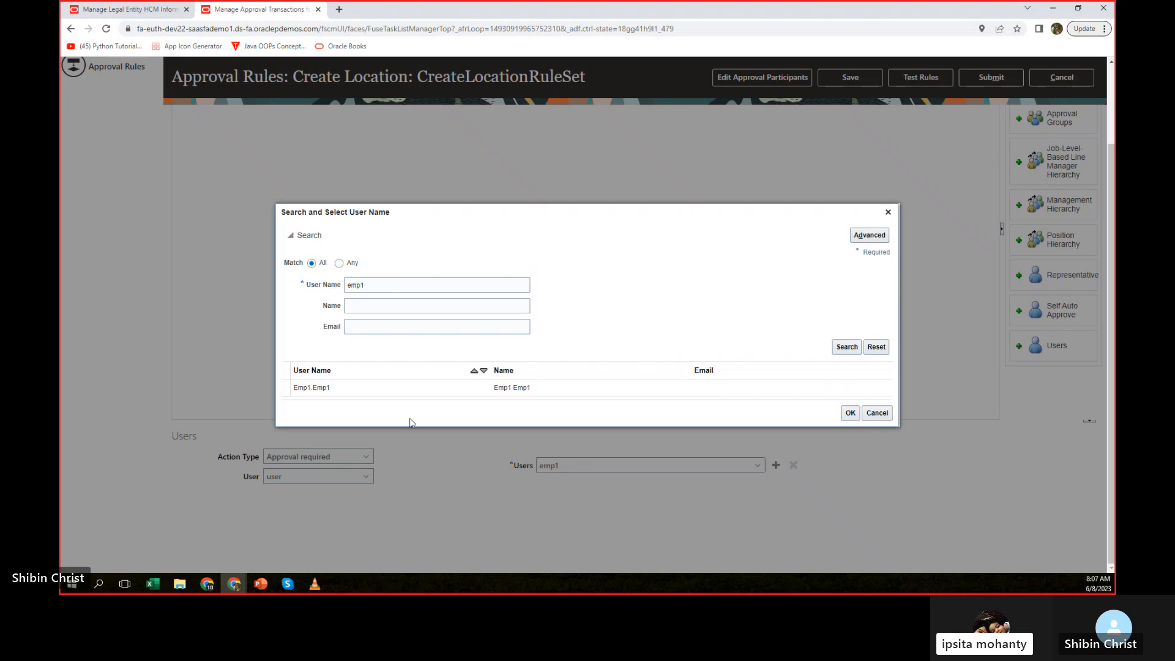
left_click(310, 391)
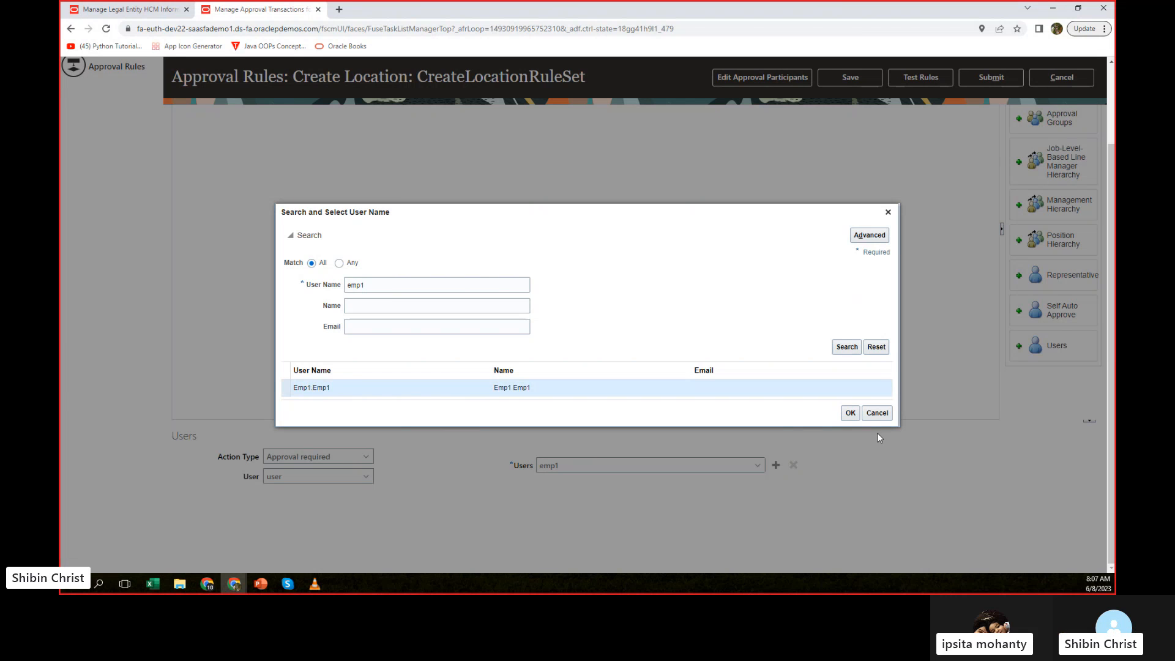
left_click(848, 414)
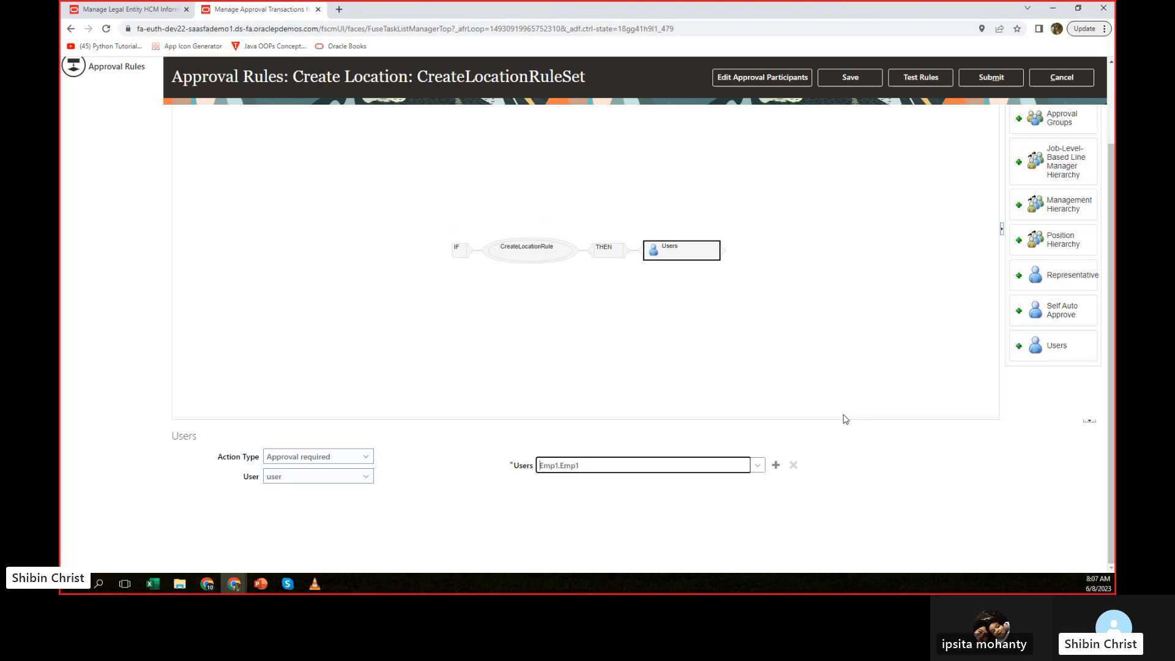
Save the CreateLocationRuleSet changes and redisplay the details of the Users approver in the THEN branch.
scroll(895, 484, "up", 2)
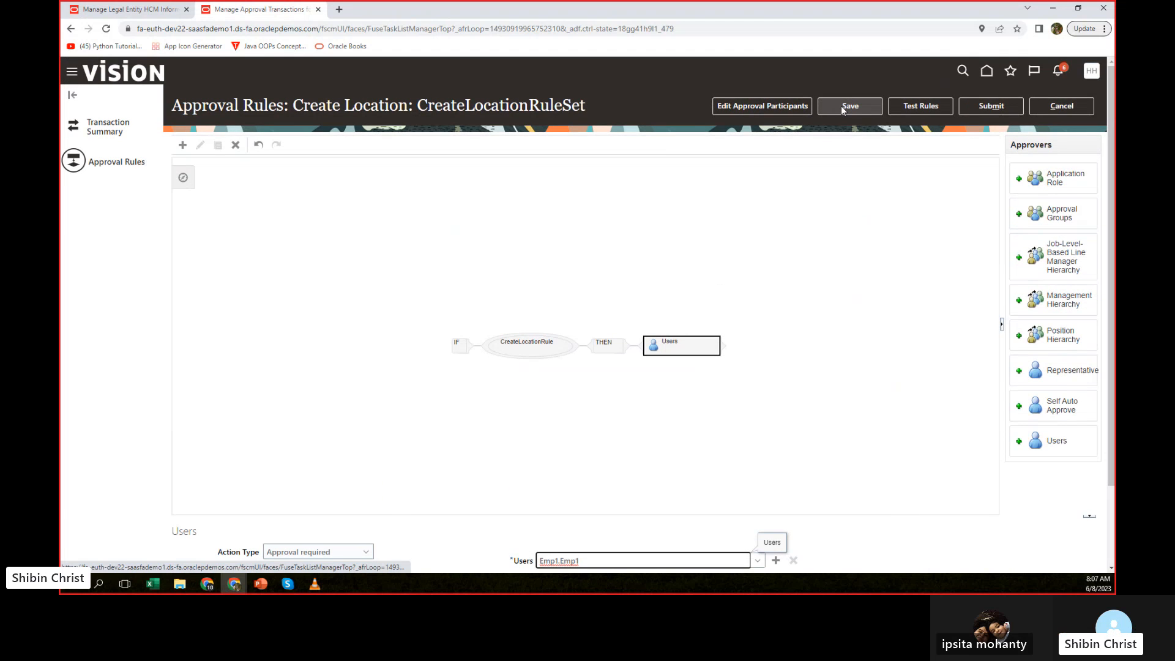
left_click(912, 105)
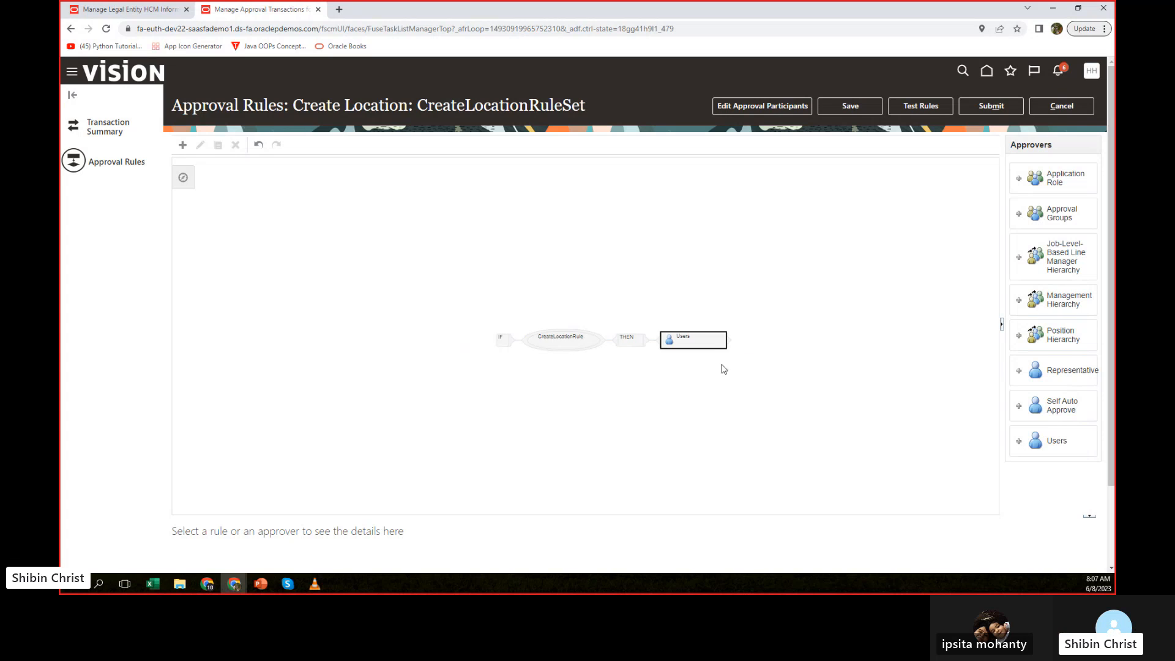
scroll(669, 404, "up", 1)
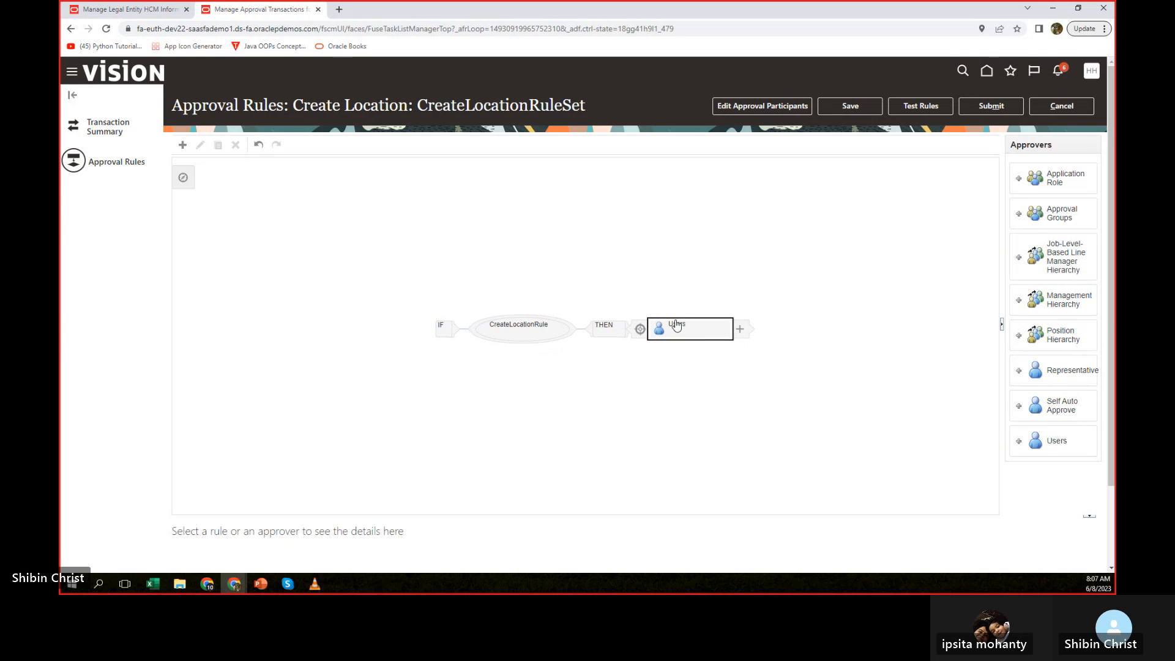
left_click(606, 328)
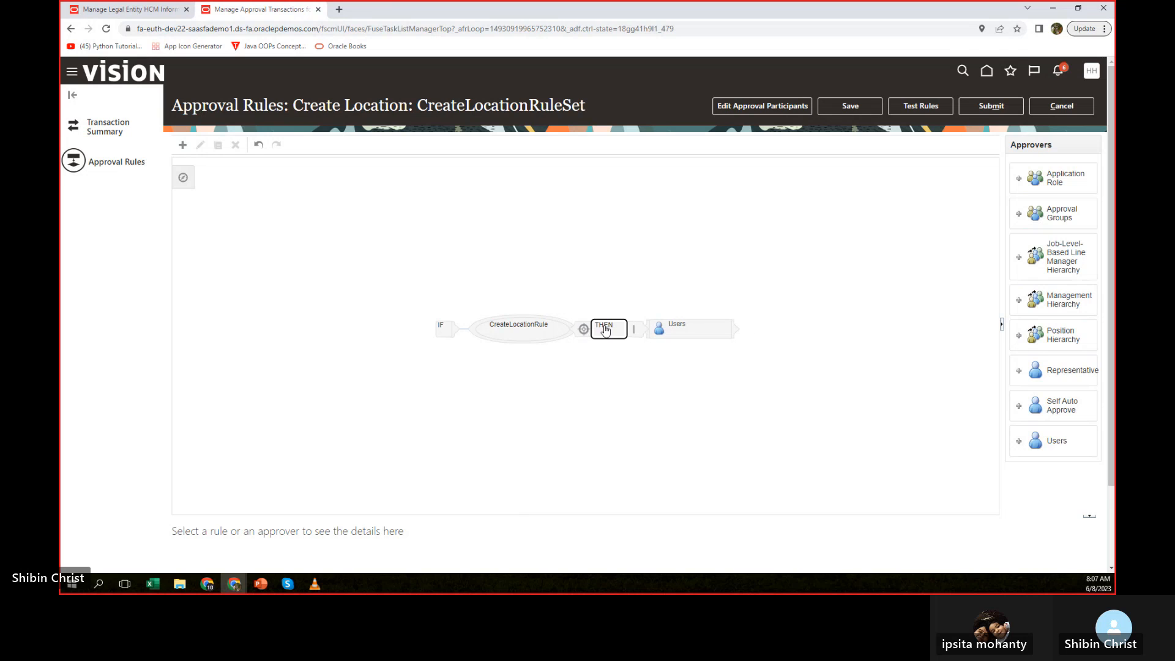
left_click(676, 330)
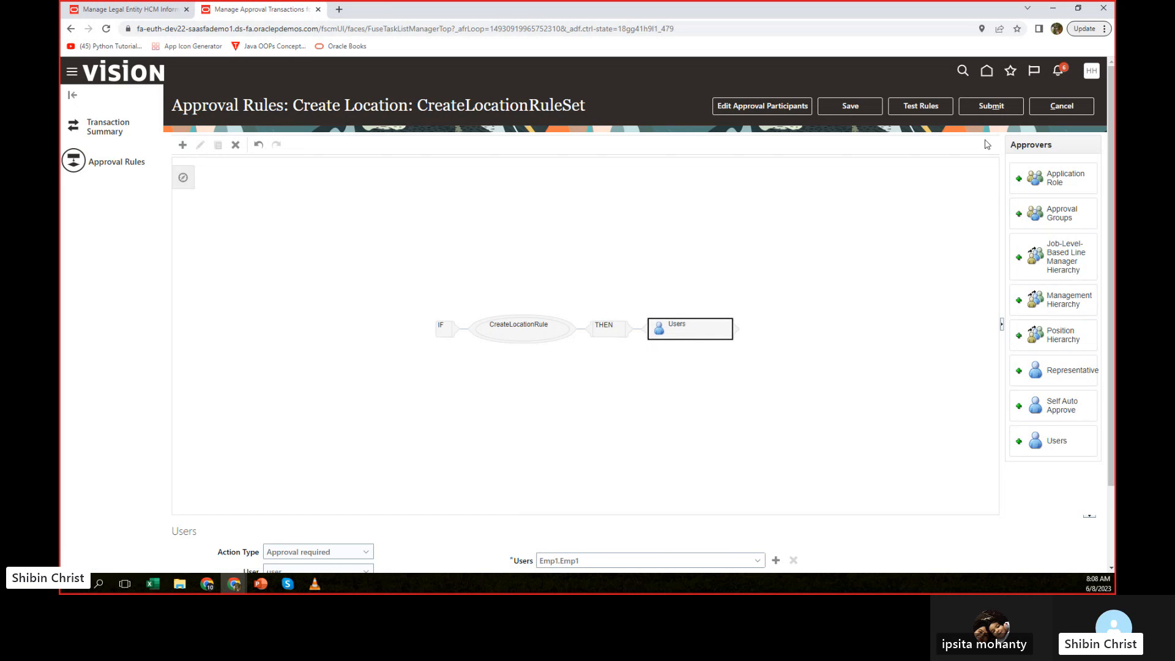
Switch to PowerPoint to review the Day 09 approval outline slide, and move its window aside to uncover the approval rule diagram.
mouse_move(671, 331)
left_click_drag(1113, 183, 600, 122)
double_click(600, 122)
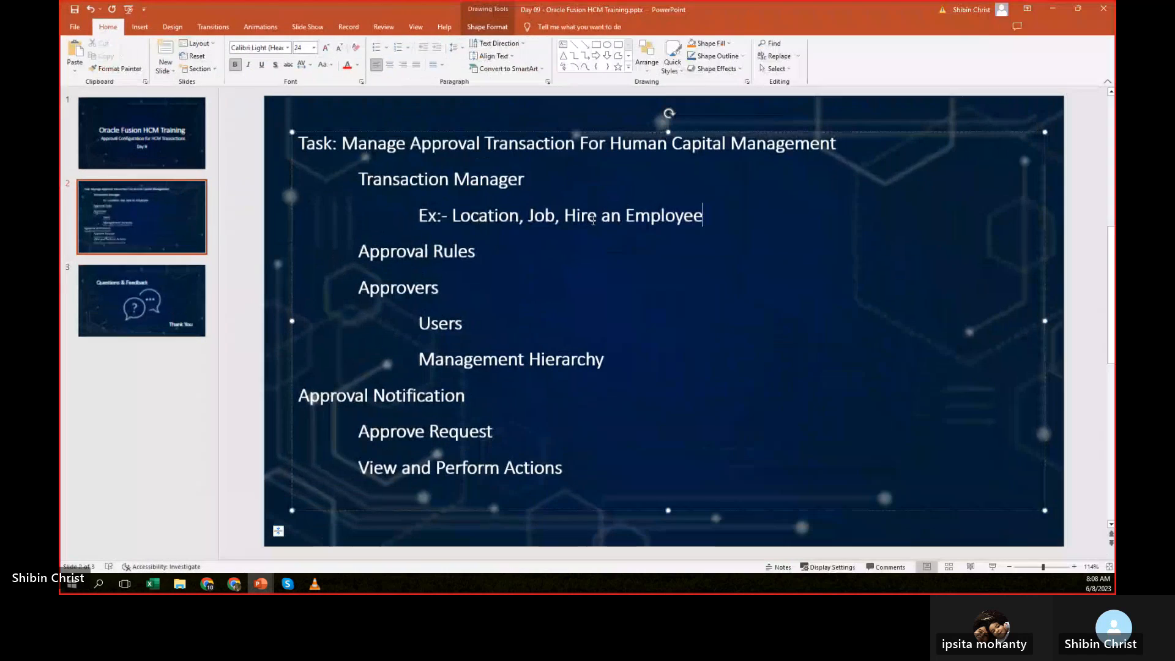
left_click(253, 395)
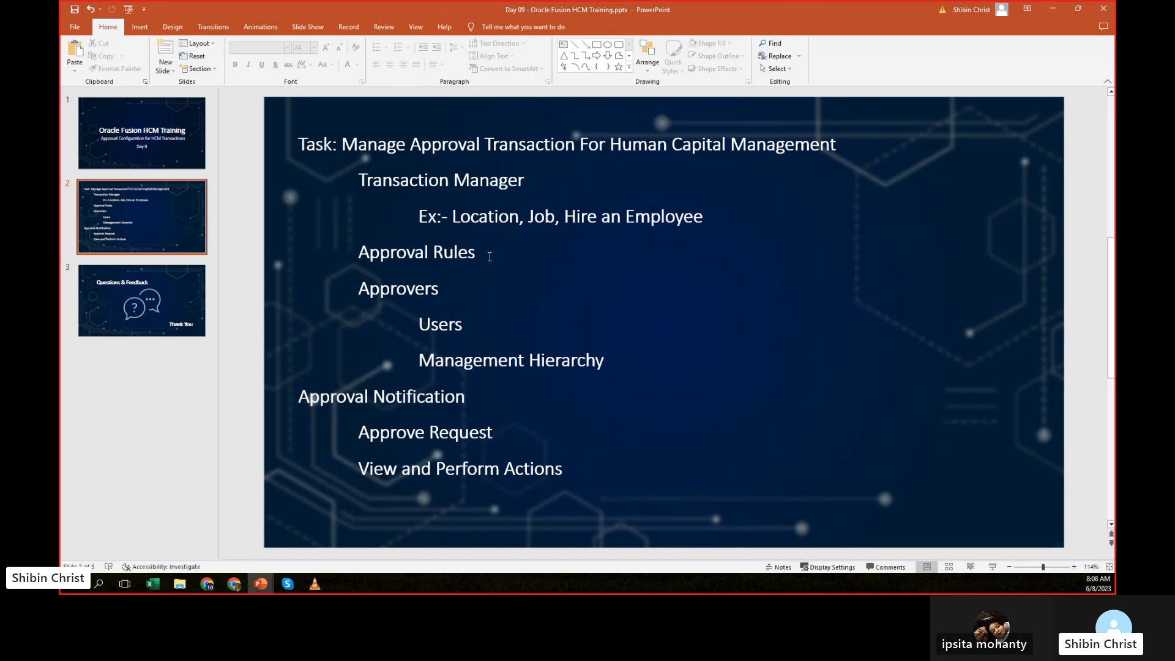
left_click_drag(800, 2, 769, 435)
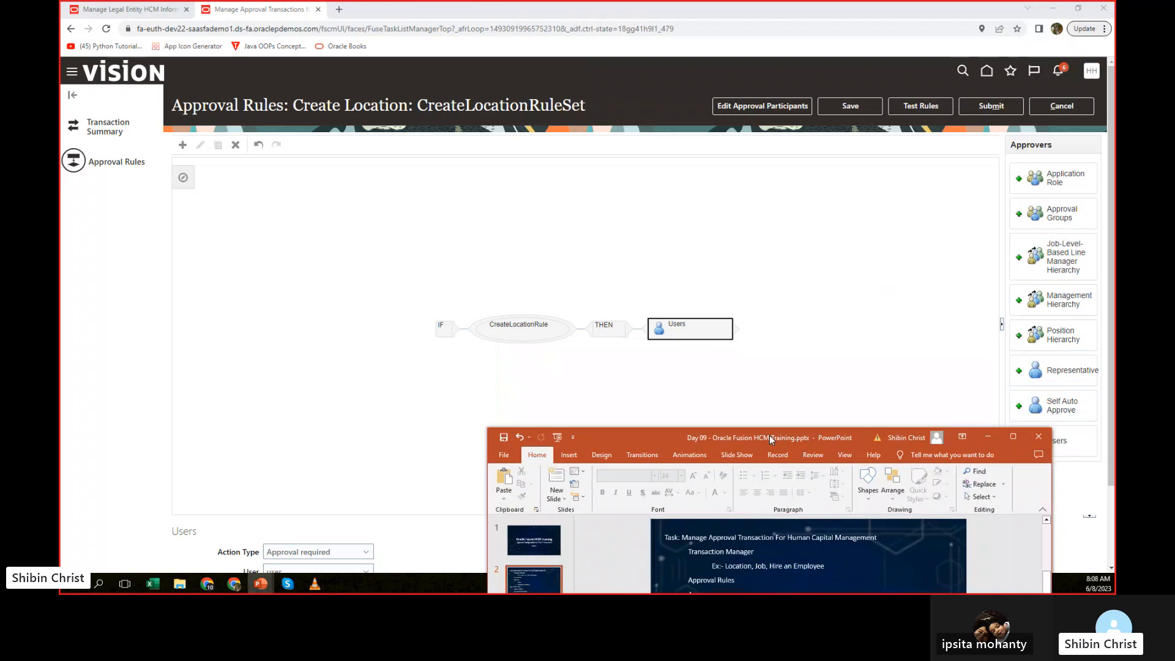